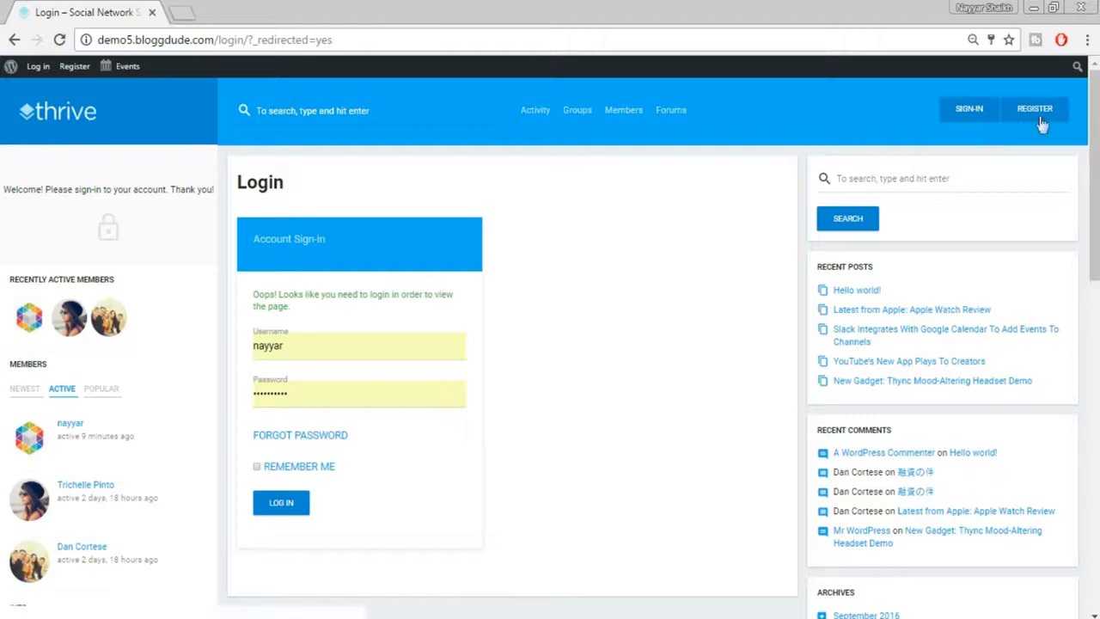
Log in to the social network site with the prefilled username and password
scroll(674, 414, down, 2)
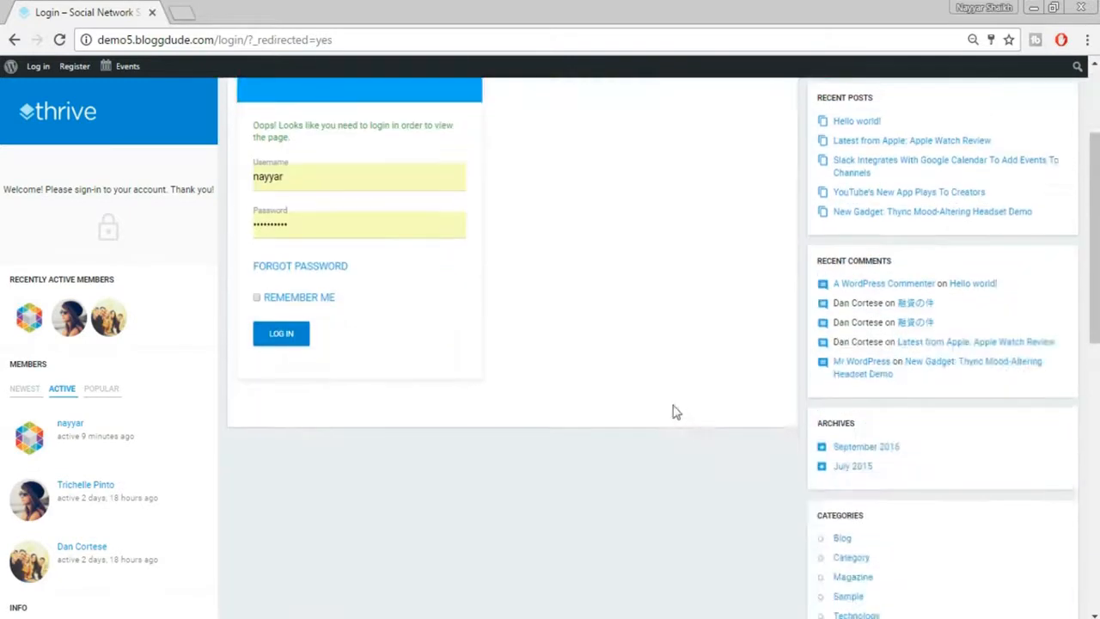
scroll(674, 414, up, 2)
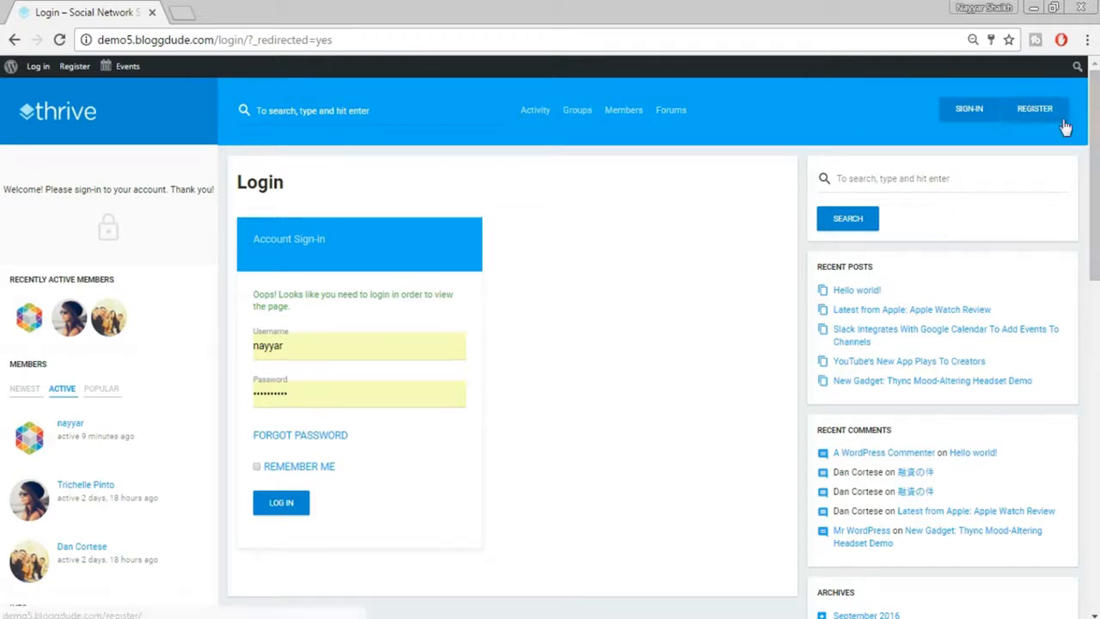
click(296, 508)
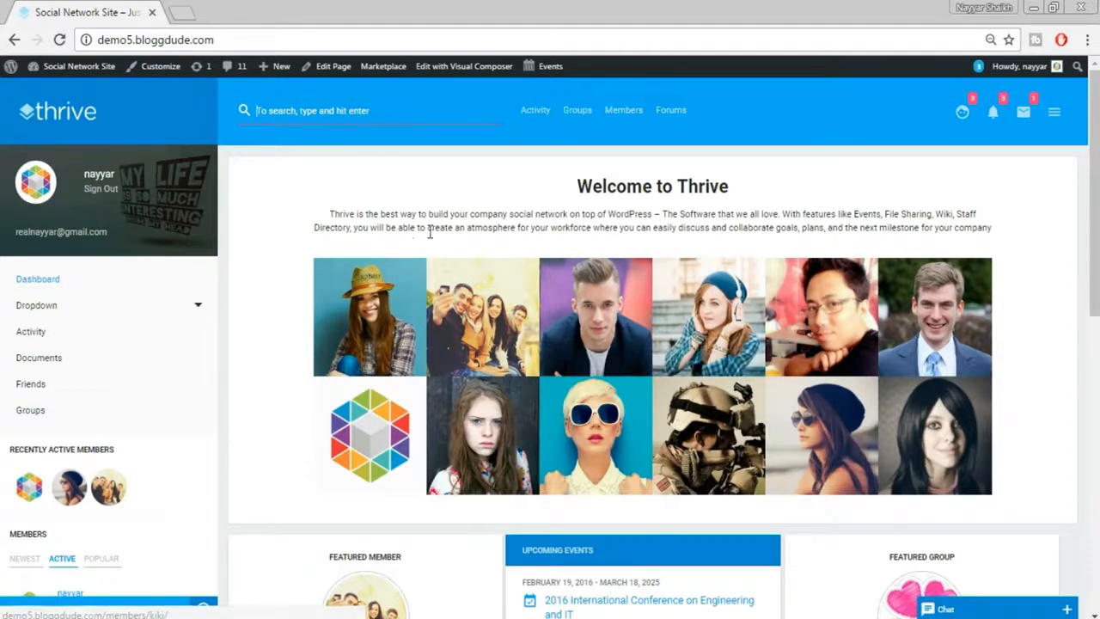
Examine the home page's welcome text, the header's navigation links, the unread messages and the account menu options
drag(325, 214, 1028, 232)
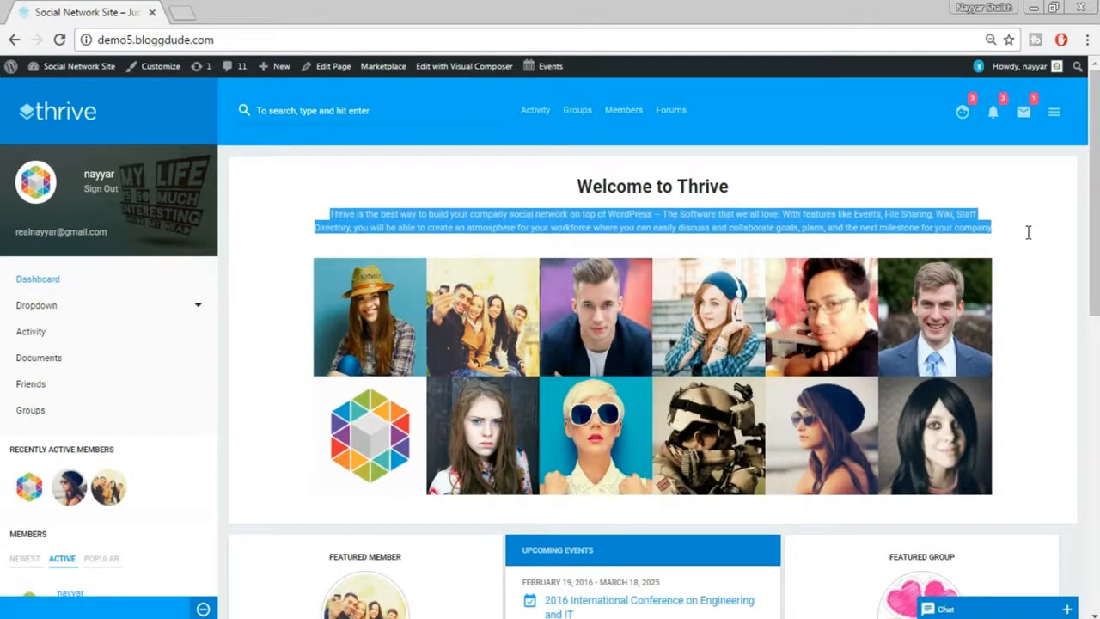
click(735, 208)
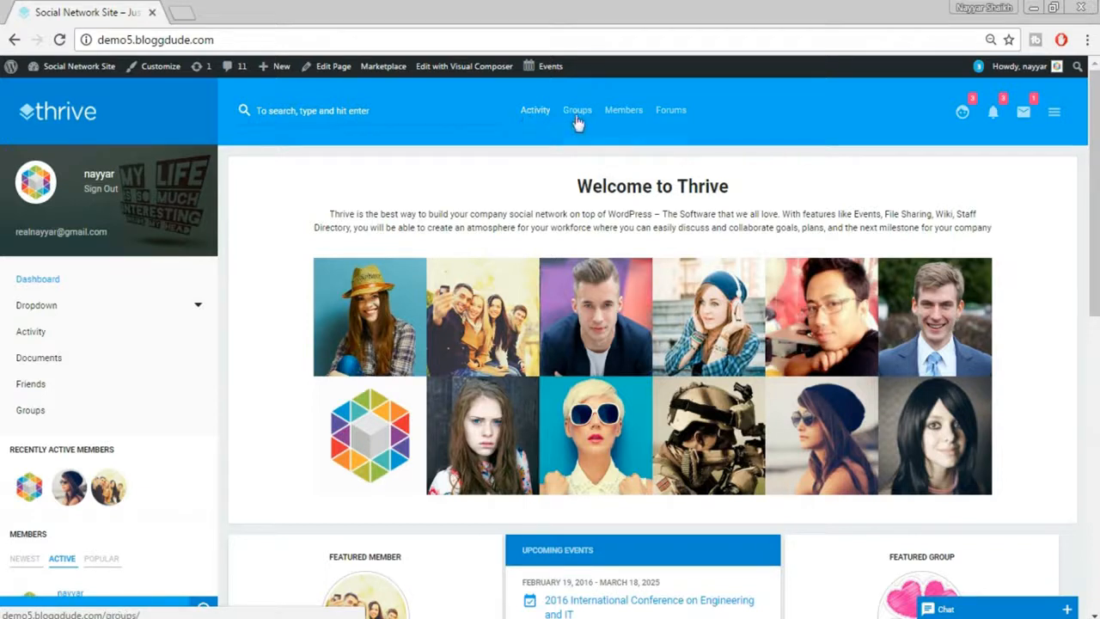
mouse_move(588, 117)
mouse_move(954, 125)
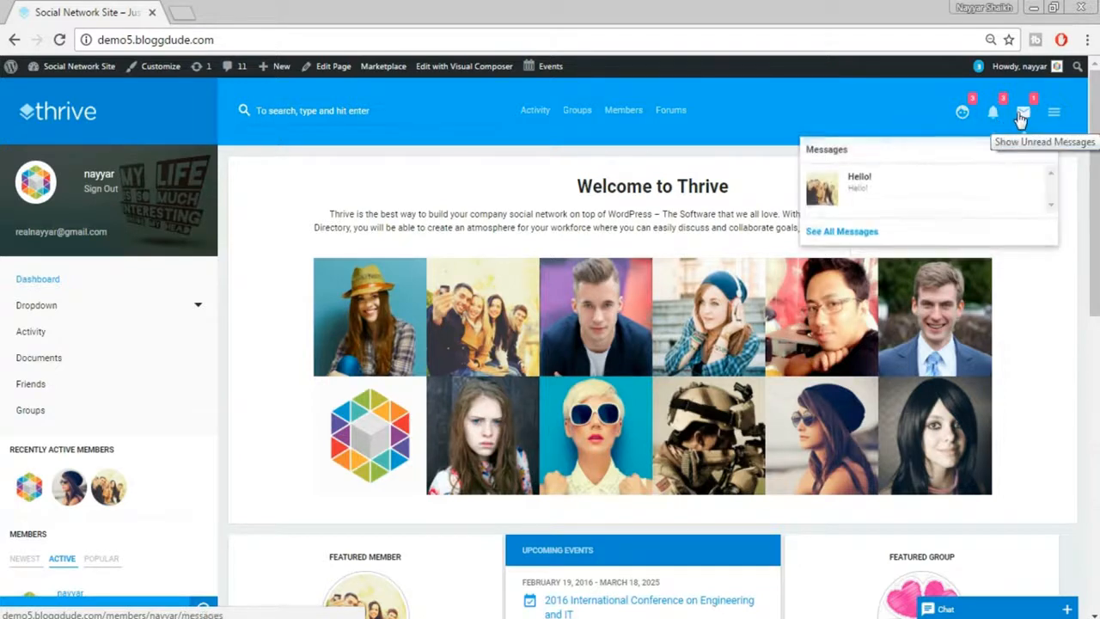
mouse_move(1055, 112)
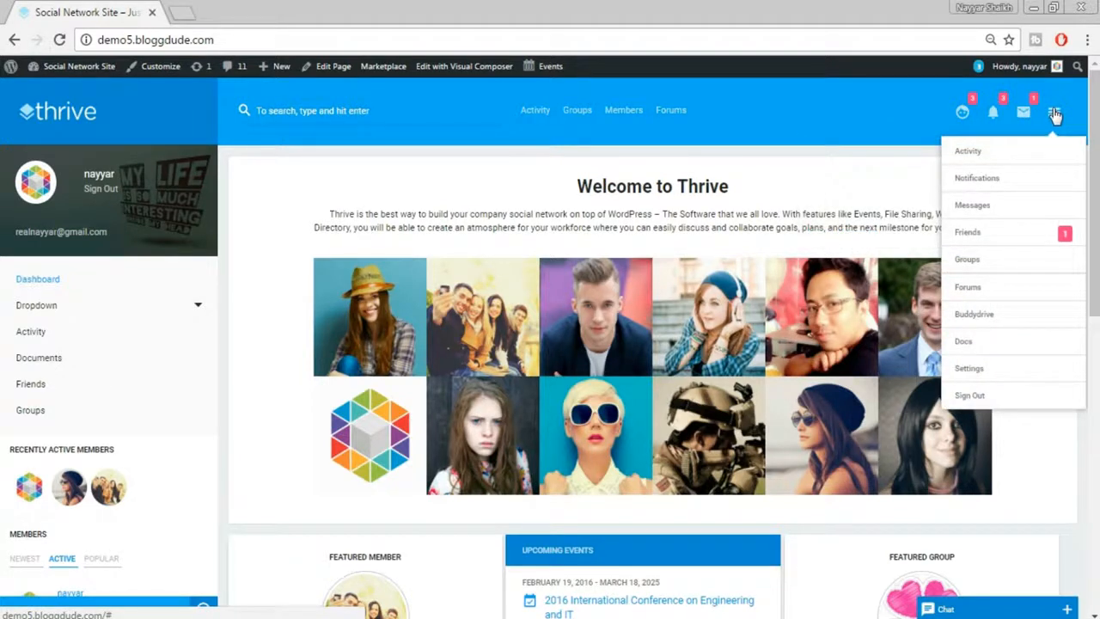
mouse_move(1004, 245)
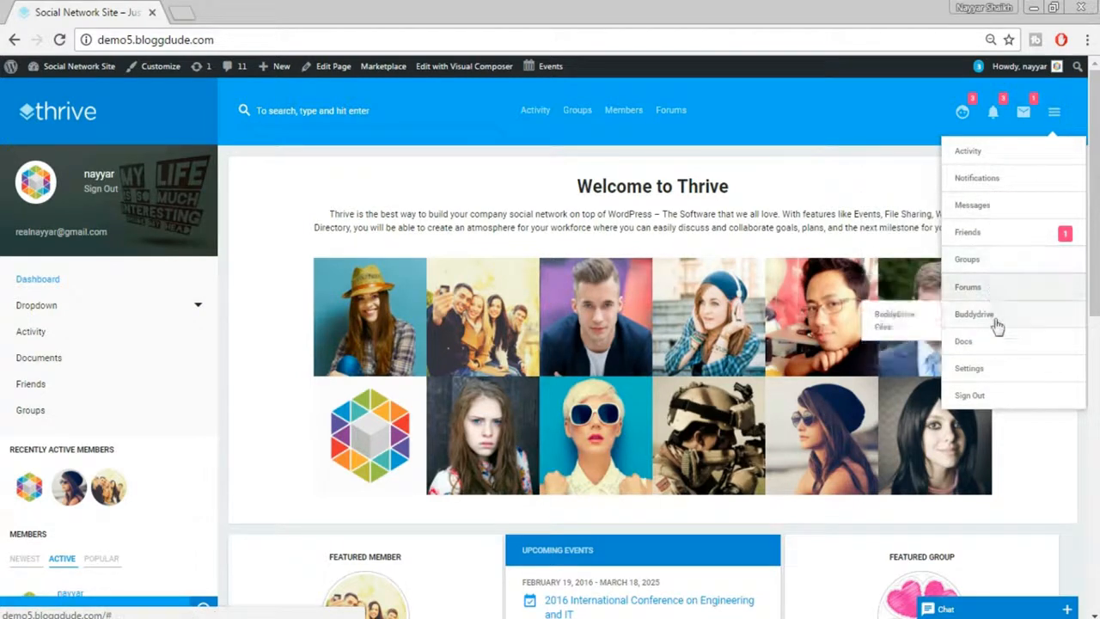
mouse_move(1008, 373)
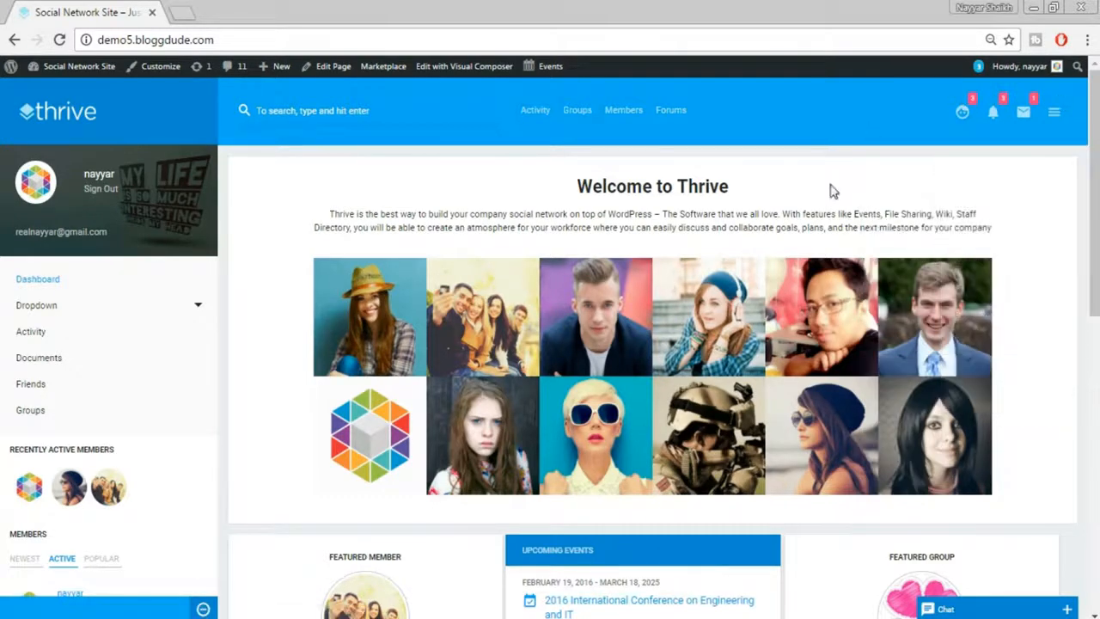
Examine the home page's featured member, upcoming events, featured group and poll widgets
scroll(1057, 190, down, 3)
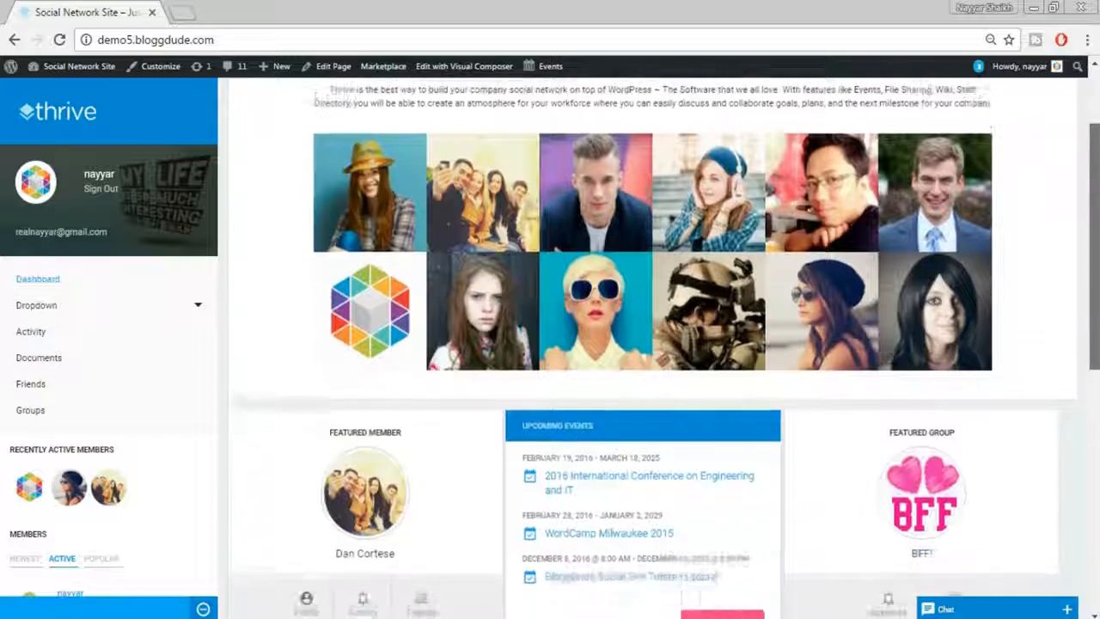
scroll(404, 367, down, 3)
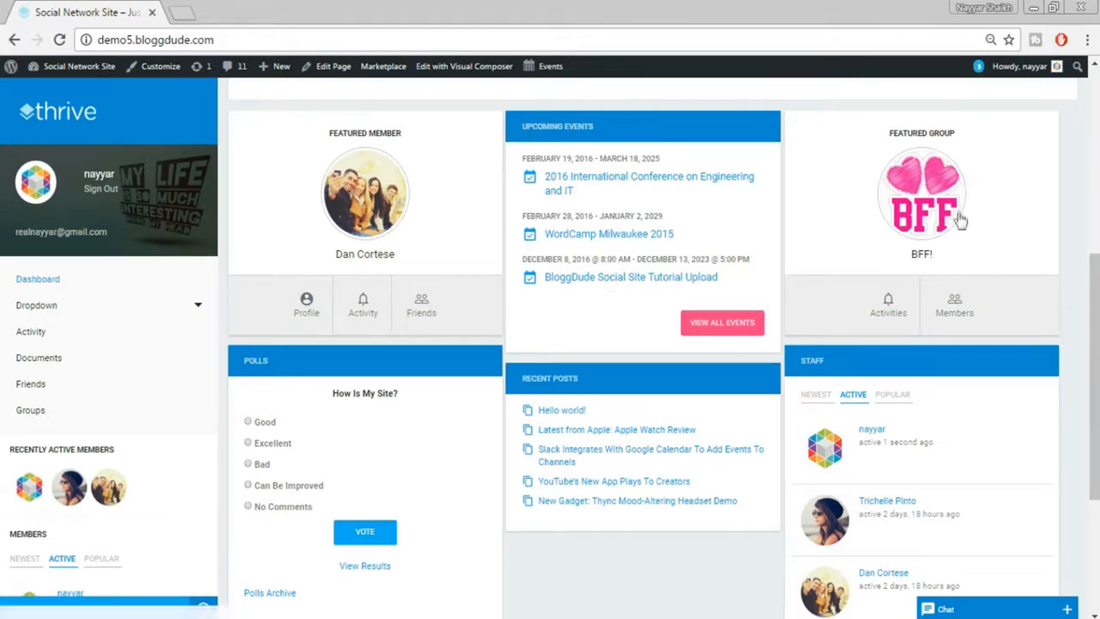
drag(886, 137, 971, 130)
click(958, 156)
drag(1097, 382, 1098, 457)
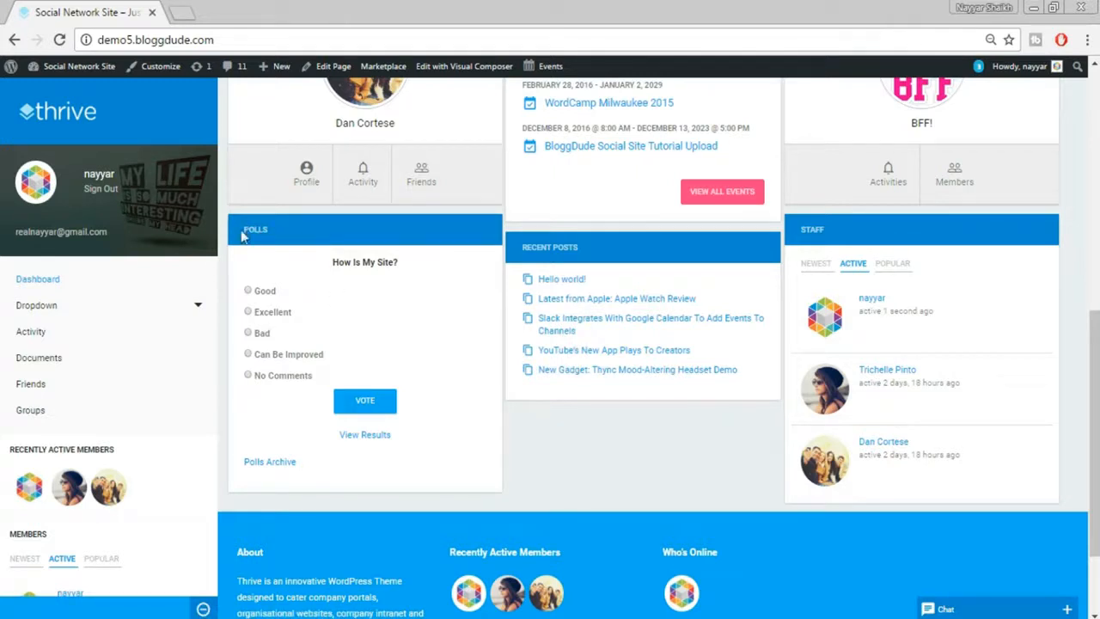
drag(332, 262, 417, 254)
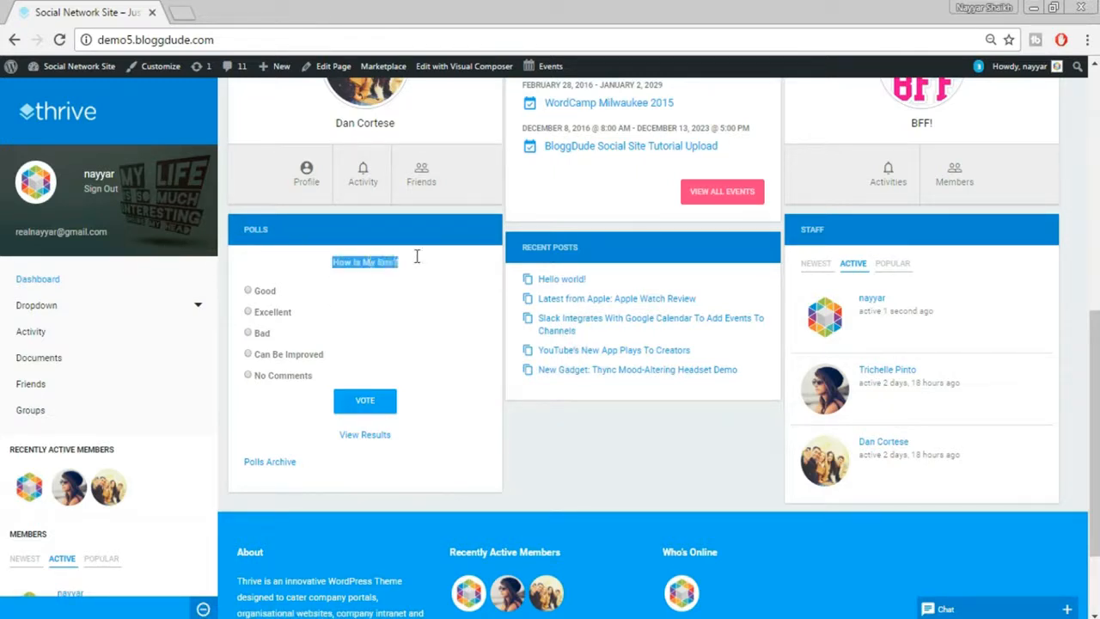
click(417, 266)
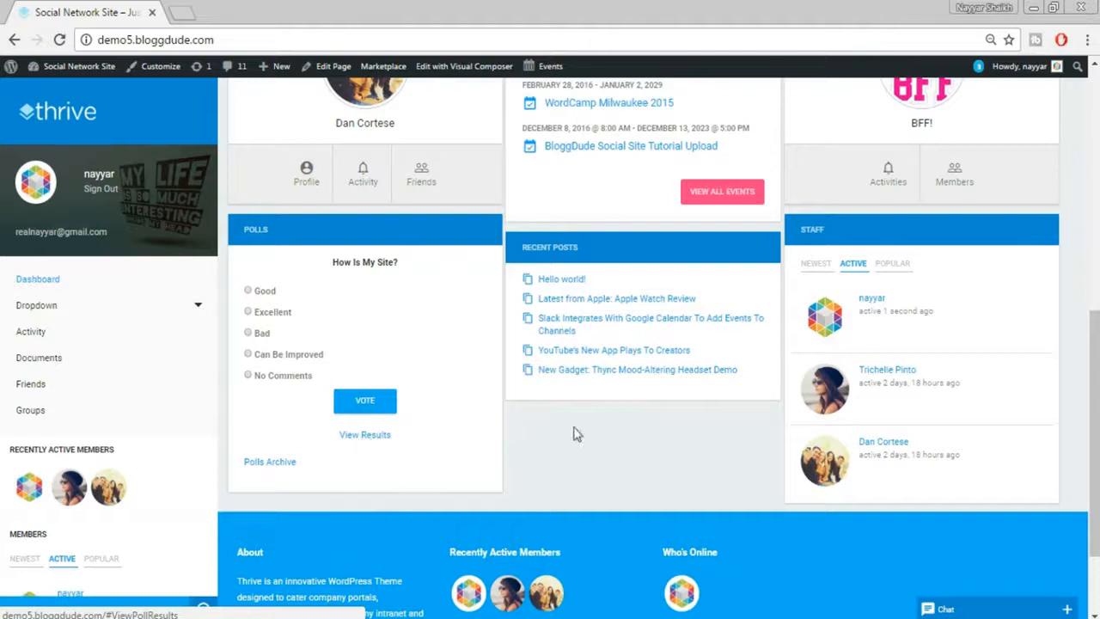
Show the newest and popular members in the Staff widget, and read the About text in the page footer
click(816, 263)
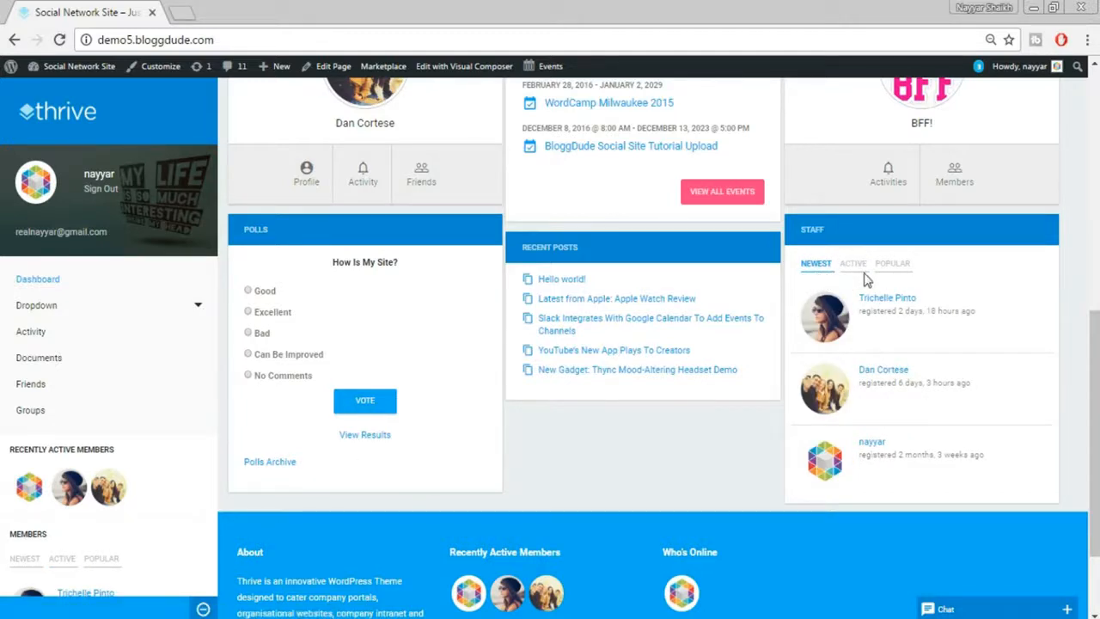
click(895, 266)
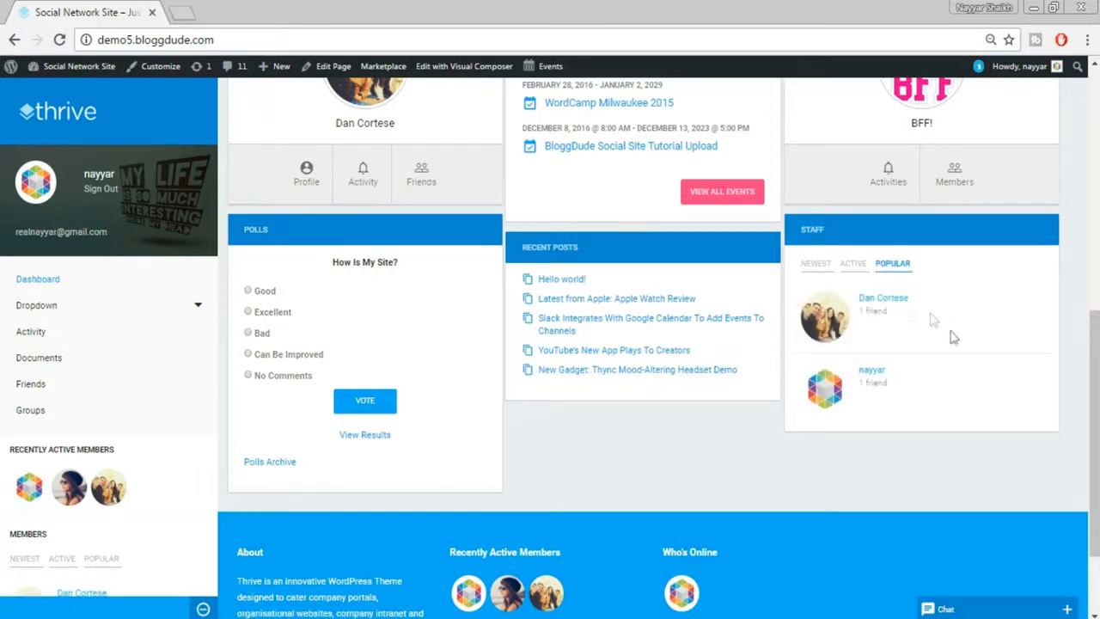
scroll(914, 393, down, 2)
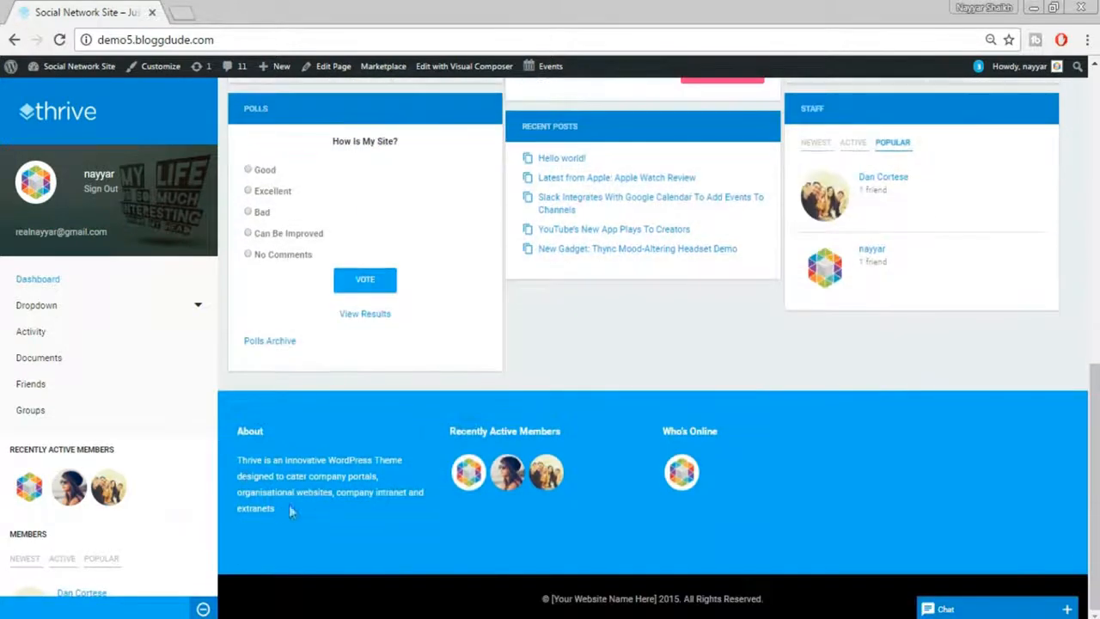
drag(239, 430, 351, 514)
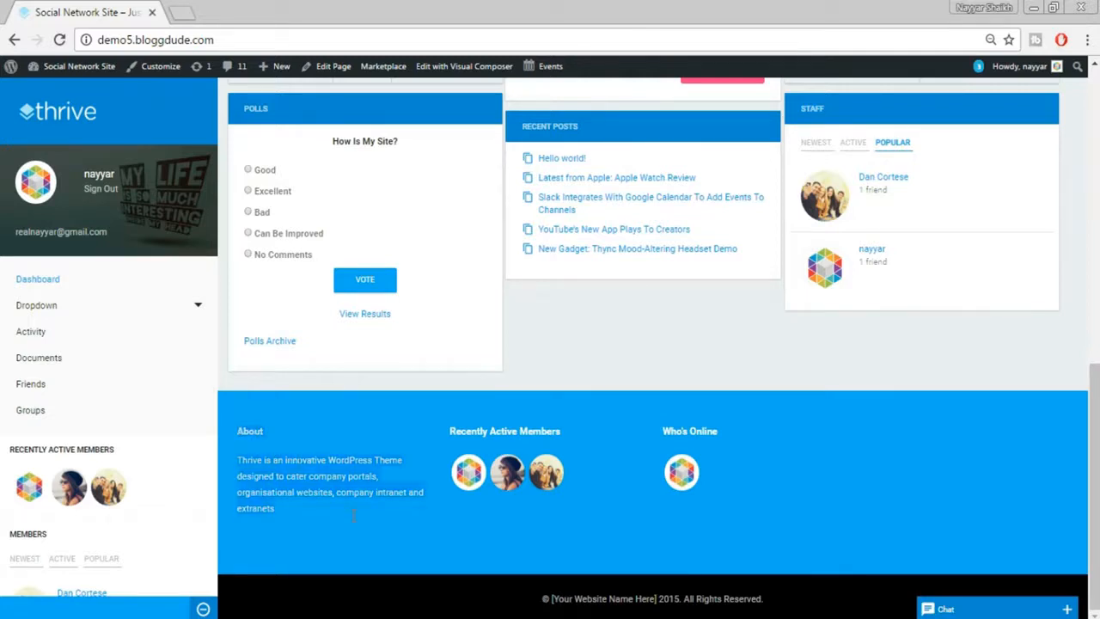
click(351, 514)
drag(244, 430, 311, 508)
click(311, 507)
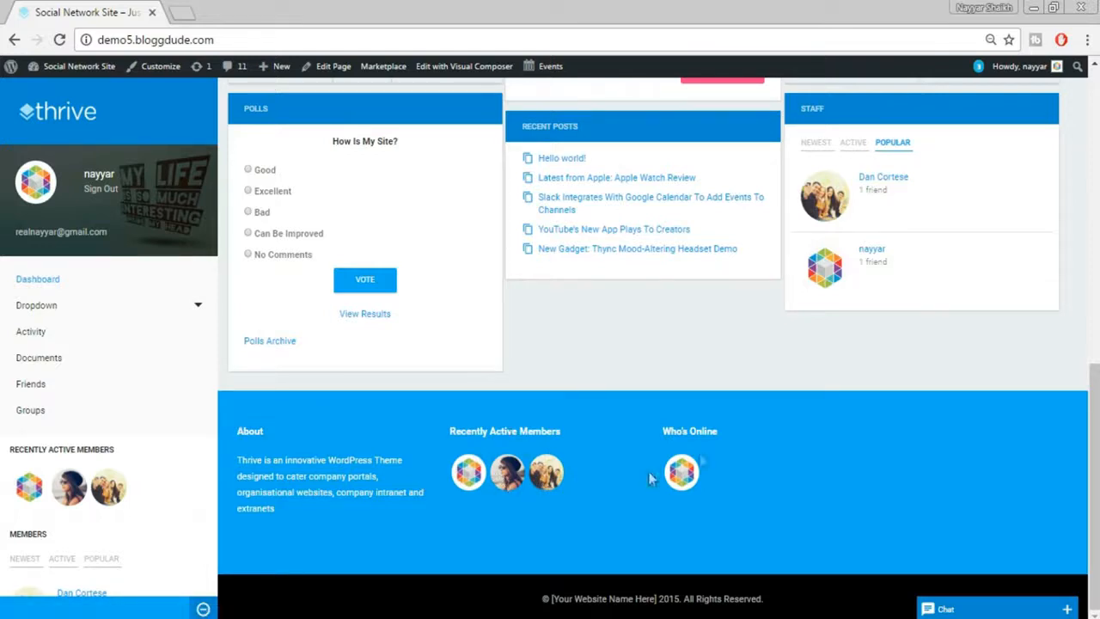
Open the site chat and send the message "hey", followed by a smiley emoticon
click(977, 608)
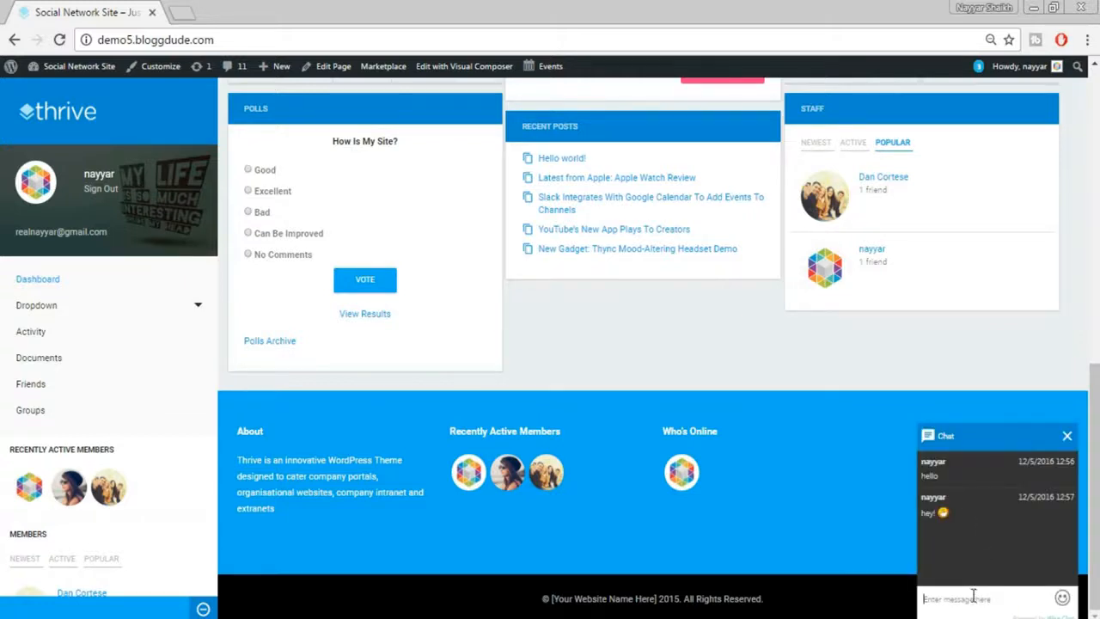
text(hi)
key(Return)
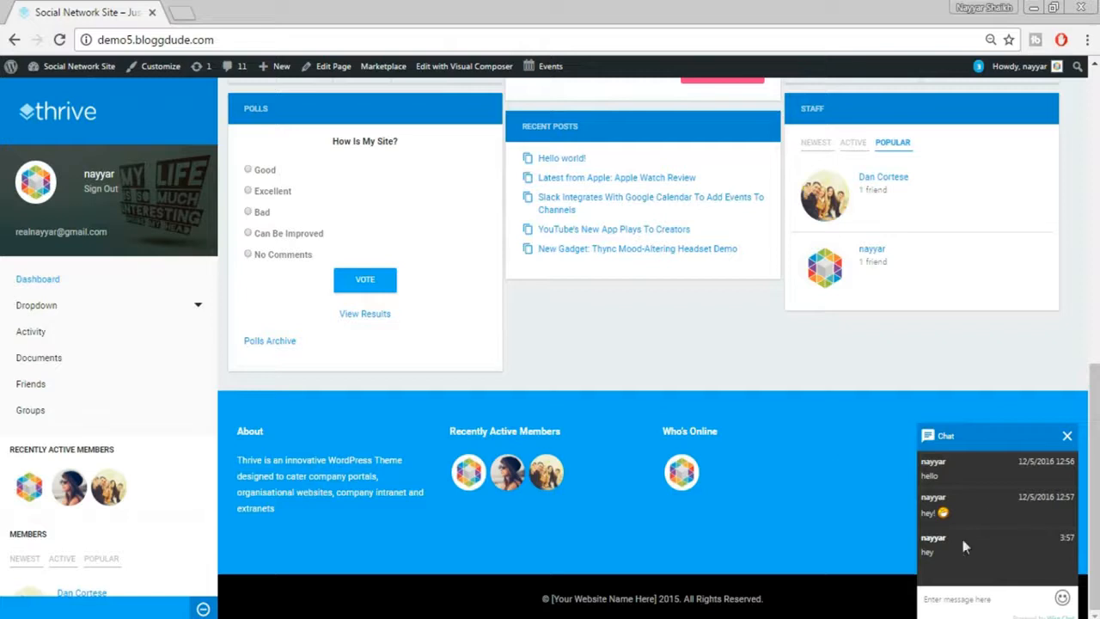
click(1062, 597)
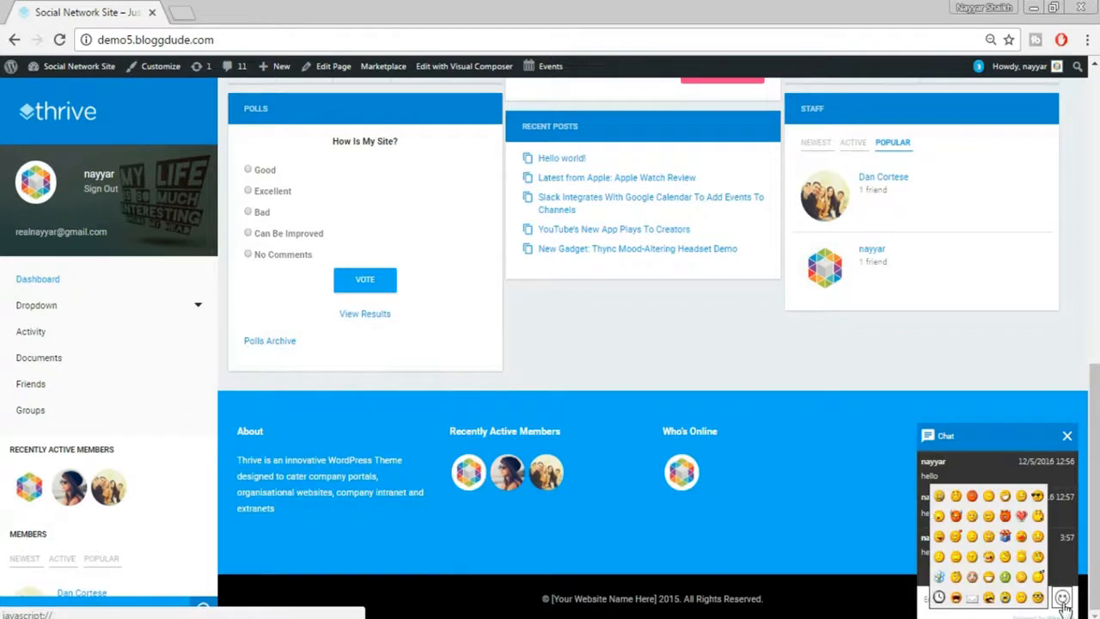
click(954, 536)
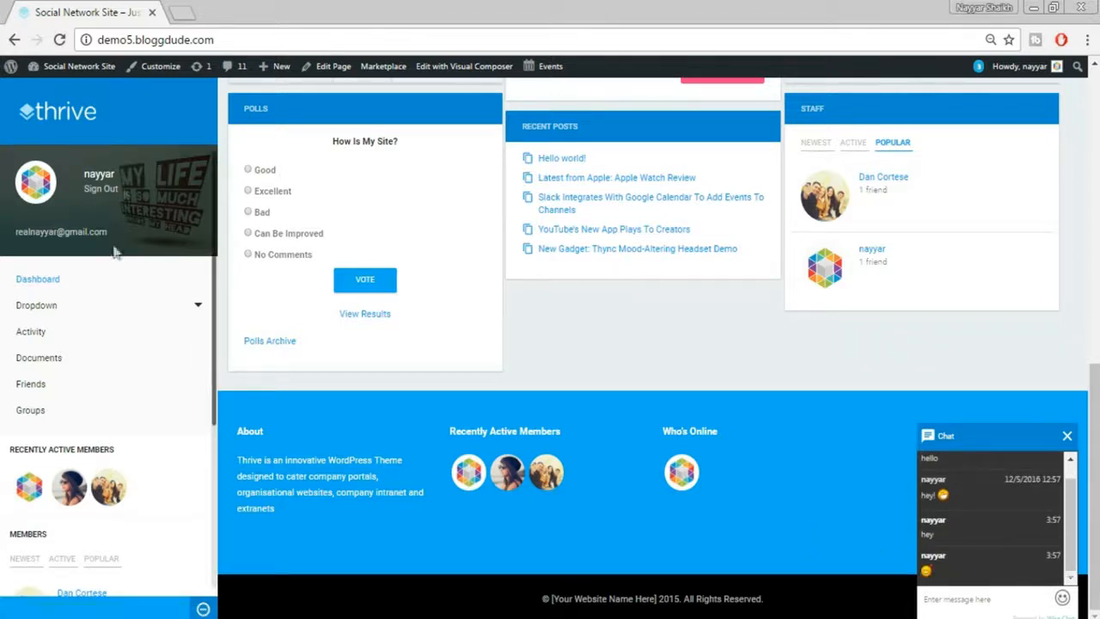
Look through the sidebar's navigation links, member lists and info section, and return to the beginning of the home page
scroll(94, 288, down, 2)
scroll(93, 285, up, 2)
scroll(81, 359, down, 2)
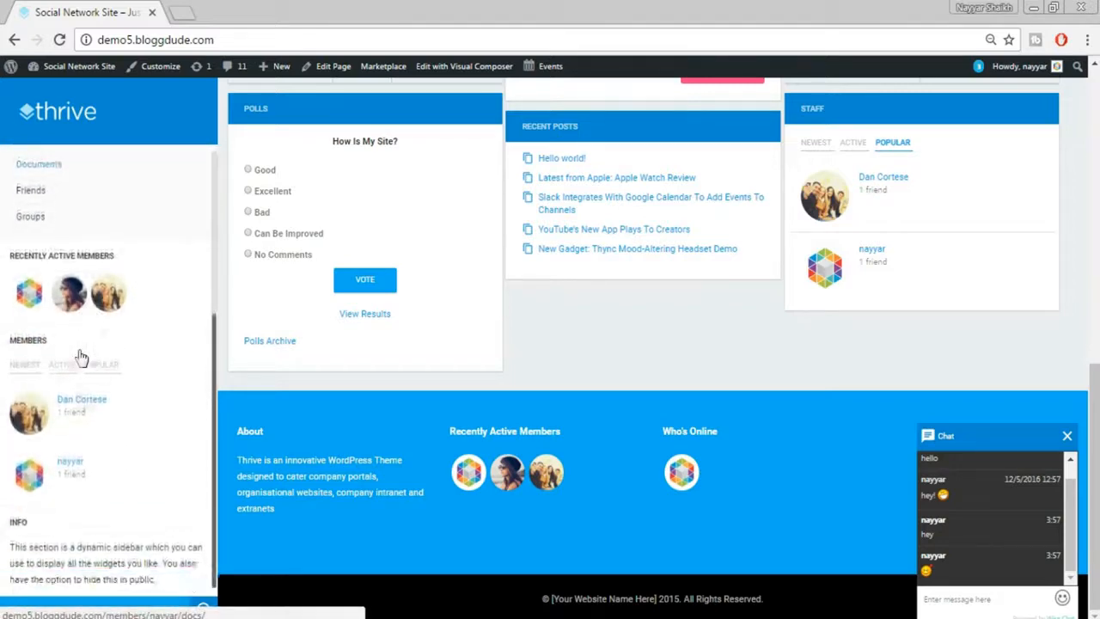
scroll(31, 370, up, 4)
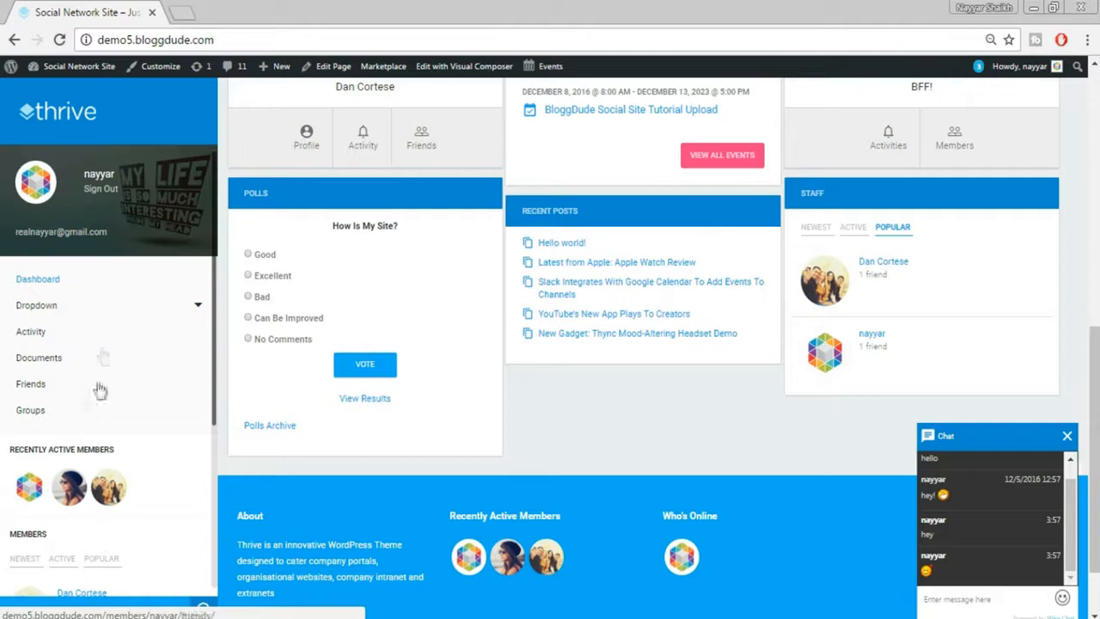
scroll(736, 361, up, 5)
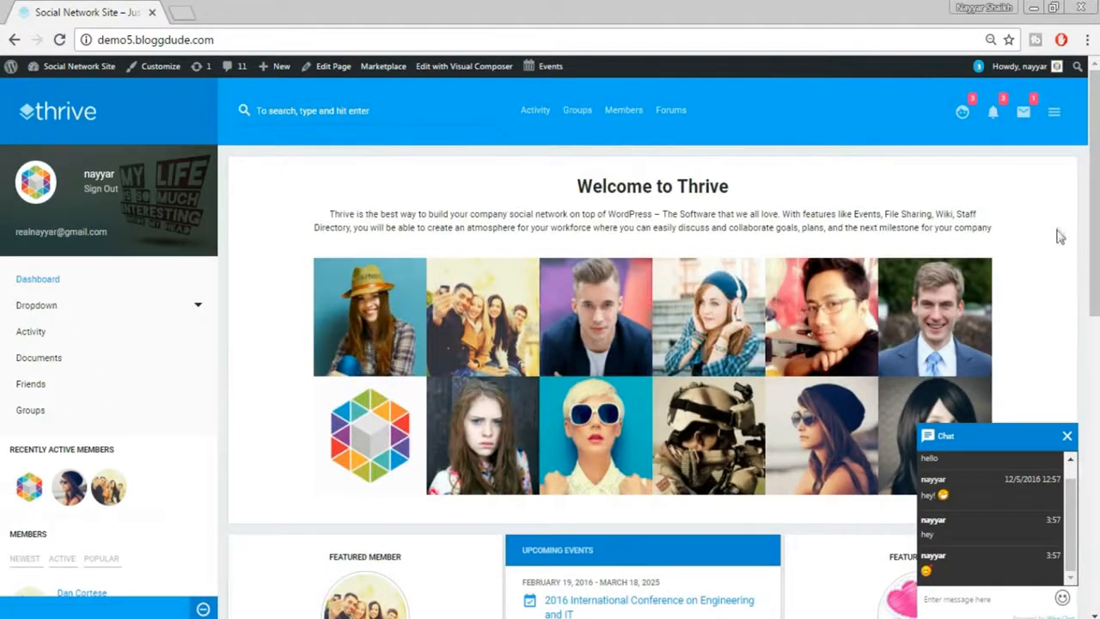
Open the signed-in member's own profile from the home page photo grid and mark the BFF! group update as a favorite
click(378, 431)
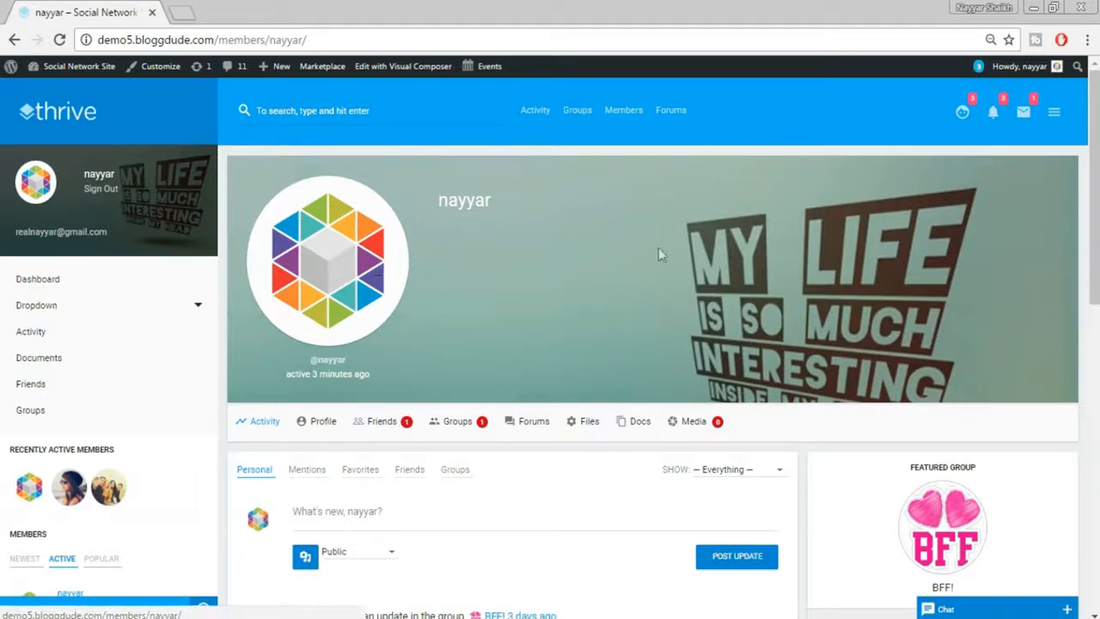
scroll(794, 266, down, 2)
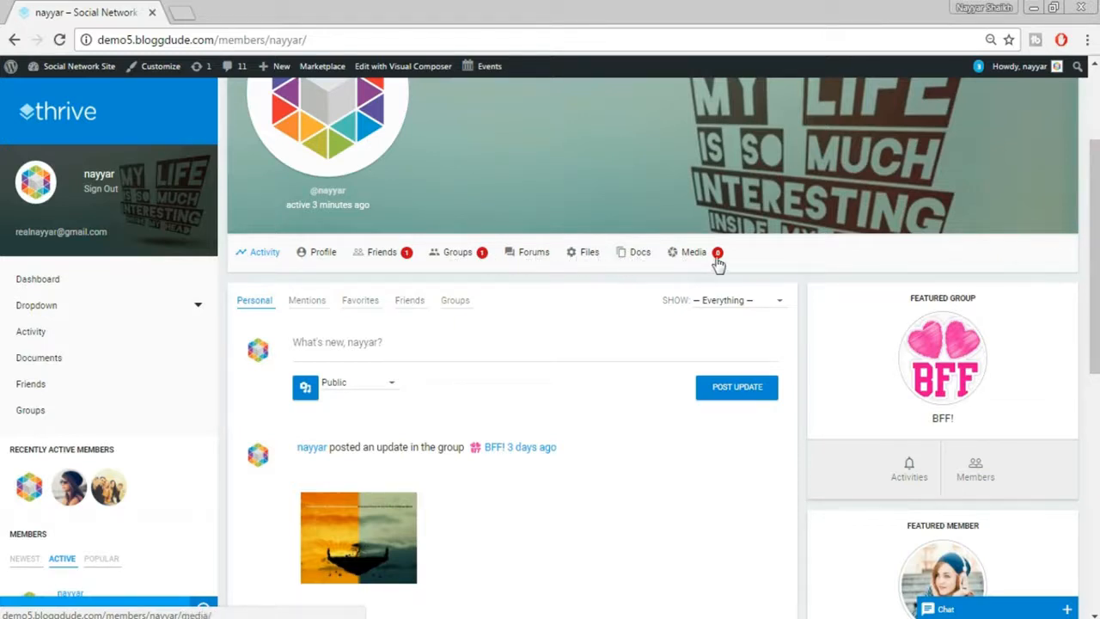
scroll(608, 319, down, 2)
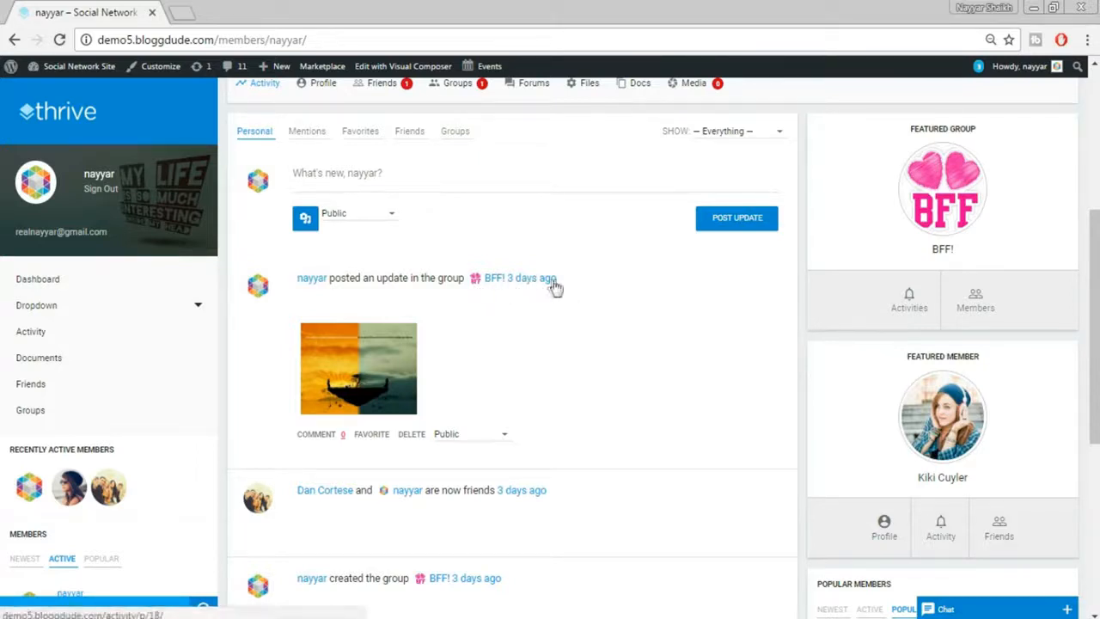
scroll(580, 358, down, 2)
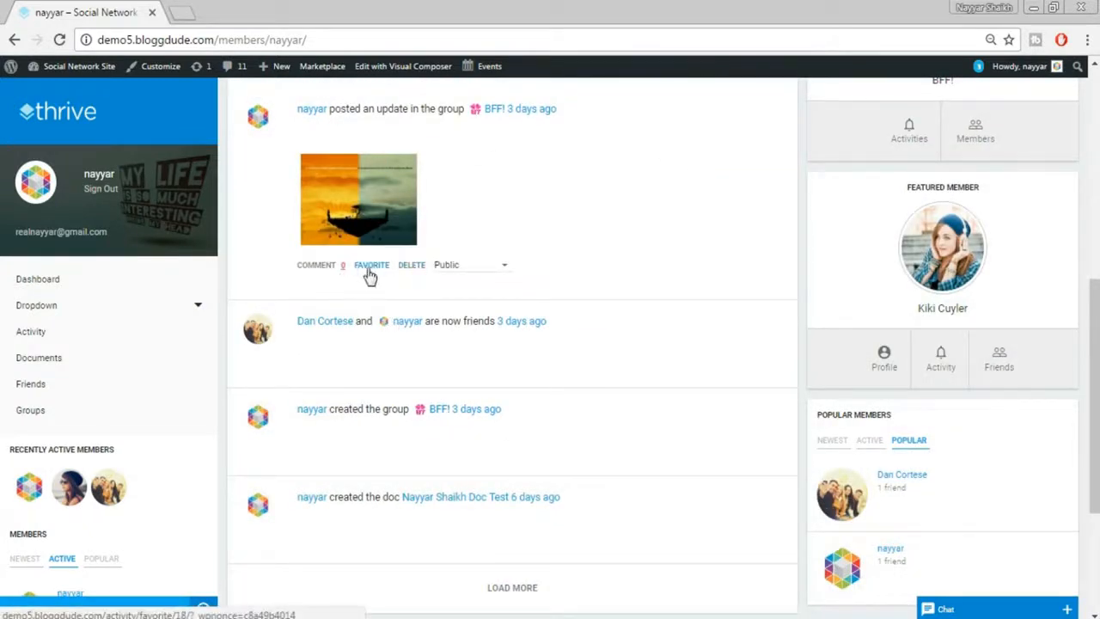
click(369, 273)
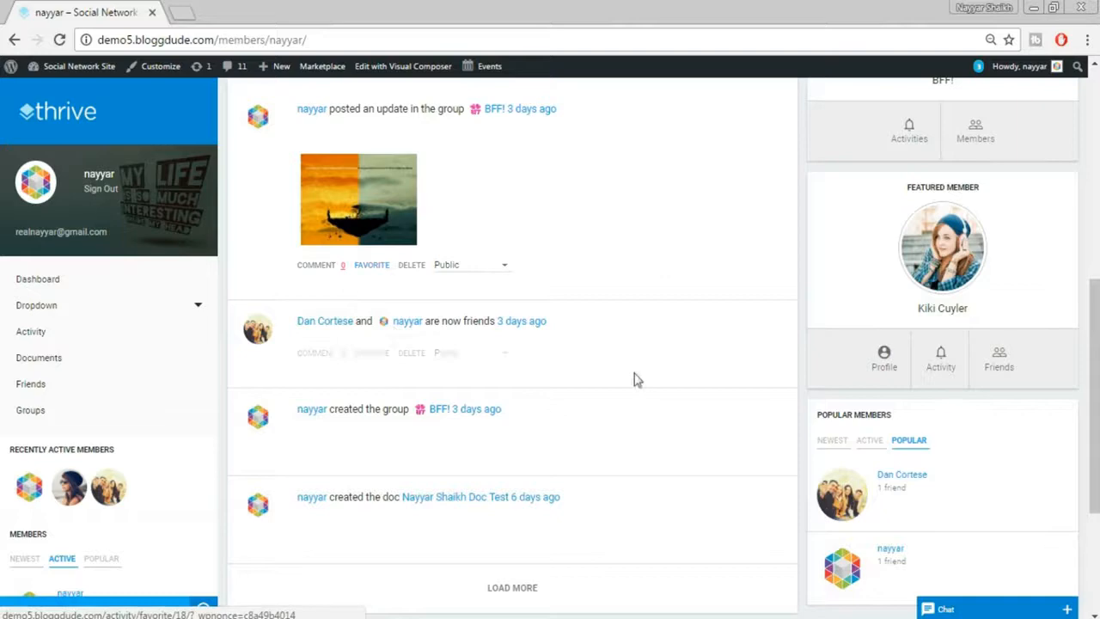
Look over the profile's activity feed, update form, featured widgets and section links such as Files, Docs and Media
scroll(521, 312, down, 2)
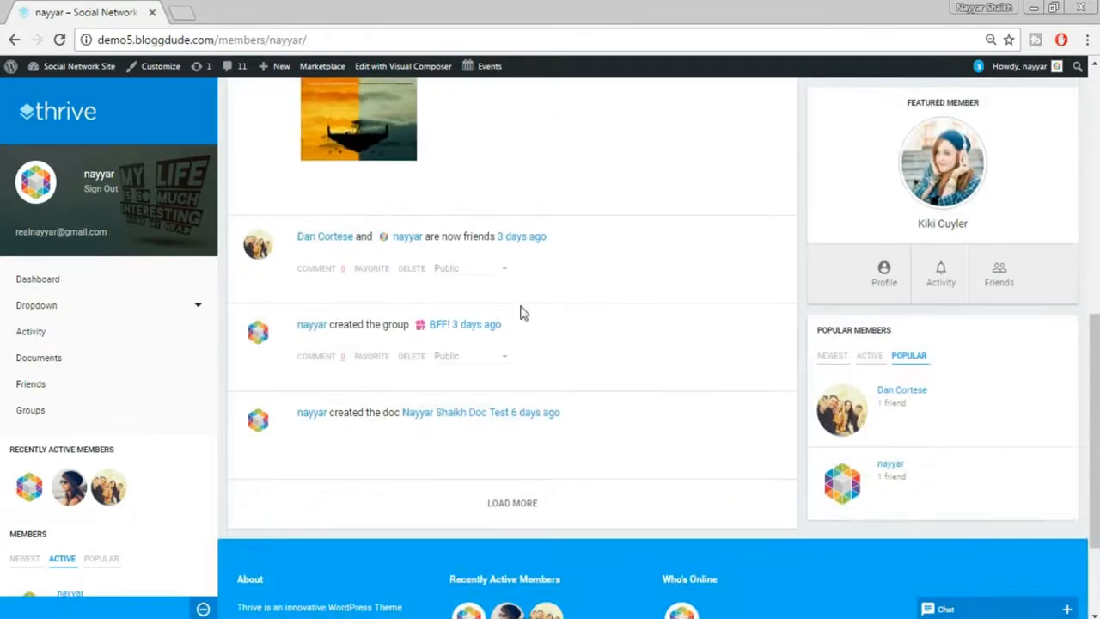
scroll(1044, 433, up, 5)
scroll(1043, 433, up, 3)
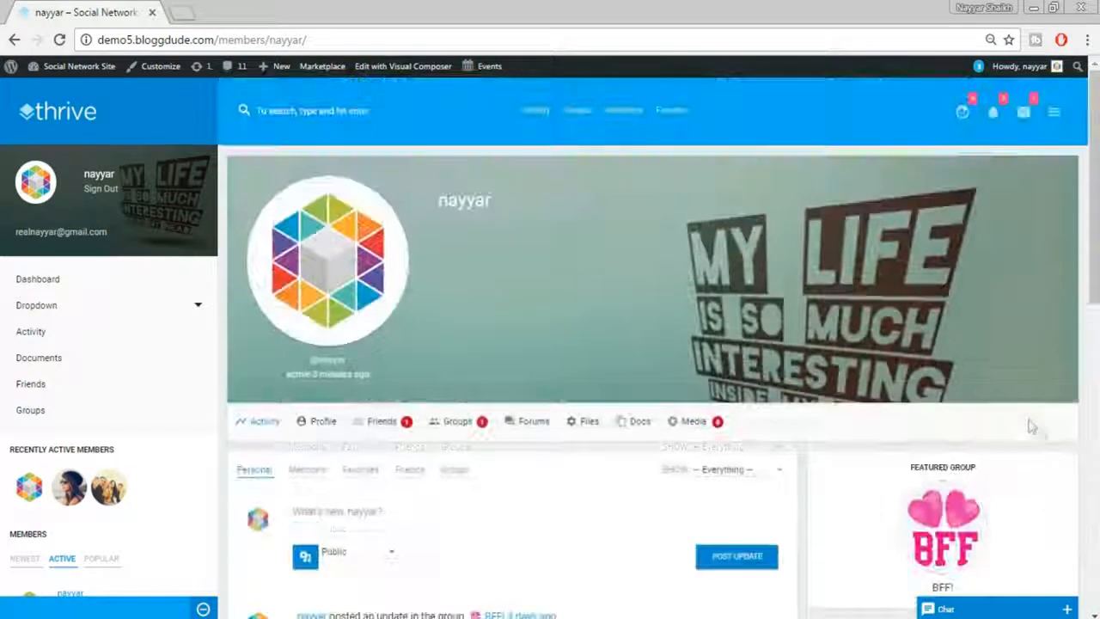
scroll(565, 352, down, 2)
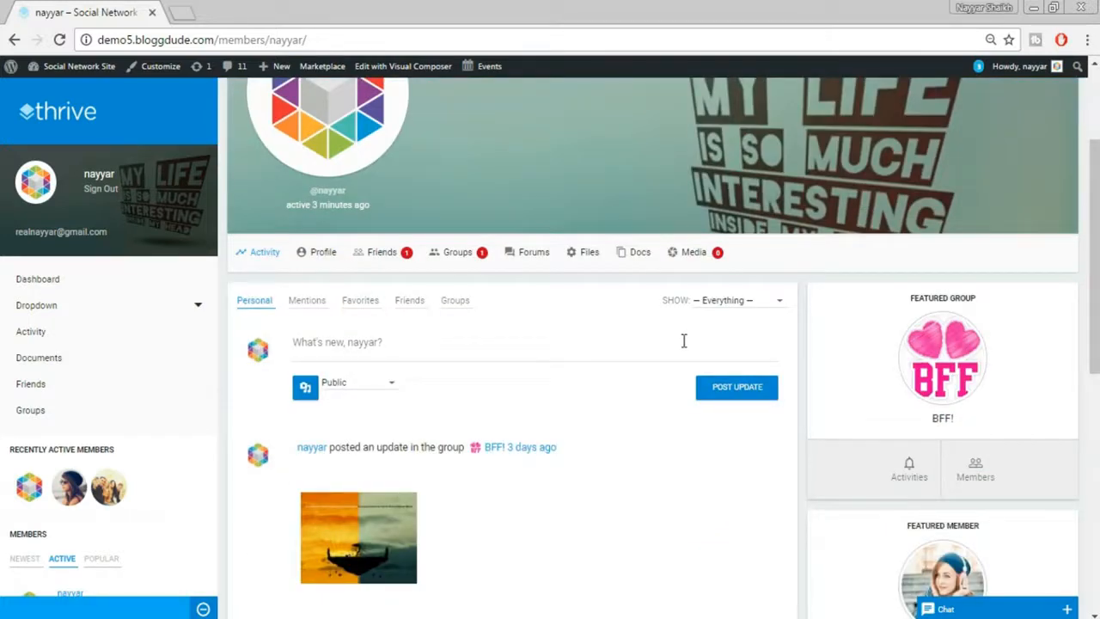
scroll(1037, 346, down, 5)
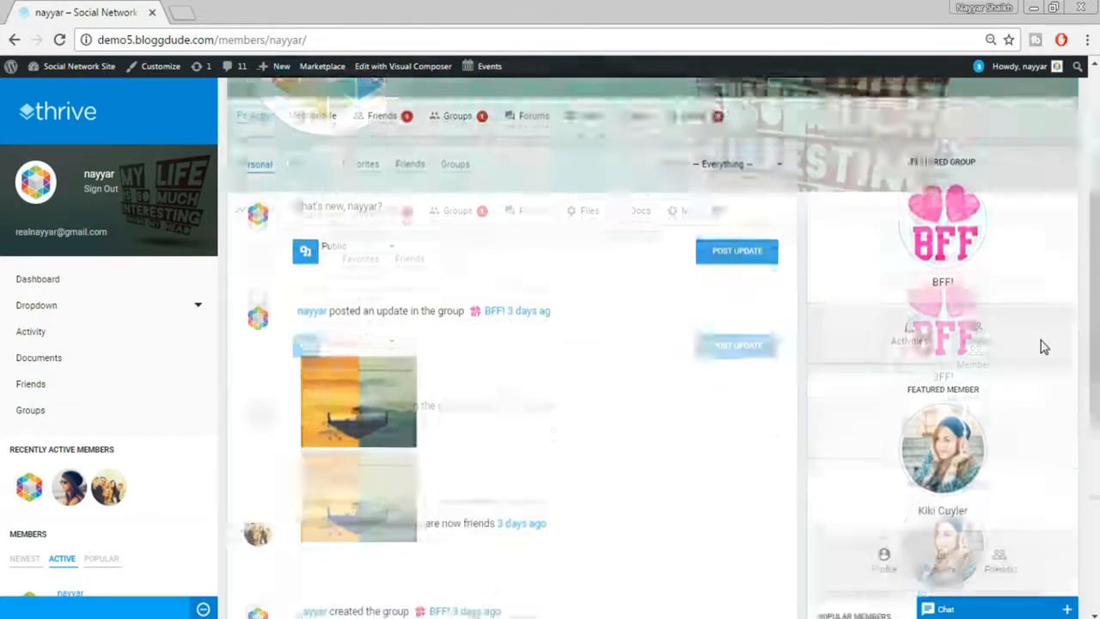
scroll(1061, 381, up, 4)
scroll(1060, 386, up, 2)
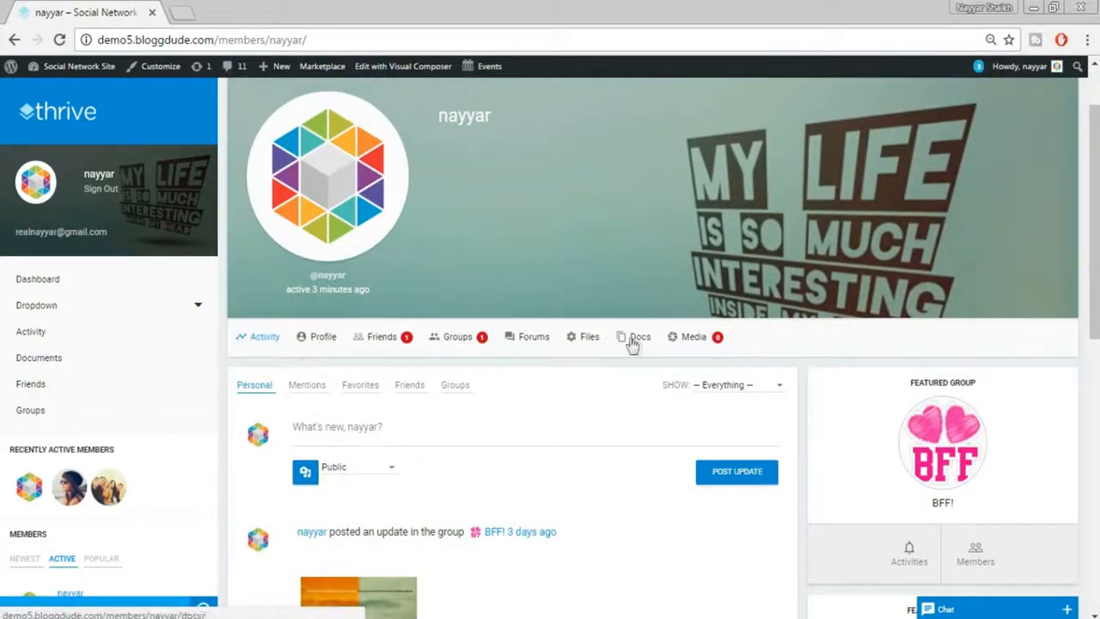
Show the member's group memberships from the profile and open the BFF! group
scroll(618, 353, up, 1)
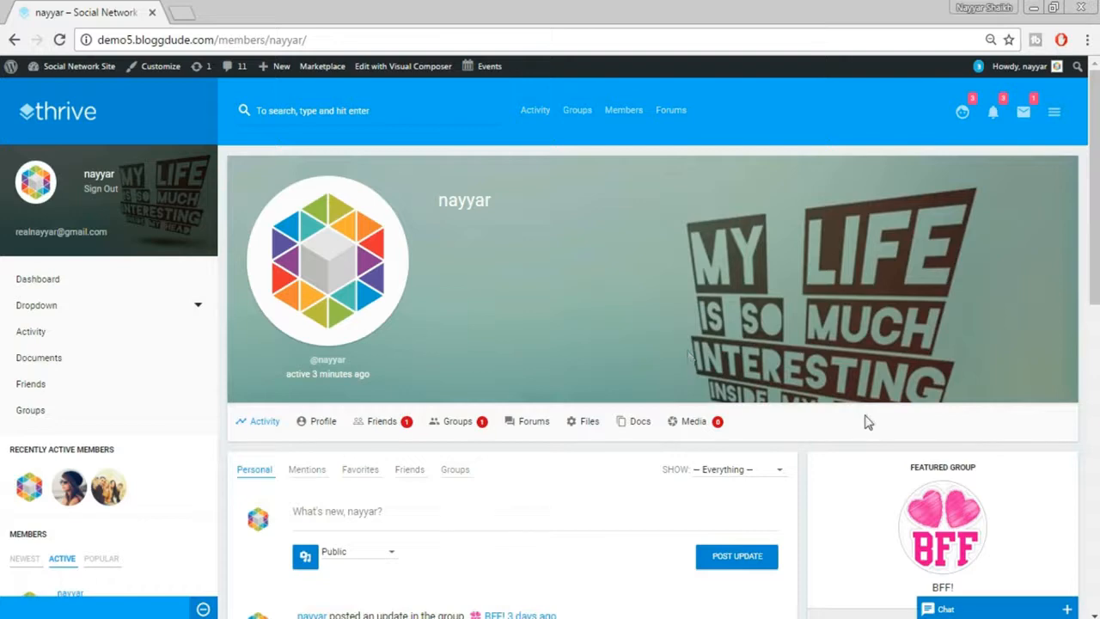
scroll(617, 357, down, 1)
click(460, 343)
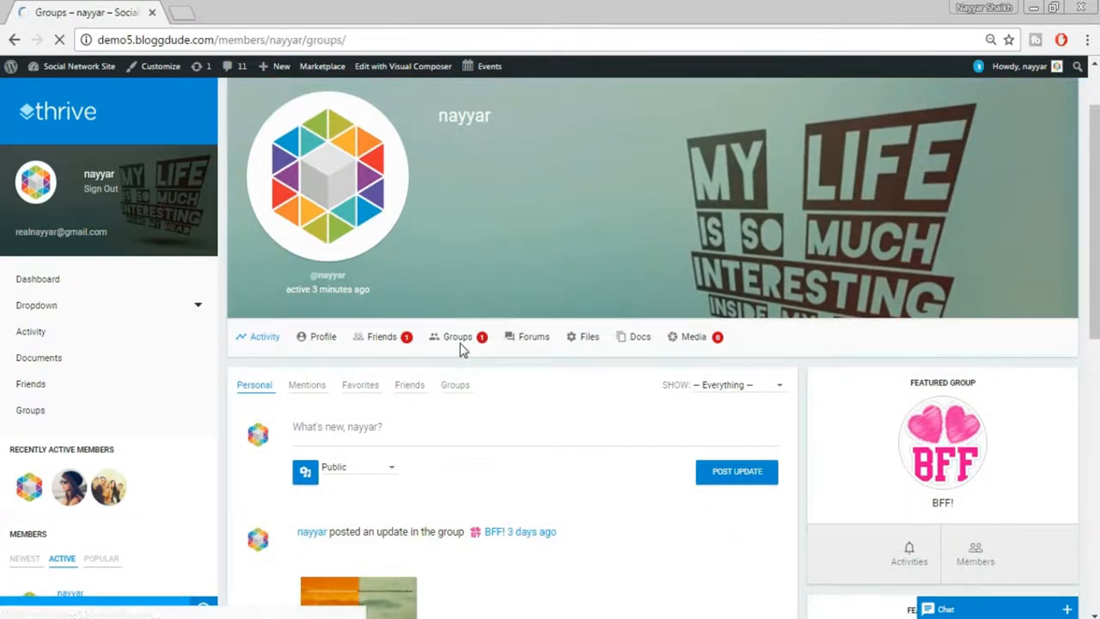
scroll(460, 348, down, 3)
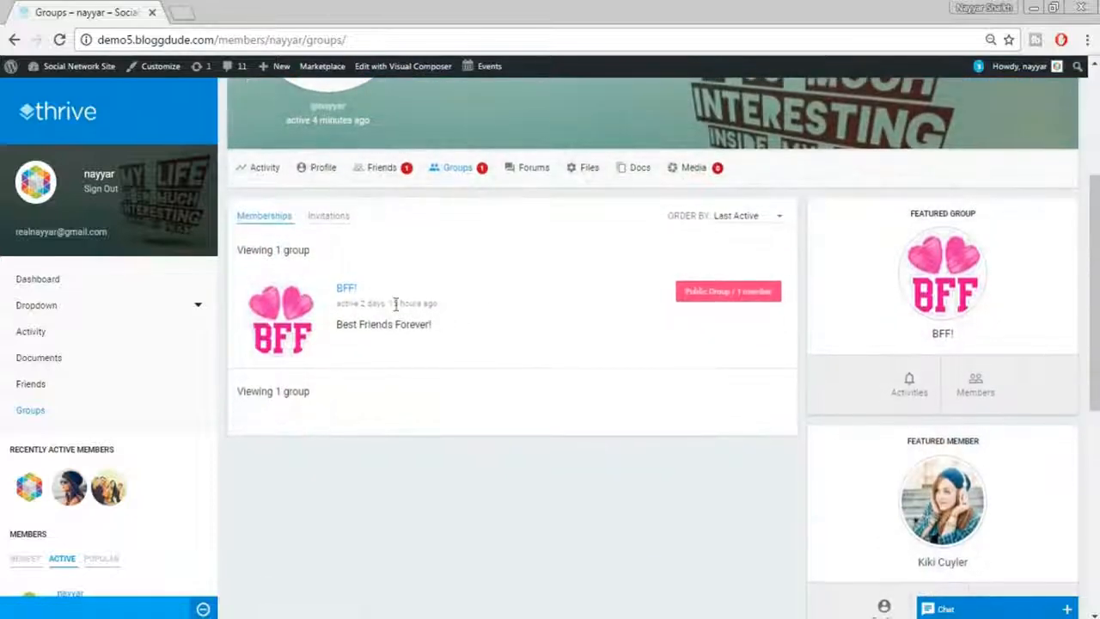
click(344, 290)
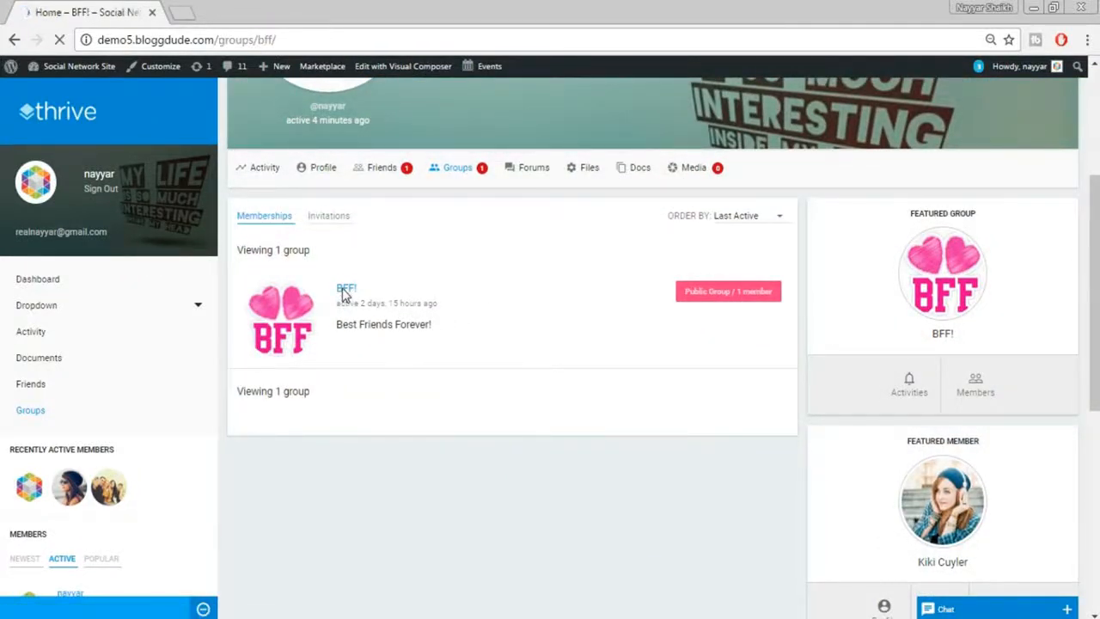
Post an update reading "status" with the BFF hearts image attached in the BFF! group
scroll(461, 328, down, 4)
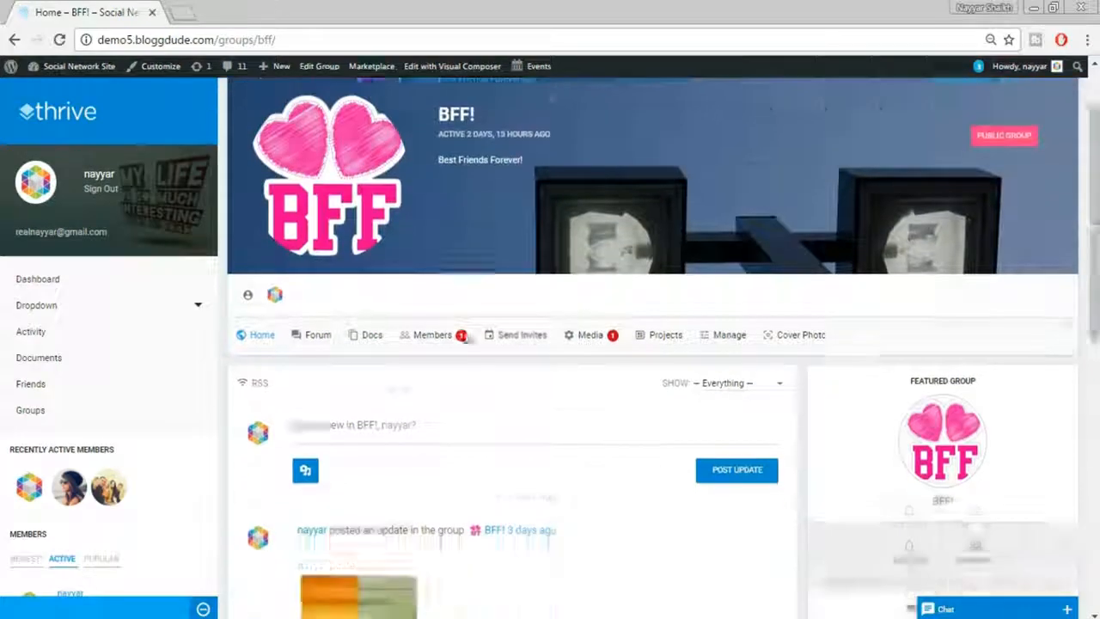
scroll(471, 337, up, 6)
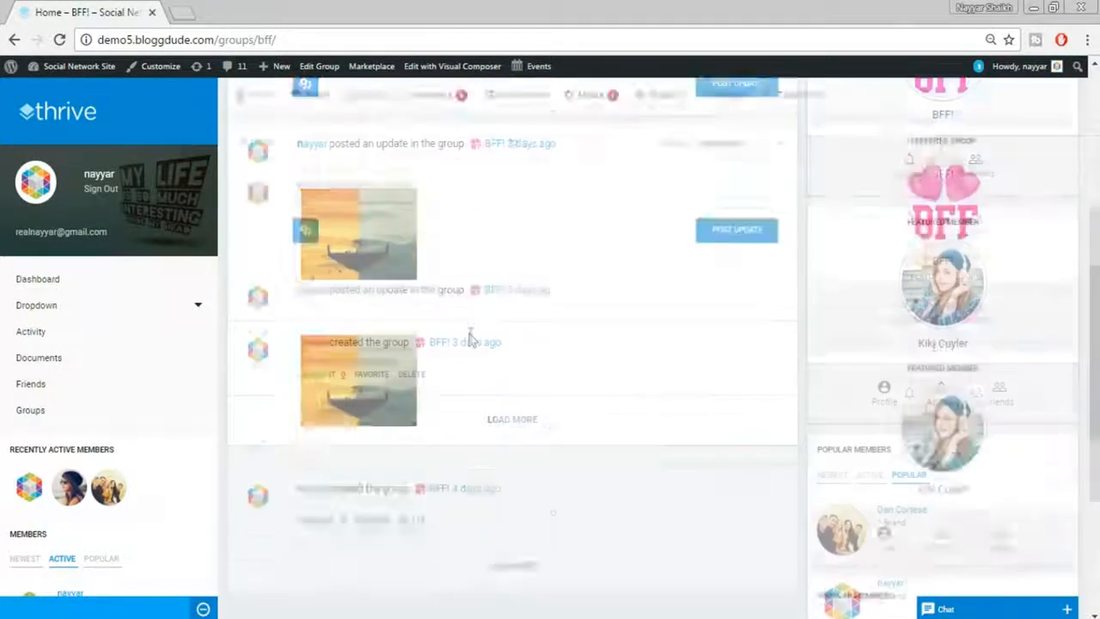
click(352, 425)
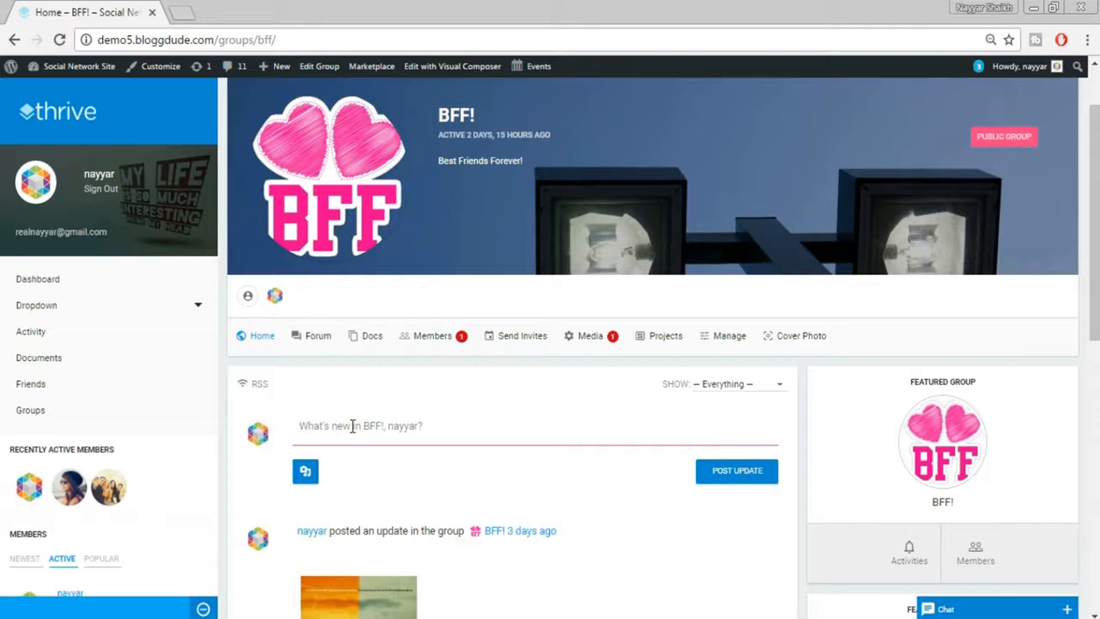
text(stat)
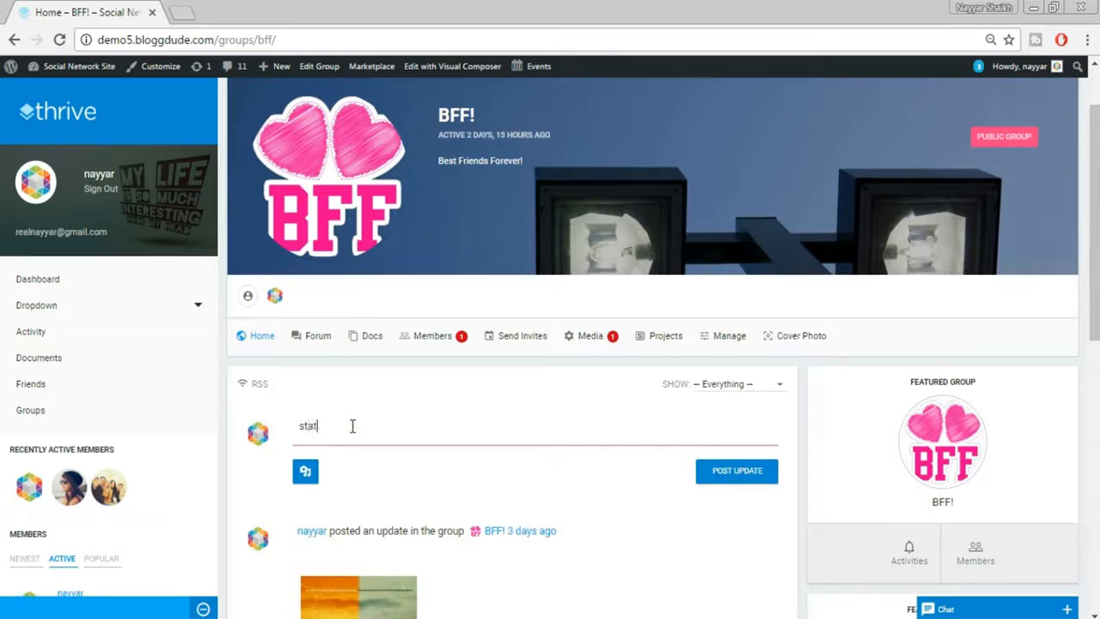
text(us)
key(Return)
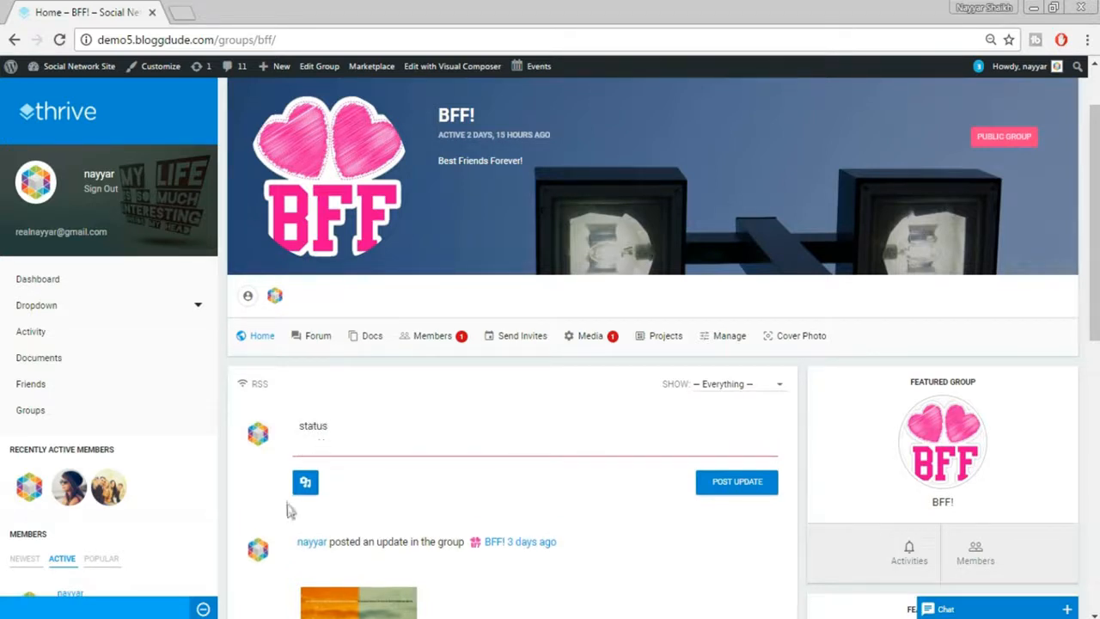
click(307, 482)
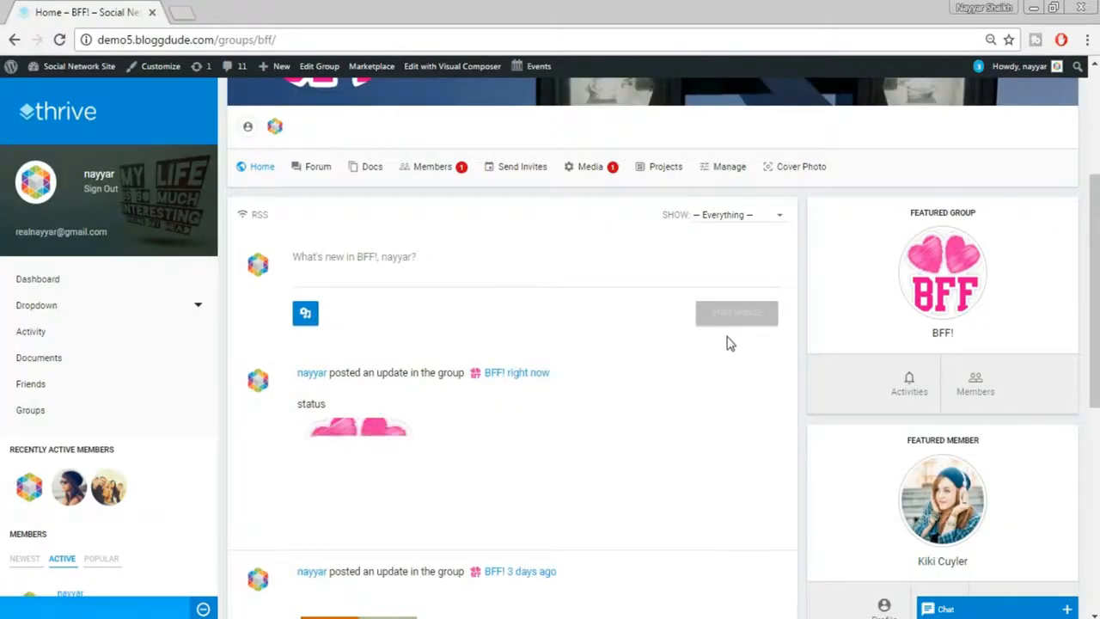
Examine the new post, then look over the BFF! group's header, section links, activity feed and featured widgets
drag(295, 410, 350, 404)
click(317, 393)
double_click(312, 392)
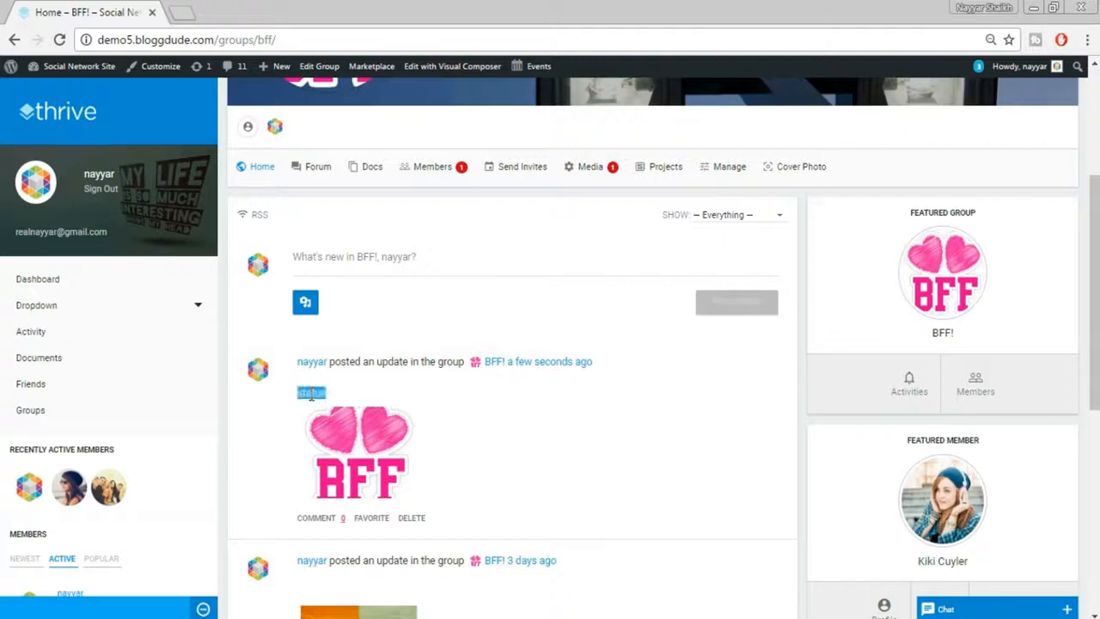
click(550, 475)
scroll(541, 449, up, 3)
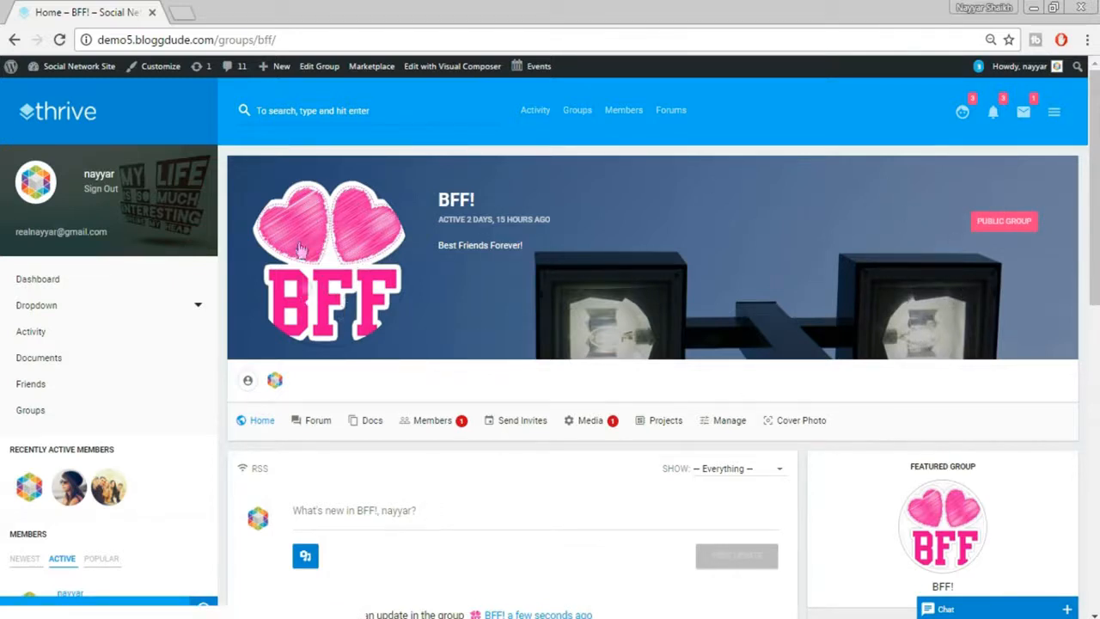
scroll(760, 410, down, 2)
scroll(760, 410, up, 2)
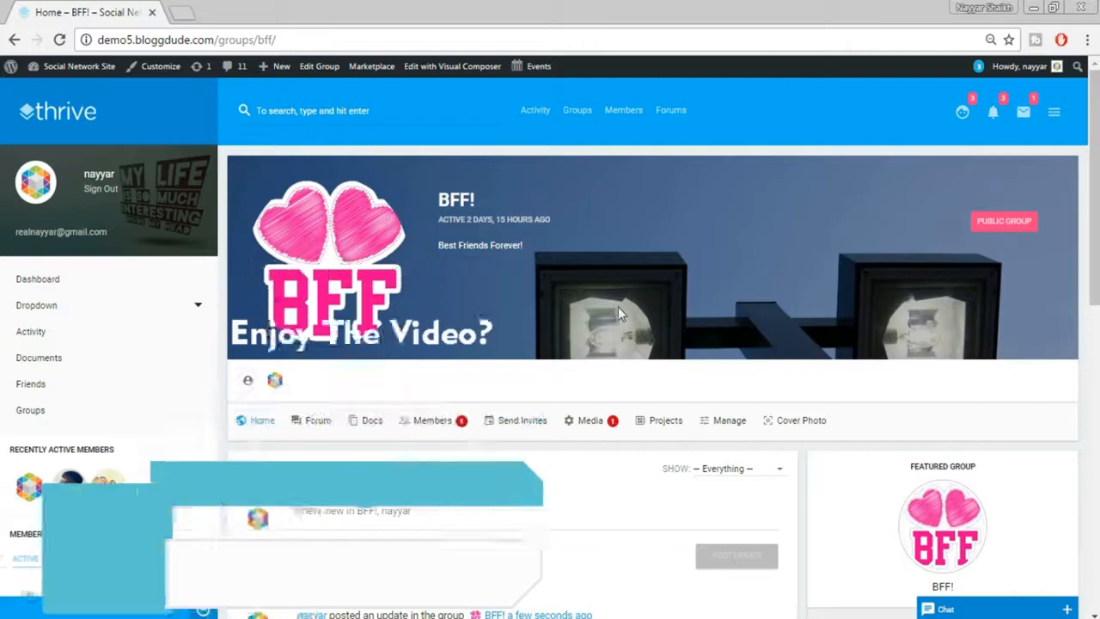
scroll(545, 467, down, 5)
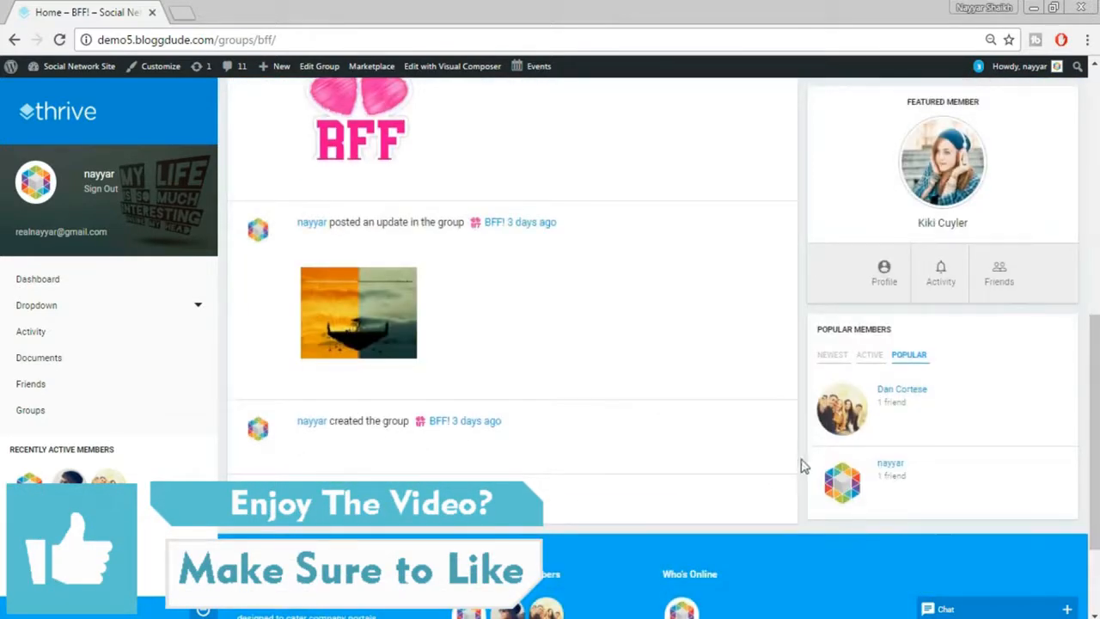
scroll(803, 467, up, 10)
Return to the site's home page and look over its member grid, upcoming events, polls, recent posts and staff widgets
click(80, 114)
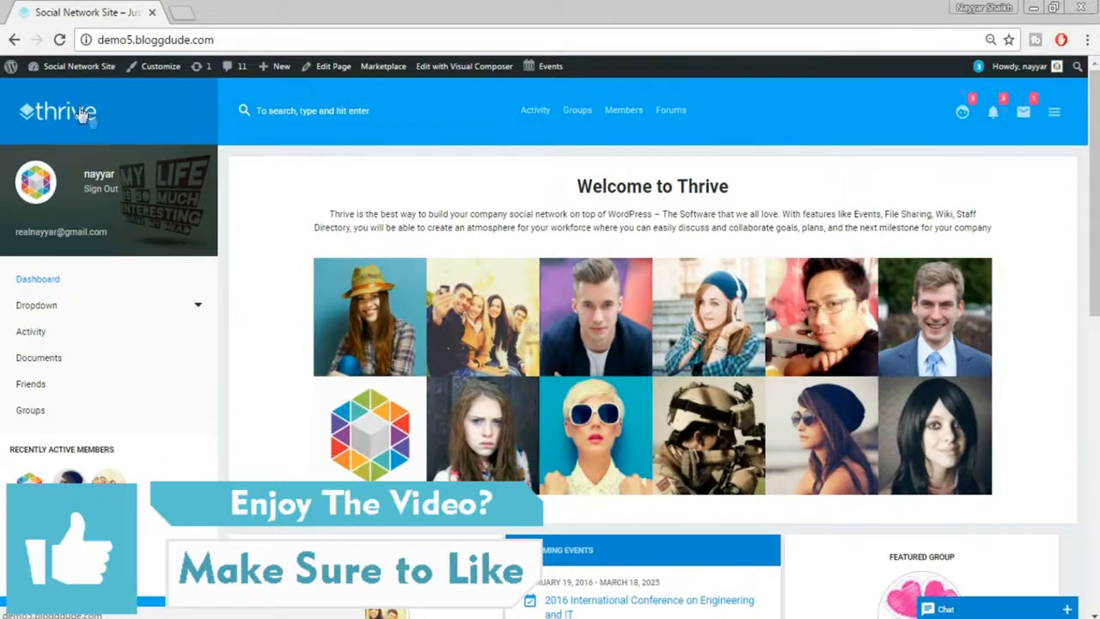
scroll(1092, 318, down, 3)
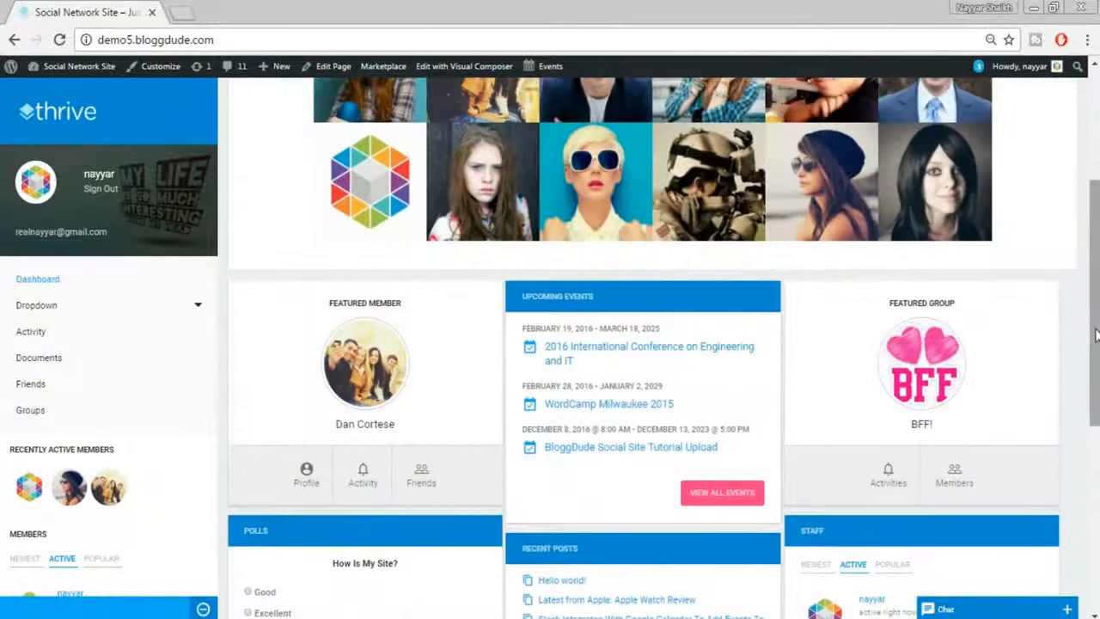
scroll(1096, 335, down, 1)
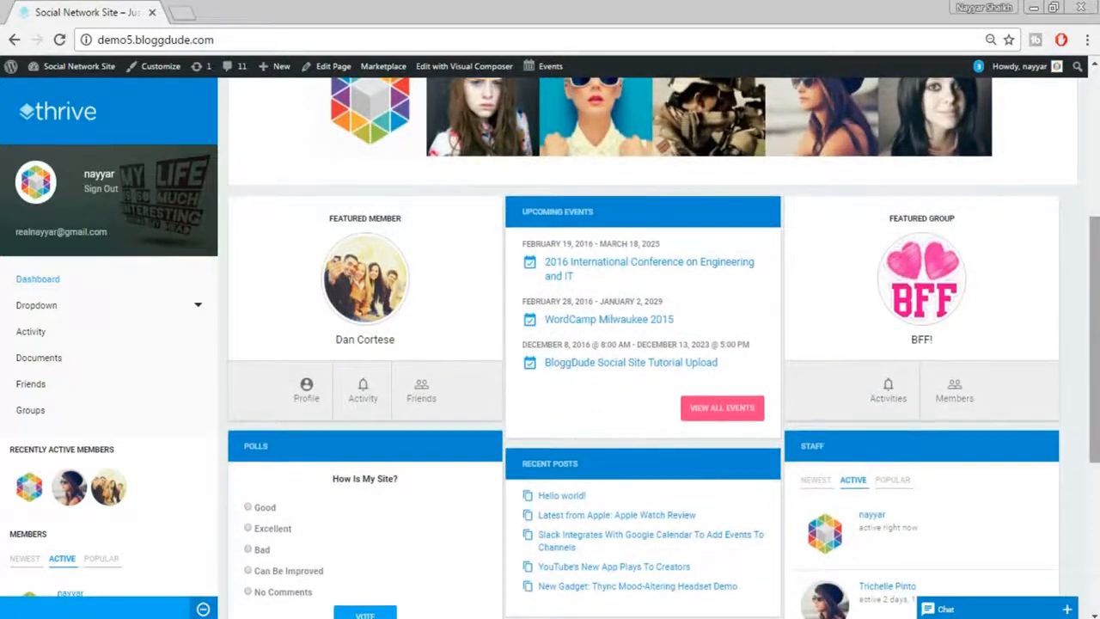
scroll(1096, 338, down, 4)
scroll(1096, 338, up, 3)
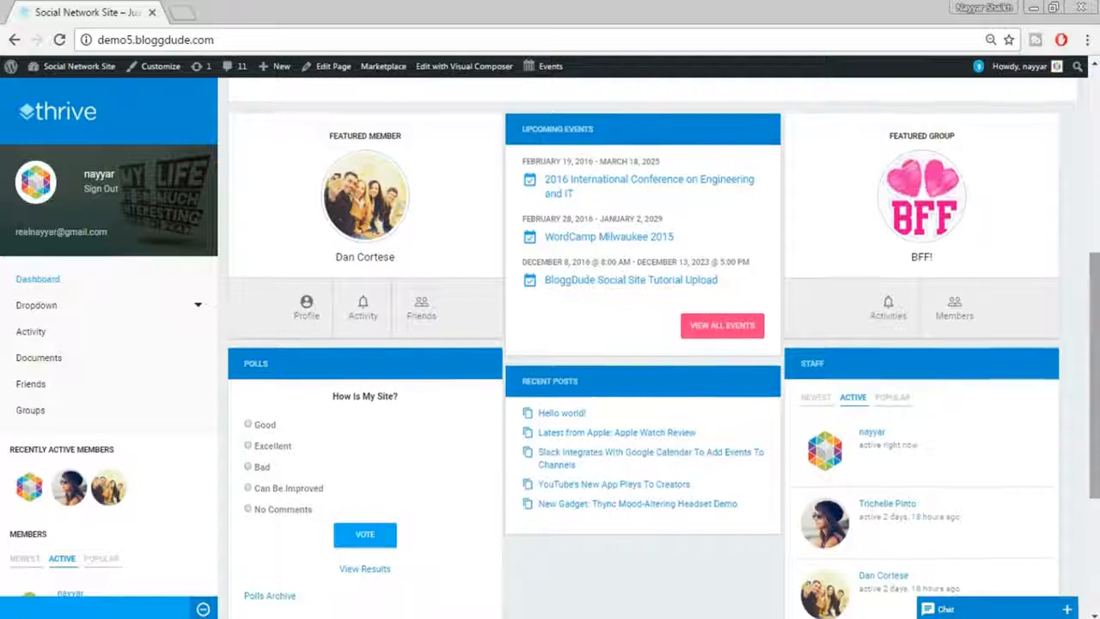
scroll(652, 344, up, 1)
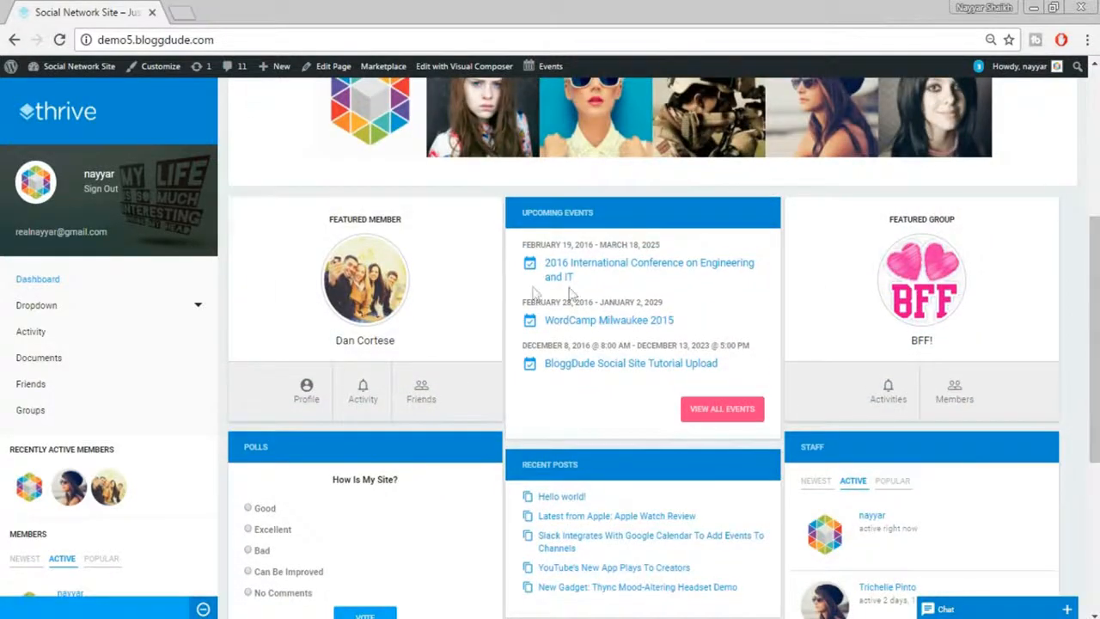
scroll(950, 339, down, 1)
scroll(1026, 373, up, 5)
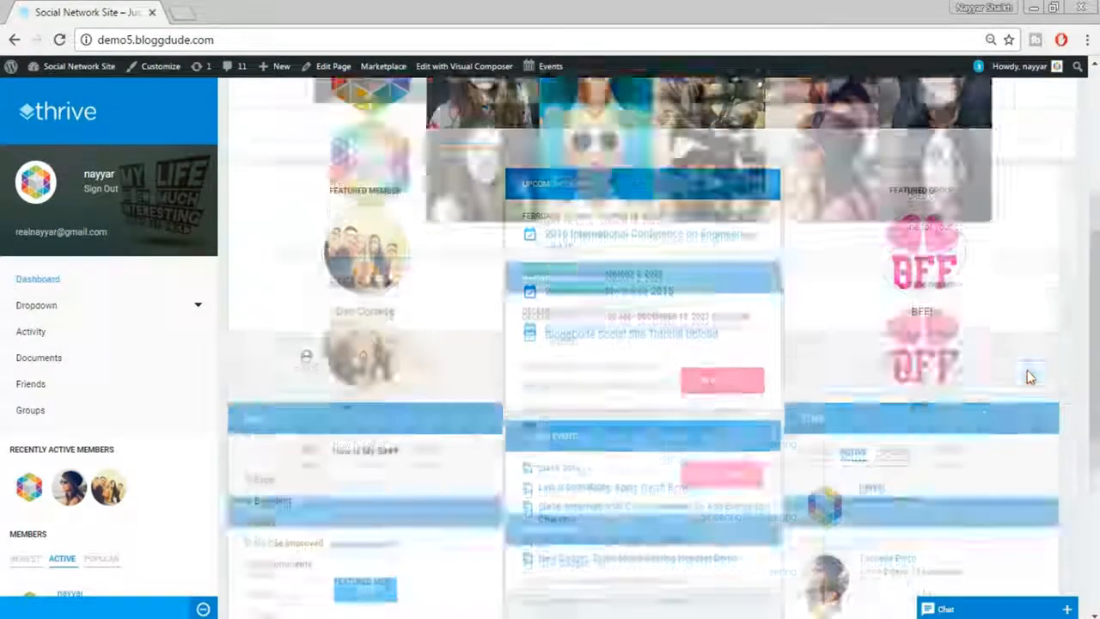
View the unread messages, the notifications and the friend requests from the home page header
click(1027, 117)
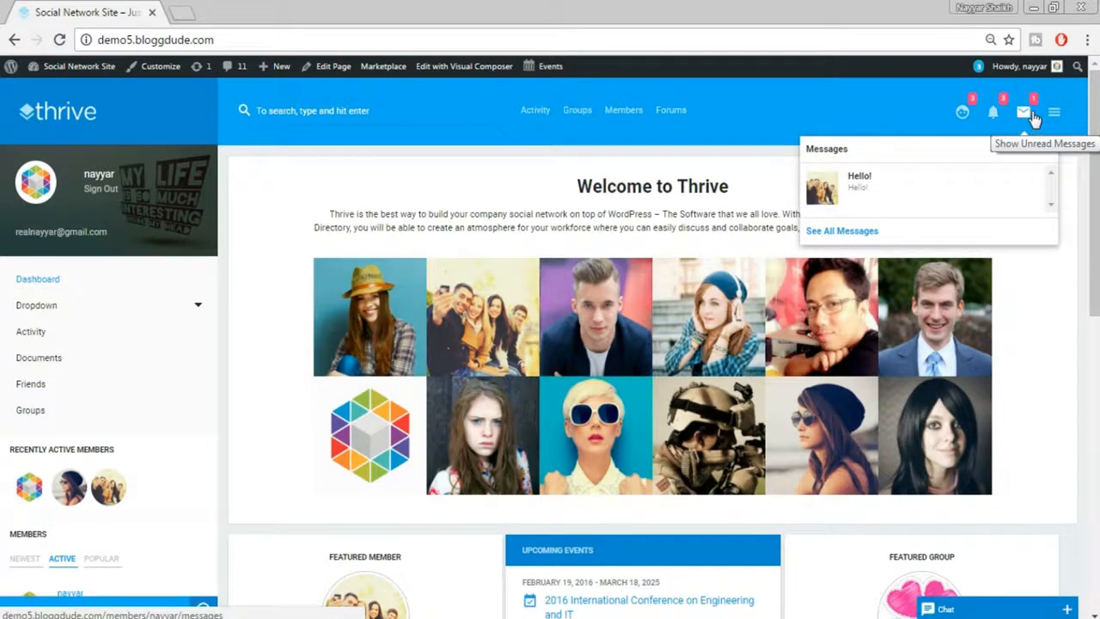
click(984, 121)
click(963, 118)
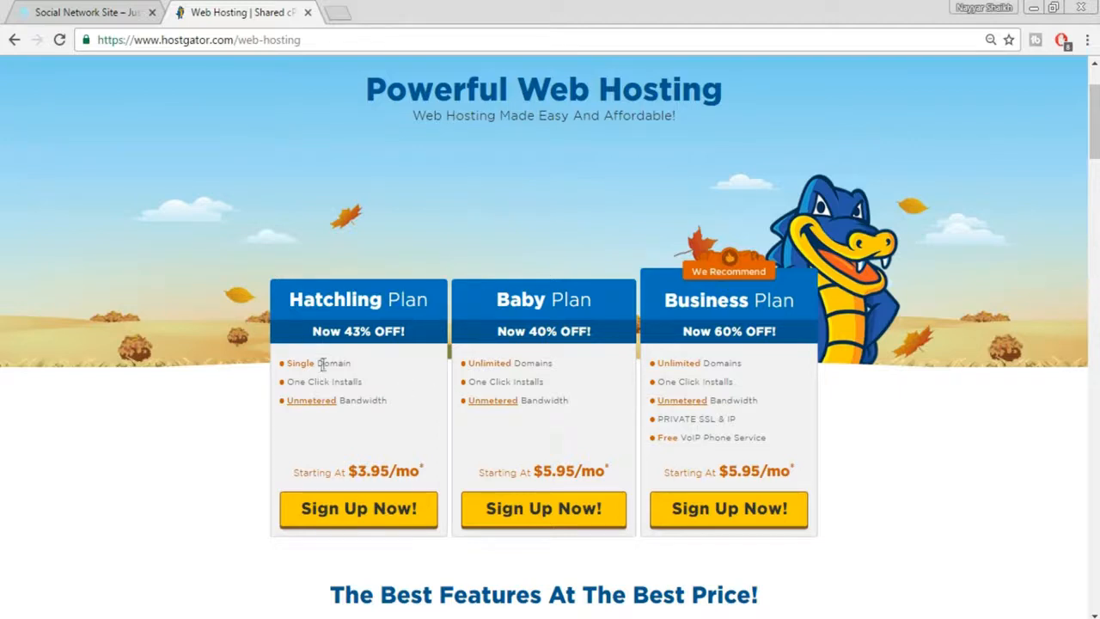
Compare the domain allowances of the Hatchling and Baby plans on HostGator's web hosting page and start signing up for the Baby Plan
drag(288, 364, 355, 366)
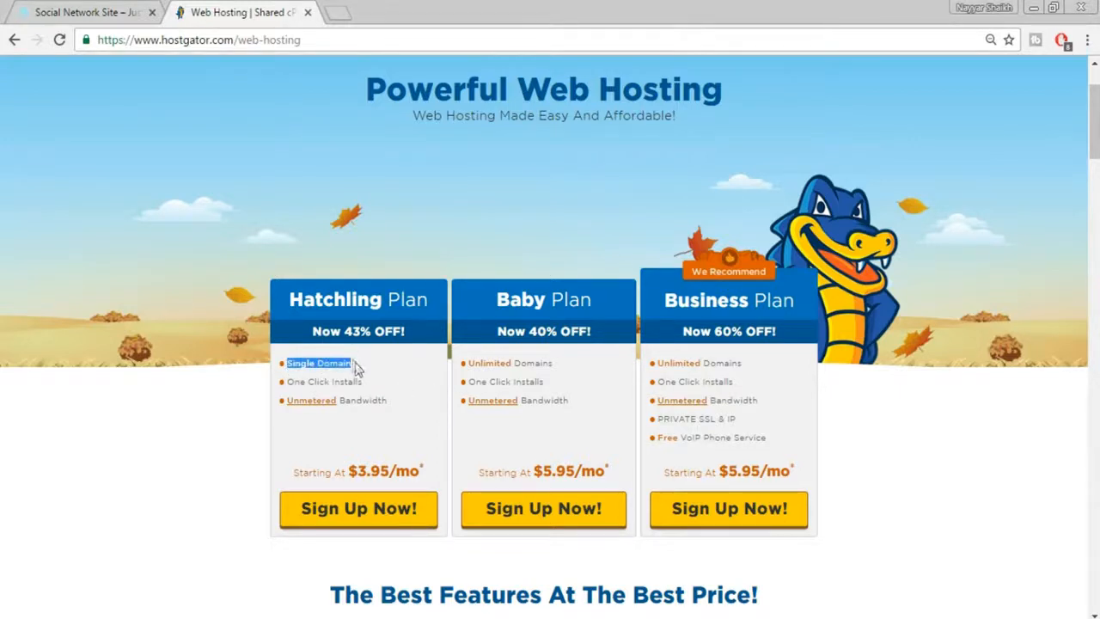
click(358, 366)
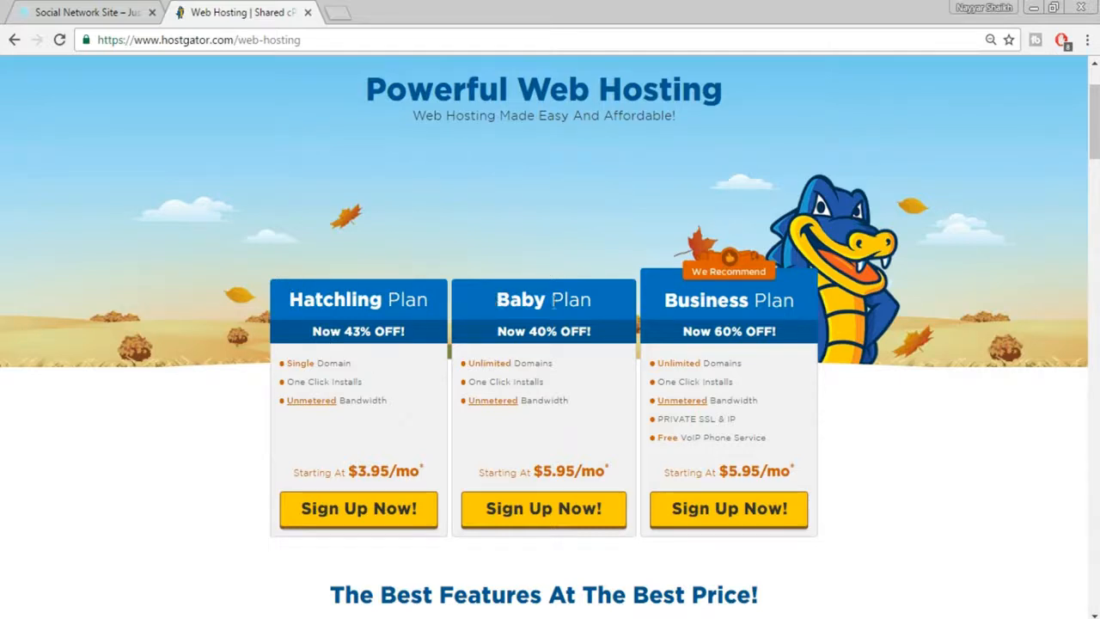
drag(555, 364, 468, 365)
click(563, 386)
click(548, 514)
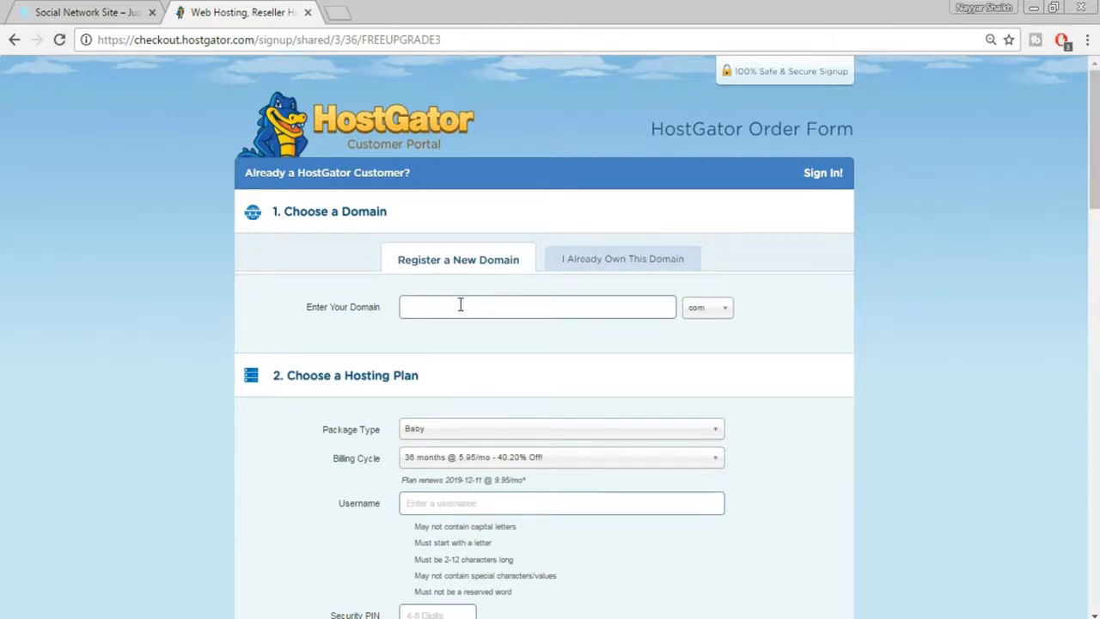
Try to register bloggdude with the com extension as a new domain
text(oggdude)
key(Tab)
text(com)
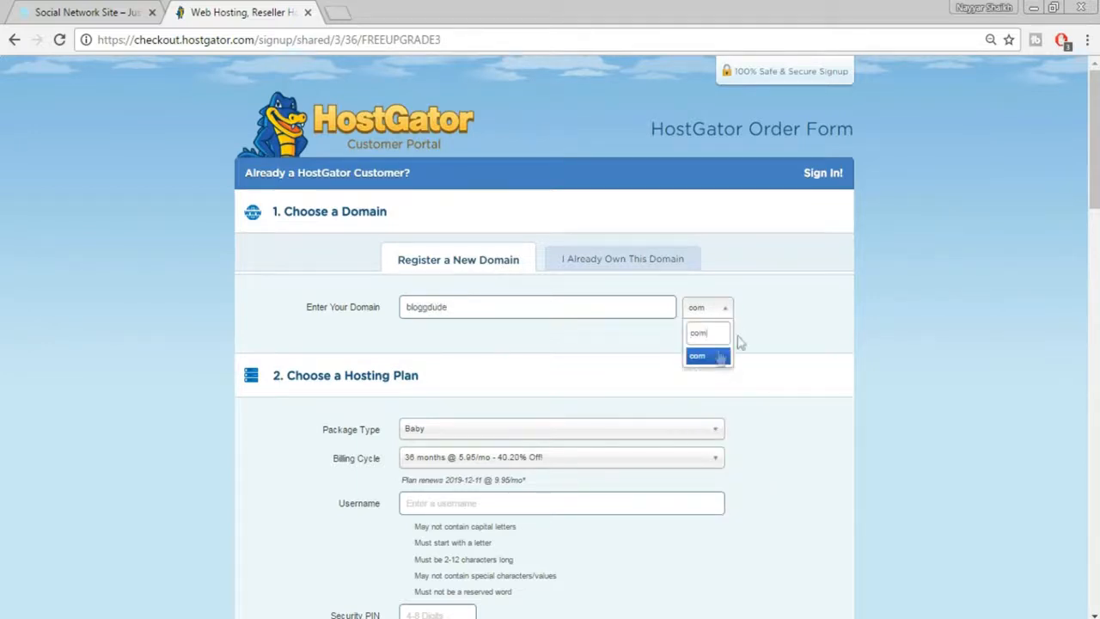
click(717, 356)
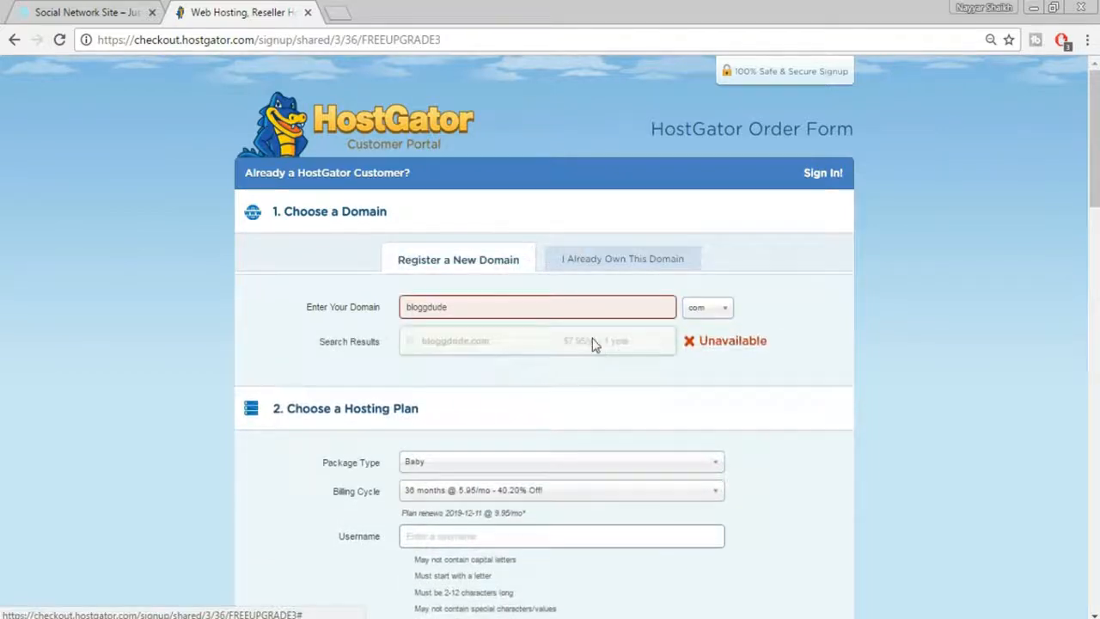
Use bloggdude.com as an already owned domain and set the Baby package's billing cycle to 12 months @ 8.95/mo
click(605, 263)
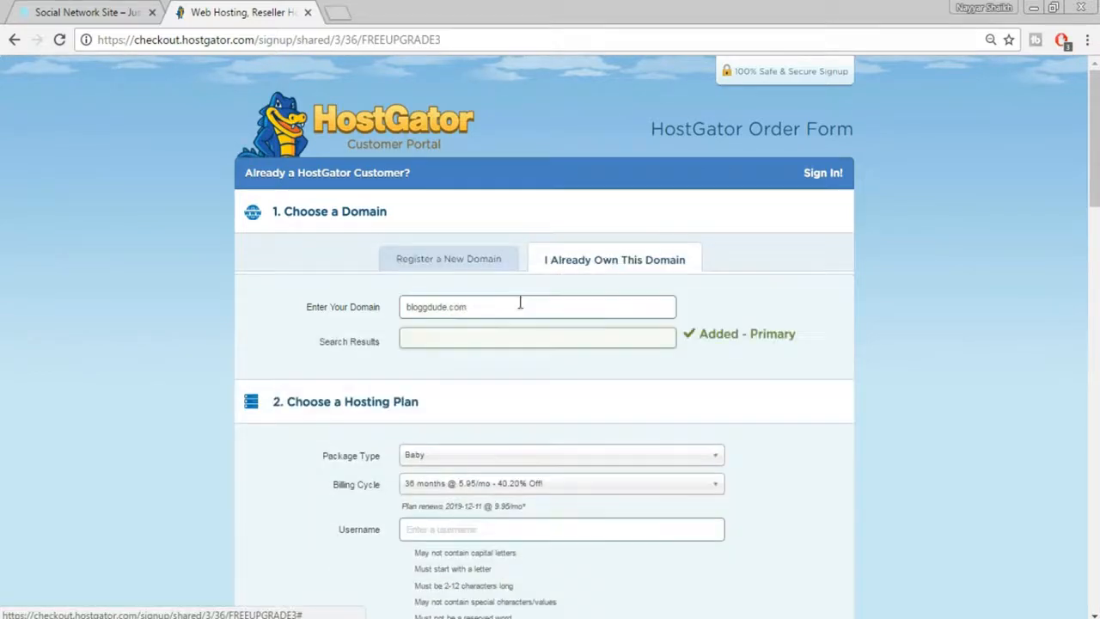
scroll(894, 360, down, 1)
scroll(894, 359, down, 8)
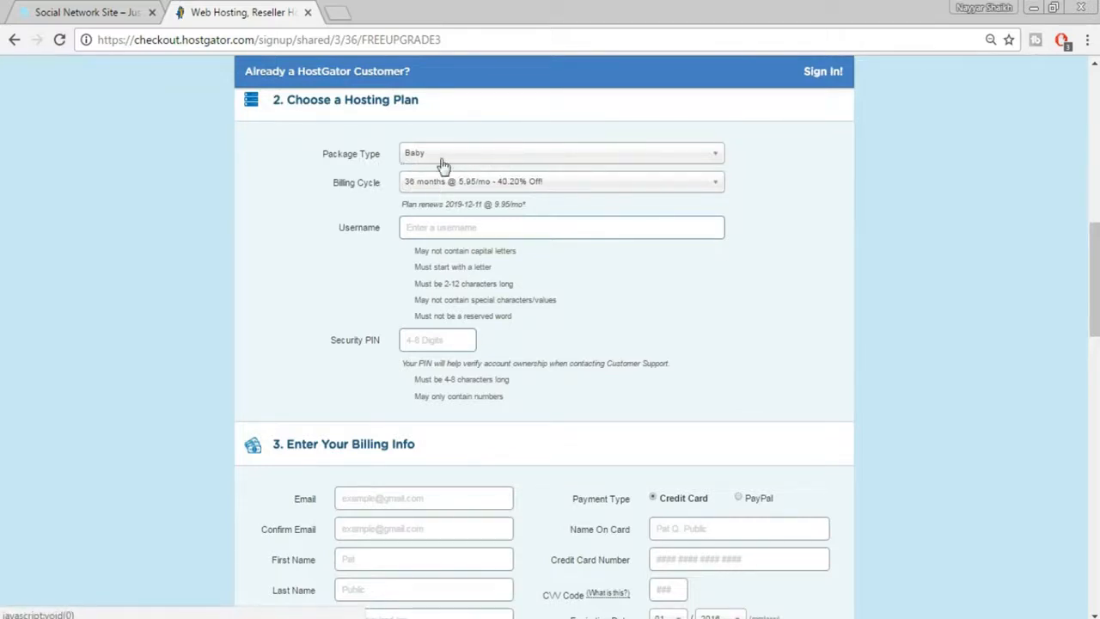
click(513, 183)
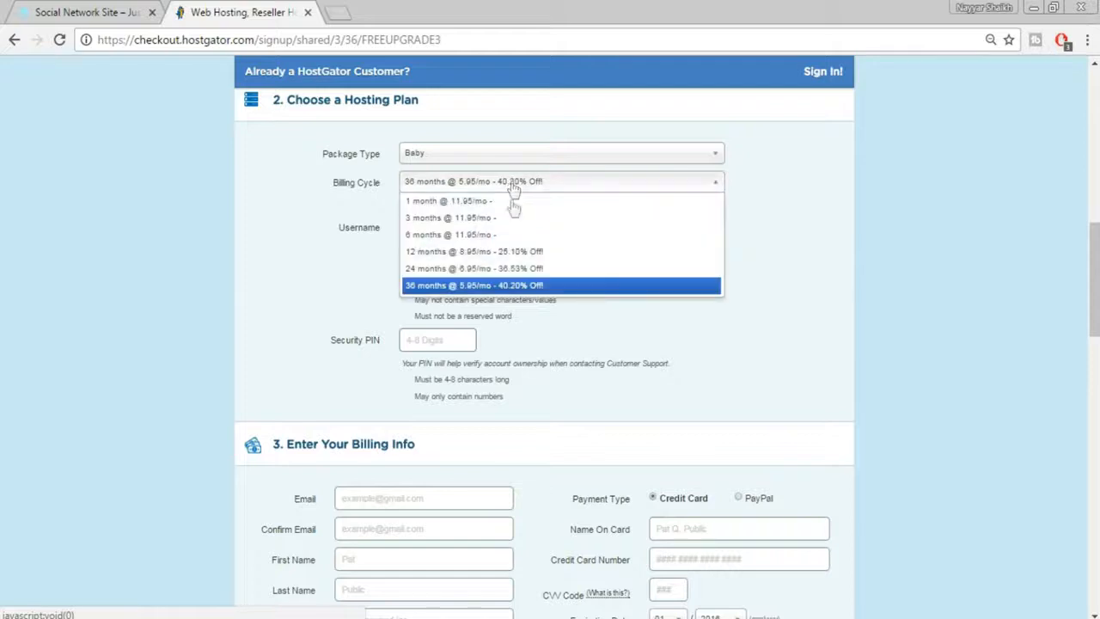
click(468, 251)
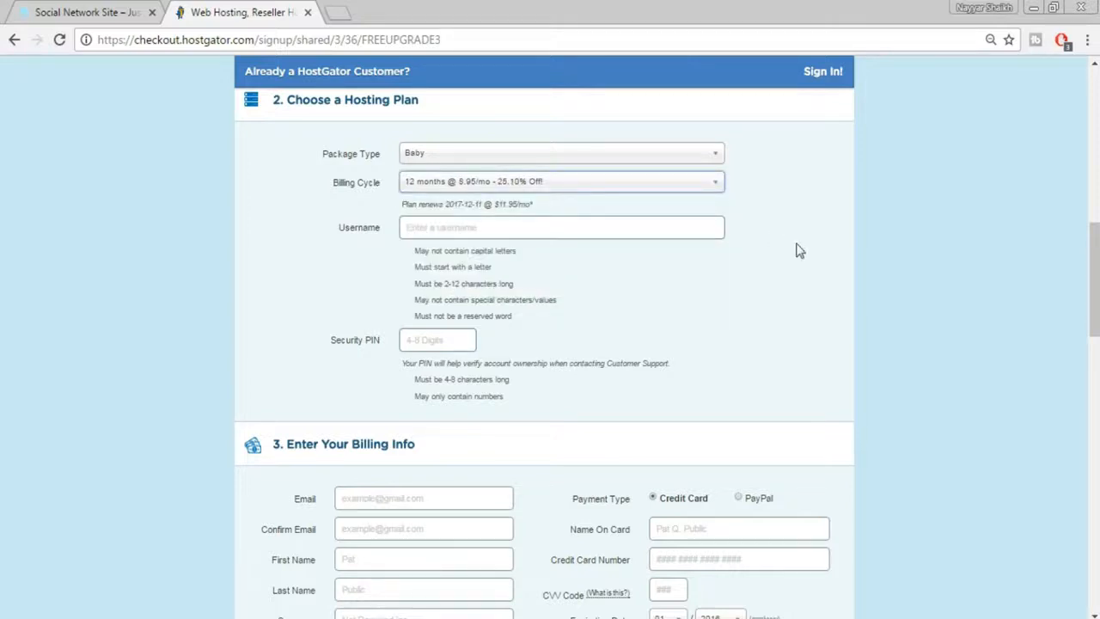
Enter admi as the hosting account's username and fill in its security PIN
click(560, 225)
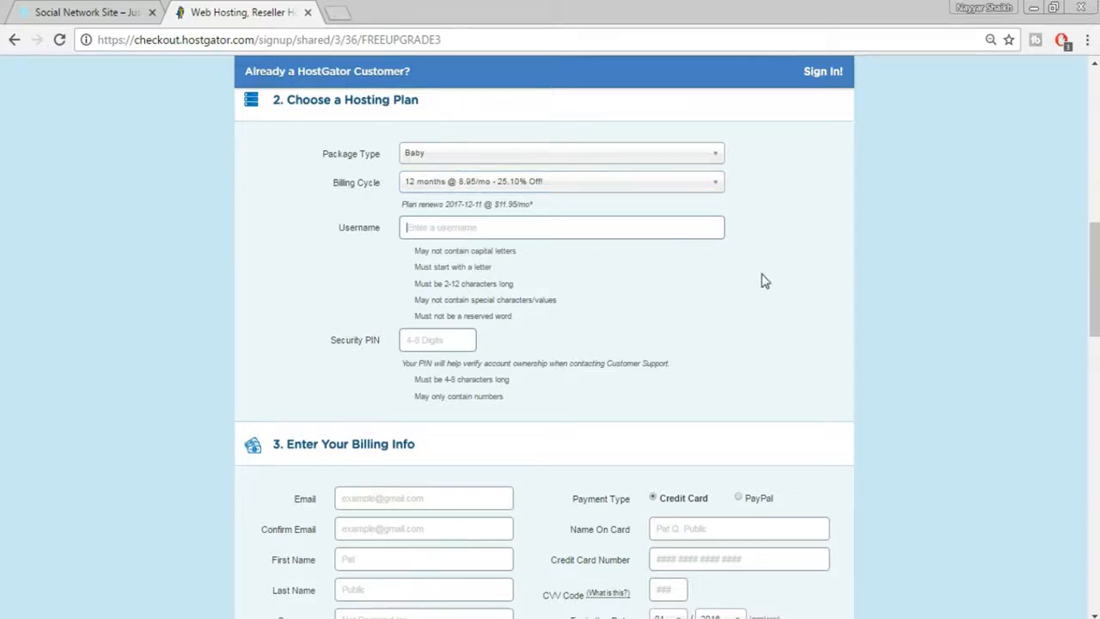
text(admi)
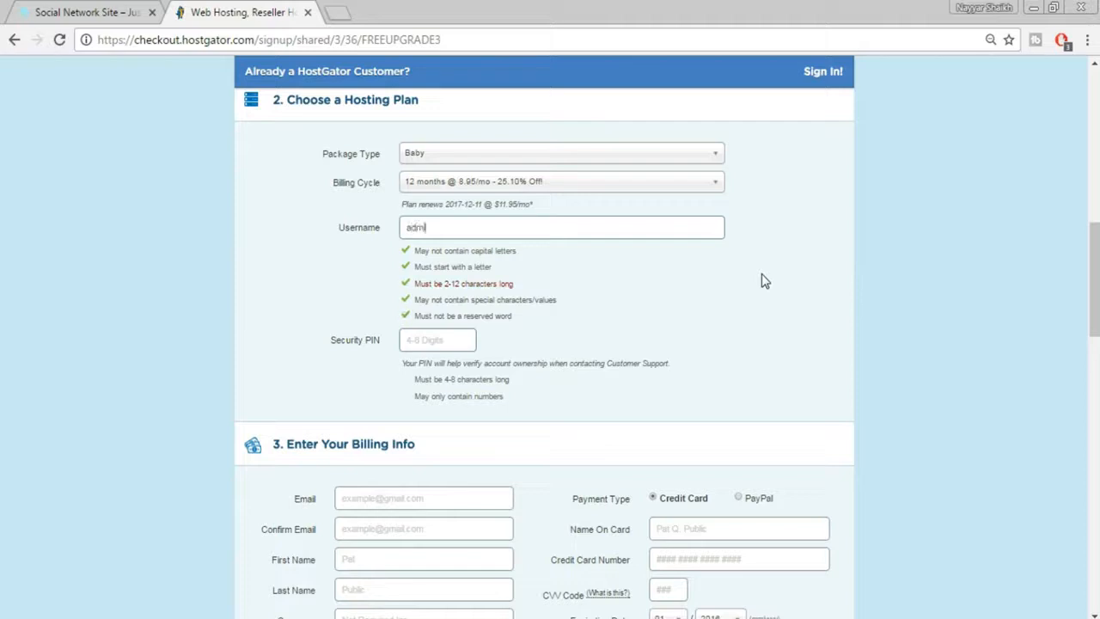
click(455, 340)
click(833, 342)
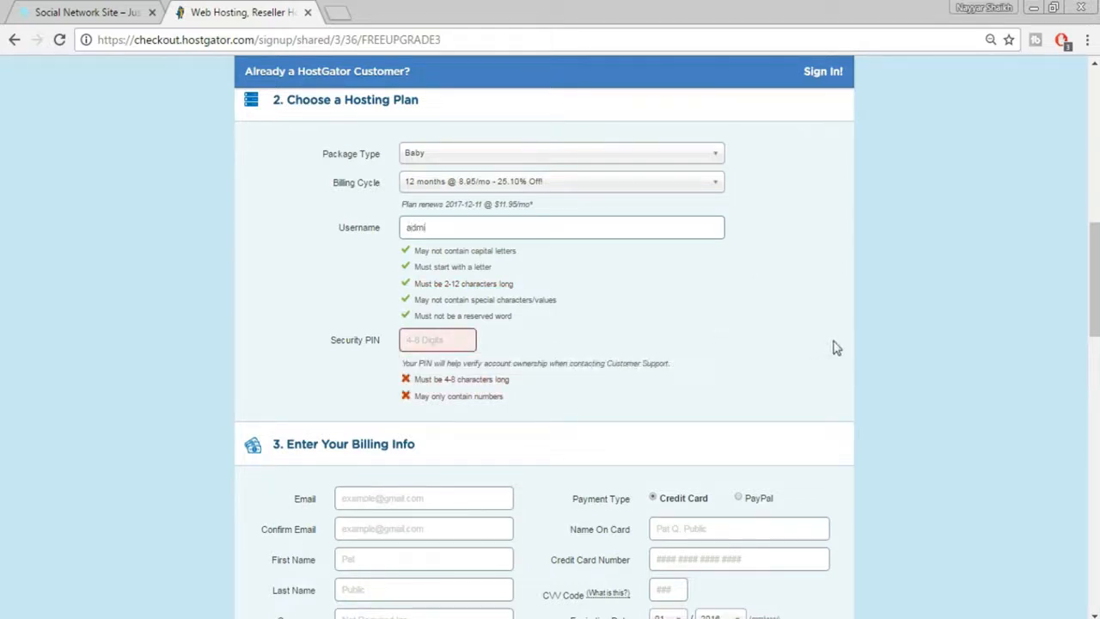
click(438, 341)
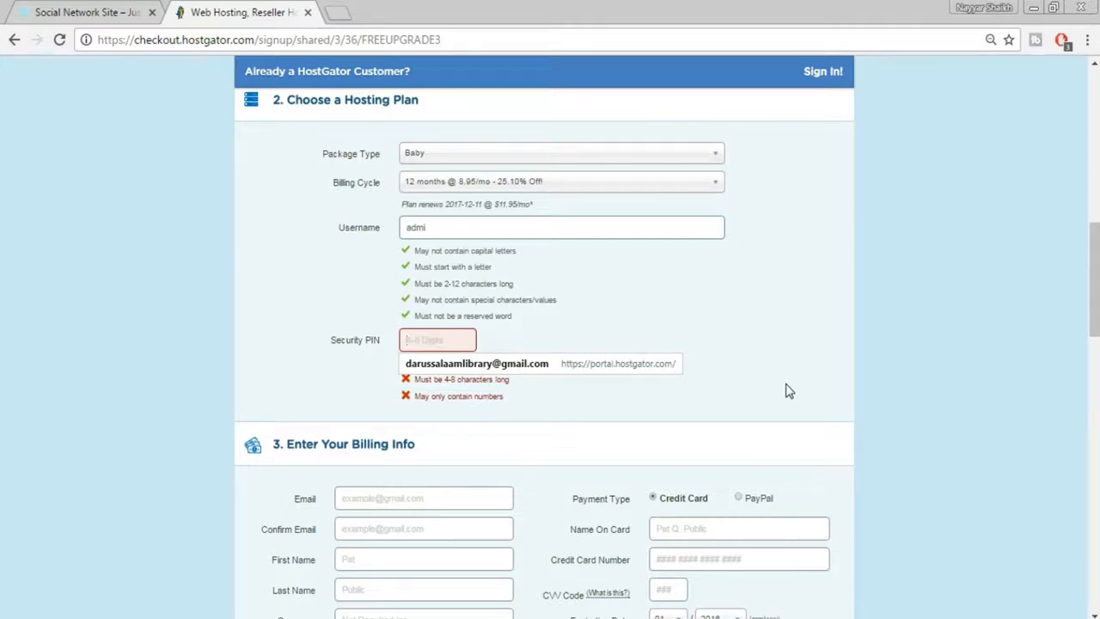
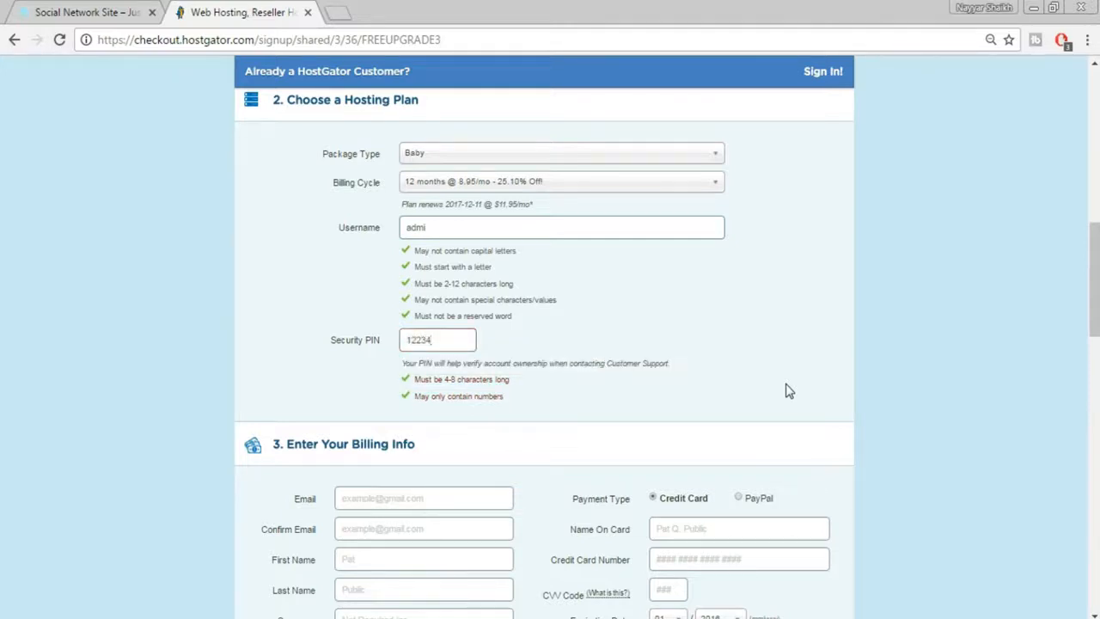
Look at the PayPal payment type in the billing info and return the payment type to Credit Card
scroll(811, 375, down, 3)
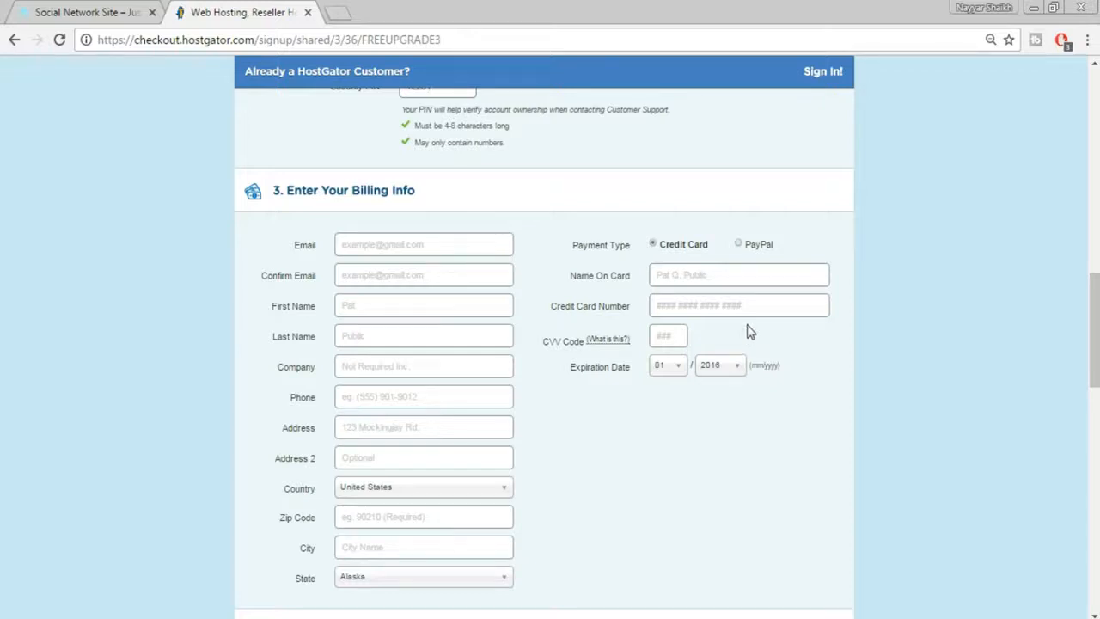
click(737, 244)
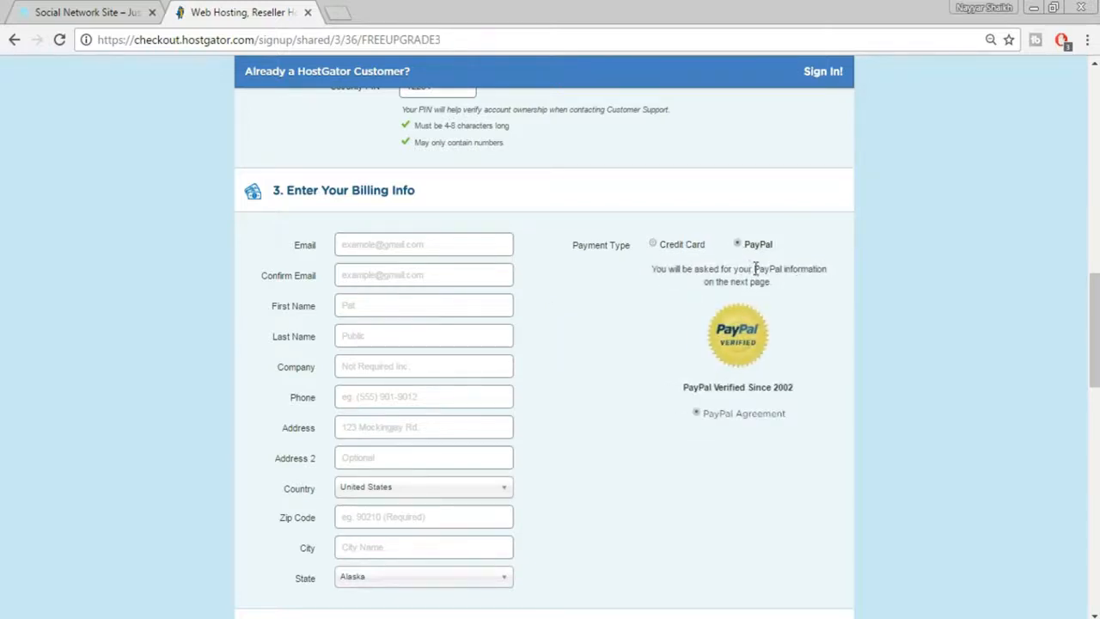
click(653, 244)
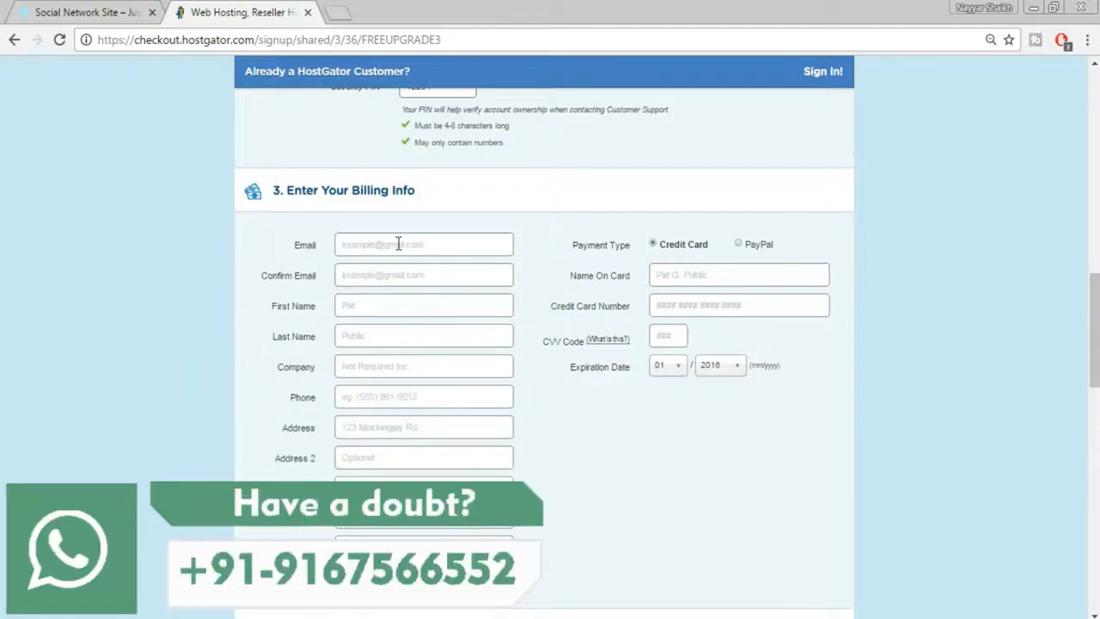
Remove the SiteLock hacker protection and the CodeGuard backup from the order's additional services
scroll(744, 297, down, 5)
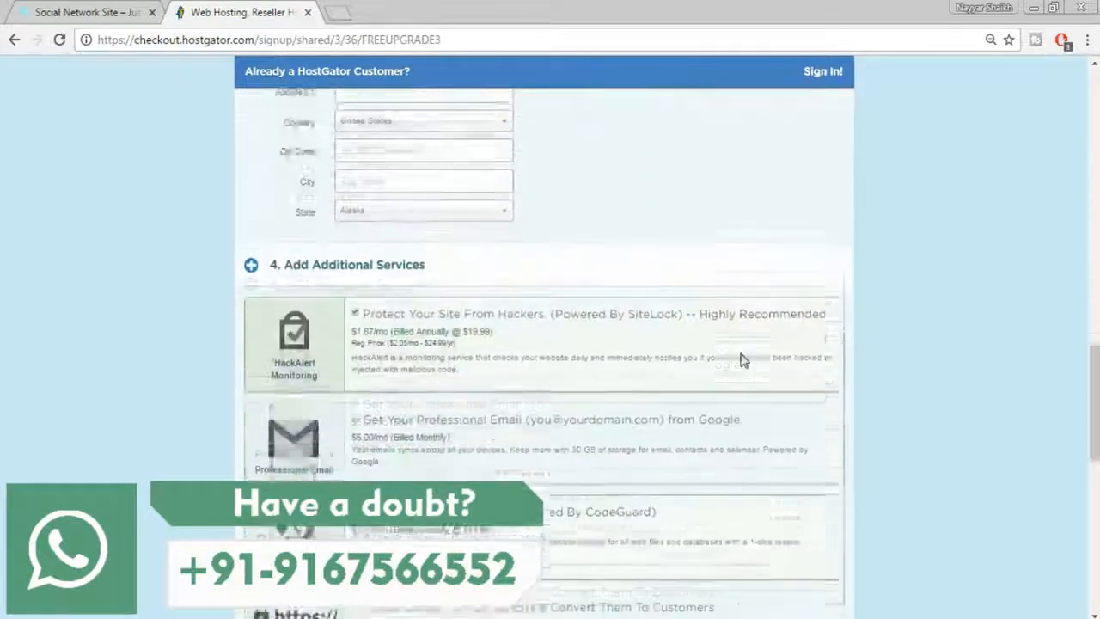
scroll(745, 359, down, 2)
scroll(744, 359, up, 1)
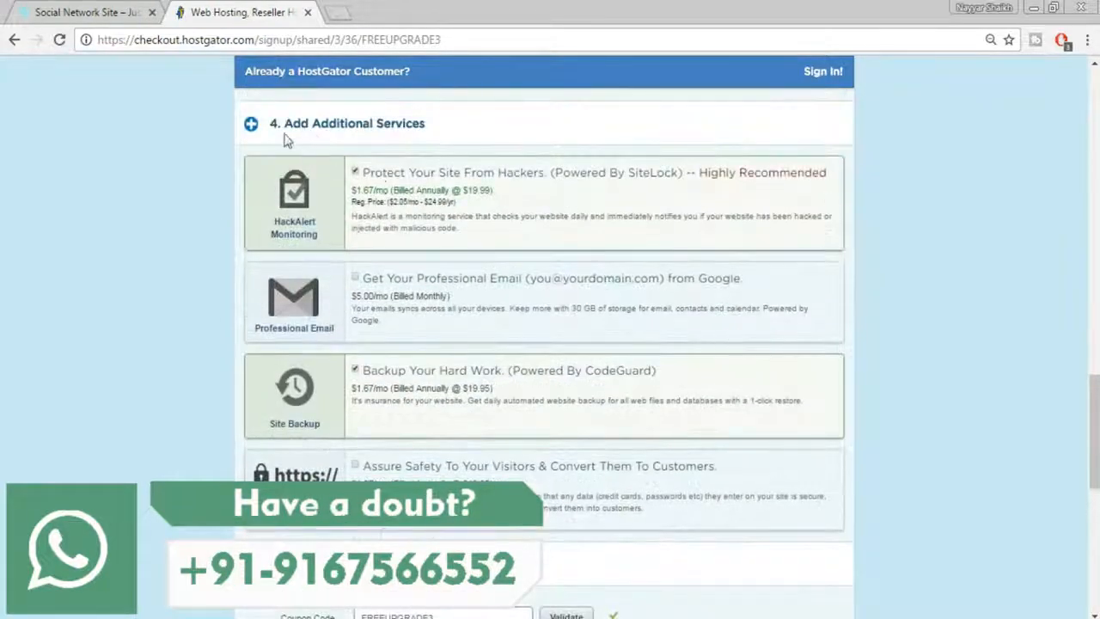
click(355, 172)
click(354, 370)
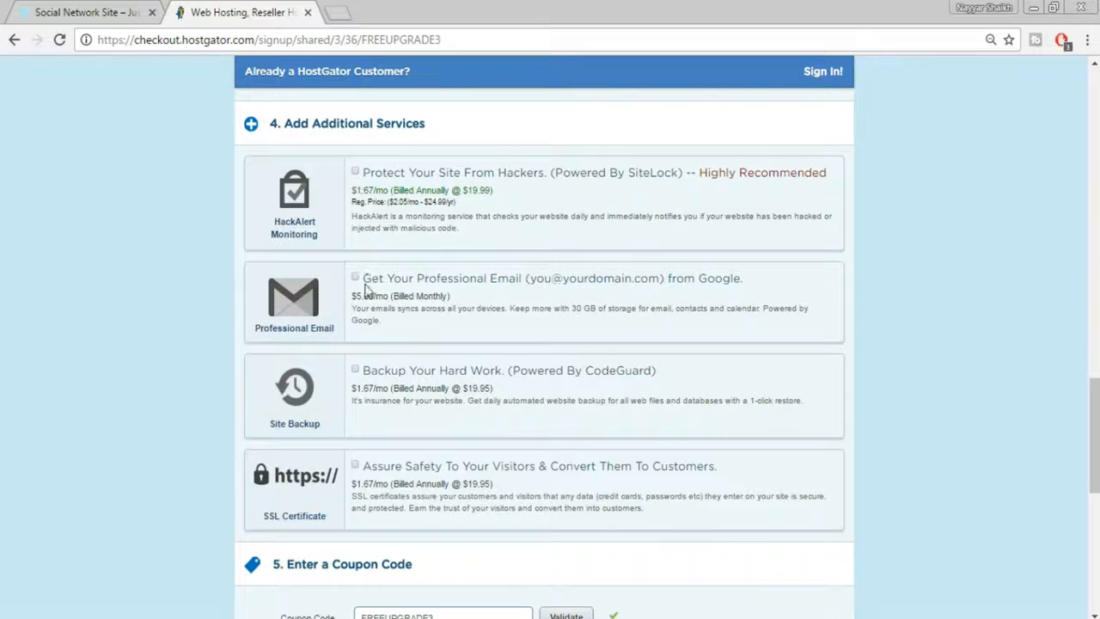
Enter the coupon code WEBBDUDE45 for the hosting order and validate it
scroll(365, 291, down, 4)
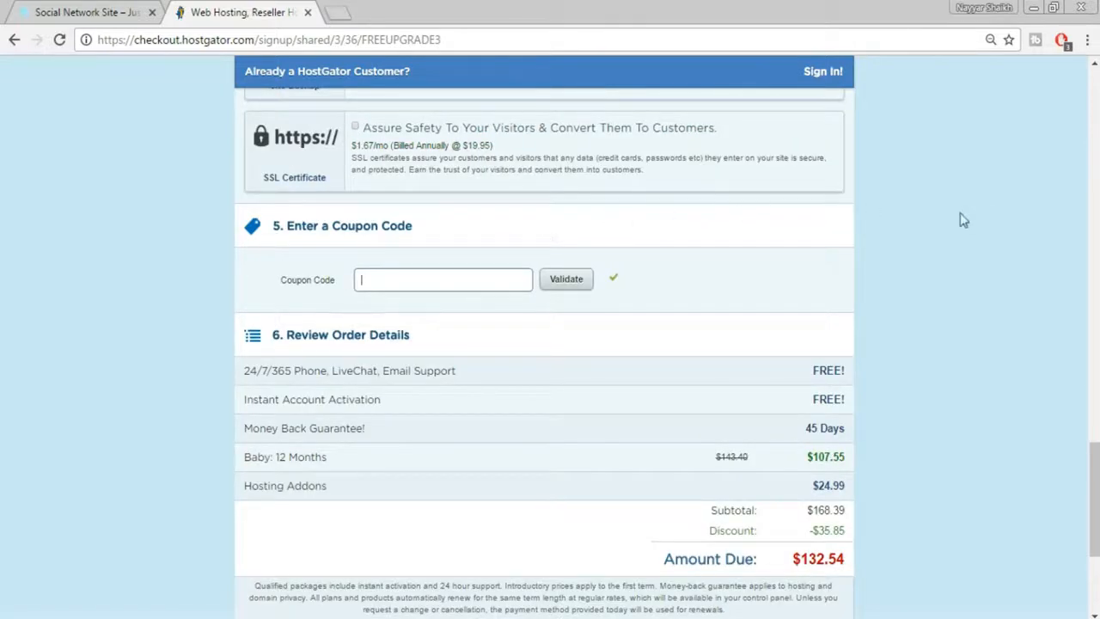
drag(287, 226, 432, 228)
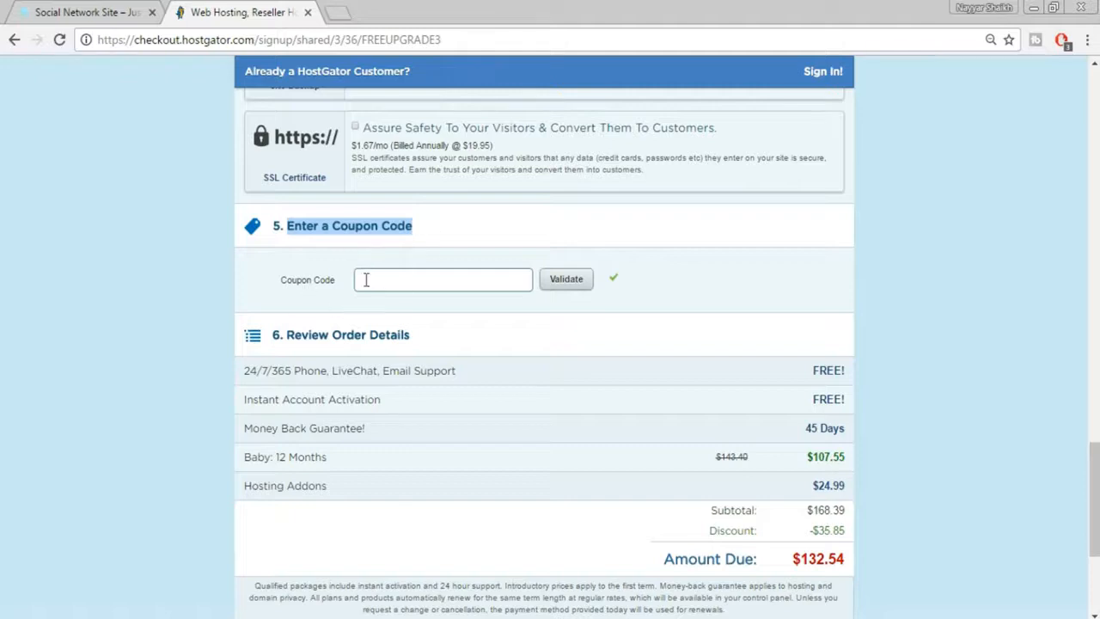
click(409, 276)
text(WEBBDUDE45)
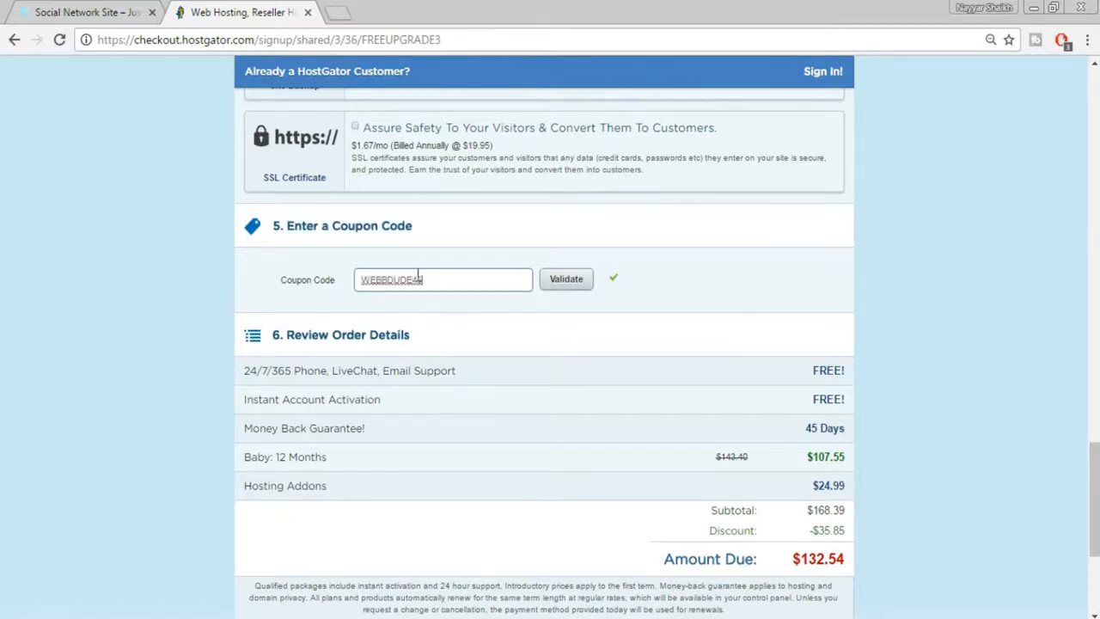
click(563, 282)
Agree to the order's Terms of Service, Cancellation Policy and Privacy Policy, and recheck the entered coupon code
scroll(784, 292, down, 2)
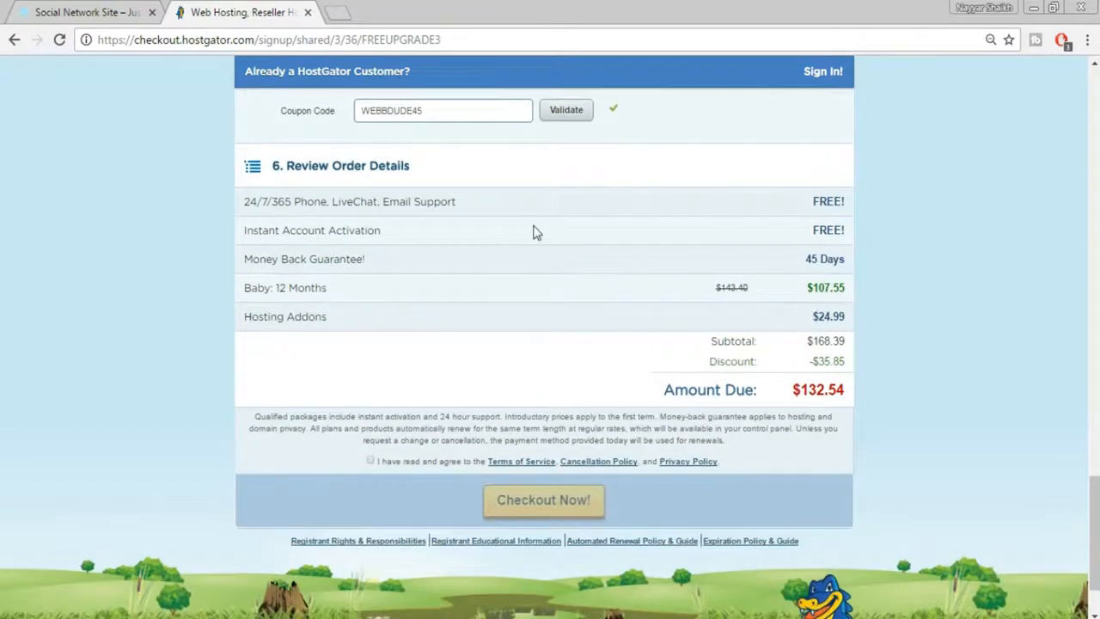
click(370, 461)
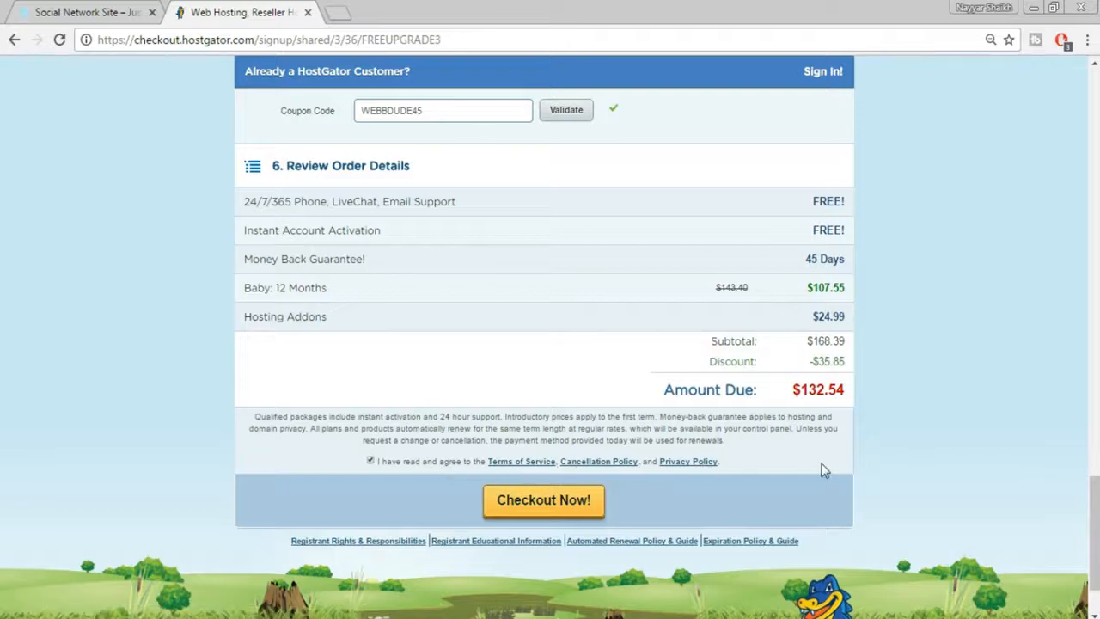
scroll(945, 455, up, 2)
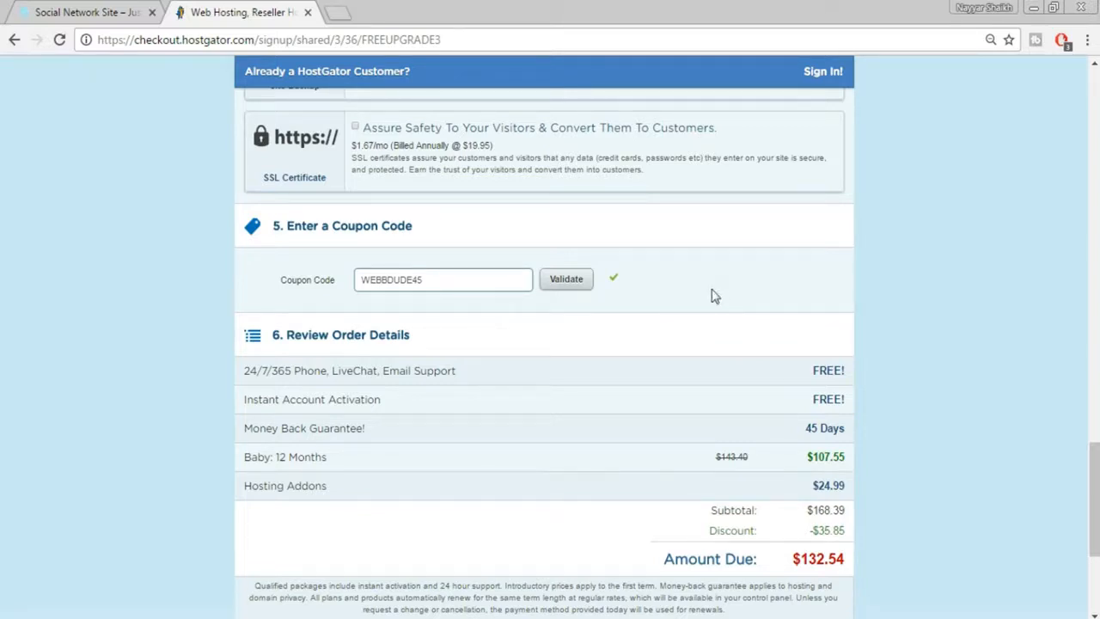
drag(503, 280, 326, 274)
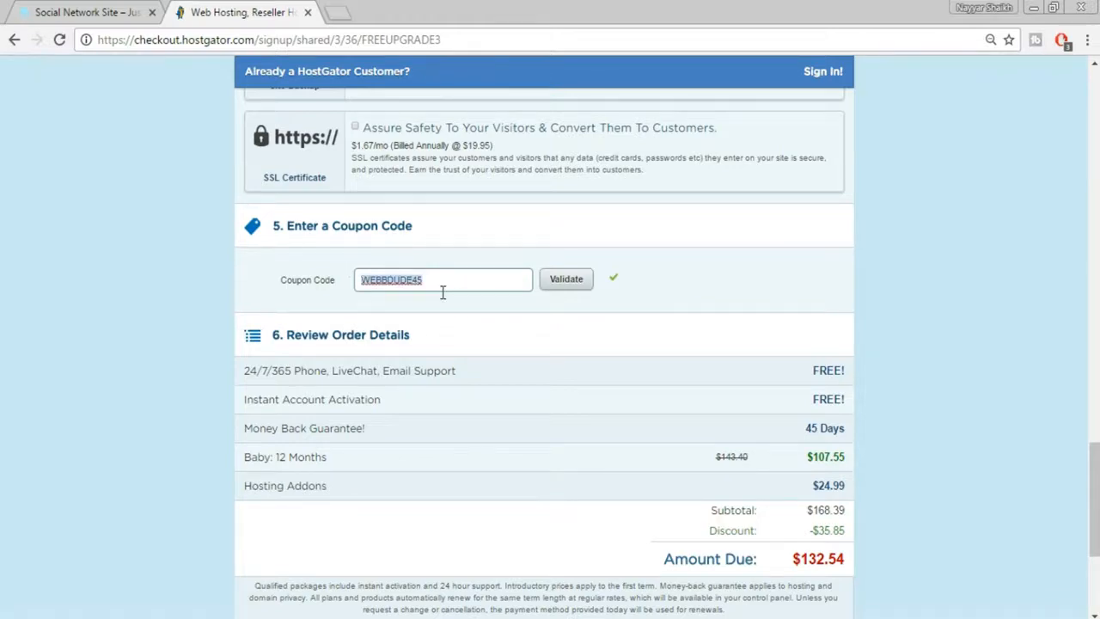
scroll(937, 368, down, 3)
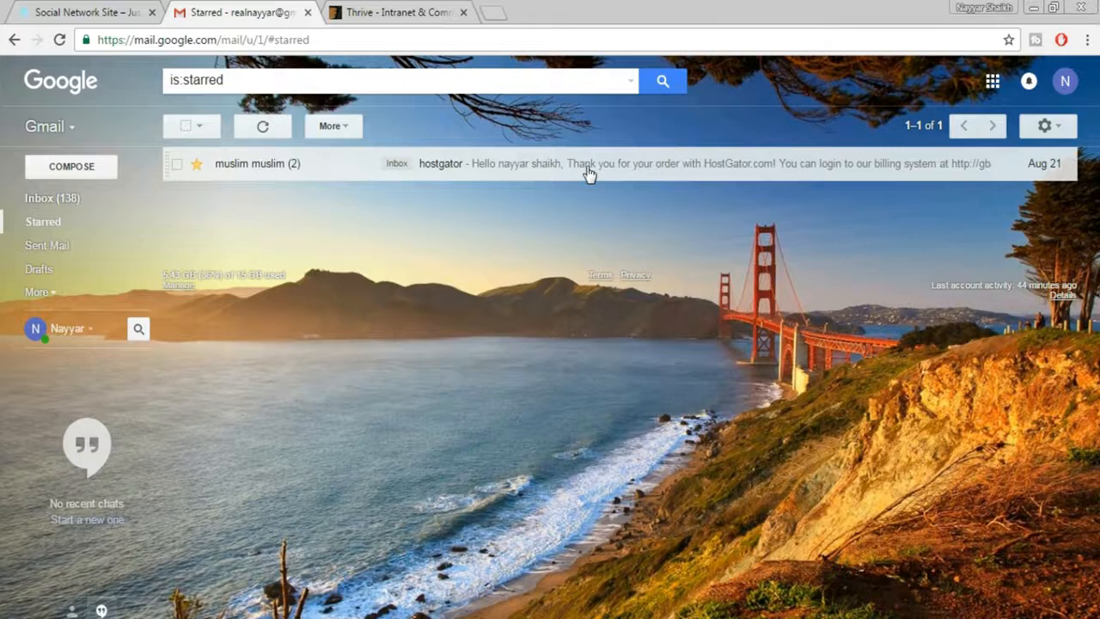
Open the starred hostgator order e-mail in Gmail and open its control panel link in a new tab
click(590, 173)
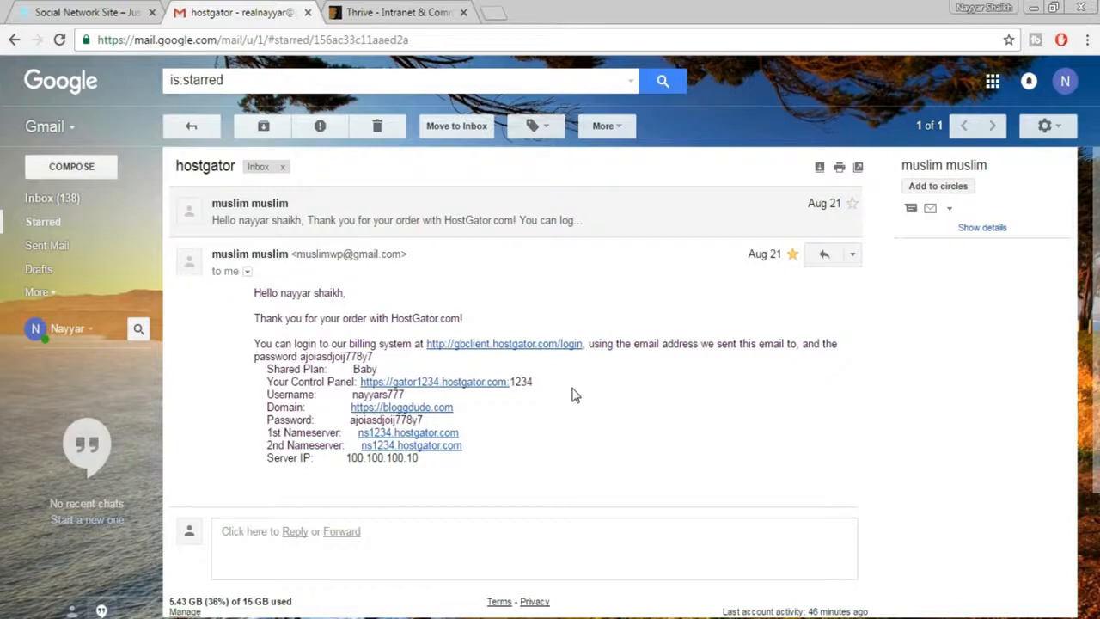
right_click(440, 380)
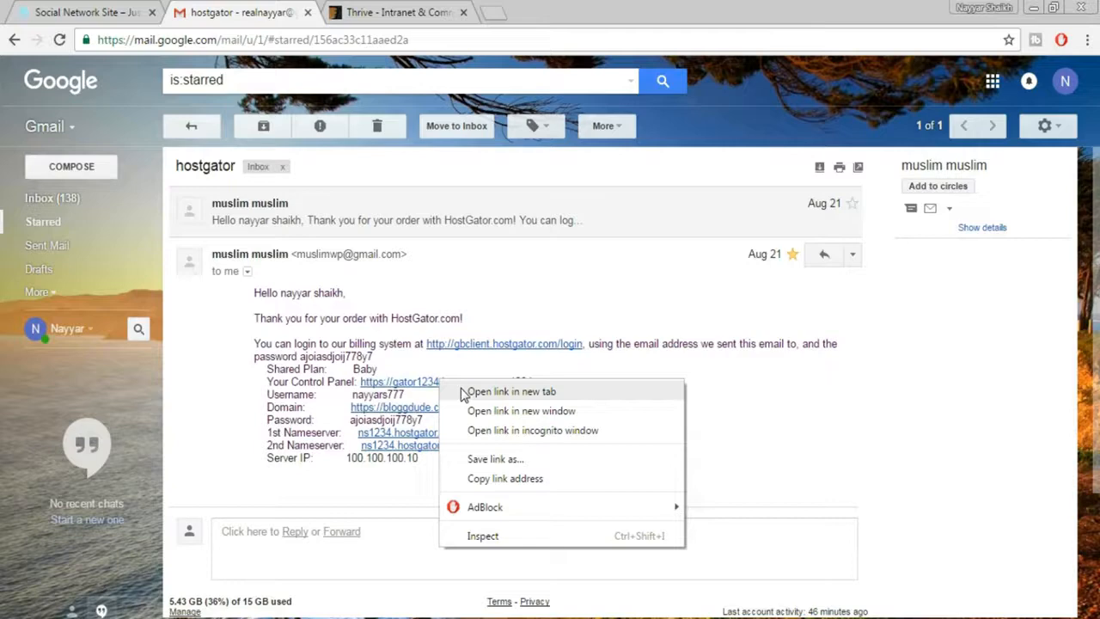
click(507, 391)
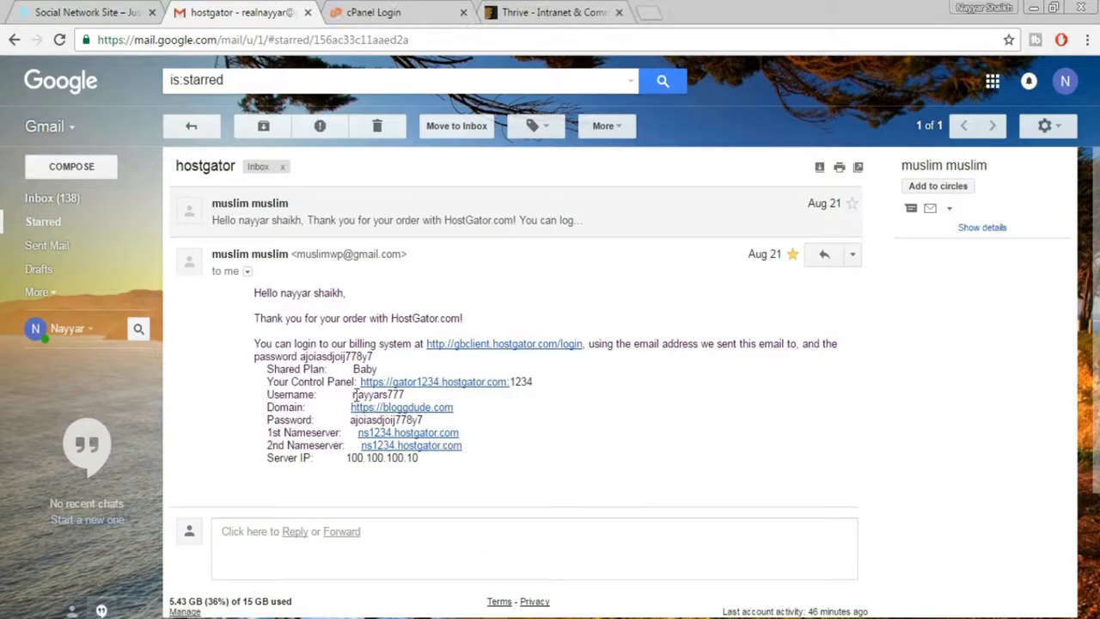
Log in to the hosting account's cPanel with the prefilled username and password
click(370, 12)
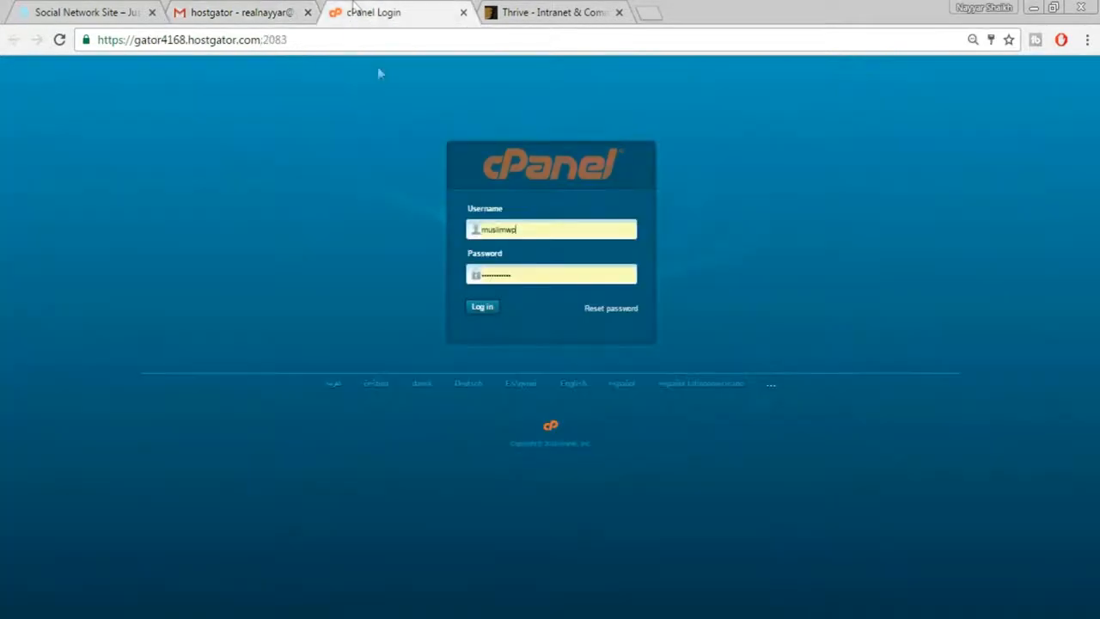
click(483, 307)
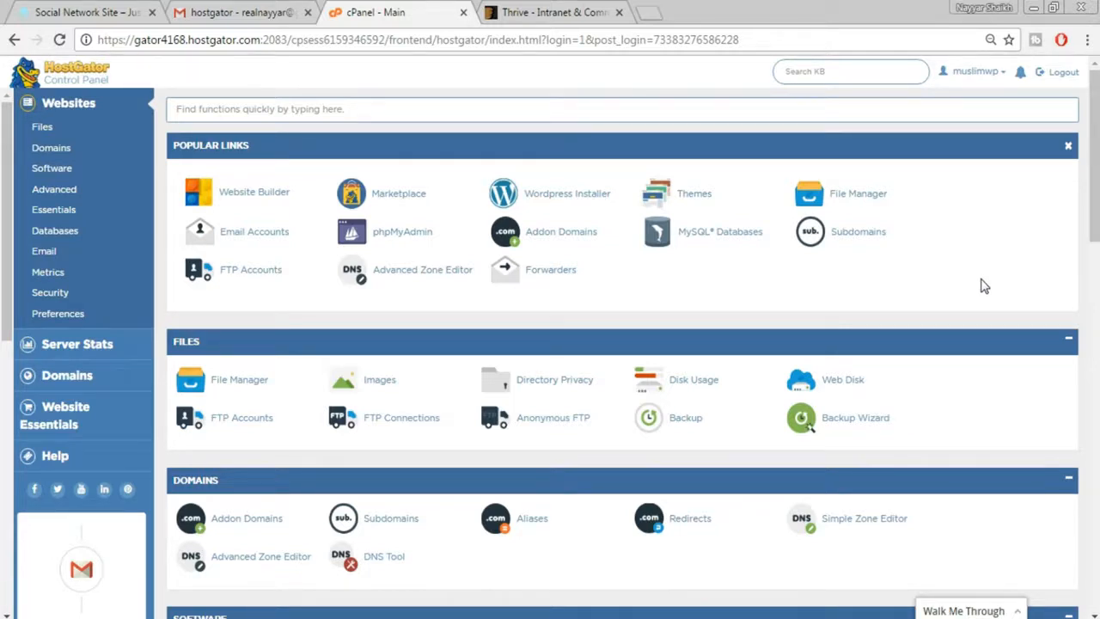
mouse_move(1094, 129)
mouse_down()
mouse_move(1094, 451)
mouse_move(1094, 121)
mouse_up()
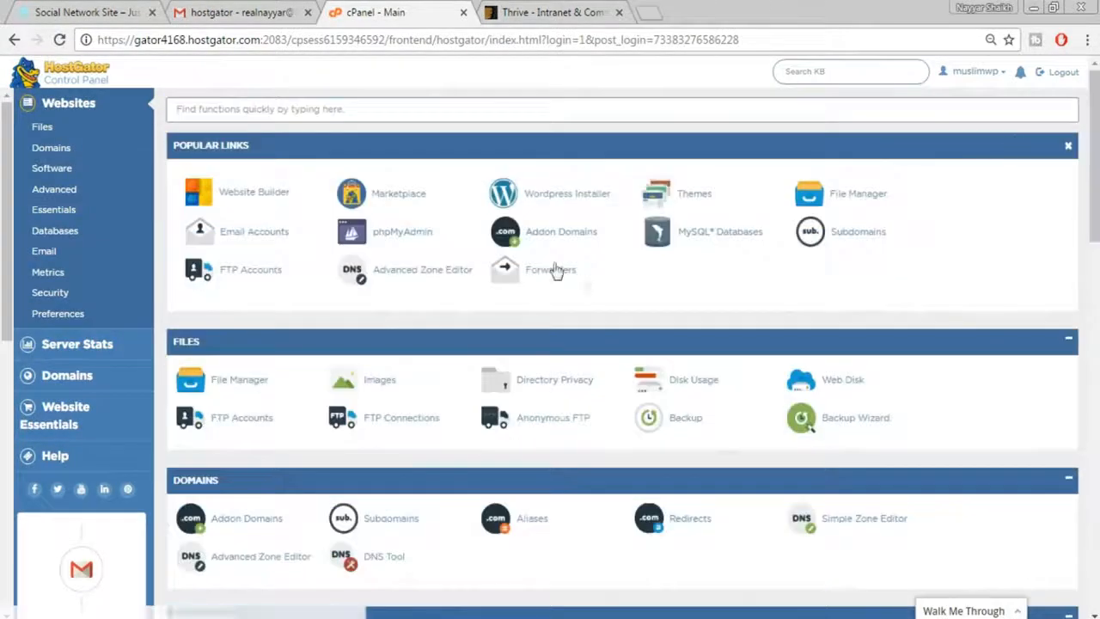
Start a WordPress installation on the domain thrivetheme.bloggdude.com with the directory left empty
click(575, 197)
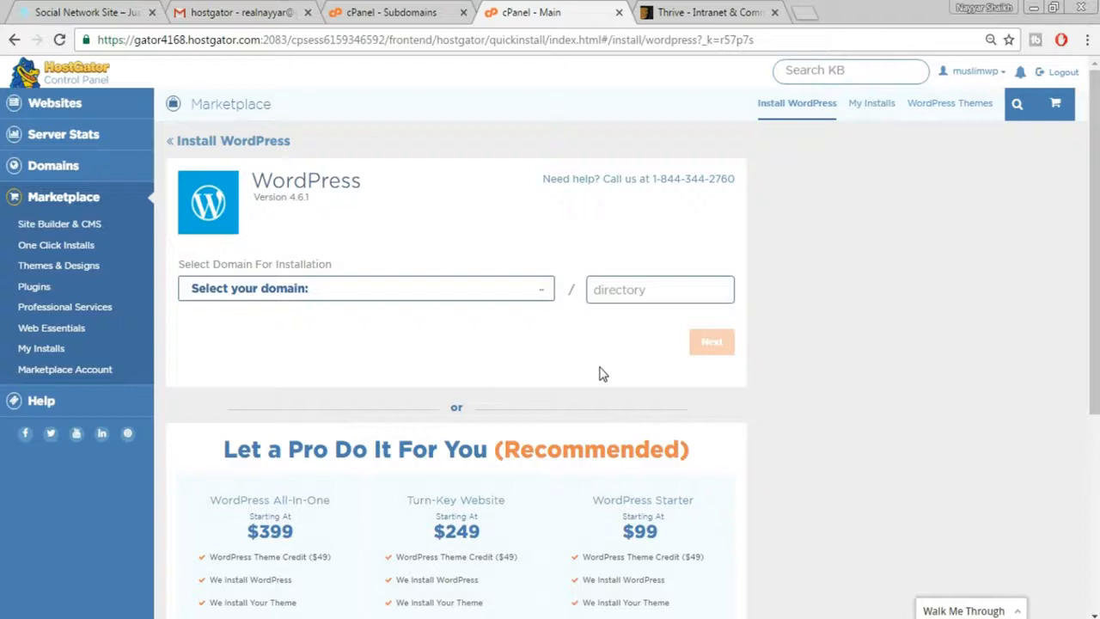
click(483, 292)
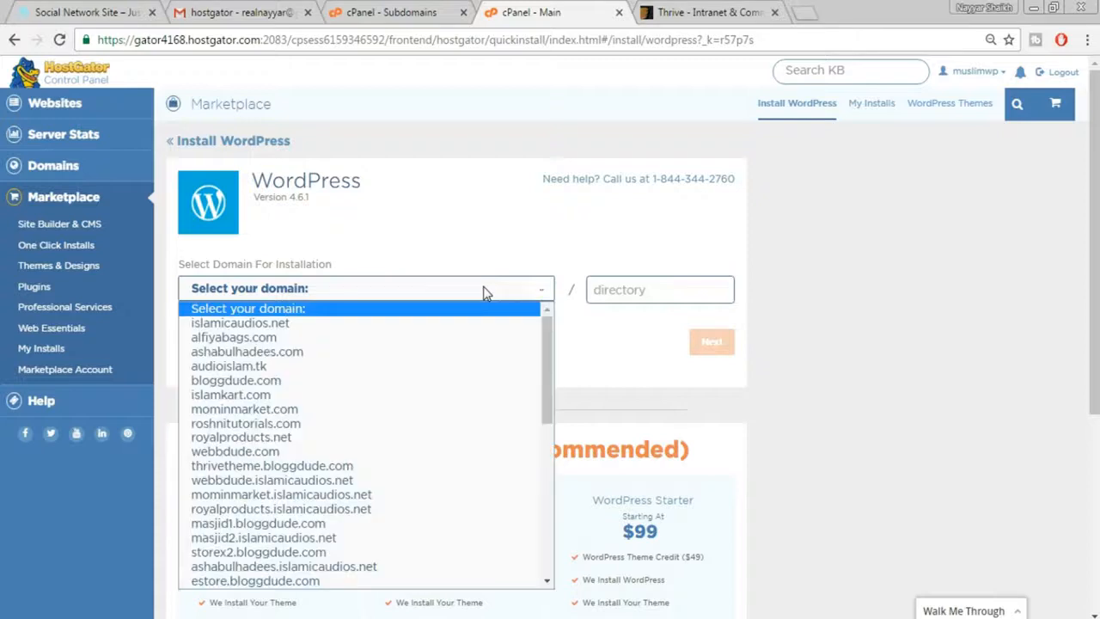
click(323, 466)
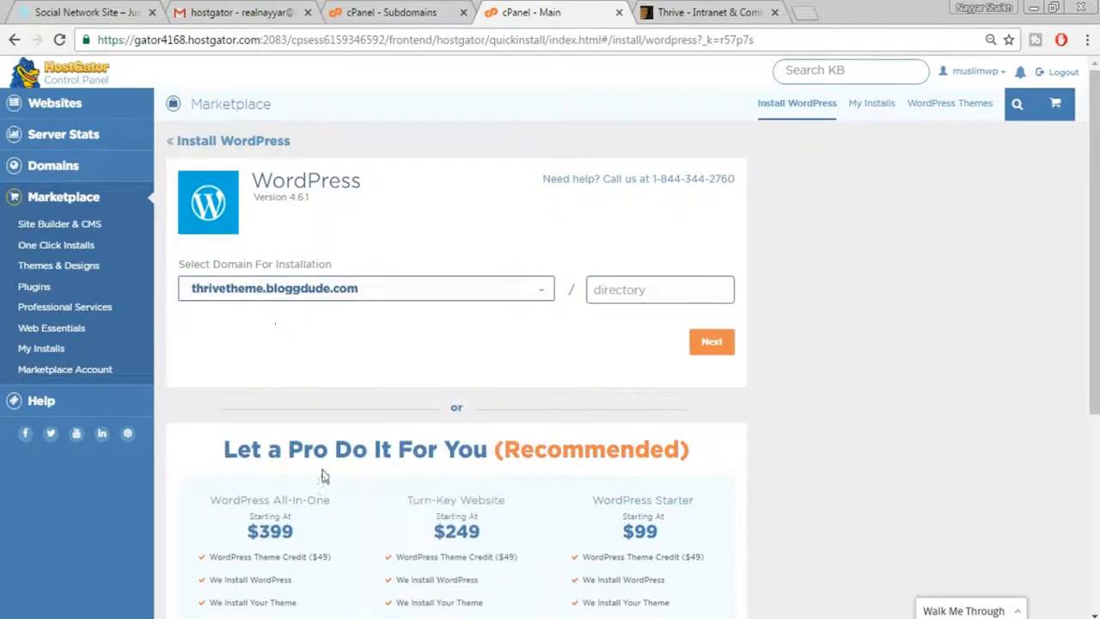
click(629, 293)
click(711, 343)
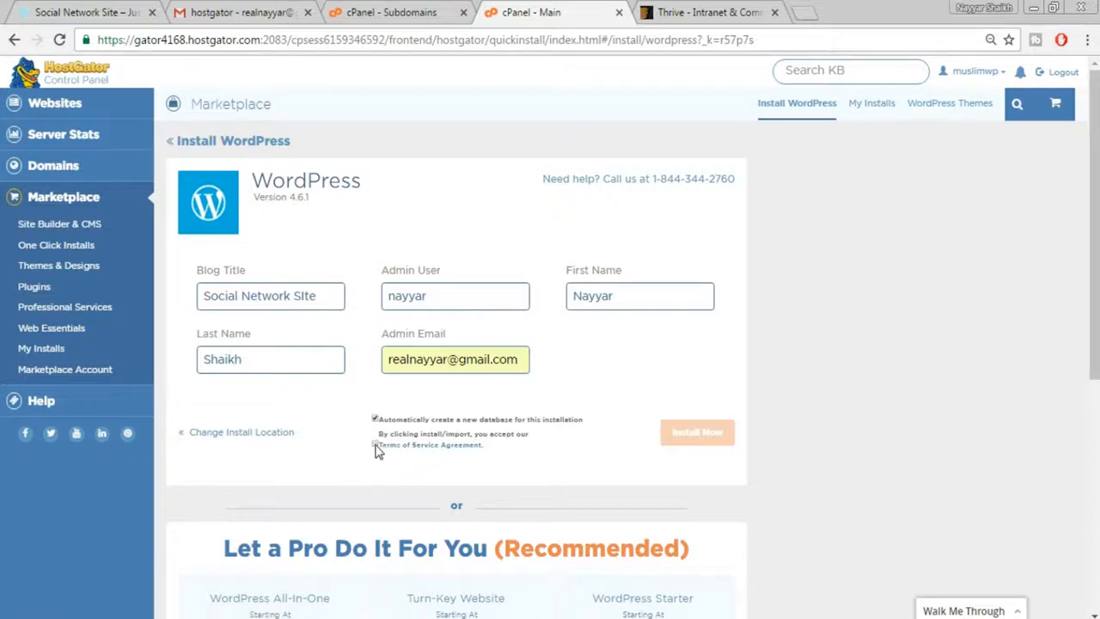
Install WordPress with the blog title Social Network SIte, the admin's username, full name and e-mail, accepting the Terms of Service Agreement
click(375, 445)
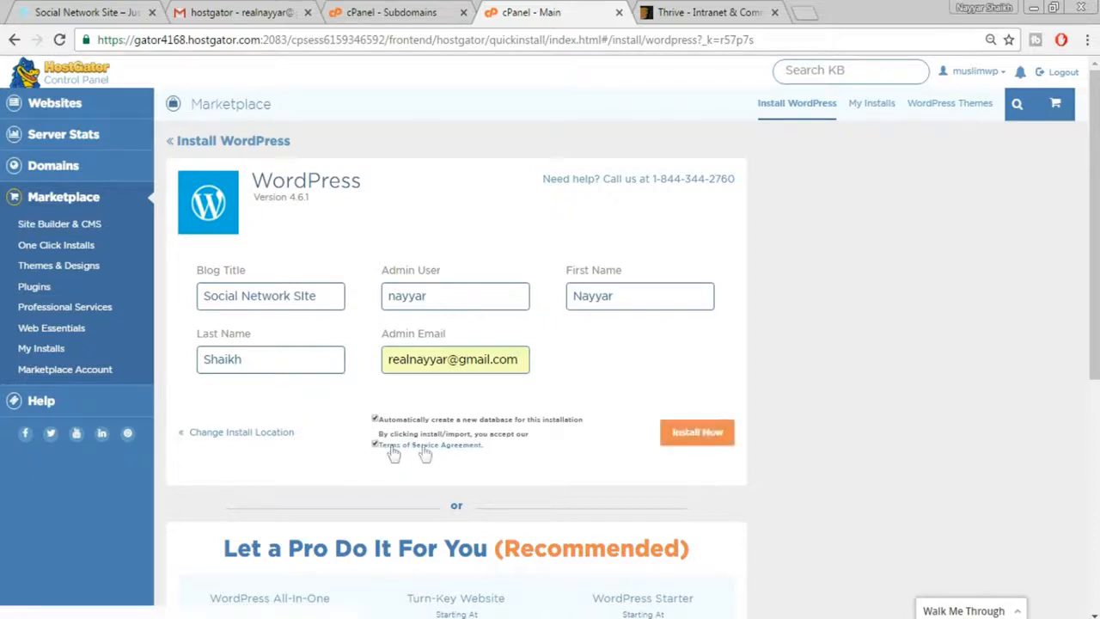
click(696, 434)
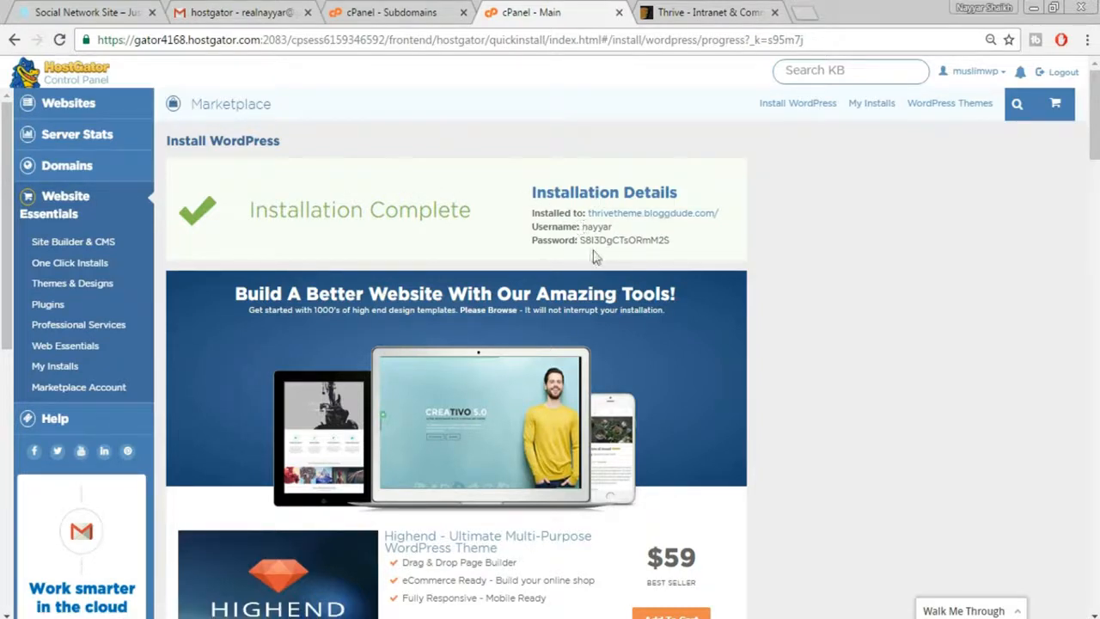
Open the newly installed site thrivetheme.bloggdude.com in a new tab and reload its page
right_click(650, 214)
click(675, 225)
key(ctrl+Tab)
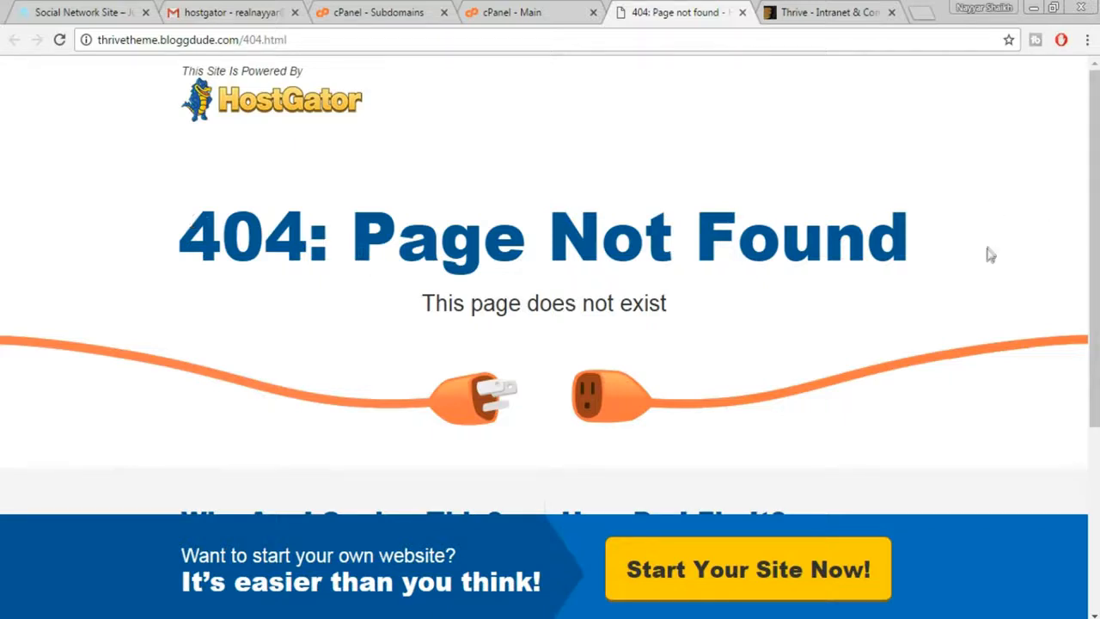
click(496, 40)
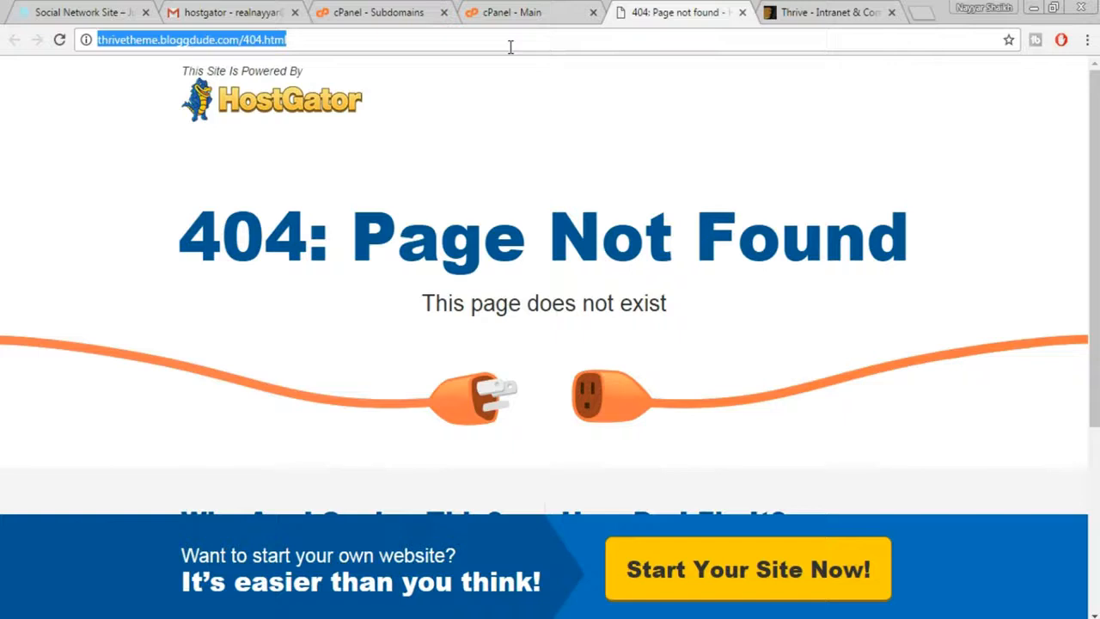
key(Return)
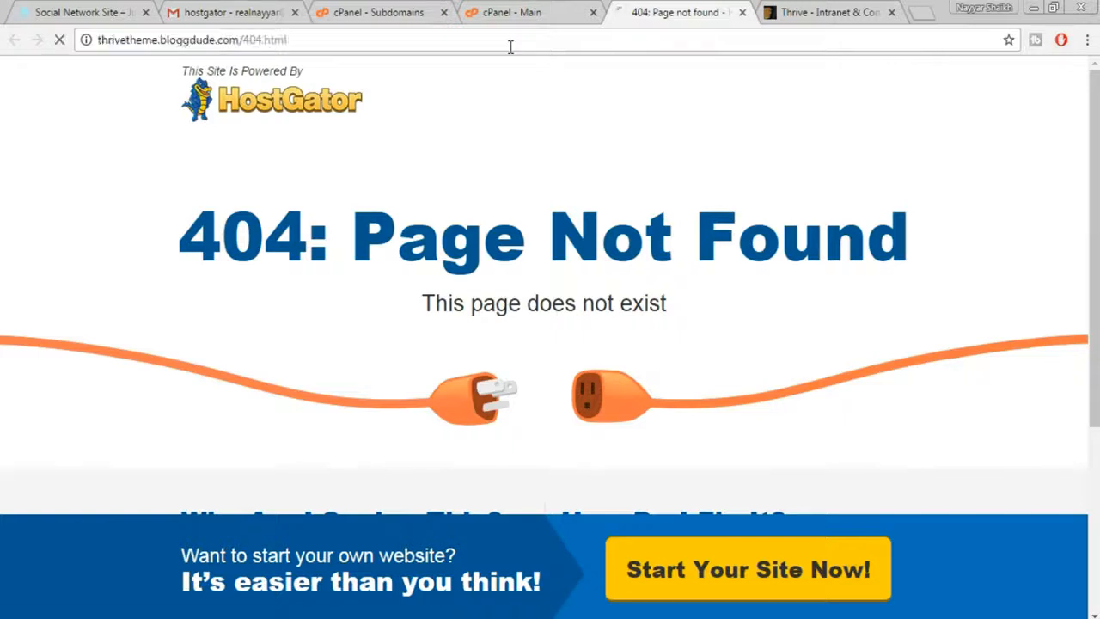
click(59, 41)
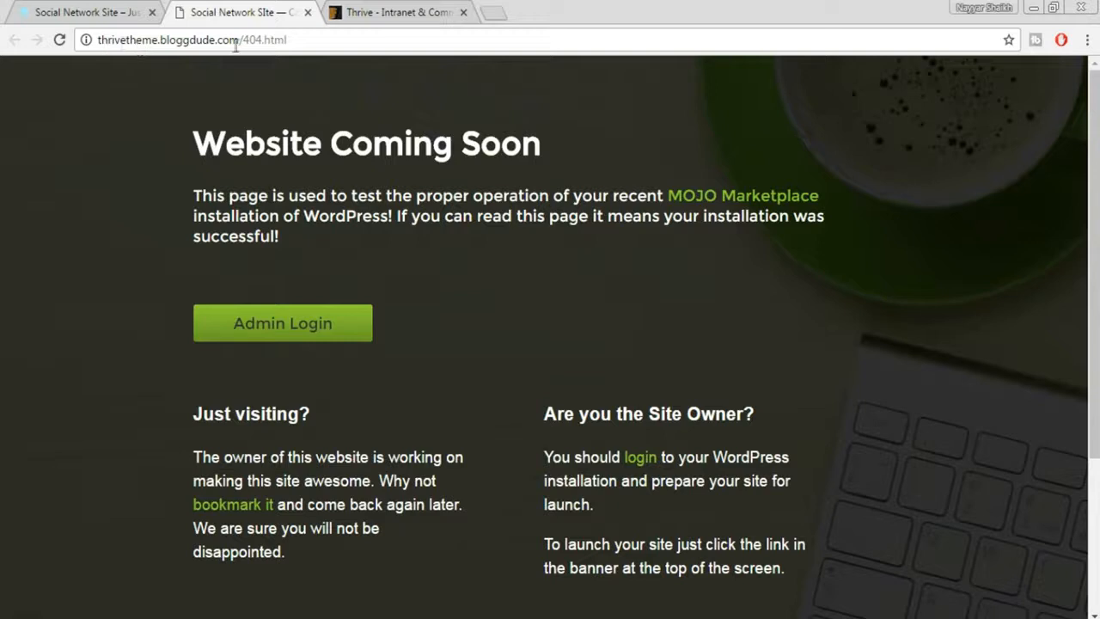
Open thrivetheme.bloggdude.com/wp-admin and log in to WordPress with the admin username and password
drag(244, 42, 312, 43)
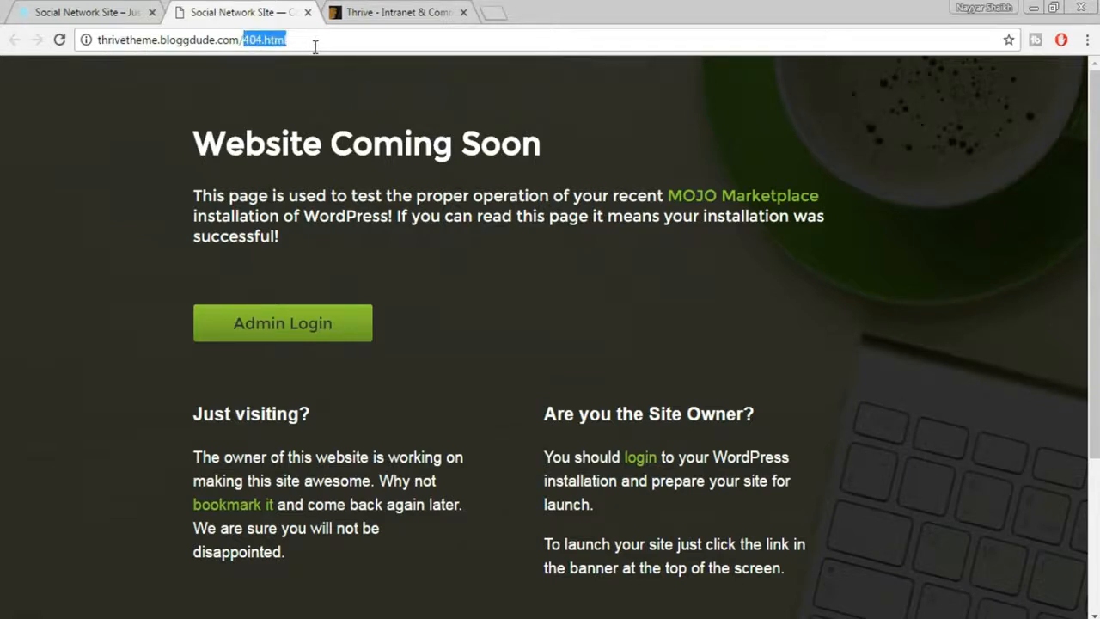
key(BackSpace)
text(w)
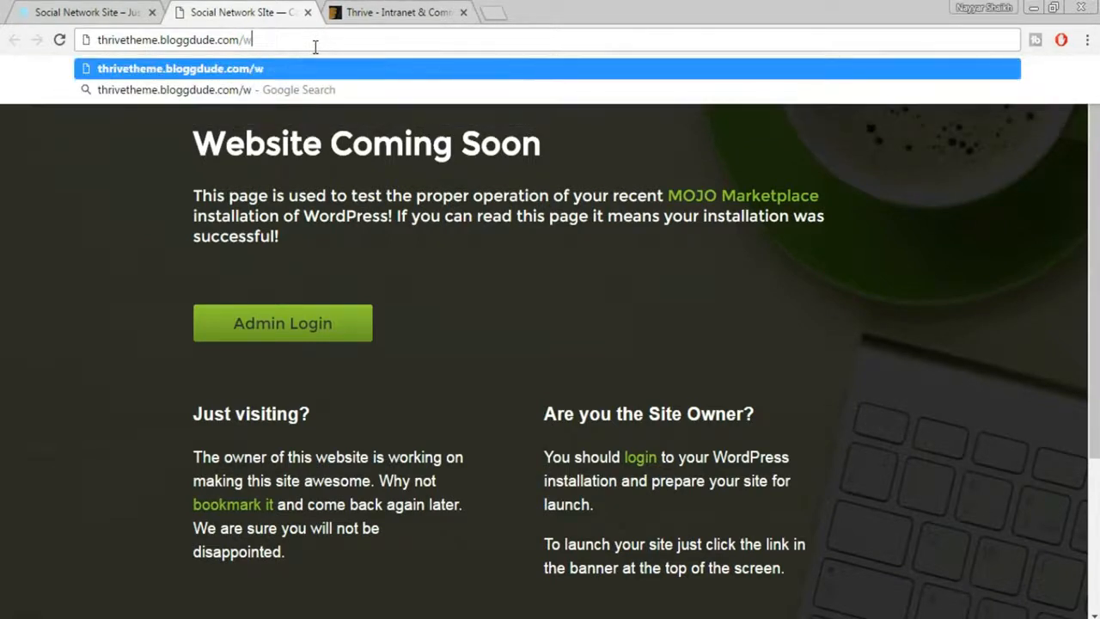
text(p-admin)
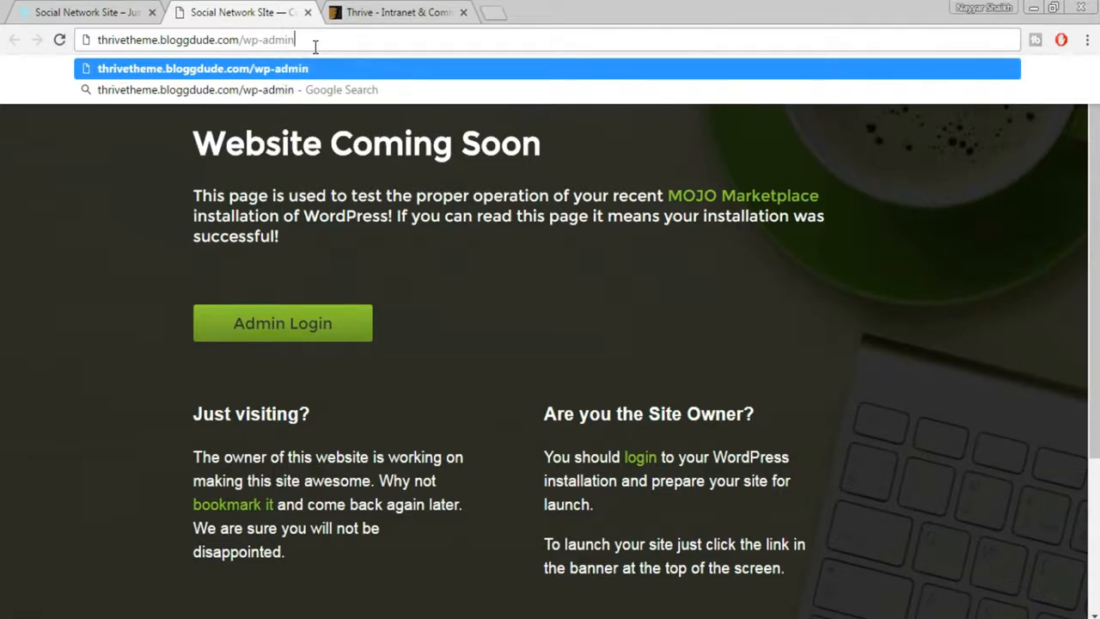
key(Return)
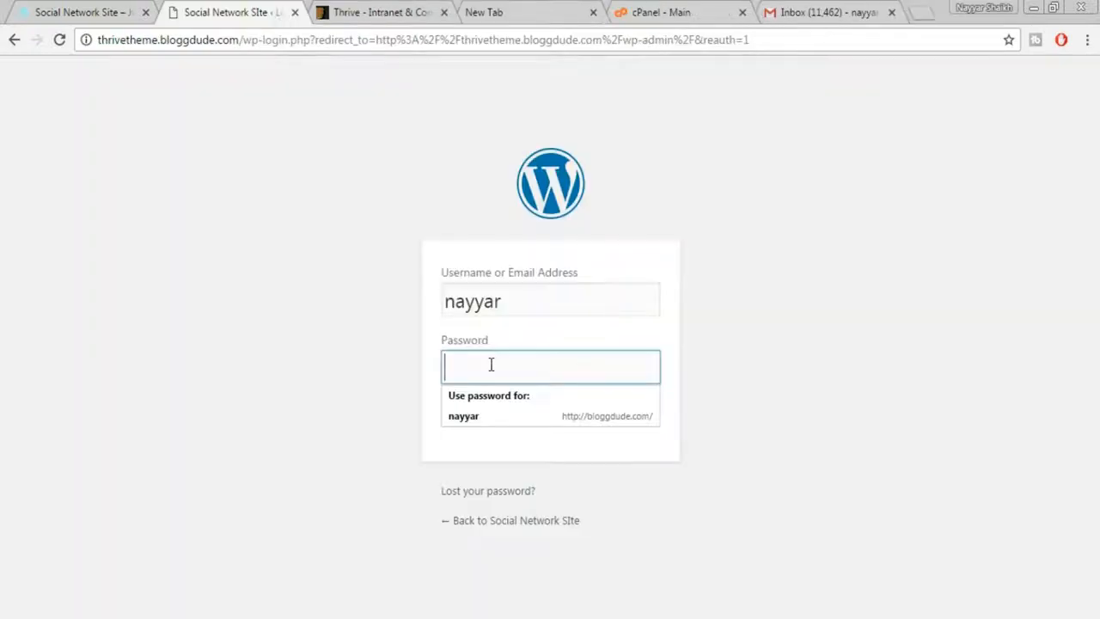
click(491, 412)
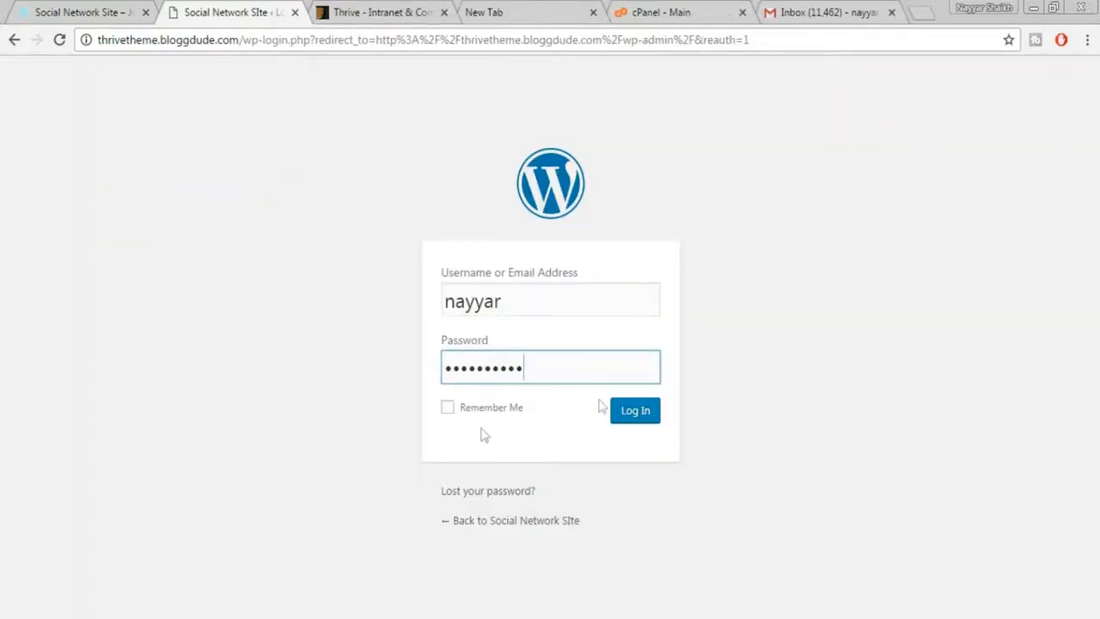
click(631, 421)
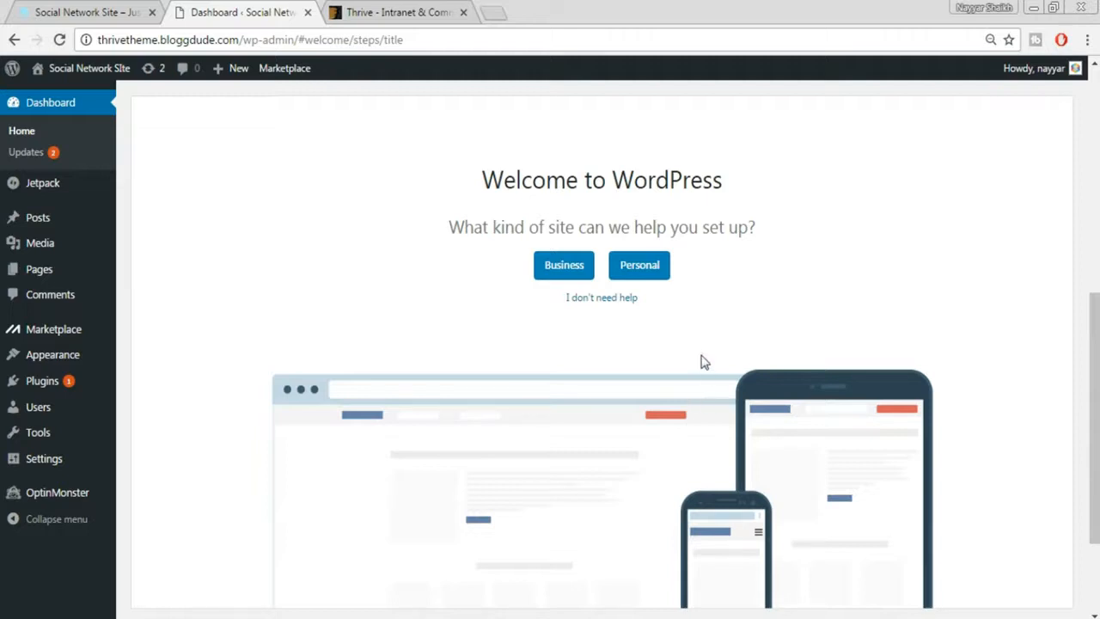
Open the new site's front end from the dashboard in a new tab and look over its default homepage
mouse_move(76, 76)
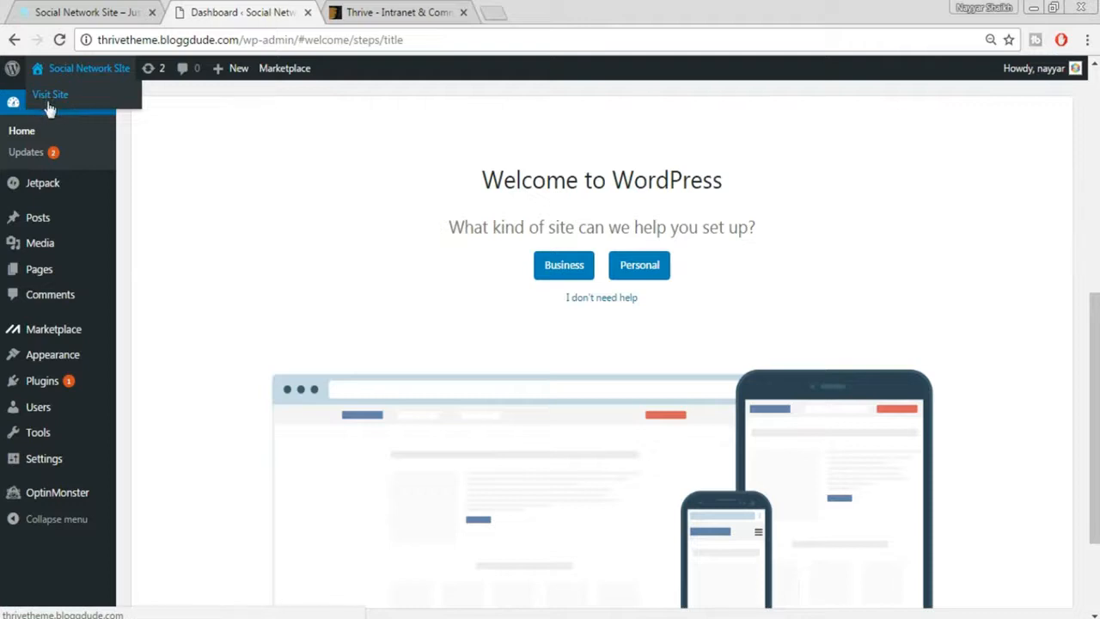
right_click(51, 102)
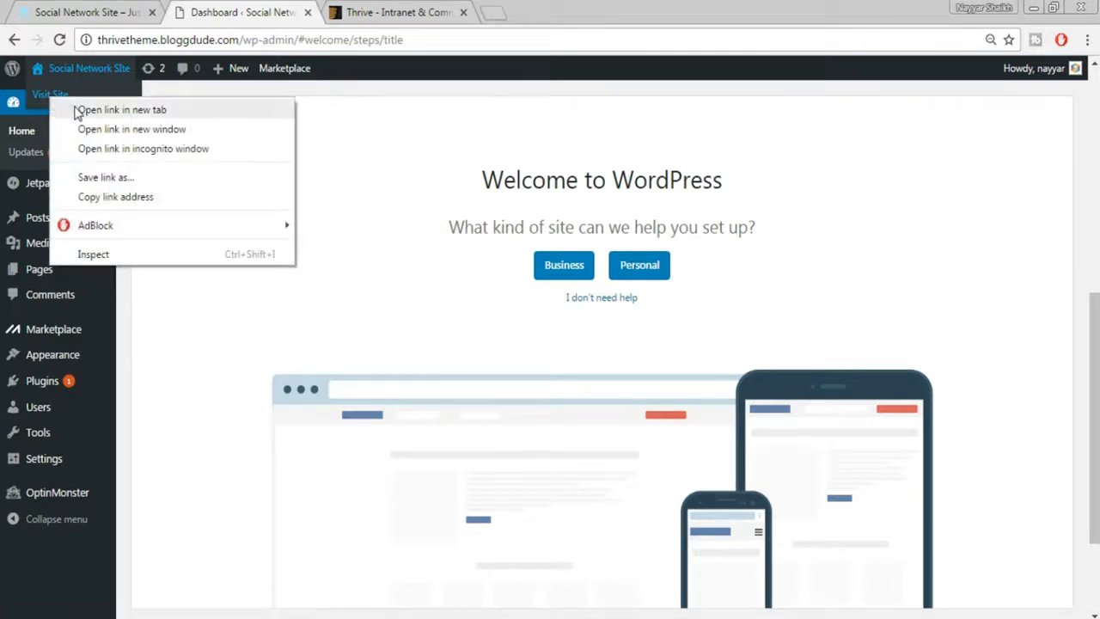
click(120, 110)
key(ctrl+Tab)
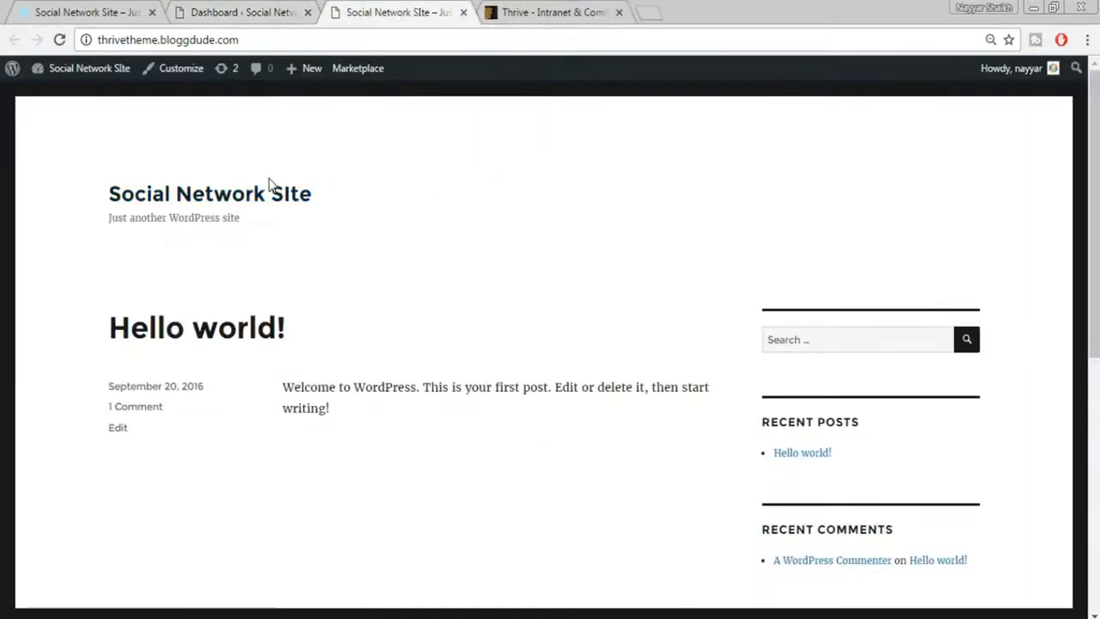
scroll(971, 293, down, 6)
scroll(974, 378, up, 6)
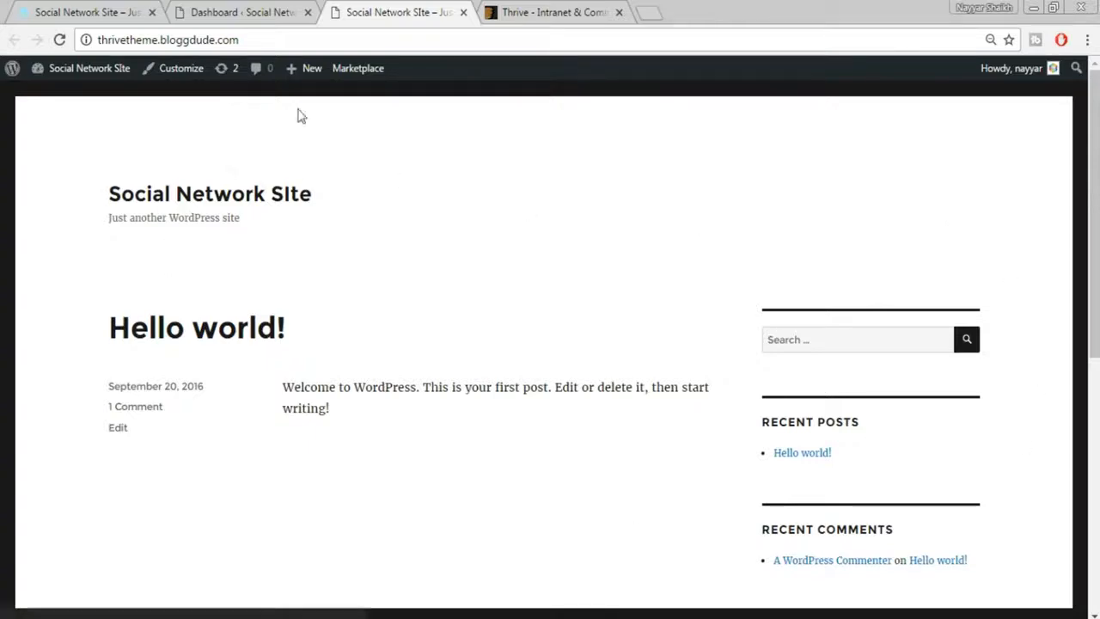
Compare the Thrive demo homepage on demo5.bloggdude.com with the homepage of the new site
click(41, 12)
scroll(1044, 297, down, 3)
scroll(1049, 302, down, 5)
scroll(1023, 403, up, 8)
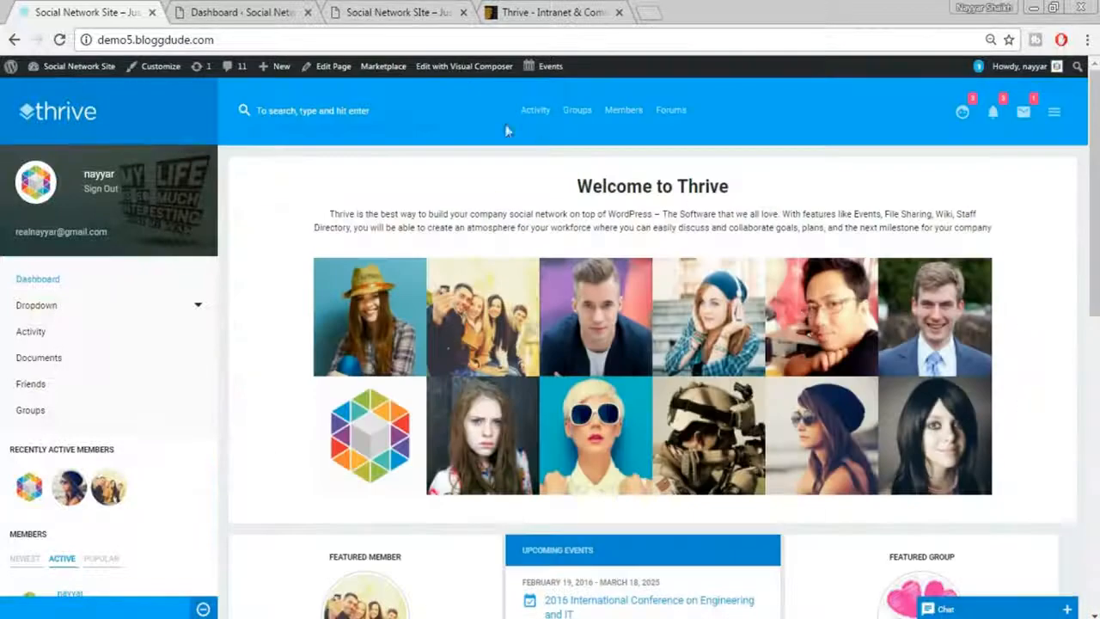
click(381, 12)
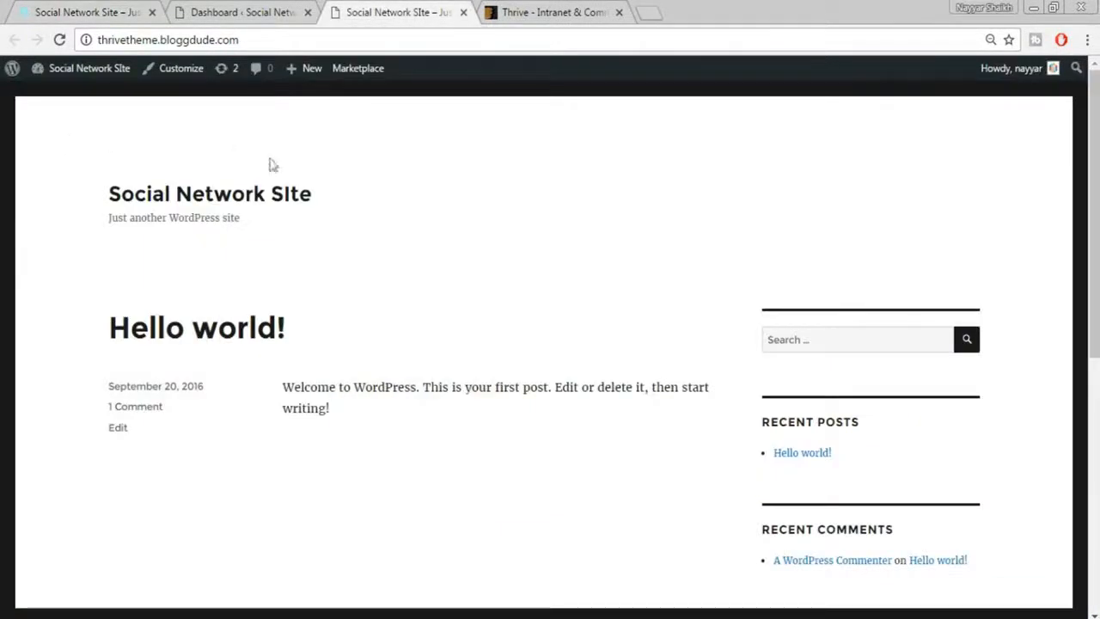
scroll(1083, 321, down, 1)
click(95, 12)
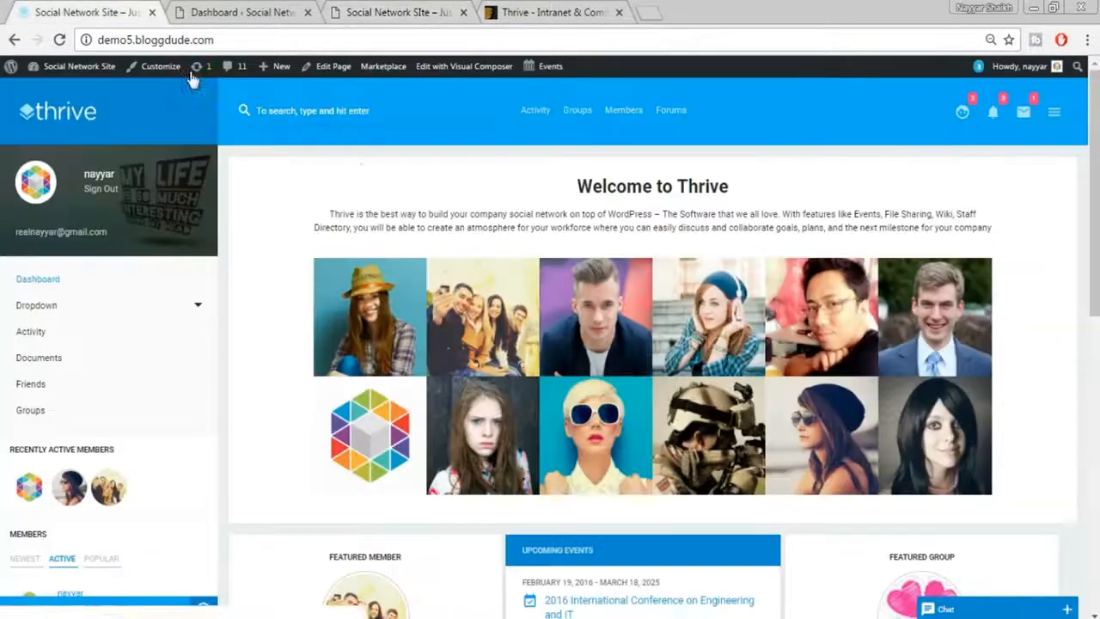
scroll(1006, 471, down, 5)
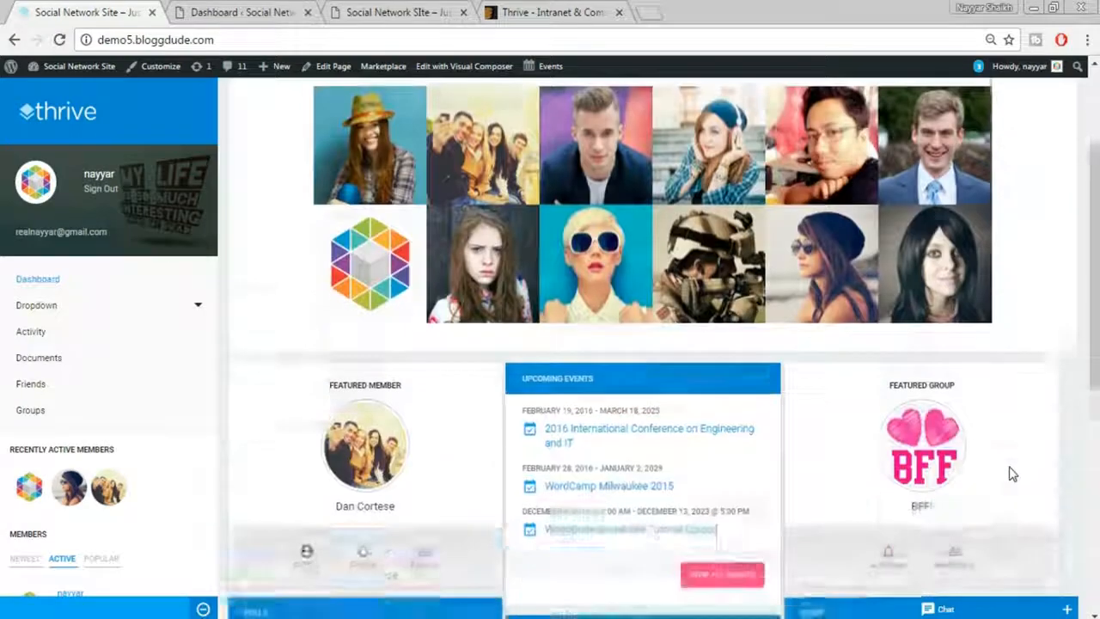
scroll(383, 477, up, 5)
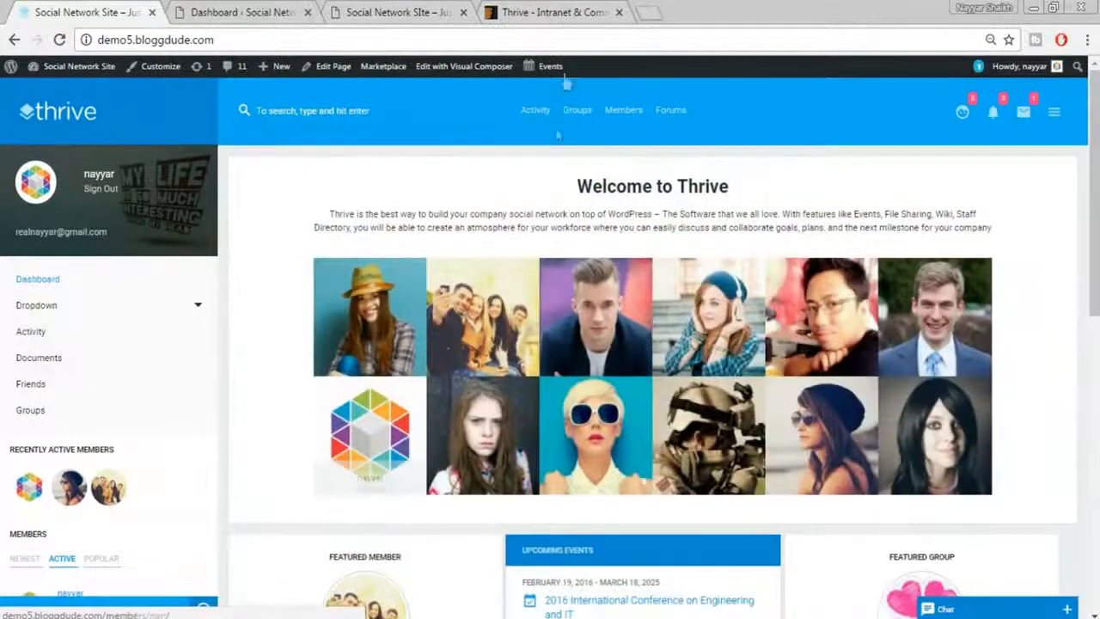
Examine the Thrive - Intranet & Community WordPress Theme page on ThemeForest, including its licence price and item details
click(550, 12)
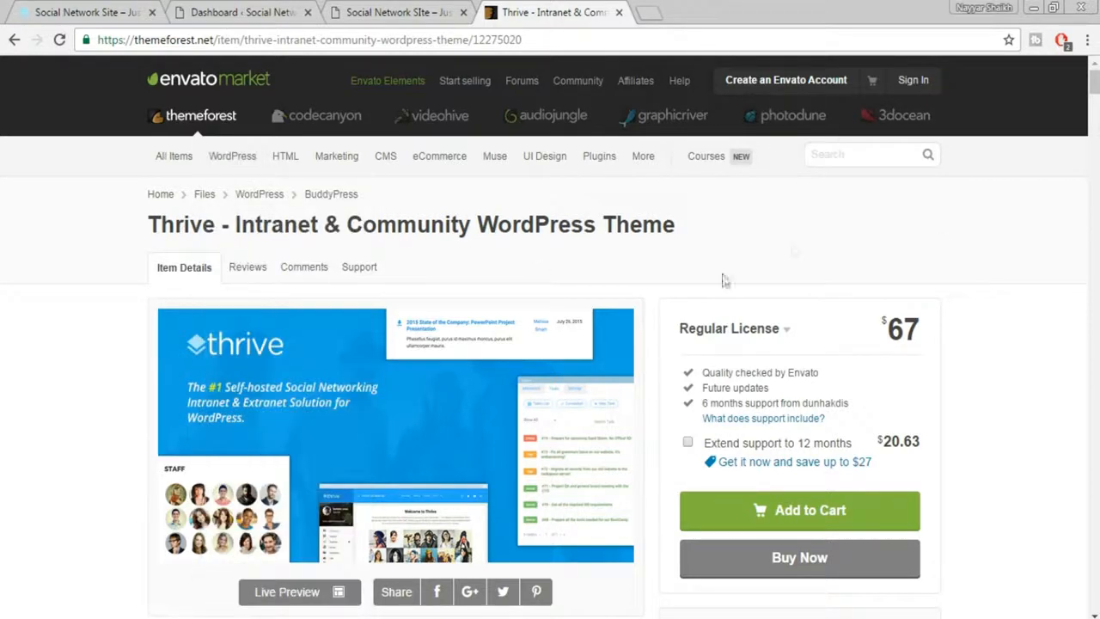
scroll(980, 303, down, 1)
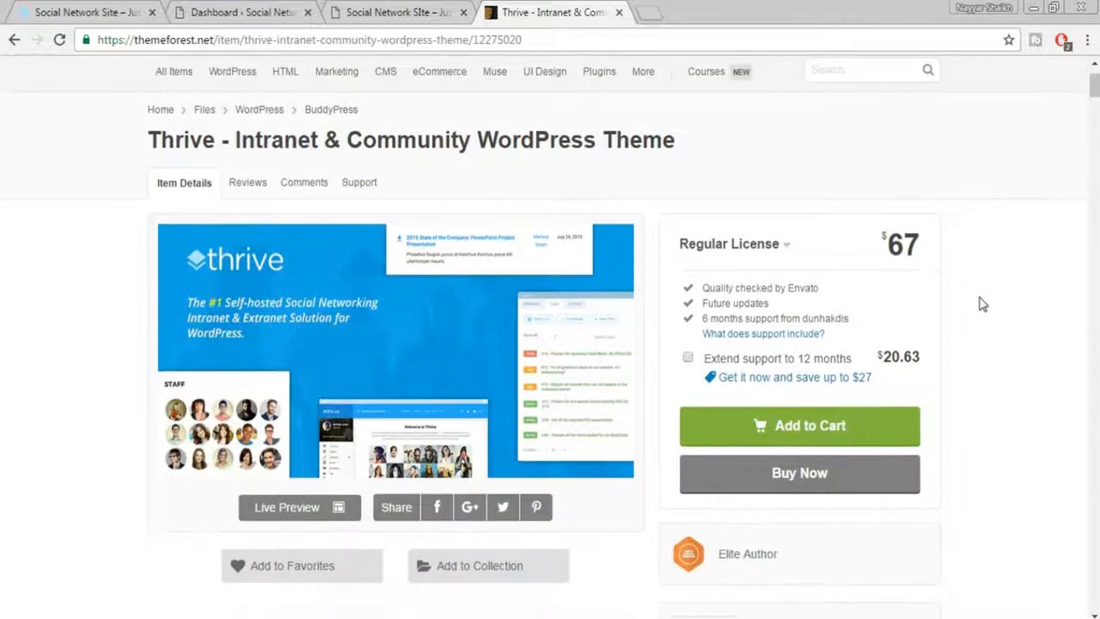
drag(900, 250, 910, 250)
click(890, 252)
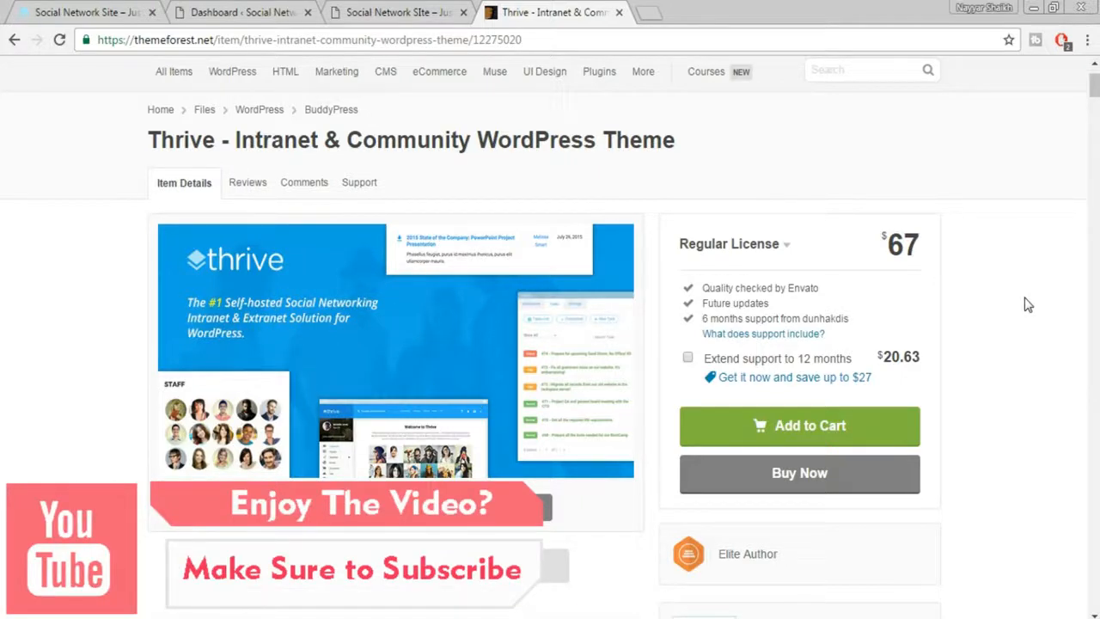
scroll(1041, 298, down, 5)
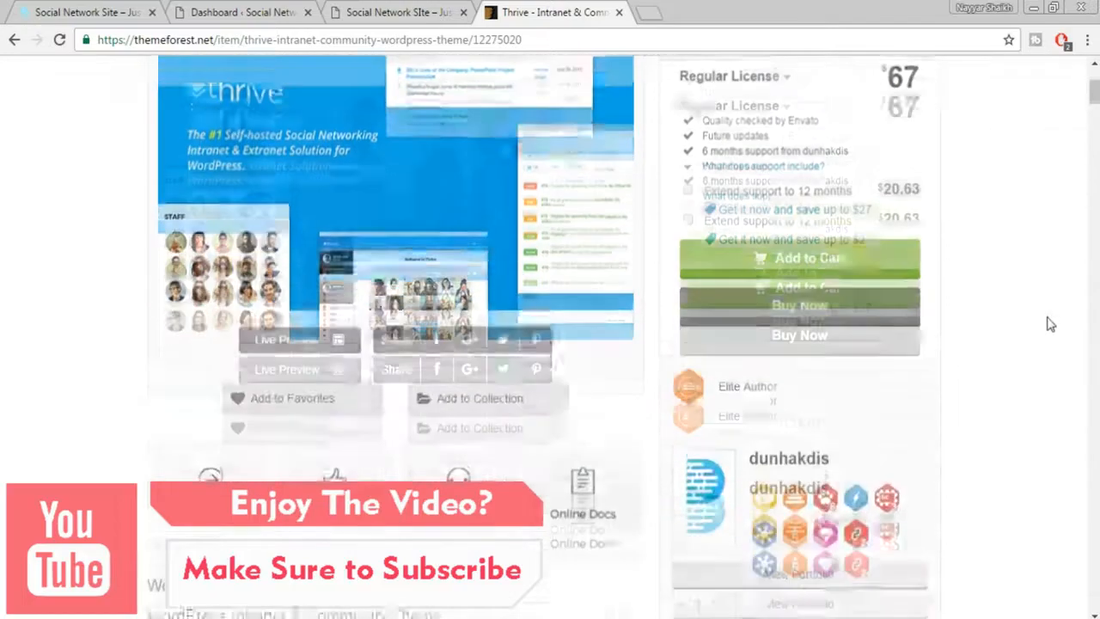
scroll(1052, 356, up, 6)
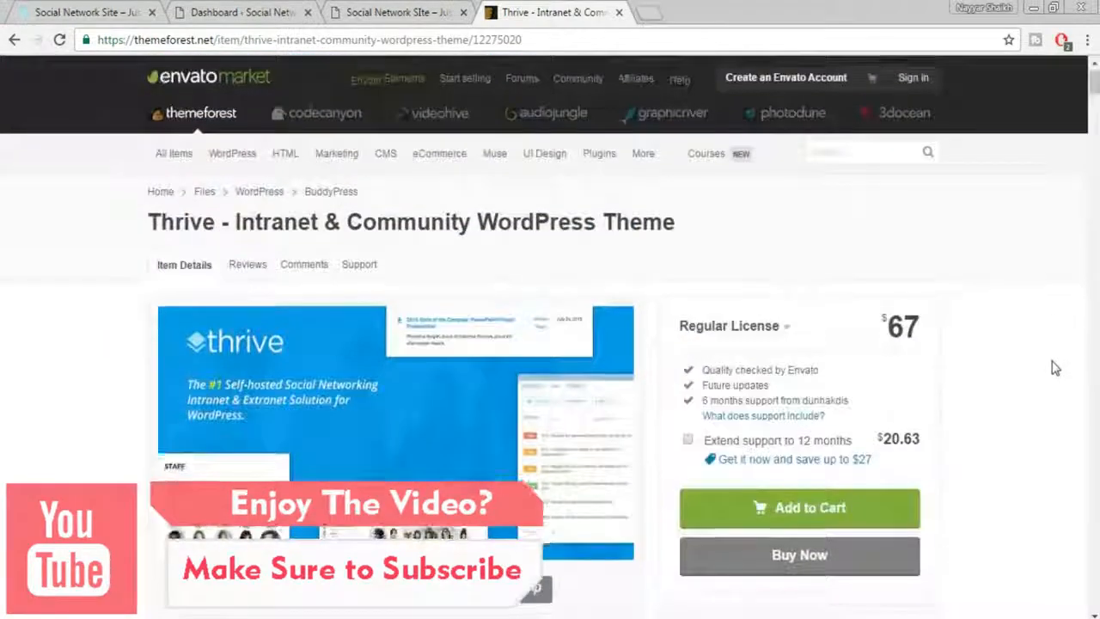
scroll(1056, 367, down, 10)
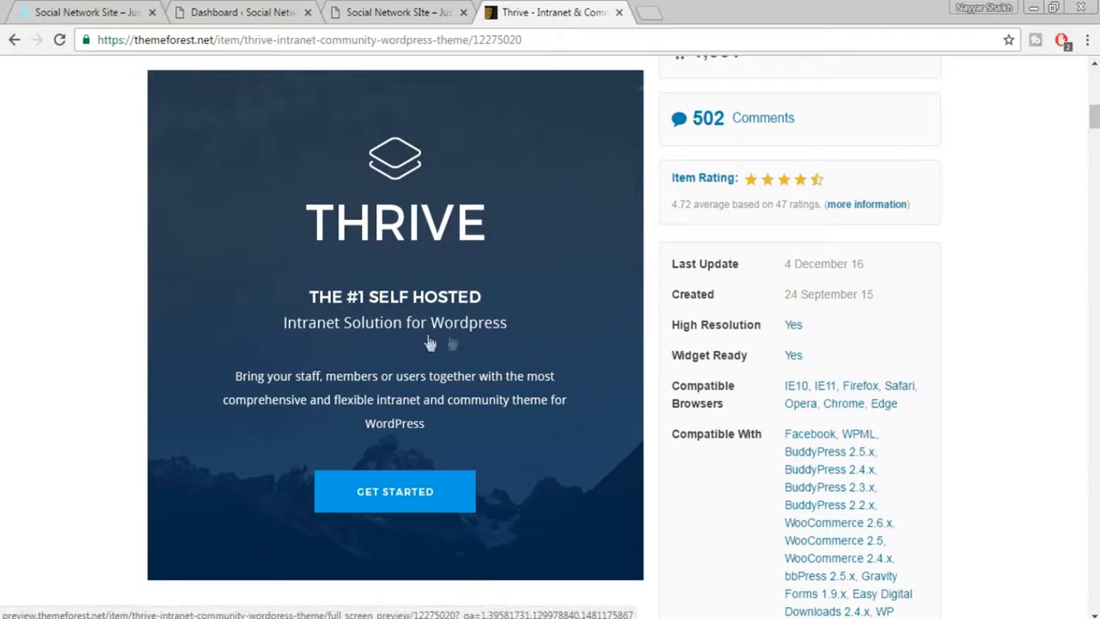
scroll(569, 452, up, 10)
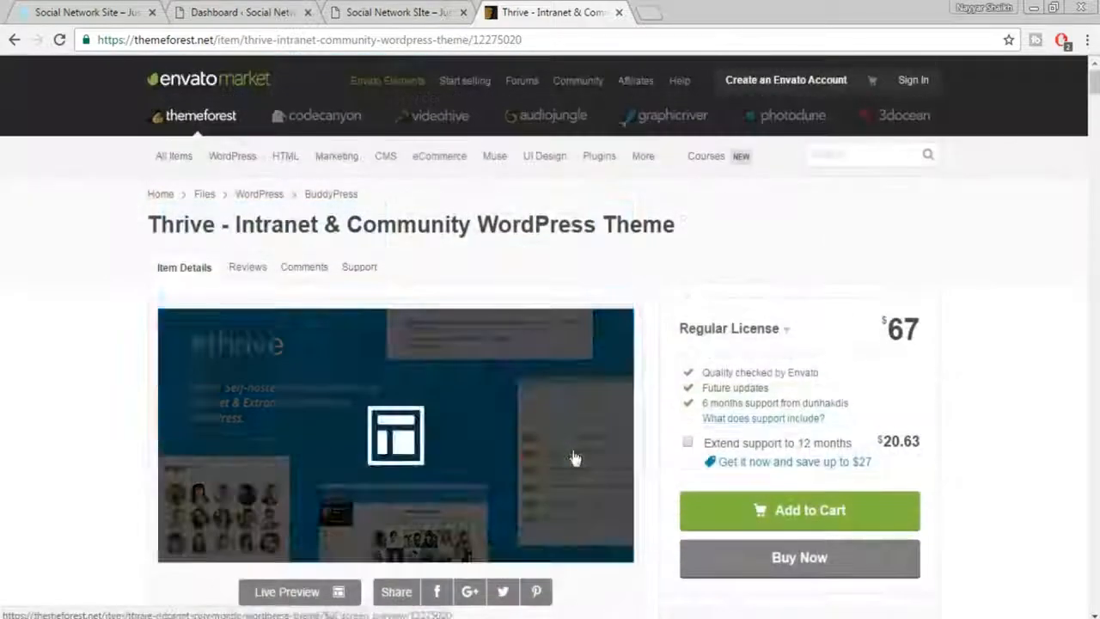
scroll(1006, 456, down, 3)
scroll(800, 337, up, 3)
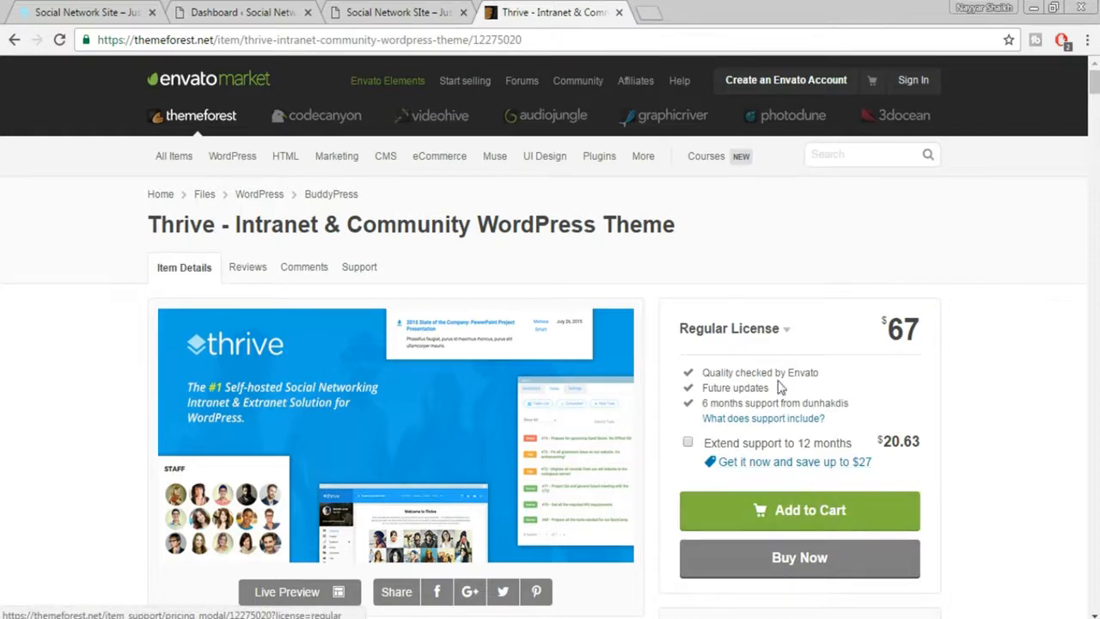
View the Thrive demo homepage once more and close the ThemeForest theme page
click(124, 8)
scroll(971, 422, down, 10)
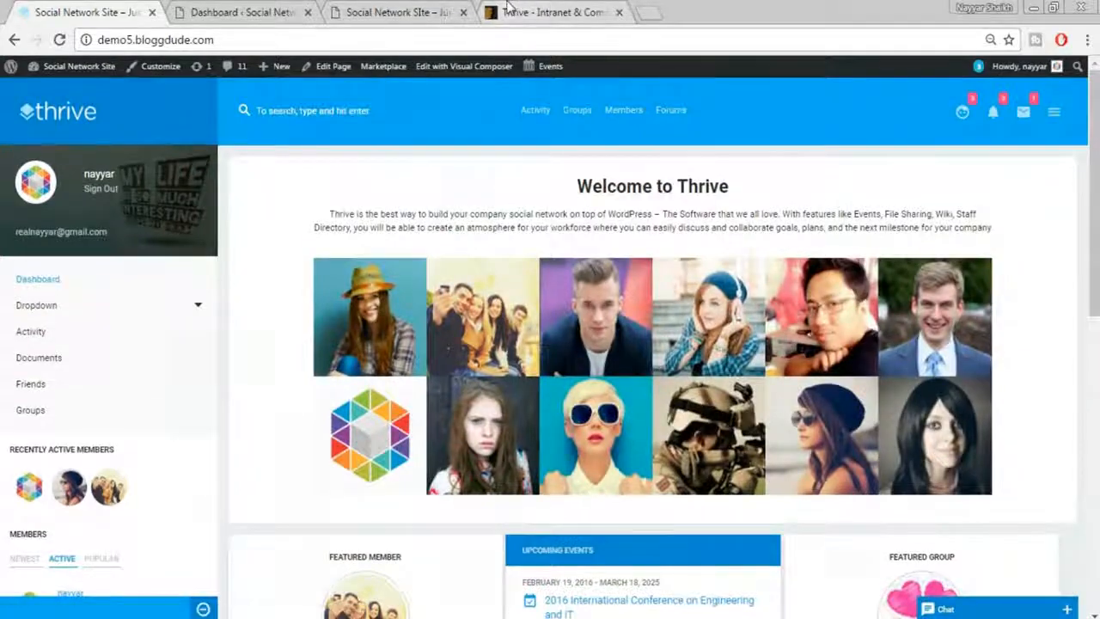
click(593, 12)
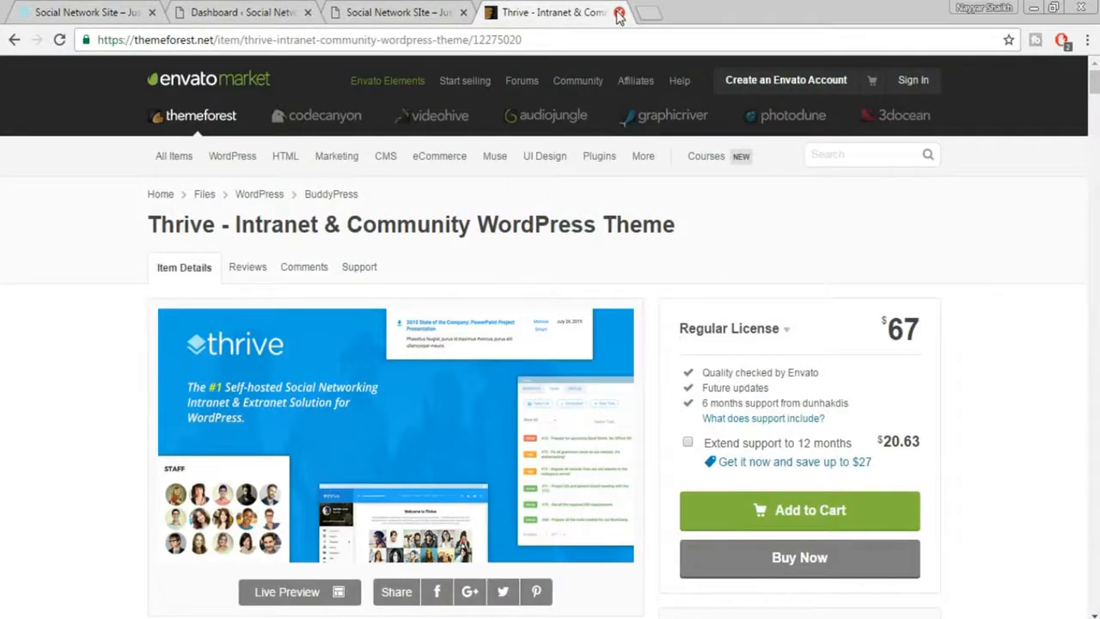
click(619, 13)
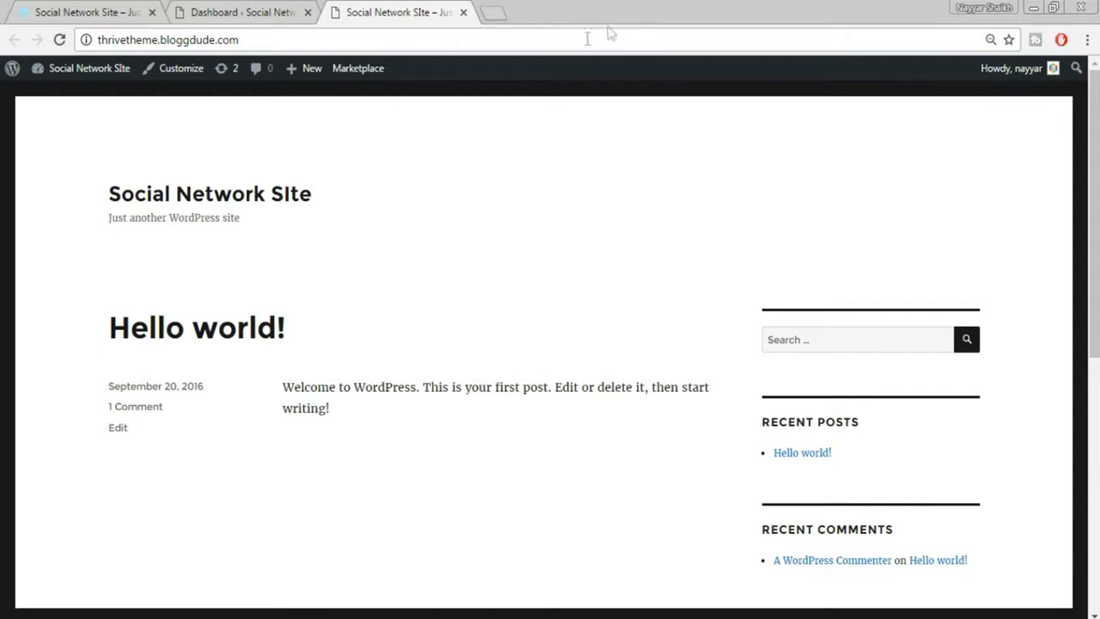
Return to the new site's WordPress dashboard and open the Themes page under Appearance
mouse_move(317, 72)
click(232, 8)
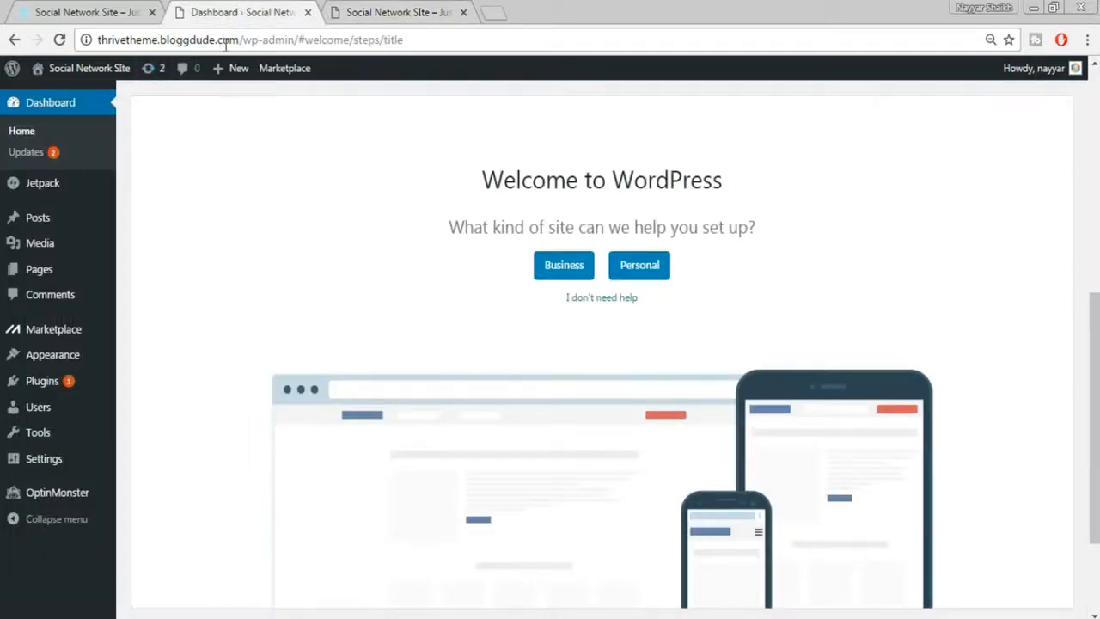
mouse_move(69, 363)
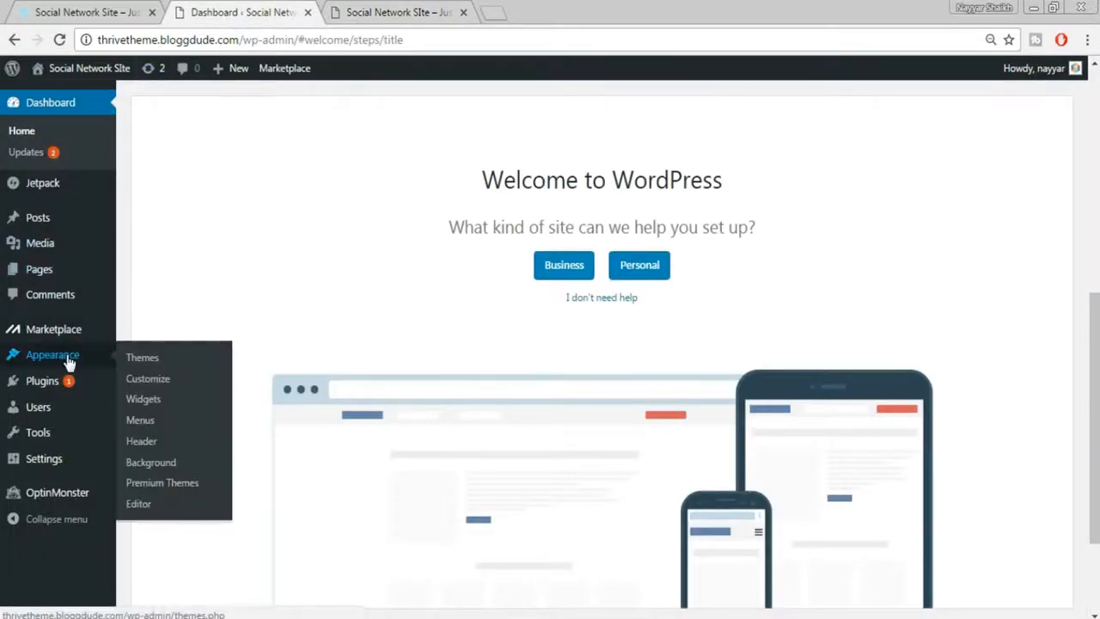
click(173, 362)
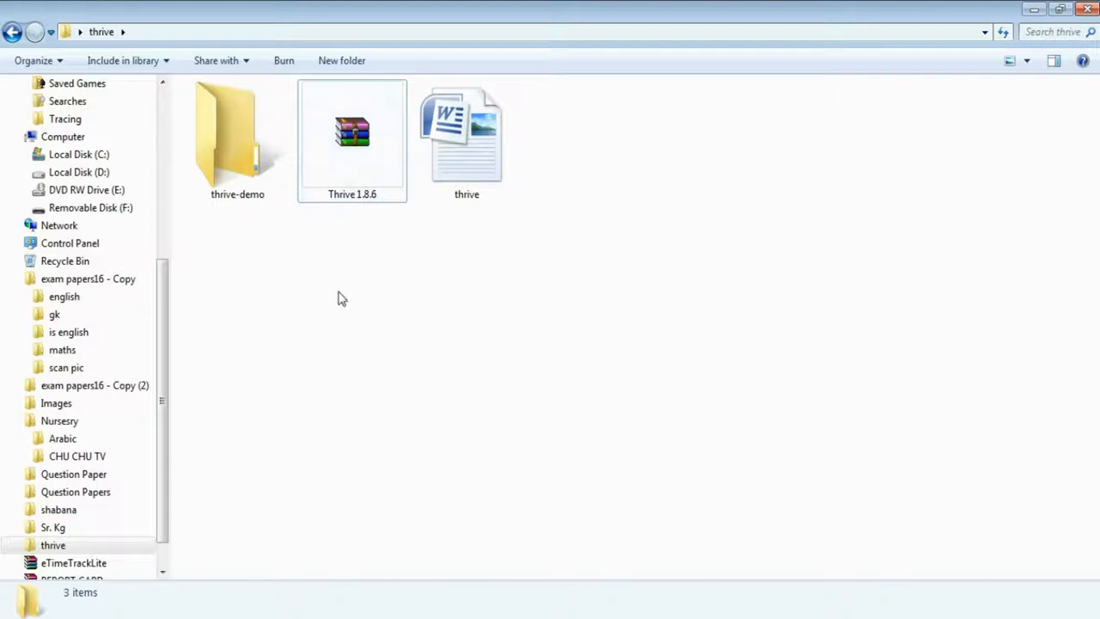
In Windows Explorer, extract the Thrive 1.8.6 ZIP archive to a Thrive 1.8.6 folder inside the thrive folder
click(350, 190)
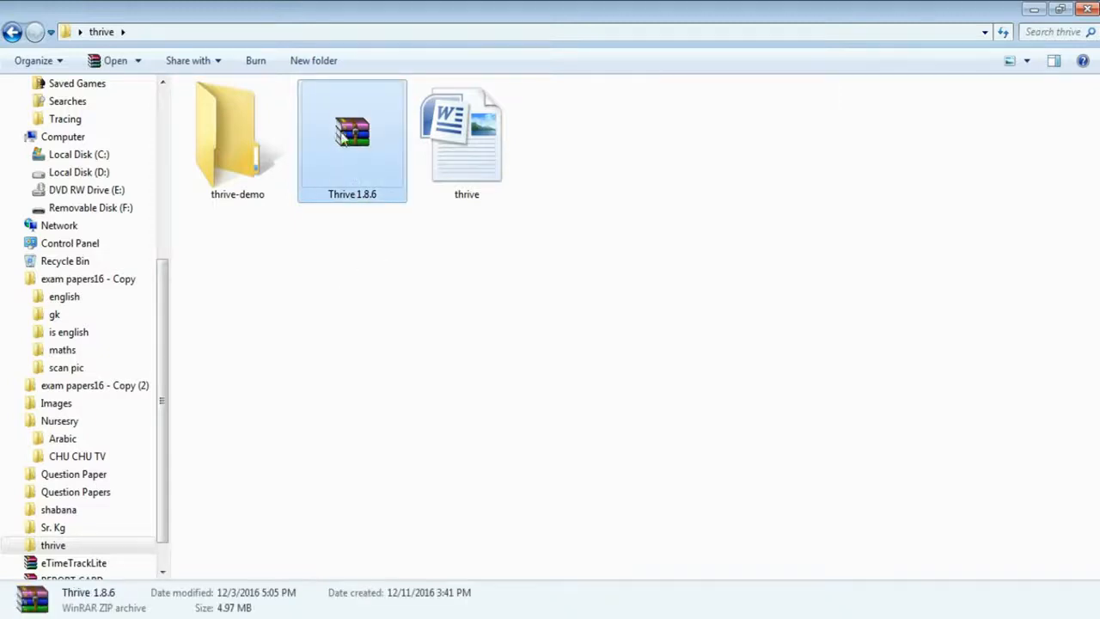
right_click(345, 138)
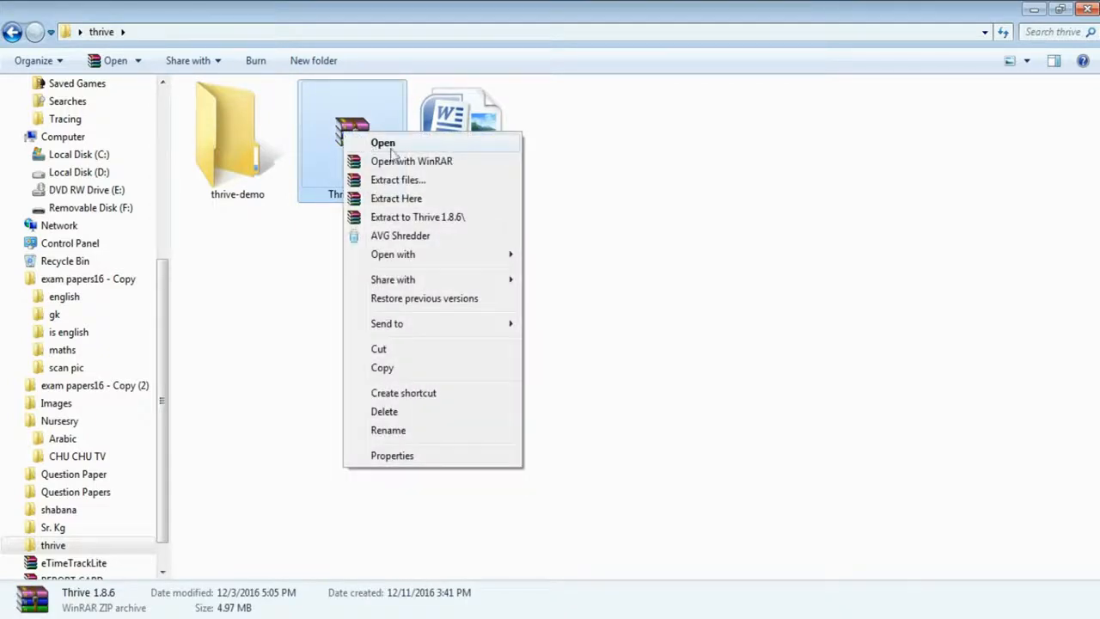
click(305, 138)
right_click(302, 132)
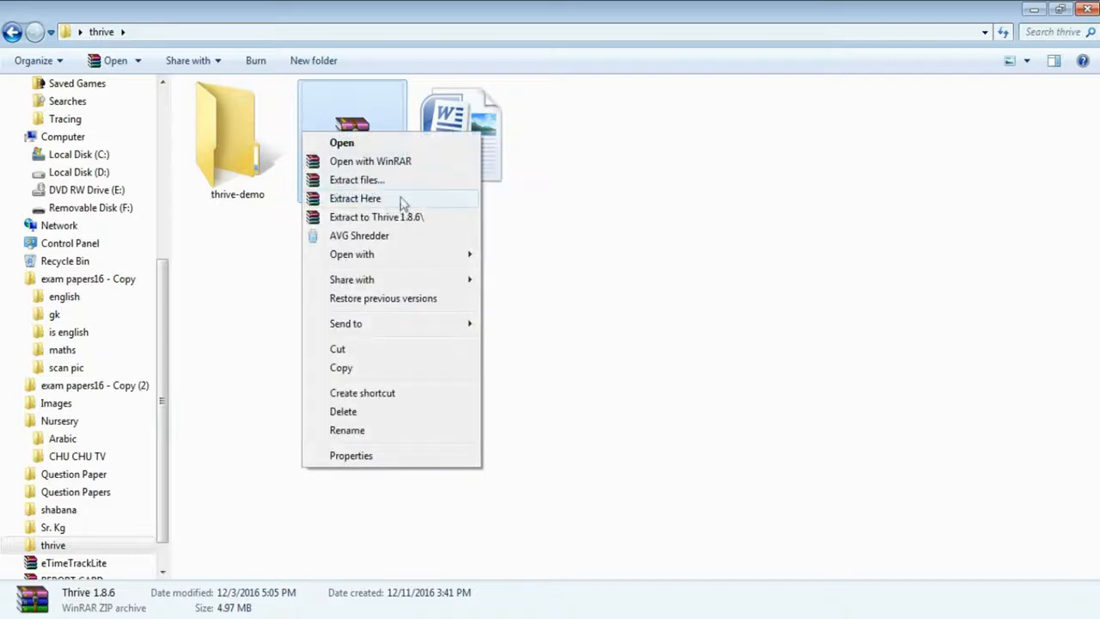
click(399, 184)
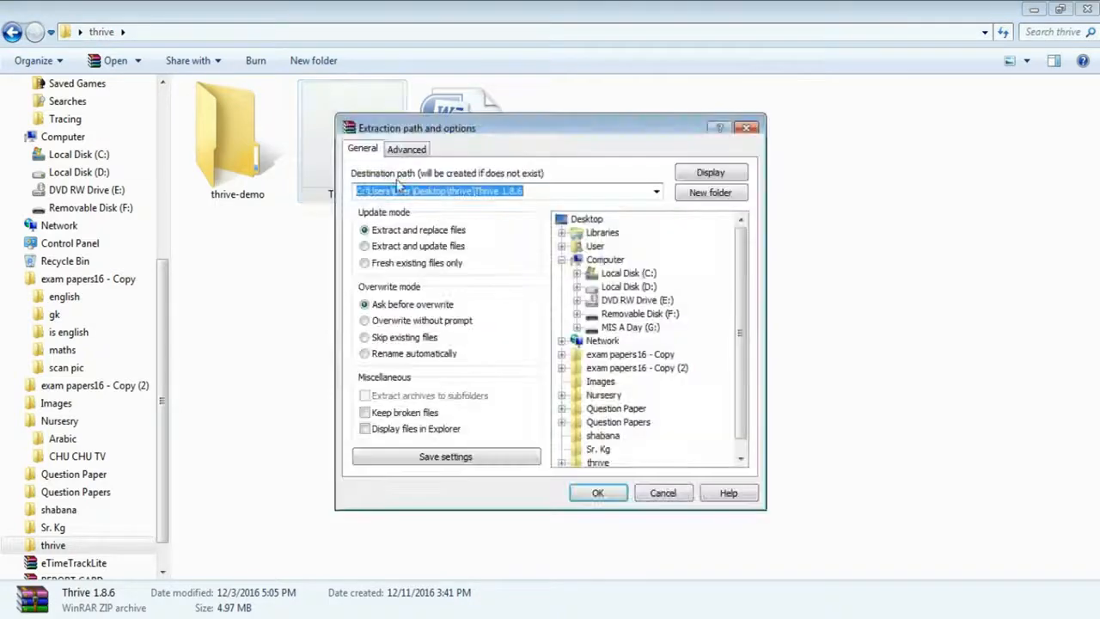
click(605, 495)
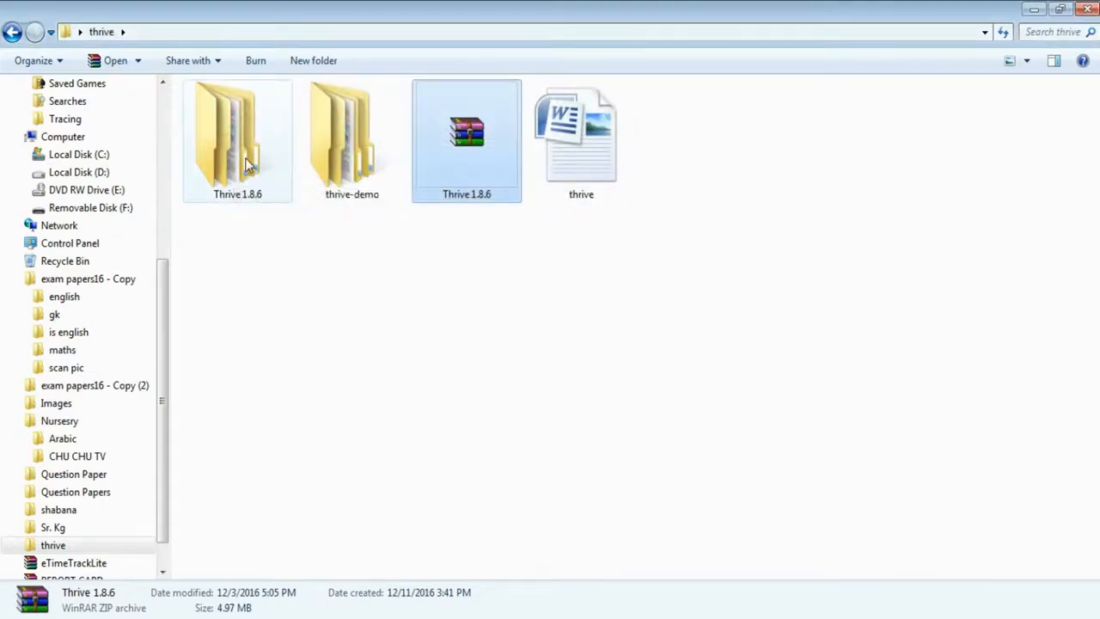
click(457, 324)
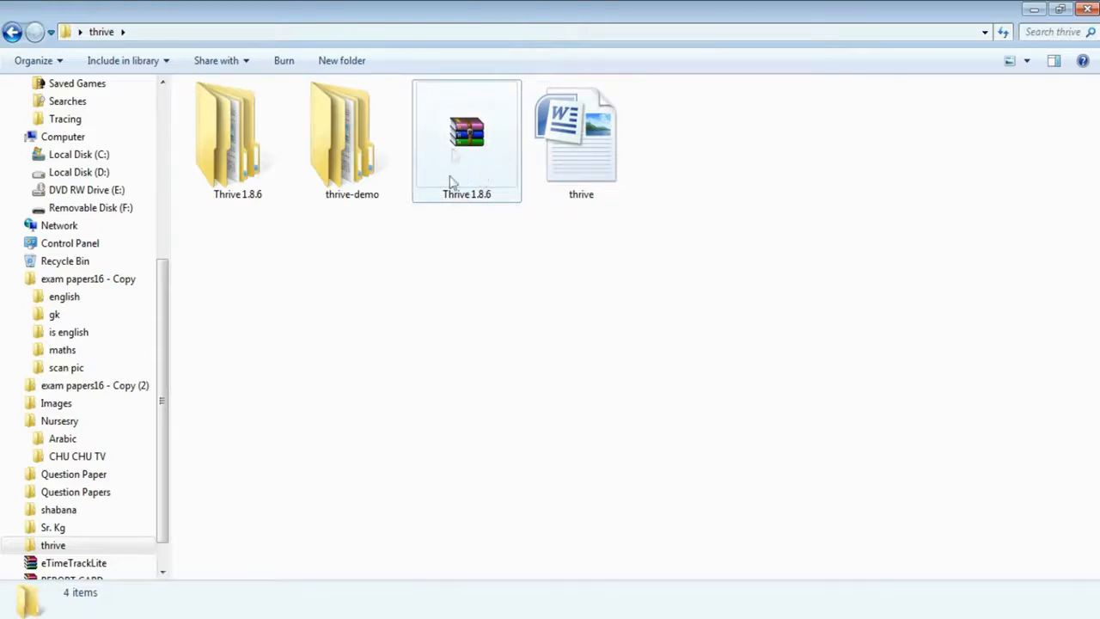
Open the WordPress Theme folder of Thrive.Intranet.Community.WordPress.Theme.v1.8.6 inside the extracted Thrive 1.8.6 folder
double_click(254, 111)
double_click(256, 110)
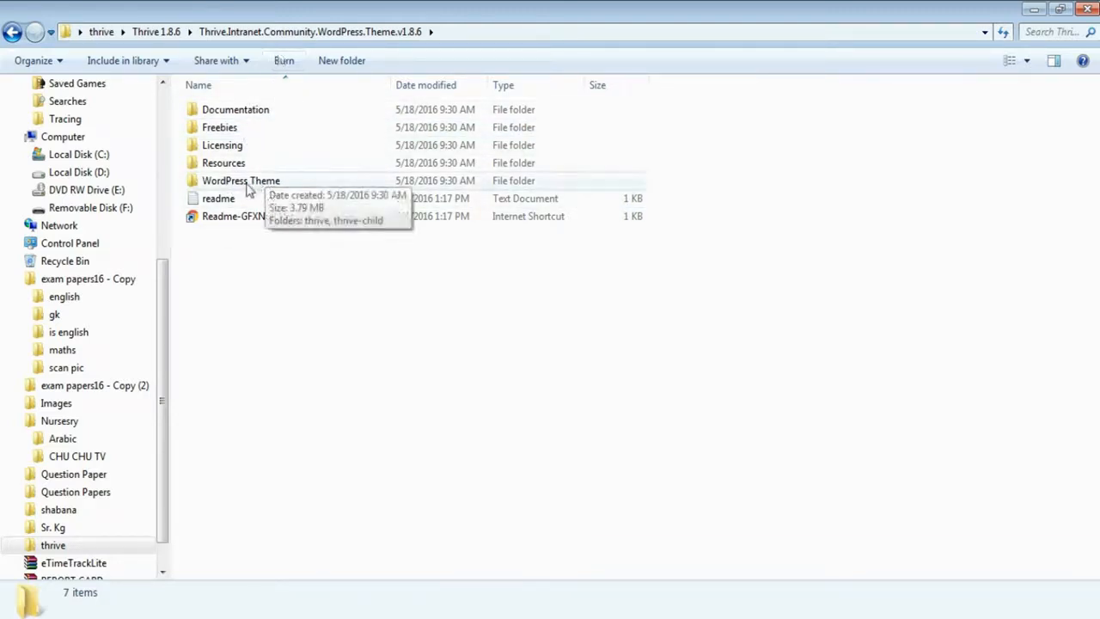
double_click(247, 188)
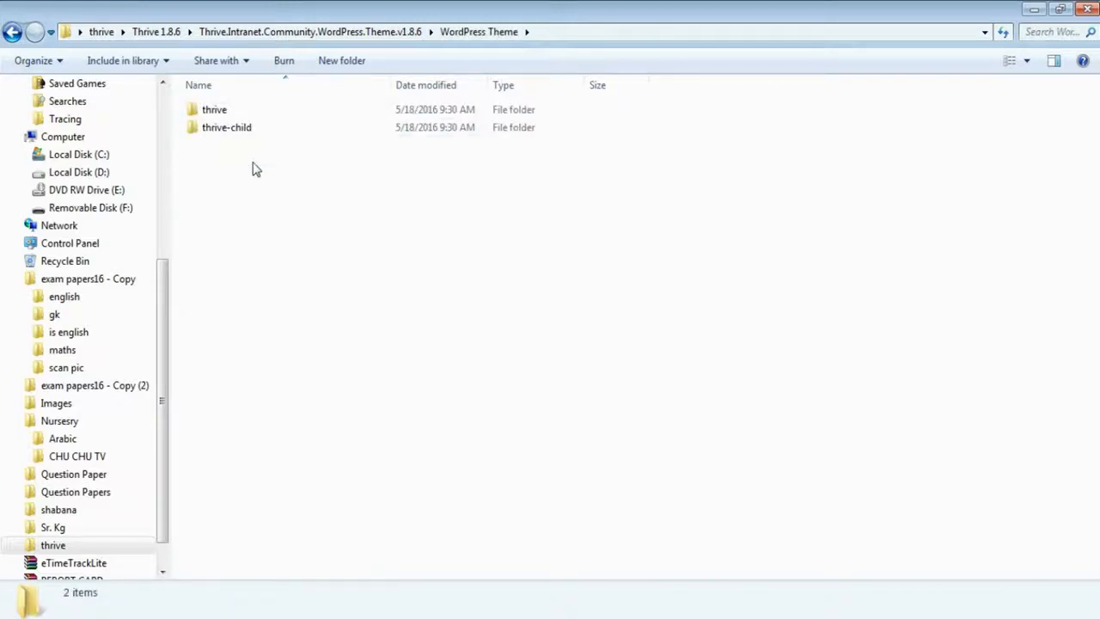
Compress the thrive theme folder into a ZIP archive named thrive.zip in the same folder and select the archive
right_click(228, 115)
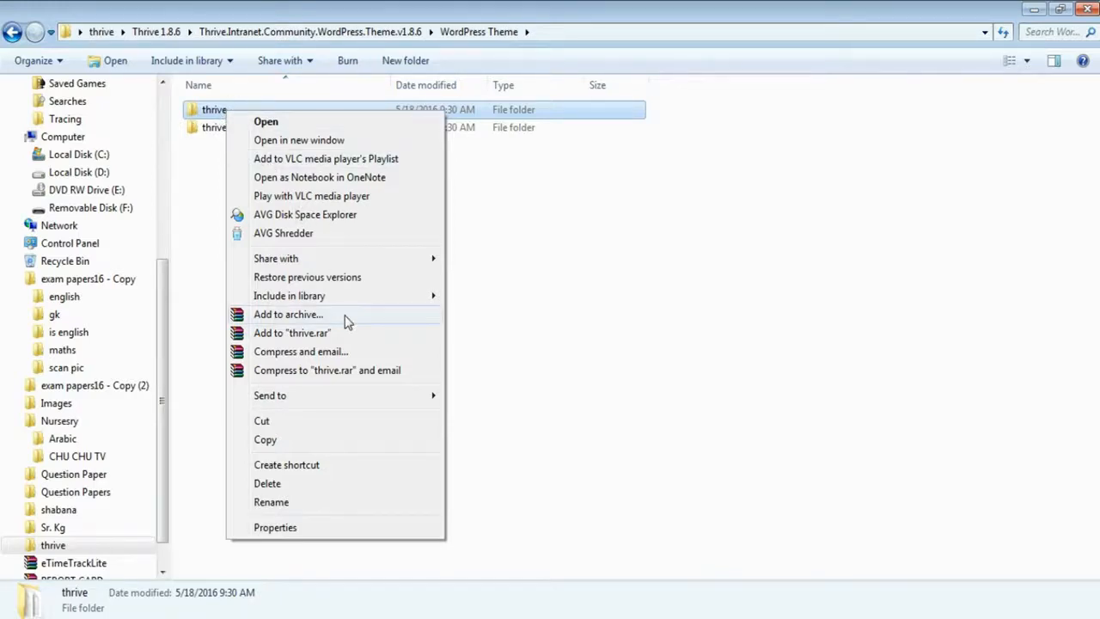
click(206, 207)
right_click(210, 113)
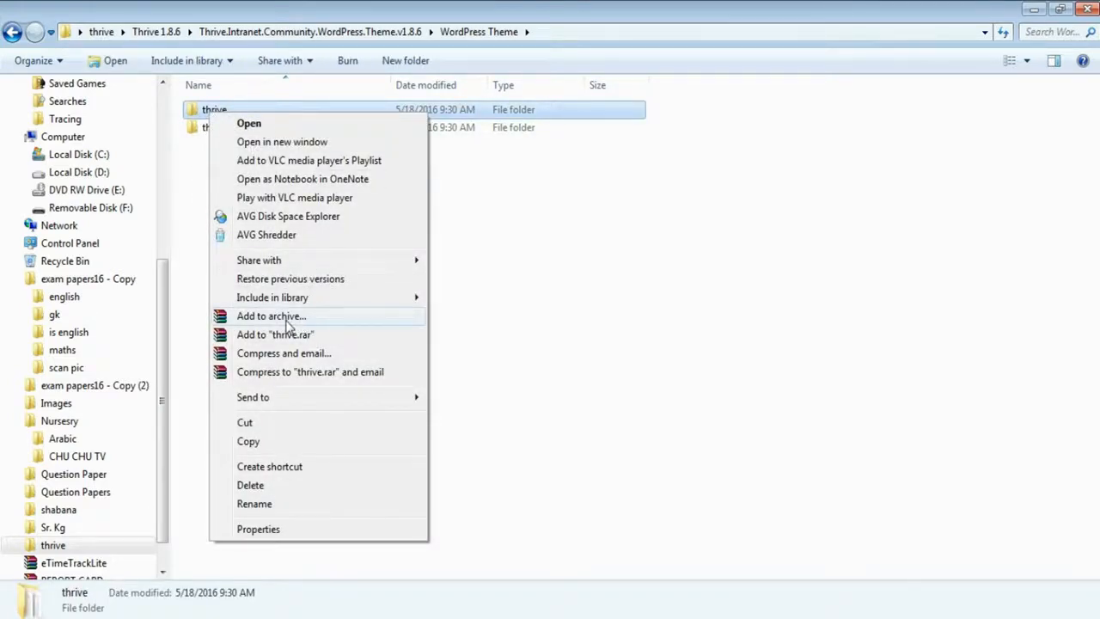
click(287, 318)
click(487, 299)
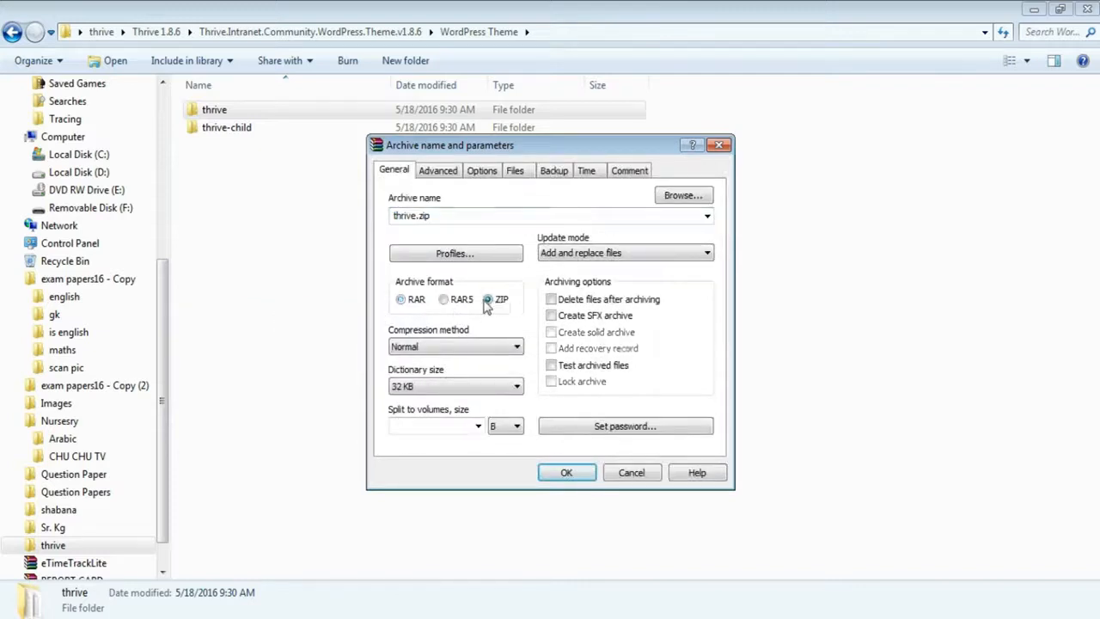
click(566, 474)
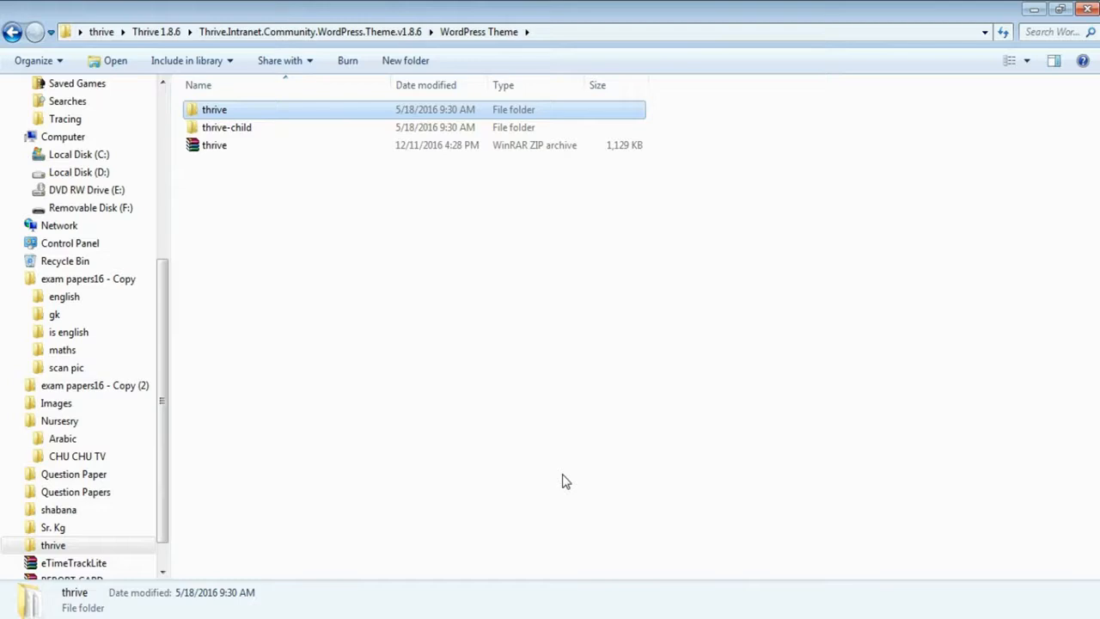
click(243, 161)
click(241, 152)
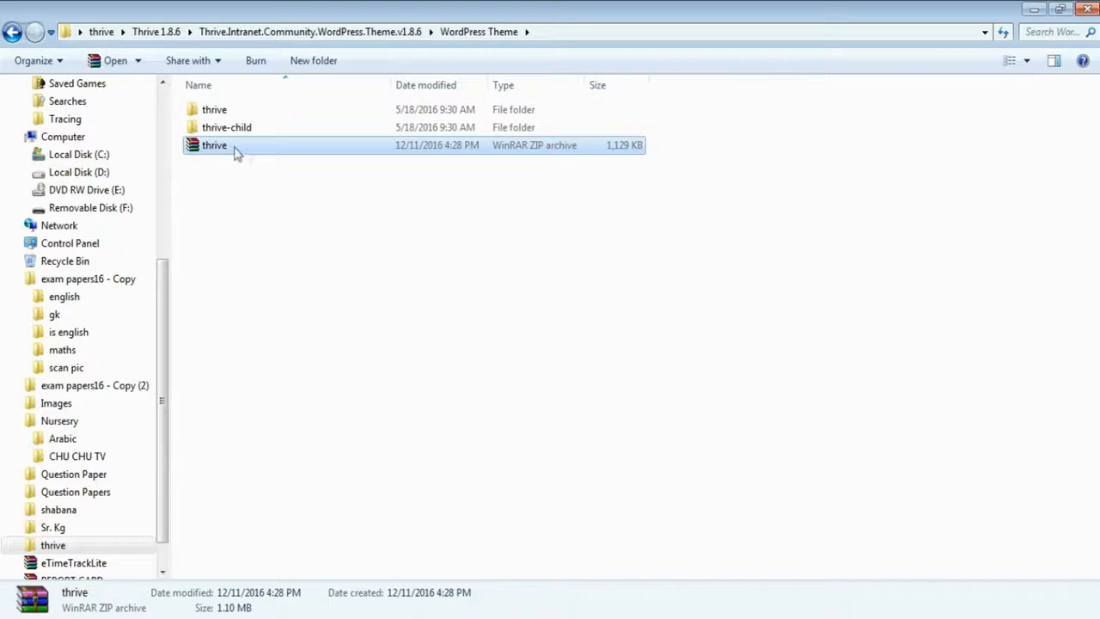
Switch to the Manage Themes page in Chrome, upload thrive.zip from the WordPress Theme folder and install it as a theme
click(301, 608)
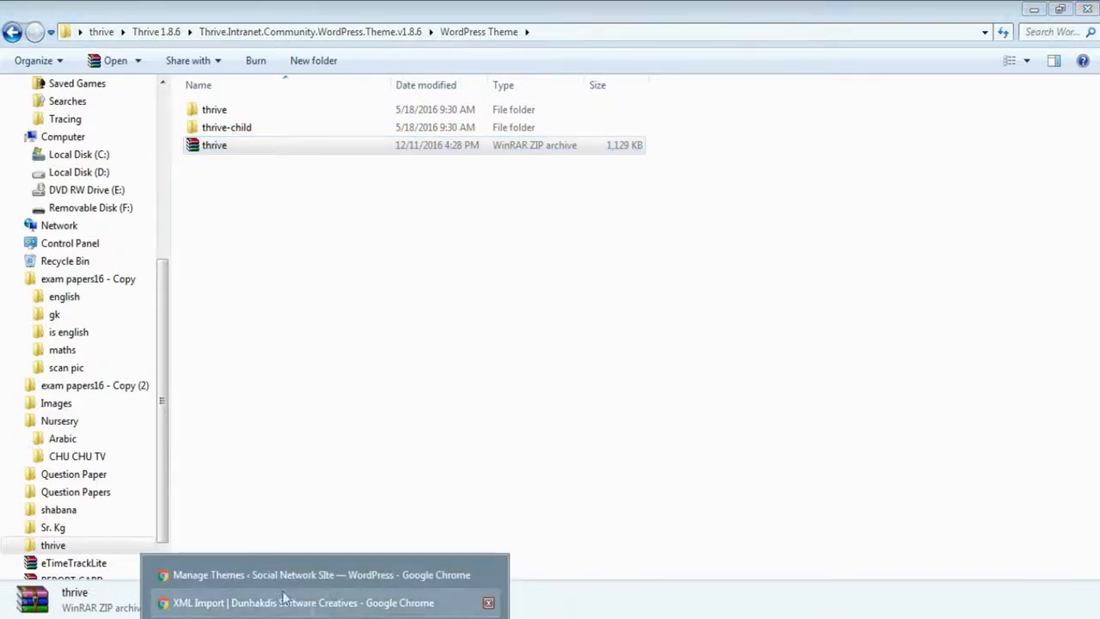
click(279, 575)
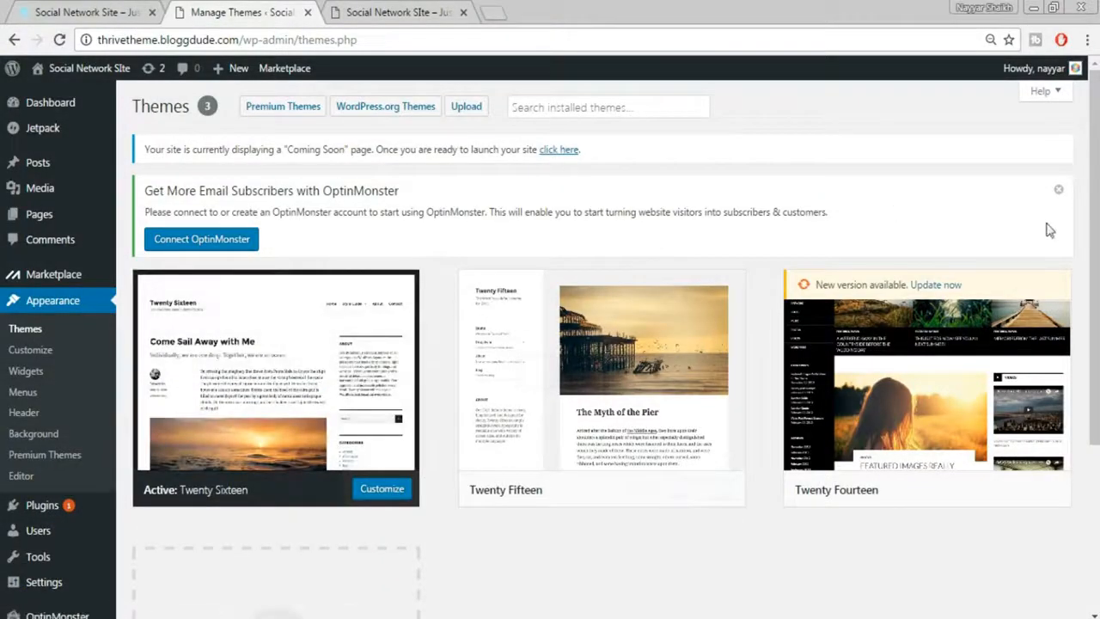
click(467, 108)
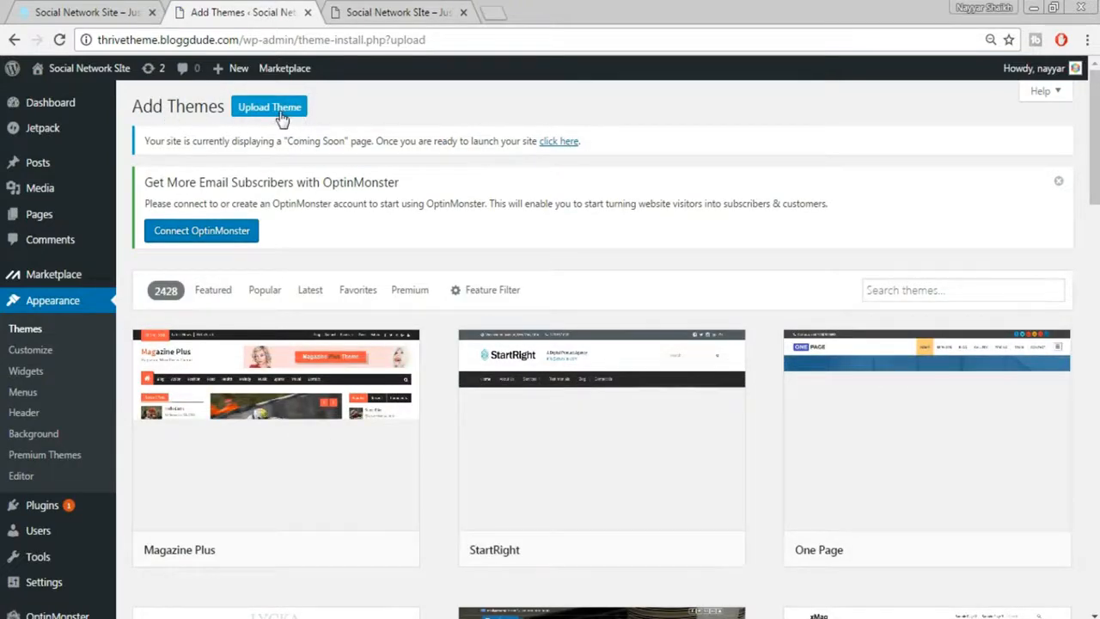
click(282, 118)
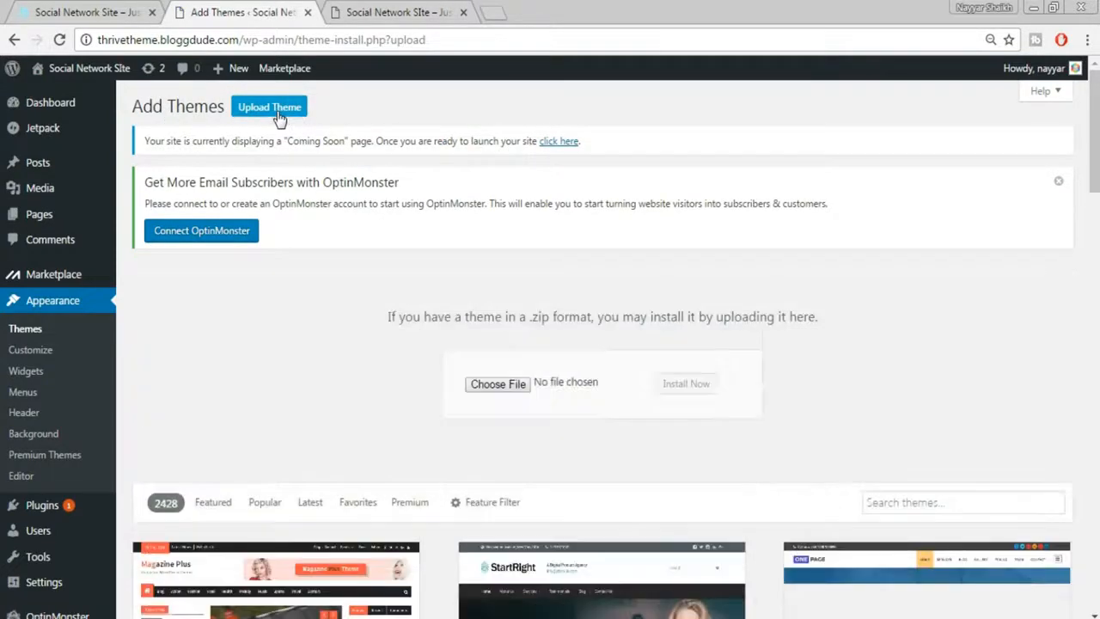
click(499, 384)
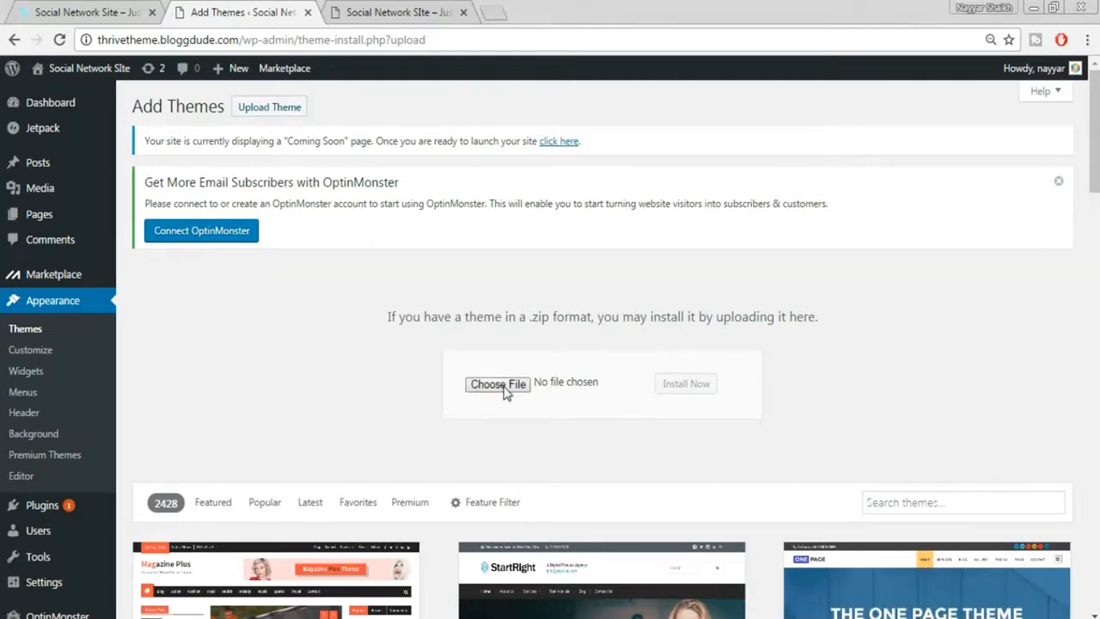
double_click(216, 184)
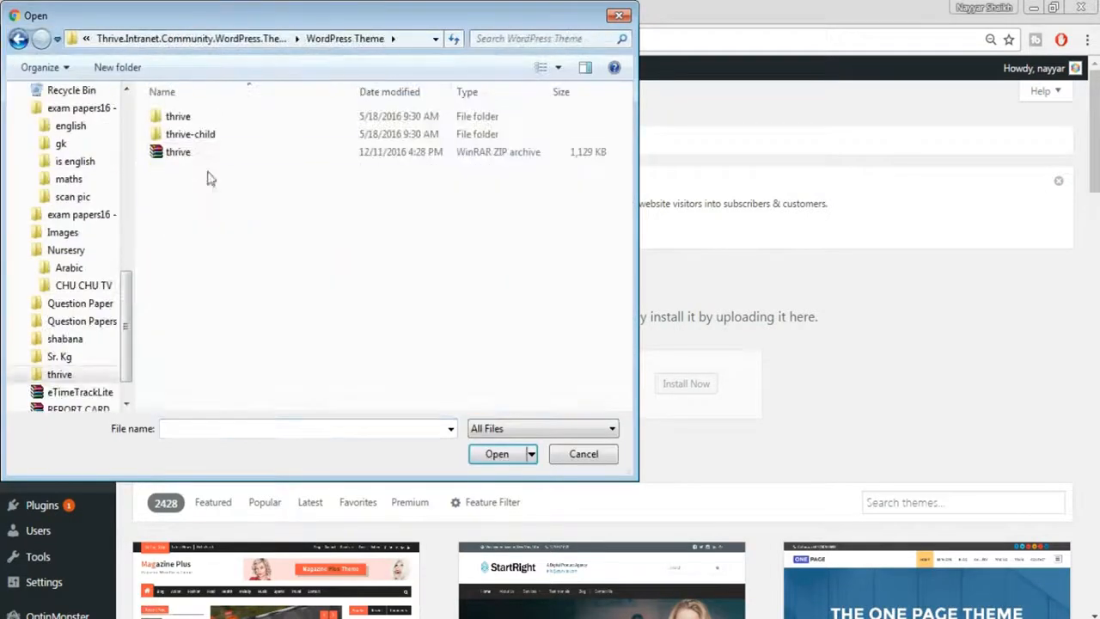
click(222, 161)
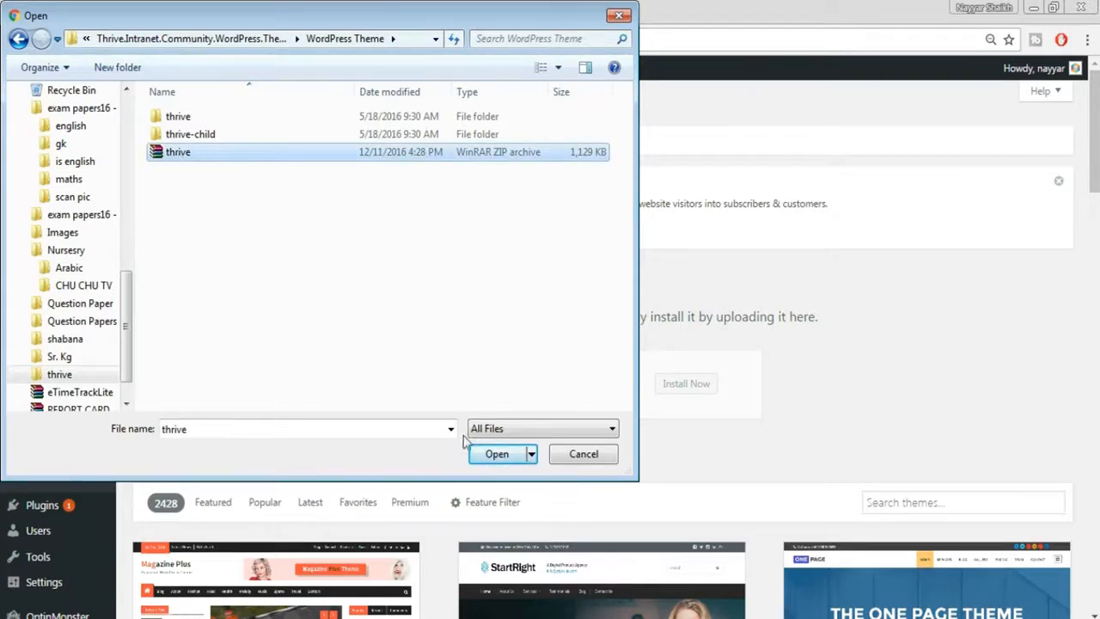
click(495, 454)
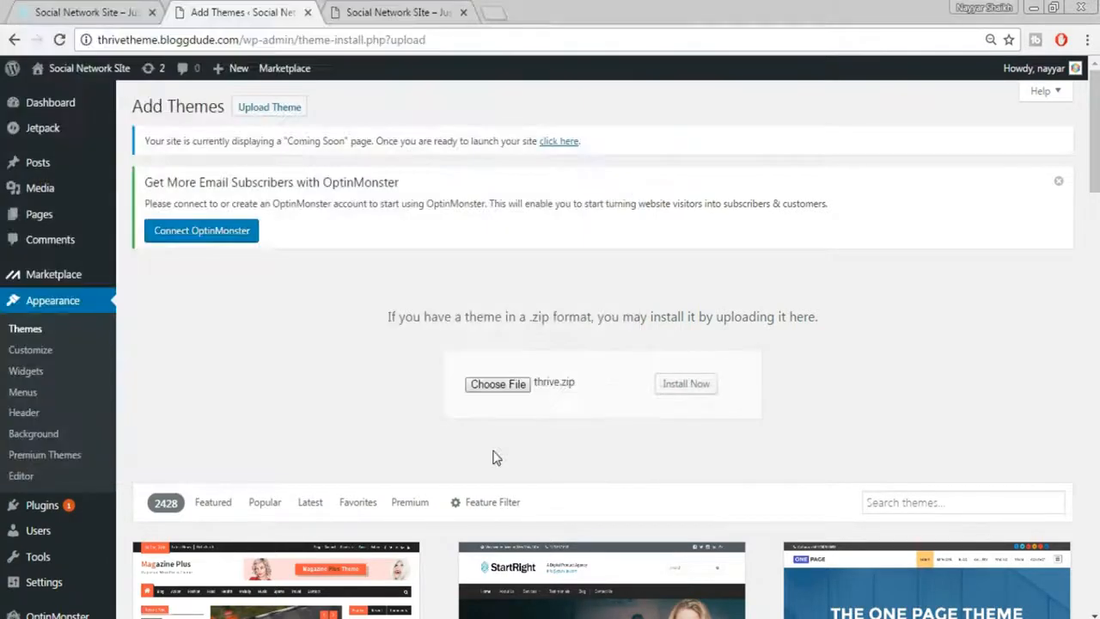
click(692, 388)
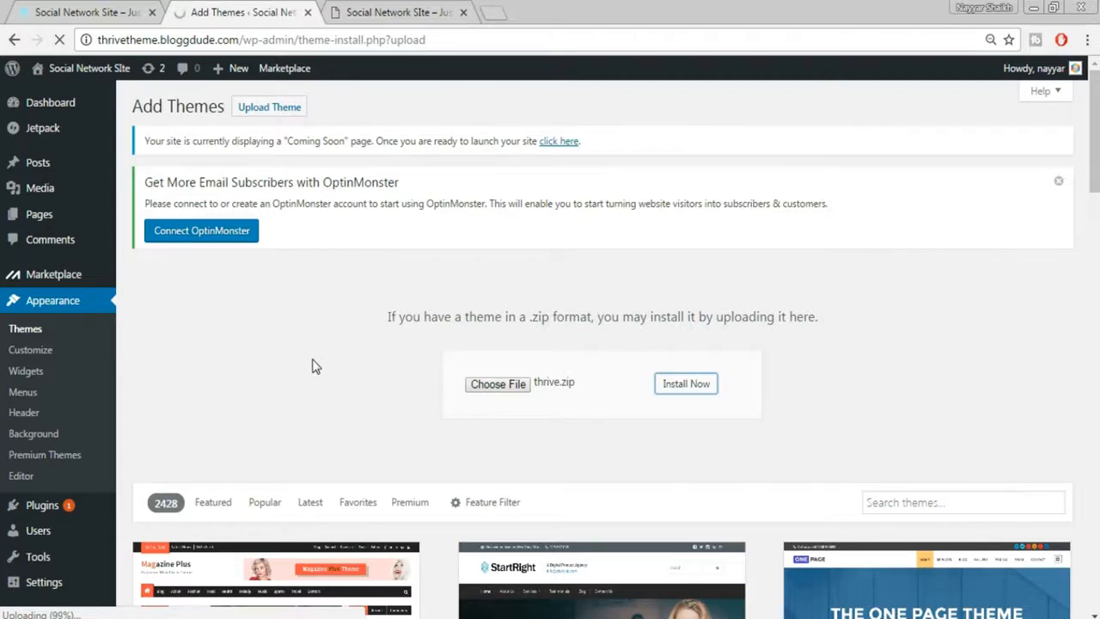
Look over the Thrive demo homepage on demo5.bloggdude.com, including its welcome text and featured content, while the theme installs
click(82, 12)
scroll(920, 364, down, 2)
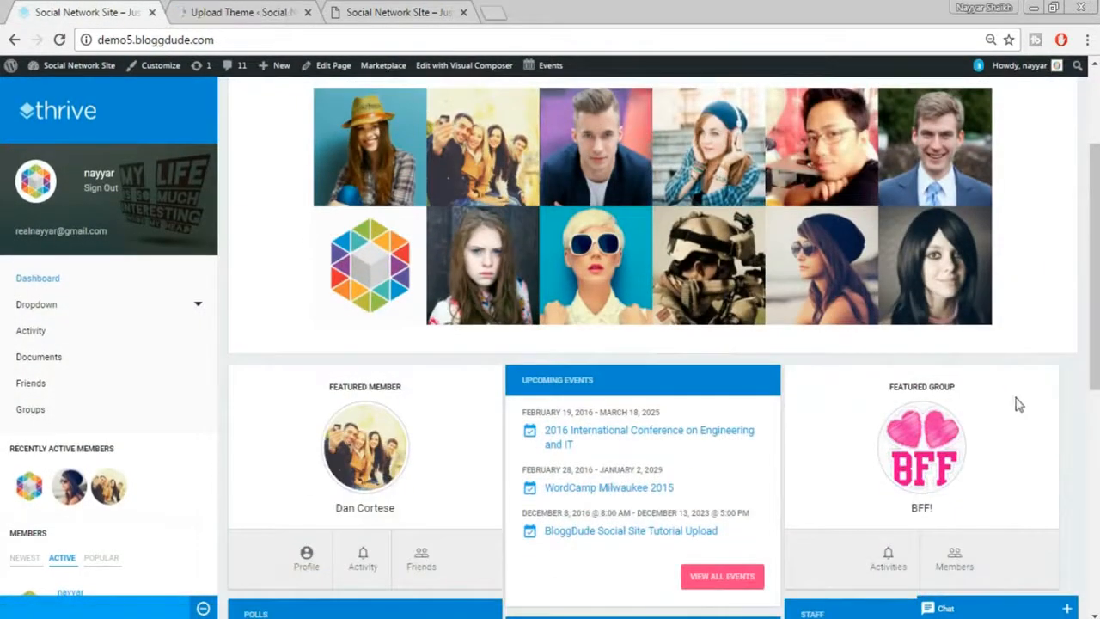
scroll(1032, 421, up, 2)
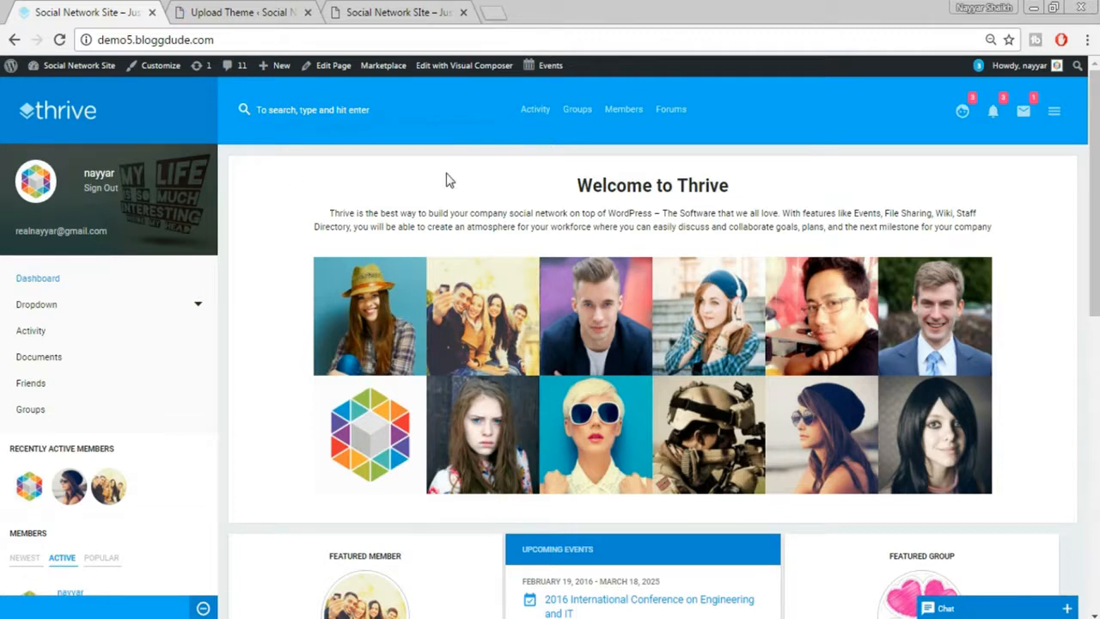
drag(577, 187, 991, 229)
click(841, 226)
drag(581, 185, 1006, 232)
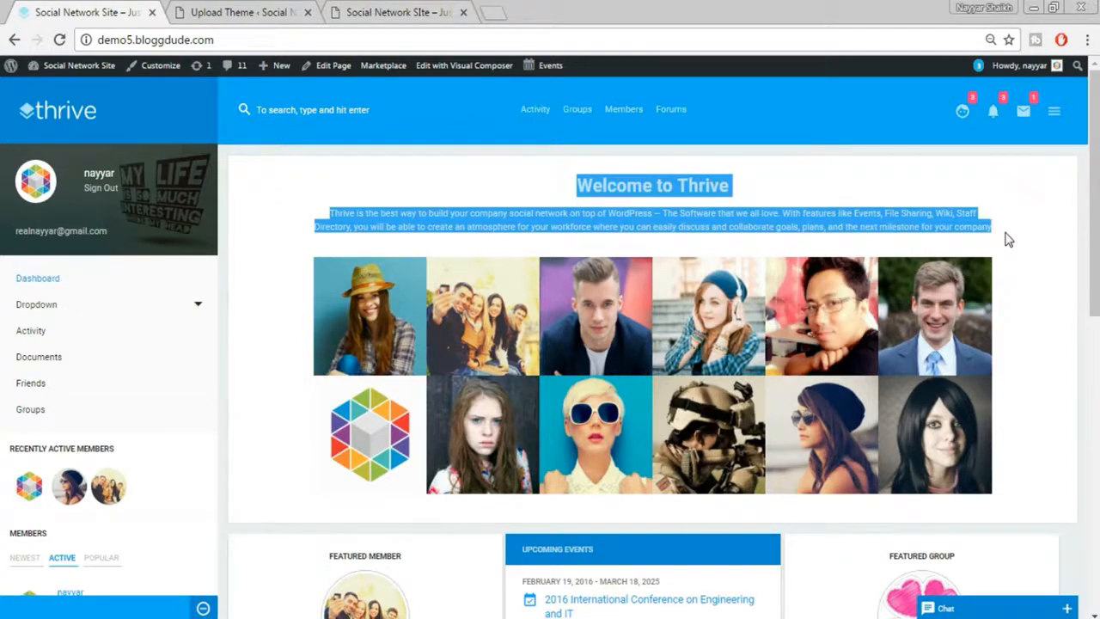
click(960, 218)
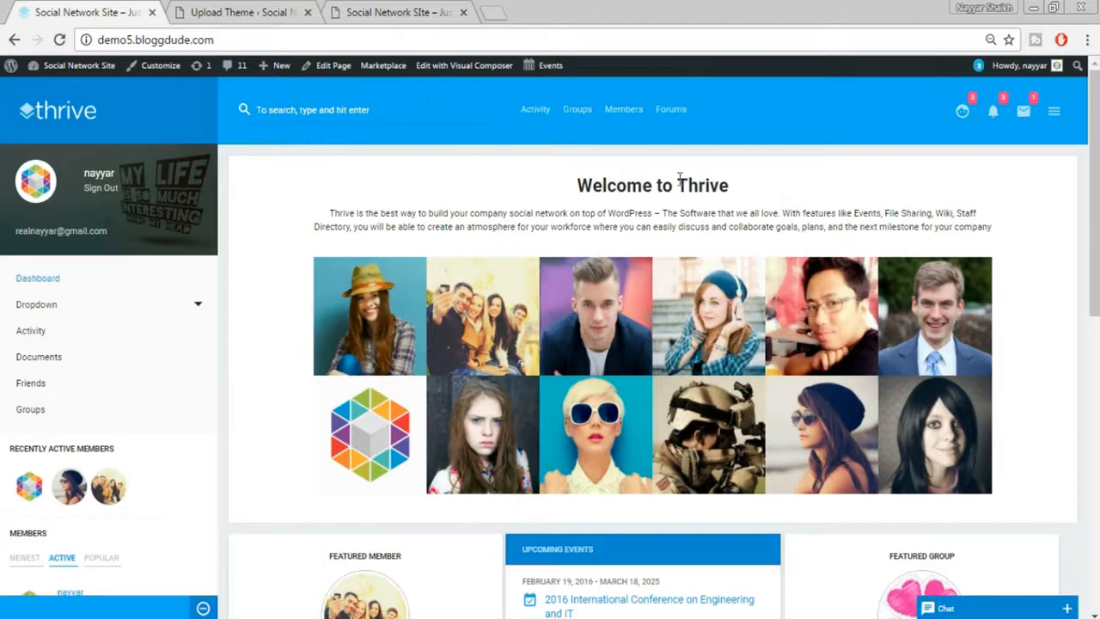
Return to the theme installation page, activate the Thrive theme and check the installed themes list
click(275, 12)
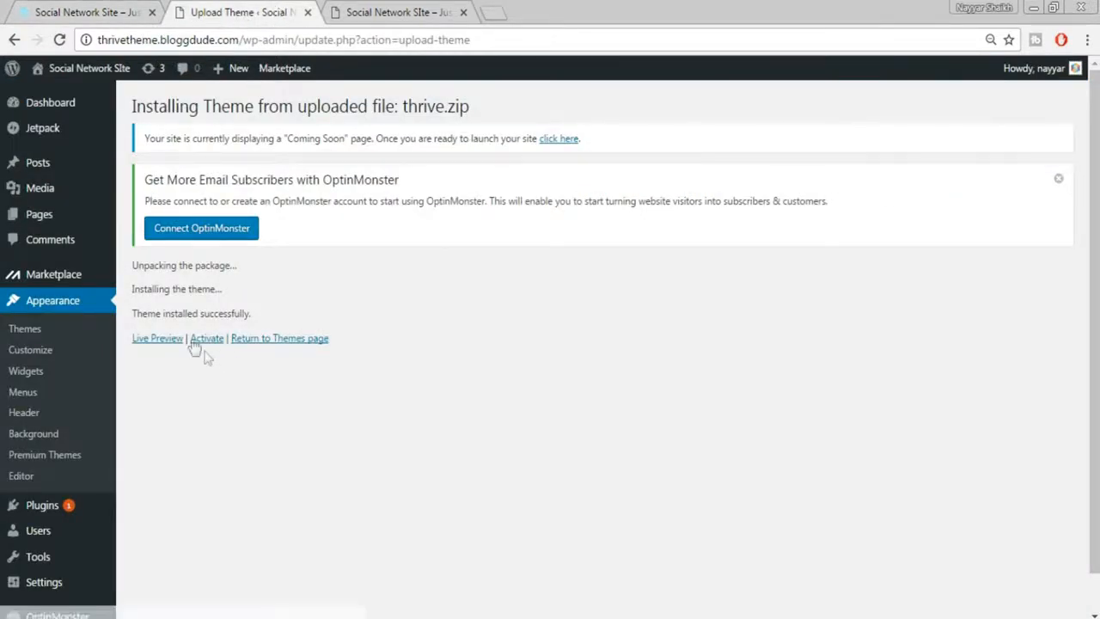
drag(133, 292, 255, 302)
click(258, 306)
drag(133, 314, 283, 305)
click(283, 311)
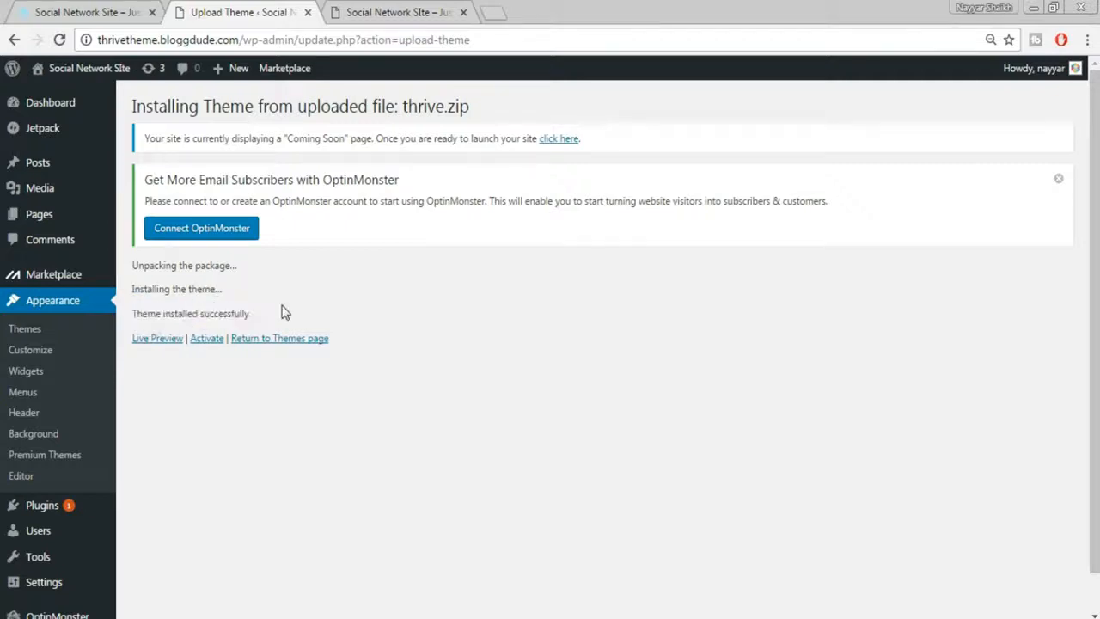
click(206, 340)
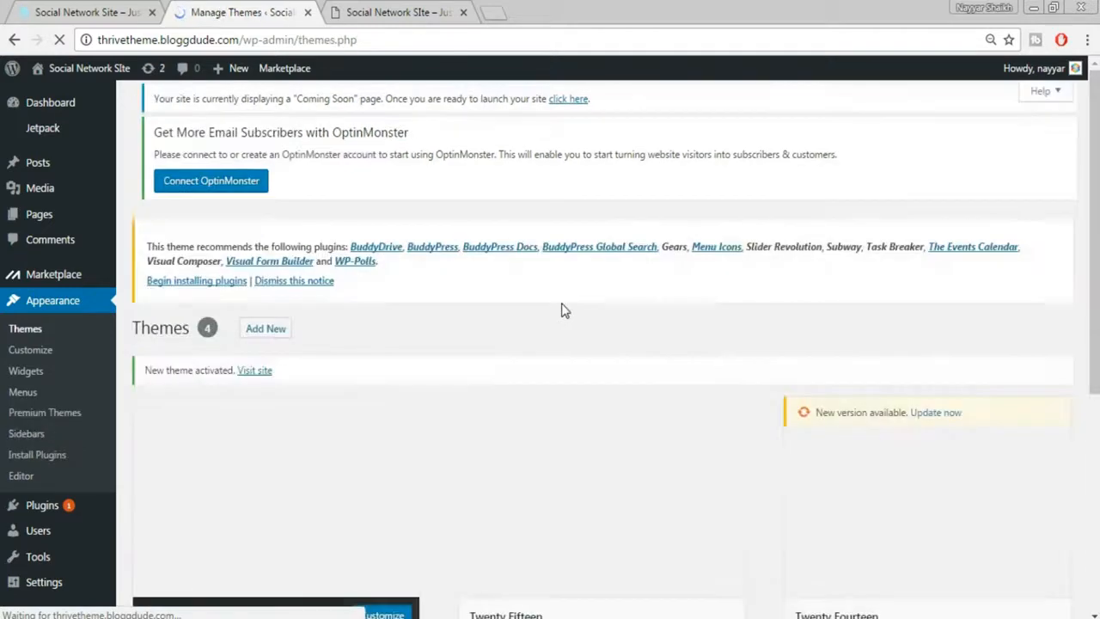
scroll(564, 310, down, 1)
scroll(564, 310, down, 2)
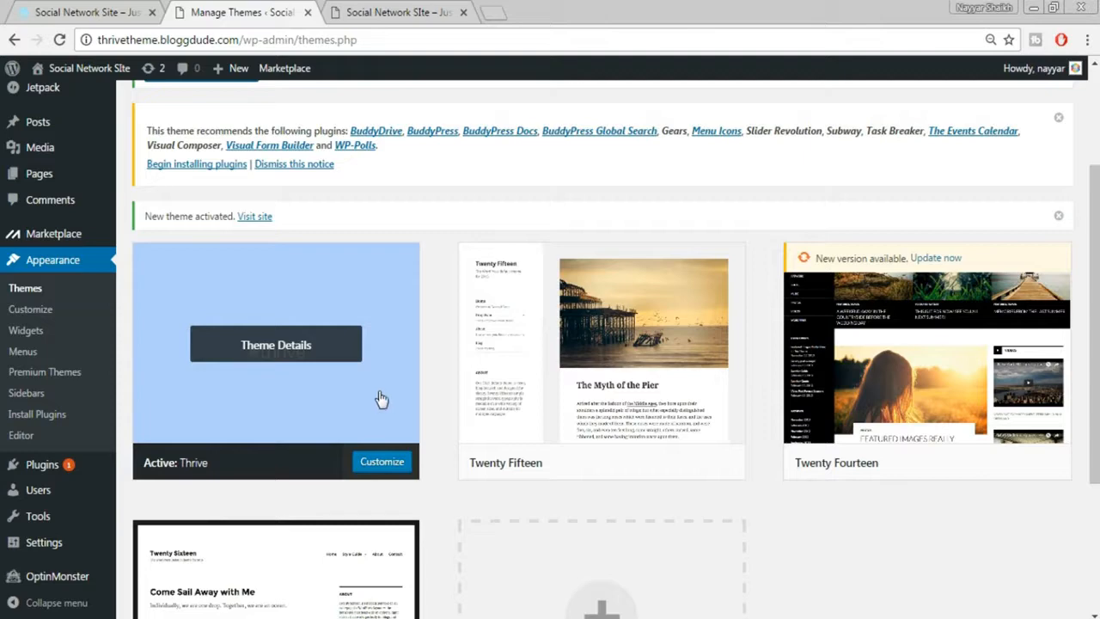
Reload the thrivetheme.bloggdude.com front page with the Thrive theme active and compare it with the demo homepage
click(404, 12)
click(410, 41)
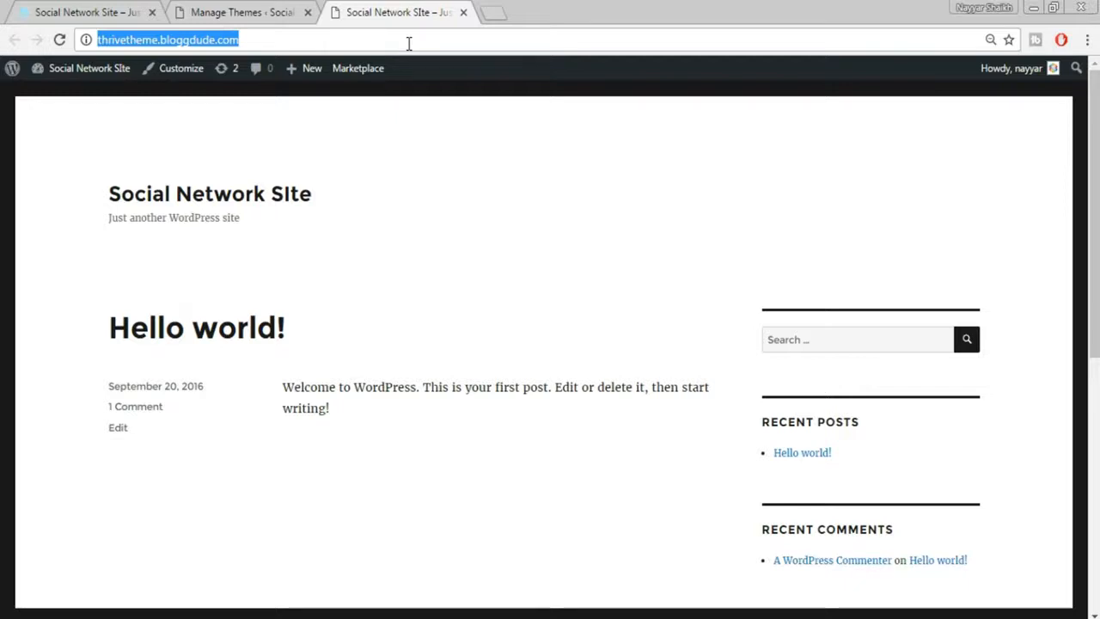
key(Return)
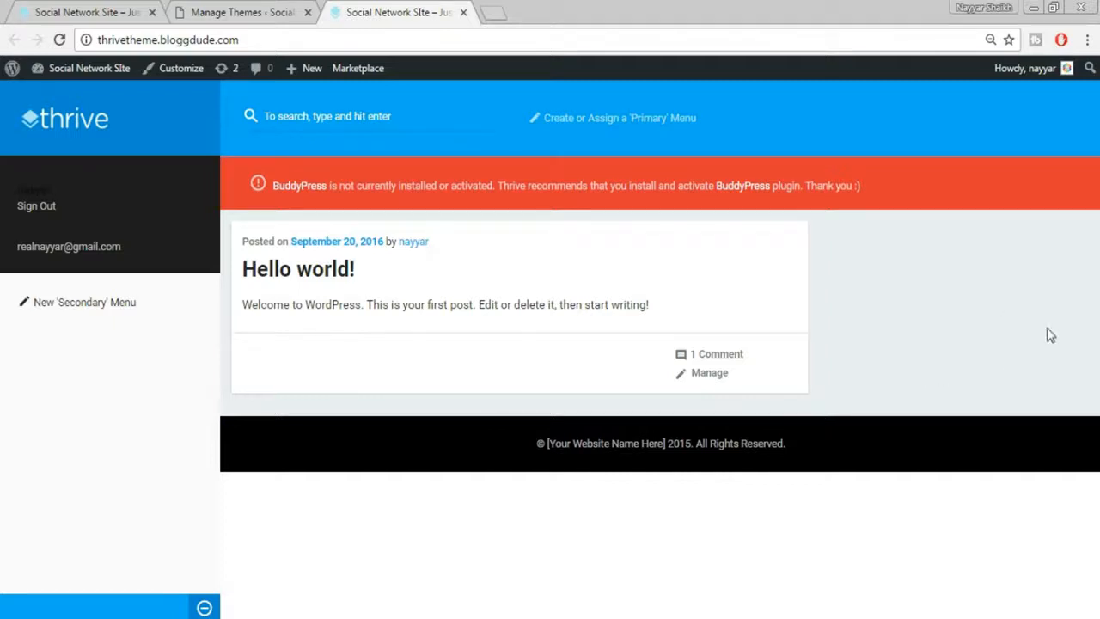
click(95, 12)
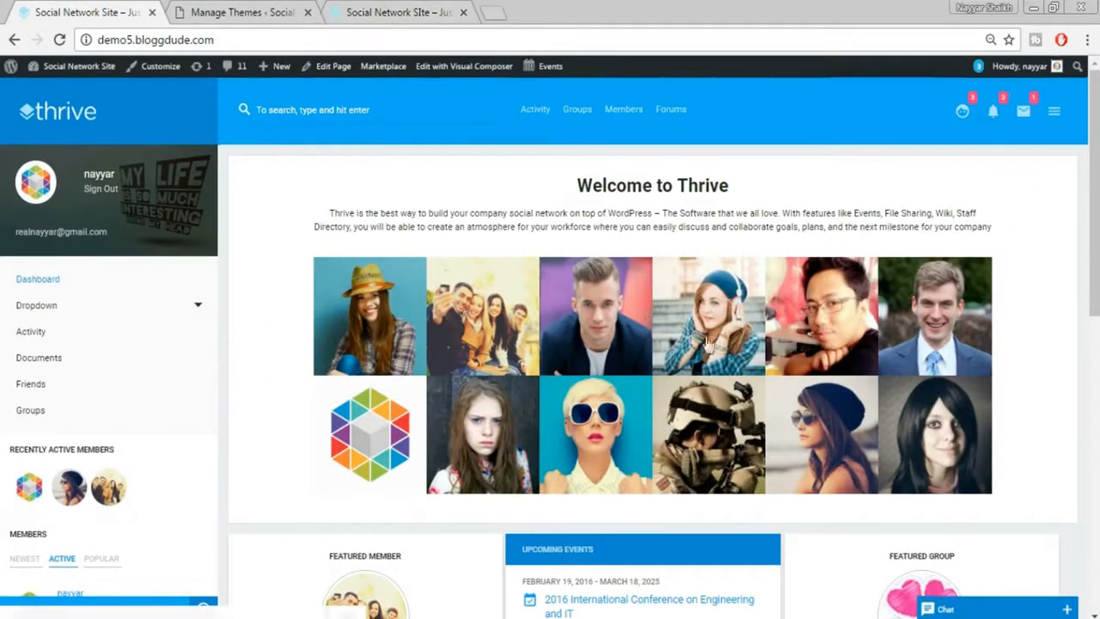
From the Themes page's recommended plugins notice, bulk-install all the plugins listed for the Thrive theme
click(240, 12)
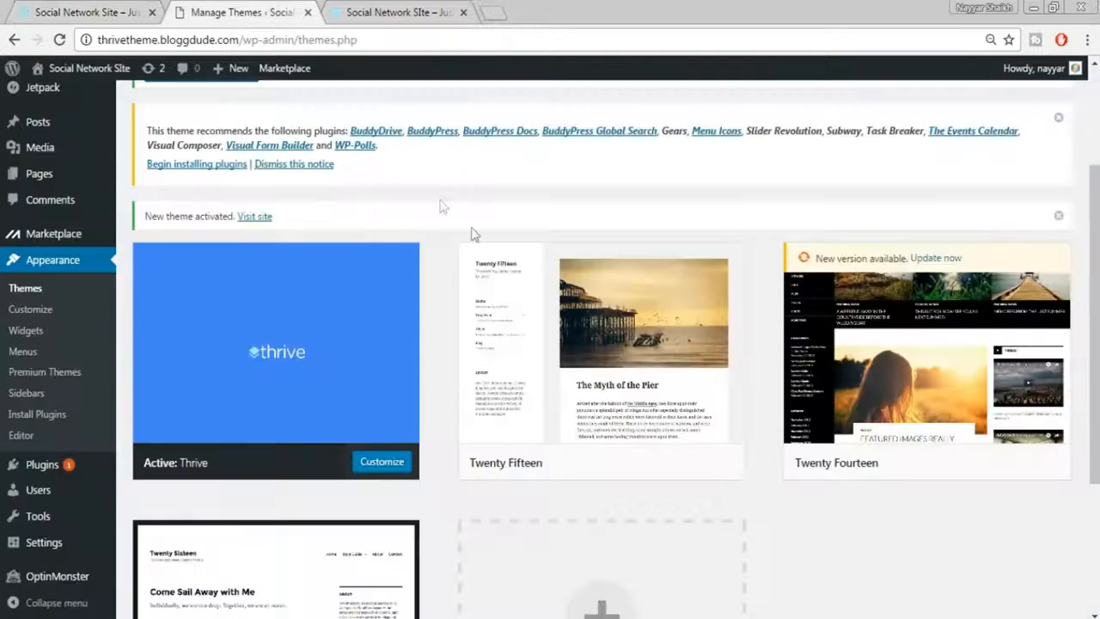
scroll(441, 208, up, 3)
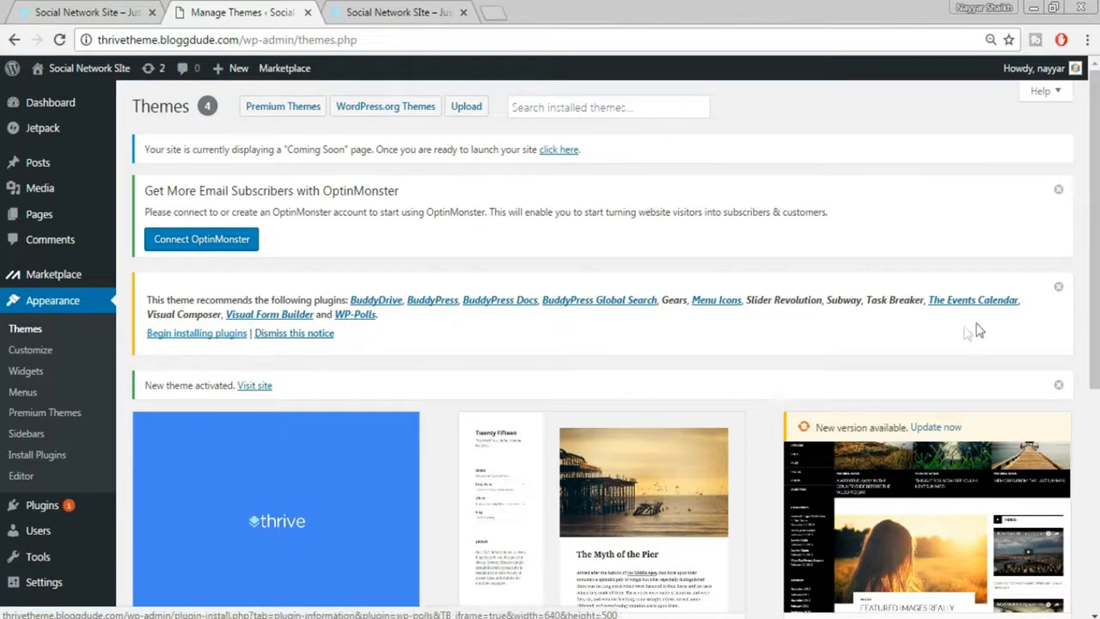
click(198, 341)
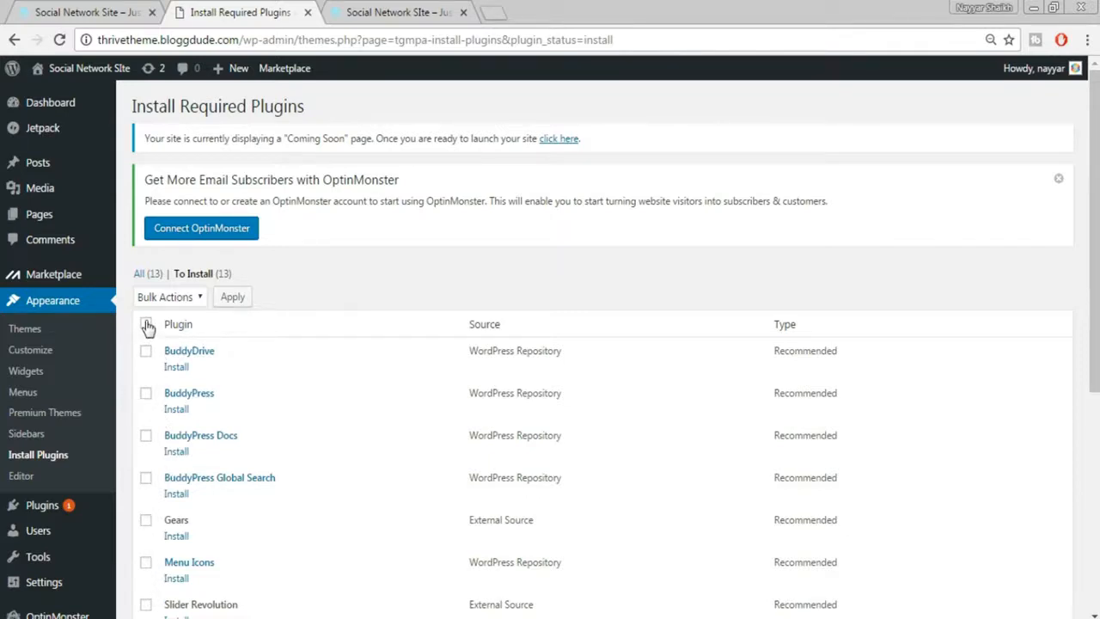
click(147, 325)
click(182, 301)
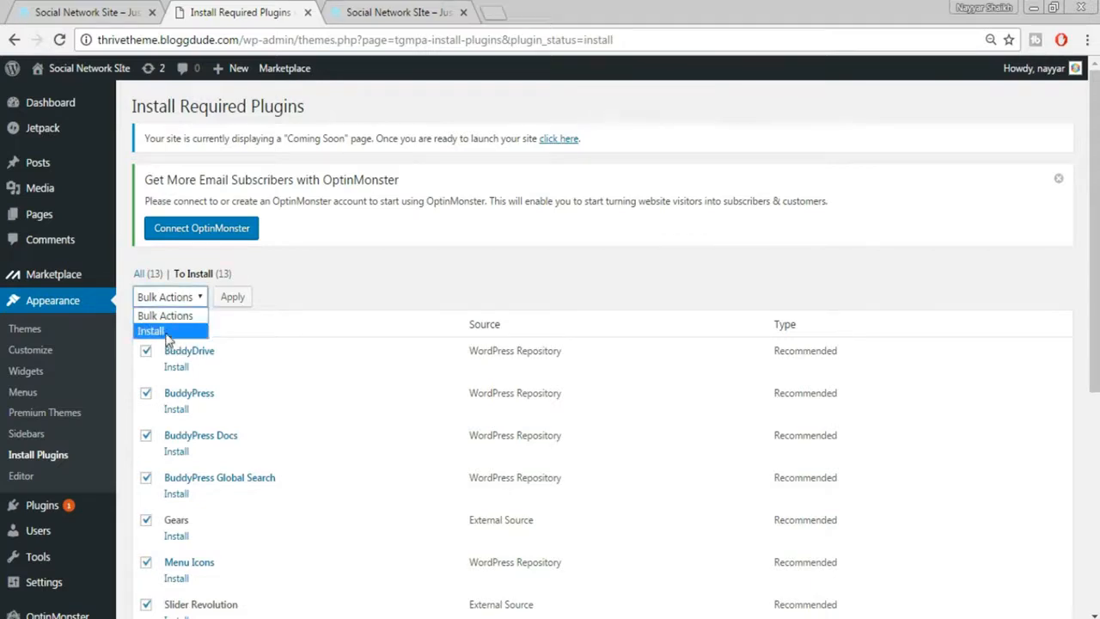
click(167, 333)
click(233, 301)
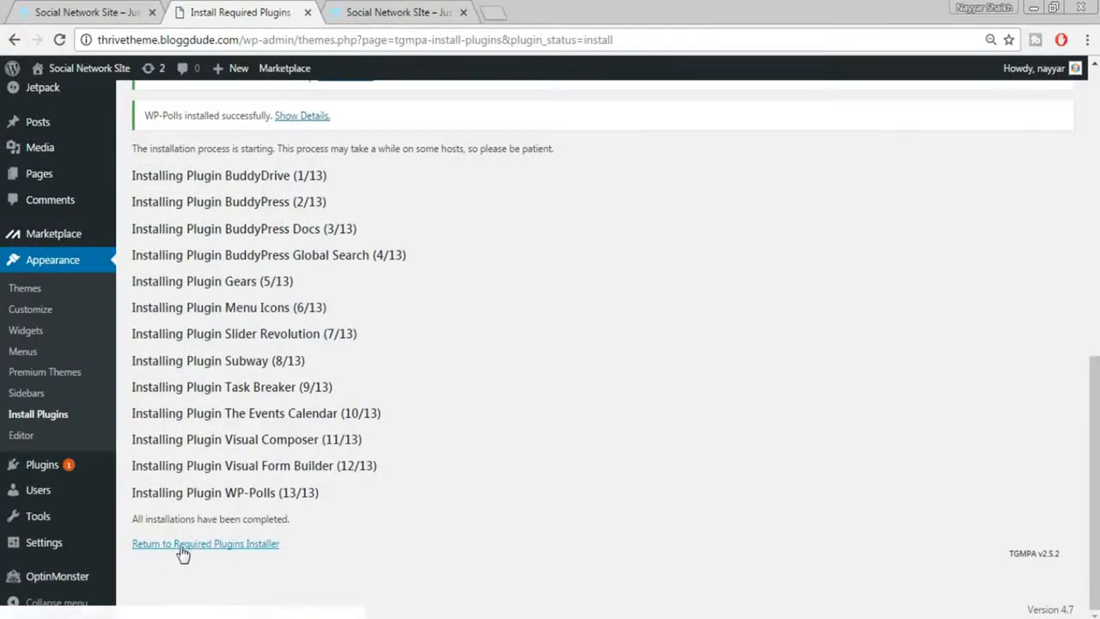
Return to the required plugins installer and bulk-activate all the recommended Thrive plugins
click(230, 546)
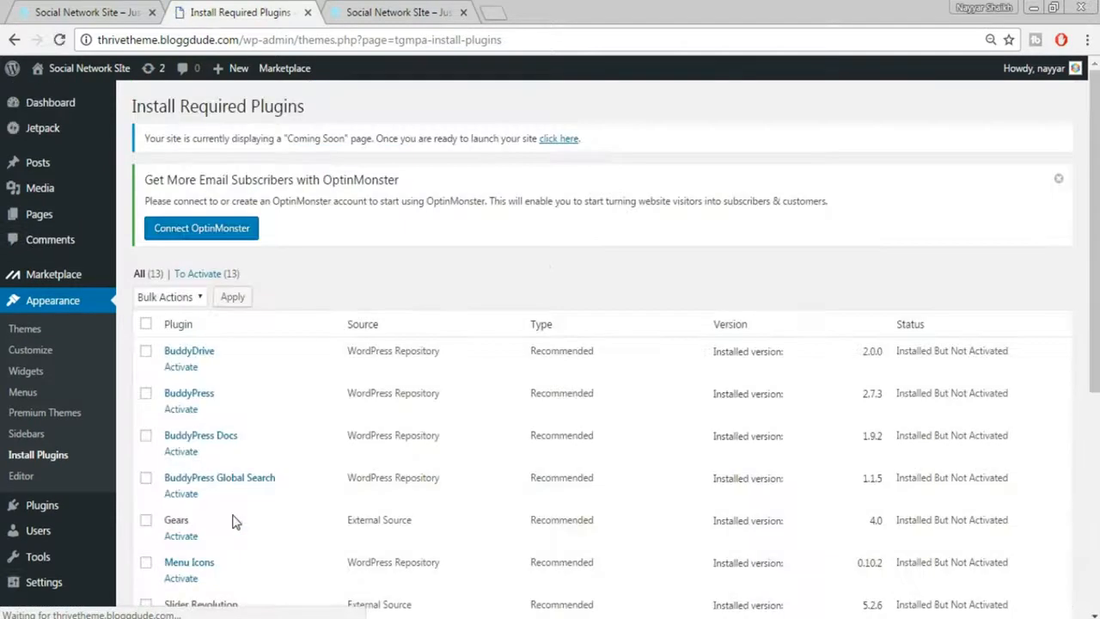
click(147, 328)
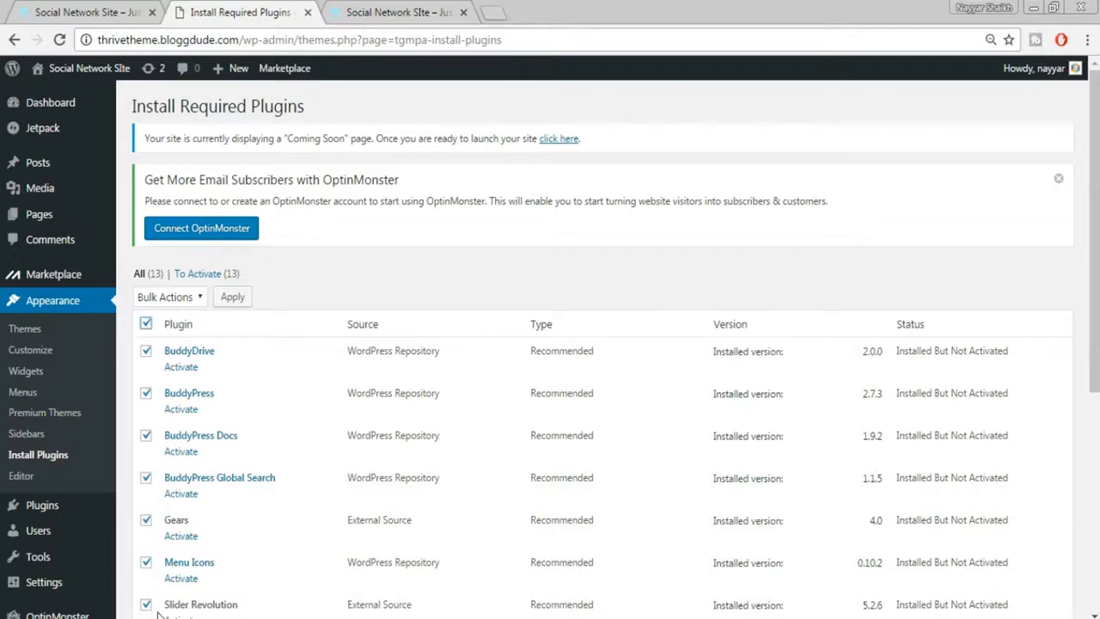
click(183, 296)
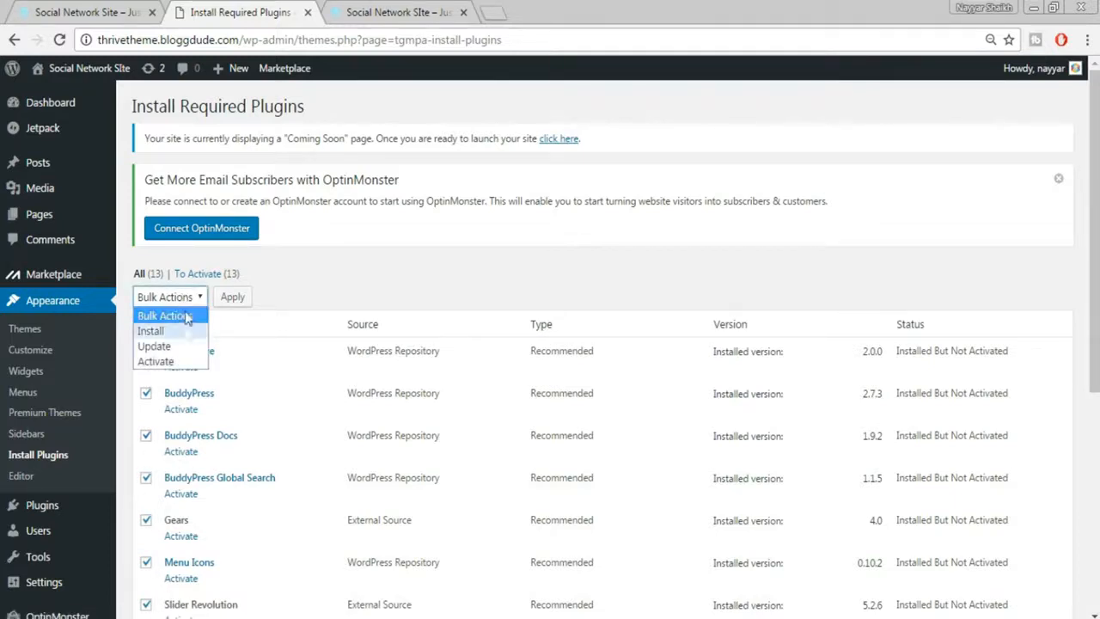
click(168, 363)
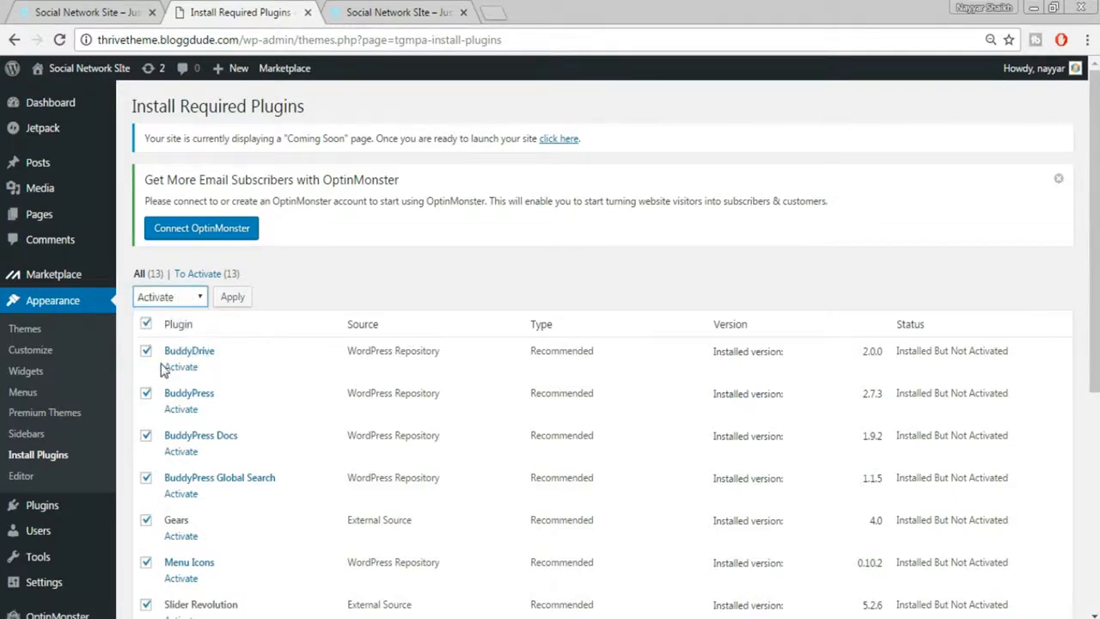
click(231, 298)
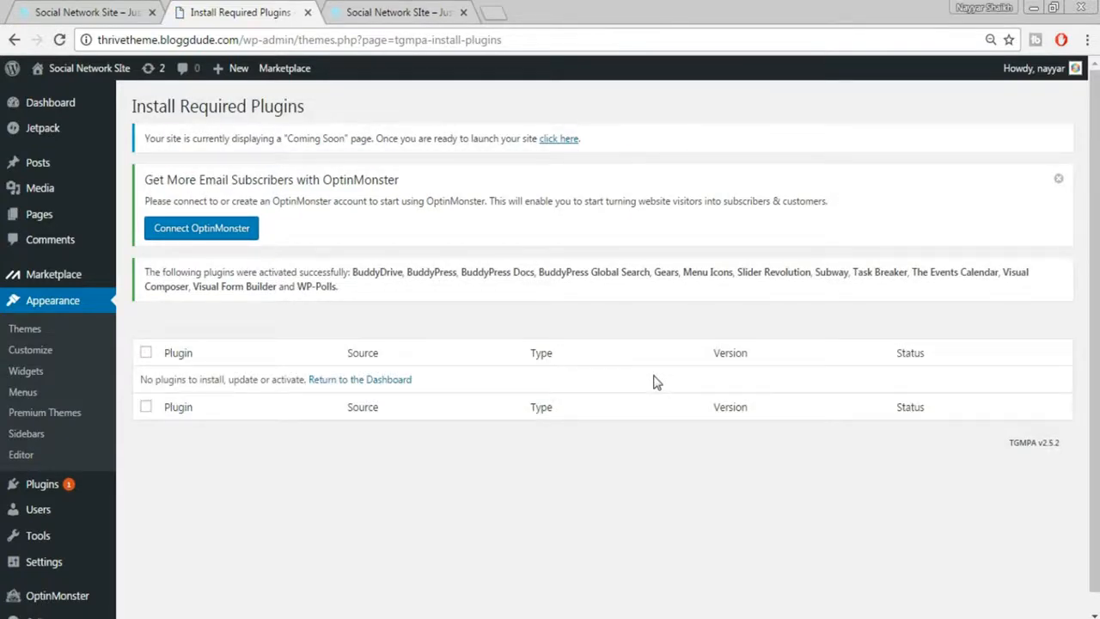
Install the WordPress importer from the site's import tools and run it
click(62, 103)
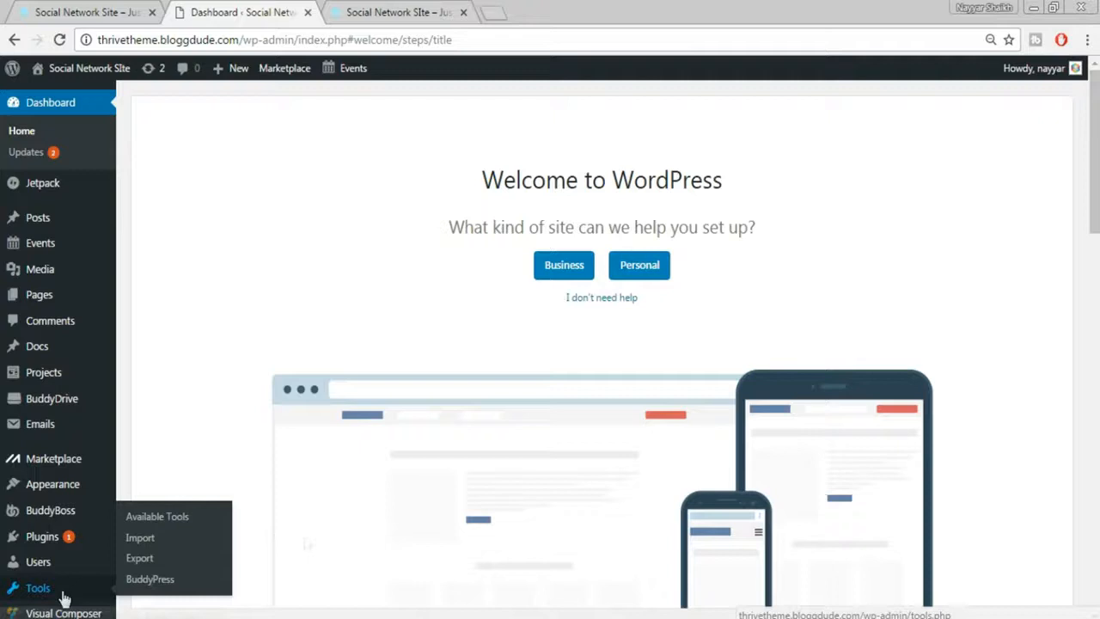
drag(1097, 224, 1096, 331)
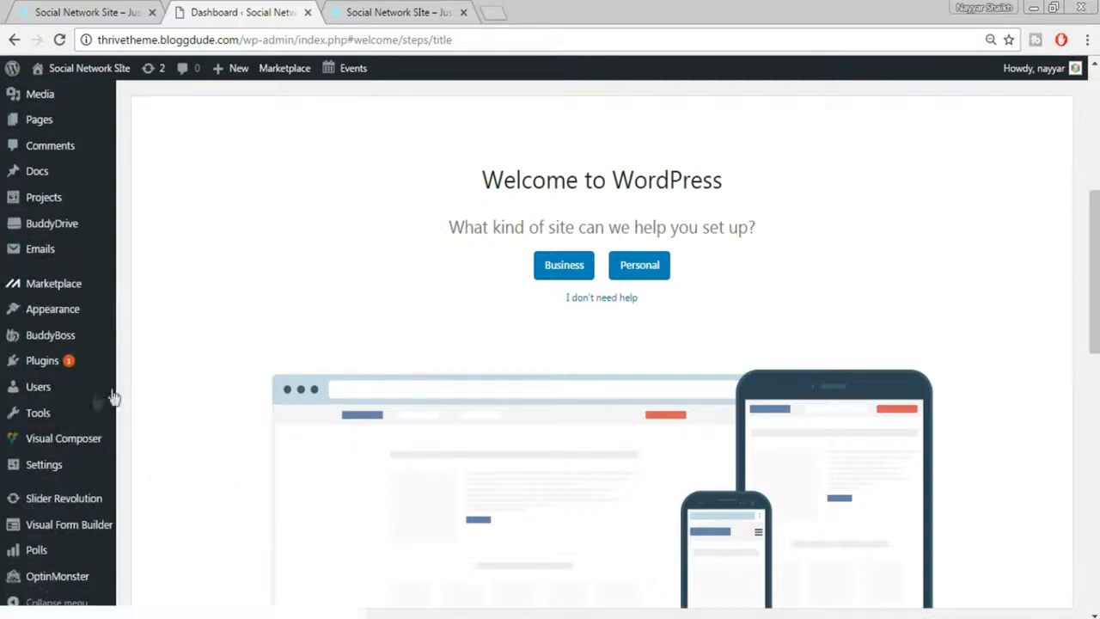
mouse_move(32, 421)
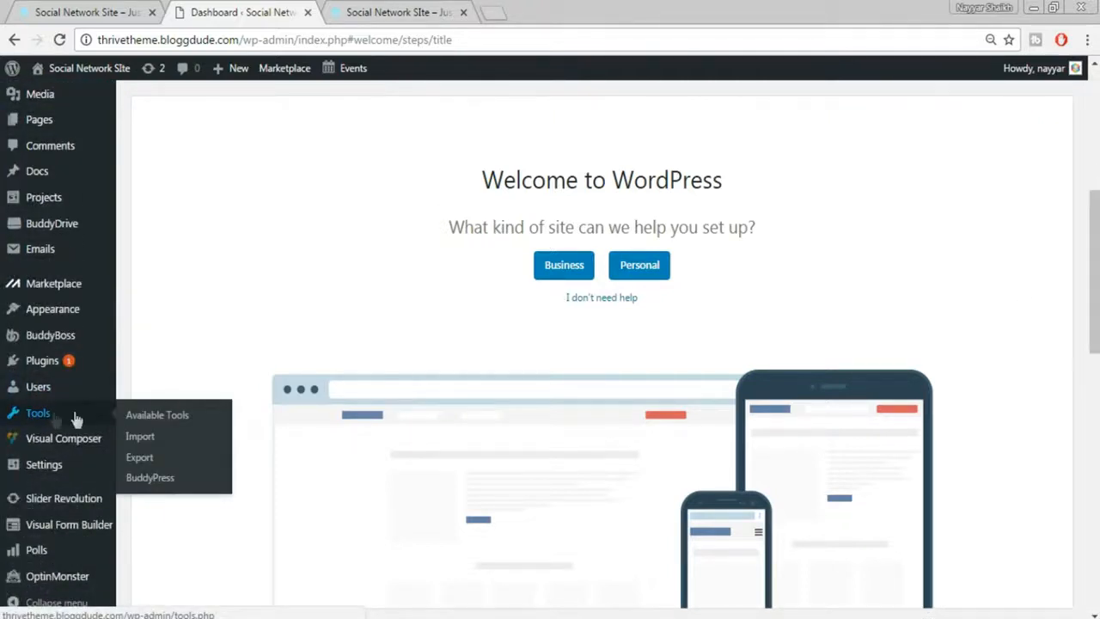
click(138, 442)
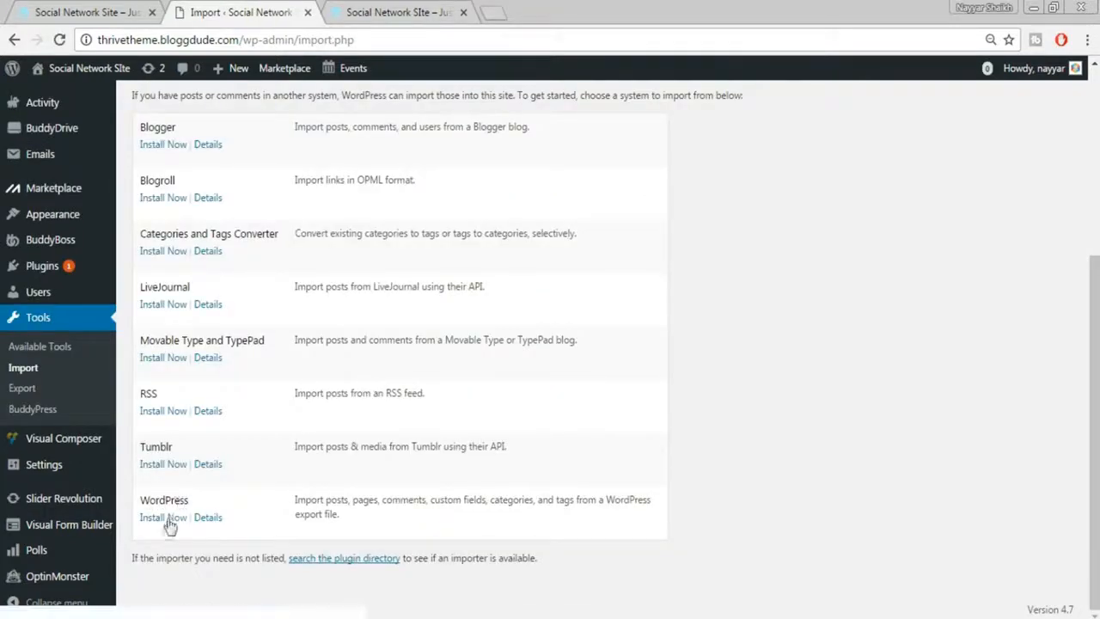
click(161, 518)
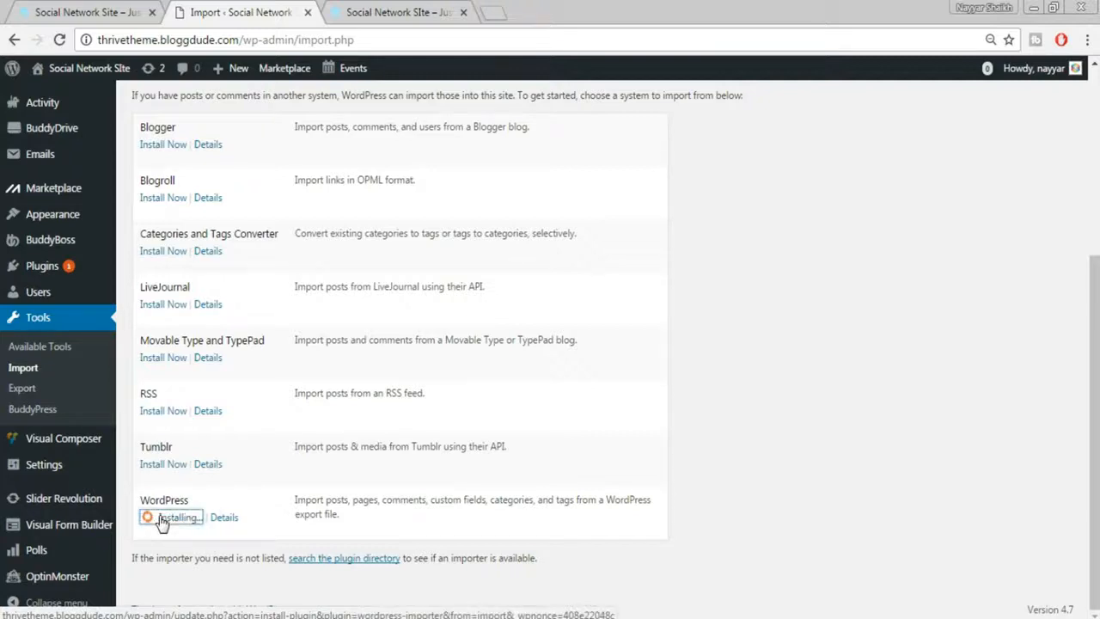
click(167, 518)
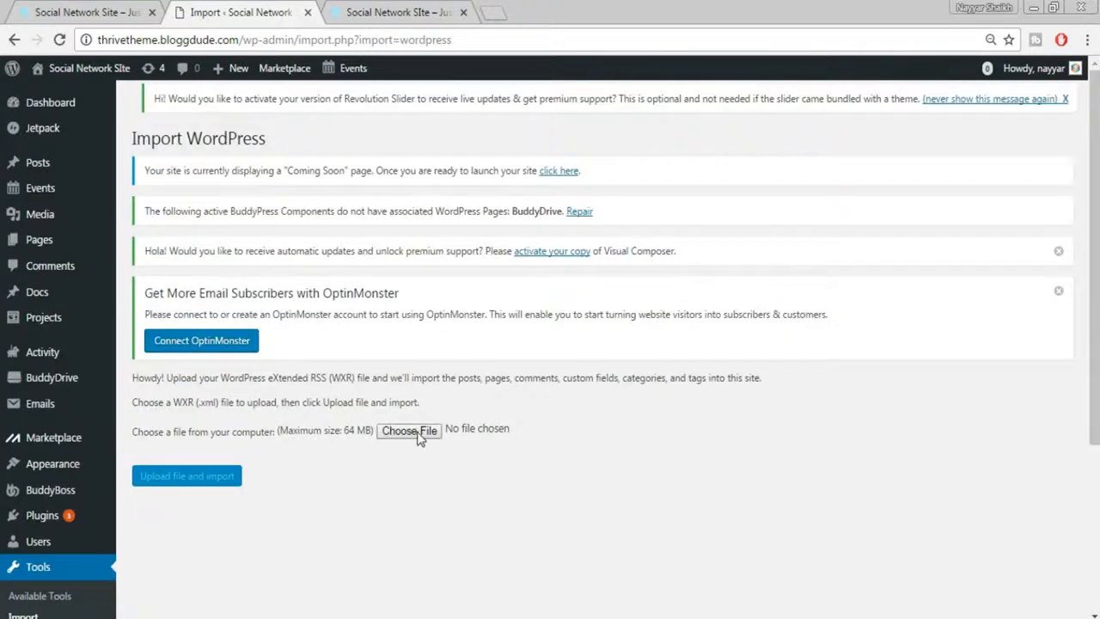
Upload demo-import.xml from the default folder inside the Thrive 1.8.6 package's Resources folder to the WordPress importer
click(410, 431)
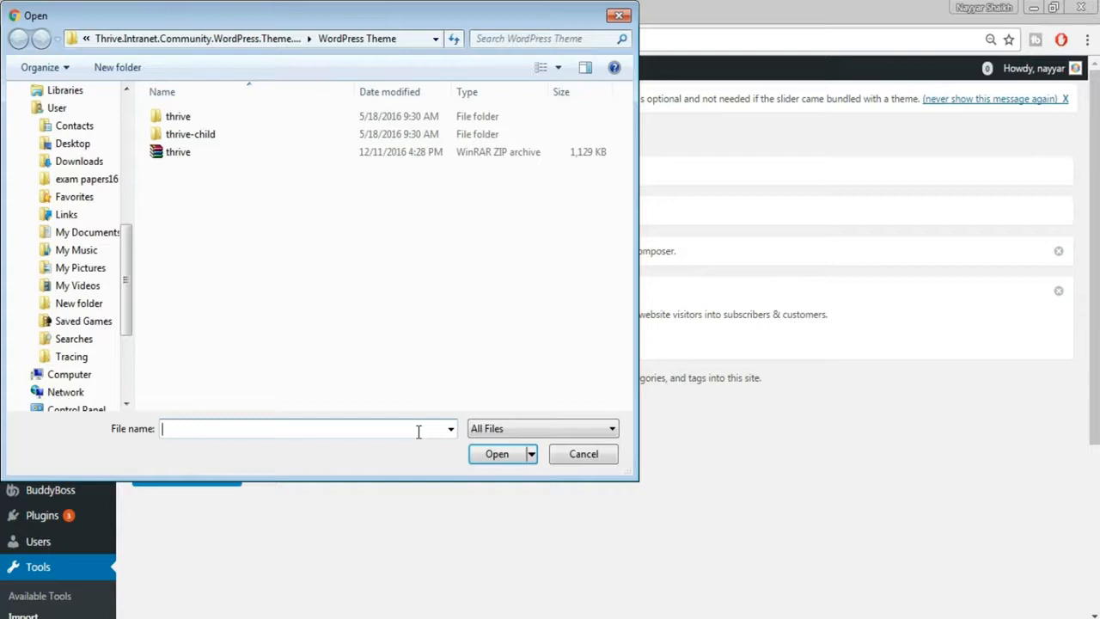
click(137, 39)
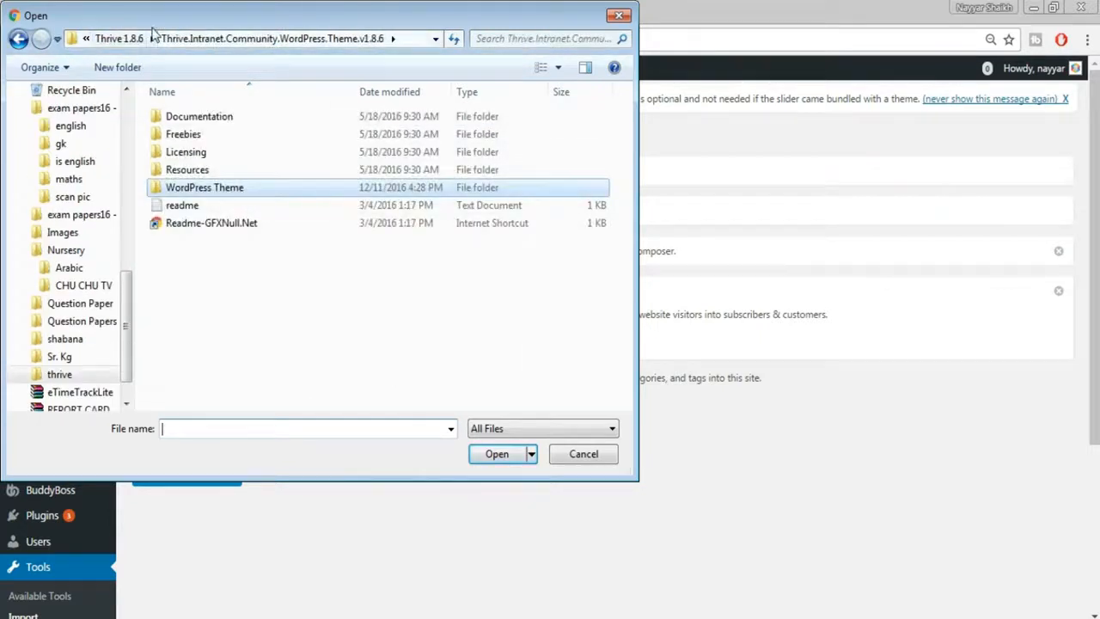
click(120, 38)
click(108, 38)
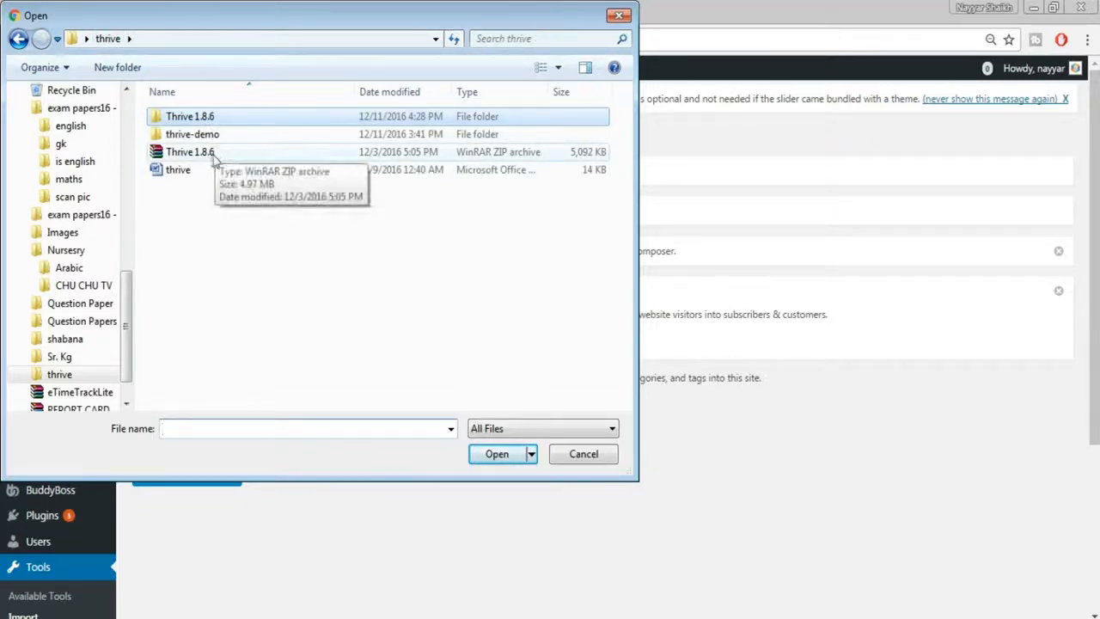
click(214, 156)
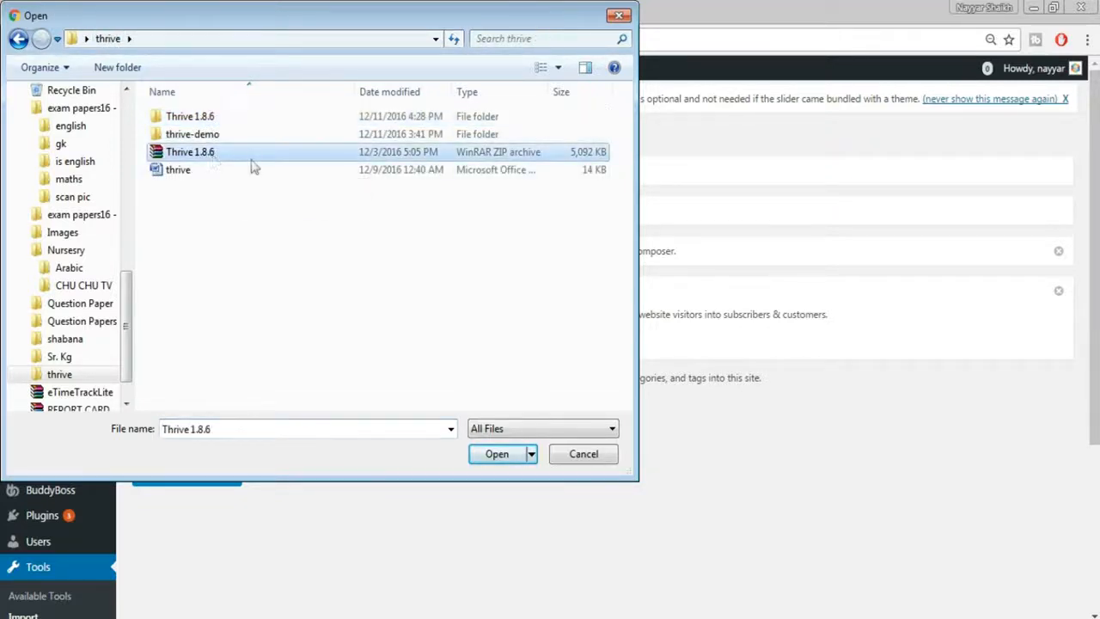
double_click(205, 120)
double_click(205, 120)
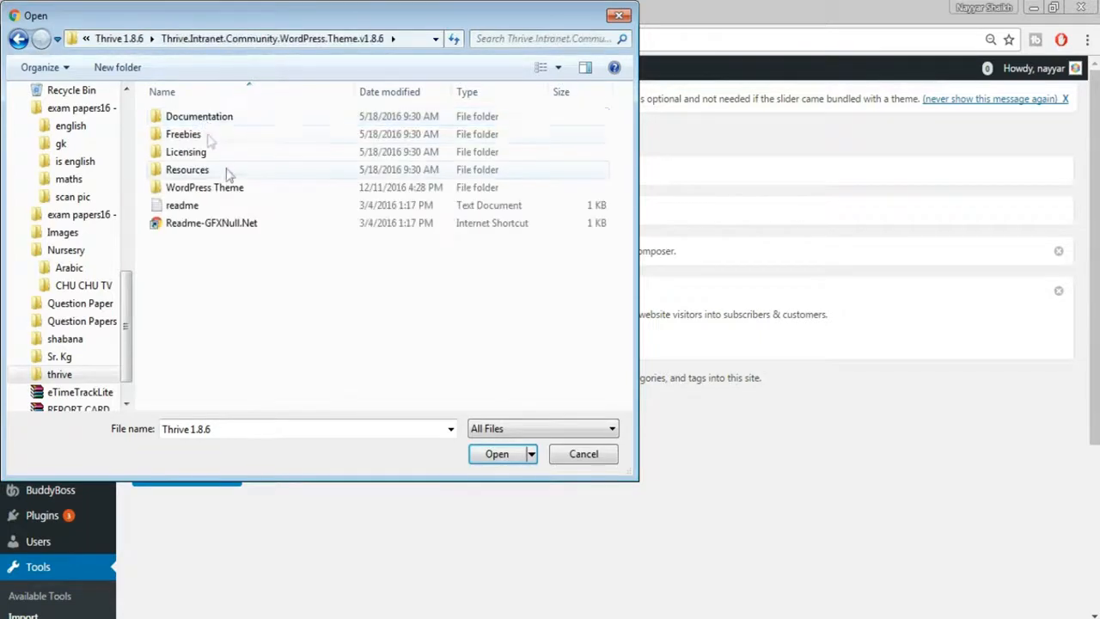
double_click(218, 171)
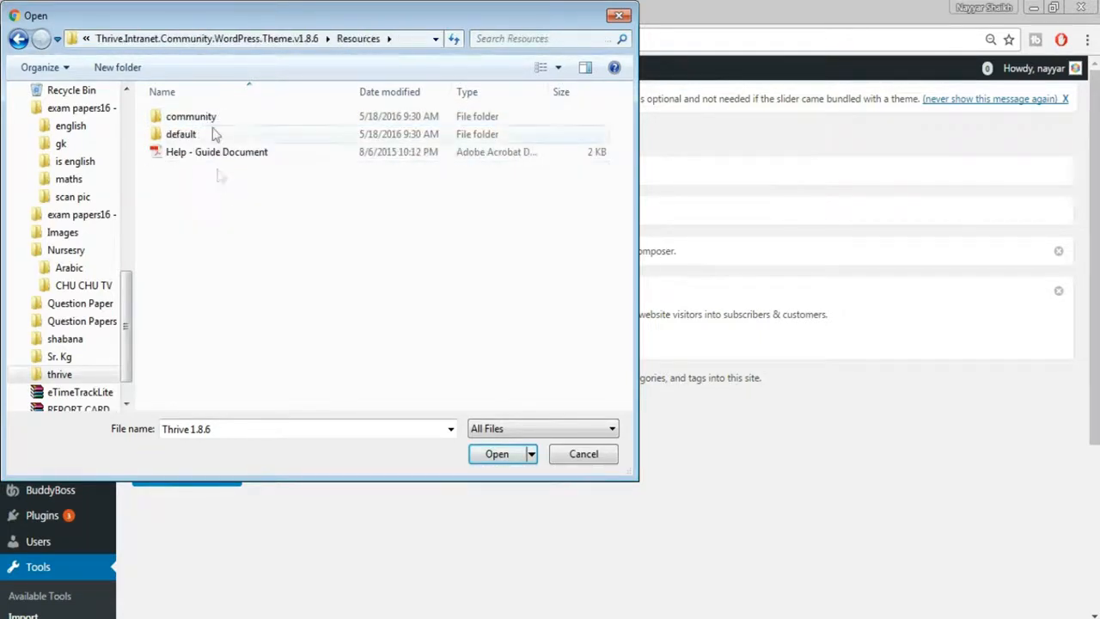
double_click(216, 136)
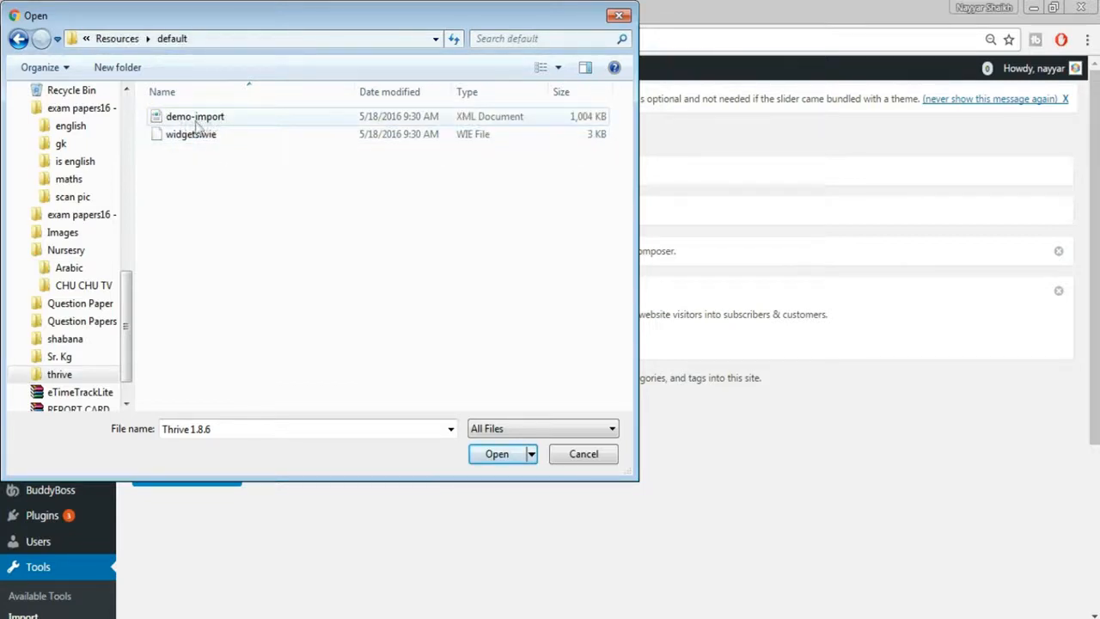
click(213, 120)
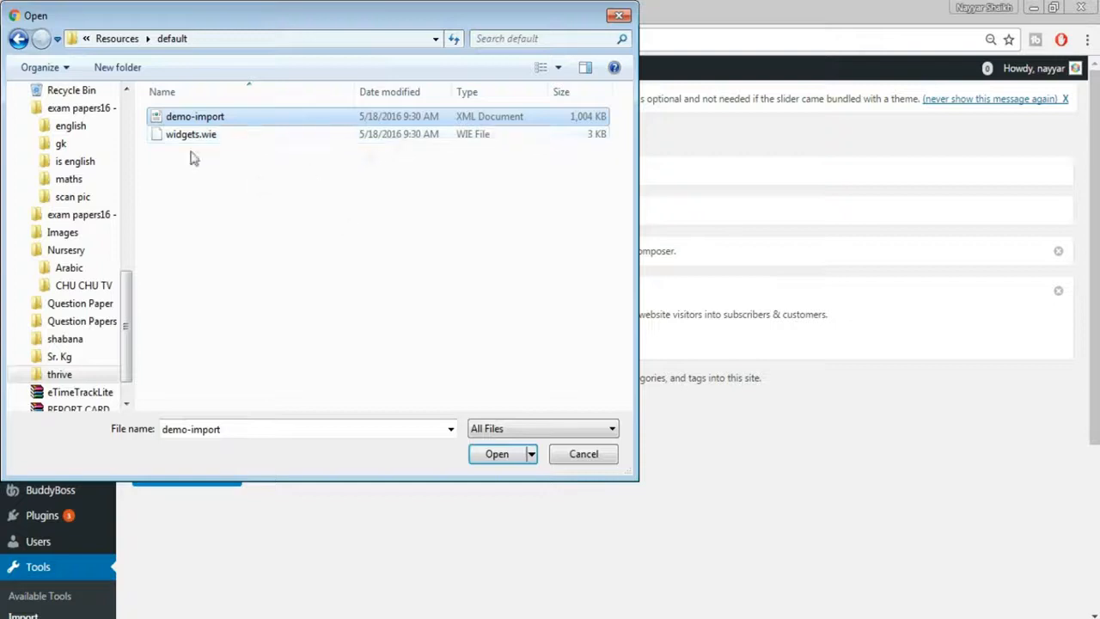
click(499, 455)
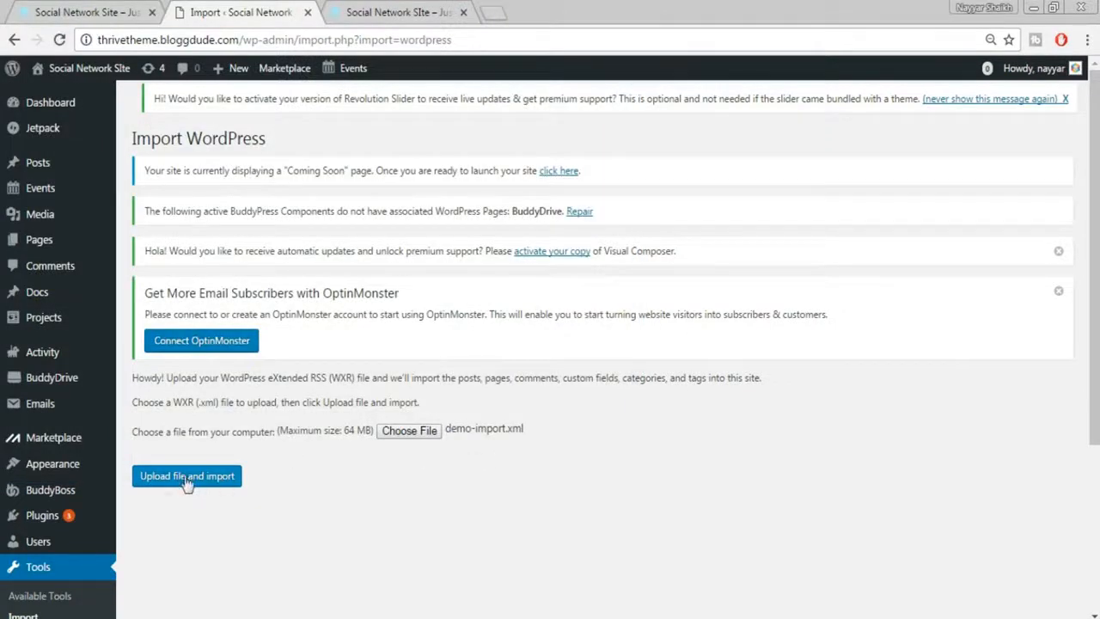
click(187, 478)
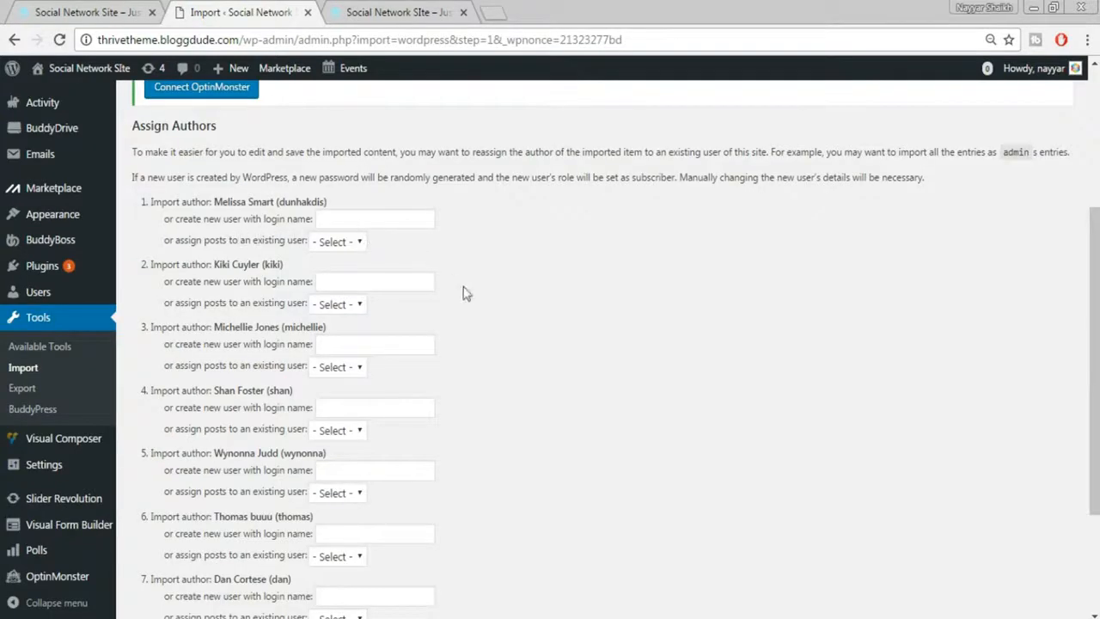
Run the demo content import with file attachments downloaded, keeping the author assignments blank, and return to the dashboard
scroll(464, 292, down, 3)
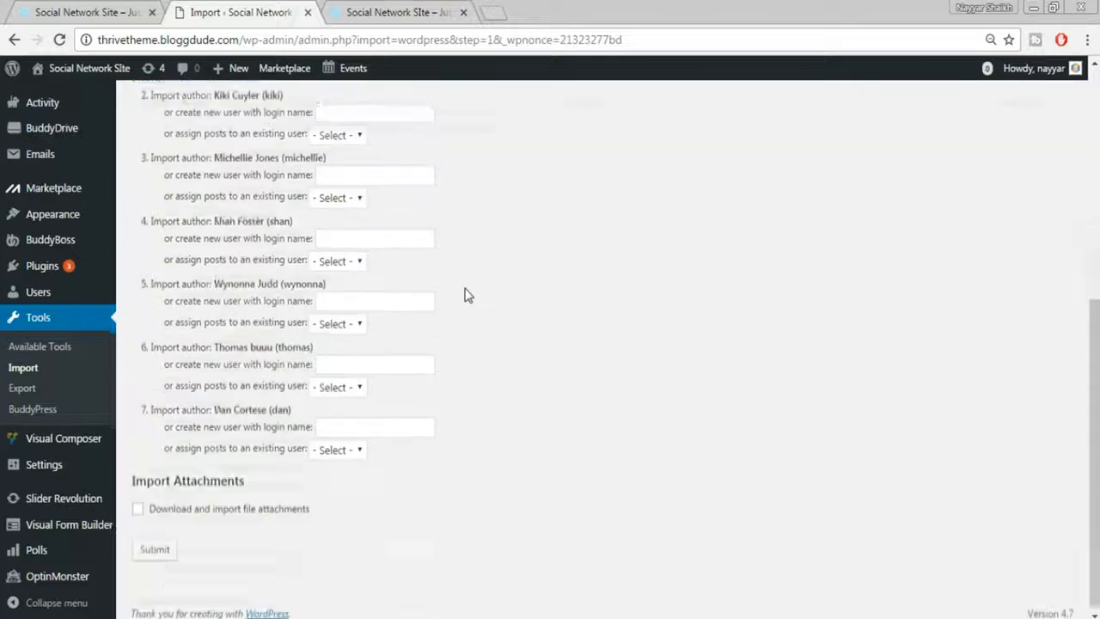
click(139, 508)
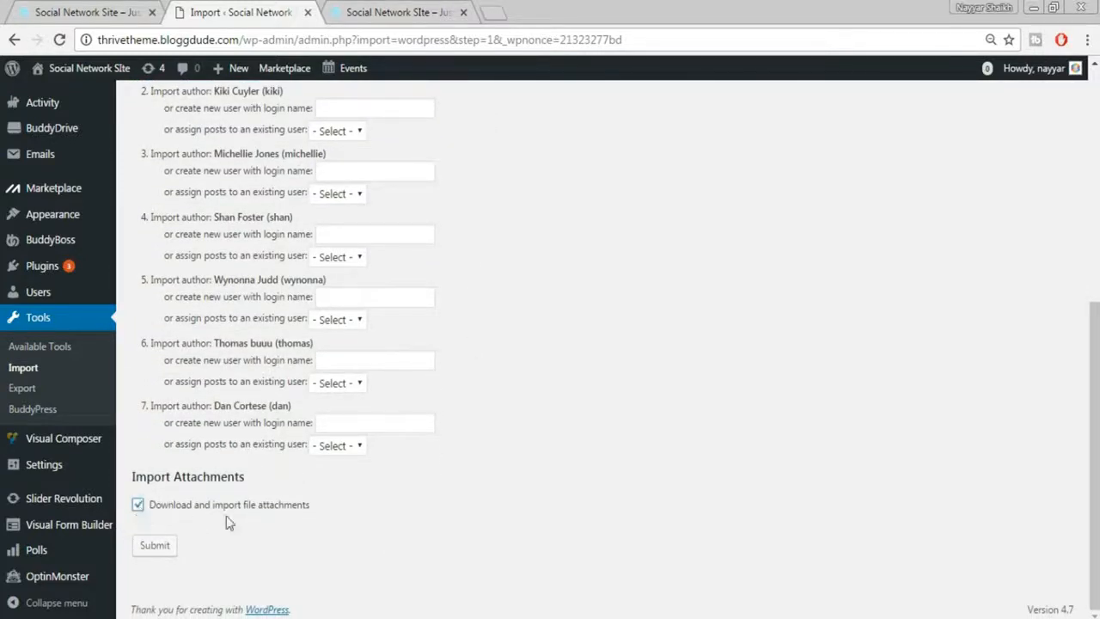
click(157, 547)
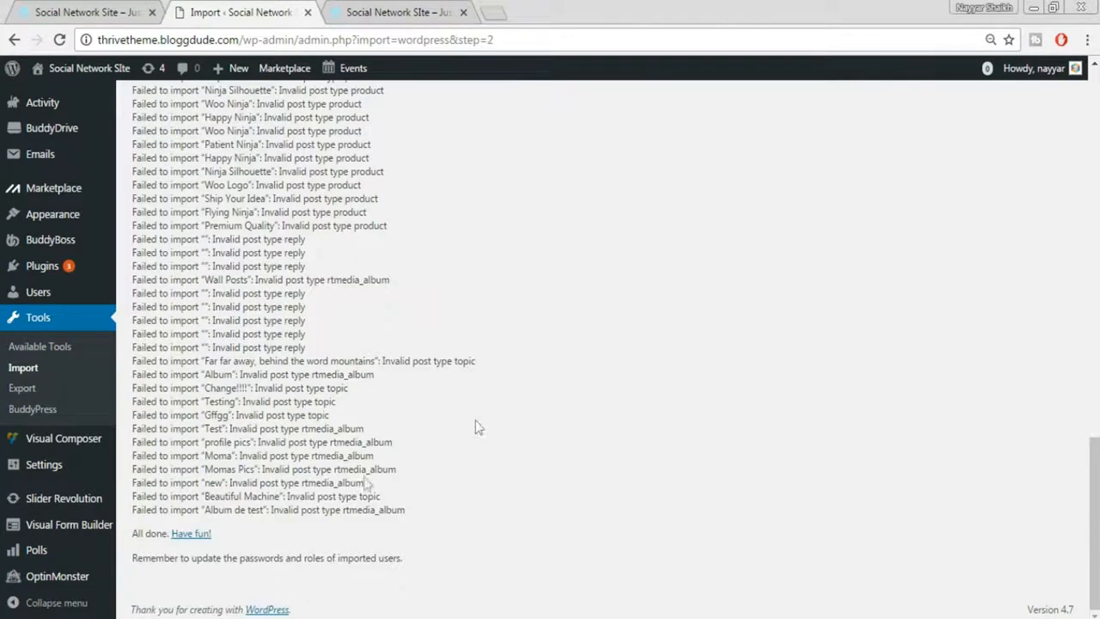
click(190, 534)
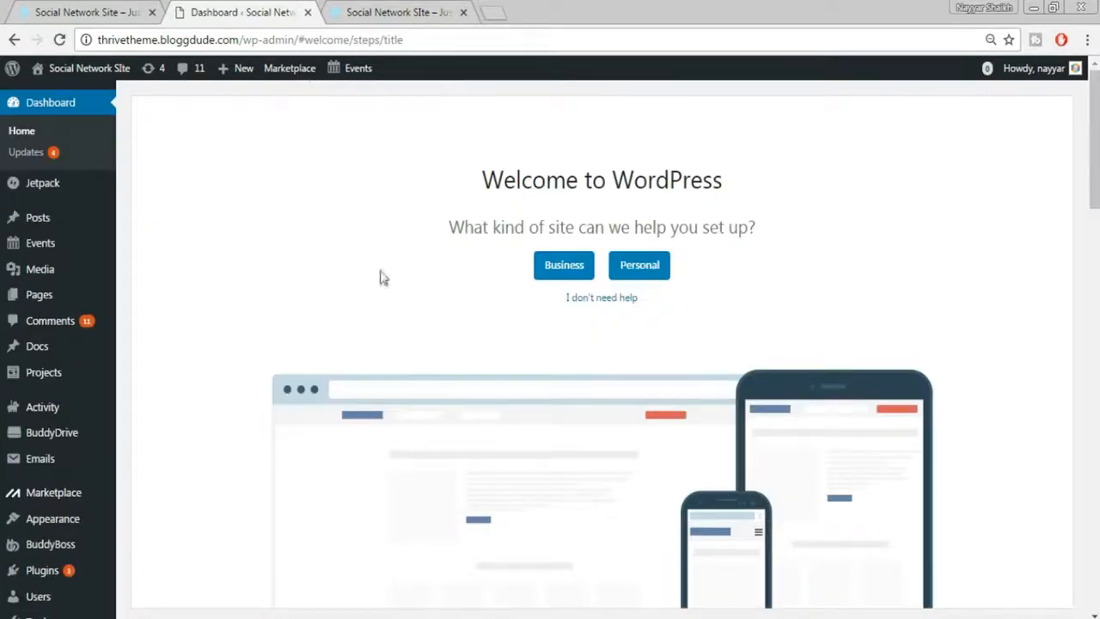
Set the site's tagline to "Facebook" in the General settings and save the changes
scroll(86, 405, down, 3)
mouse_move(84, 475)
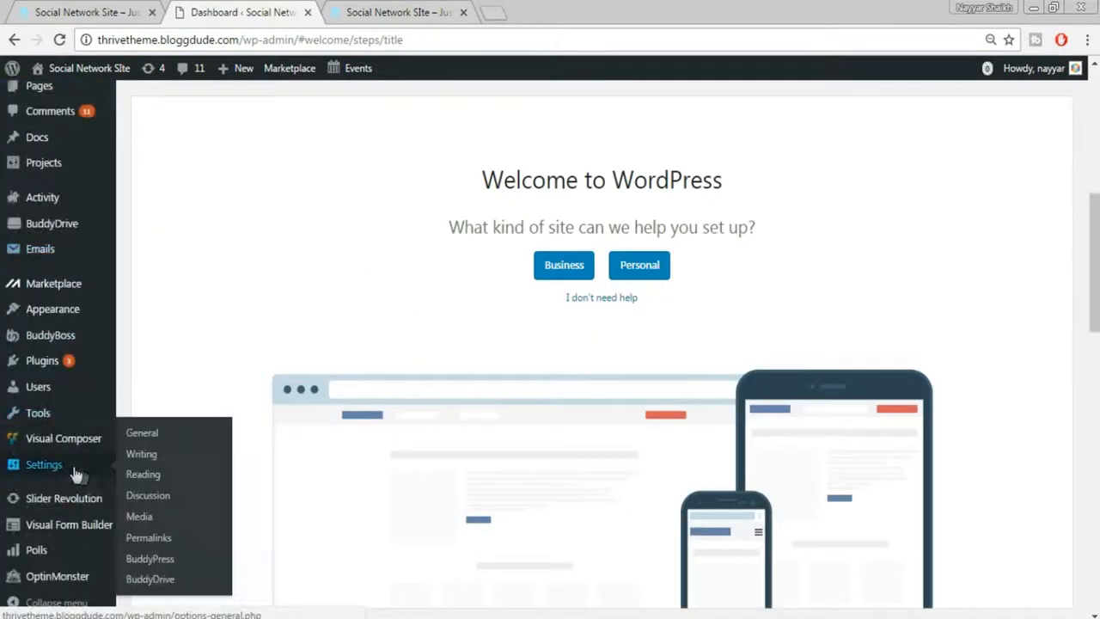
click(162, 436)
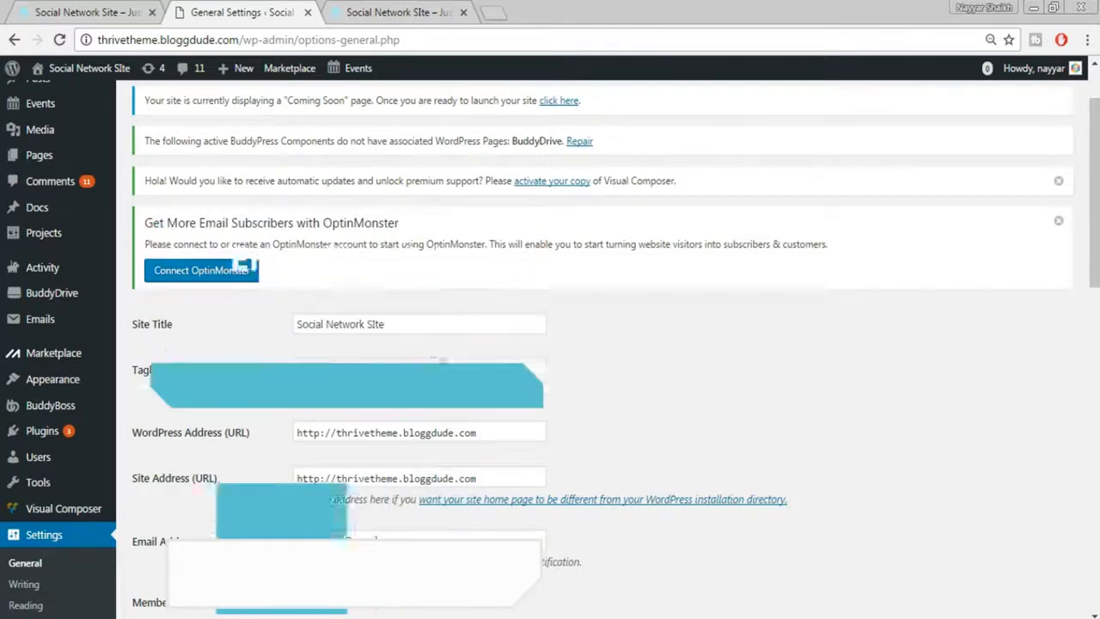
triple_click(435, 366)
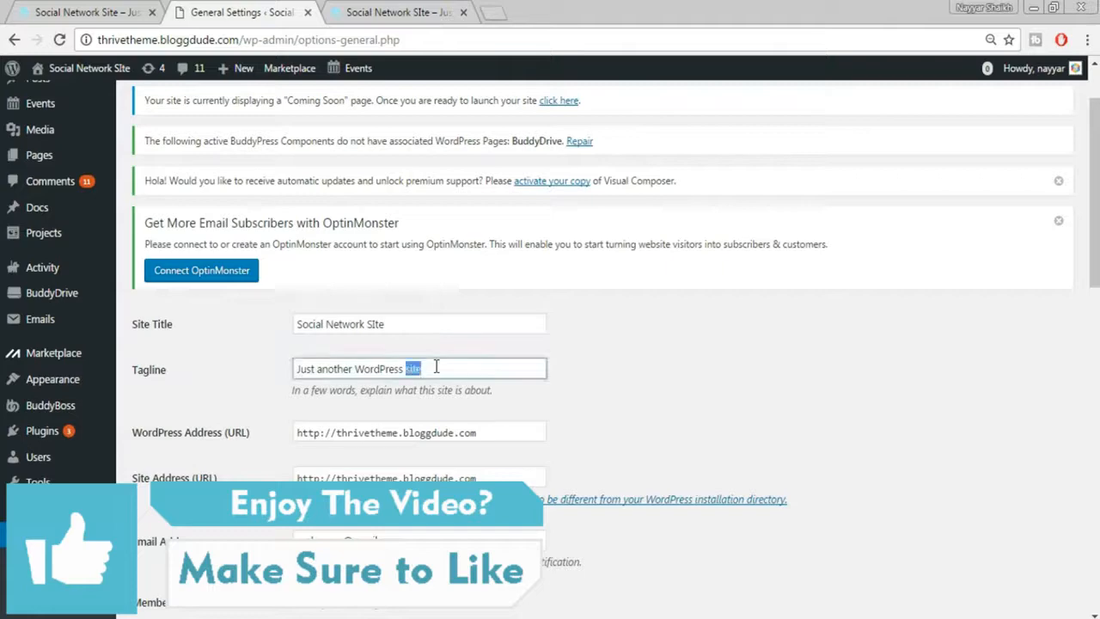
text(Facebook)
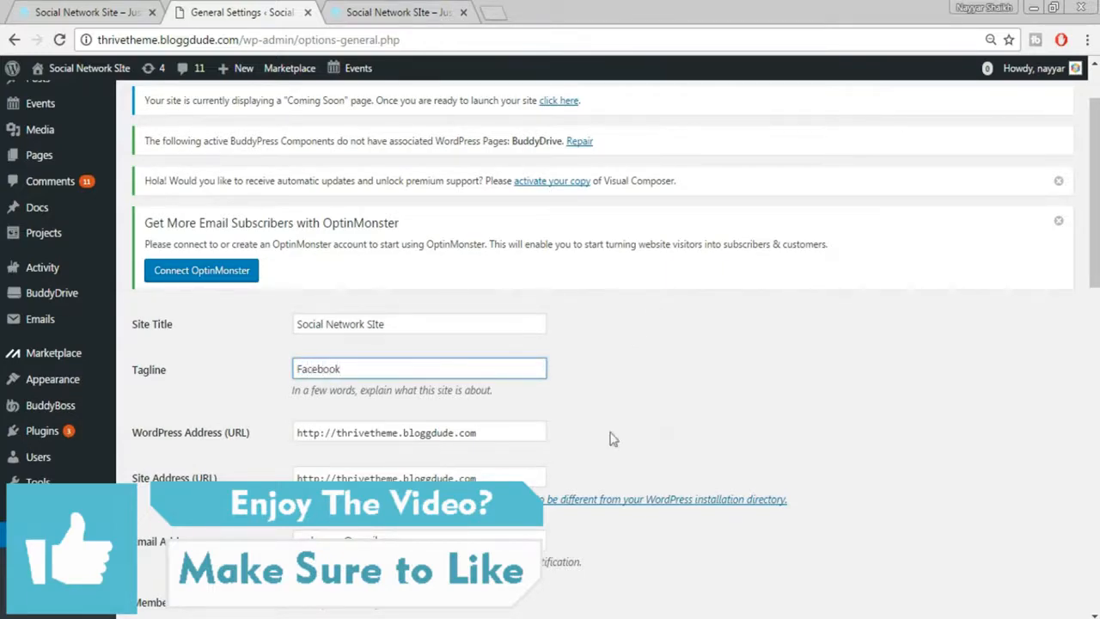
scroll(611, 438, down, 4)
scroll(550, 351, down, 4)
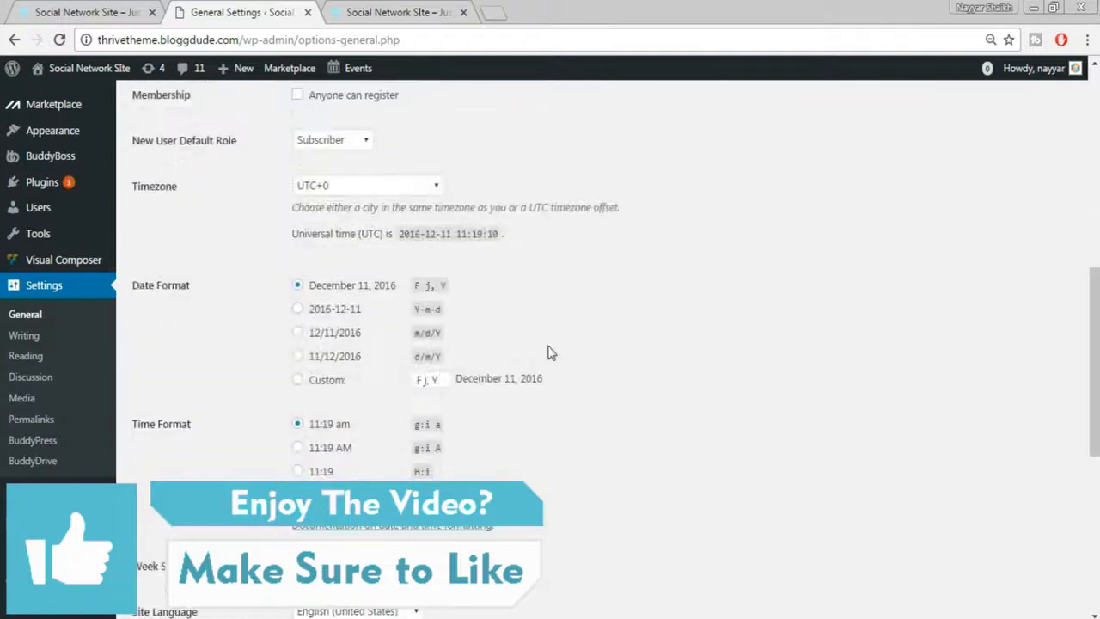
scroll(520, 334, down, 5)
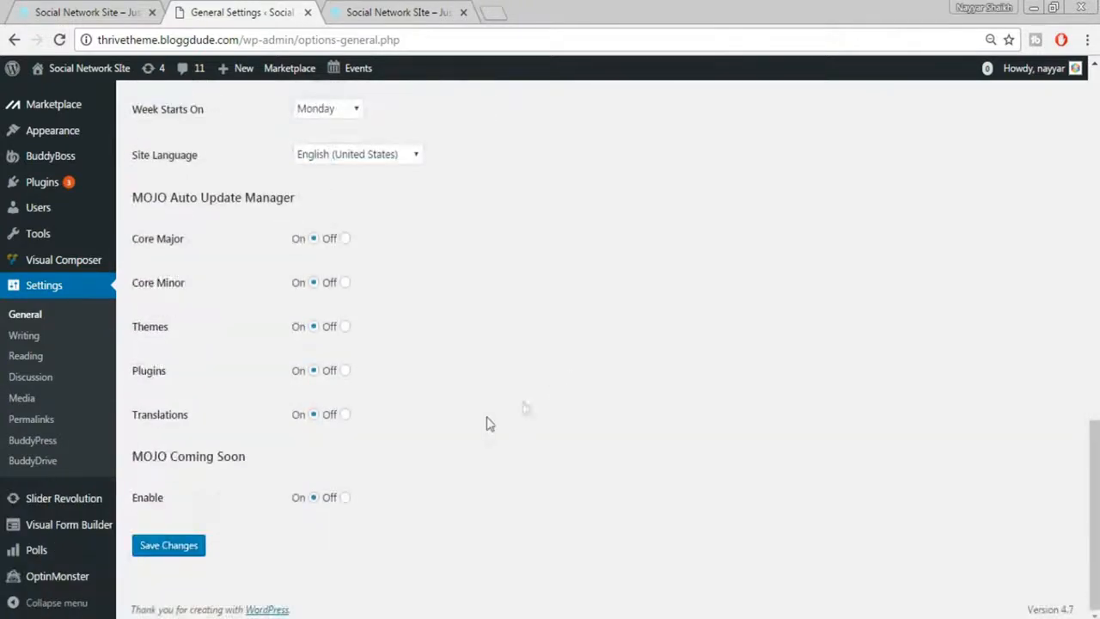
scroll(487, 422, up, 12)
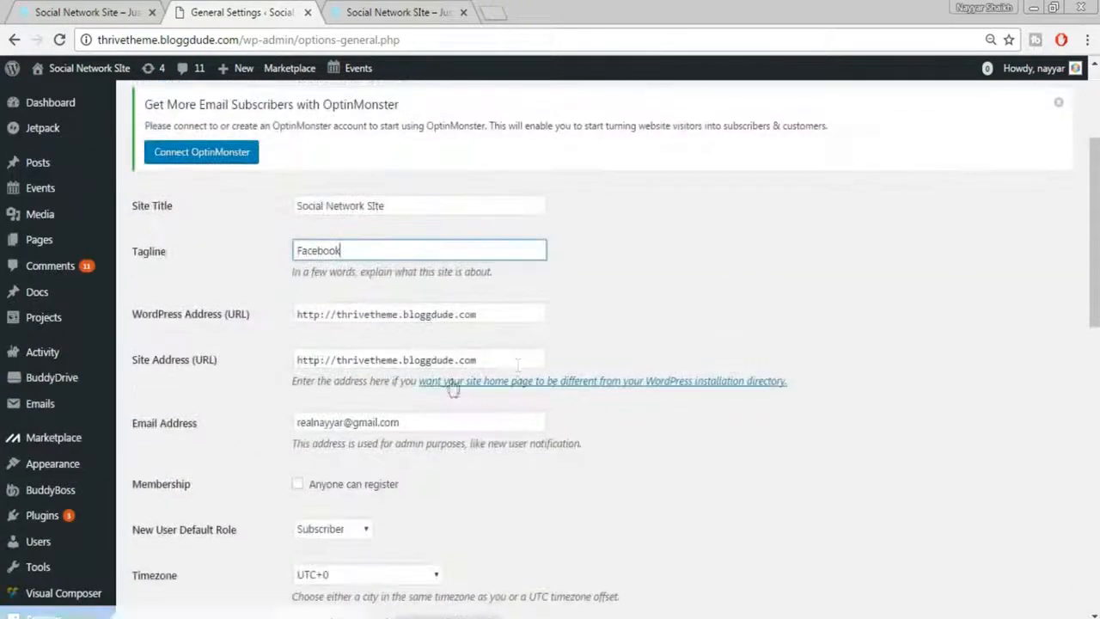
scroll(691, 388, down, 4)
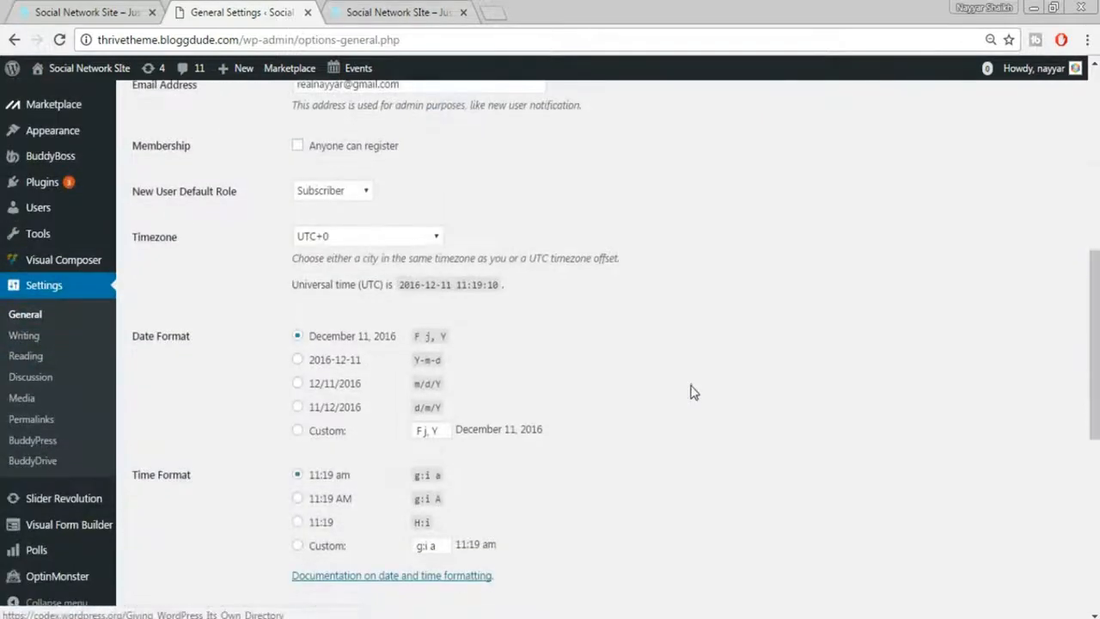
scroll(693, 392, down, 6)
click(188, 549)
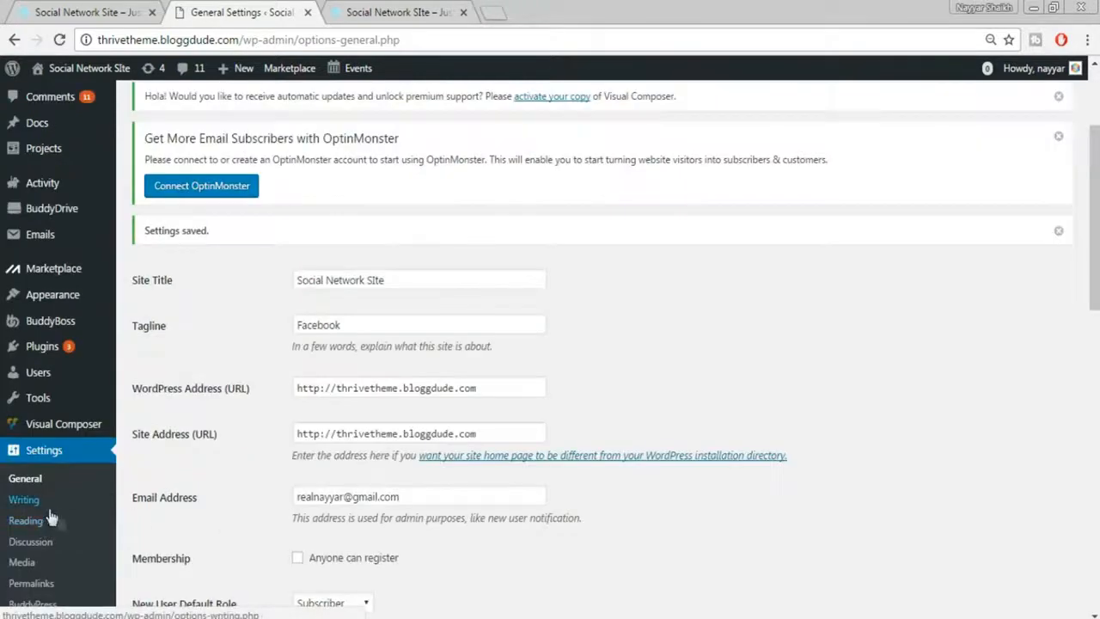
Make the site's front page display a static page in the Reading settings, using Dashboard as the front page
scroll(66, 525, down, 1)
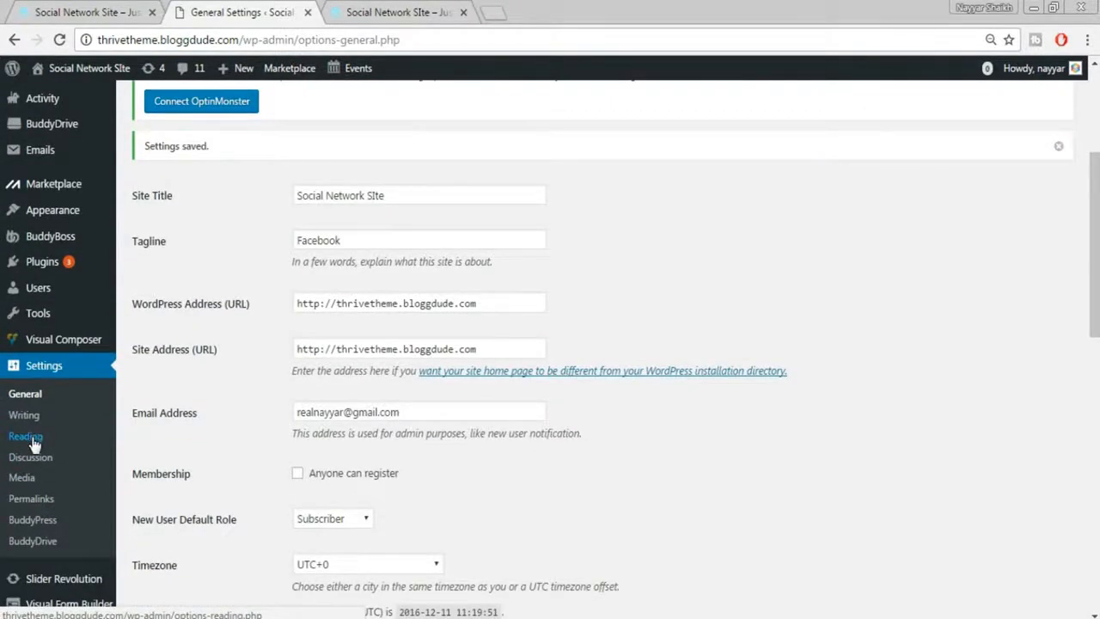
click(25, 440)
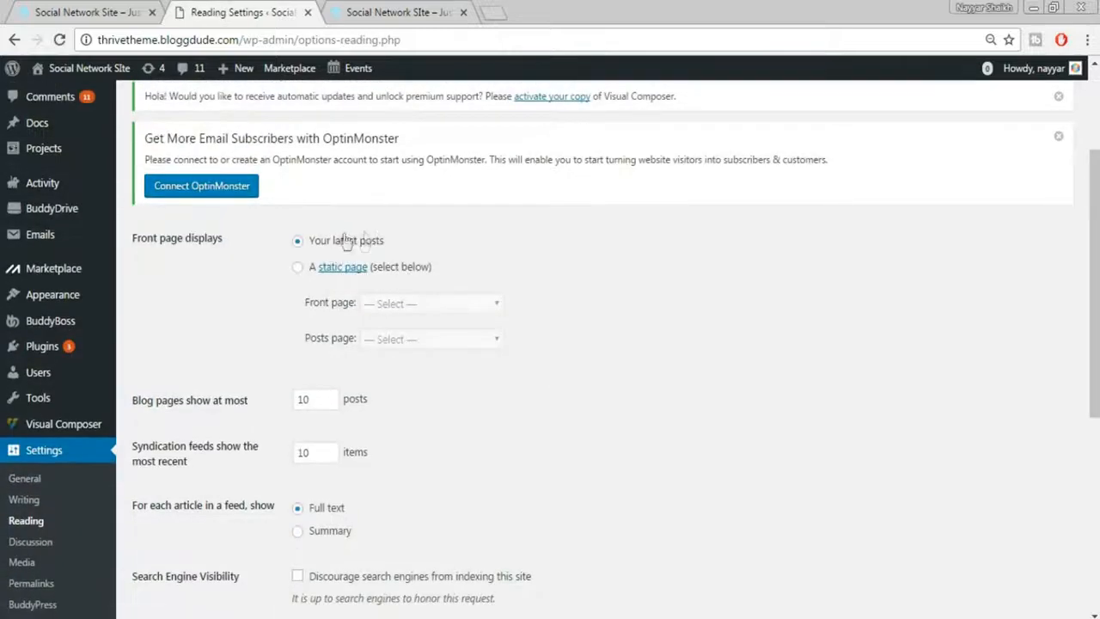
click(297, 268)
click(440, 305)
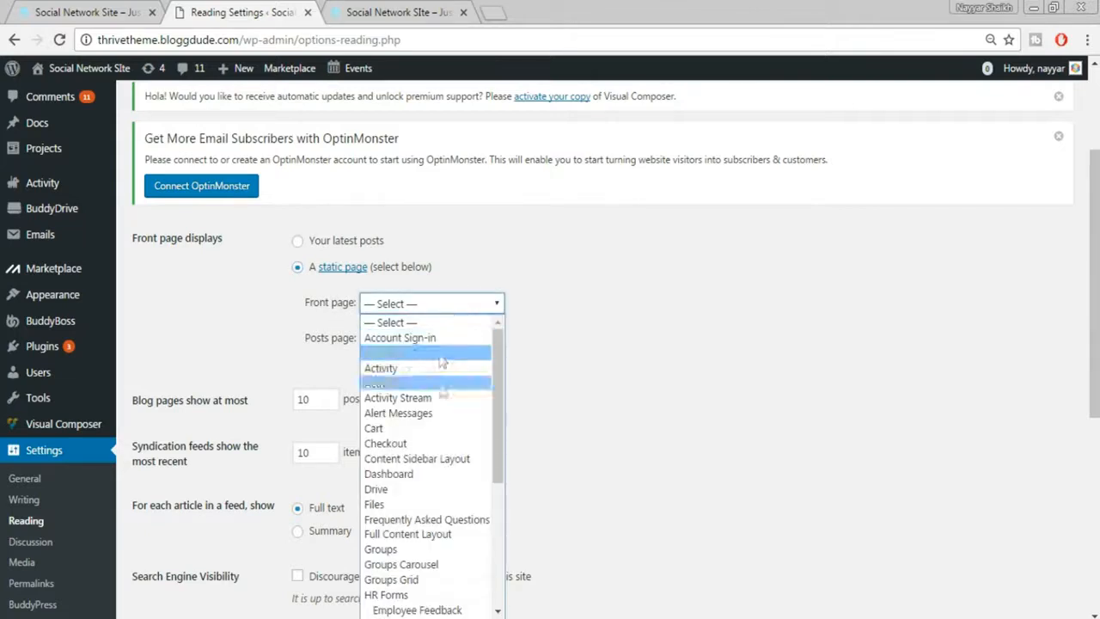
scroll(443, 404, down, 3)
scroll(446, 411, up, 4)
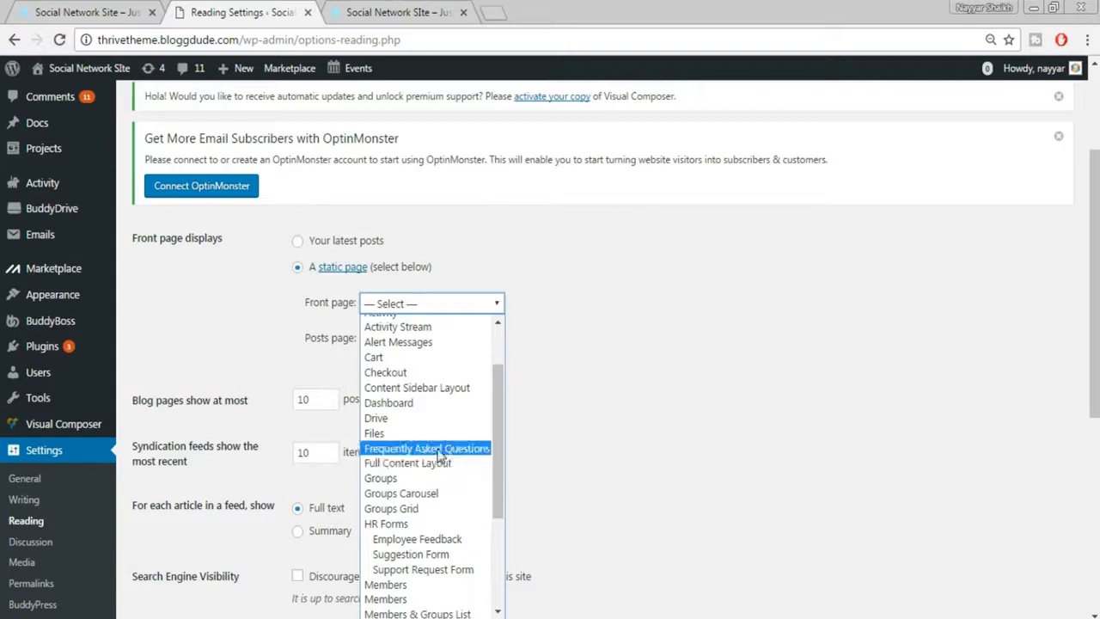
click(423, 404)
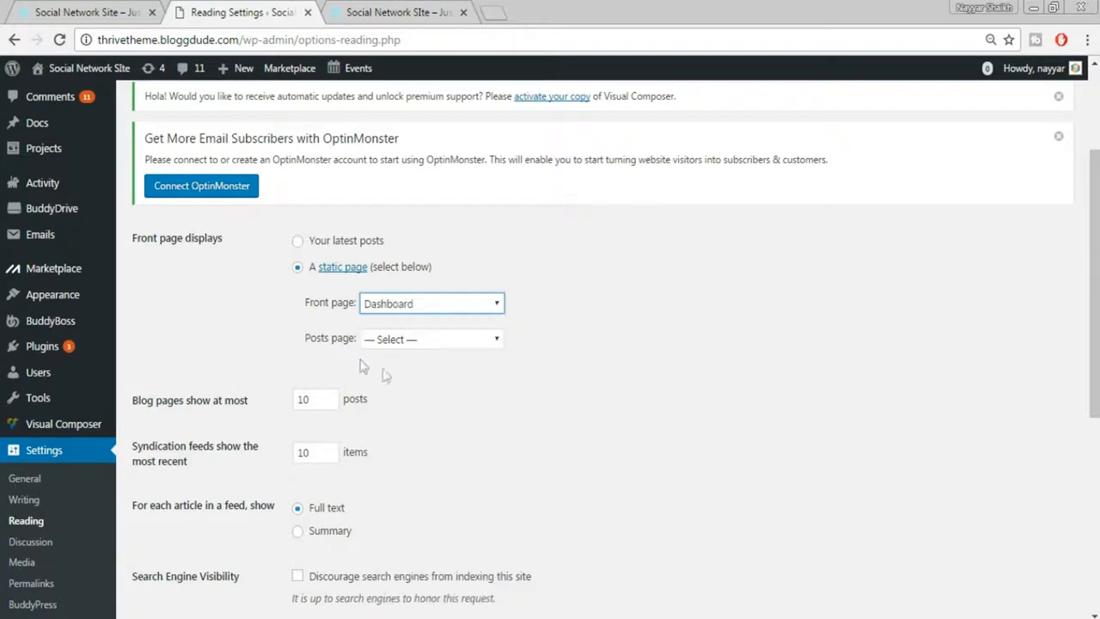
Assign News Blog as the posts page and save the Reading settings
click(427, 342)
scroll(413, 258, down, 5)
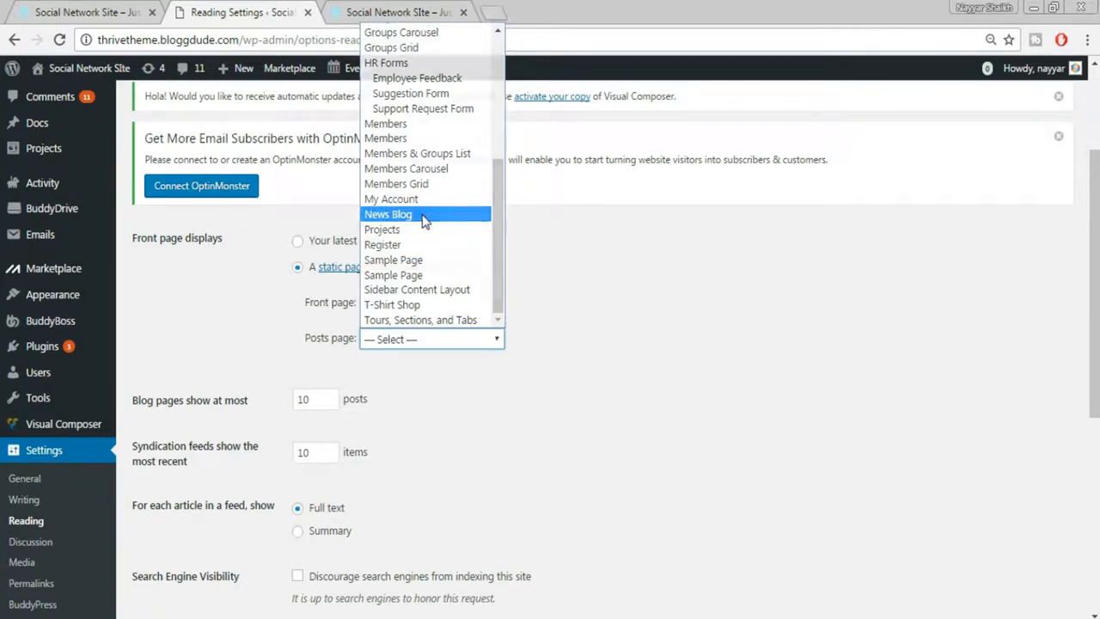
click(423, 215)
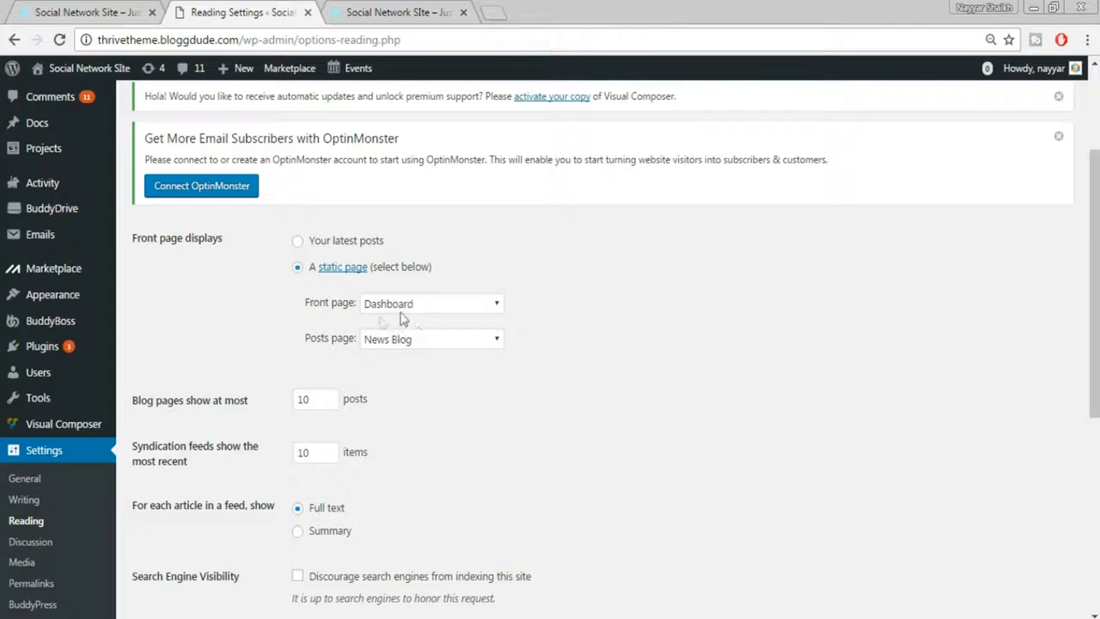
scroll(606, 384, down, 5)
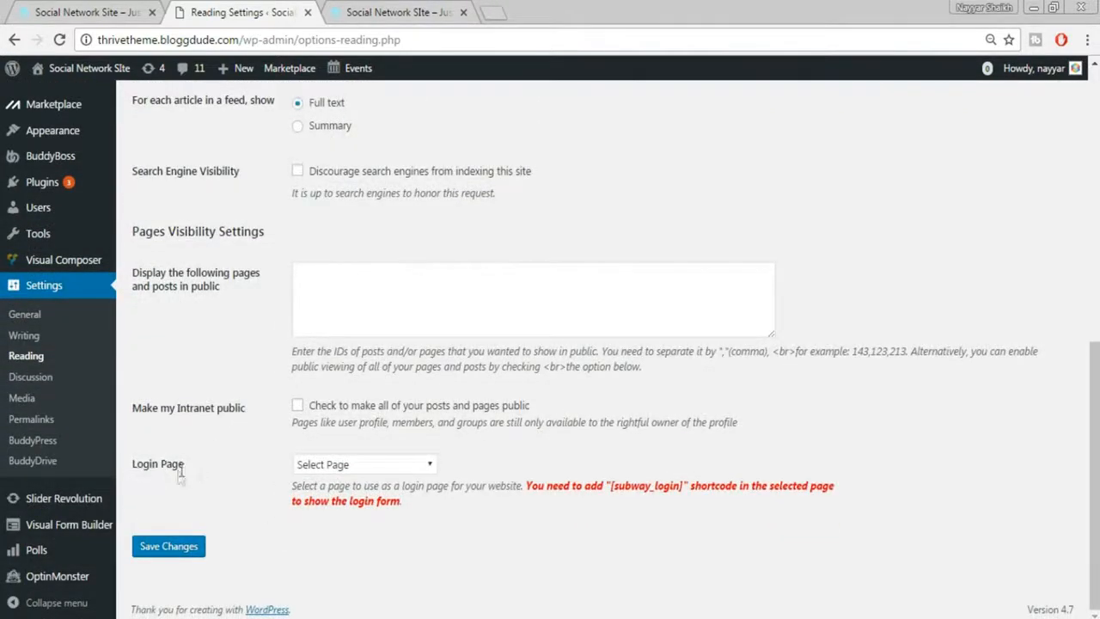
click(176, 550)
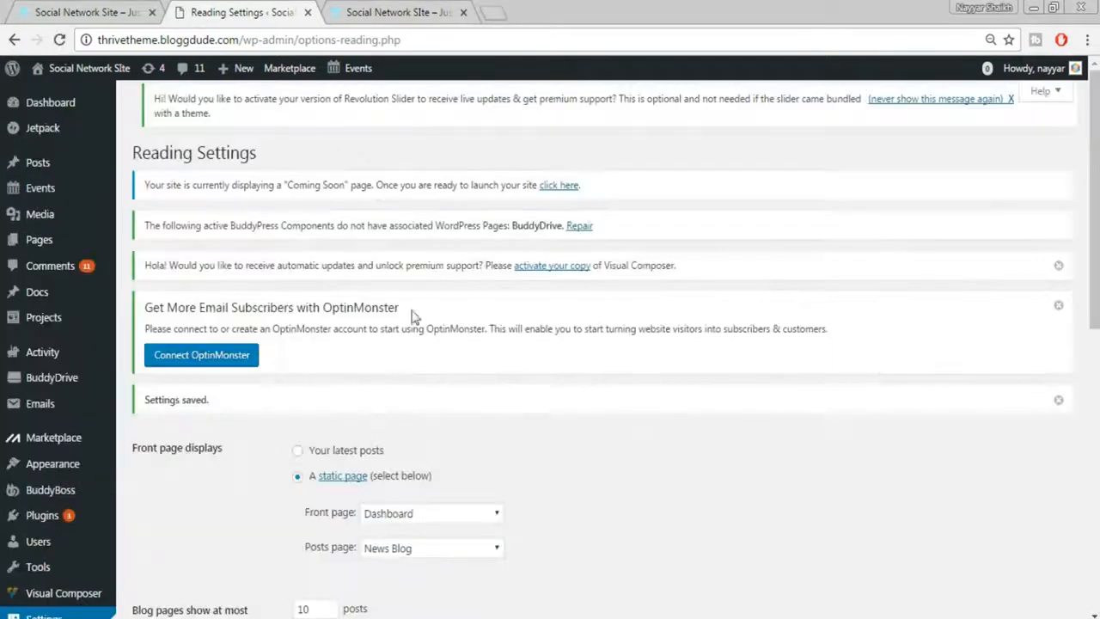
Assign the Header menu to the Primary Menu location and Sidenav to the Secondary Menu location, and save the menu locations
mouse_move(106, 222)
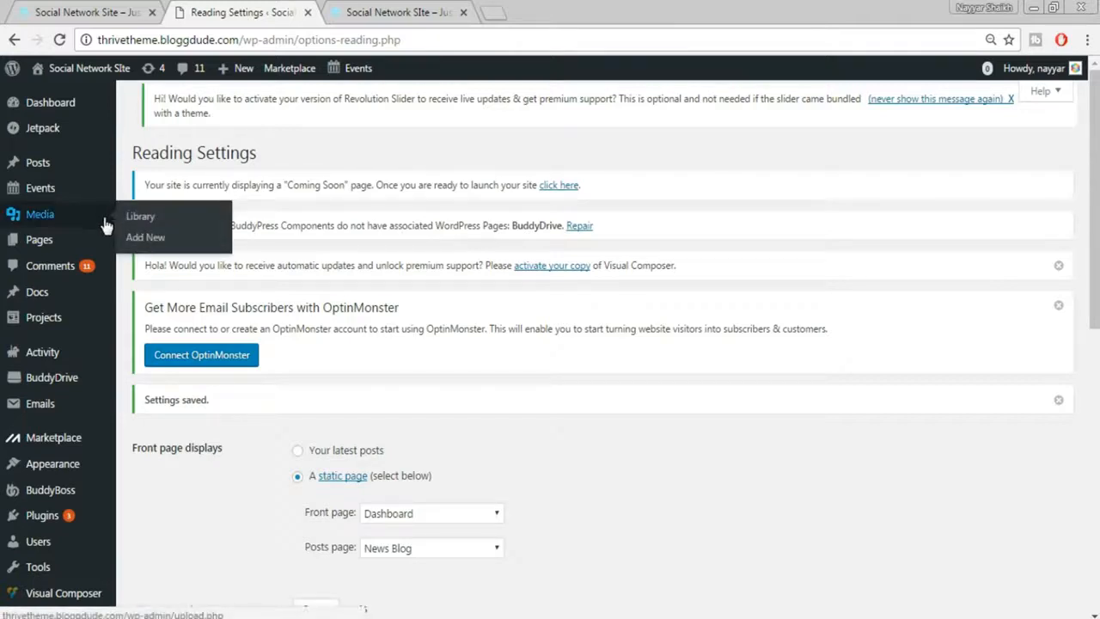
mouse_move(48, 469)
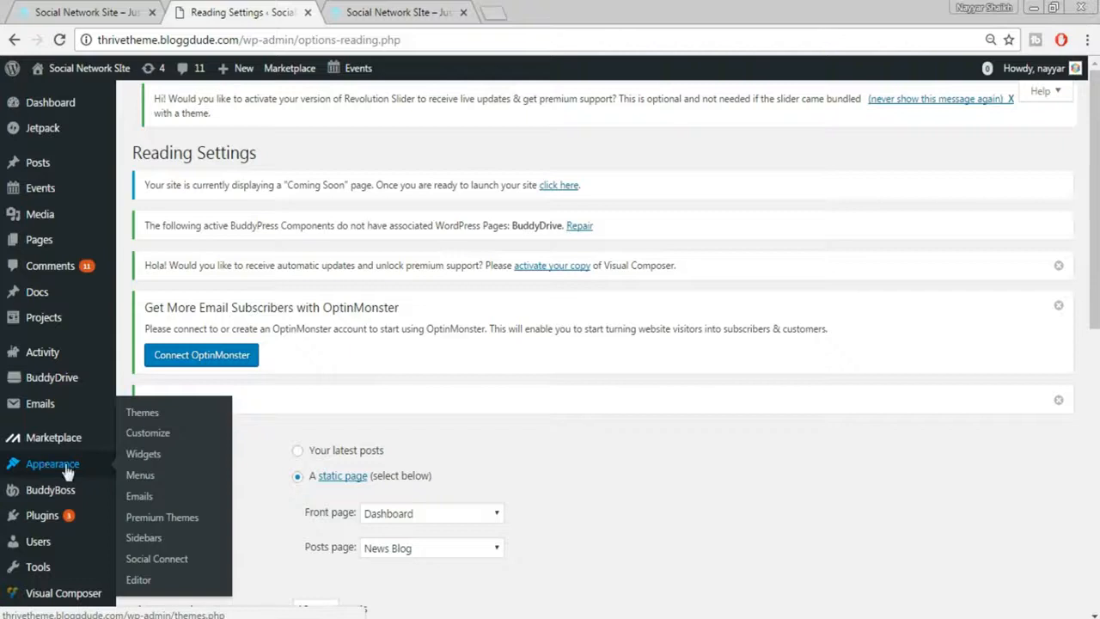
click(158, 479)
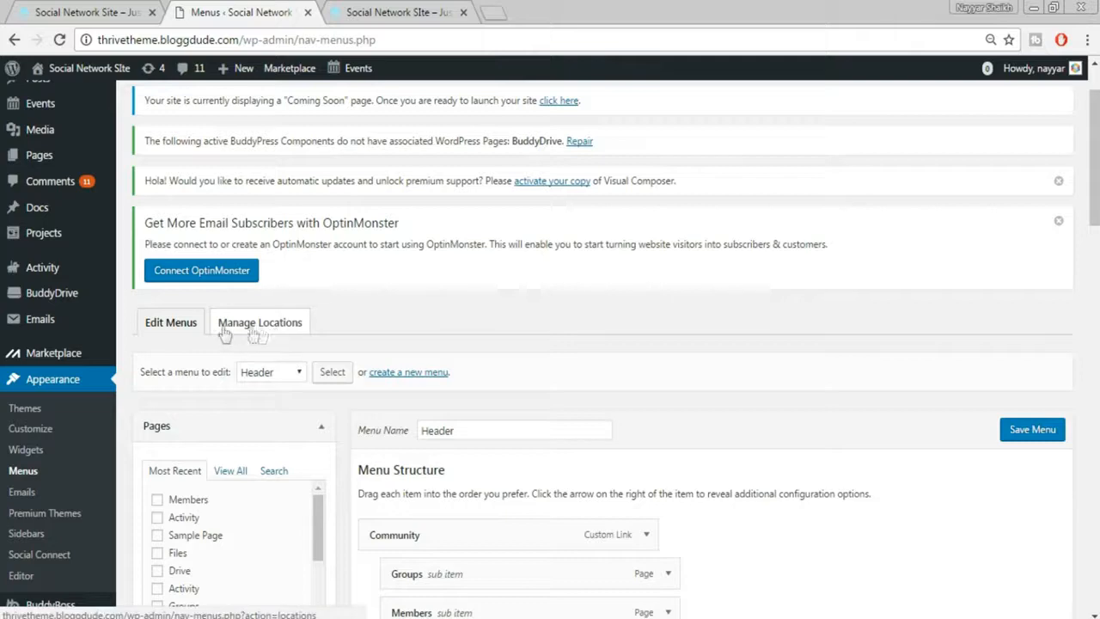
click(260, 332)
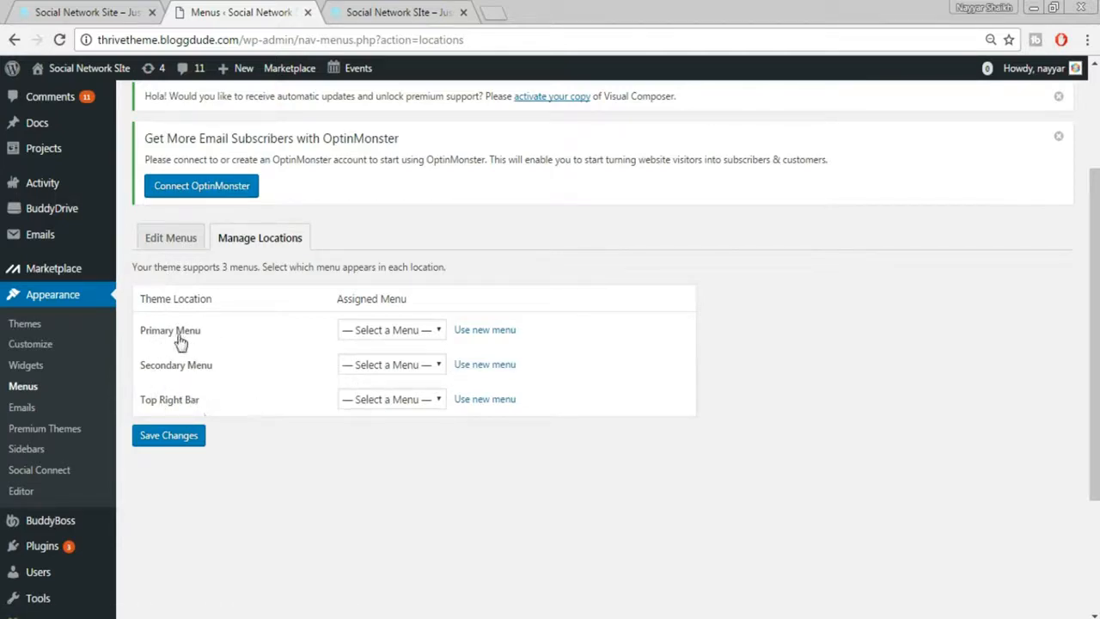
click(404, 330)
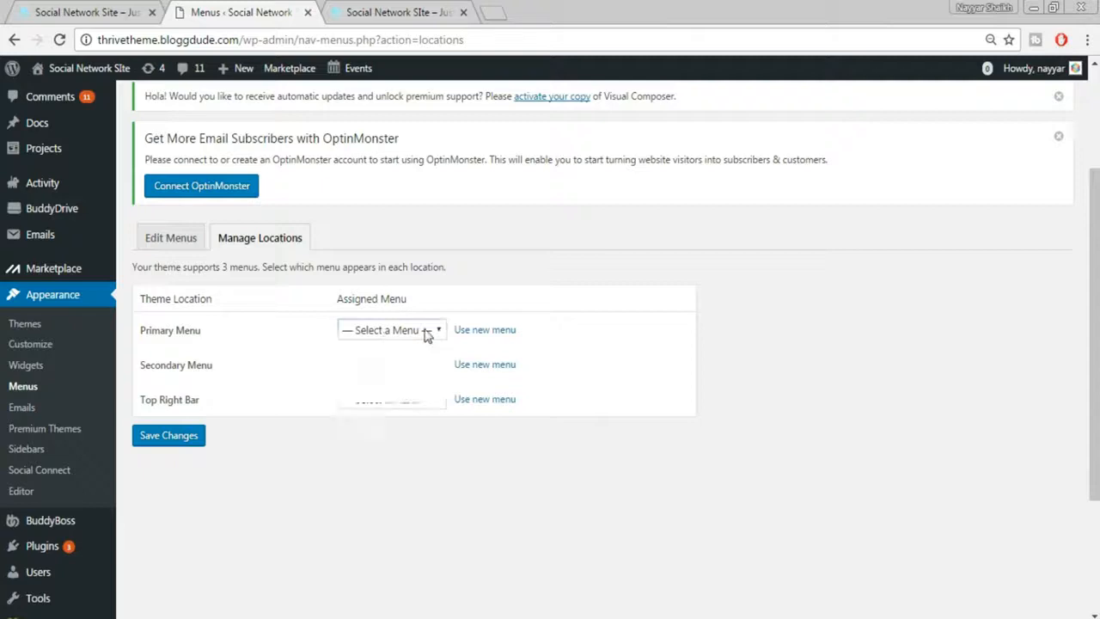
click(412, 365)
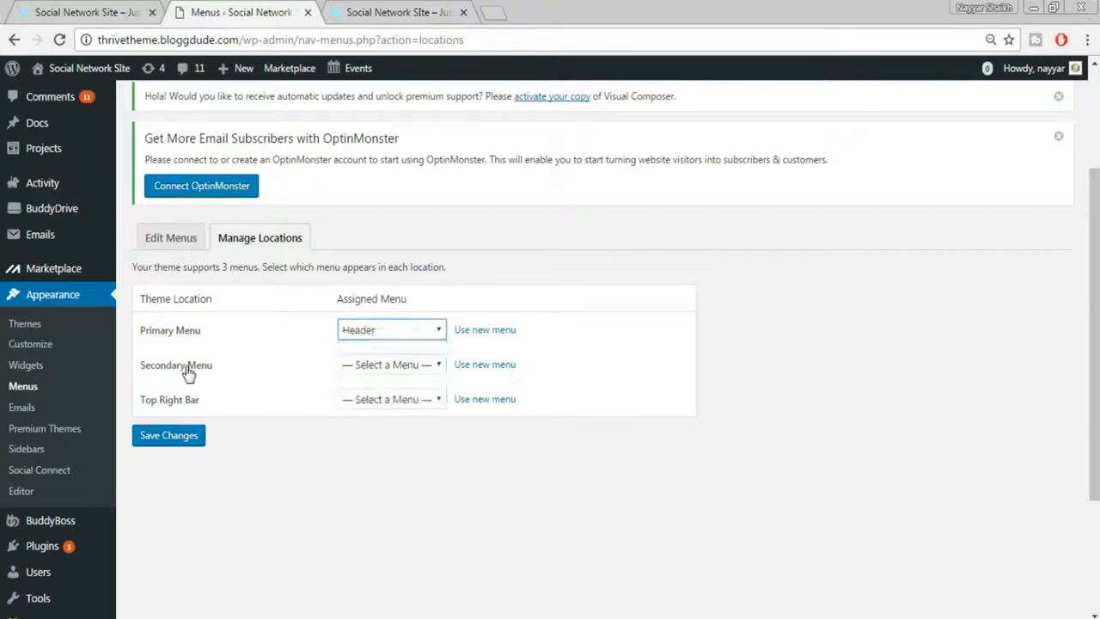
click(400, 365)
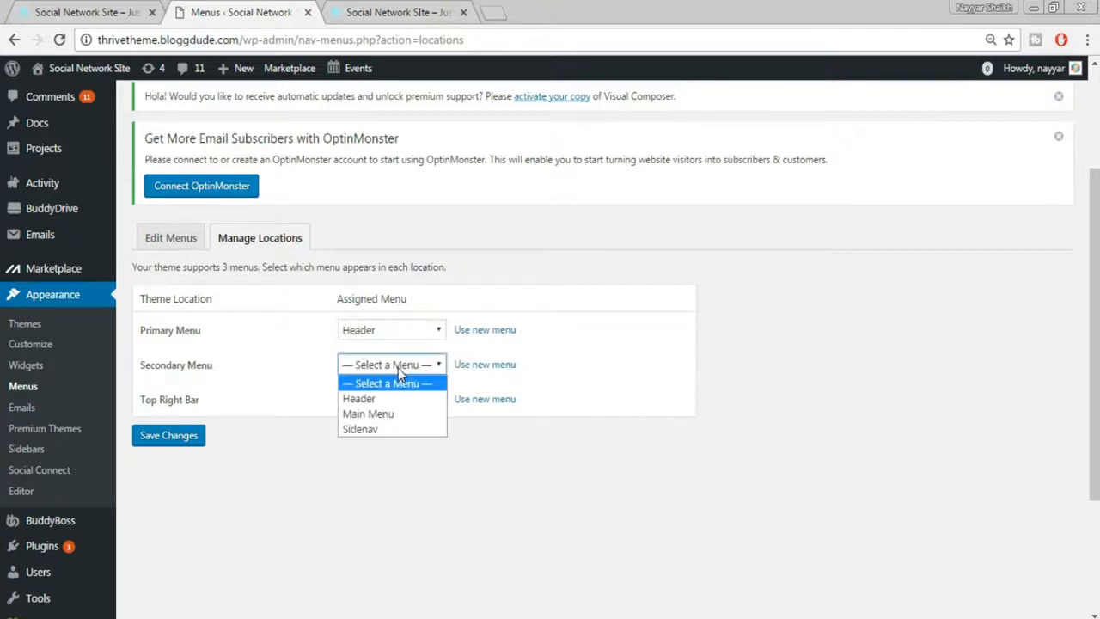
click(381, 430)
click(185, 437)
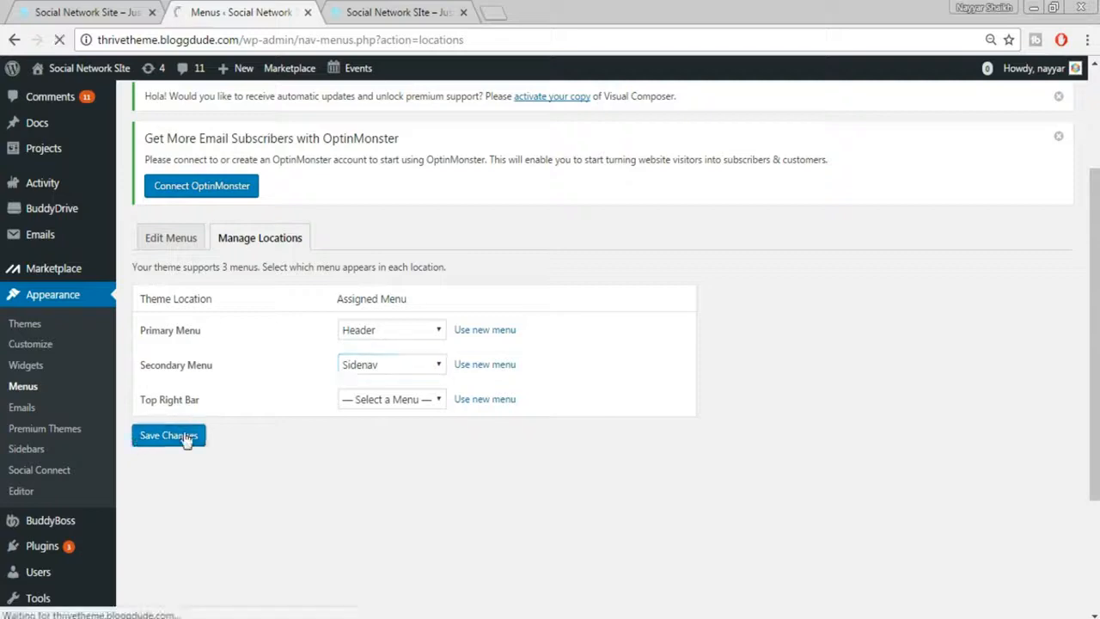
Find the Widget Importer & Exporter plugin by churchthemes.com, install it and activate it
mouse_move(47, 464)
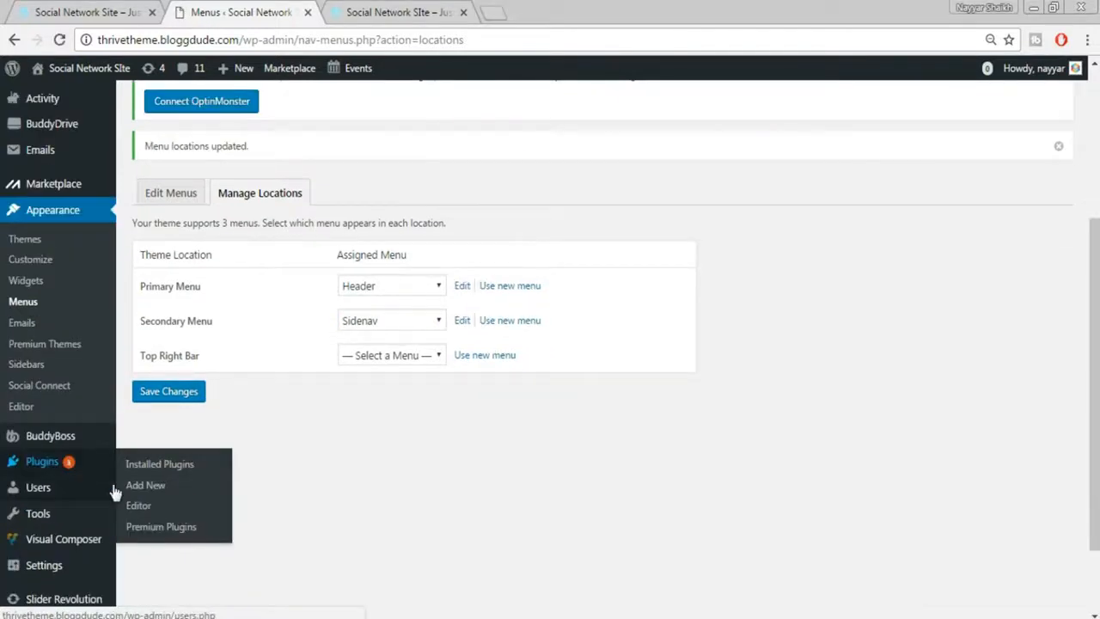
click(162, 491)
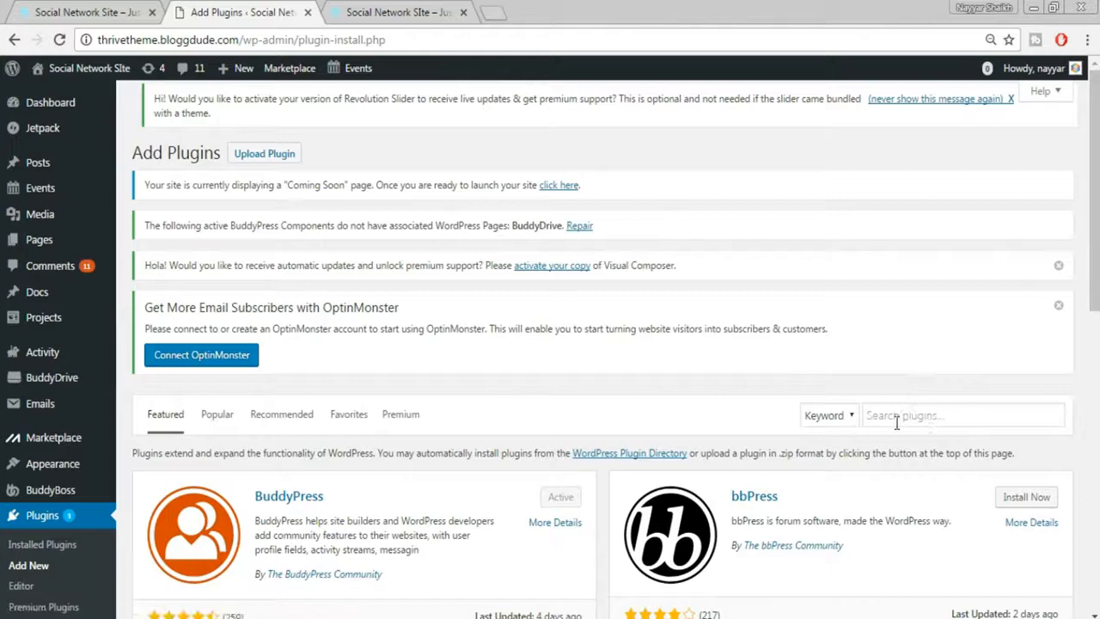
click(903, 420)
text(Widget Importer & Exporter)
scroll(988, 421, down, 2)
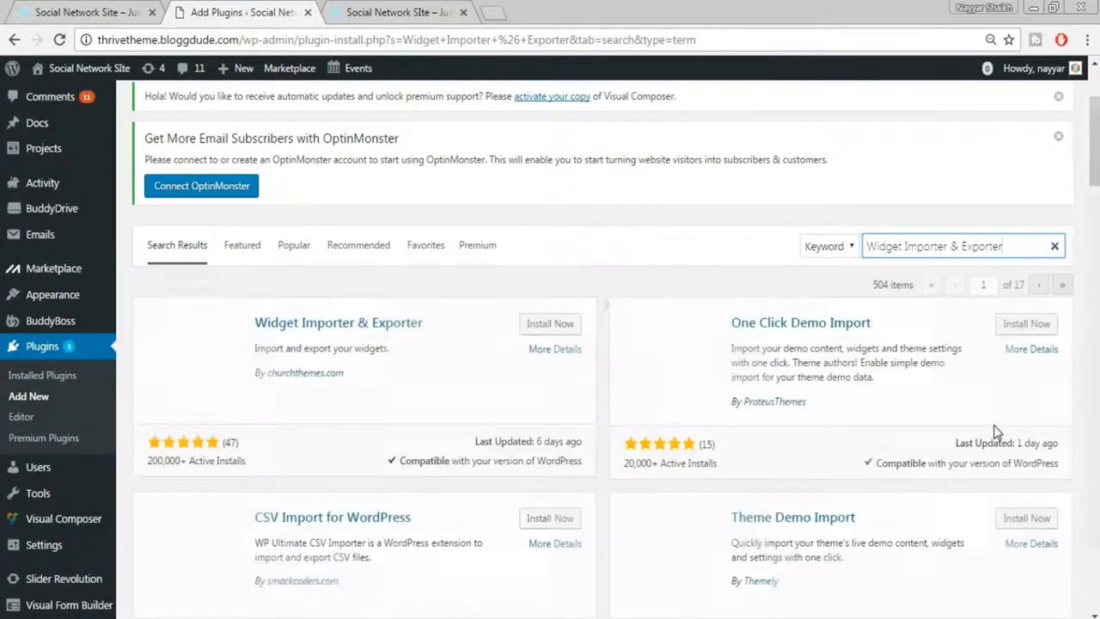
click(550, 325)
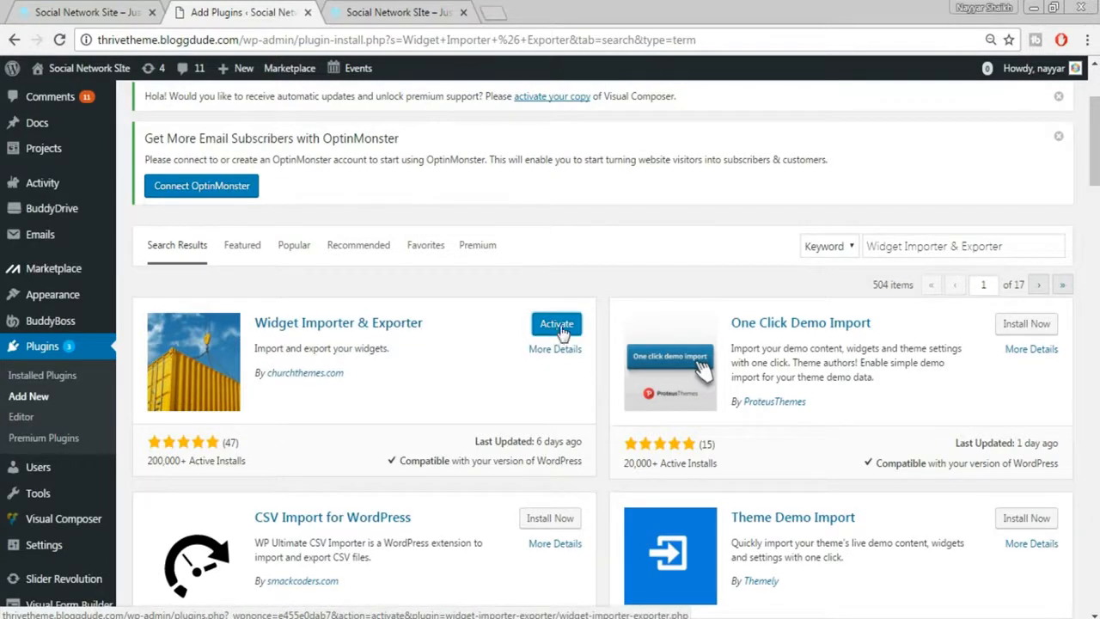
click(560, 330)
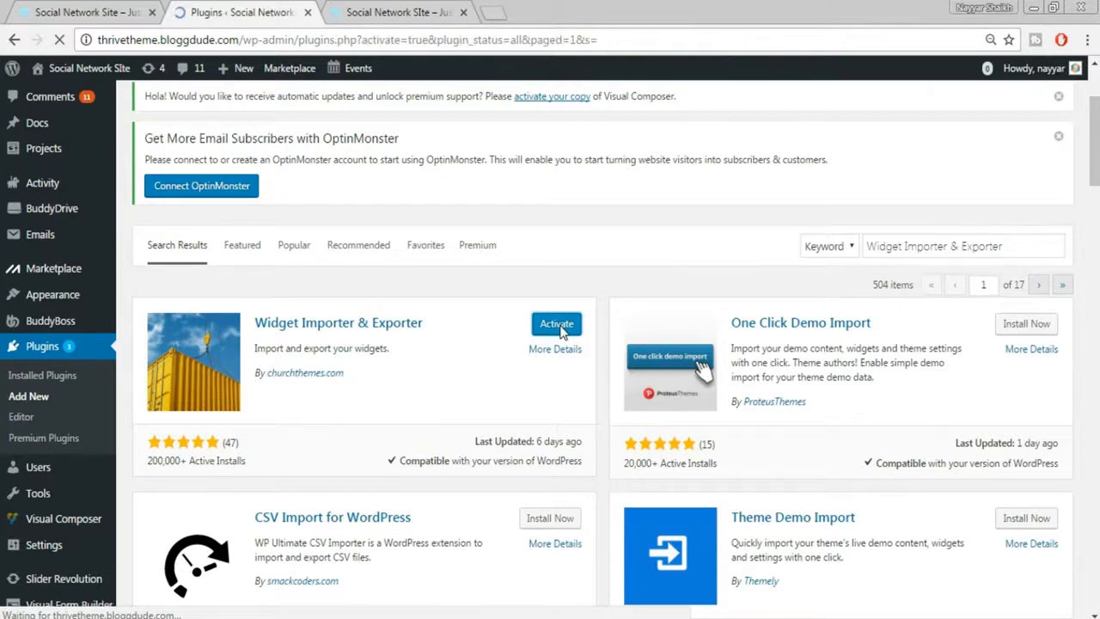
Choose widgets.wie from the Resources package's default folder as the import file in the Widget Importer & Exporter tool
mouse_move(51, 412)
click(168, 516)
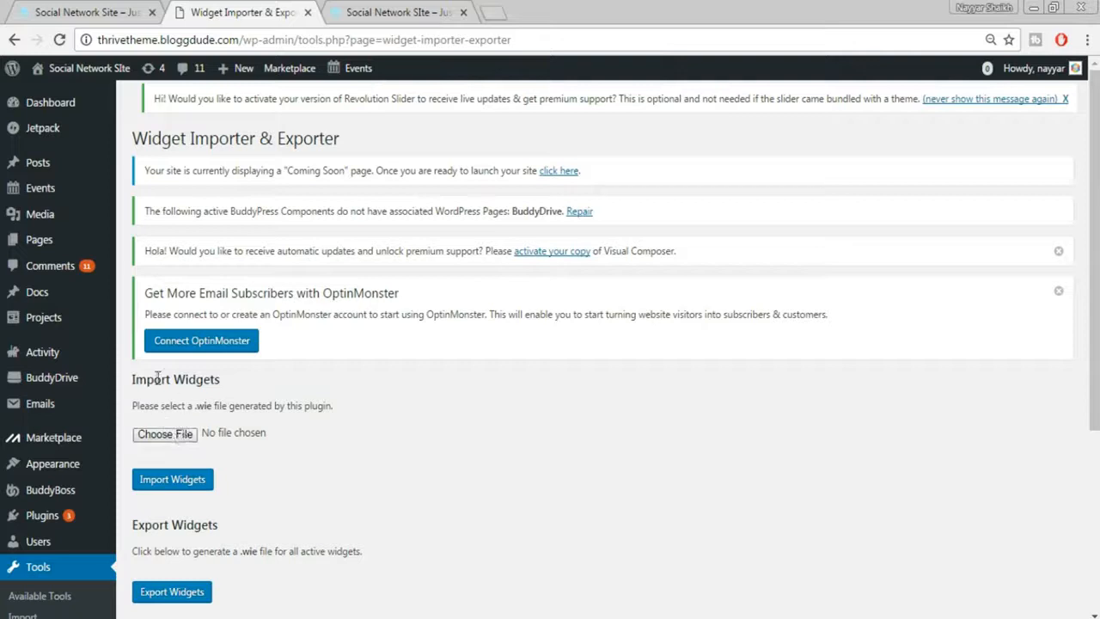
click(165, 436)
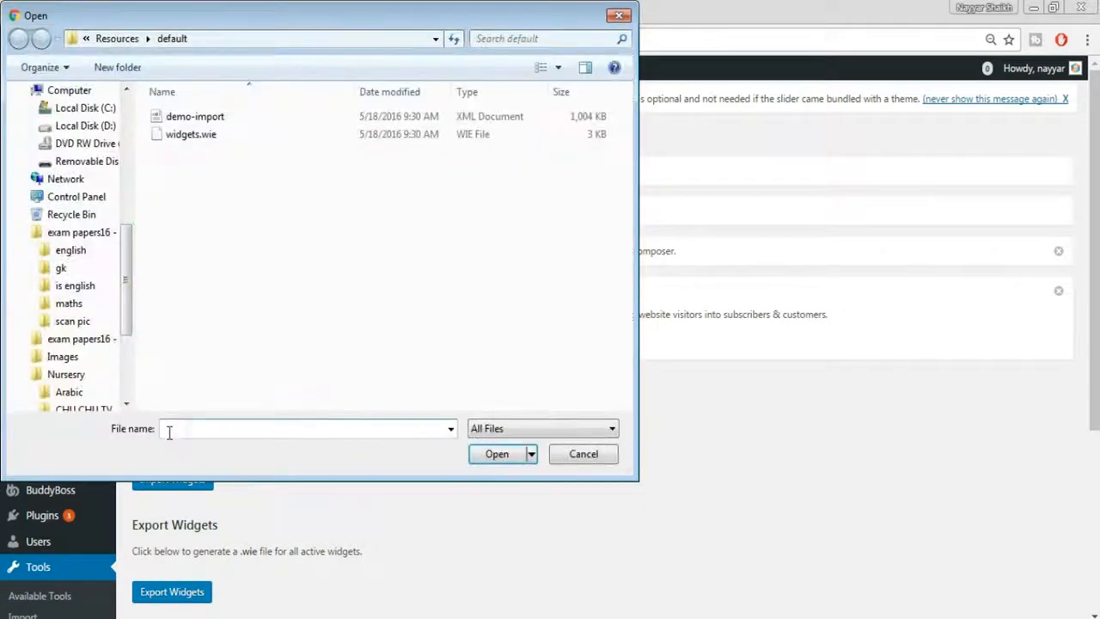
click(190, 138)
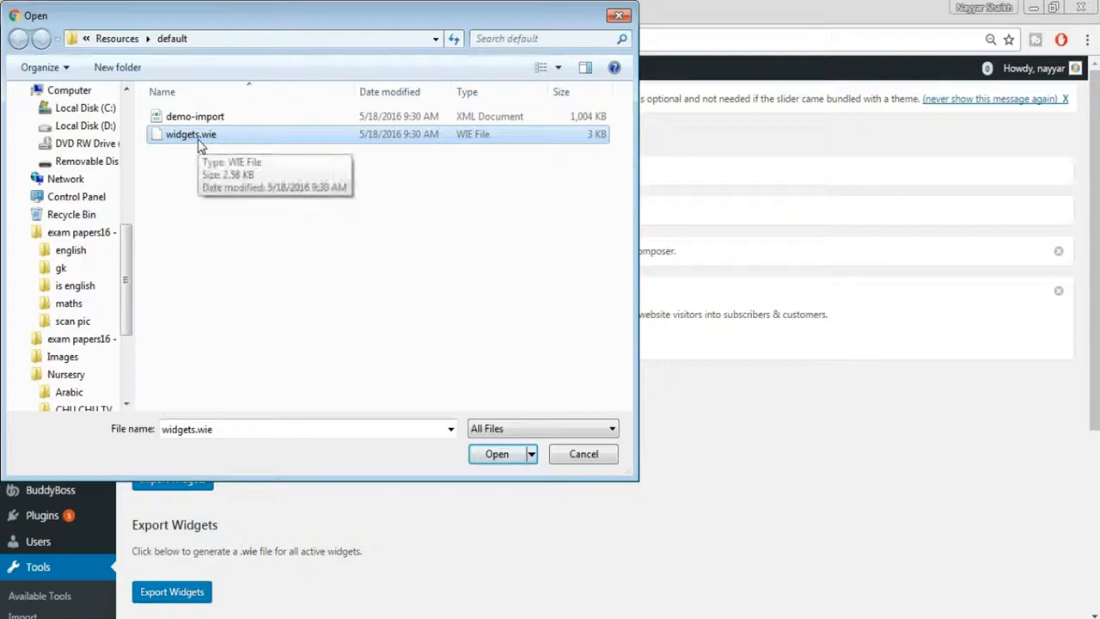
click(484, 454)
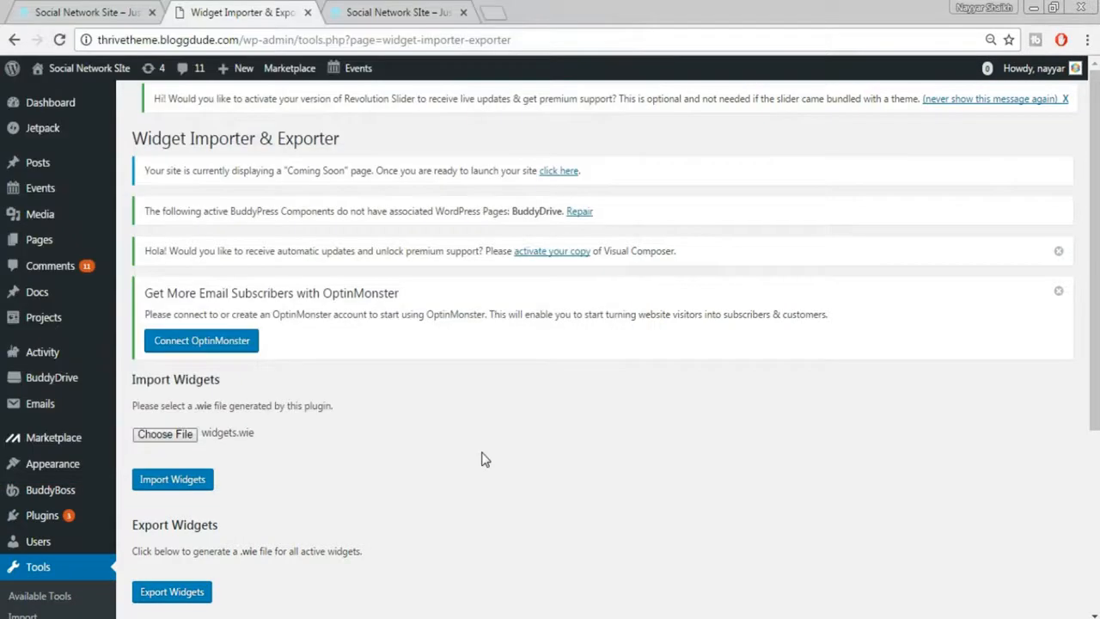
Run the widget import and review the import results for each sidebar
click(184, 492)
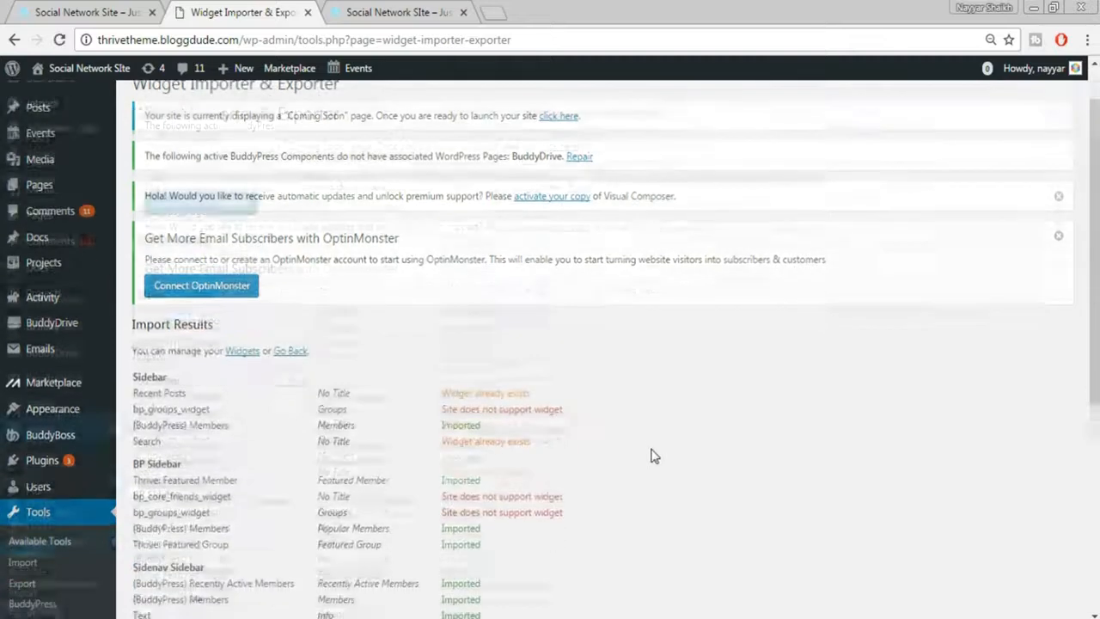
scroll(654, 454, down, 3)
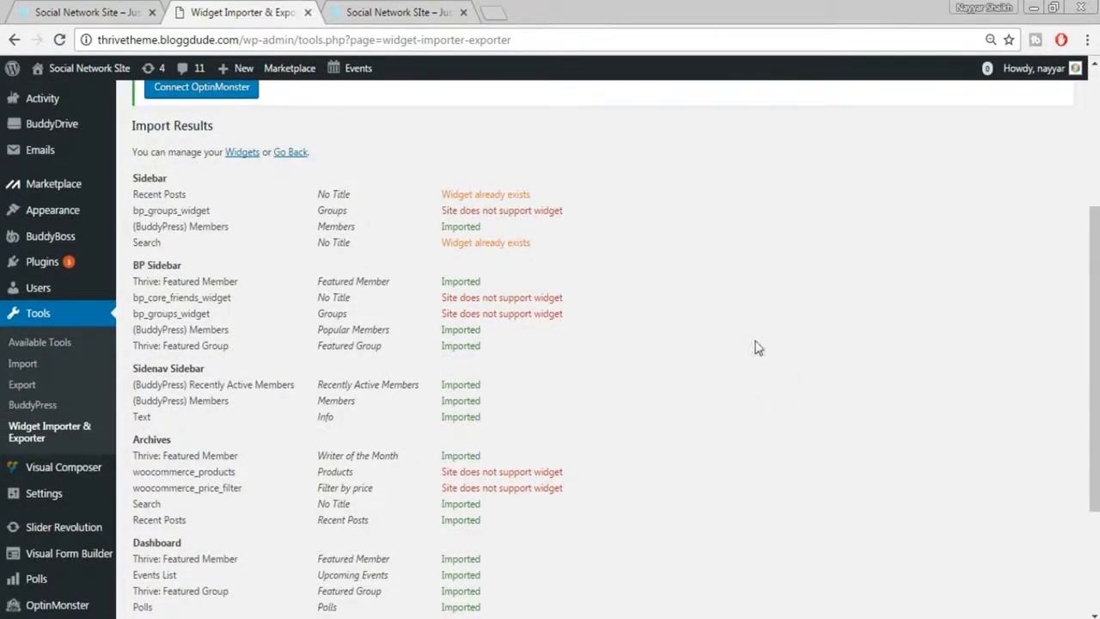
scroll(629, 283, down, 2)
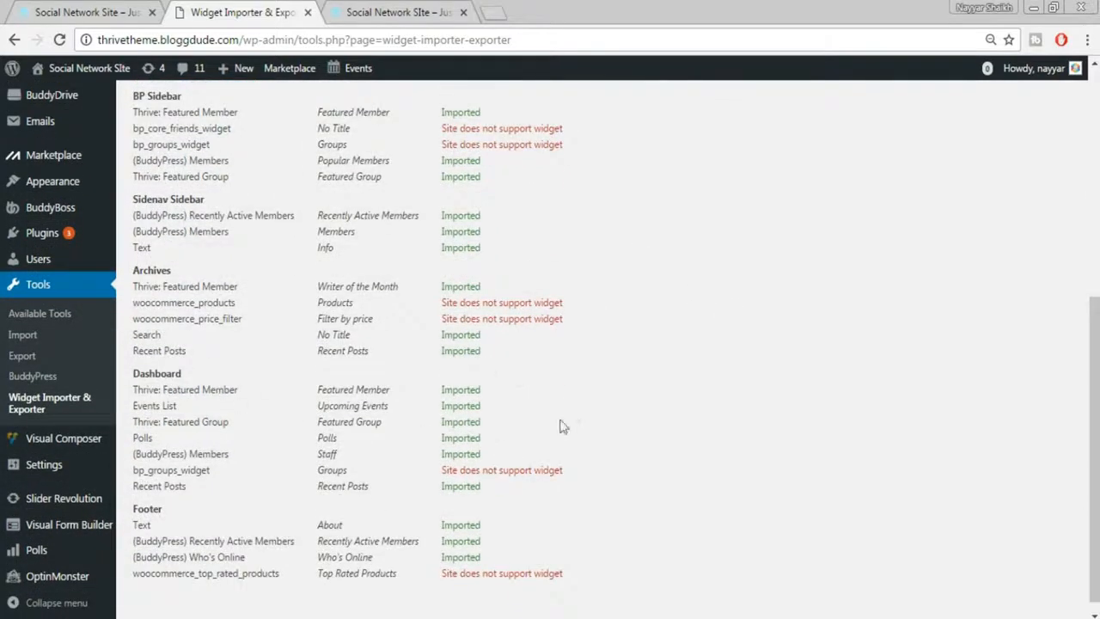
scroll(584, 461, up, 2)
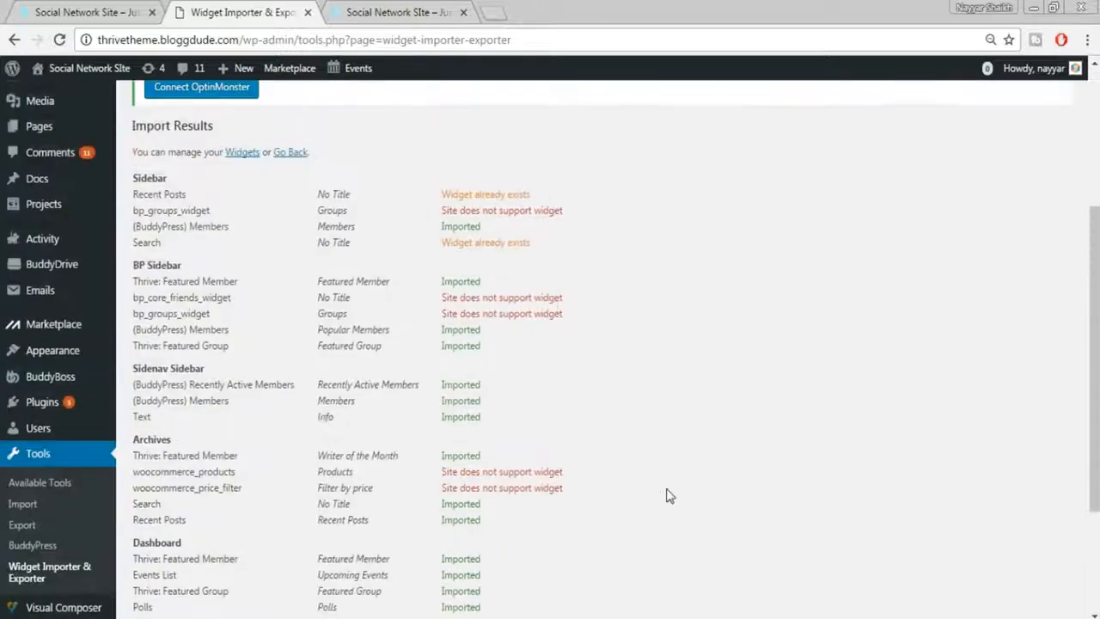
drag(528, 244, 436, 239)
click(472, 185)
In a new tab, open the BuddyPress component settings and enable Friend Connections, Private Messaging and User Groups
scroll(580, 253, up, 3)
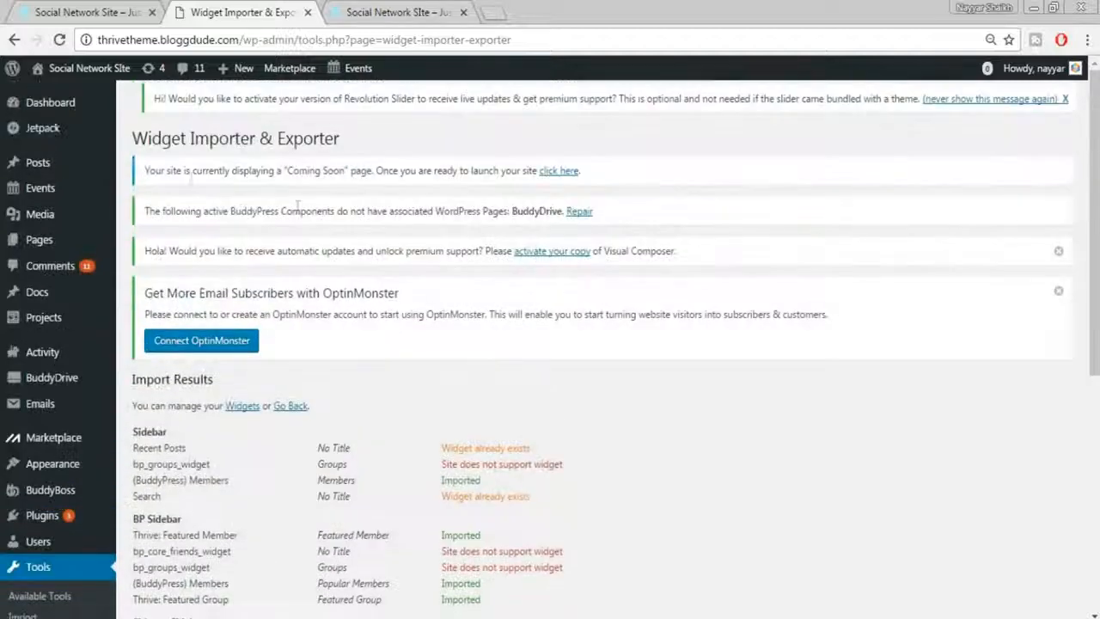
right_click(65, 103)
click(98, 110)
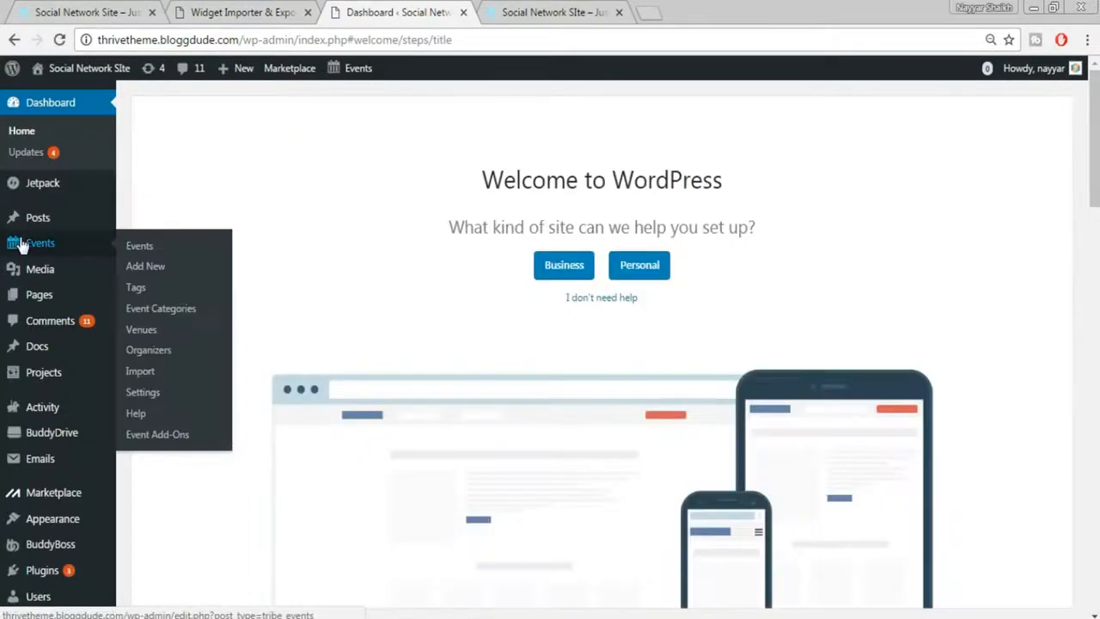
scroll(90, 233, down, 1)
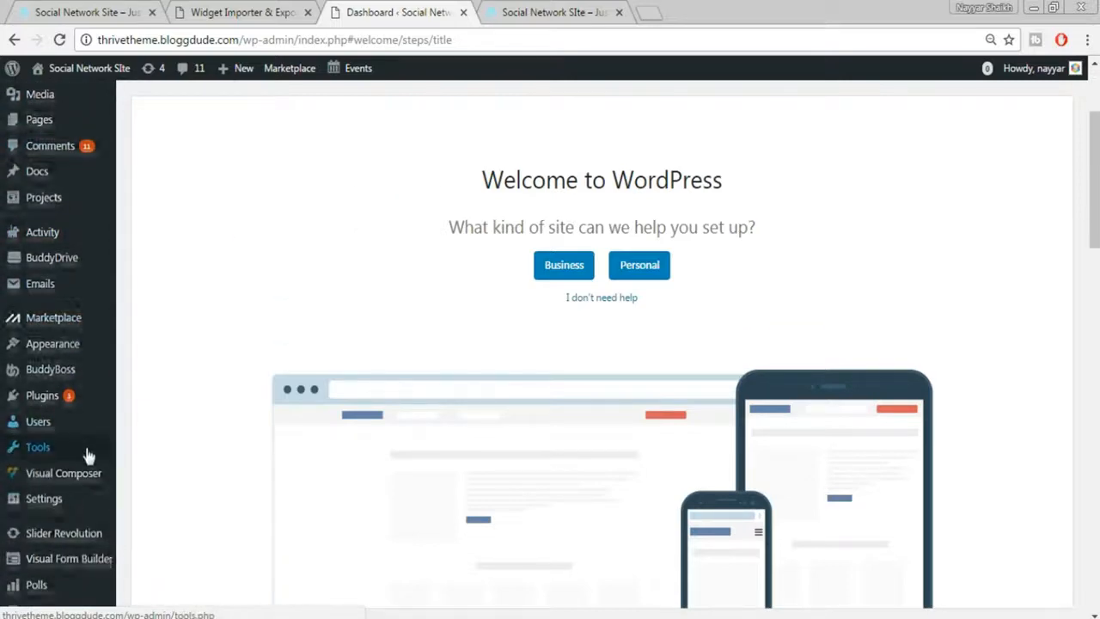
mouse_move(64, 462)
click(169, 558)
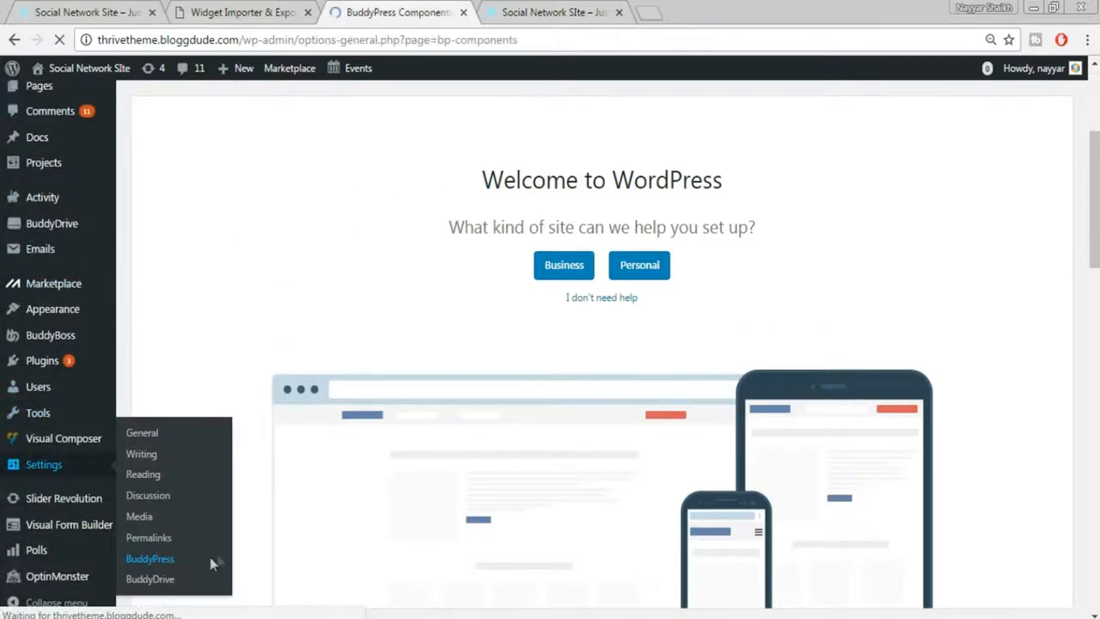
scroll(729, 475, down, 3)
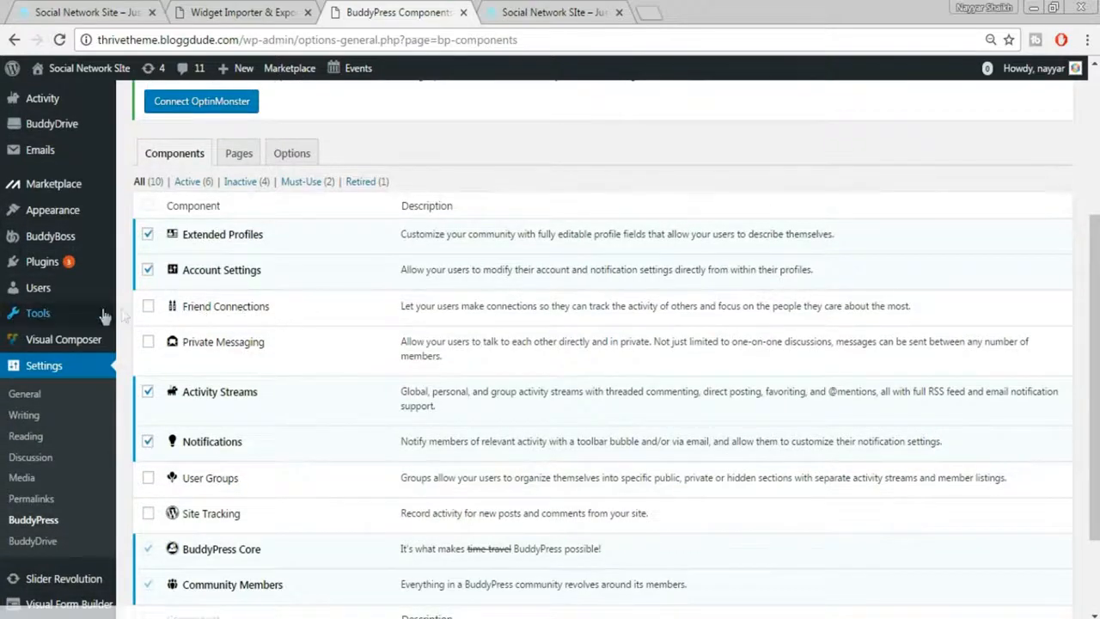
click(147, 305)
click(148, 345)
scroll(275, 359, down, 2)
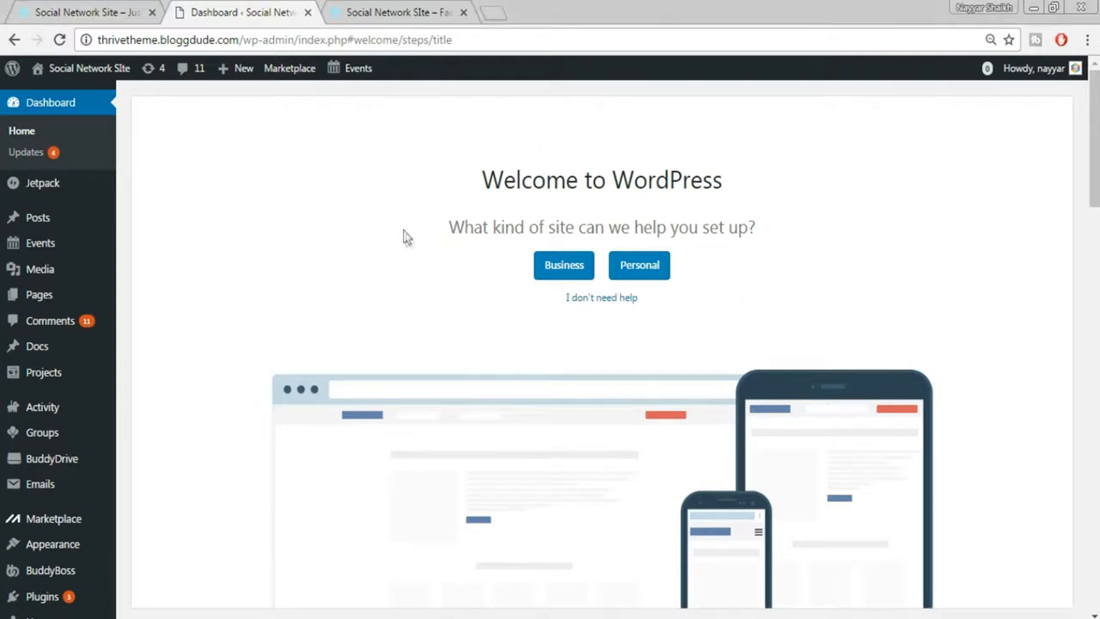
Look at the chat box on the demo5.bloggdude.com front page and close it
scroll(408, 246, down, 2)
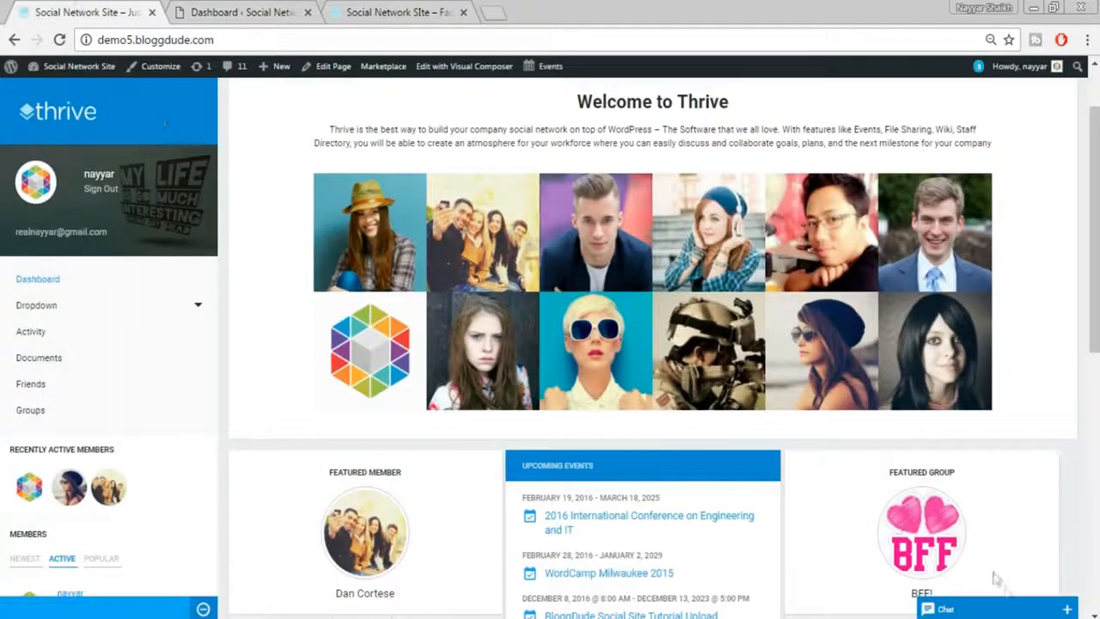
click(1000, 609)
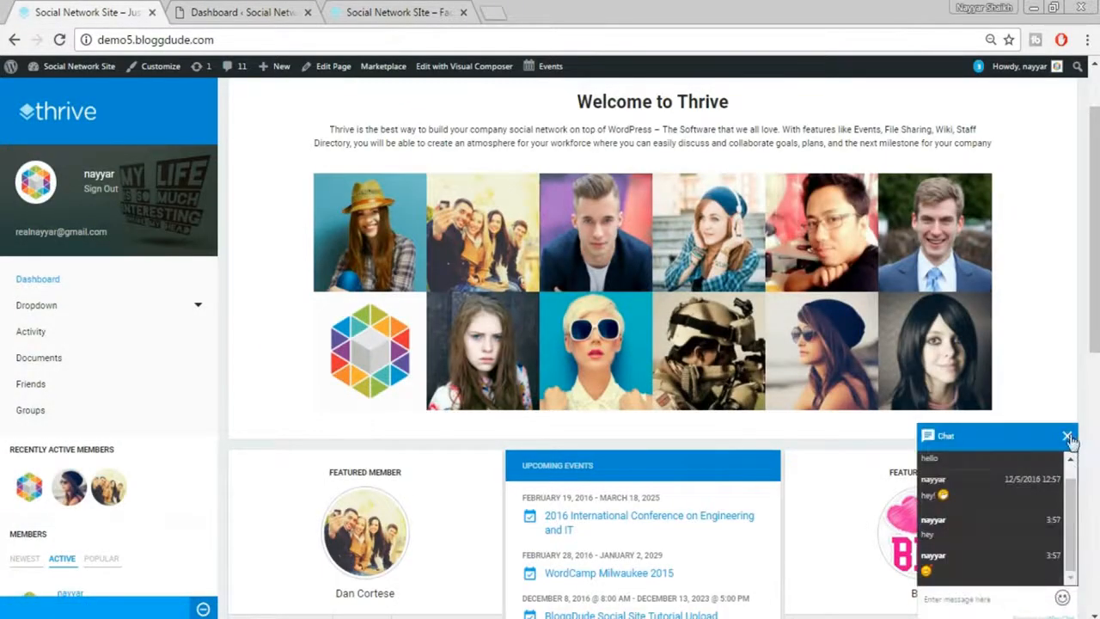
click(1066, 436)
Search the plugin directory on the thrivetheme.bloggdude.com site for "wise chat", then install and activate the Wise Chat plugin
click(275, 12)
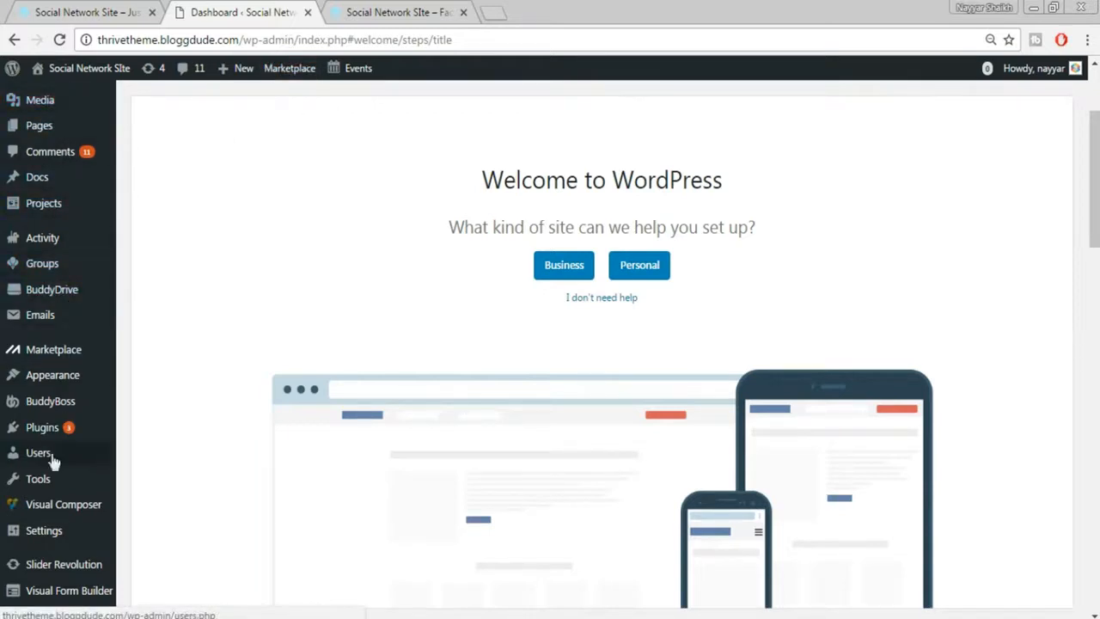
mouse_move(52, 427)
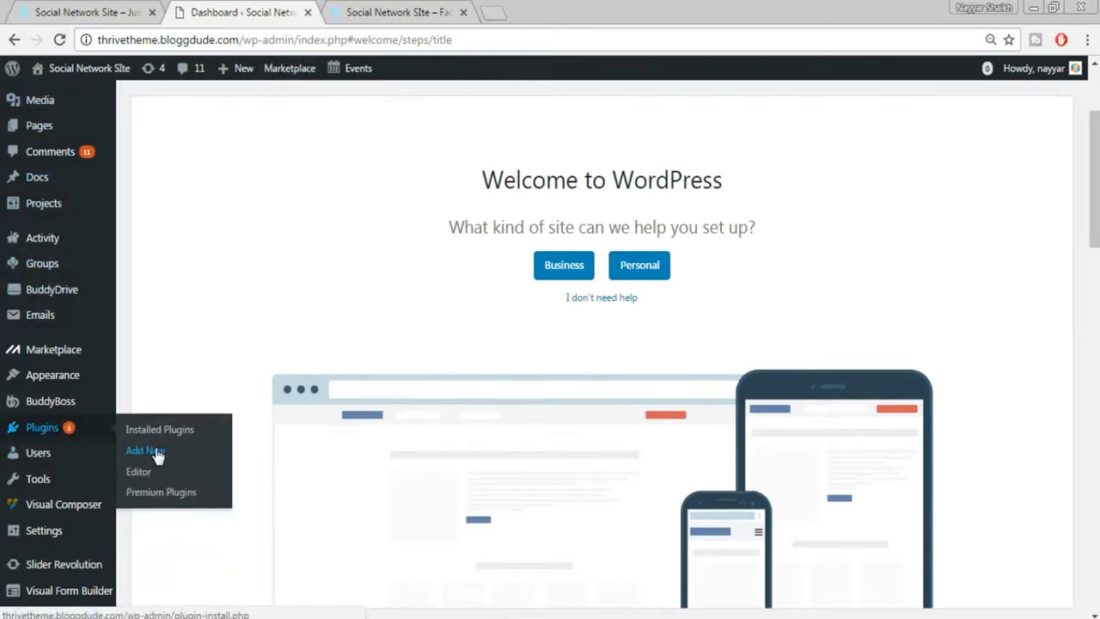
click(154, 454)
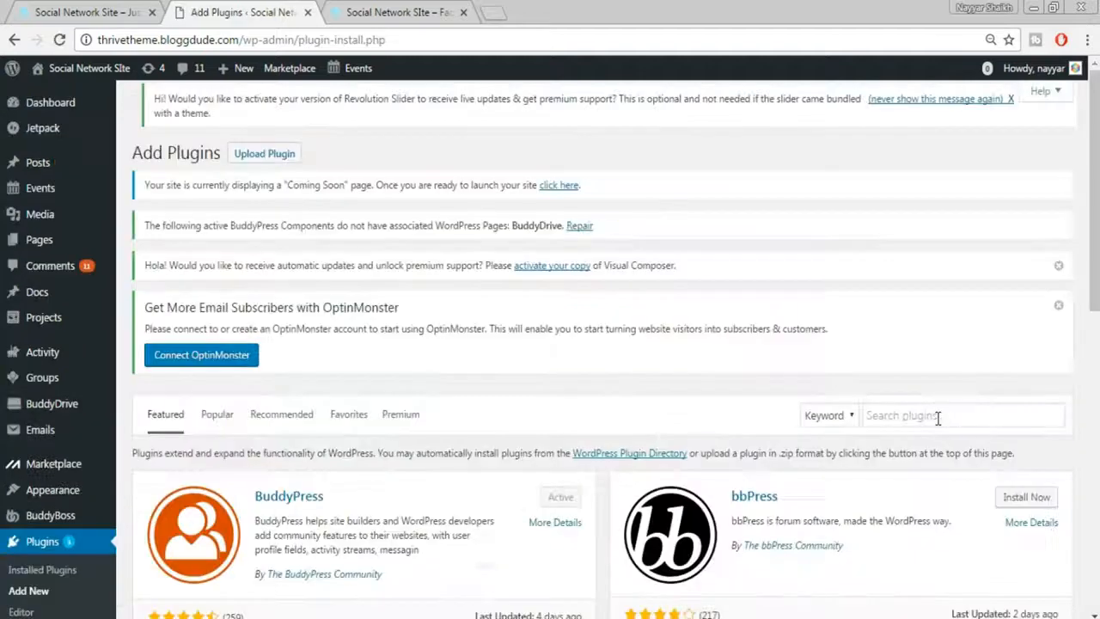
click(939, 416)
click(921, 458)
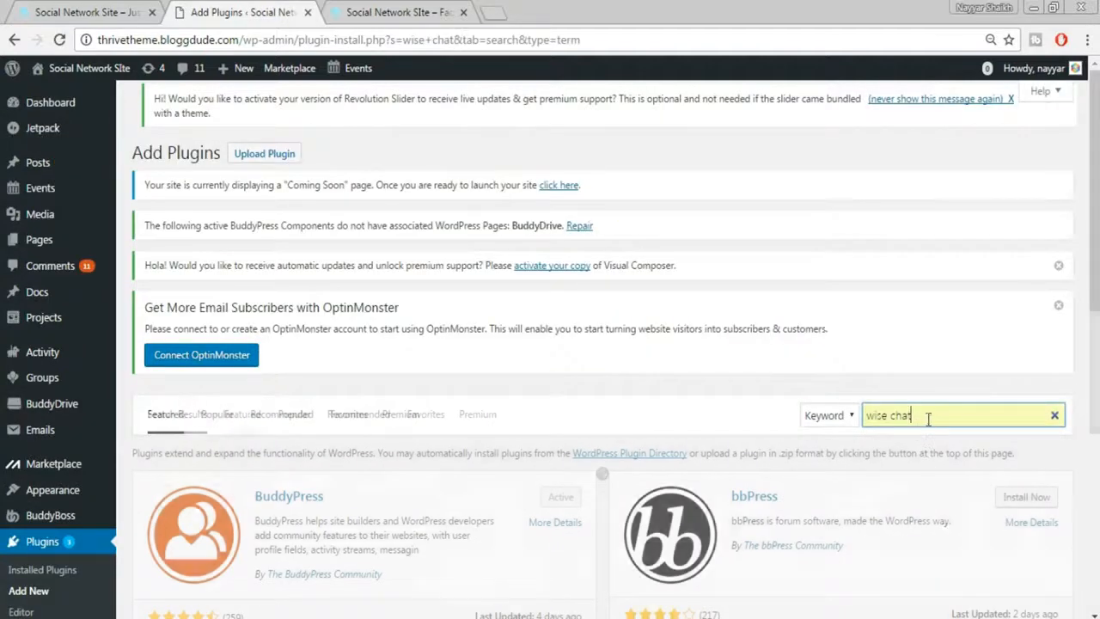
scroll(295, 318, down, 2)
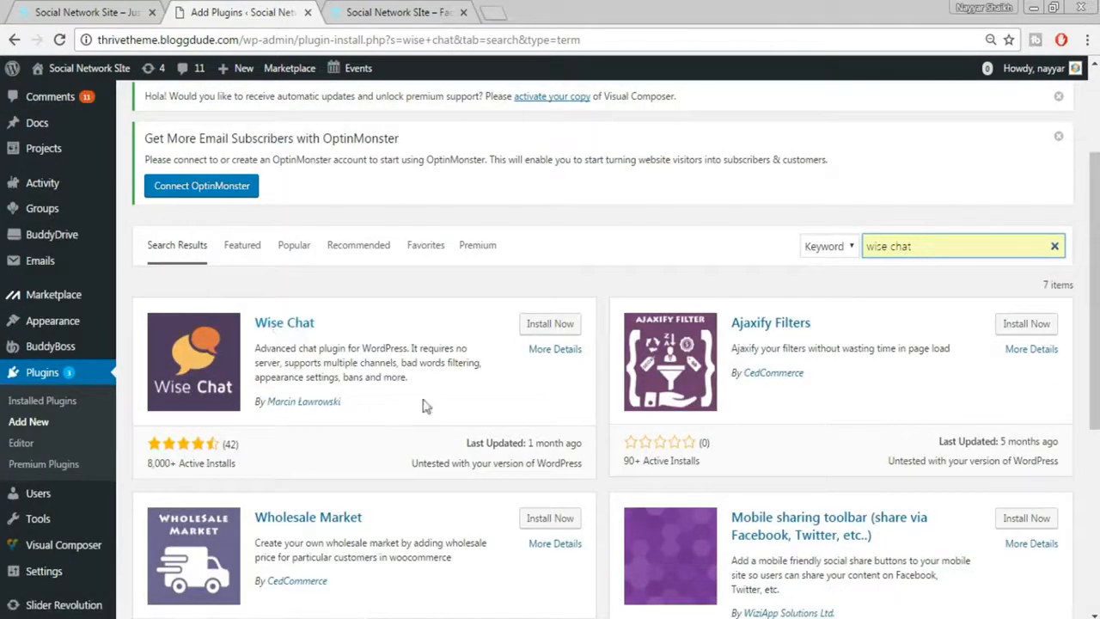
click(556, 332)
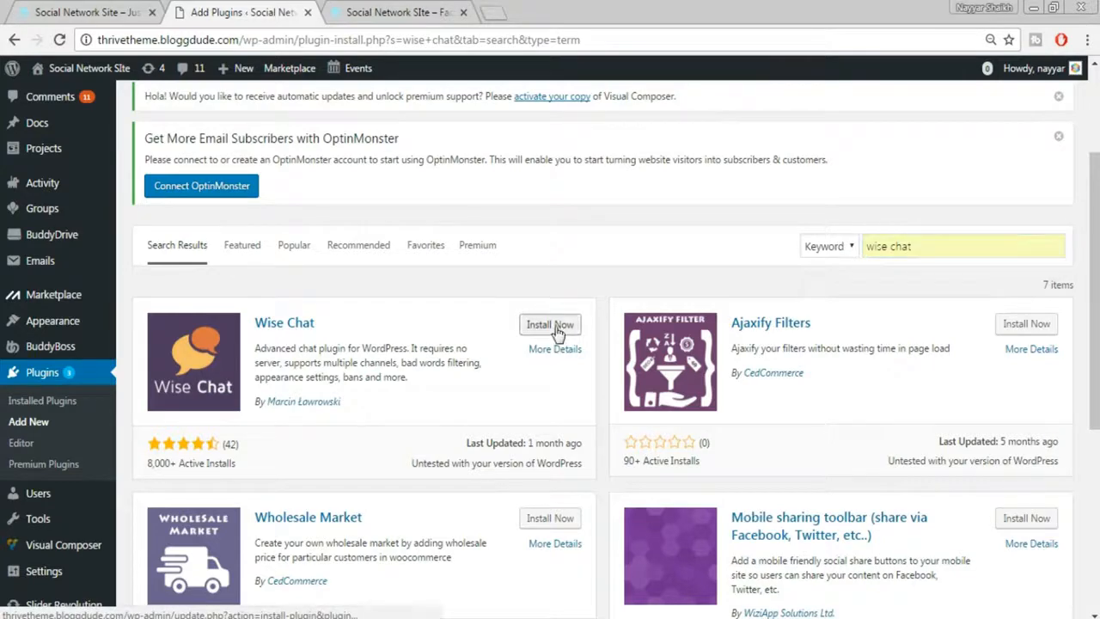
click(557, 326)
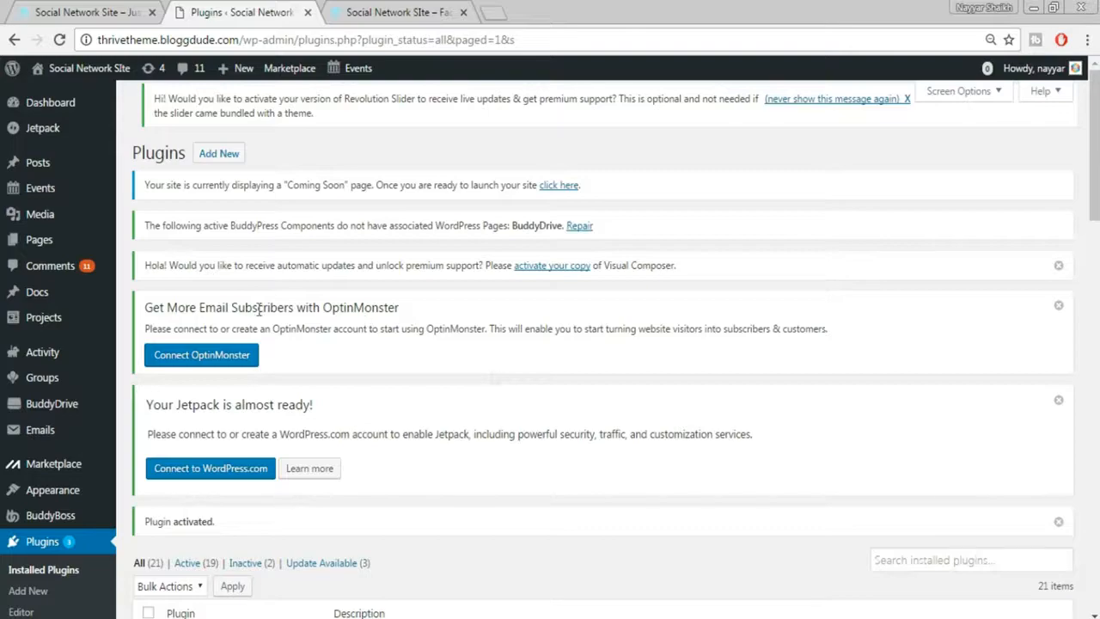
Open the Wise Chat settings and enable Disable Anonymous Users in the general settings
scroll(73, 344, down, 4)
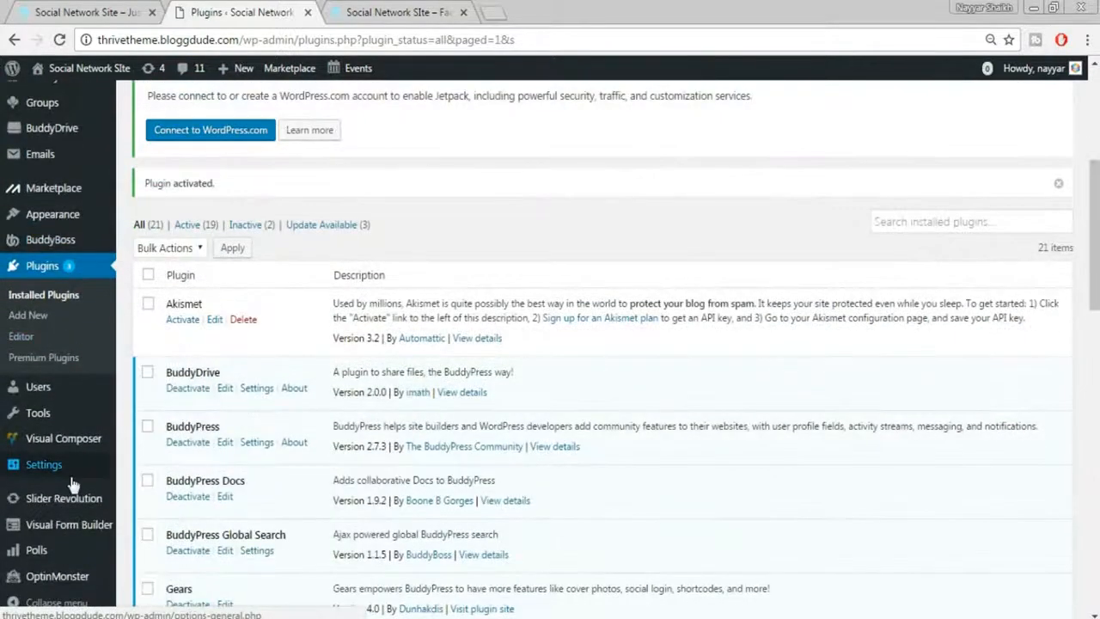
mouse_move(74, 484)
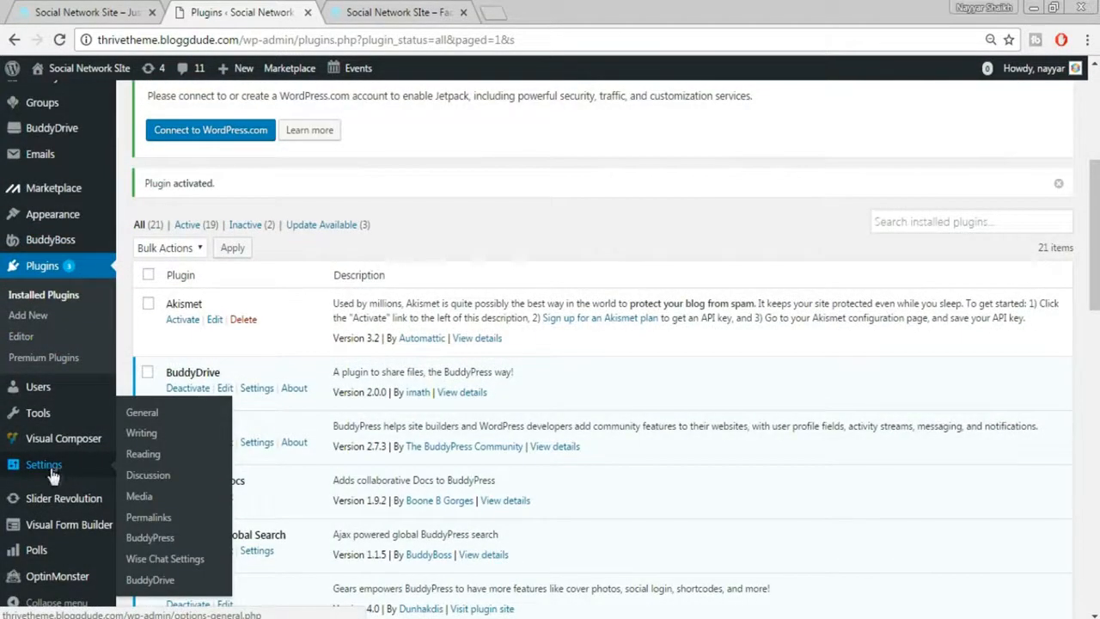
click(177, 560)
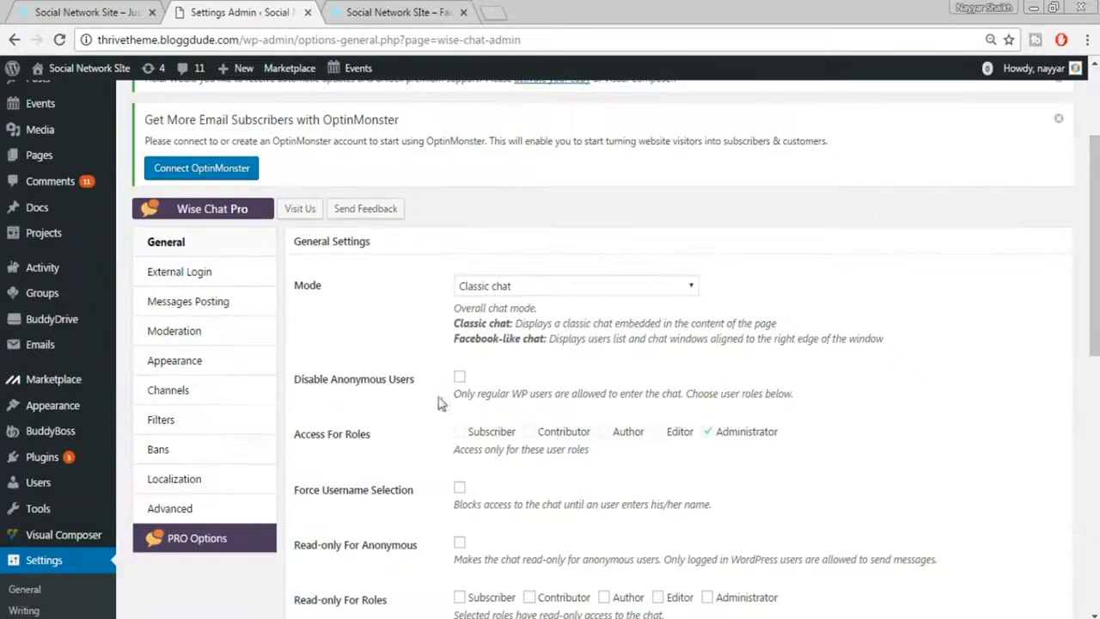
click(459, 378)
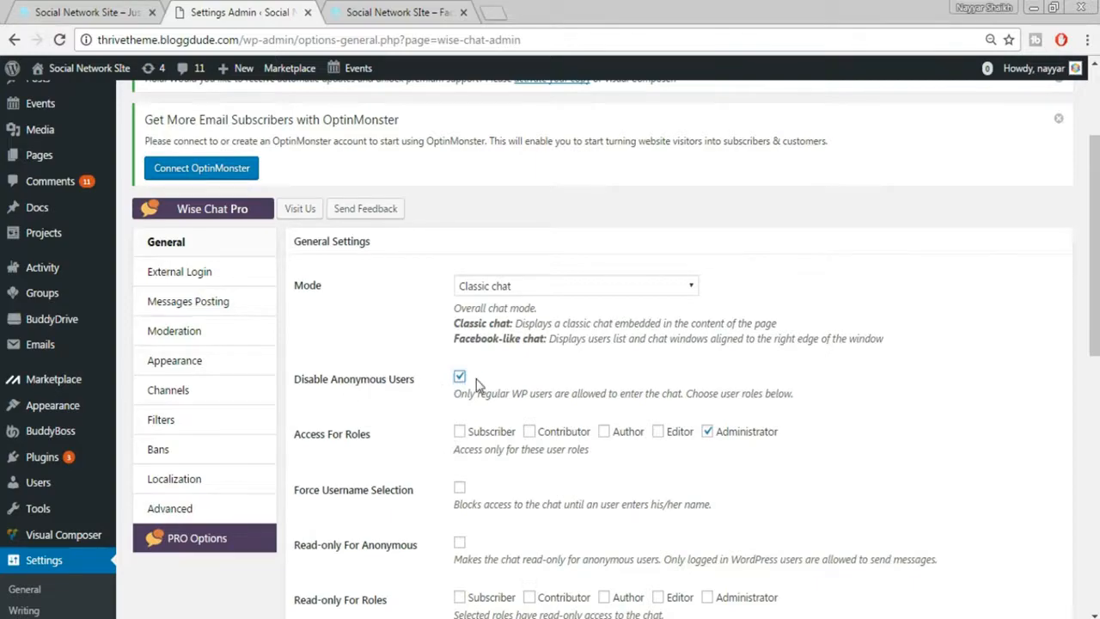
Check how the chat box behaves on the demo5.bloggdude.com front page while the page scrolls
click(86, 13)
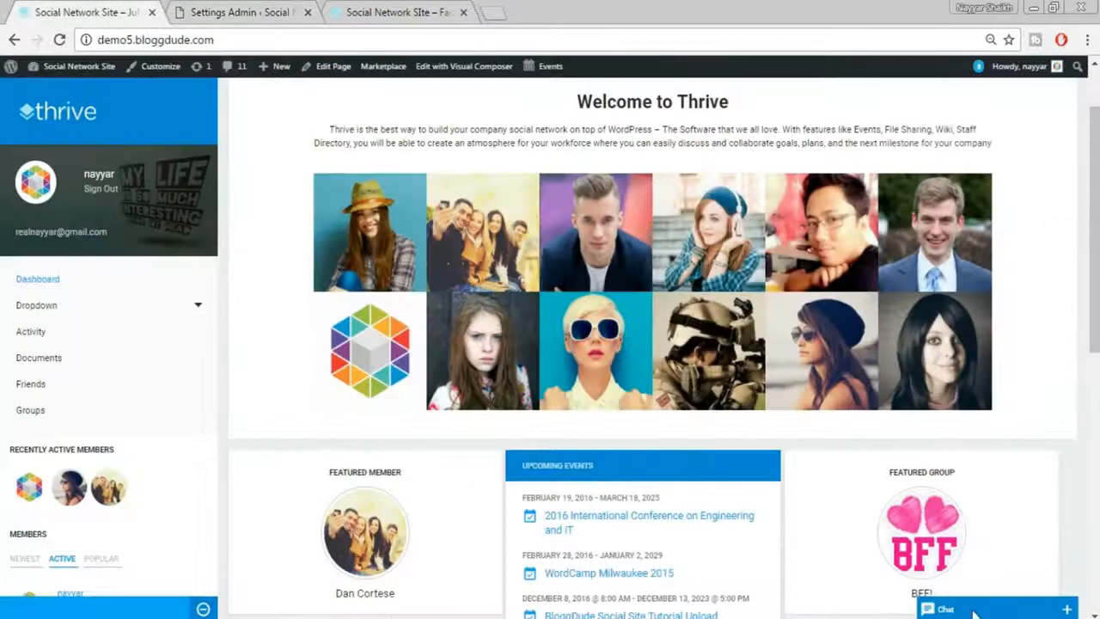
click(973, 611)
scroll(992, 536, down, 2)
scroll(994, 546, up, 3)
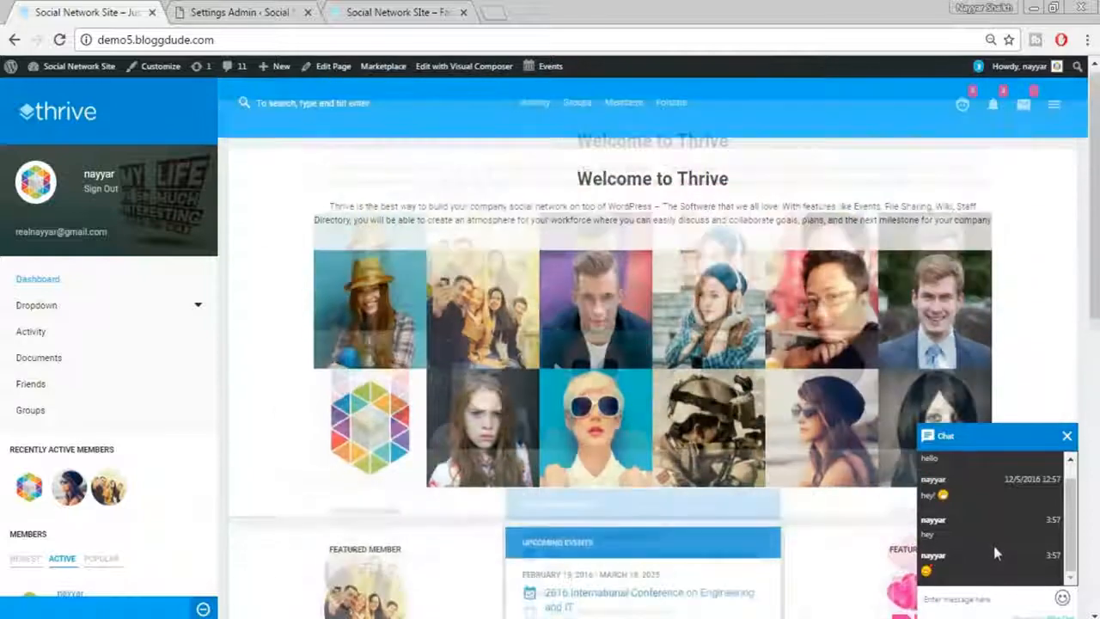
click(1067, 435)
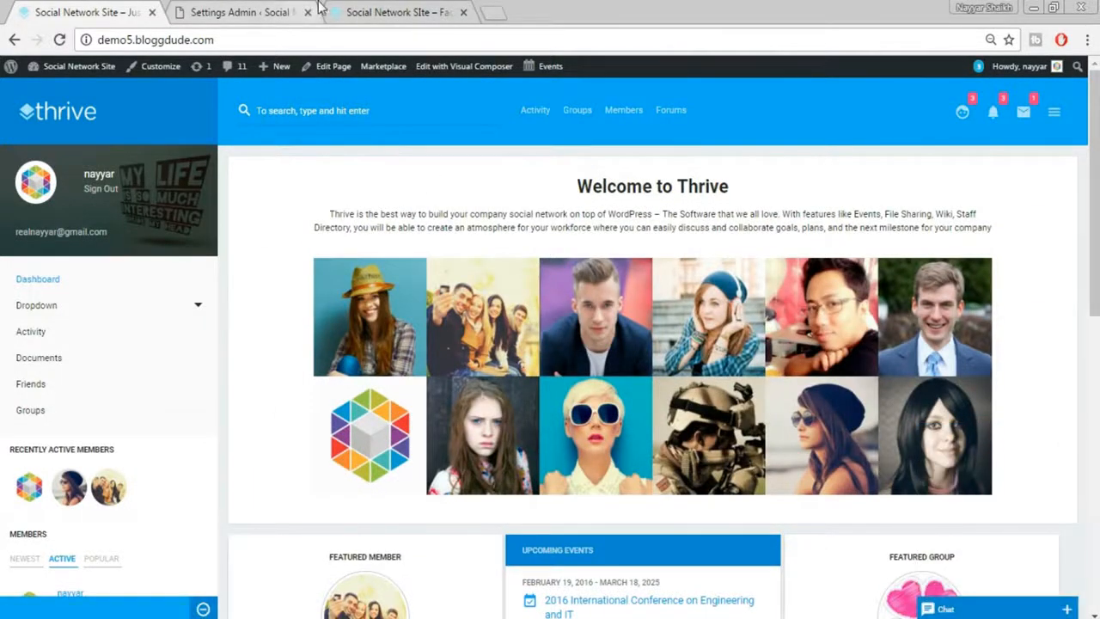
click(354, 11)
Return to the Wise Chat general settings and save them
click(242, 10)
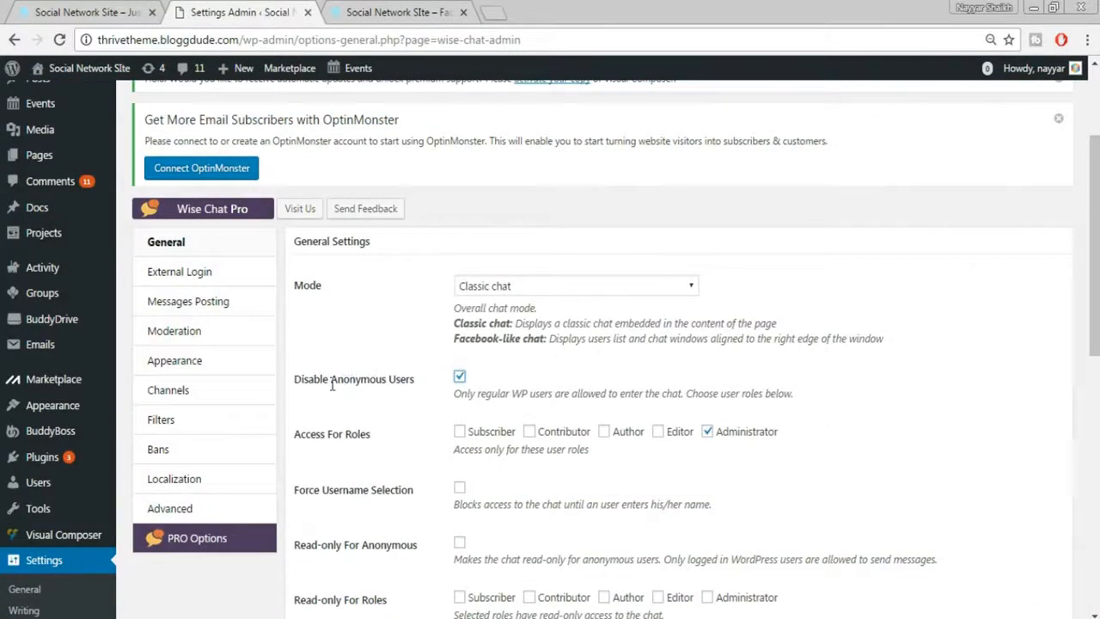
scroll(460, 386, down, 6)
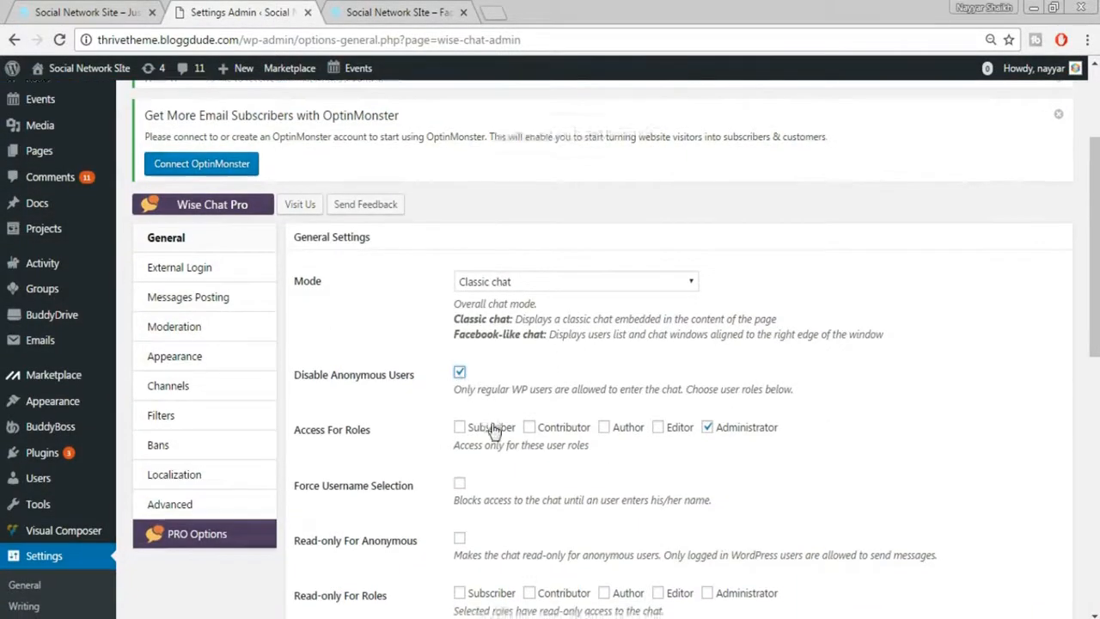
click(361, 344)
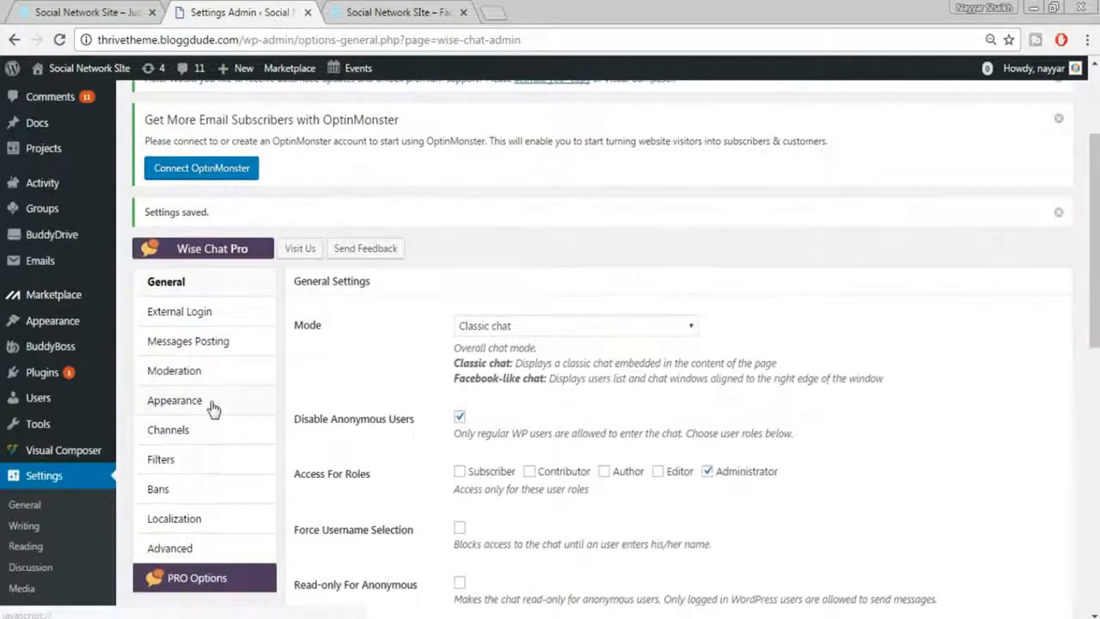
Set the Wise Chat window theme to Cold Dark in the appearance settings and save the change
click(196, 407)
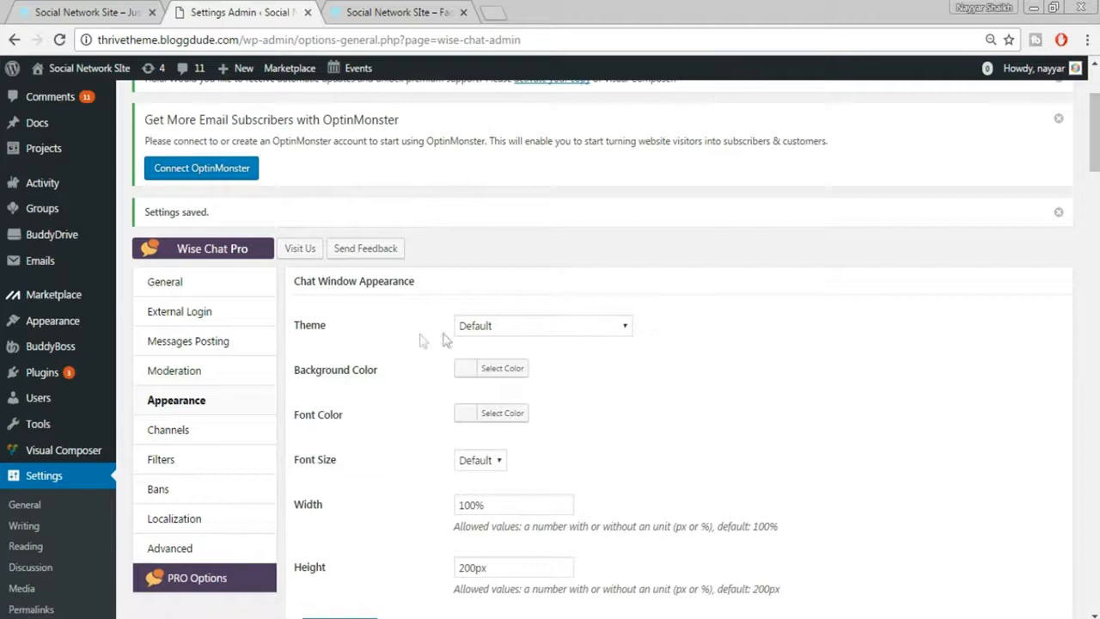
click(506, 338)
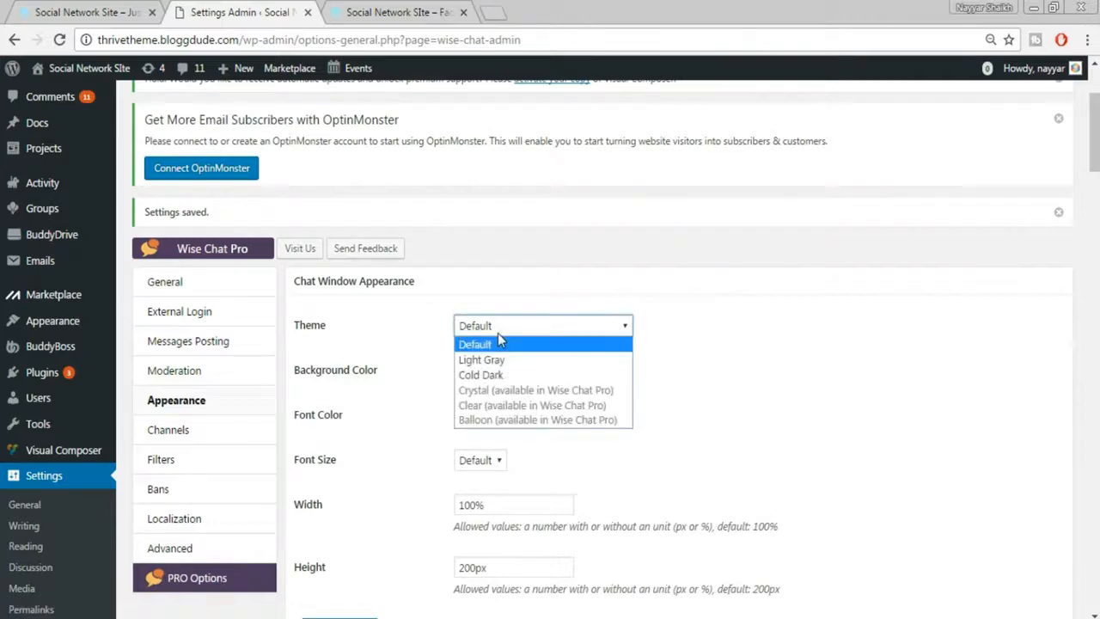
click(526, 377)
scroll(529, 399, down, 5)
click(361, 208)
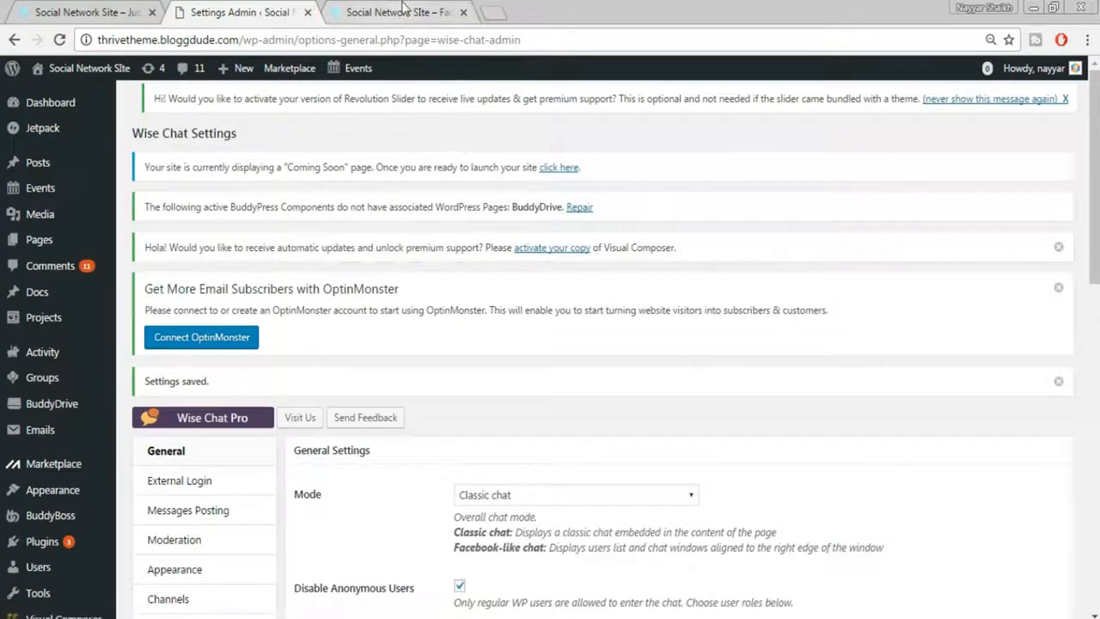
Reload the thrivetheme.bloggdude.com front page, open its chat box and send the message "chat"
click(404, 10)
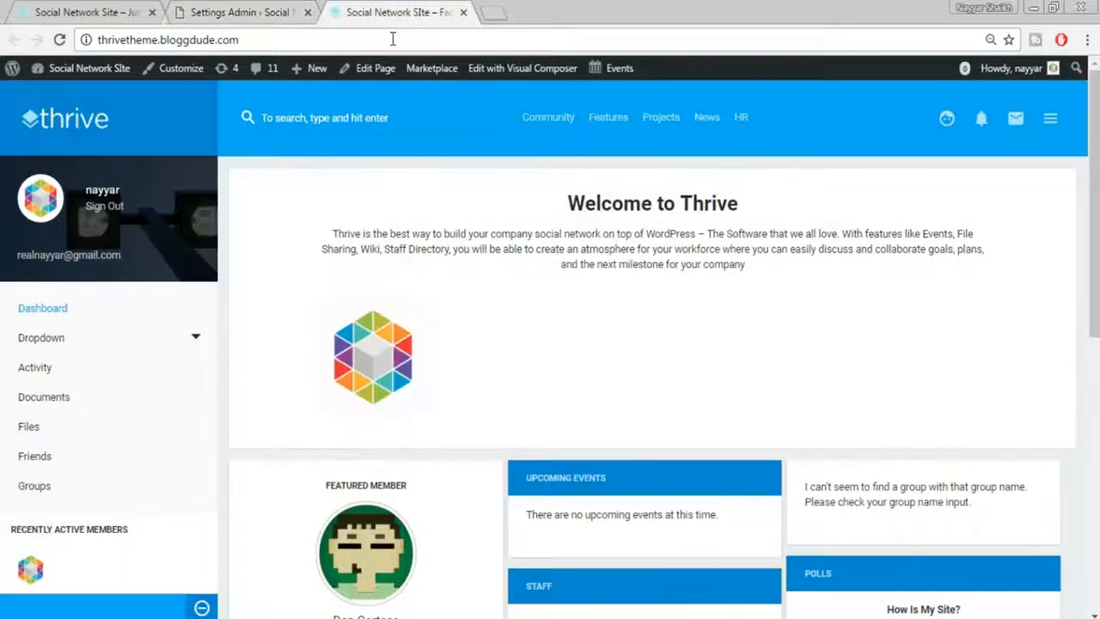
click(392, 38)
key(Return)
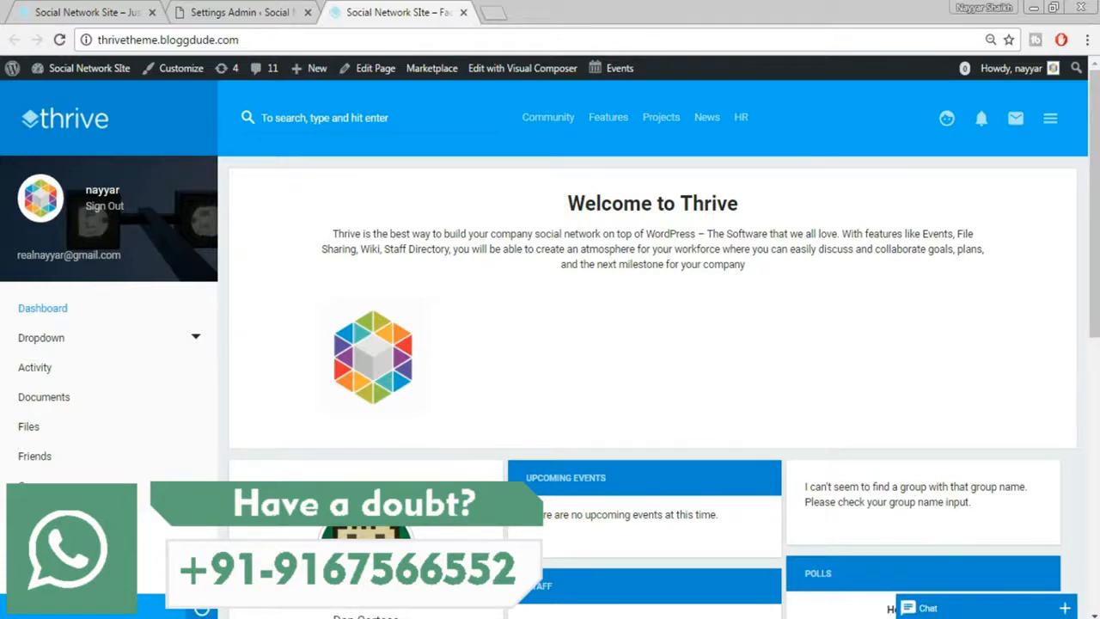
click(984, 610)
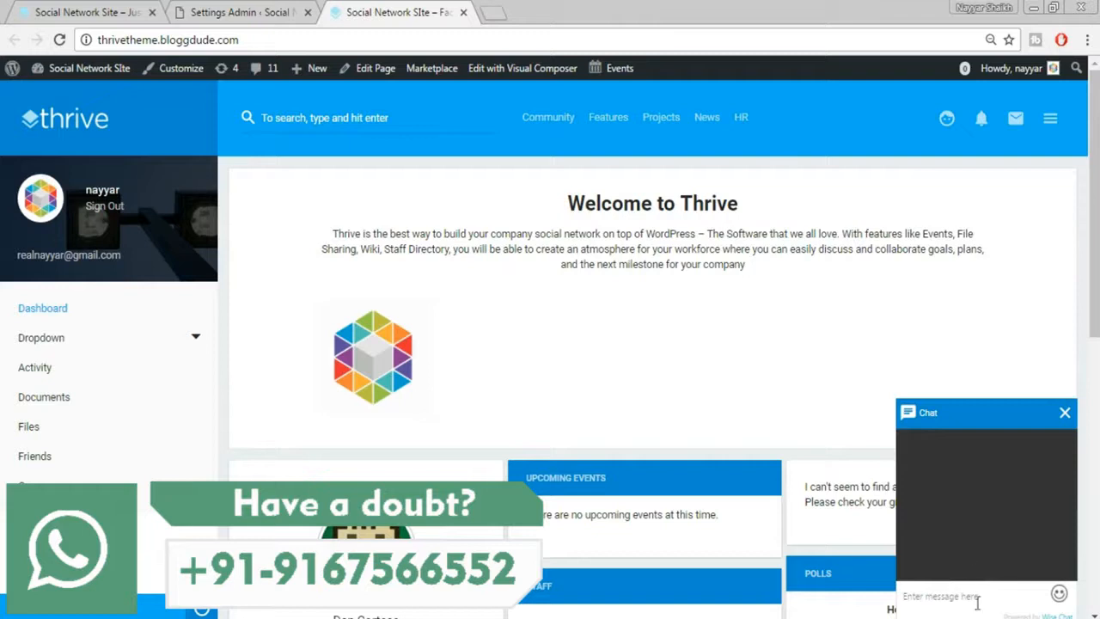
text(cha)
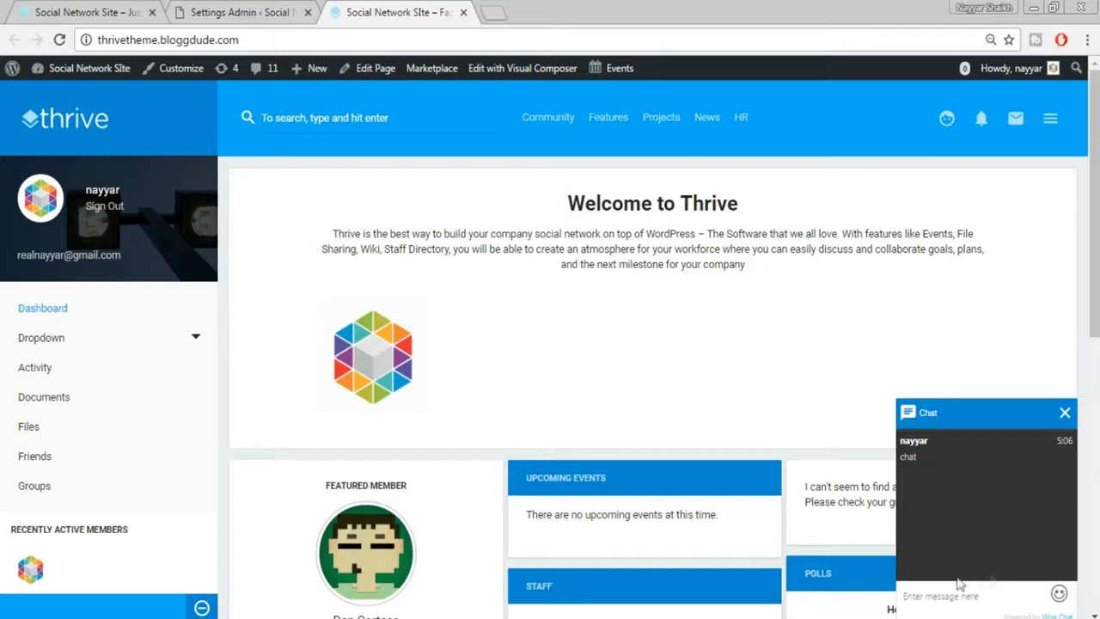
Send the gift emoticon in the front page's chat and collapse the chat box
click(1059, 593)
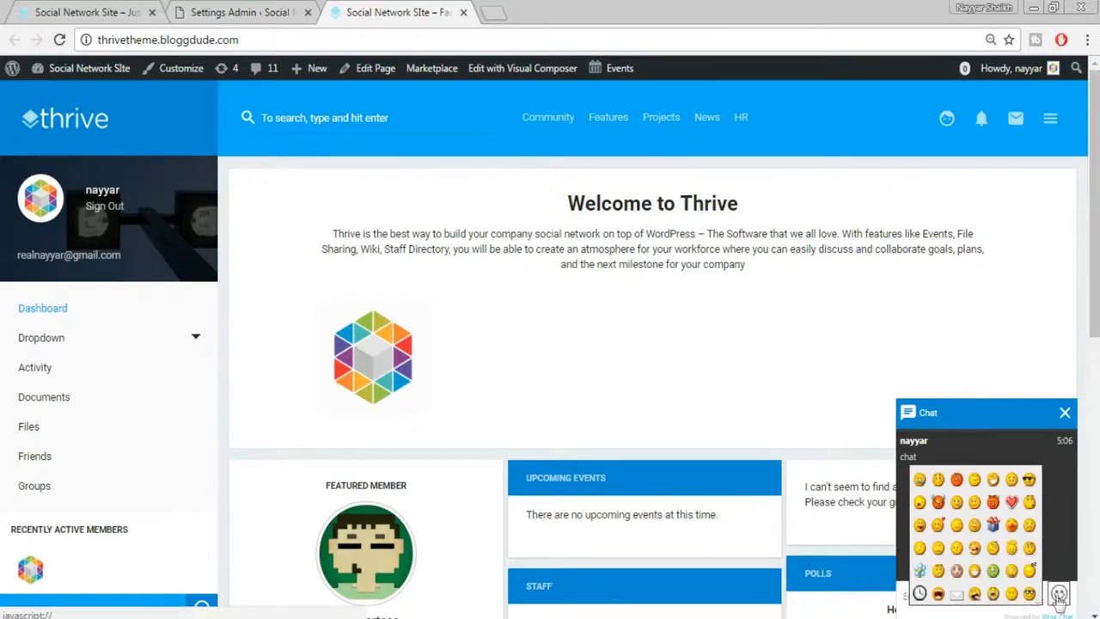
click(994, 527)
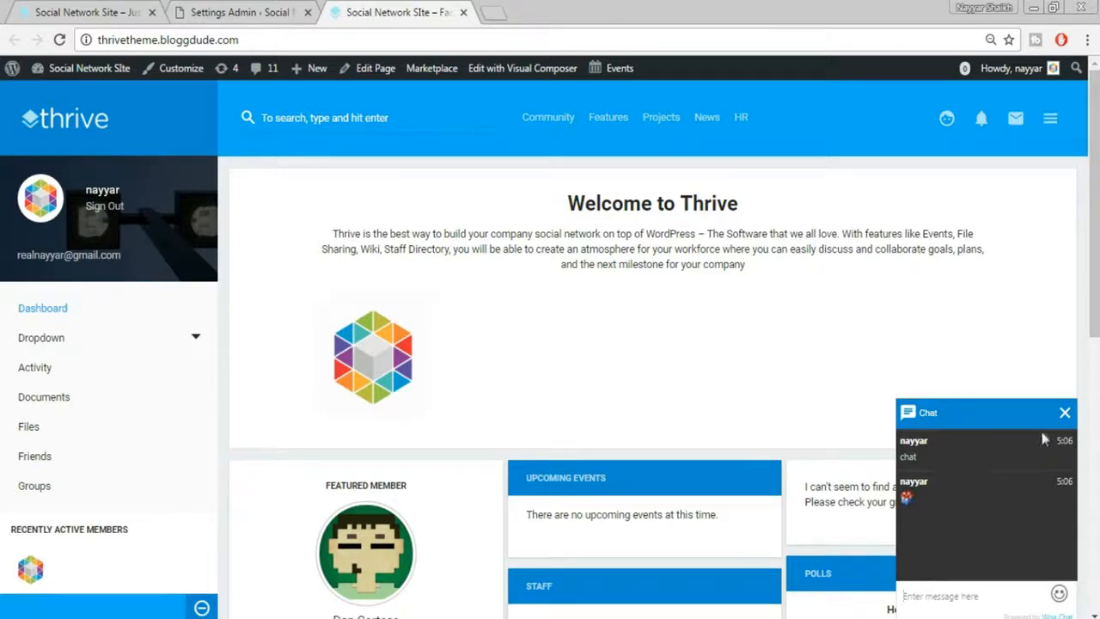
click(1064, 413)
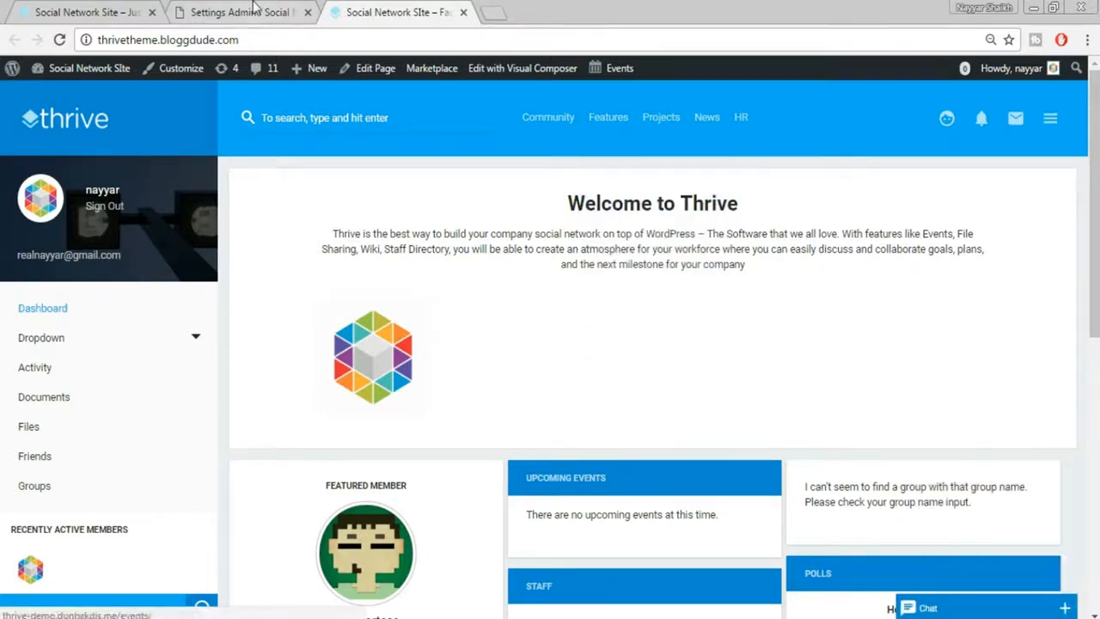
Return to the site admin, set the WordPress permalink structure to Post name and save the change
click(255, 7)
mouse_move(91, 113)
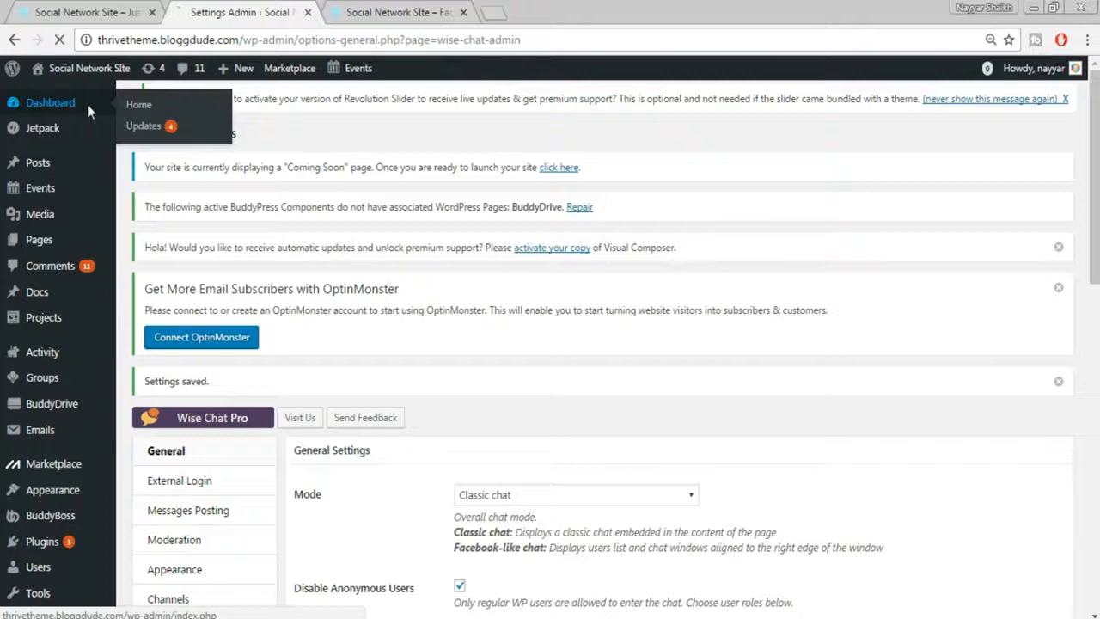
scroll(143, 215, down, 3)
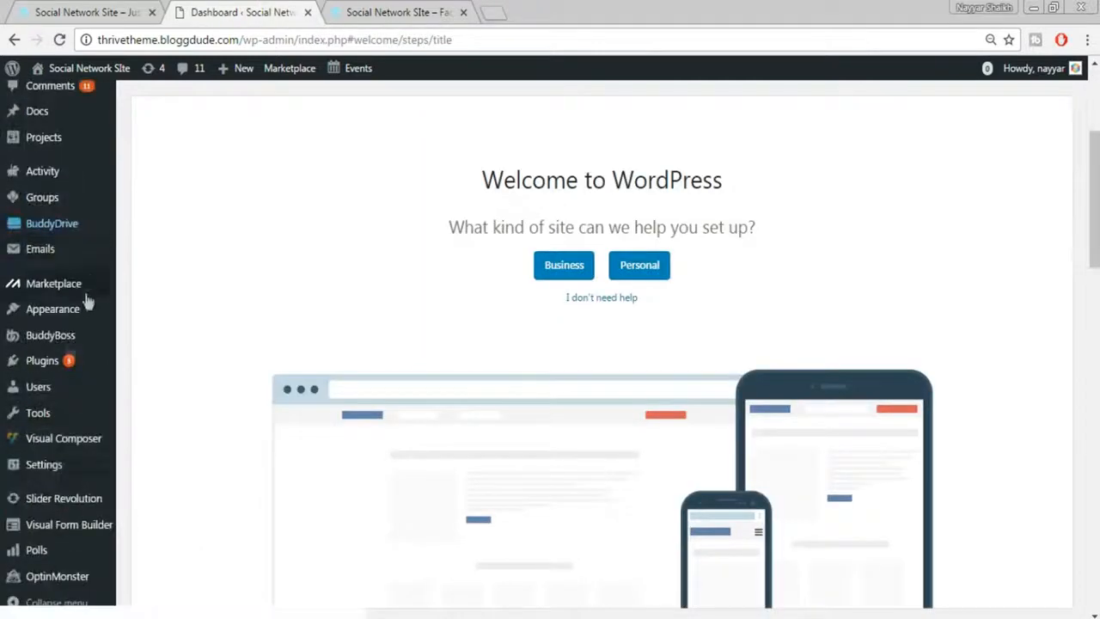
mouse_move(51, 482)
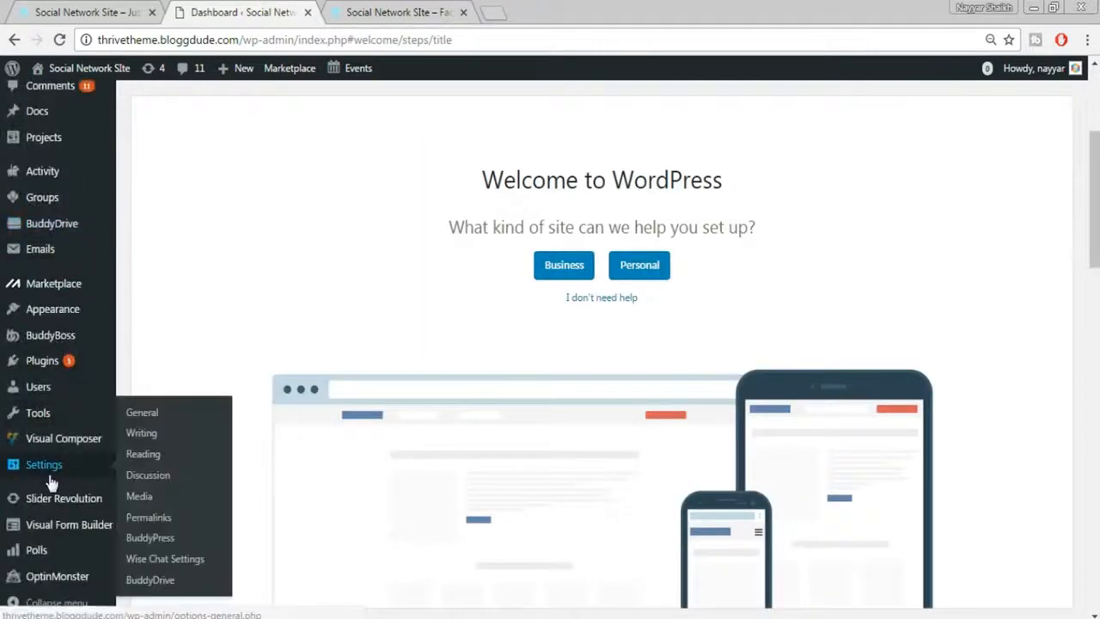
click(172, 518)
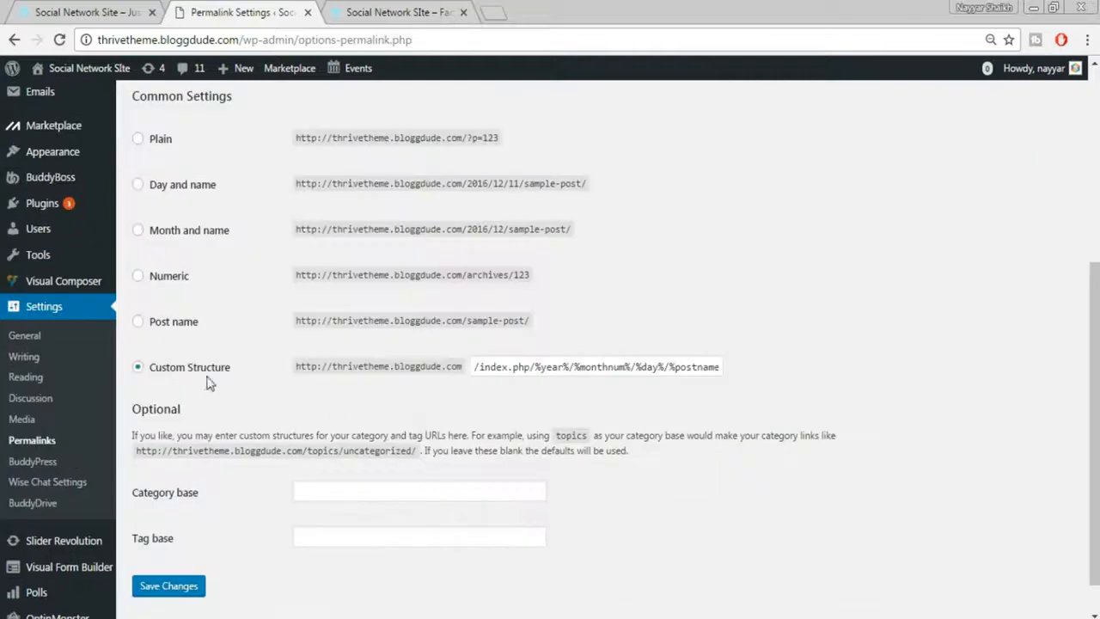
click(168, 330)
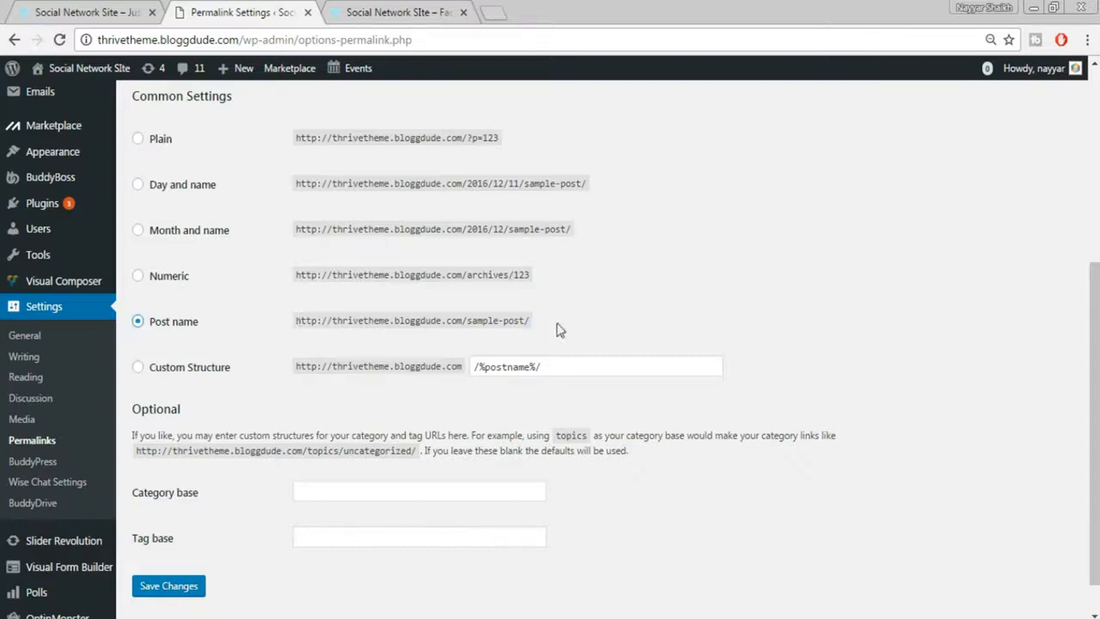
click(198, 599)
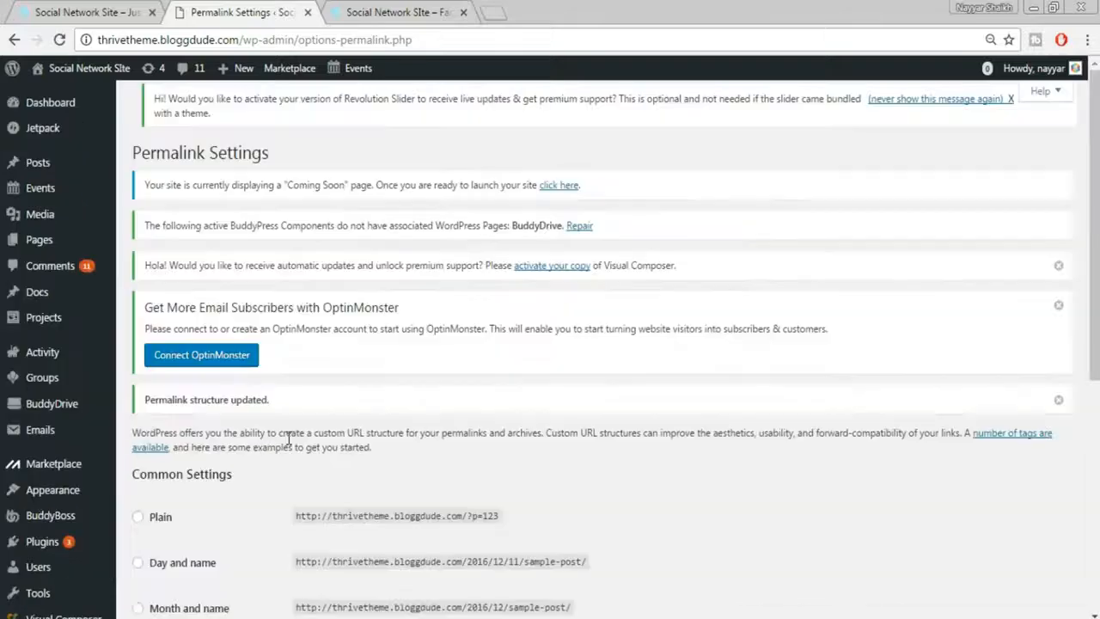
Review the component list in the BuddyPress settings and open its directory page assignments
scroll(262, 437, down, 3)
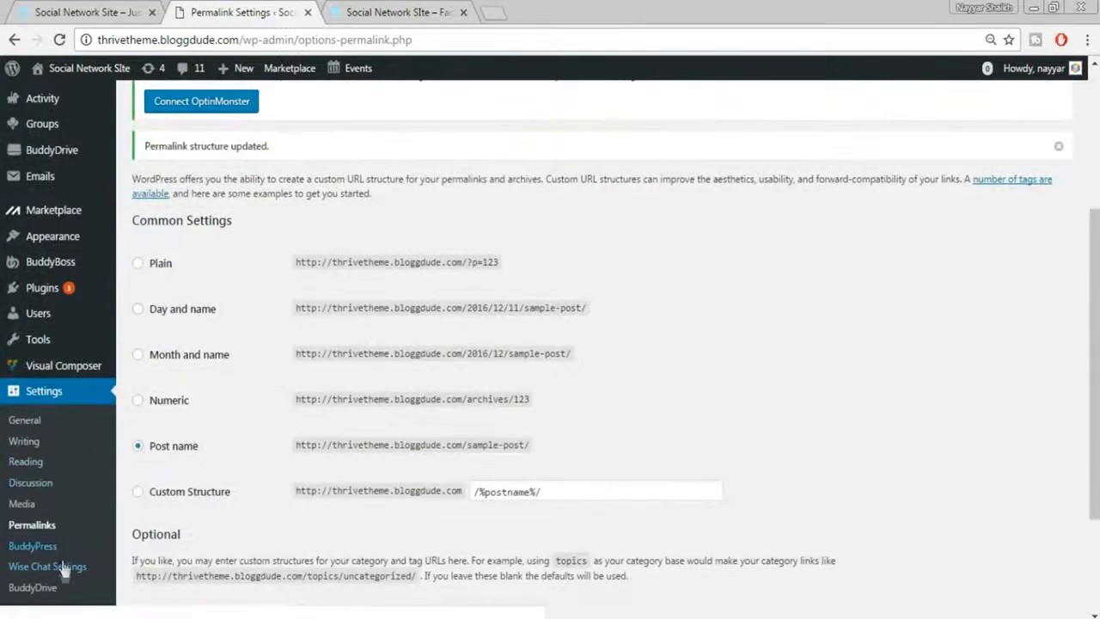
click(44, 546)
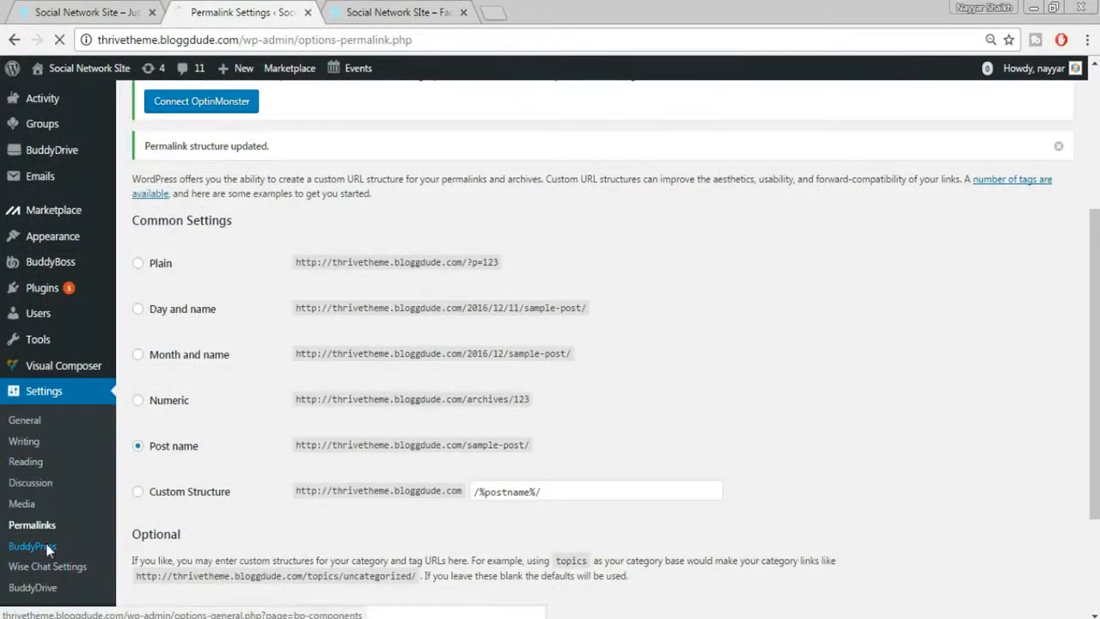
scroll(236, 335, down, 1)
scroll(236, 335, down, 1)
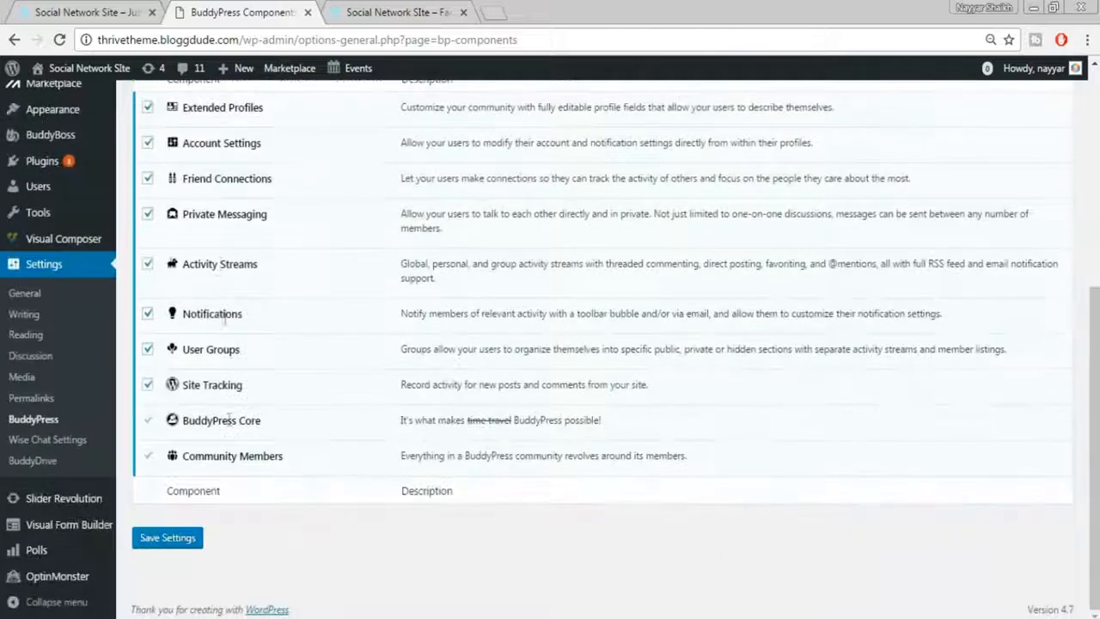
scroll(192, 342, up, 1)
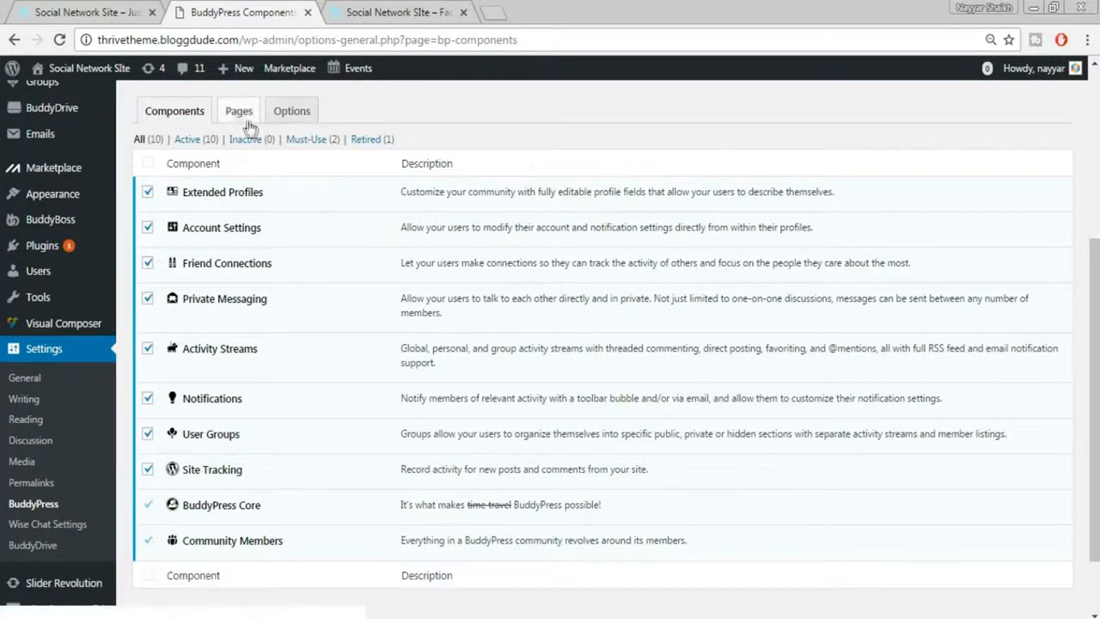
scroll(239, 118, up, 1)
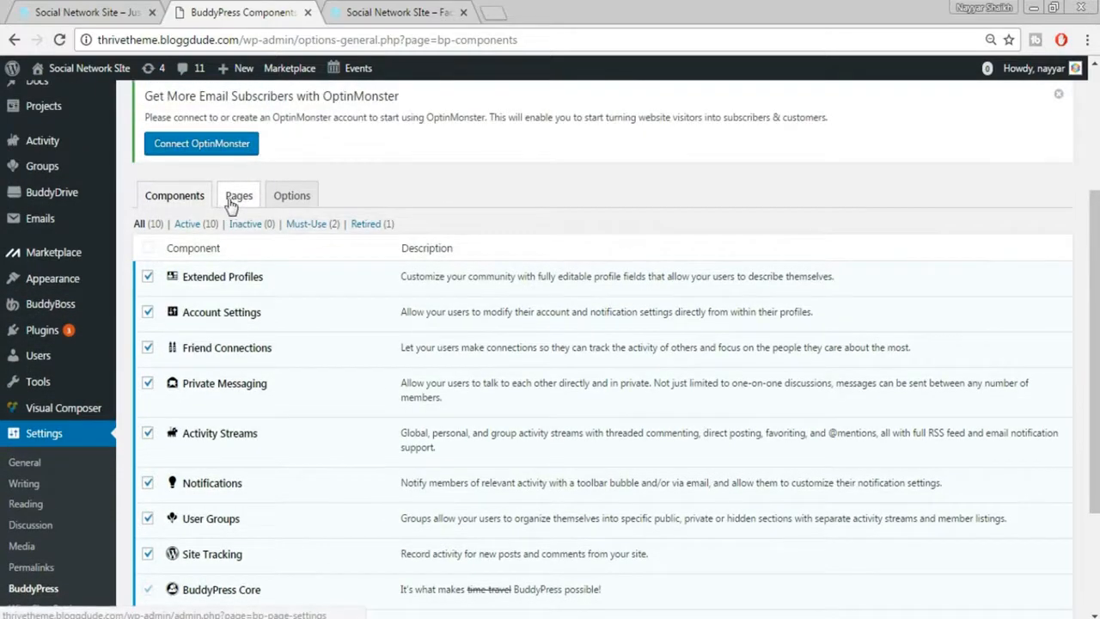
click(239, 198)
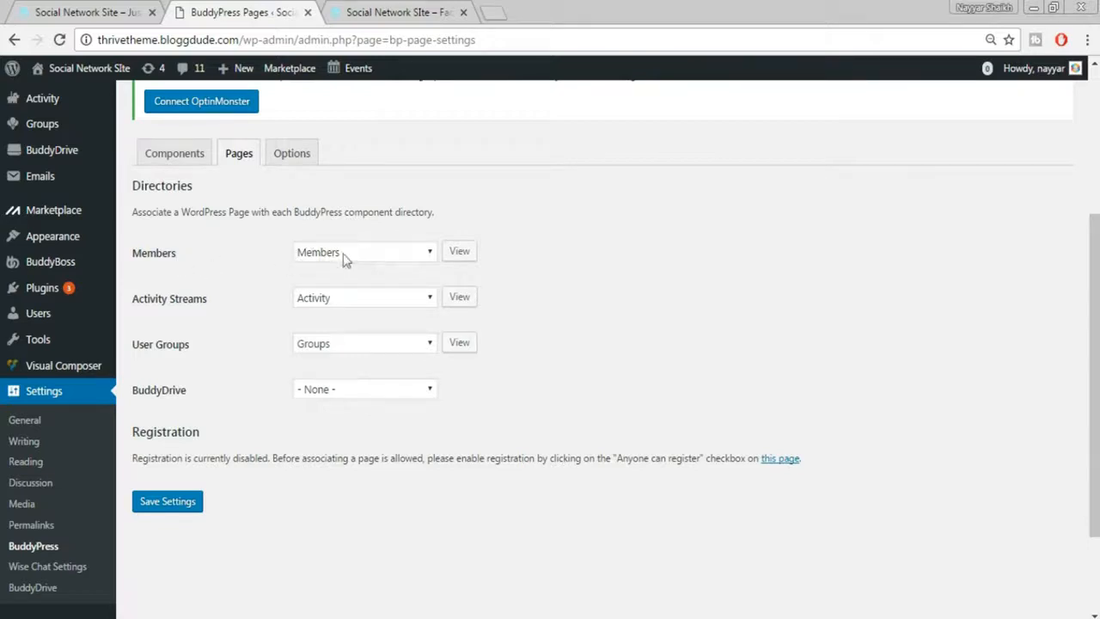
View the page assigned to the Members directory in a new tab and close that tab
right_click(456, 257)
click(482, 266)
click(410, 10)
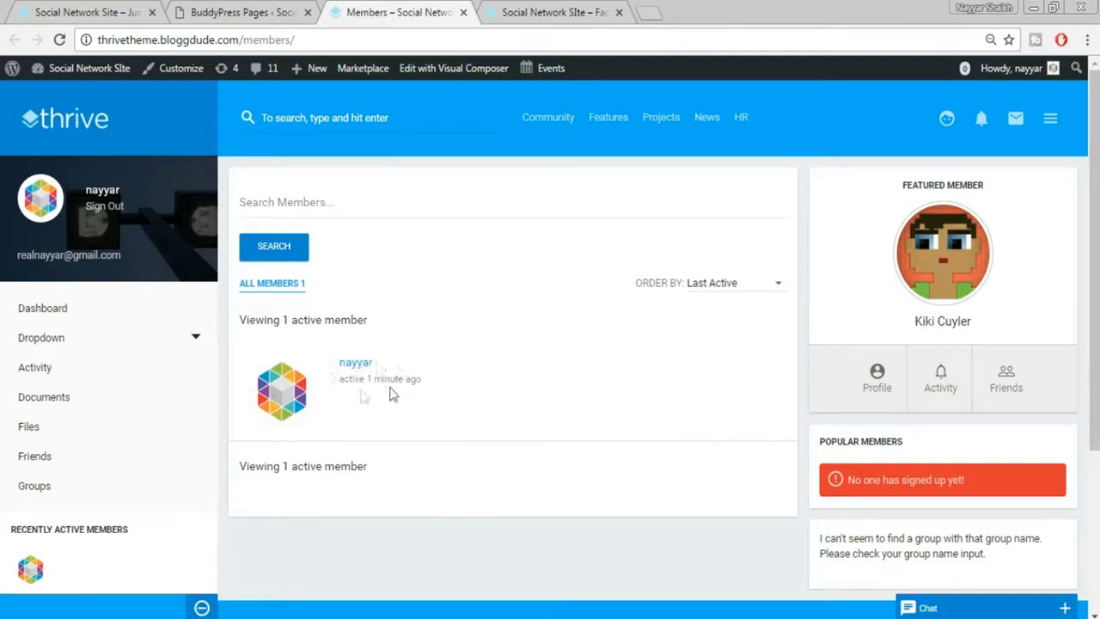
click(463, 12)
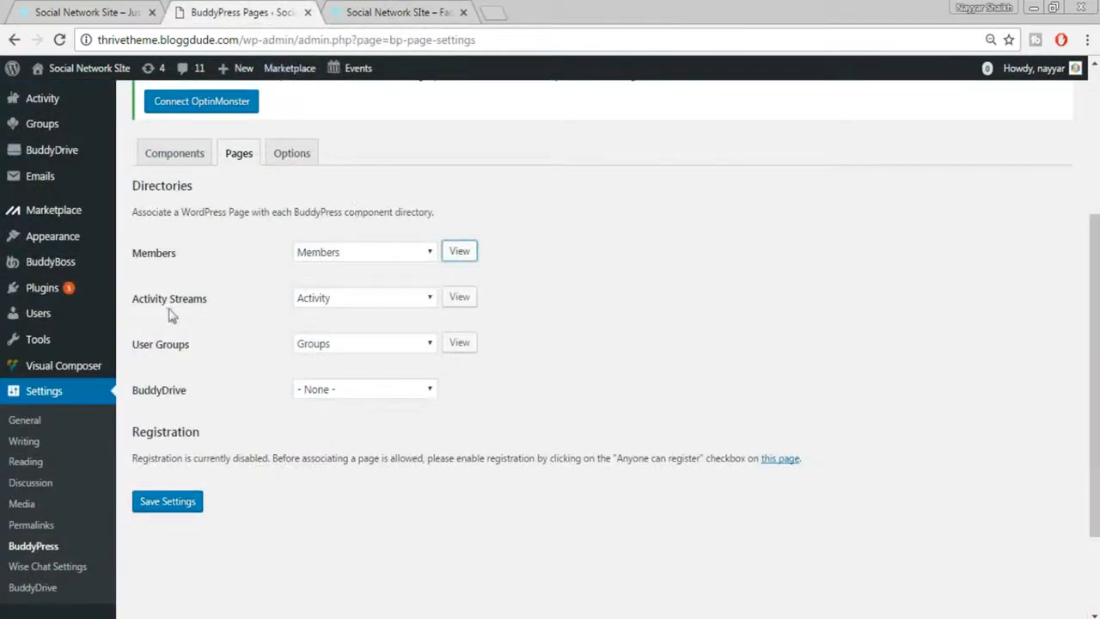
View the page assigned to Activity Streams in a new tab
right_click(472, 303)
click(485, 309)
click(364, 10)
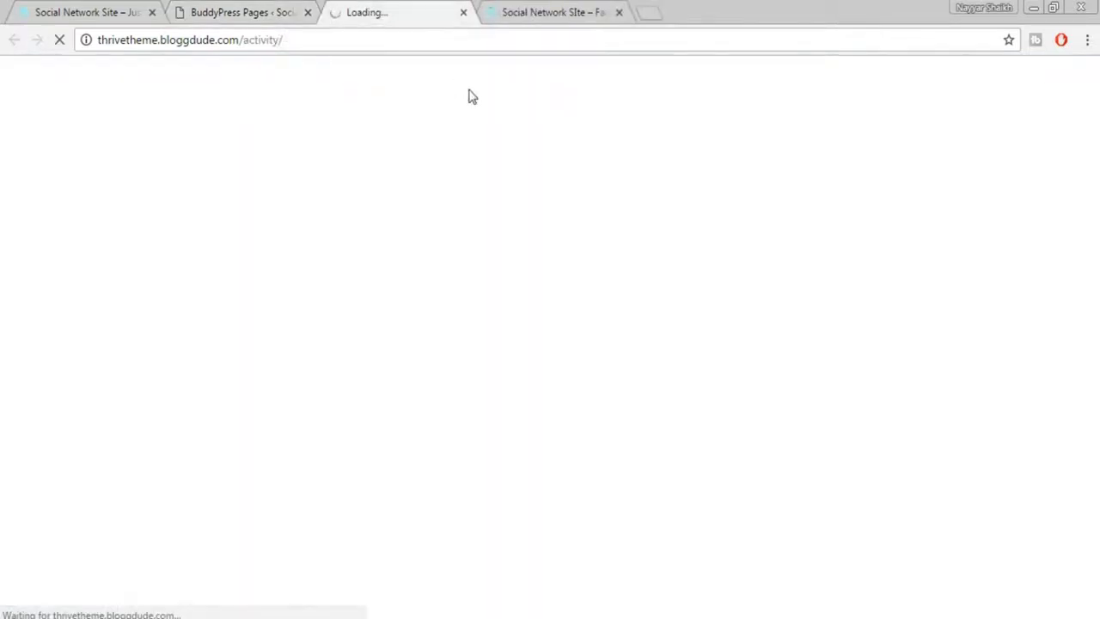
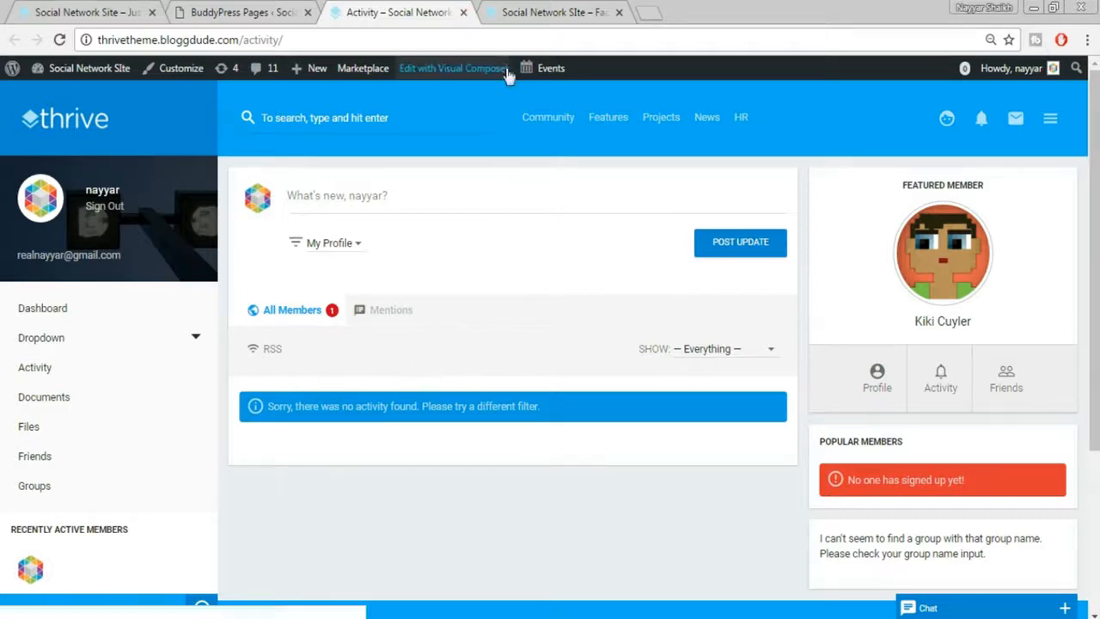
Close the Activity page, view the page assigned to User Groups in a new tab and close that tab
click(463, 12)
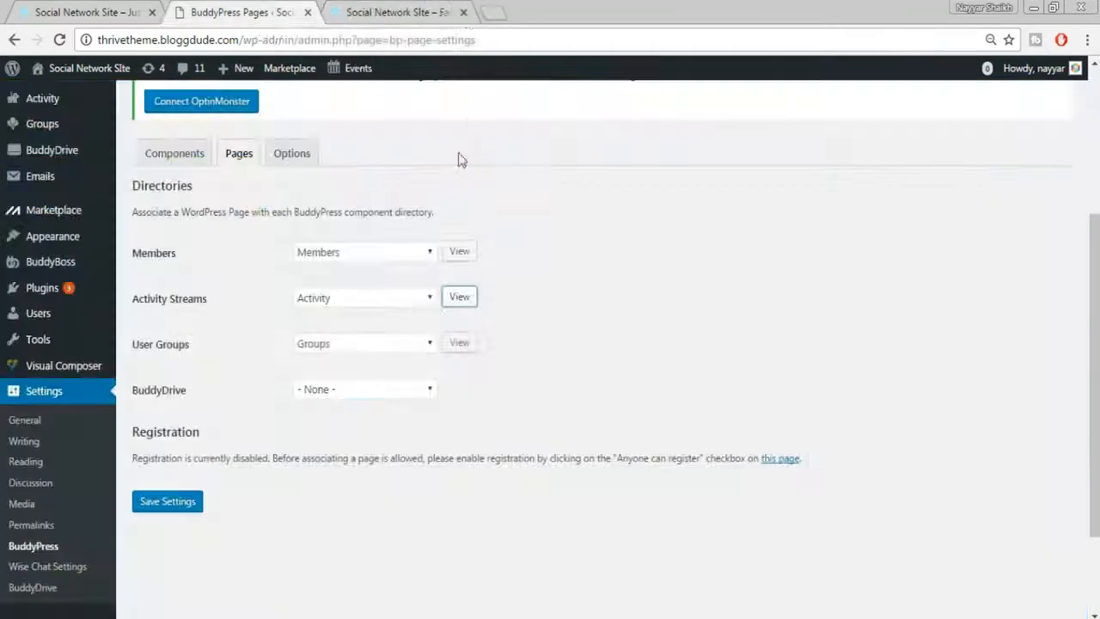
right_click(473, 343)
click(503, 356)
click(395, 12)
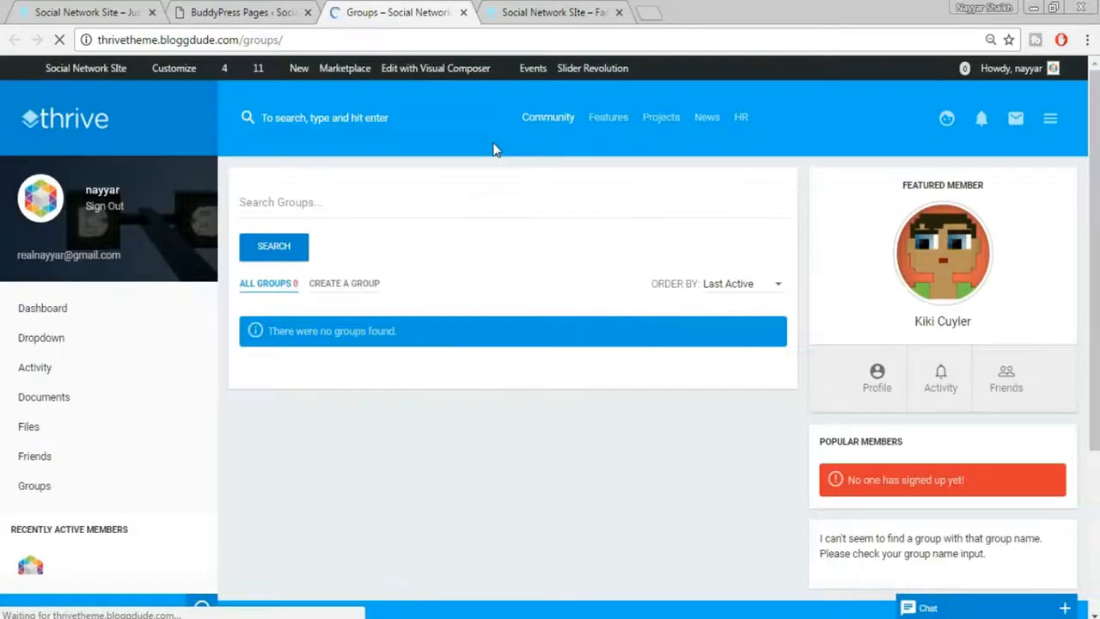
click(464, 12)
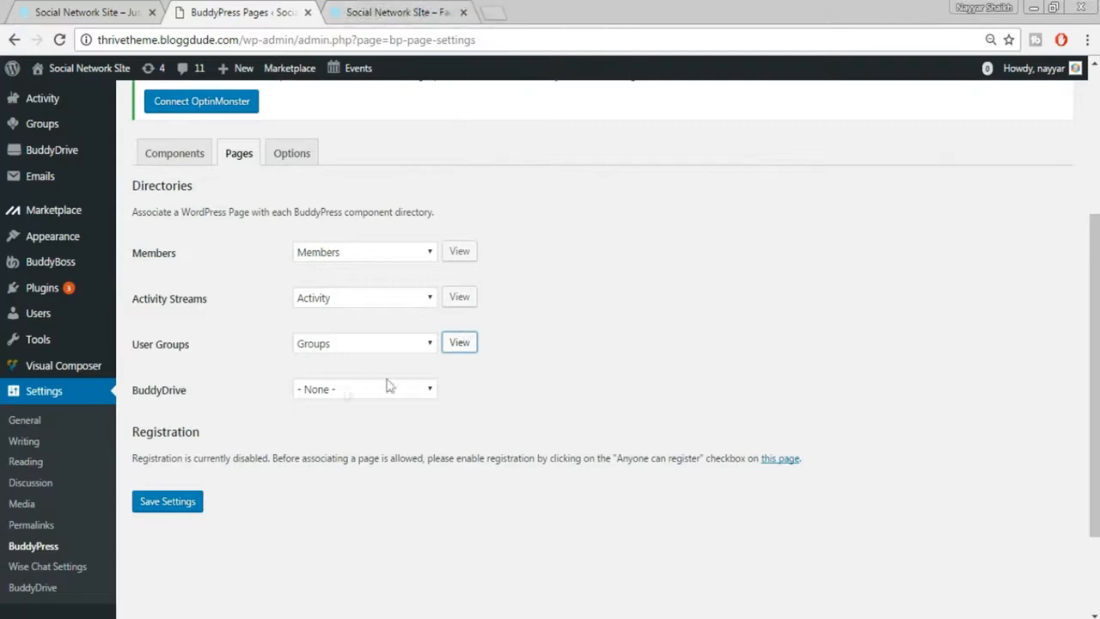
Assign the Drive page to the BuddyDrive directory and save the BuddyPress page settings
scroll(354, 381, down, 2)
scroll(184, 432, up, 3)
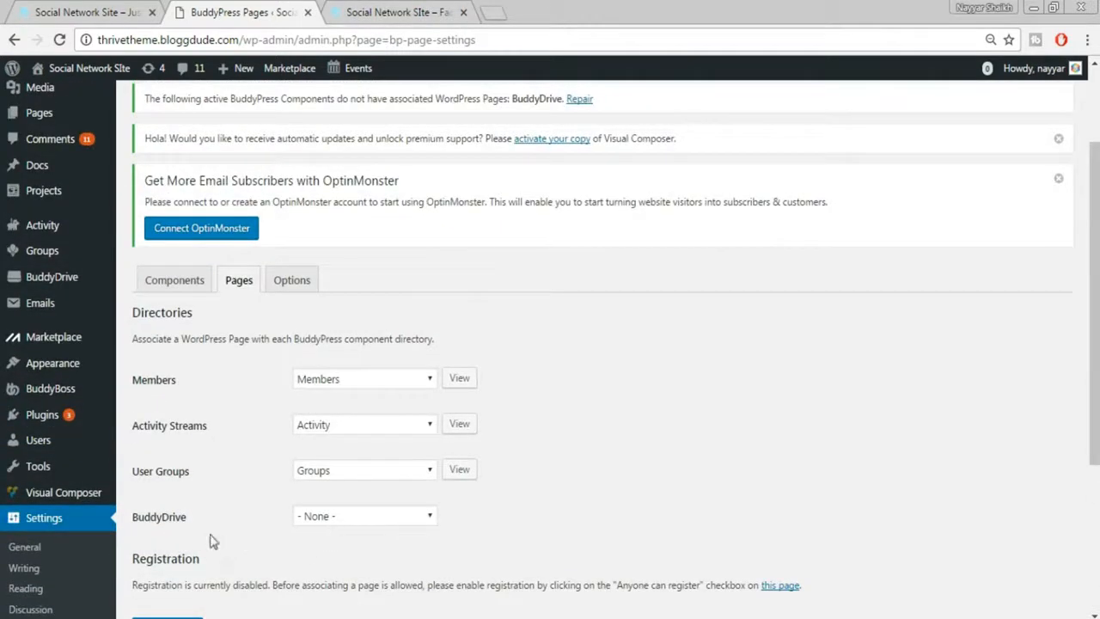
scroll(319, 520, down, 1)
click(356, 439)
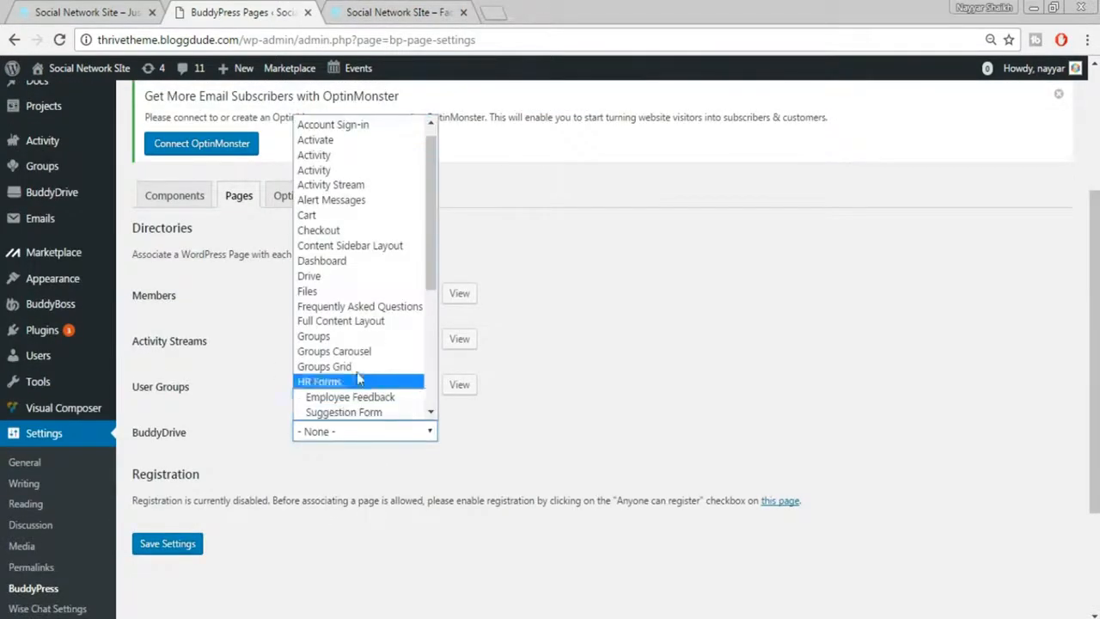
click(358, 284)
click(194, 547)
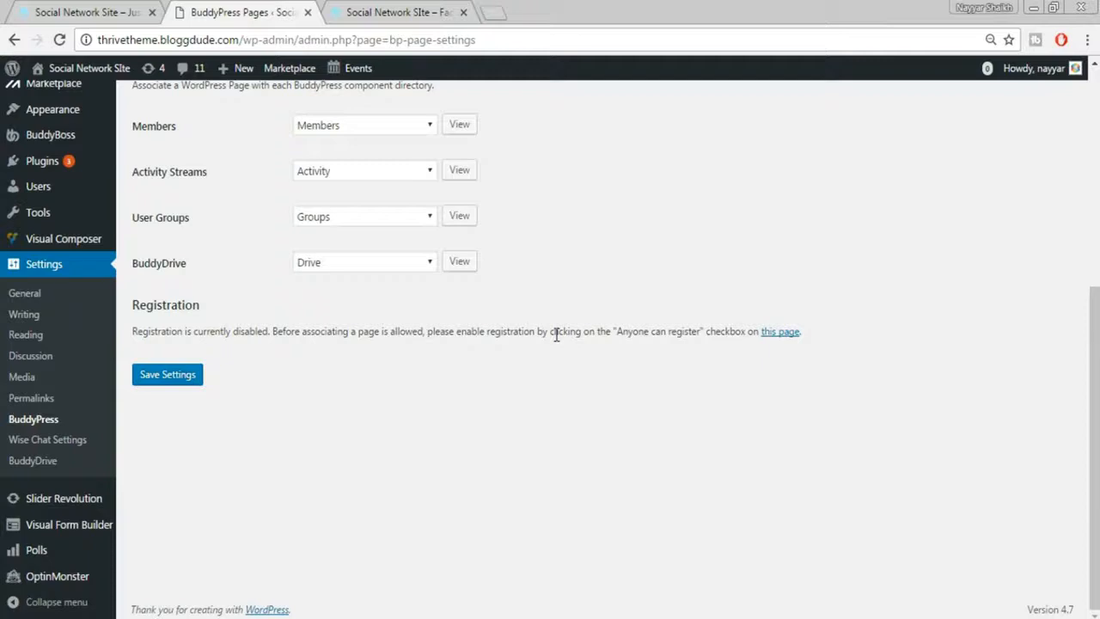
Look at the site's front page and return to the BuddyPress page settings
scroll(582, 391, up, 1)
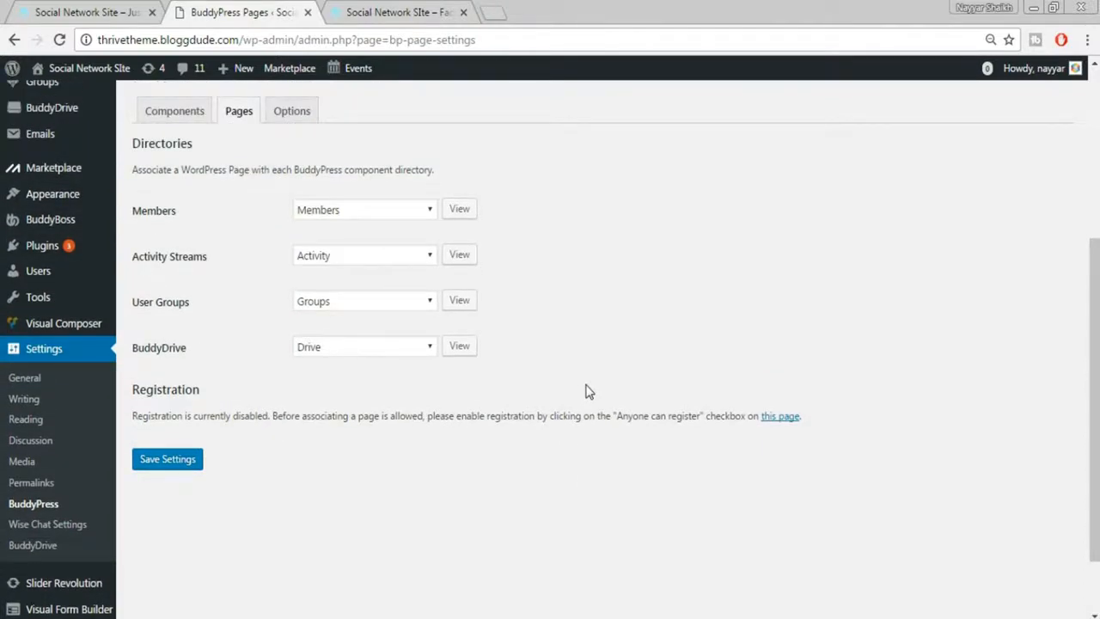
click(398, 12)
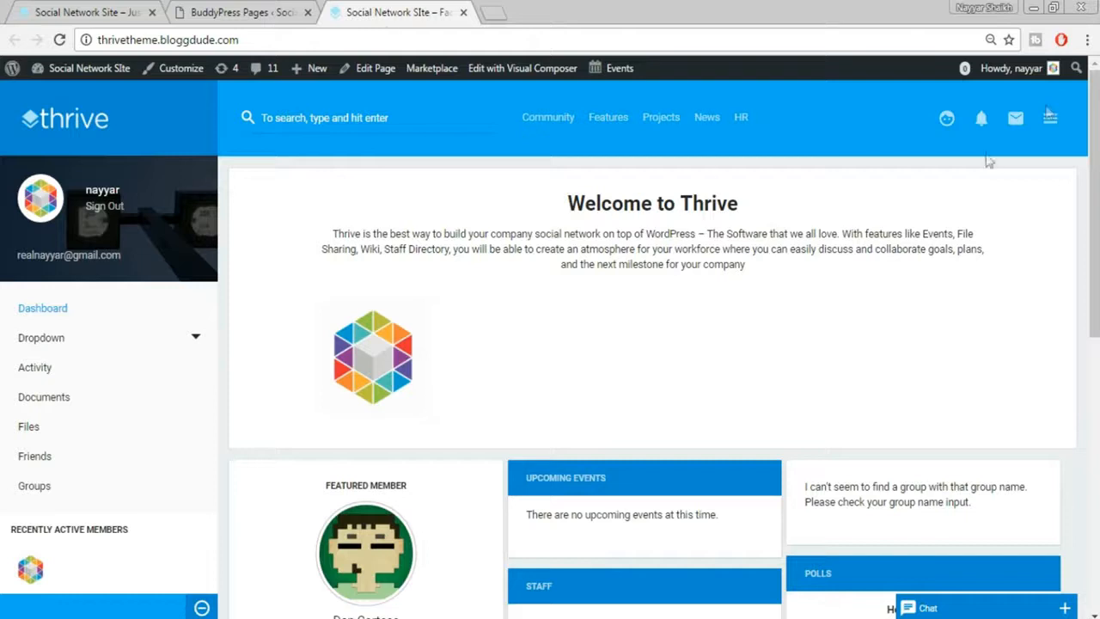
click(243, 12)
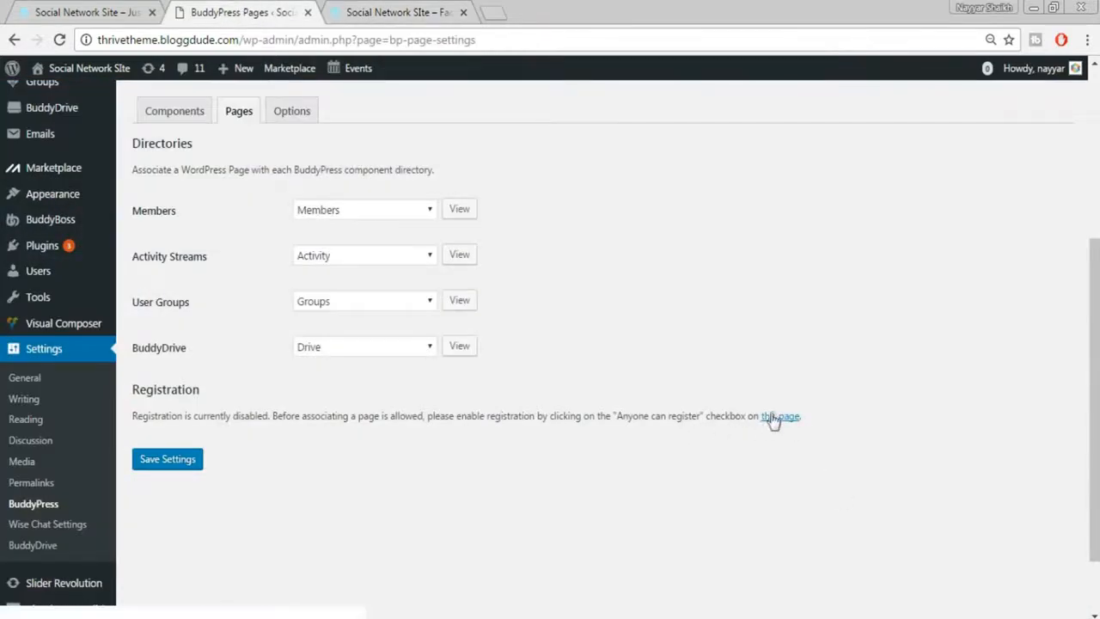
Open the General Settings page linked from the registration note in a new tab, enable "Anyone can register" and save the change
right_click(784, 425)
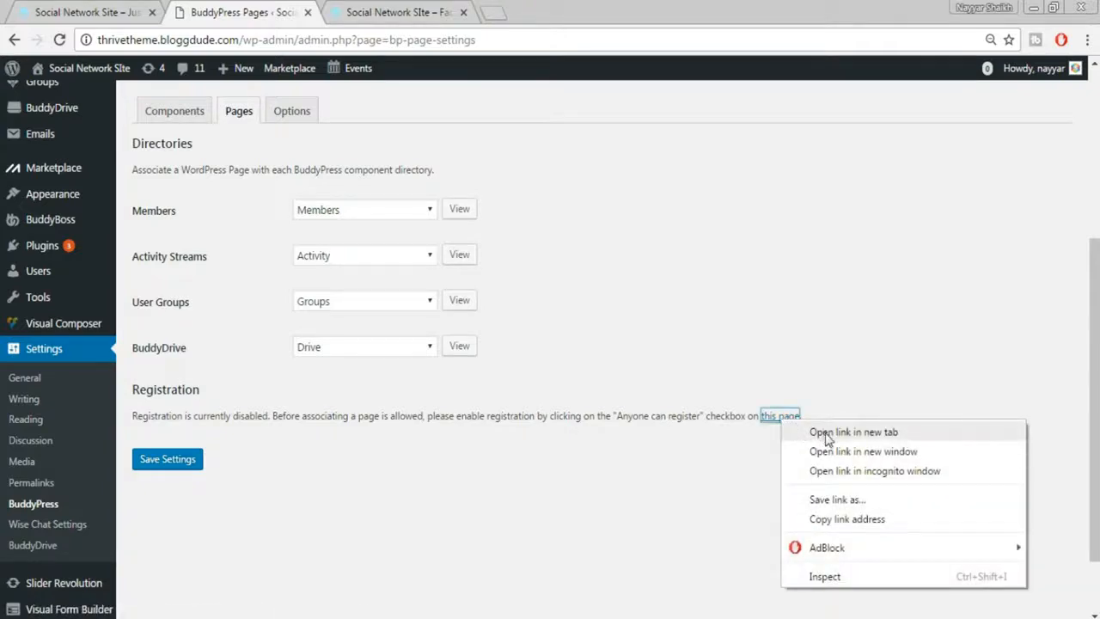
click(830, 433)
click(335, 8)
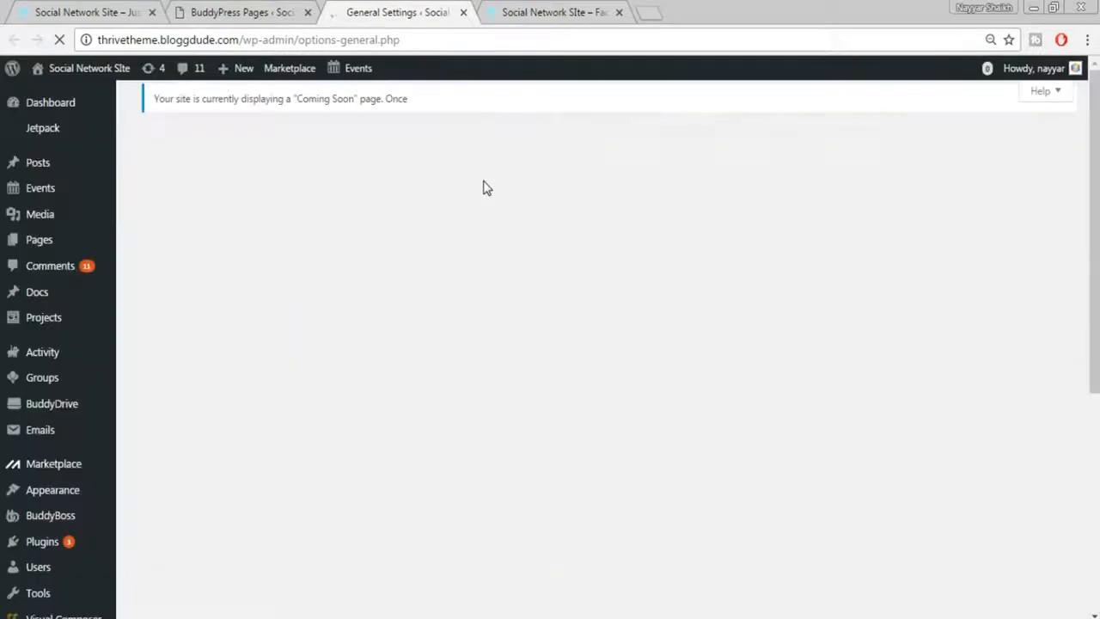
scroll(770, 345, down, 5)
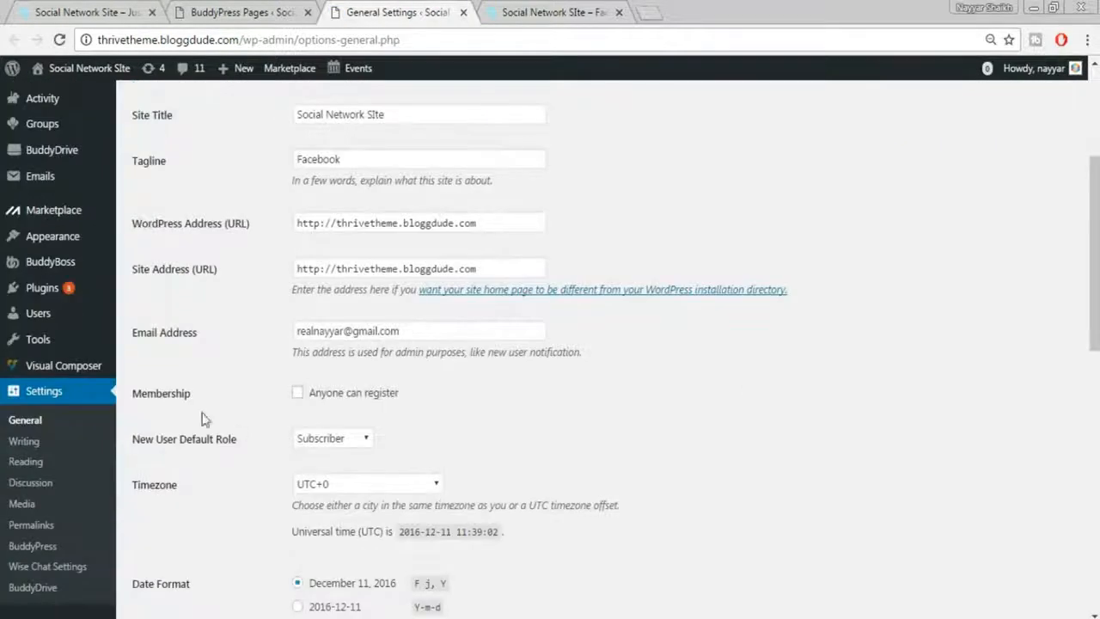
drag(186, 398, 412, 396)
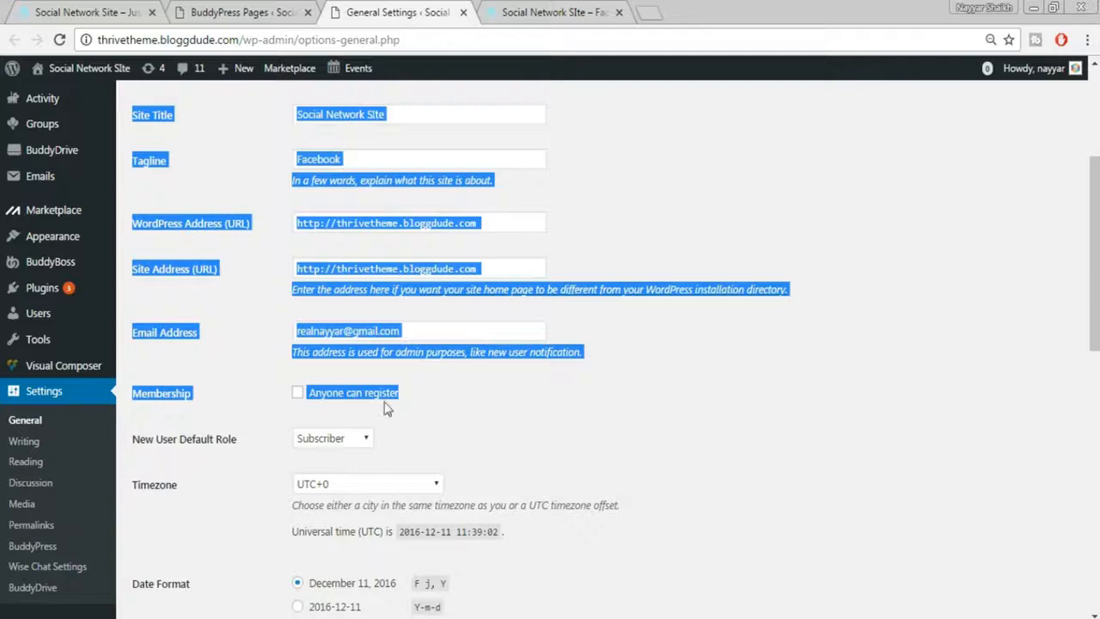
click(430, 414)
click(299, 395)
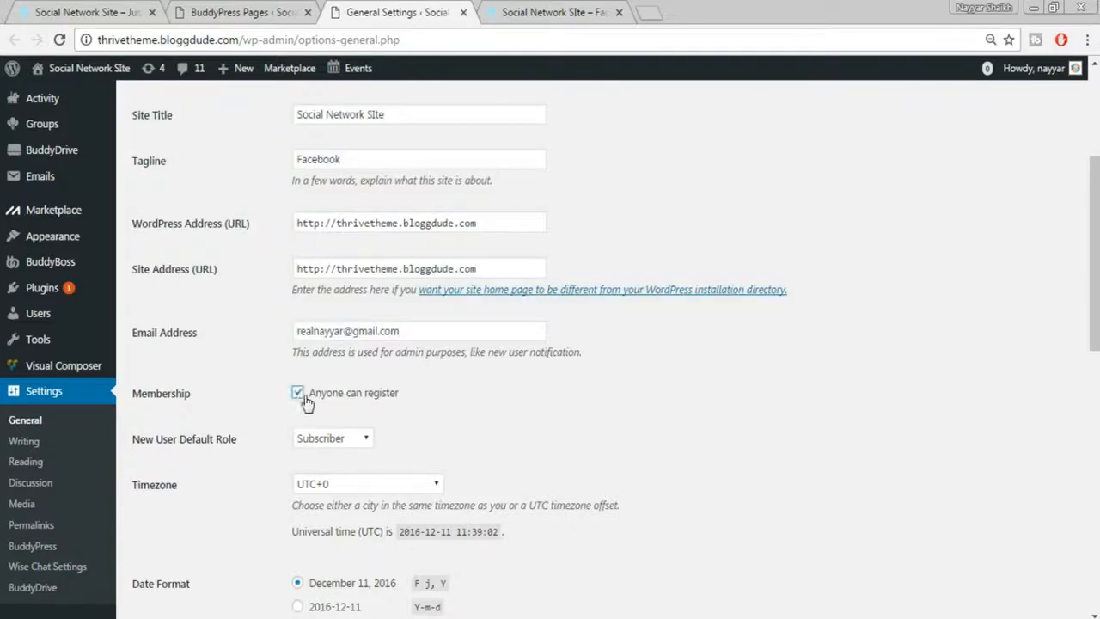
scroll(316, 404, down, 10)
click(191, 555)
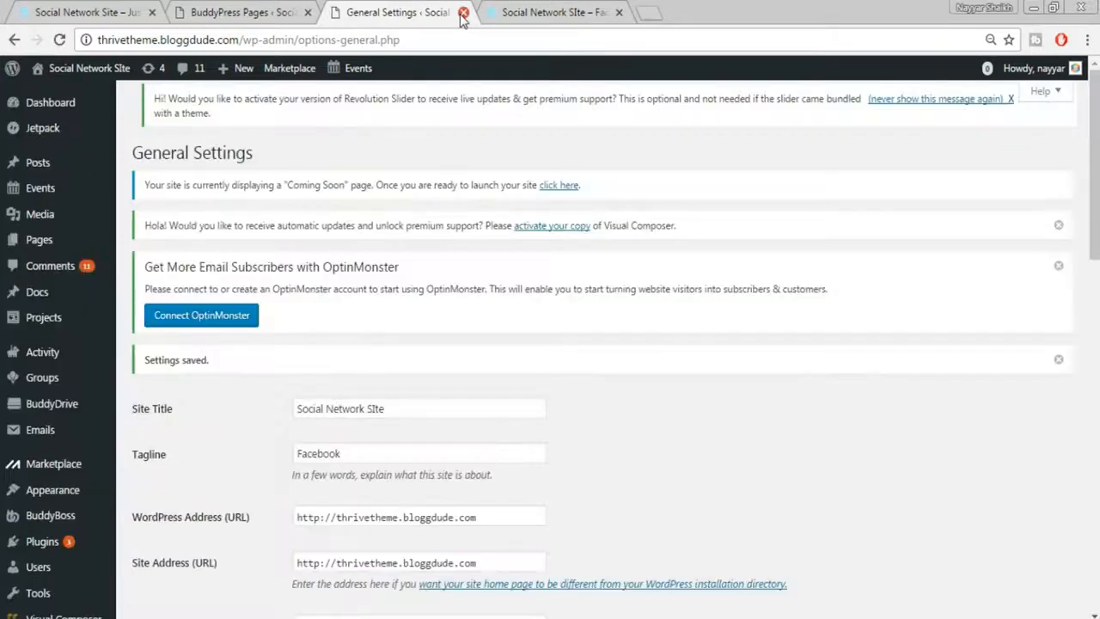
Return to the BuddyPress page settings, reload them, and view the page assigned to Register in a new tab before closing it
click(462, 13)
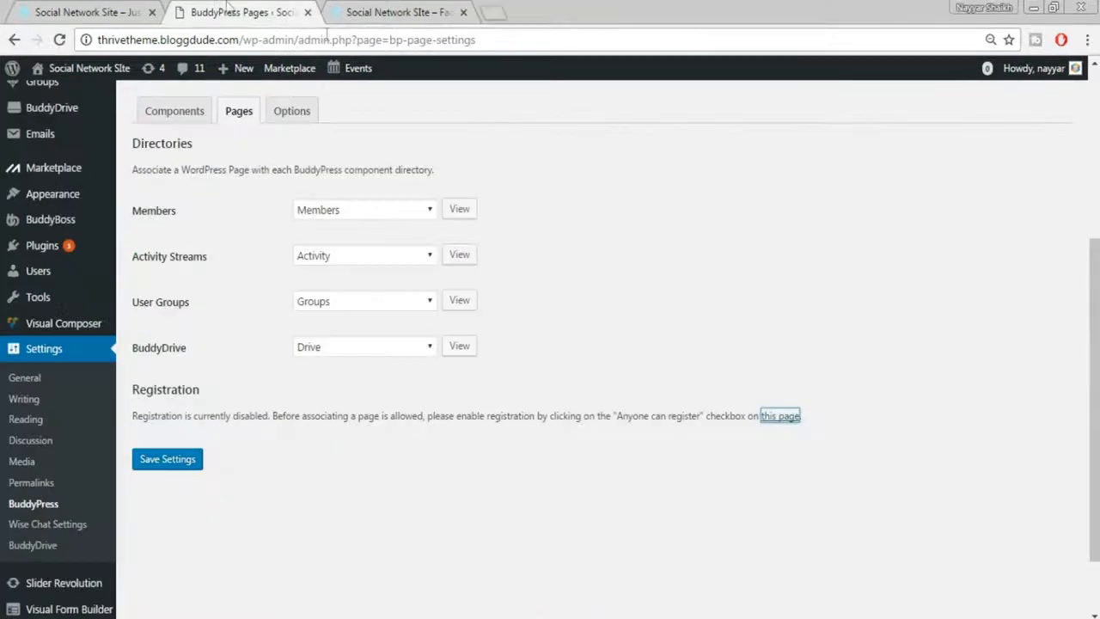
click(57, 41)
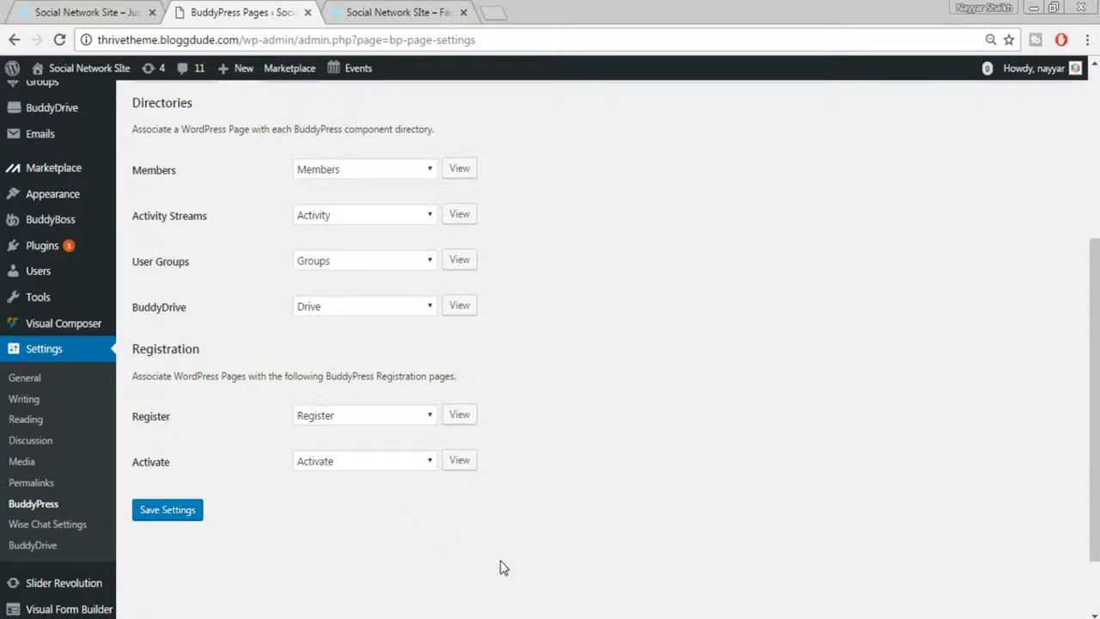
right_click(460, 414)
click(499, 423)
click(365, 11)
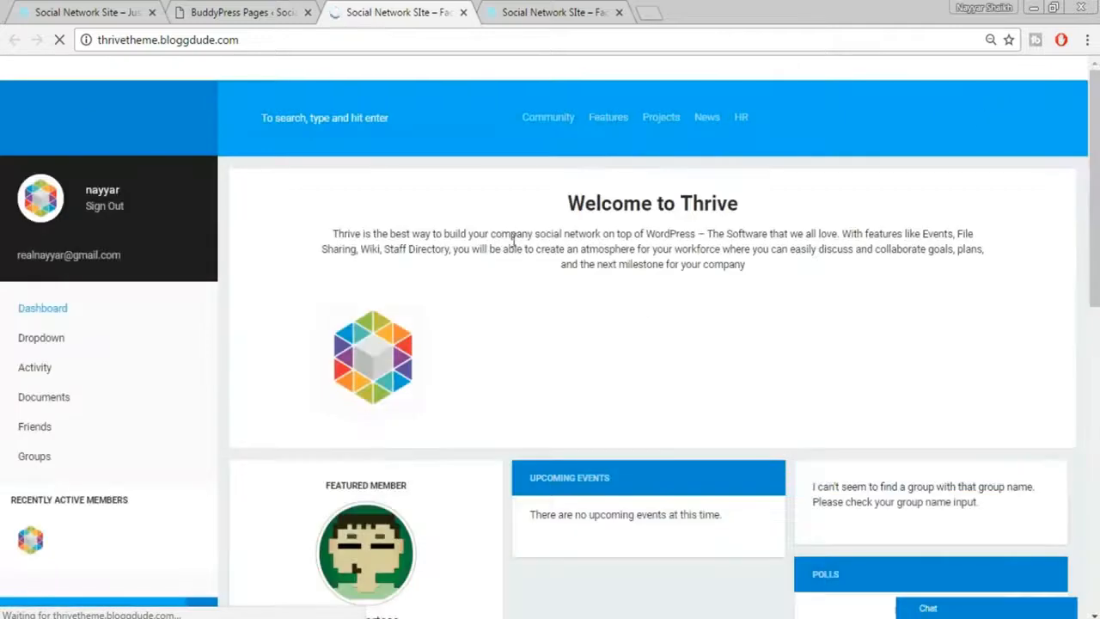
scroll(754, 410, down, 3)
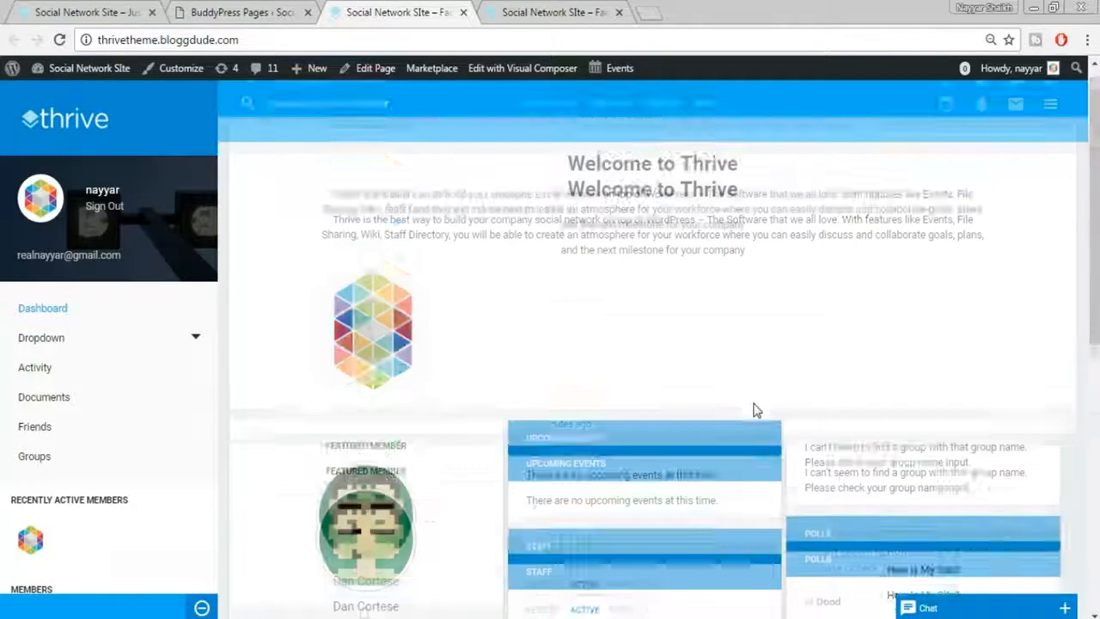
scroll(748, 464, up, 3)
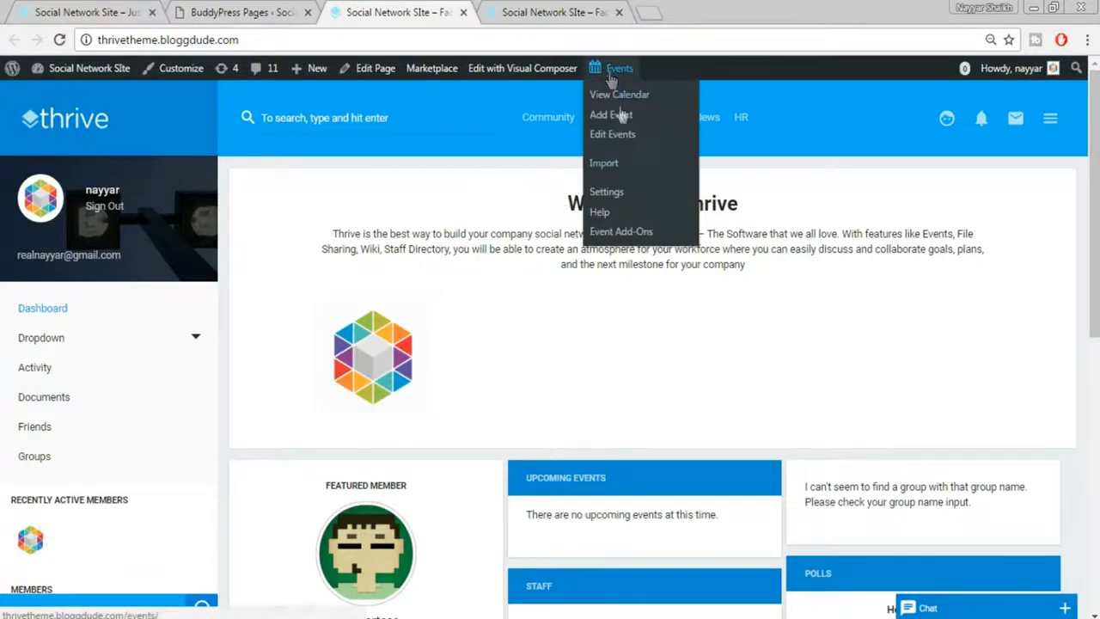
click(463, 14)
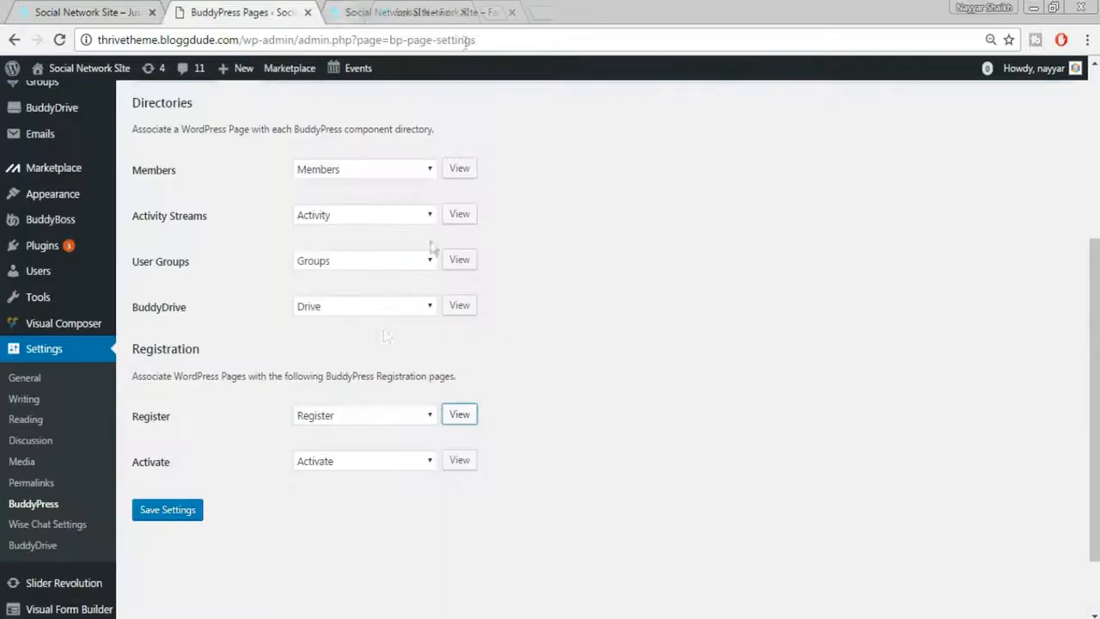
Save the BuddyPress page settings with the Register and Activate page assignments
scroll(736, 236, up, 2)
scroll(735, 235, down, 3)
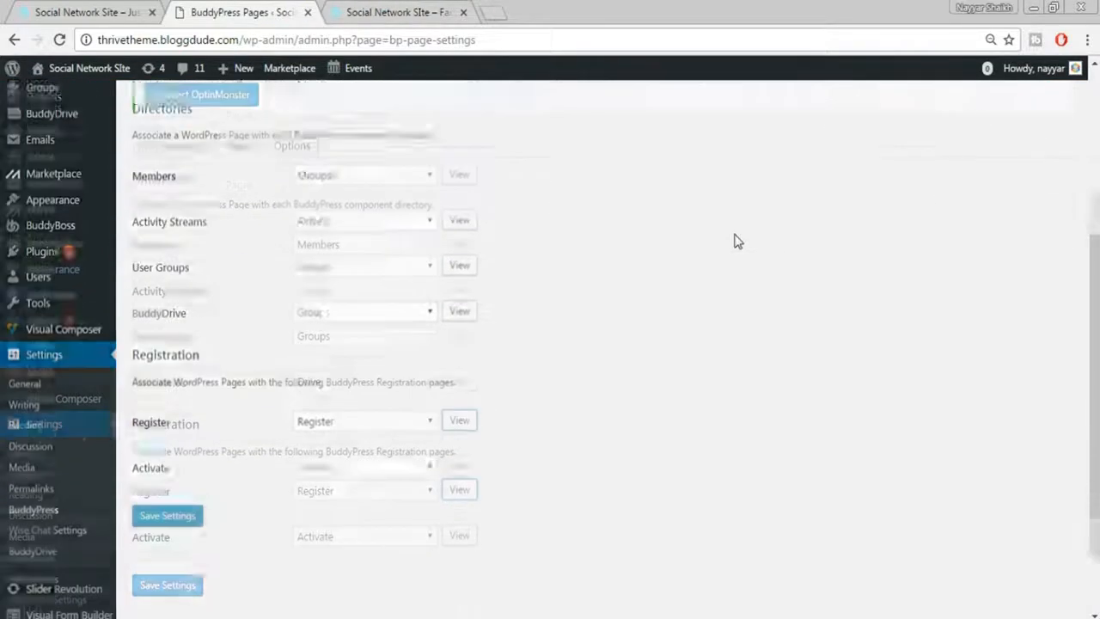
click(176, 428)
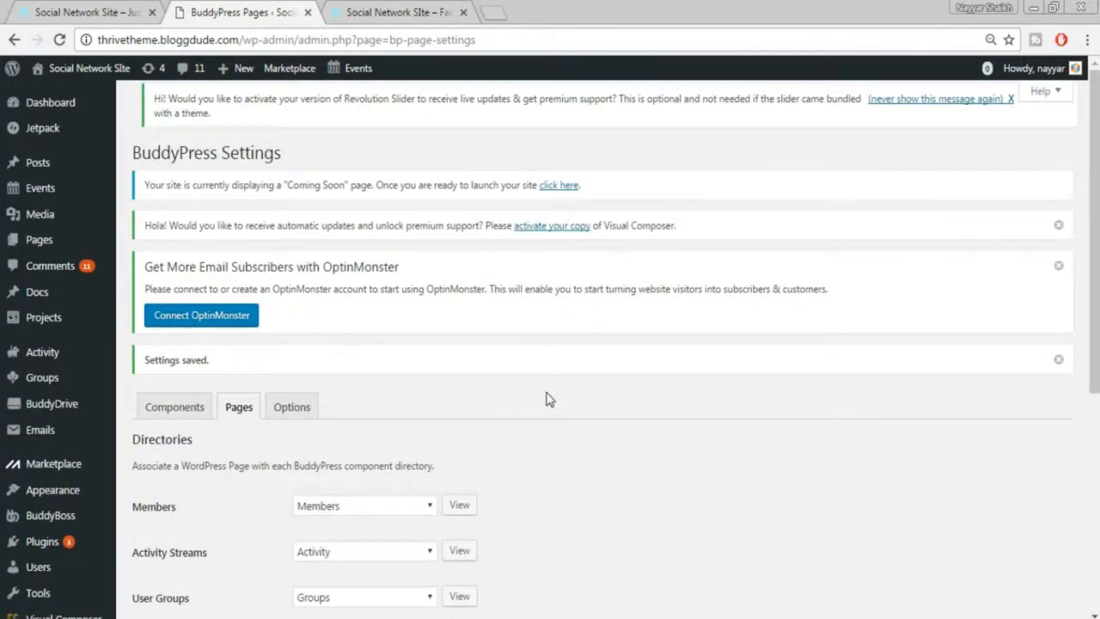
Search the plugin directory for rtmedia, and install and activate rtMedia for WordPress, BuddyPress and bbPress
scroll(550, 399, down, 2)
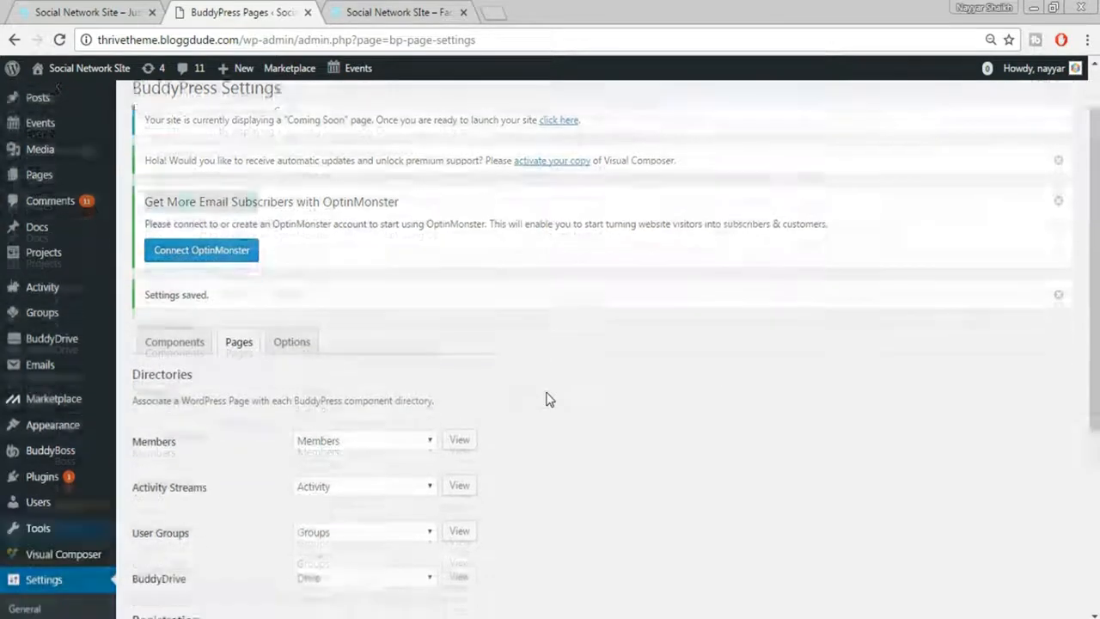
mouse_move(47, 397)
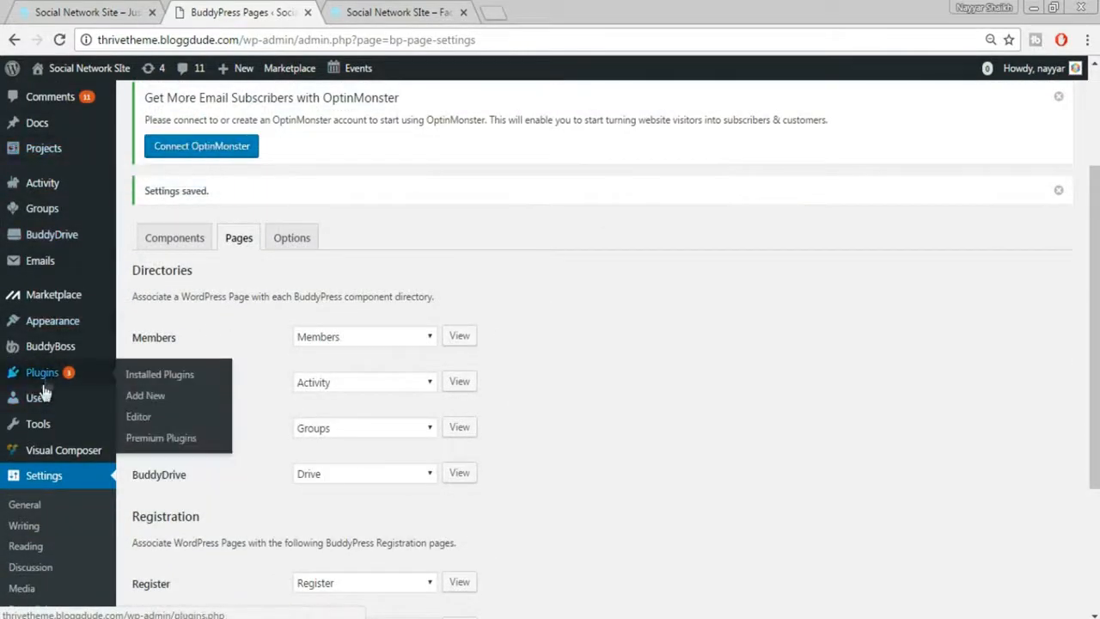
click(144, 394)
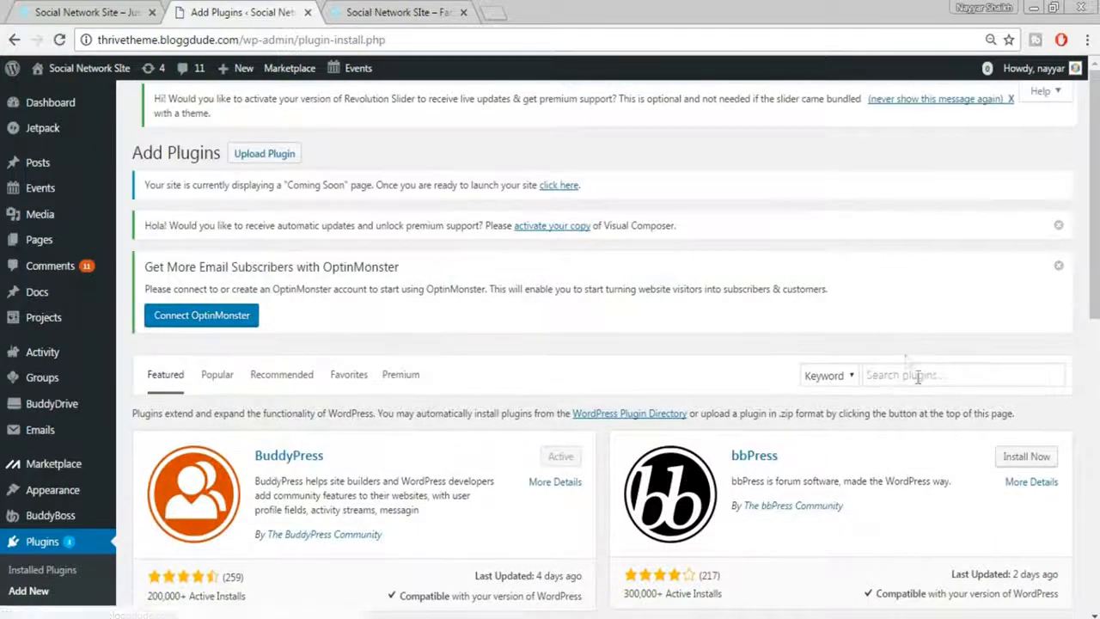
click(905, 376)
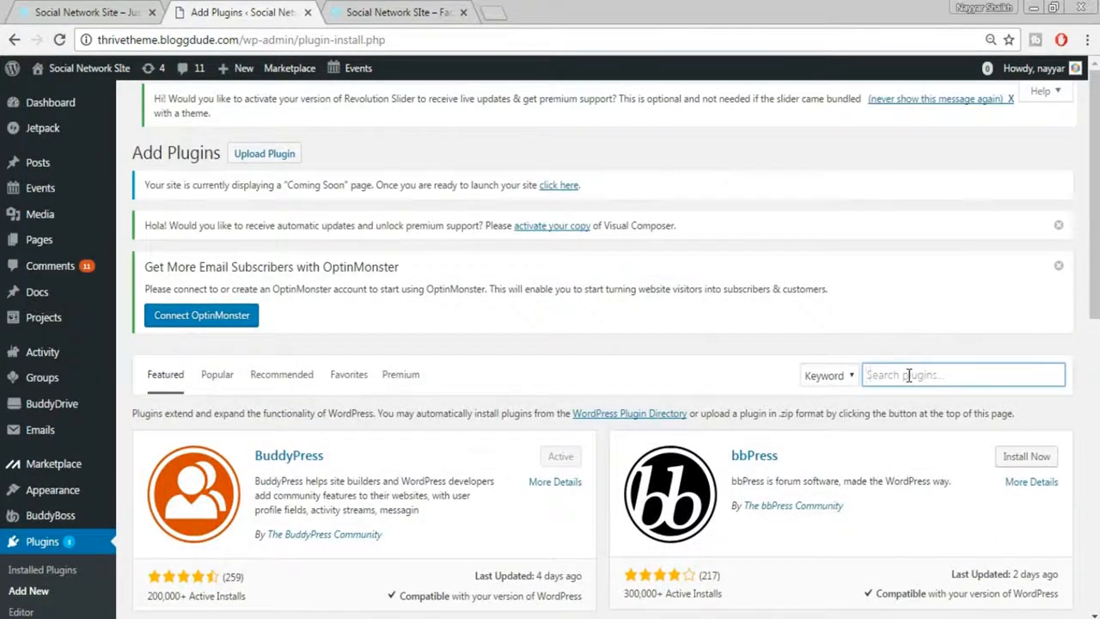
text(rt)
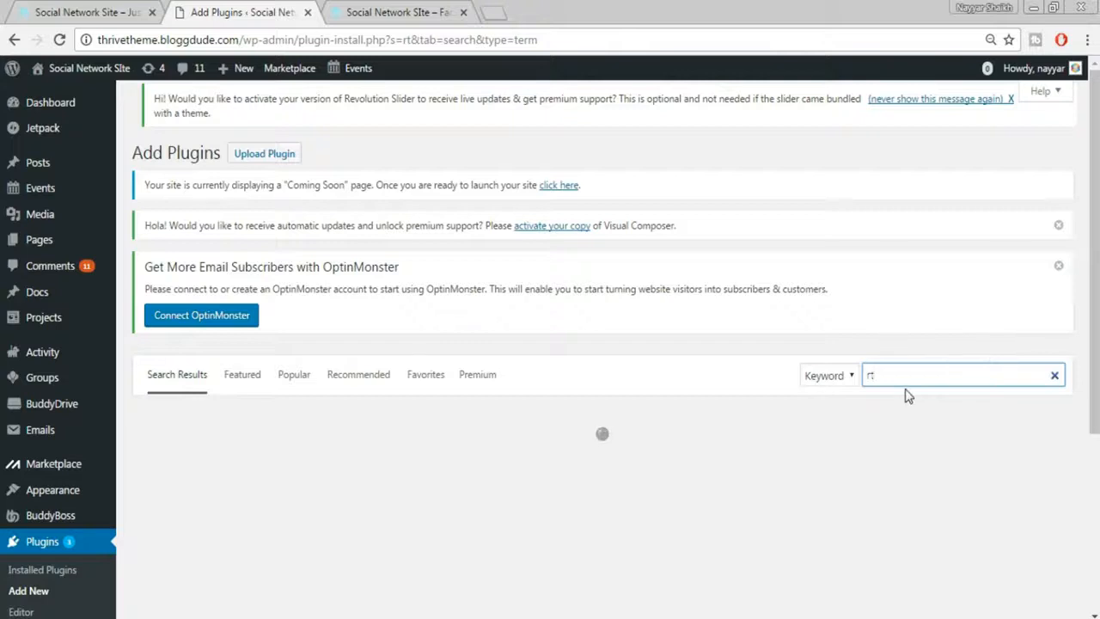
click(906, 397)
scroll(401, 464, down, 1)
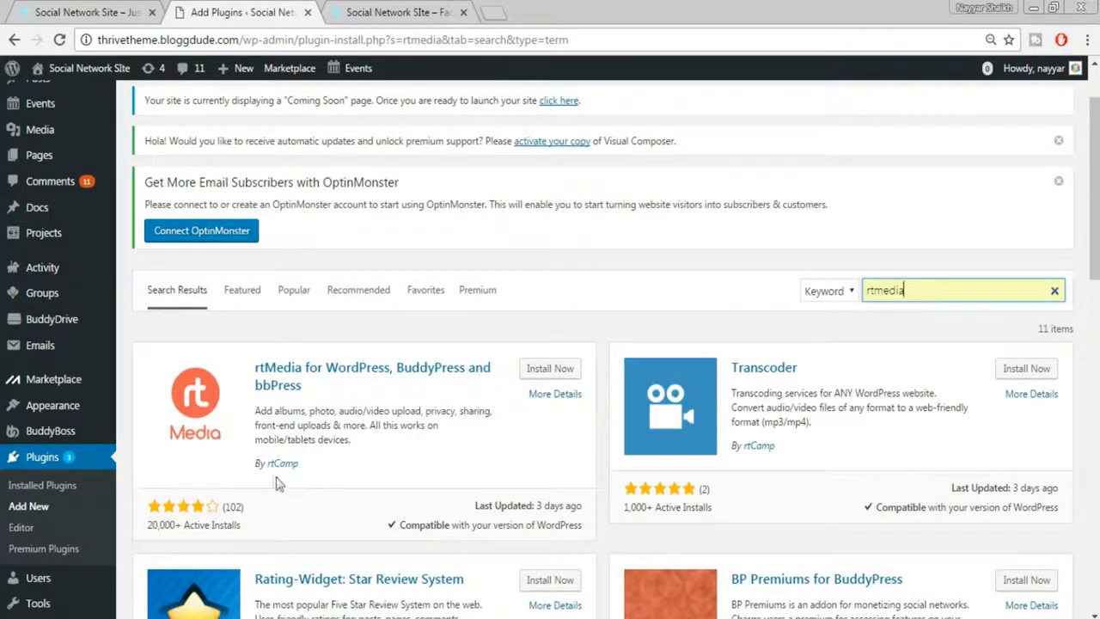
click(544, 376)
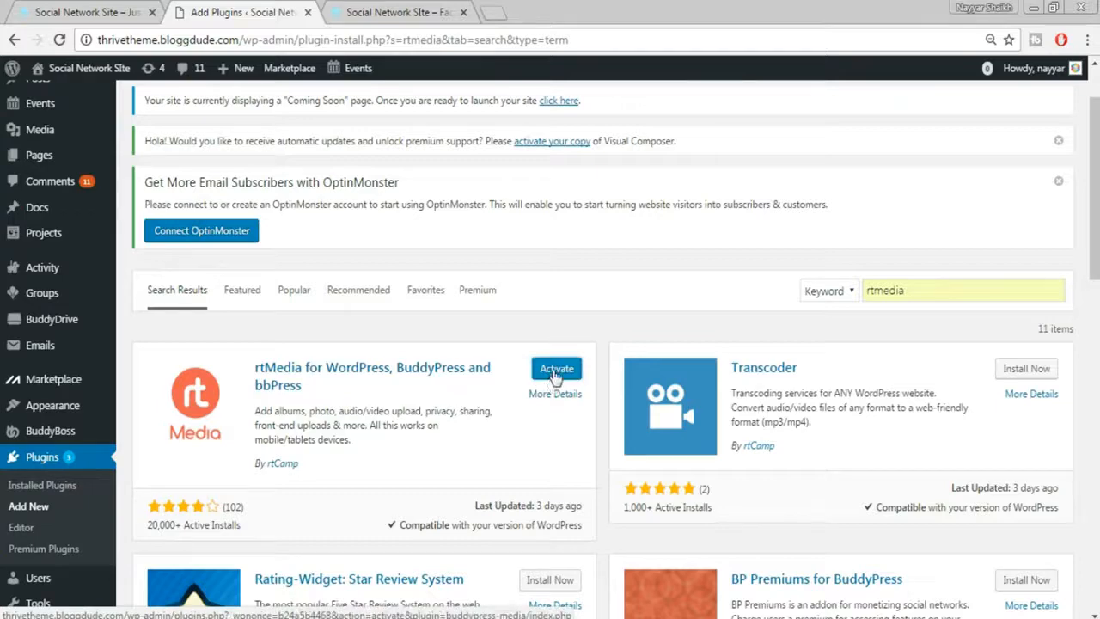
click(555, 375)
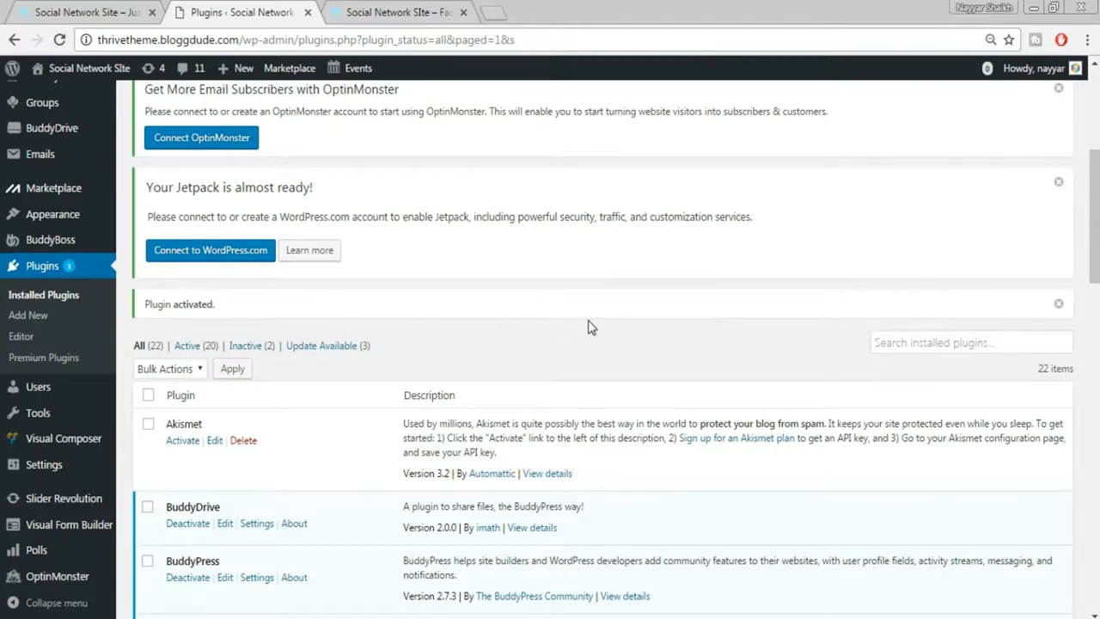
Open the rtMedia settings and turn on "Allow user to comment on uploaded media" for the single media view
scroll(590, 326, up, 5)
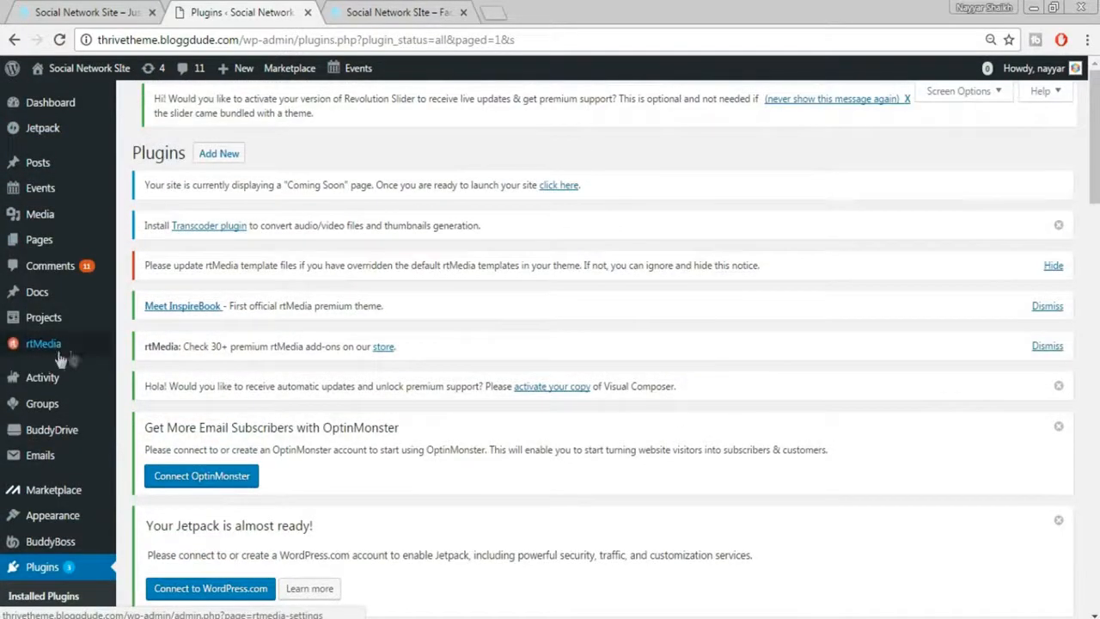
mouse_move(47, 352)
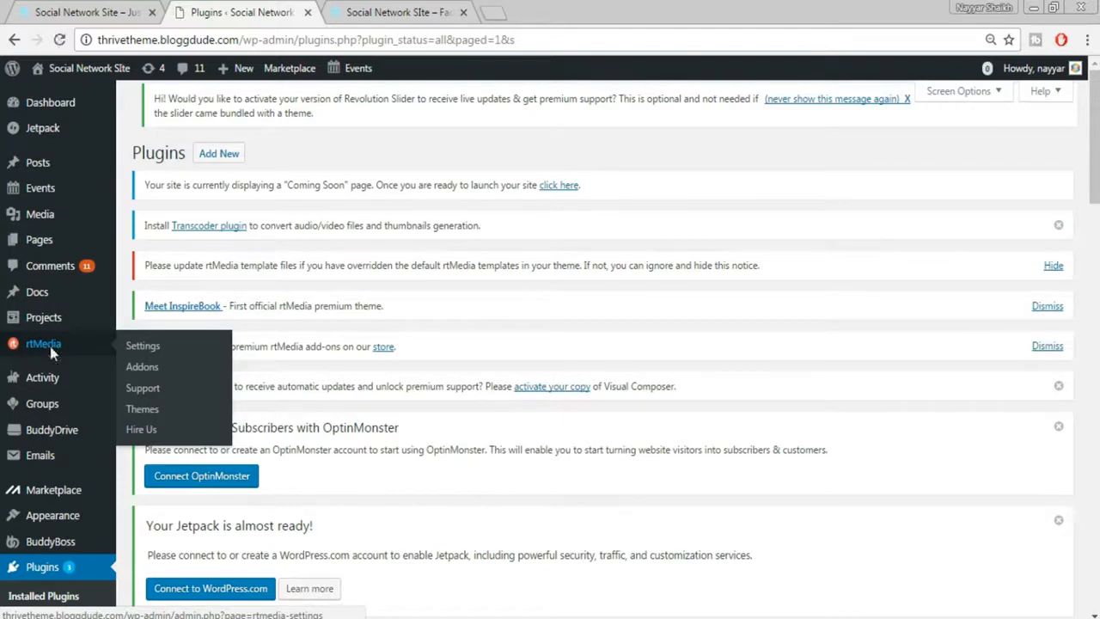
click(52, 352)
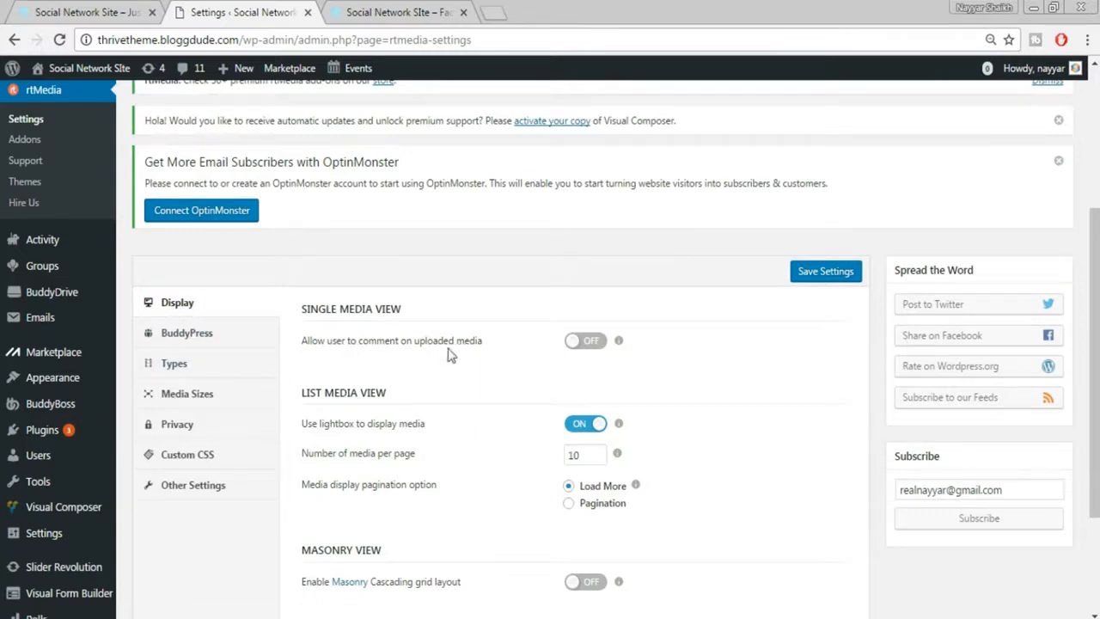
click(590, 341)
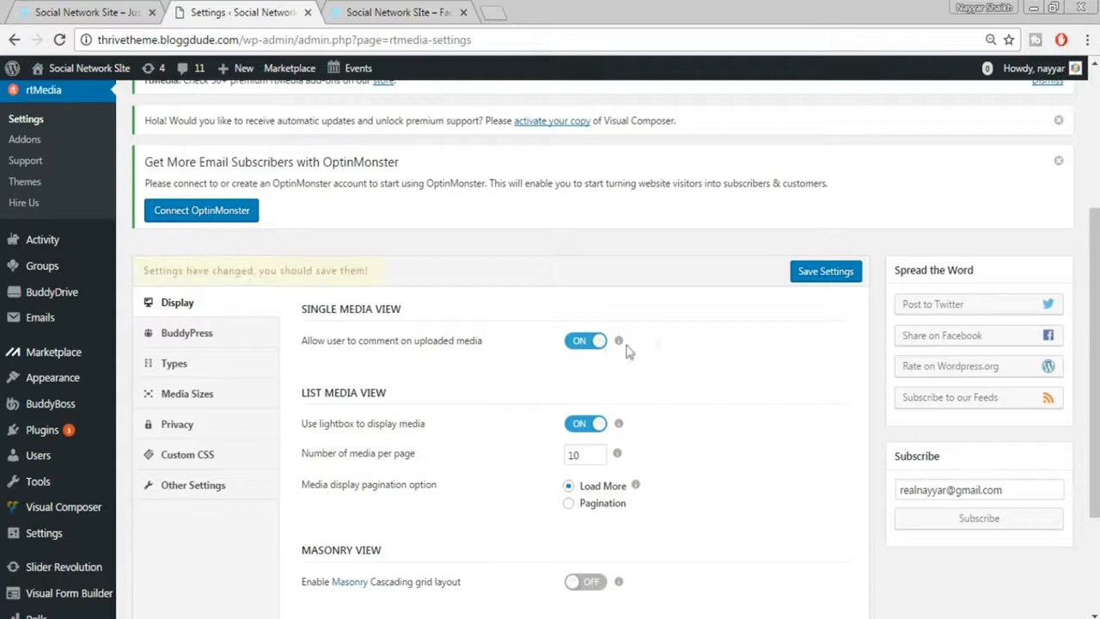
Turn on Enable Direct Upload in the rtMedia display settings and save the settings
scroll(759, 394, down, 1)
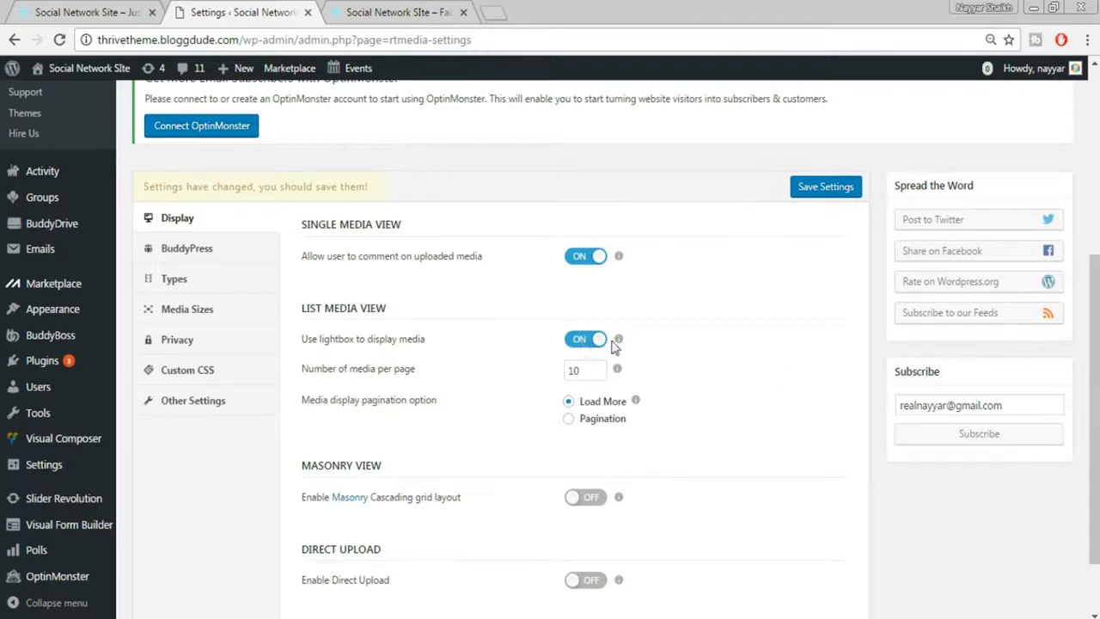
mouse_move(619, 336)
scroll(712, 365, down, 1)
scroll(713, 366, down, 2)
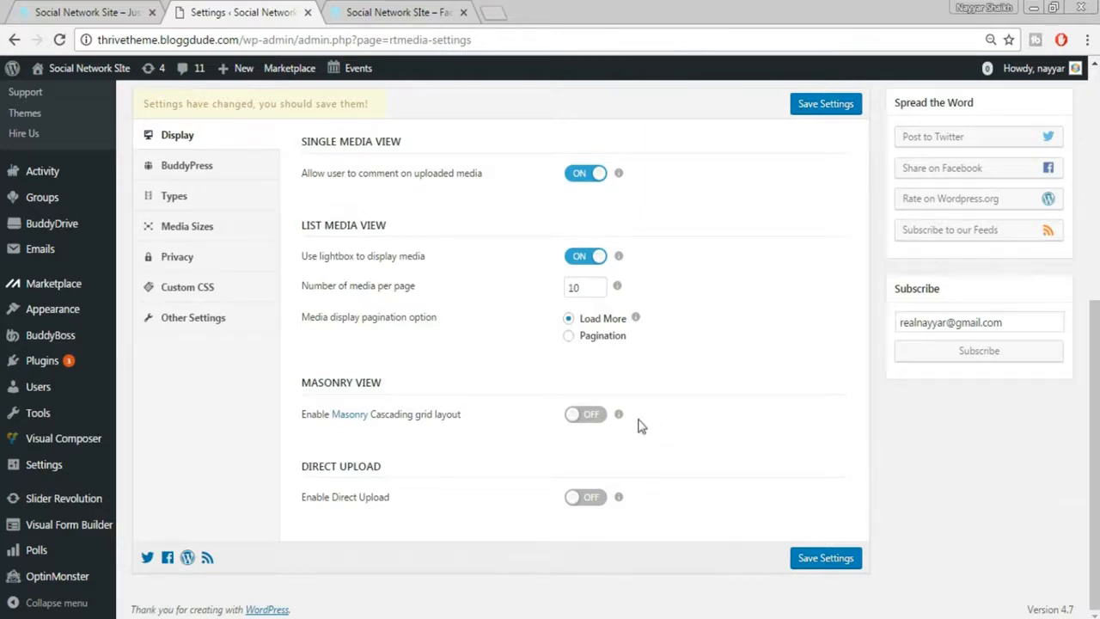
mouse_move(618, 416)
click(589, 499)
click(825, 559)
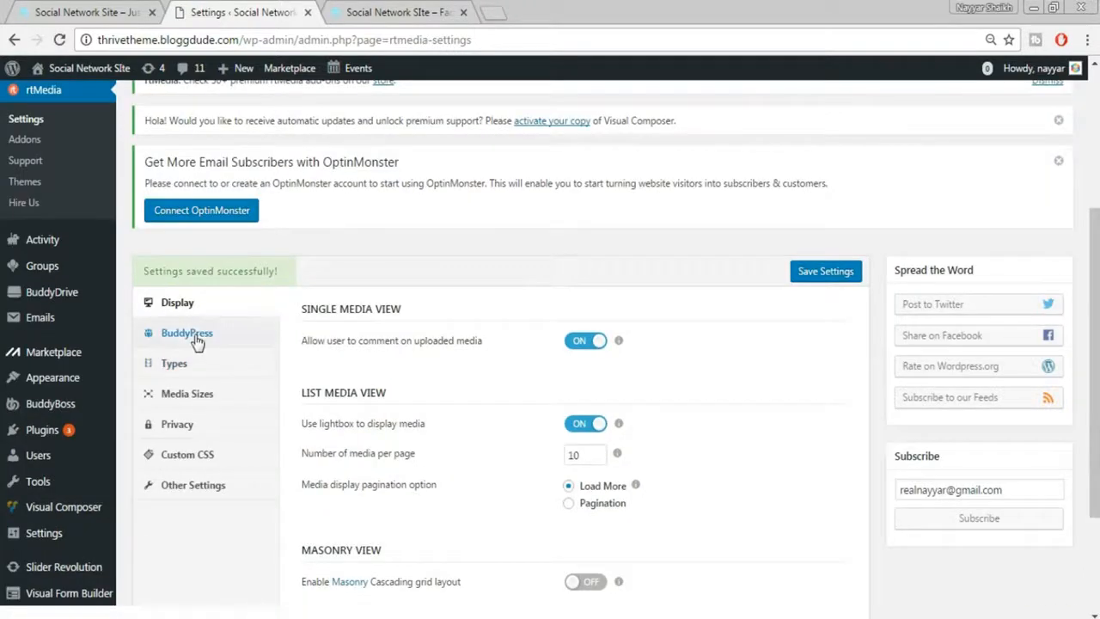
In rtMedia's BuddyPress settings, turn on media notification and activity creation for media likes and media comments, and save
click(187, 339)
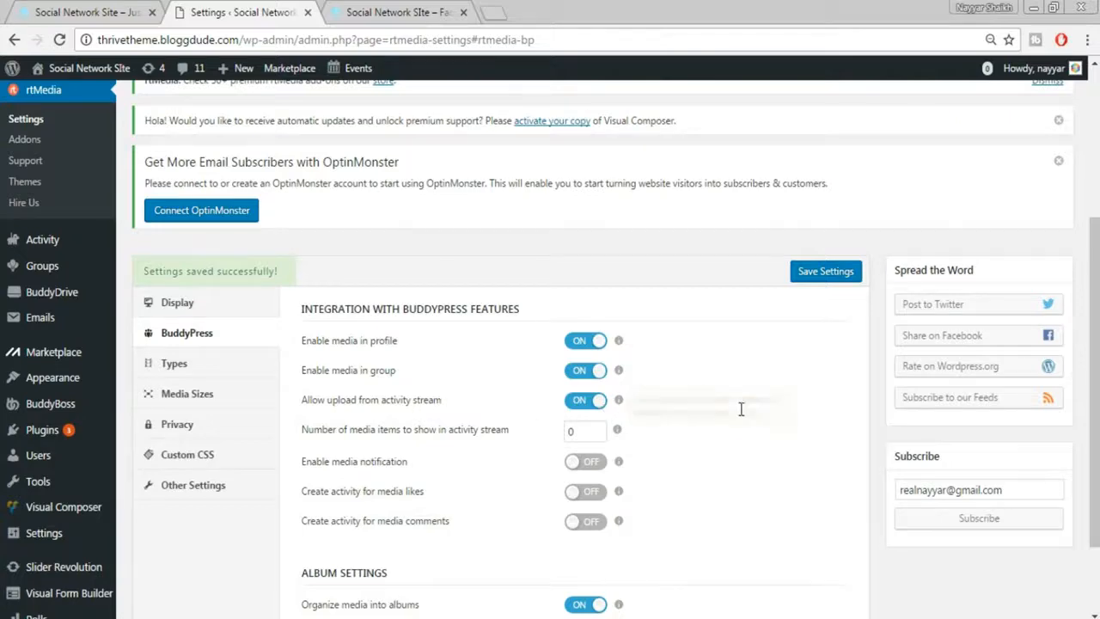
scroll(741, 408, down, 3)
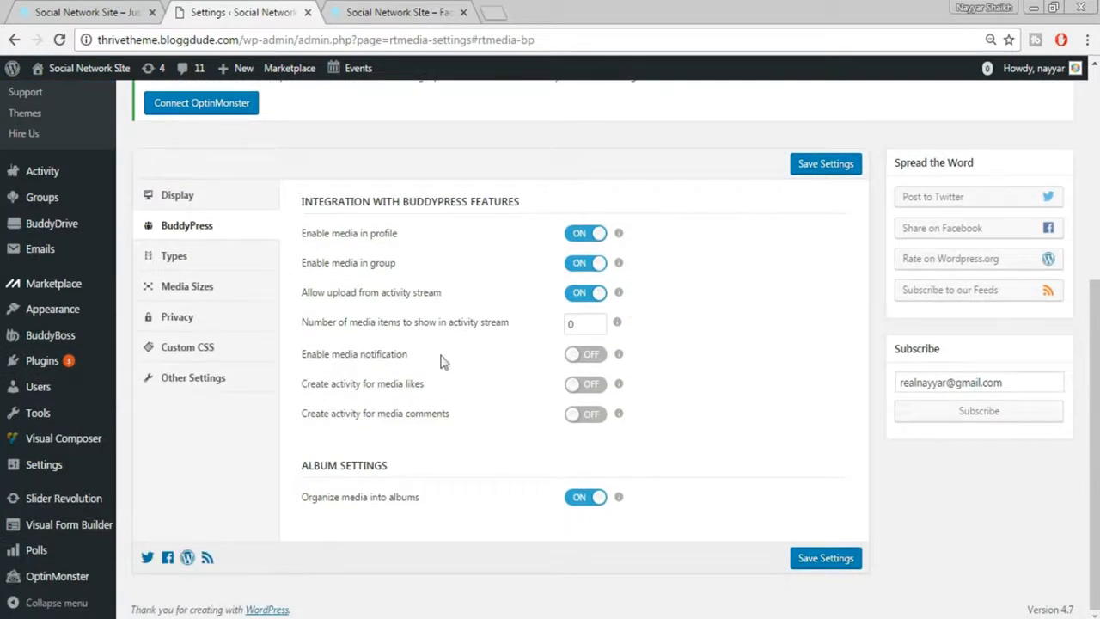
click(586, 355)
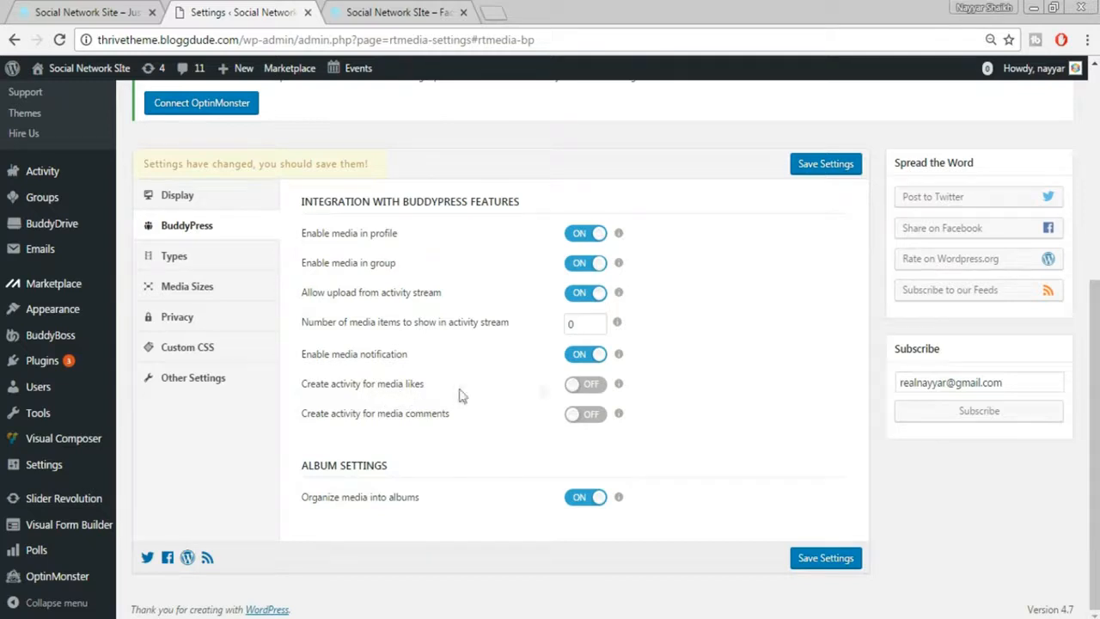
click(586, 384)
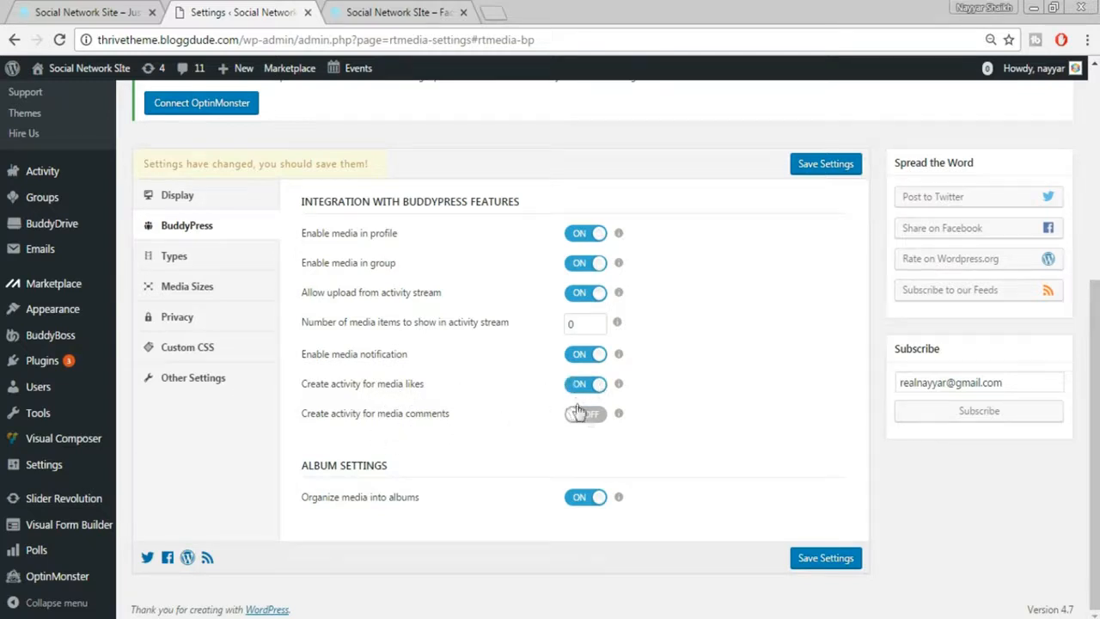
click(586, 414)
mouse_move(618, 413)
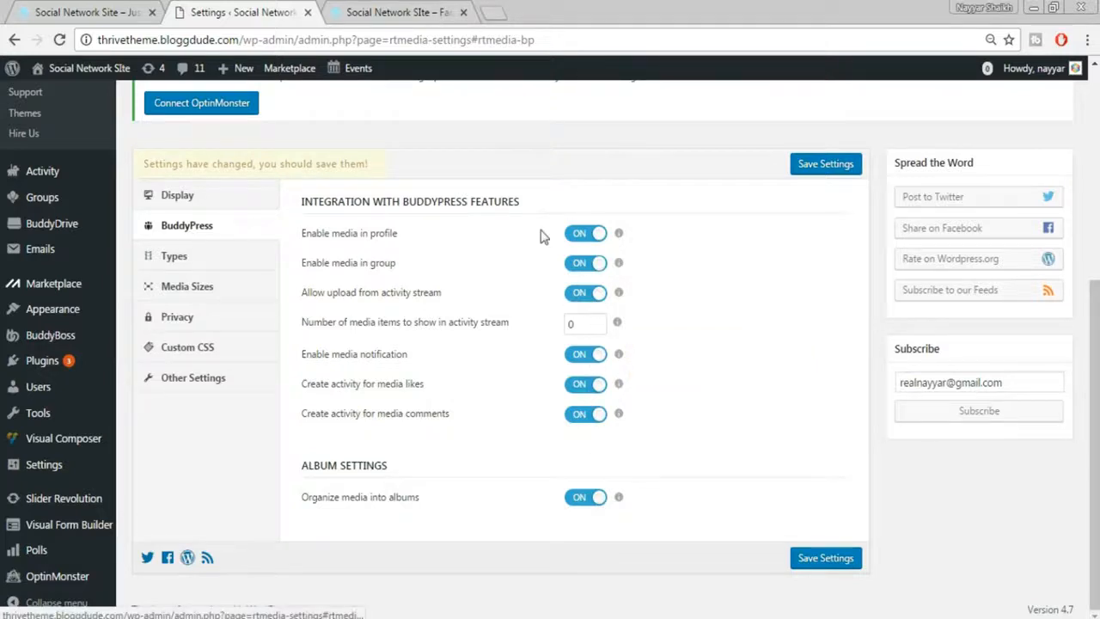
click(828, 564)
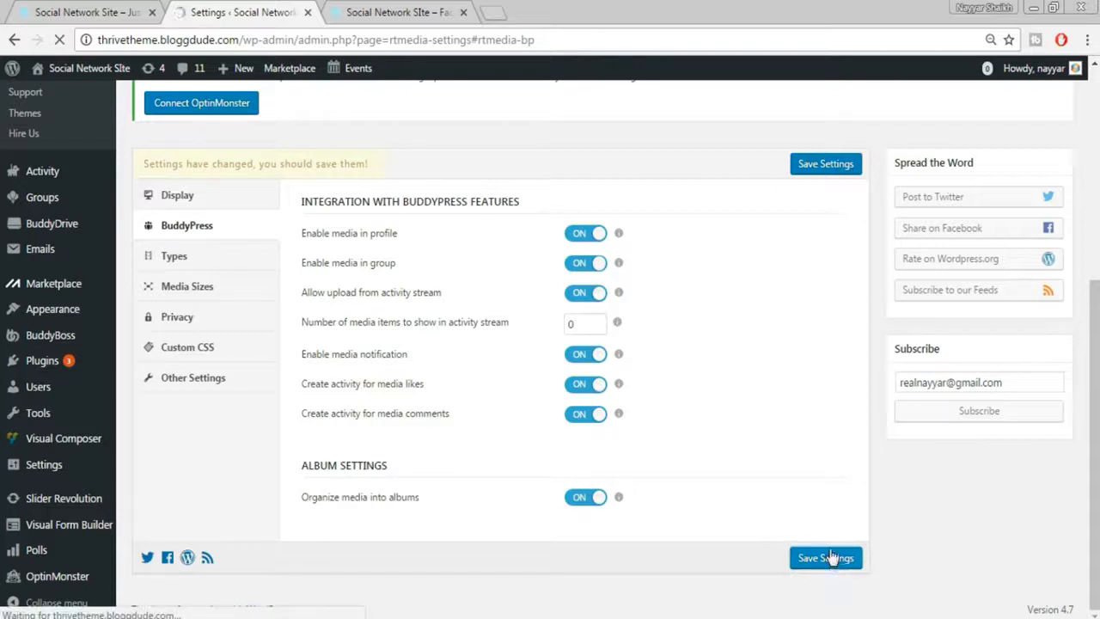
Look through rtMedia's media types settings and media size settings
click(176, 261)
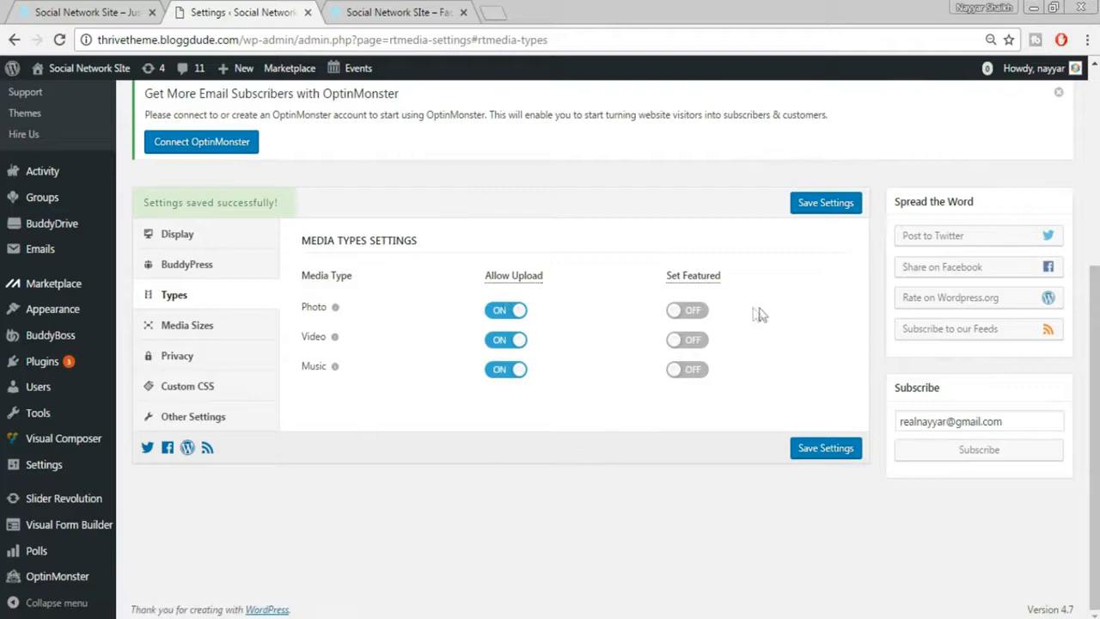
click(220, 324)
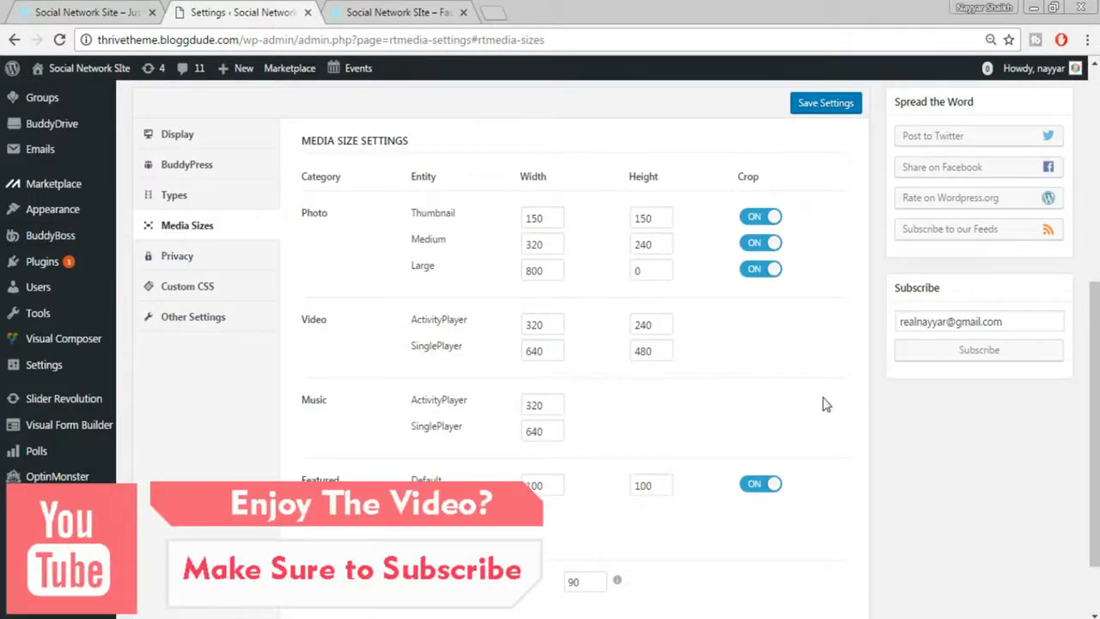
scroll(820, 400, down, 1)
scroll(516, 387, up, 3)
In rtMedia's privacy settings, turn on Enable privacy and "Allow users to set privacy for their content", and save
click(214, 430)
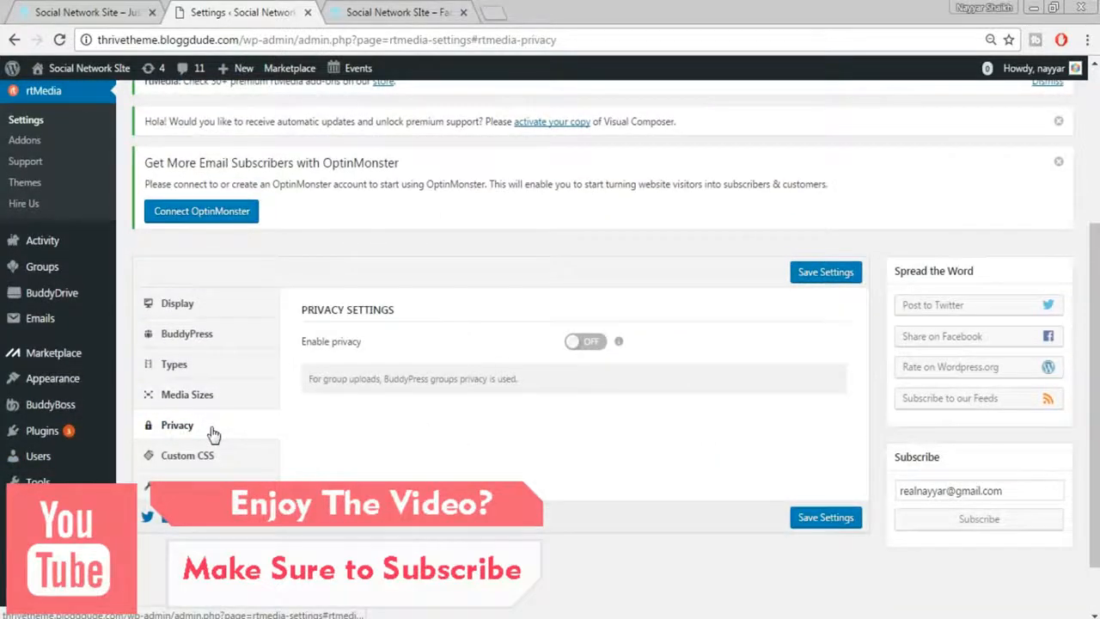
click(602, 341)
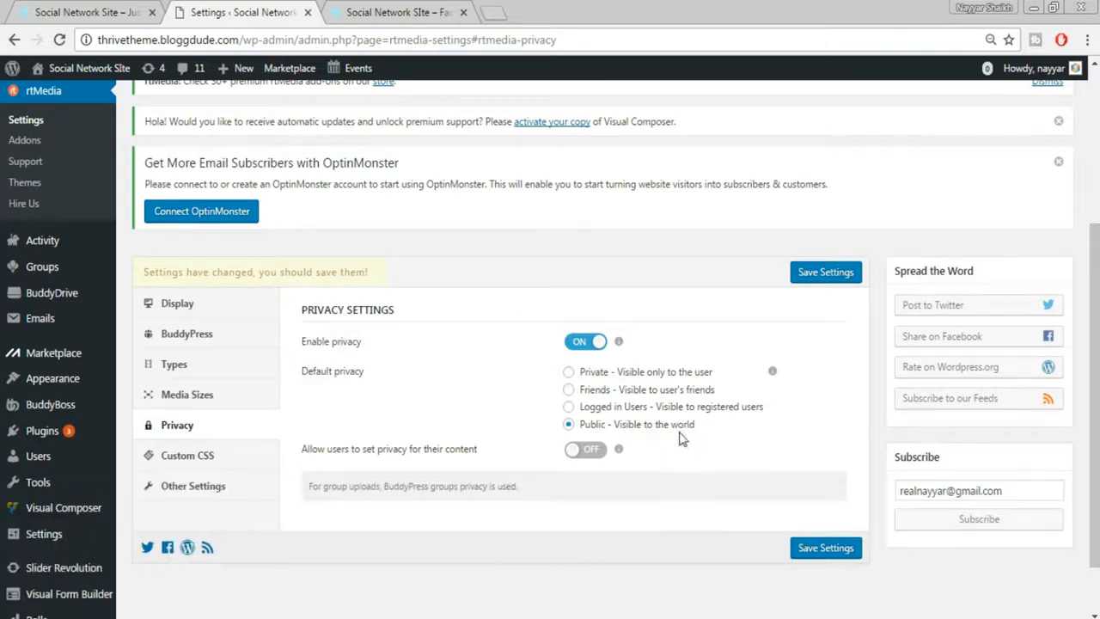
drag(303, 450, 461, 450)
click(456, 451)
click(588, 450)
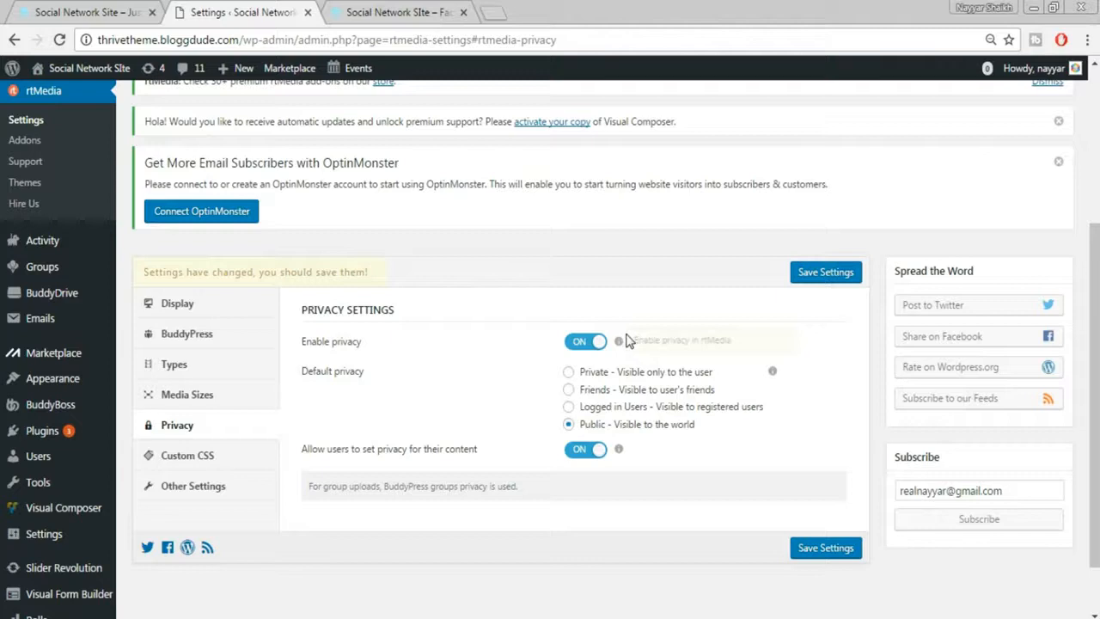
click(816, 559)
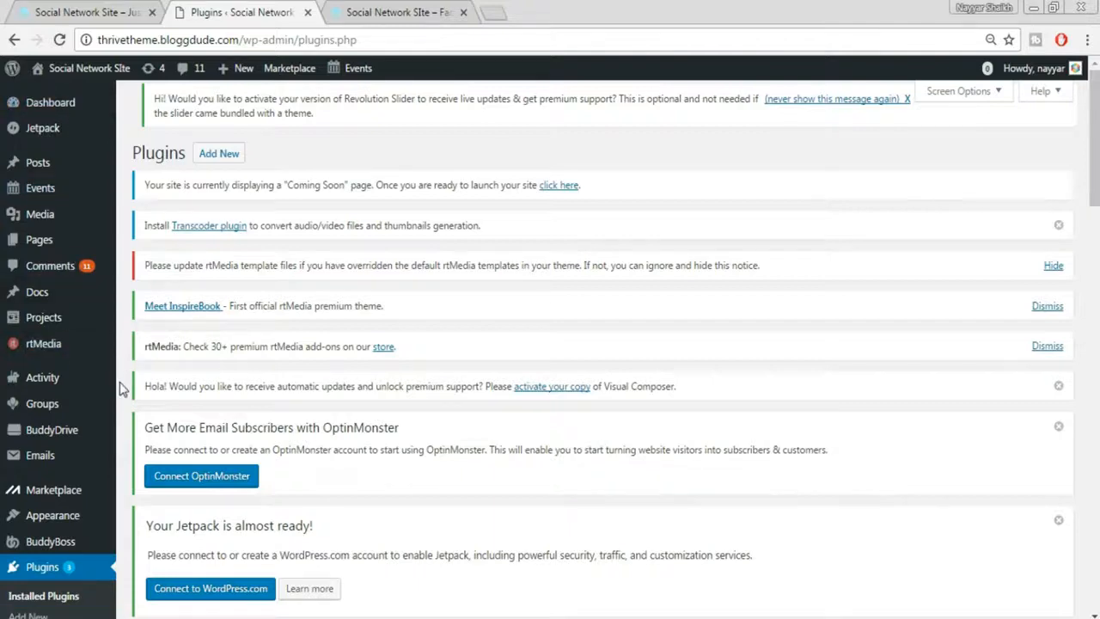
Open the WordPress Reading settings and go to the Login Page option under Pages Visibility Settings
mouse_move(86, 496)
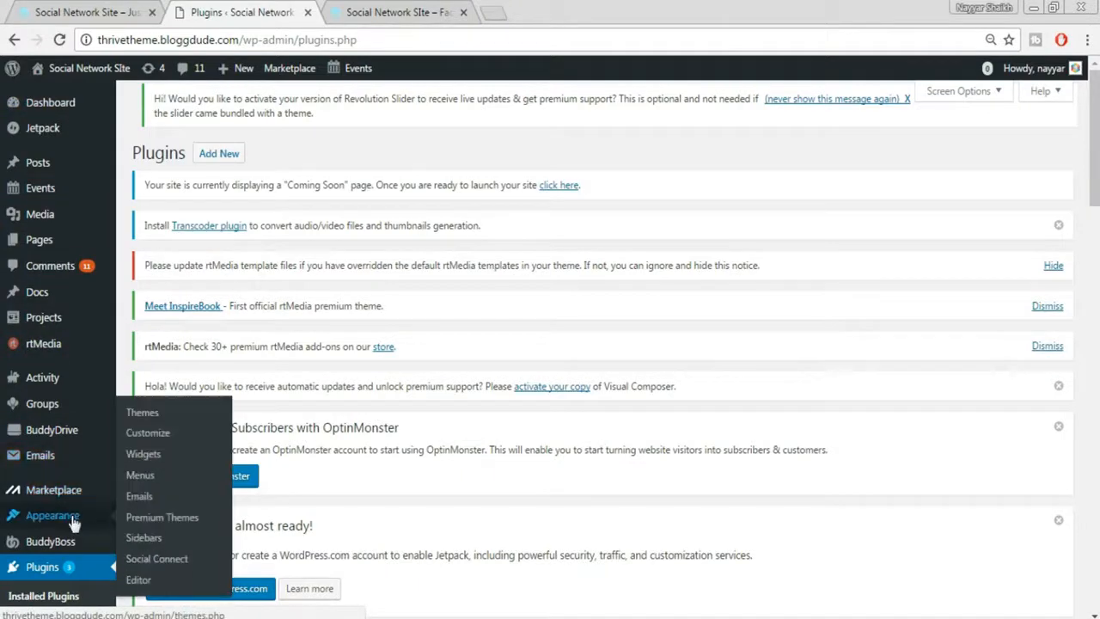
scroll(1060, 386, down, 1)
scroll(1060, 386, down, 5)
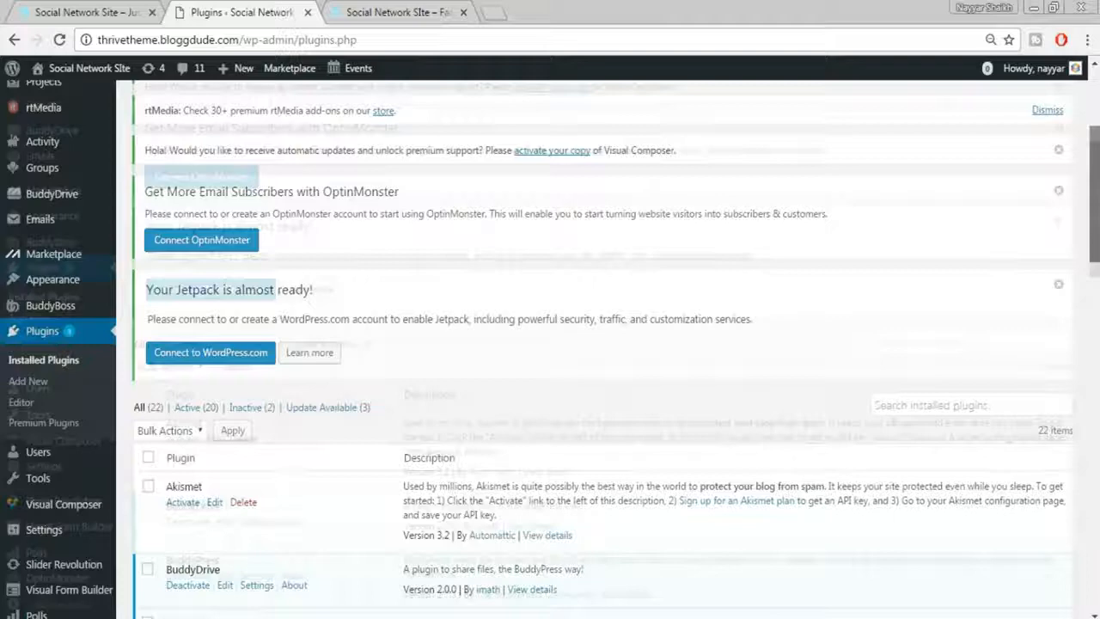
mouse_move(34, 468)
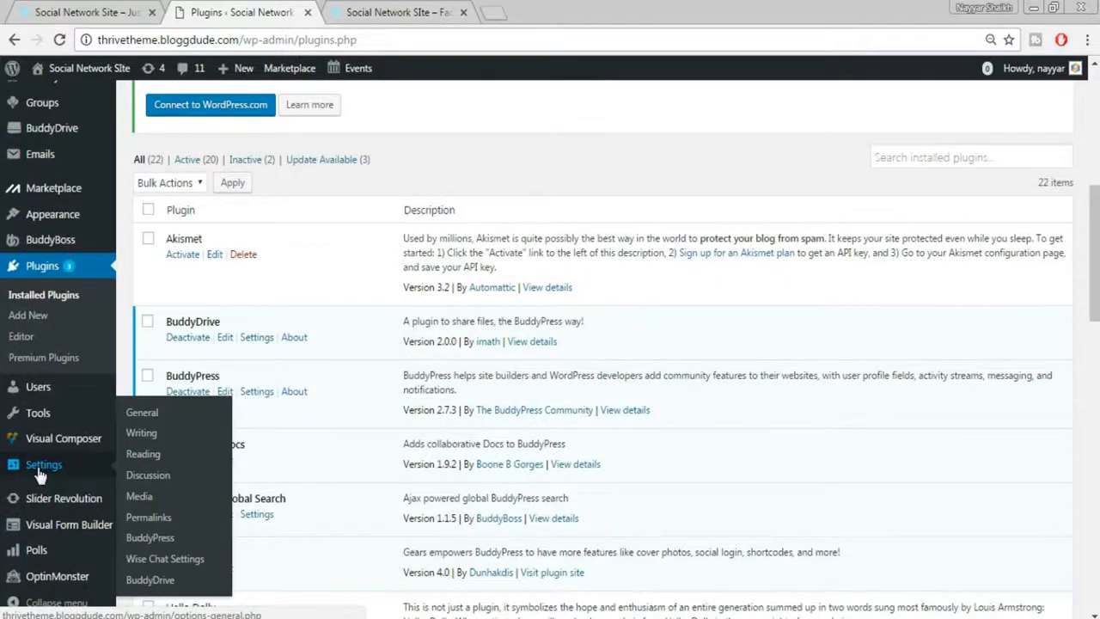
click(164, 457)
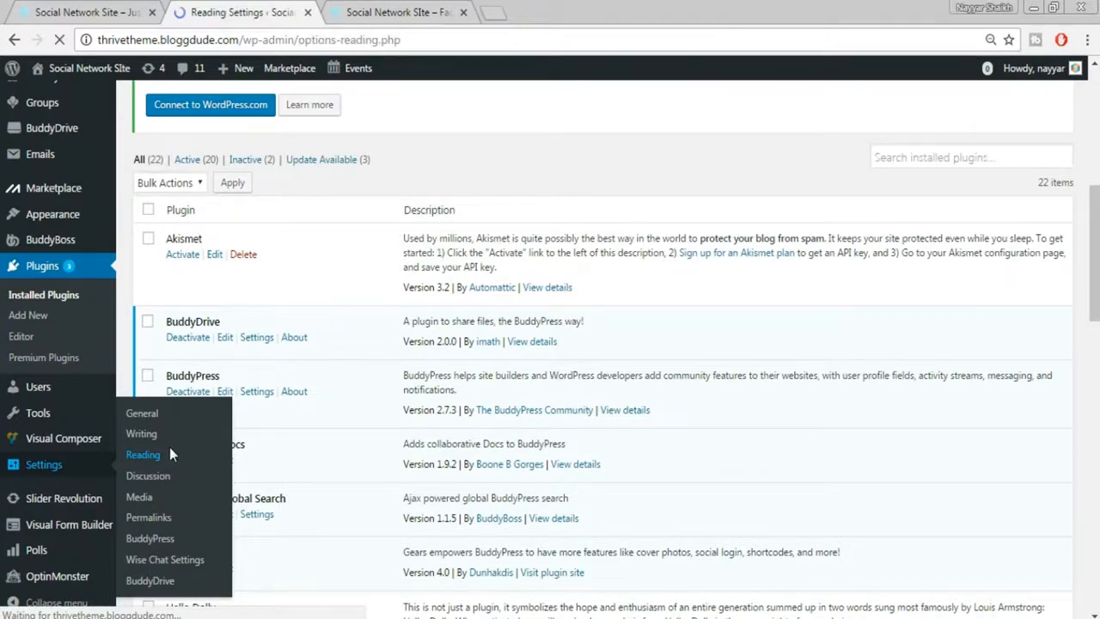
scroll(698, 445, down, 10)
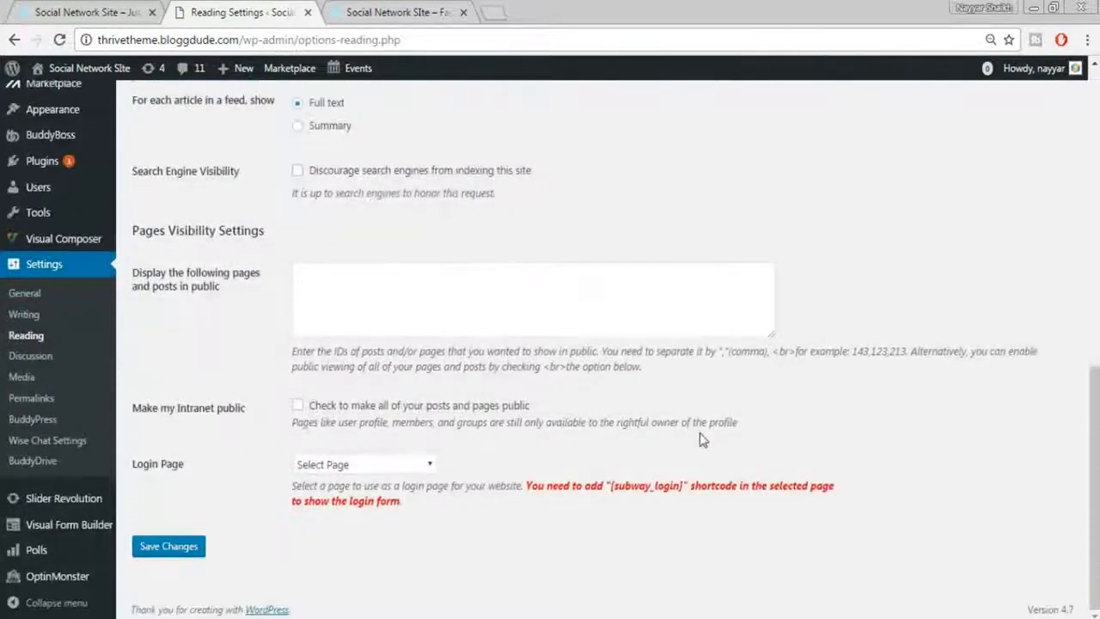
drag(133, 464, 176, 469)
click(235, 472)
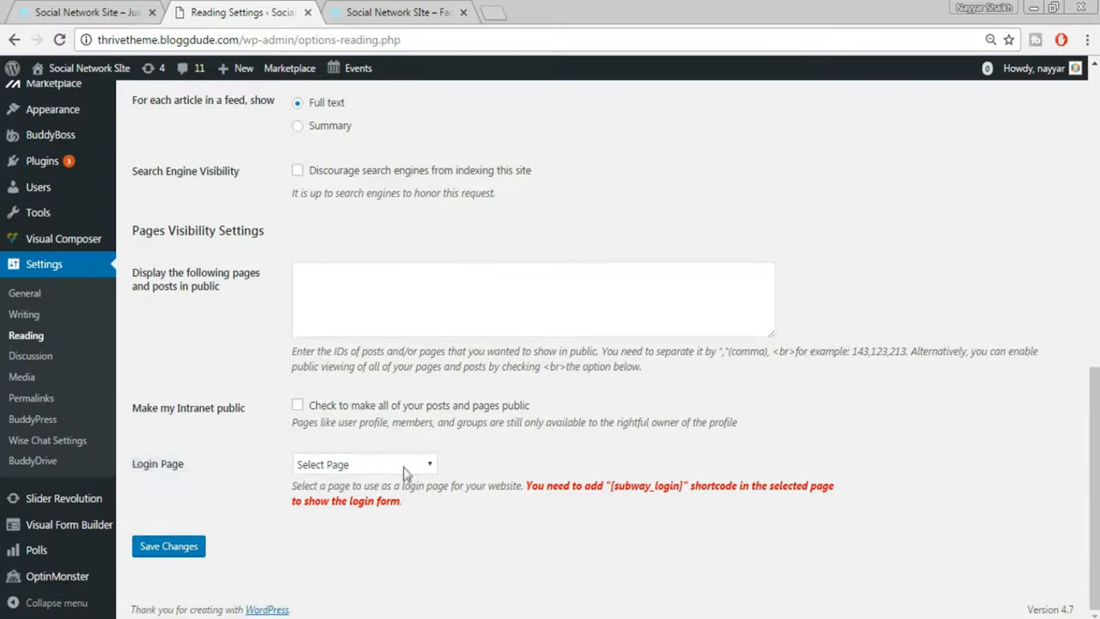
Check the pages offered for the Login Page option for an existing login page, leaving the selection as it is
click(368, 465)
scroll(366, 443, down, 5)
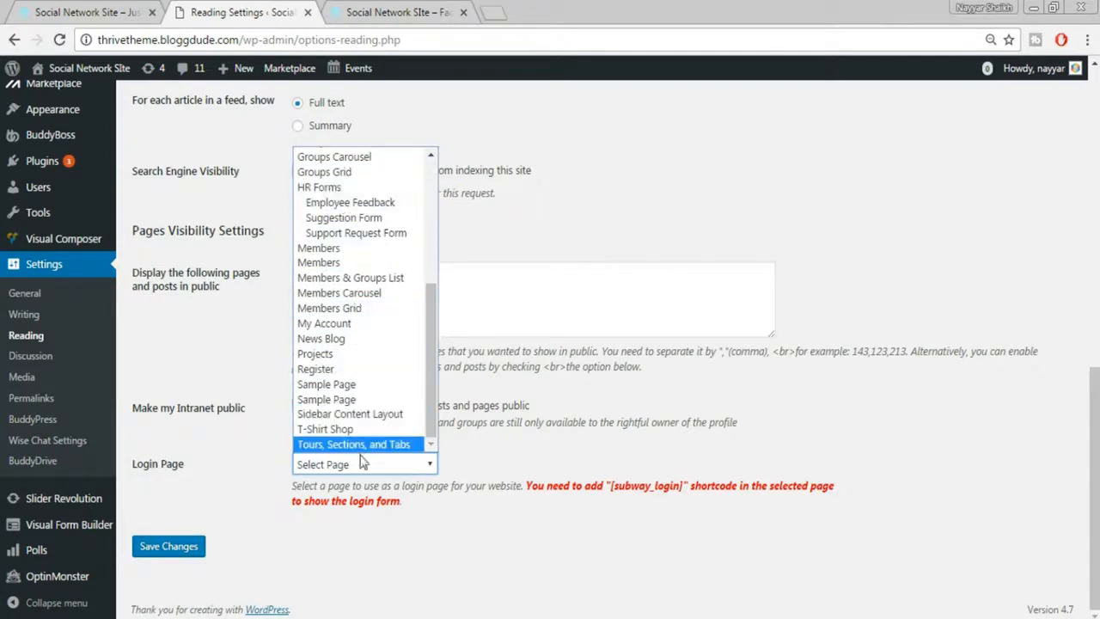
scroll(356, 430, up, 1)
scroll(355, 430, up, 3)
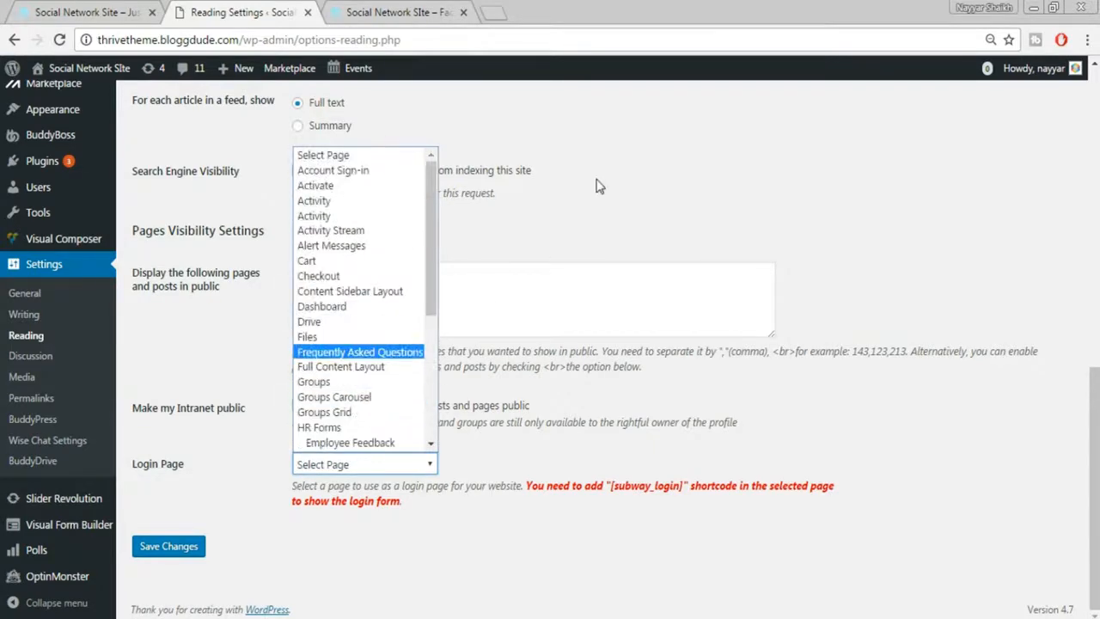
click(560, 262)
scroll(559, 284, up, 5)
scroll(559, 293, down, 5)
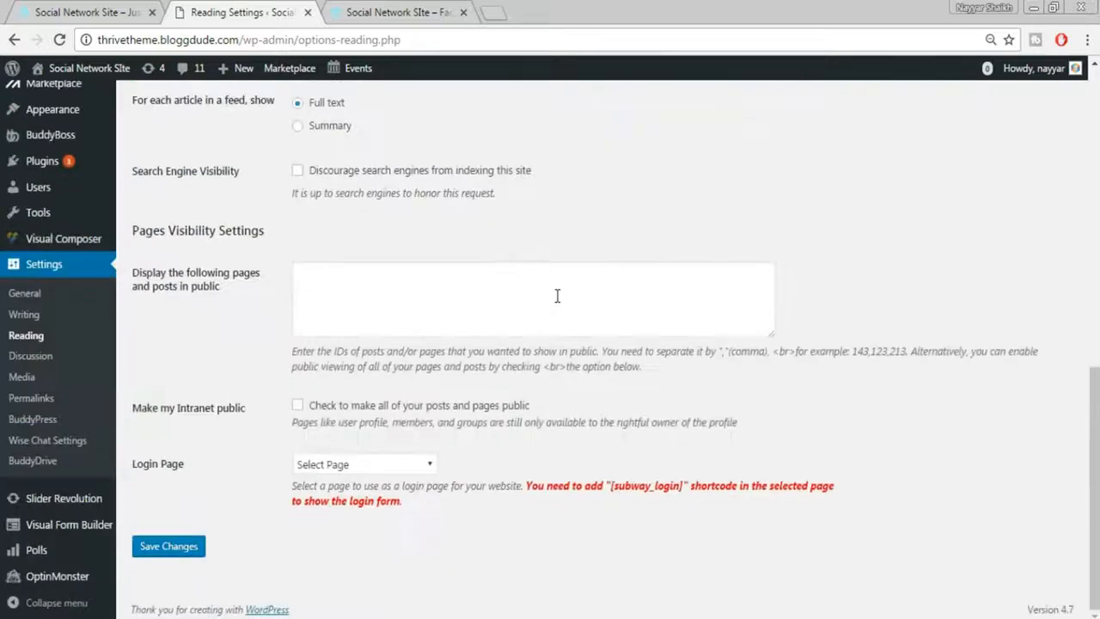
scroll(562, 398, up, 6)
Create and publish a new page titled Login in a separate tab, and close that tab
mouse_move(75, 245)
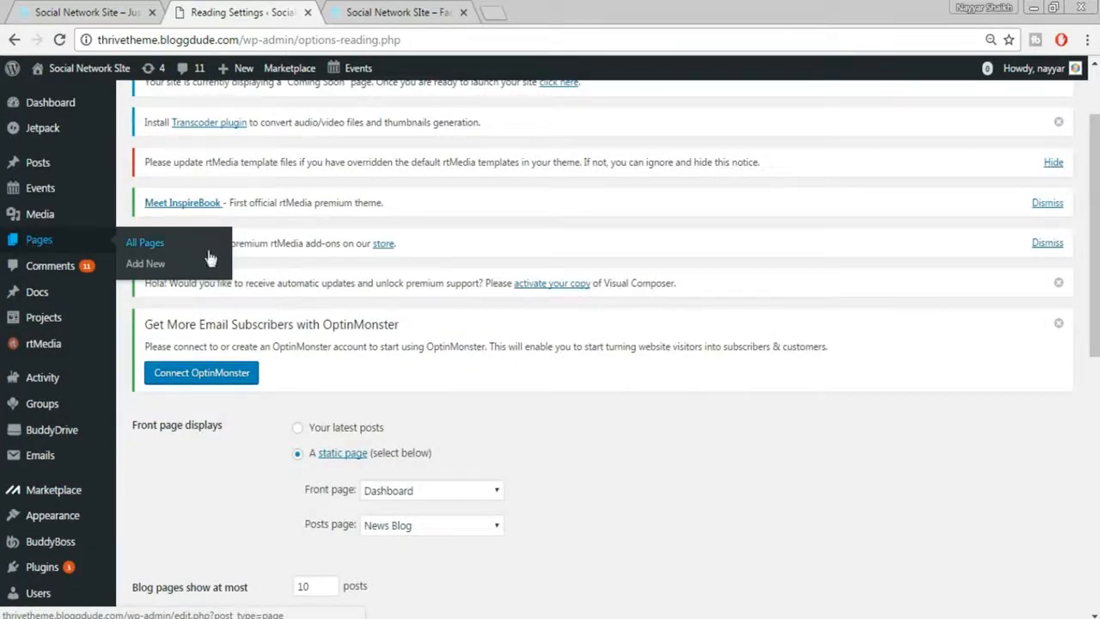
right_click(155, 273)
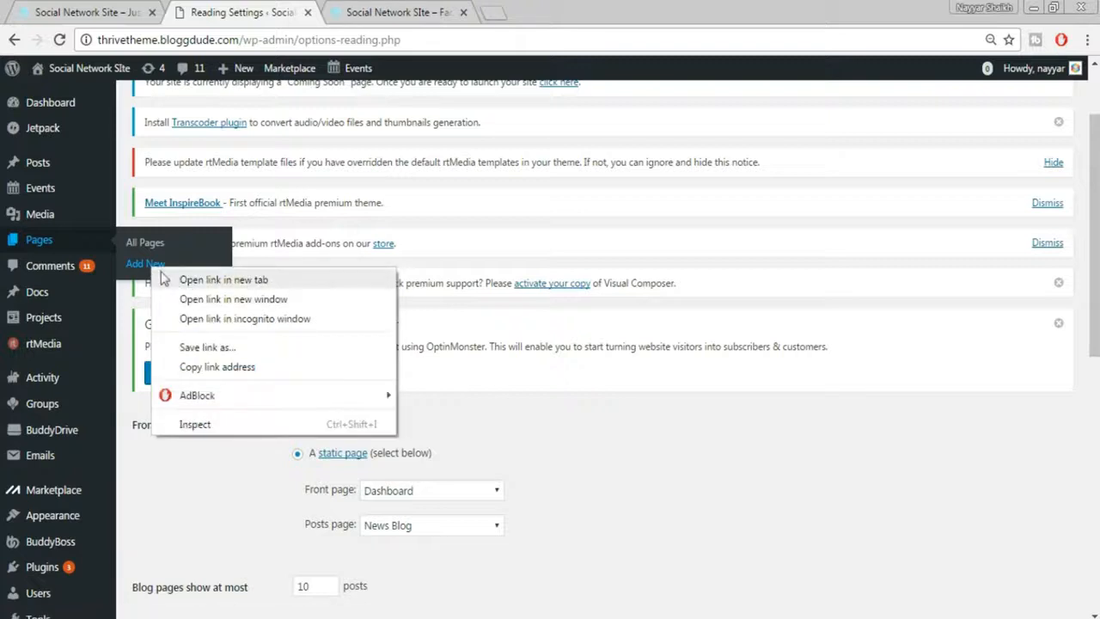
click(199, 280)
click(378, 11)
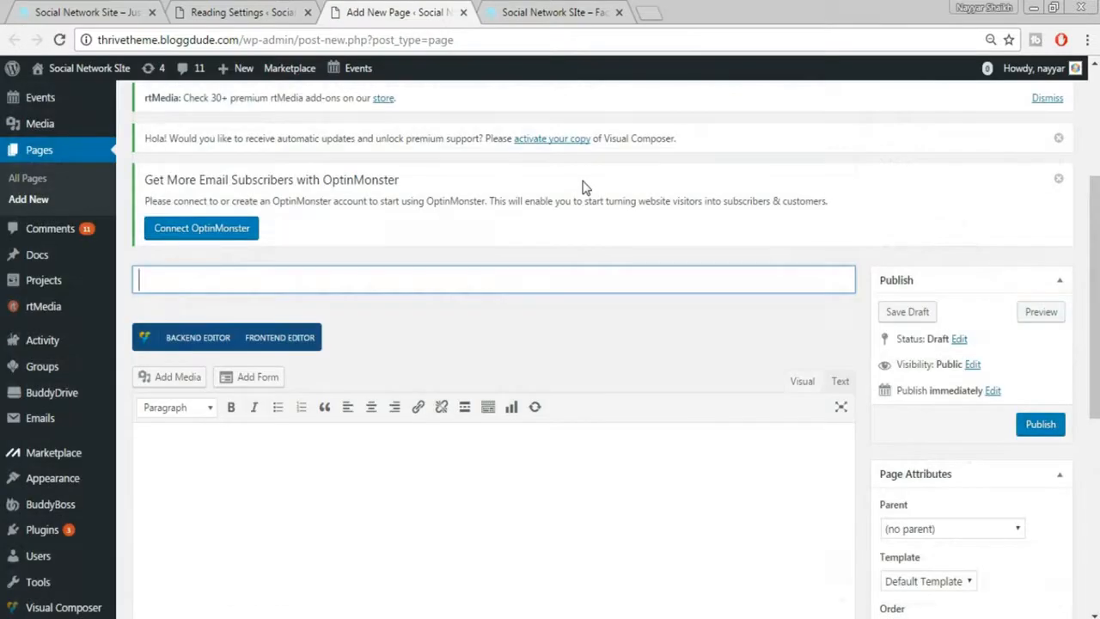
text(Login)
click(1041, 427)
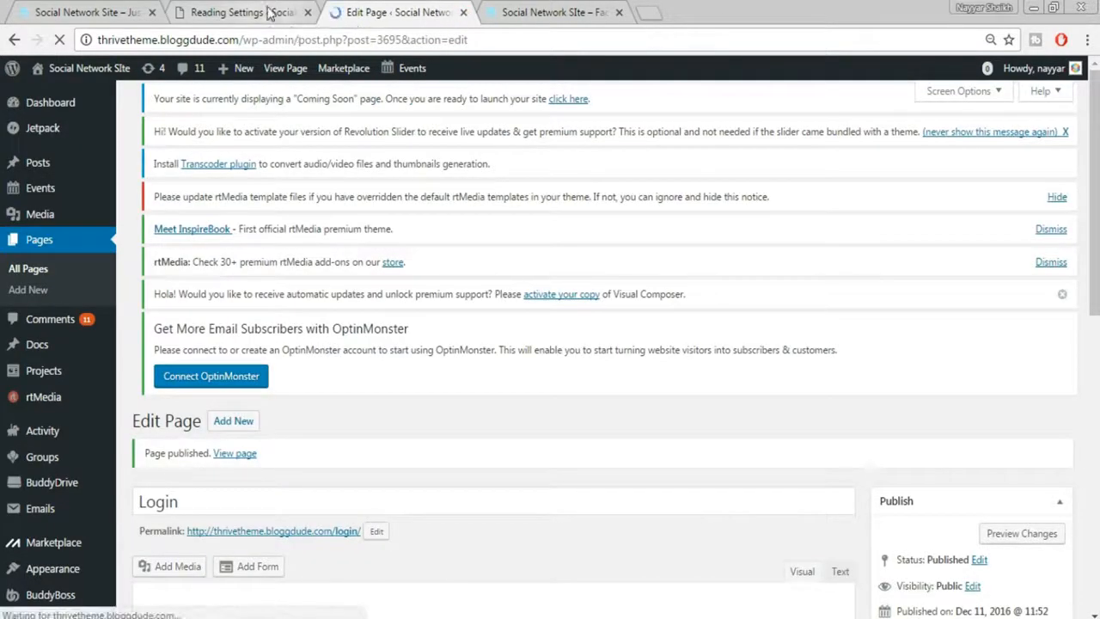
key(ctrl+w)
Set the Login Page option in the Reading settings to Login, save the changes, and check the saved selection
scroll(587, 436, down, 4)
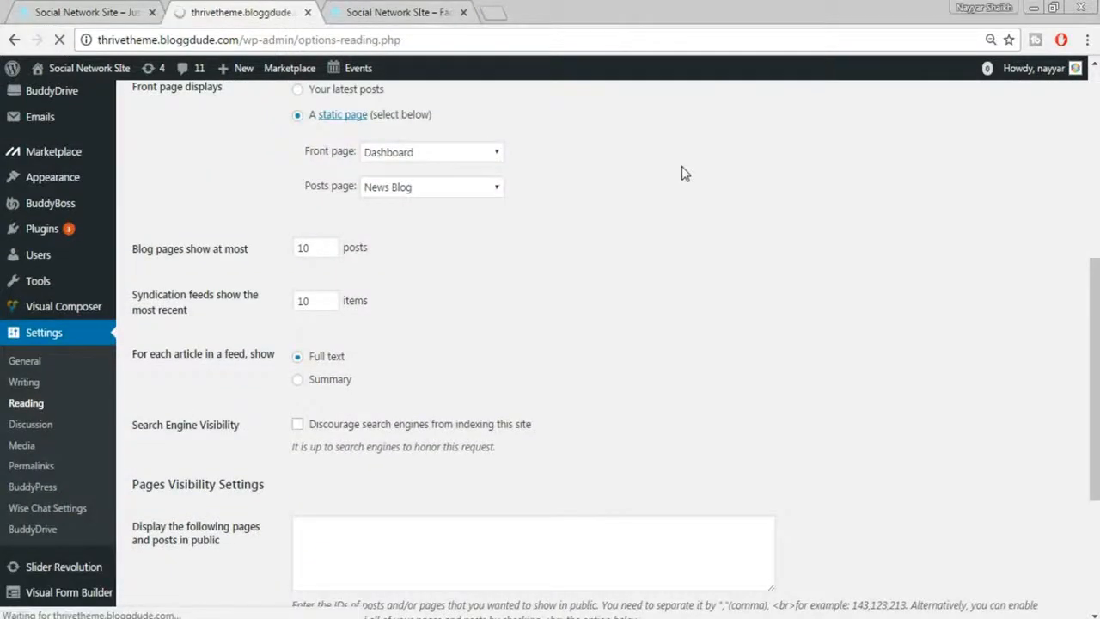
scroll(682, 169, down, 3)
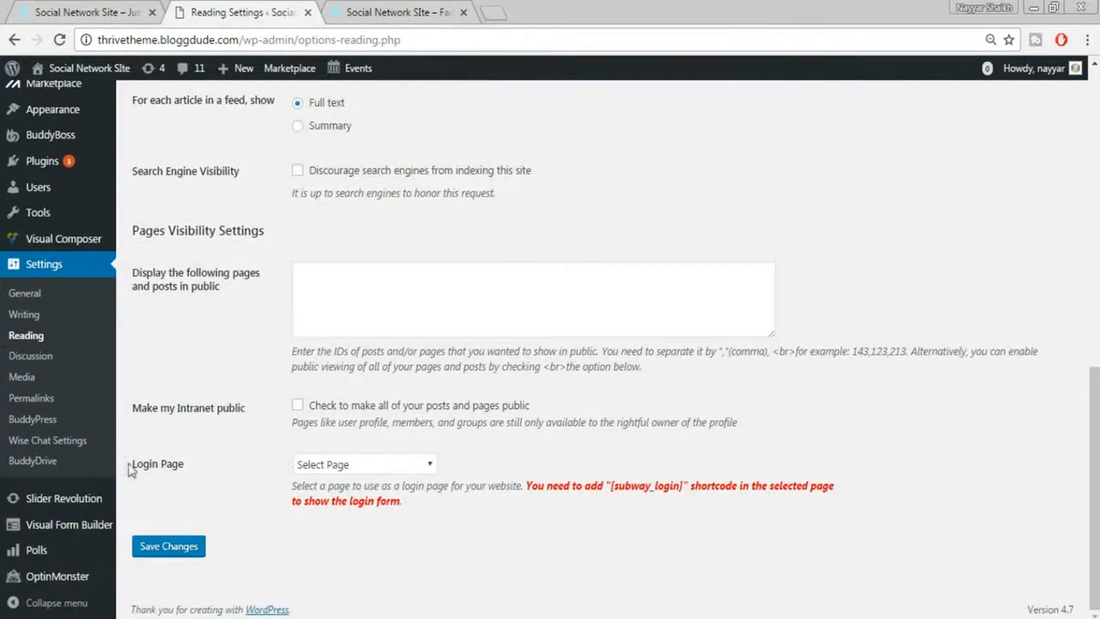
click(429, 465)
scroll(403, 329, down, 3)
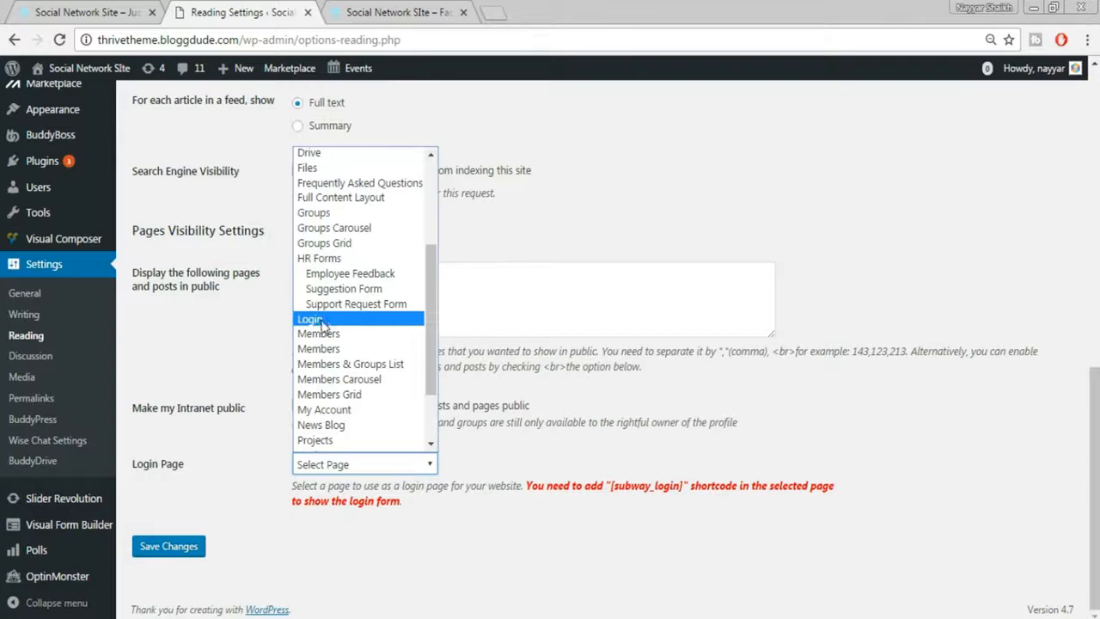
click(321, 321)
click(191, 550)
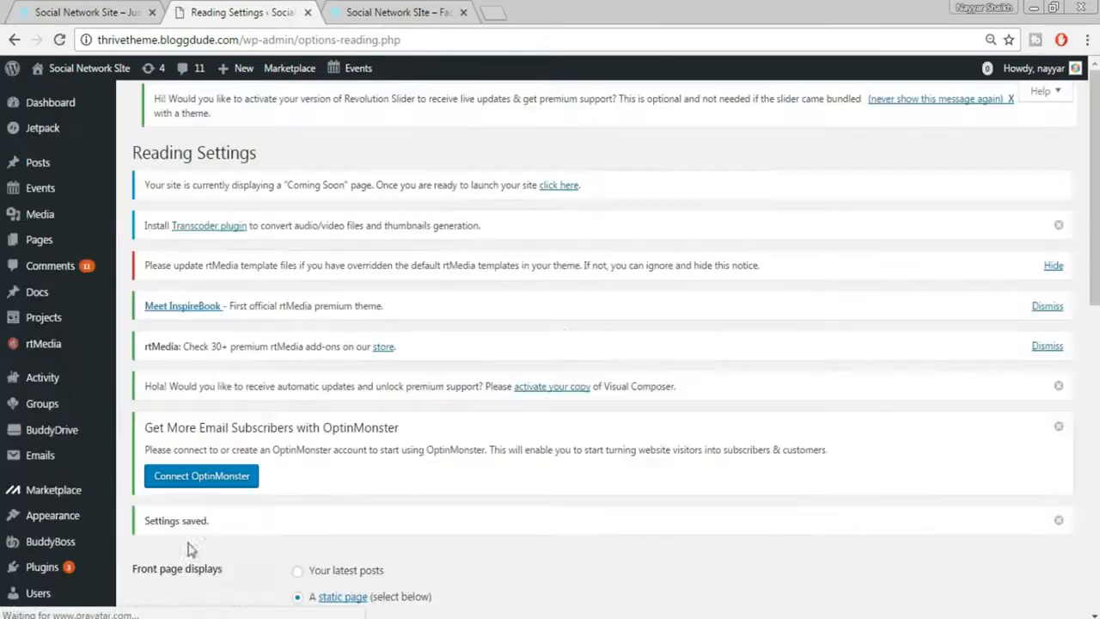
scroll(516, 464, down, 6)
scroll(561, 464, down, 3)
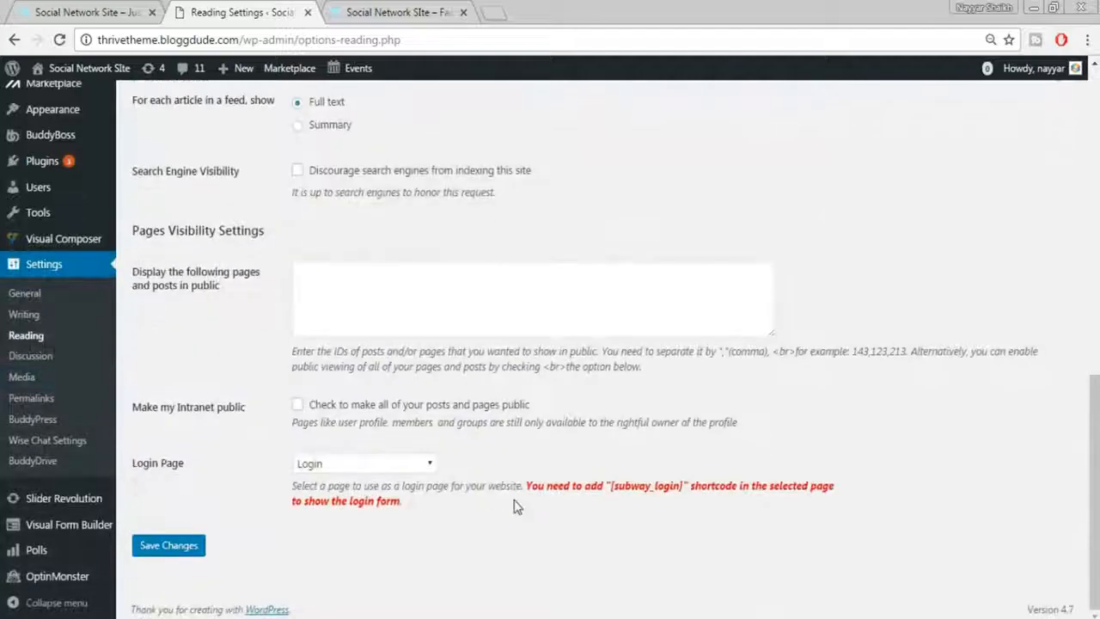
Switch to the open demo5.bloggdude.com site and look over its Welcome to Thrive home page
click(114, 8)
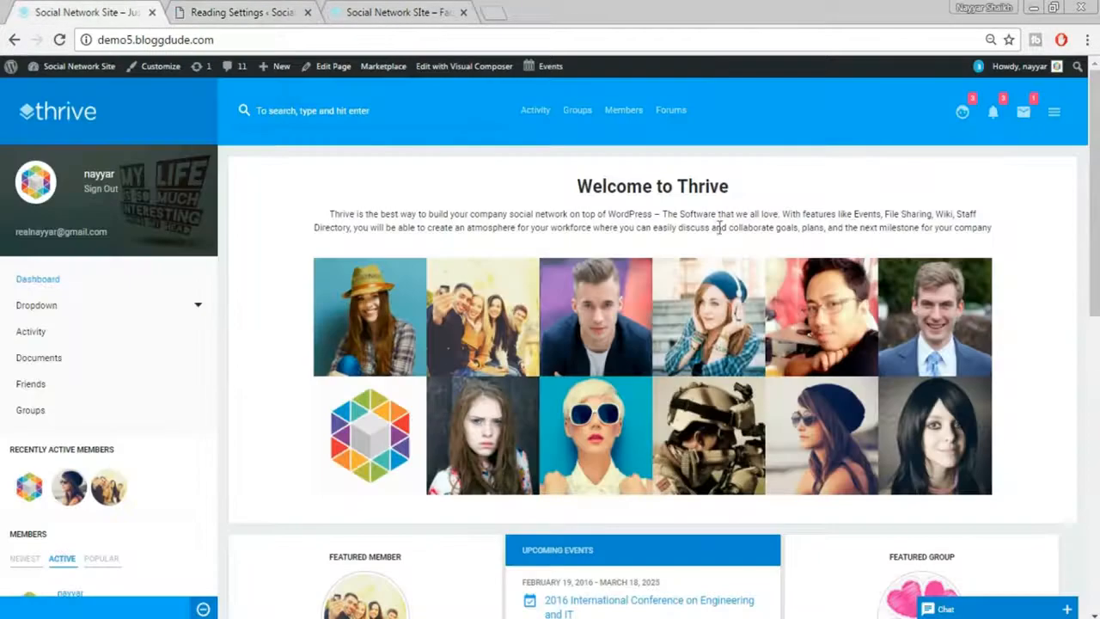
scroll(977, 251, down, 4)
scroll(990, 296, up, 4)
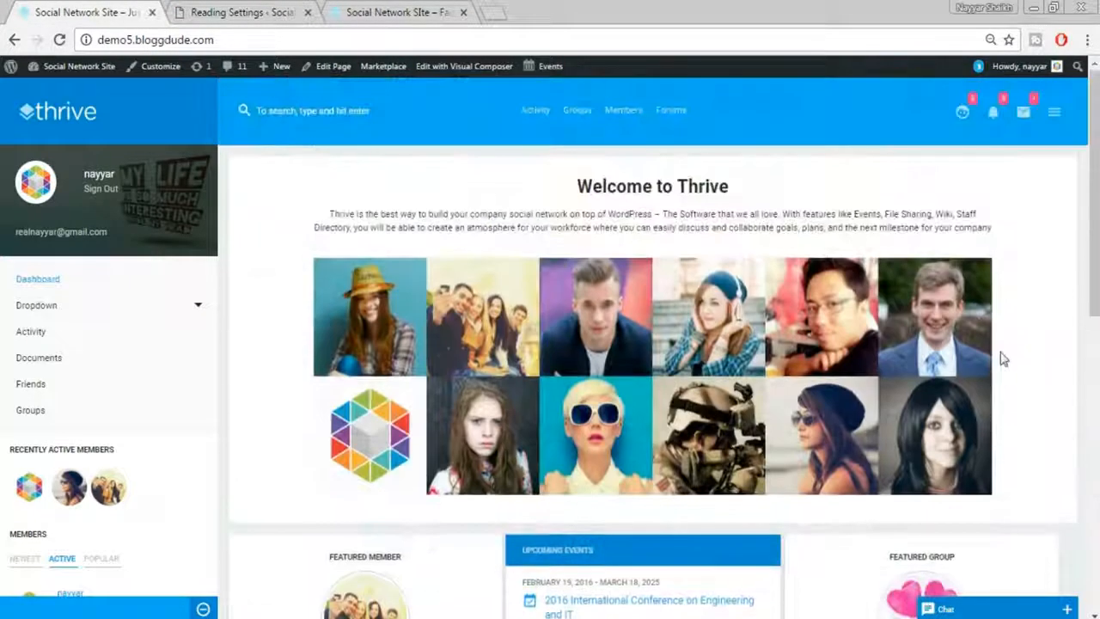
Examine the featured member, upcoming events, poll, recent posts, featured group and staff sections of the demo5.bloggdude.com home page
scroll(1002, 358, down, 5)
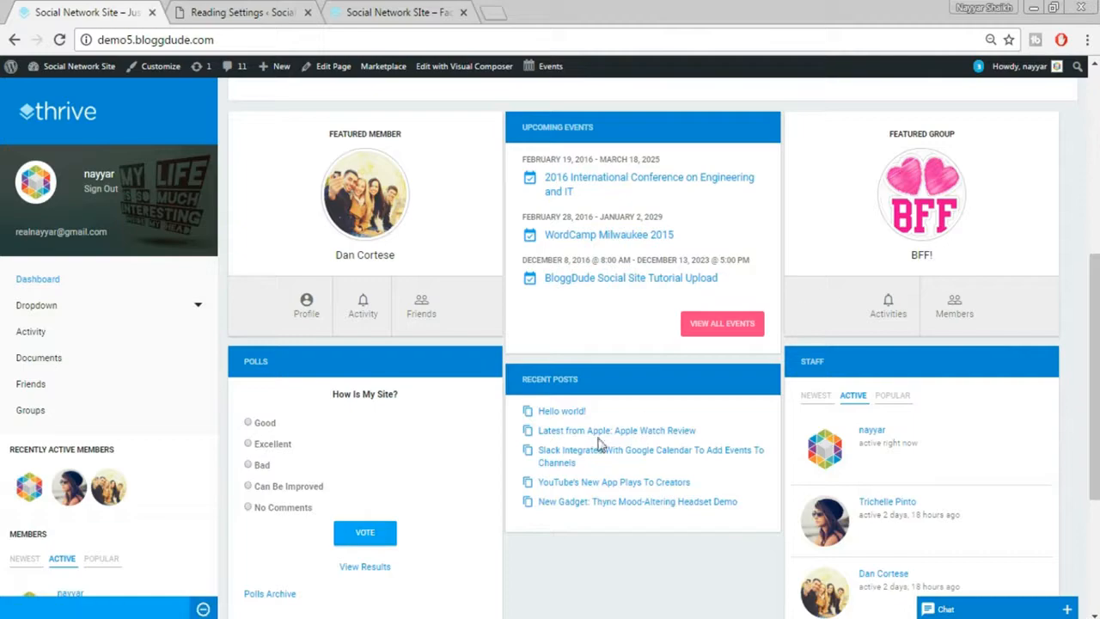
scroll(987, 407, up, 5)
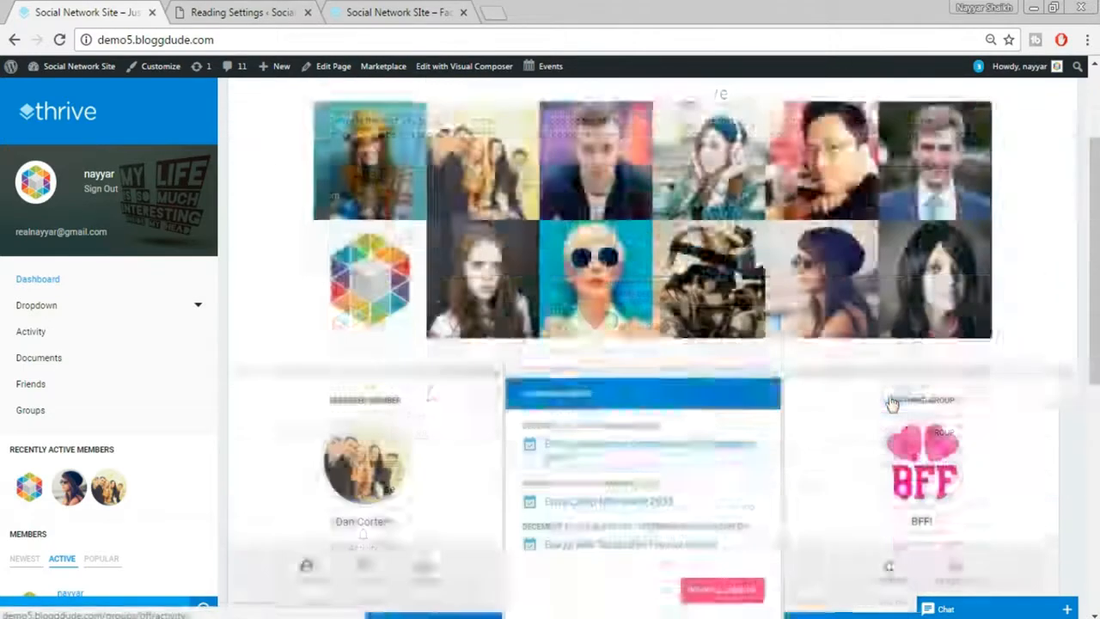
scroll(1032, 280, down, 5)
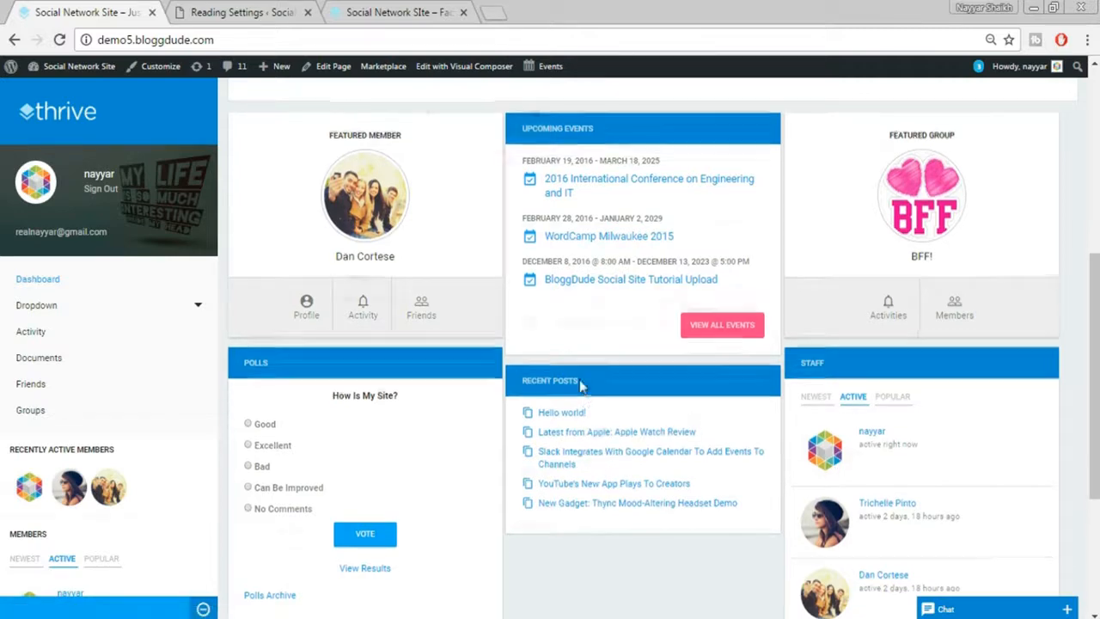
scroll(584, 455, up, 1)
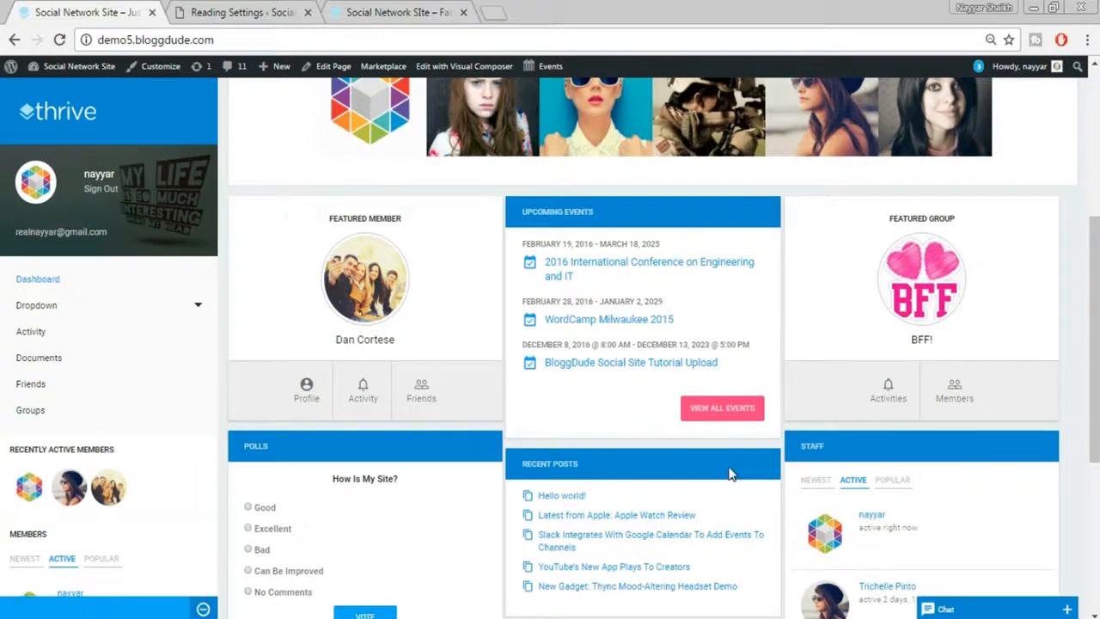
scroll(573, 486, down, 3)
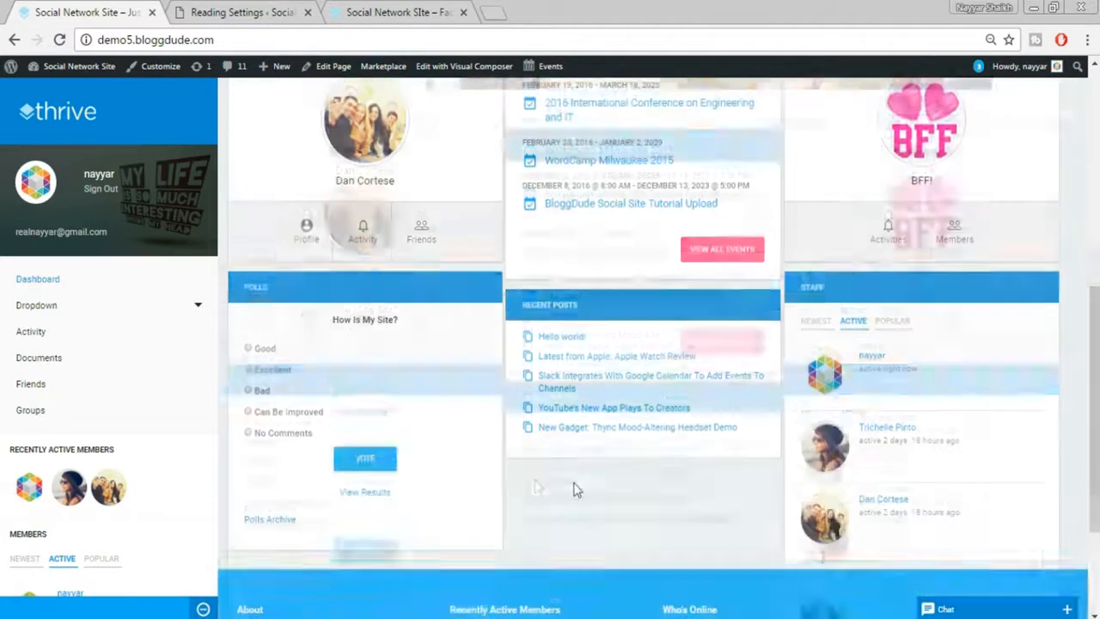
scroll(626, 451, up, 3)
scroll(626, 469, up, 5)
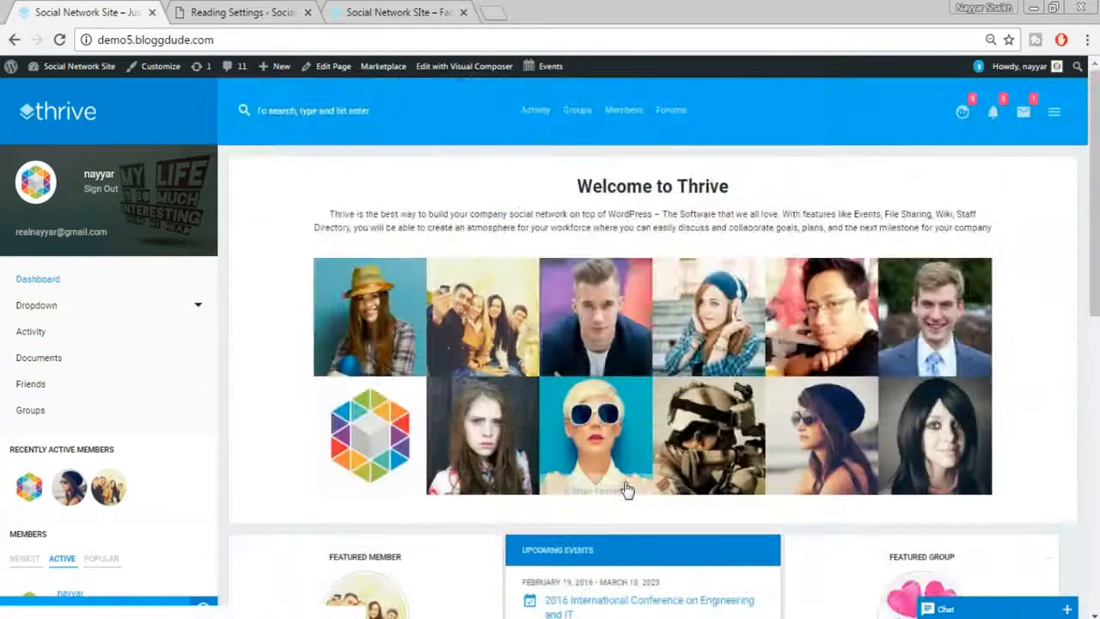
Check in the other, logged-out browser what visitors see at thrivetheme.bloggdude.com, reading the page heading, and return to the Social Network Site window
click(395, 12)
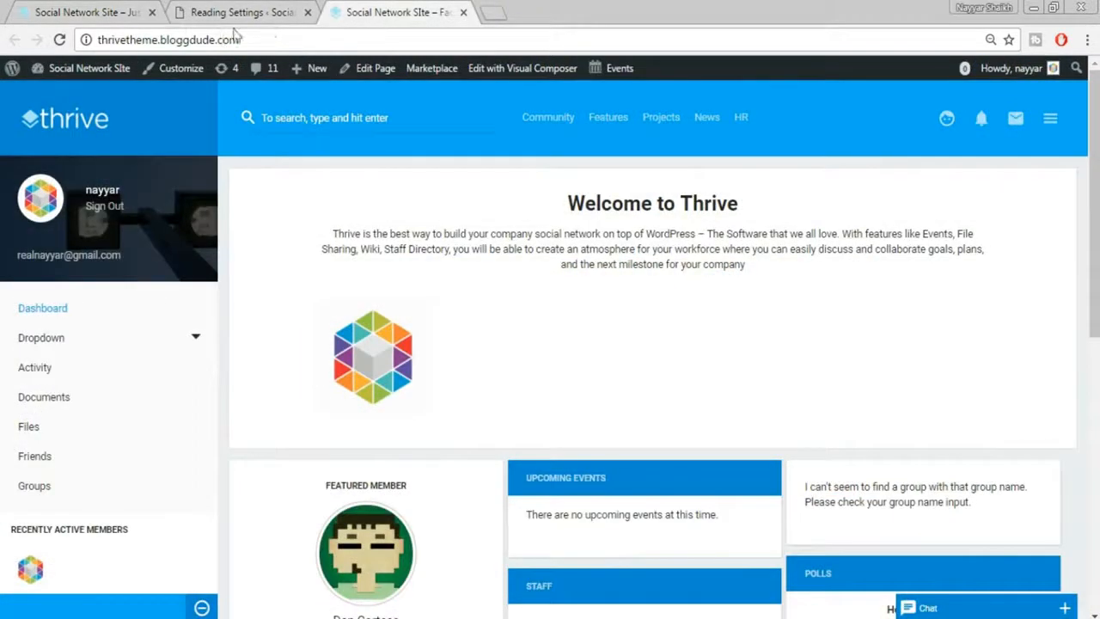
click(269, 34)
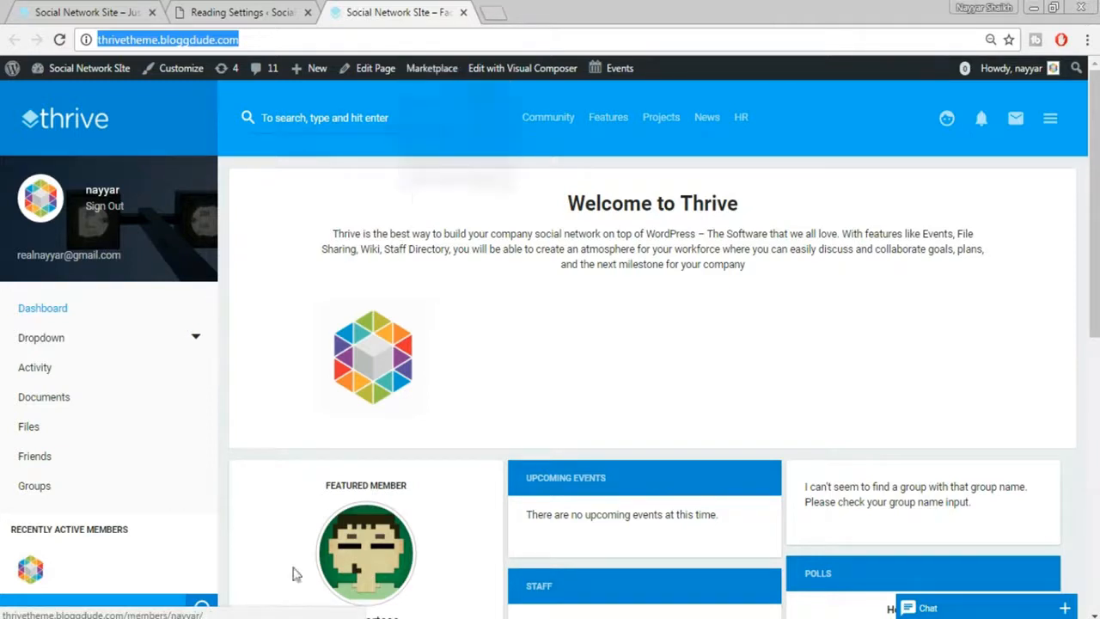
click(289, 617)
click(368, 617)
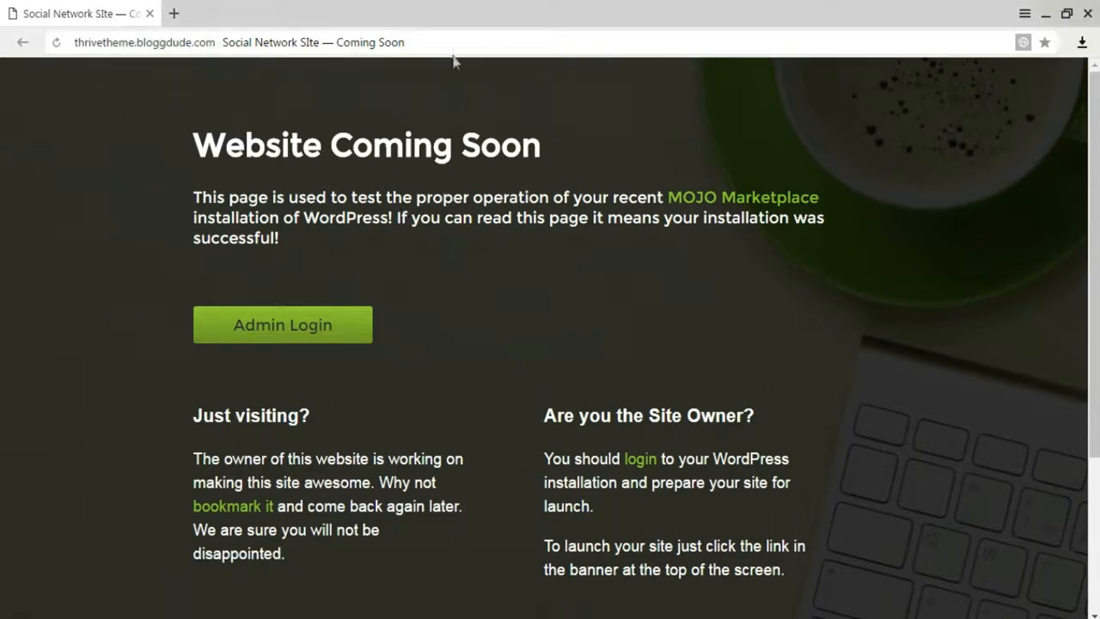
drag(191, 146, 568, 130)
click(568, 131)
click(336, 578)
Launch the site from the "Coming Soon" notice on the Reading Settings page
scroll(533, 355, down, 7)
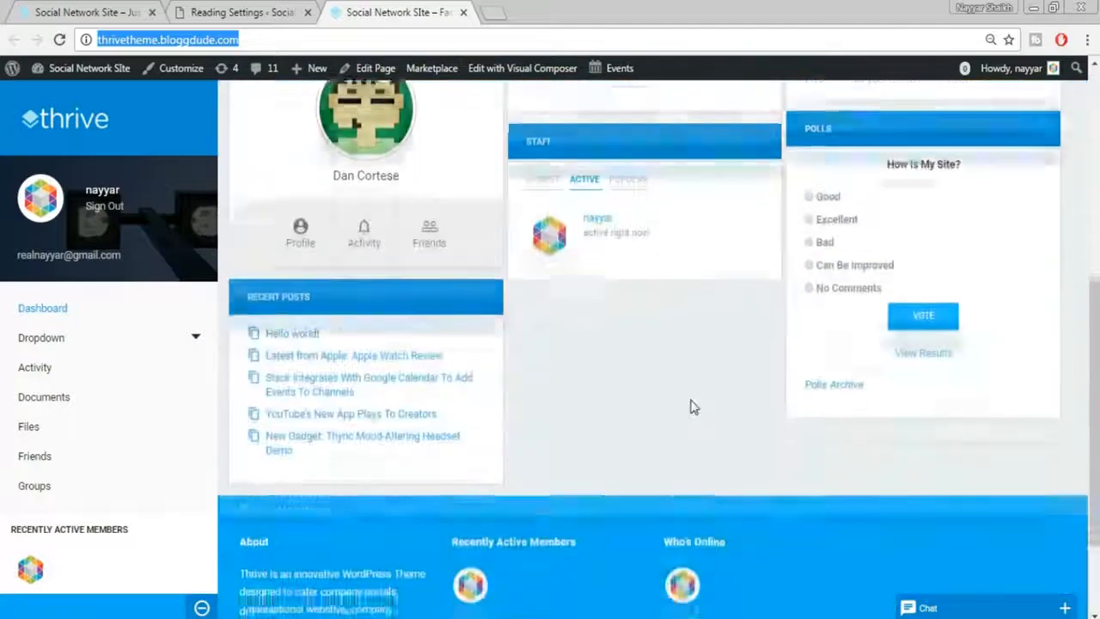
scroll(834, 504, up, 8)
click(200, 10)
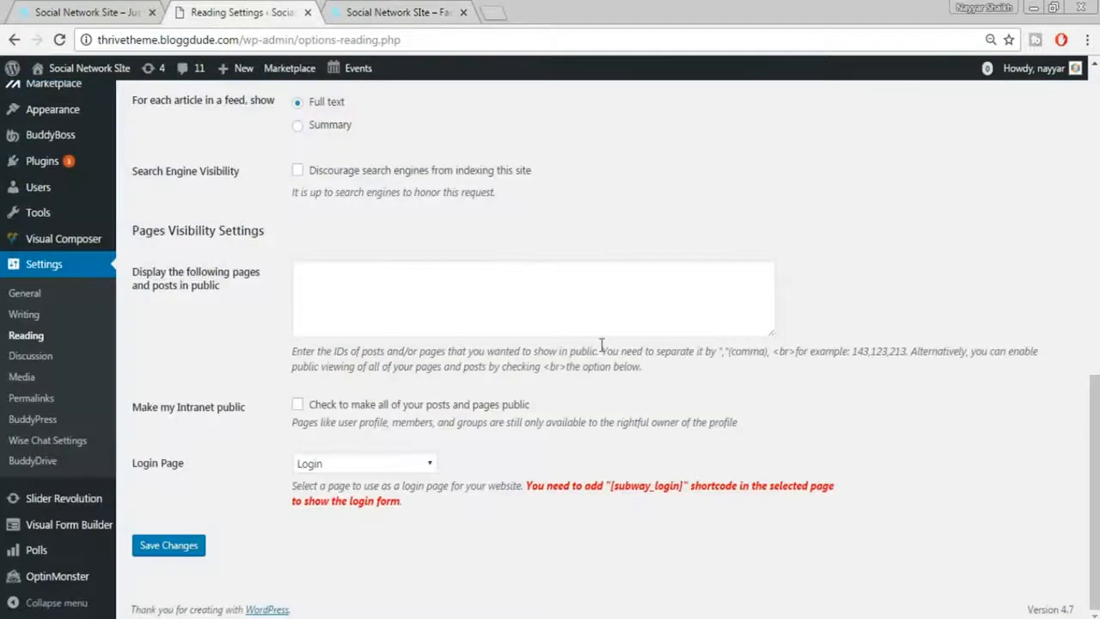
scroll(602, 378, up, 10)
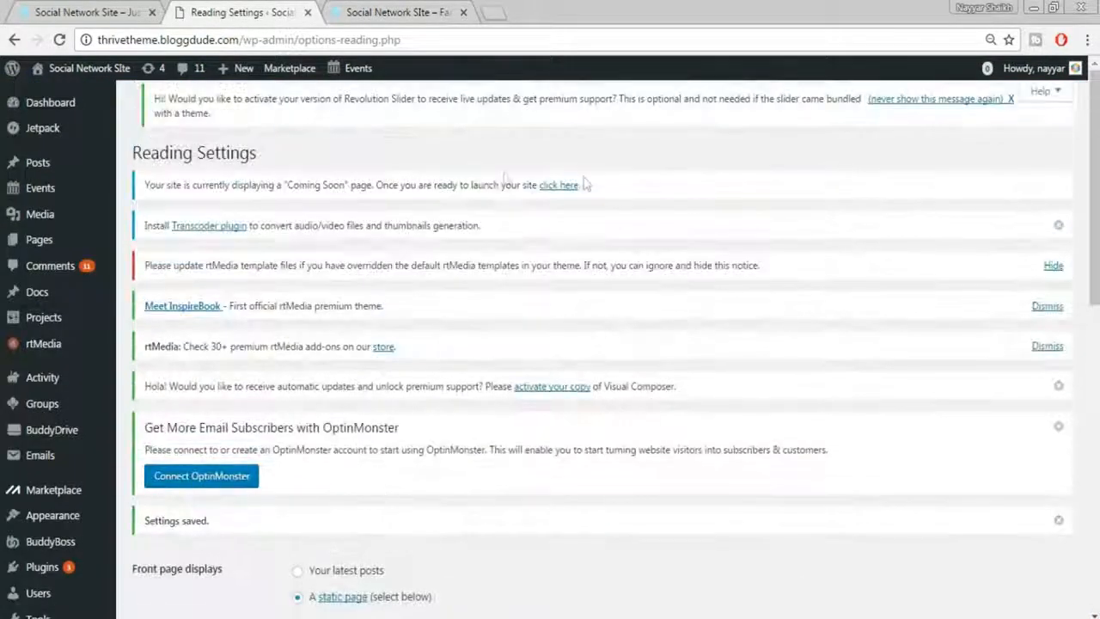
drag(141, 189, 439, 191)
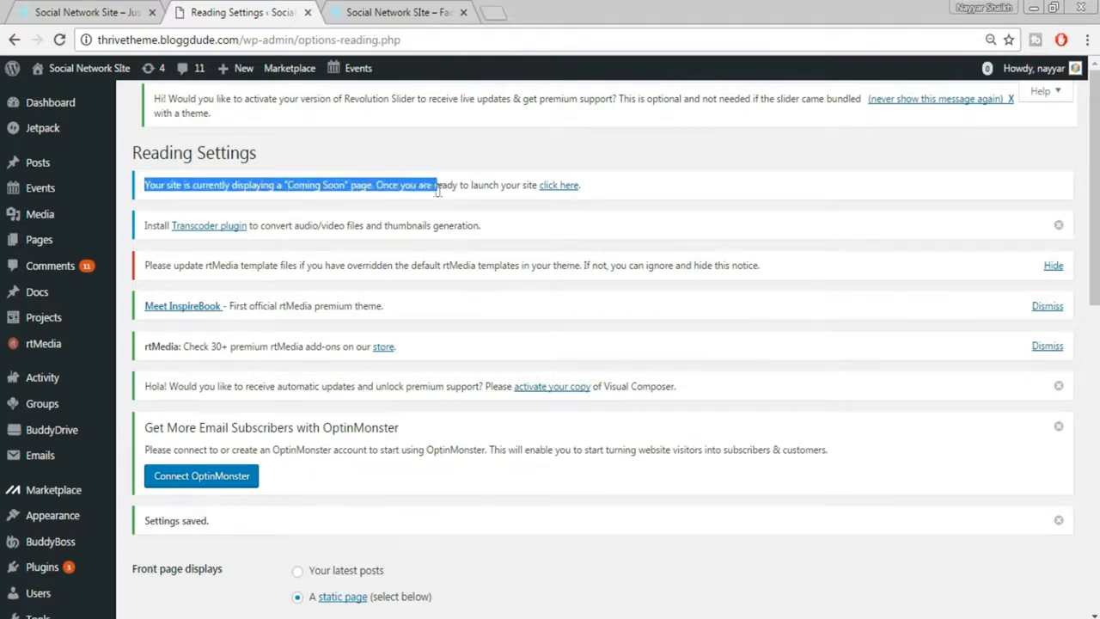
click(352, 201)
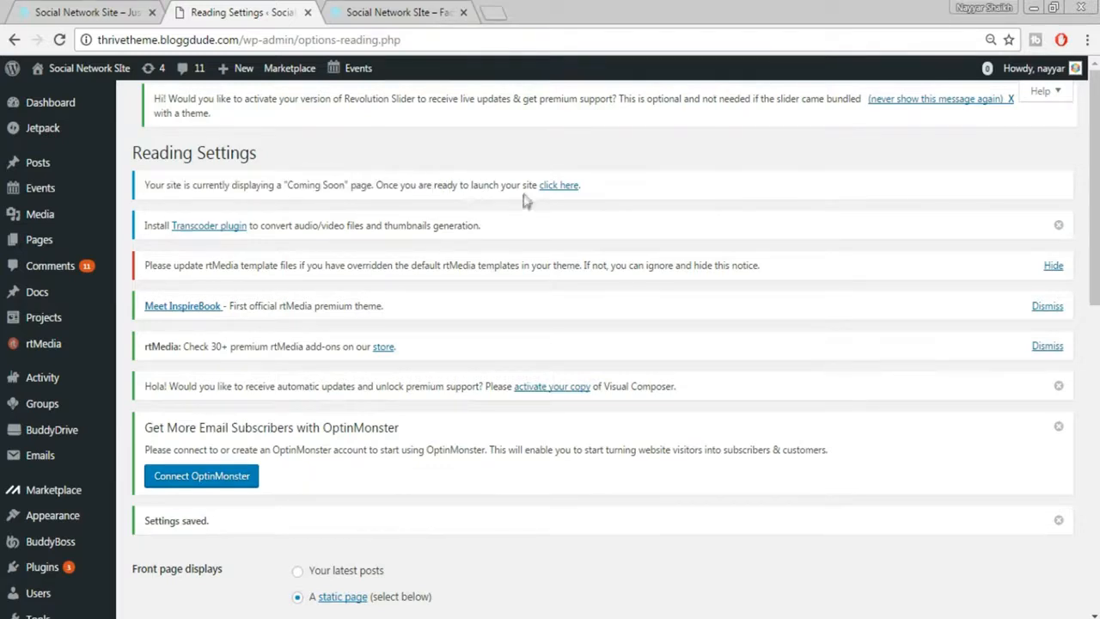
click(555, 189)
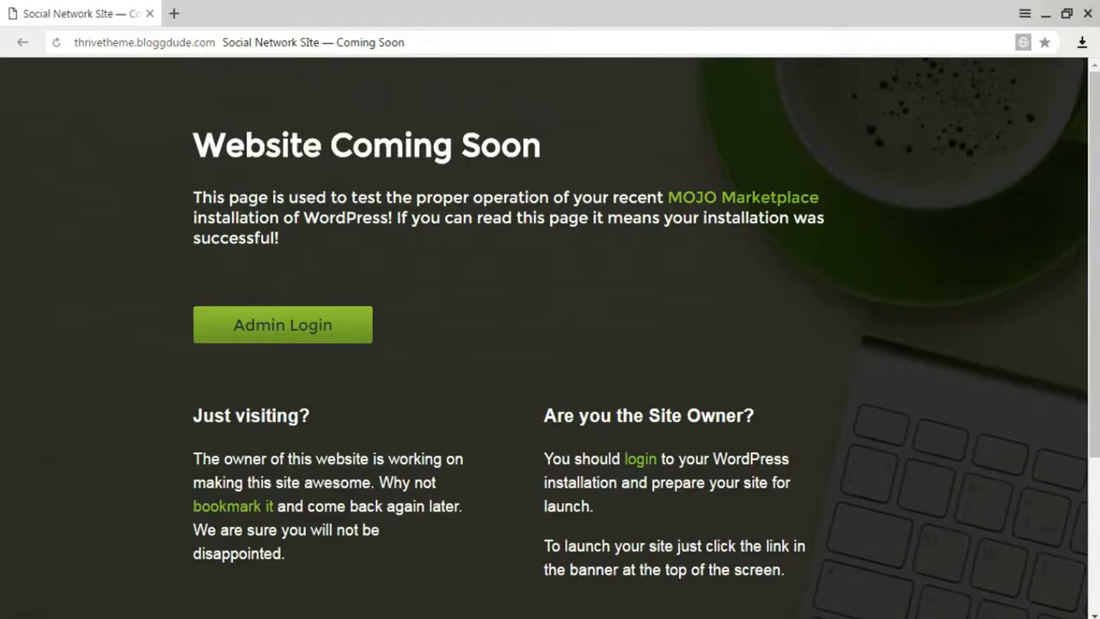
Reload thrivetheme.bloggdude.com in the logged-out browser and examine its login page, including the Account Sign-in form
click(591, 41)
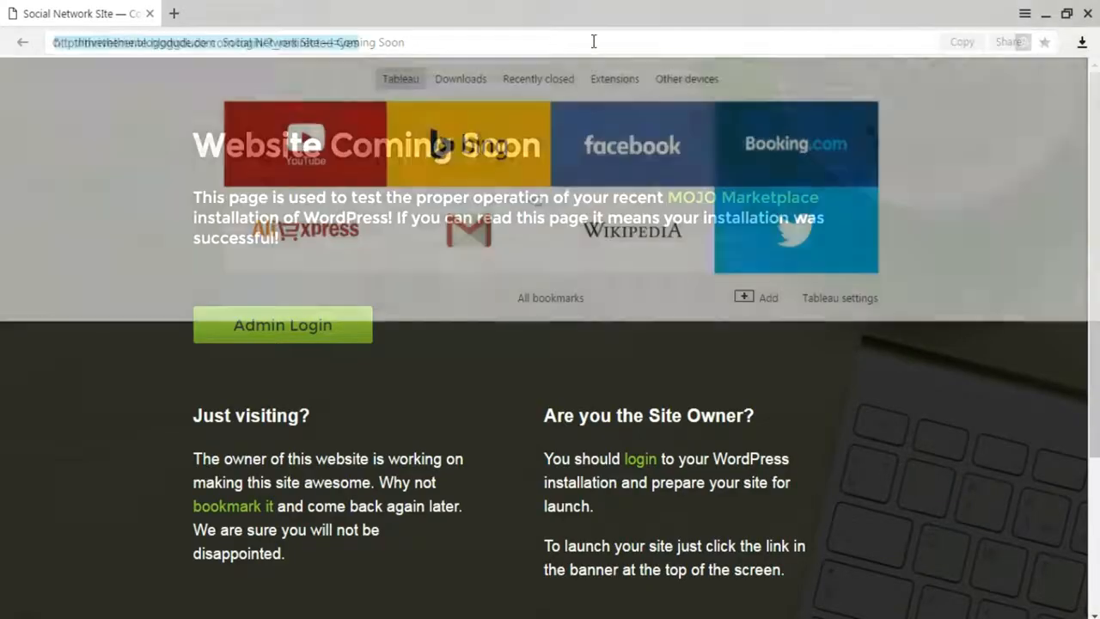
key(Return)
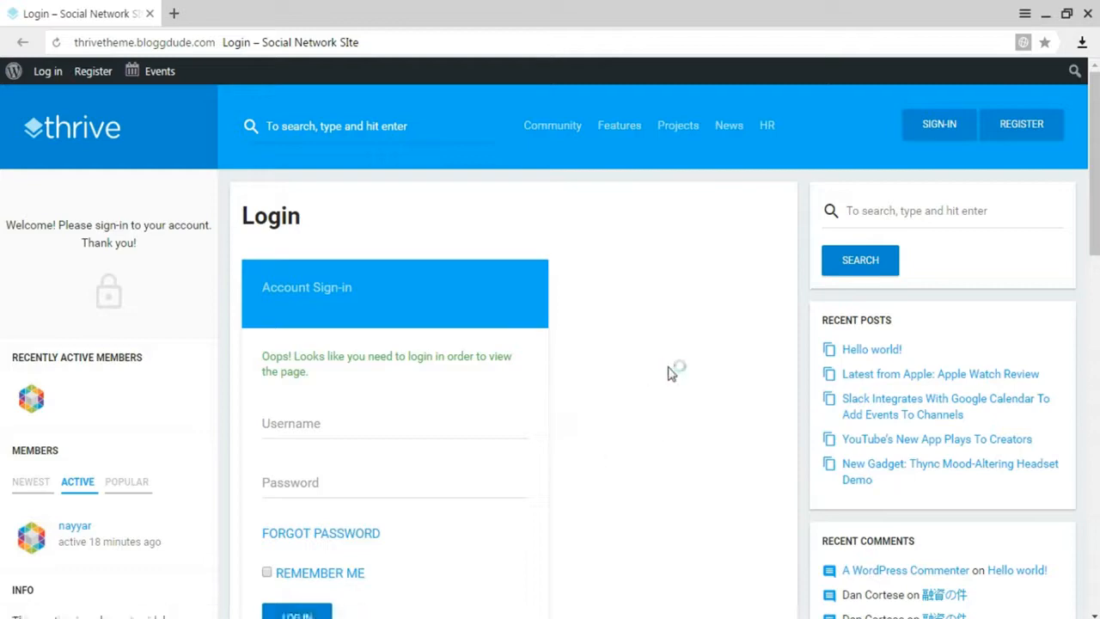
scroll(674, 370, down, 2)
scroll(664, 318, up, 1)
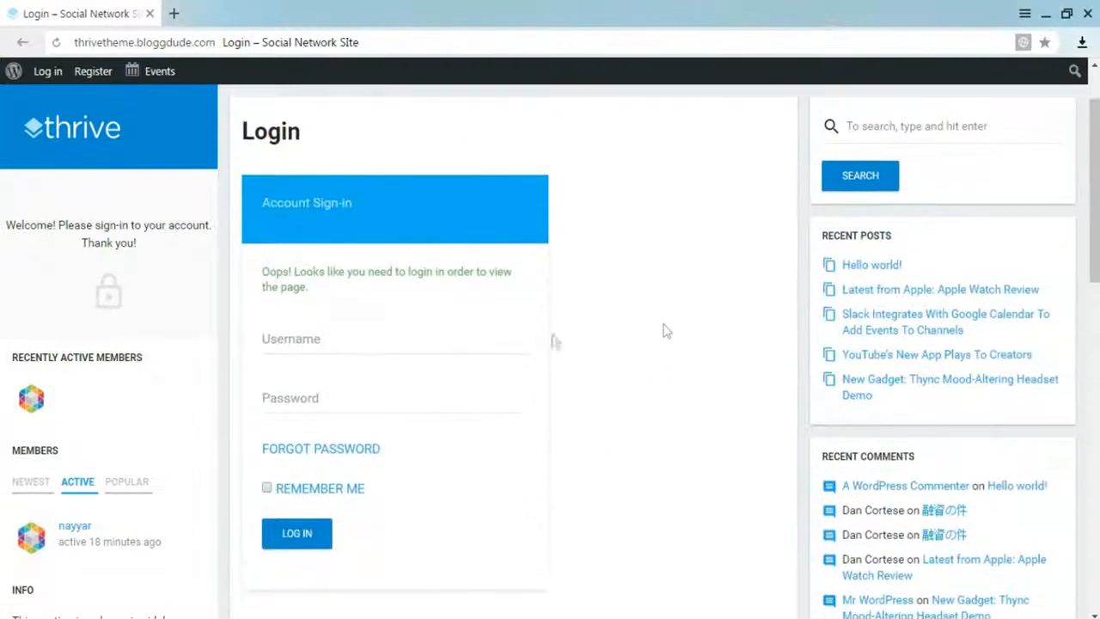
scroll(241, 215, up, 1)
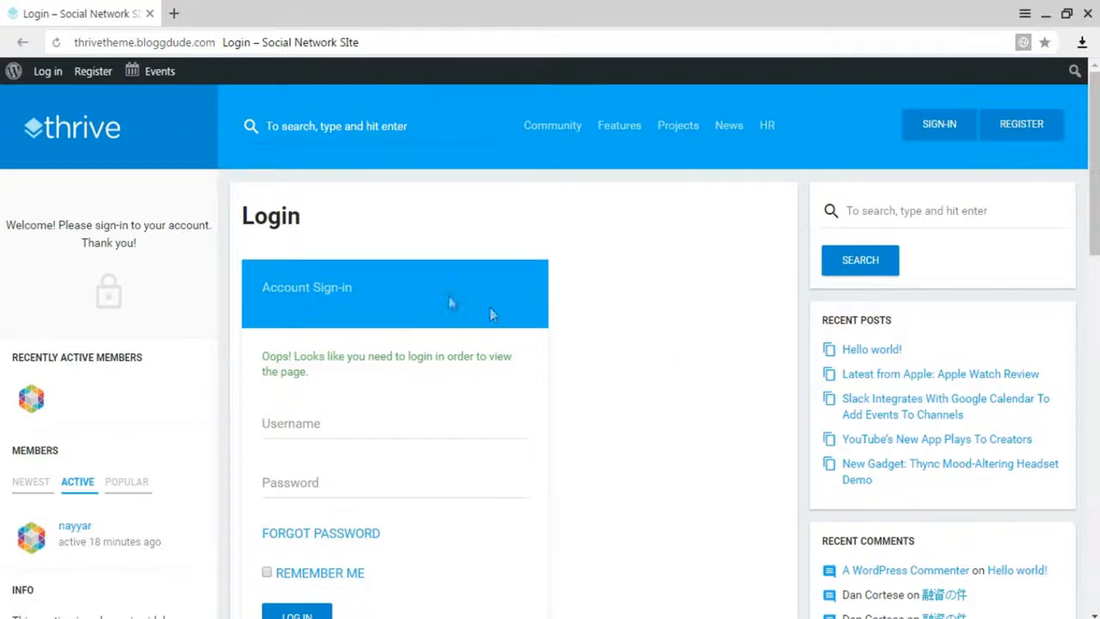
scroll(590, 286, down, 2)
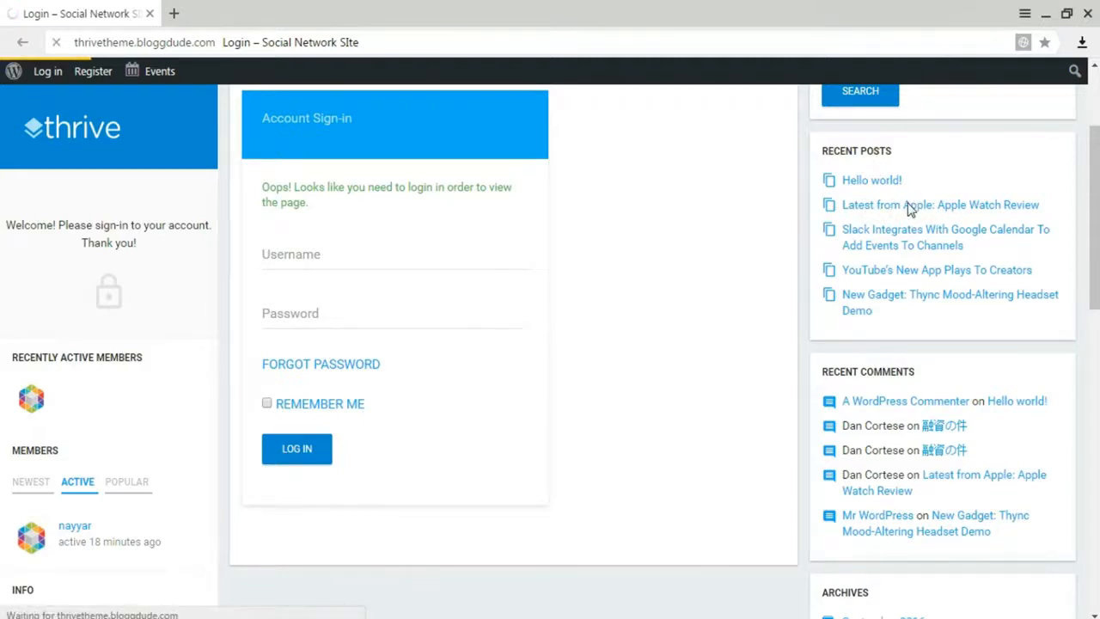
scroll(421, 344, up, 2)
scroll(560, 180, down, 2)
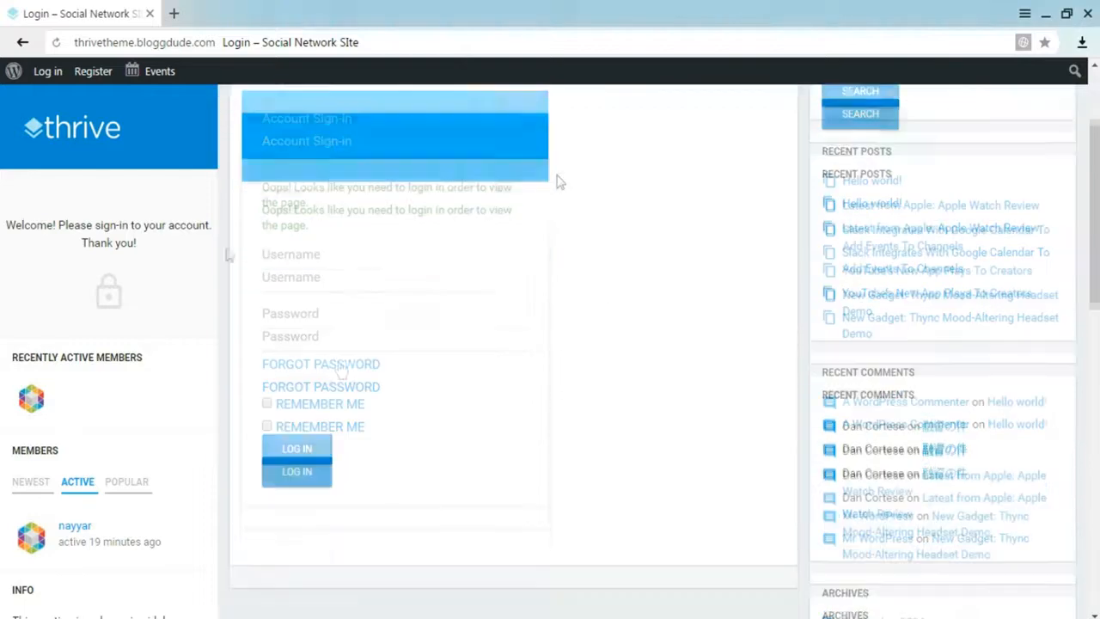
scroll(606, 345, up, 2)
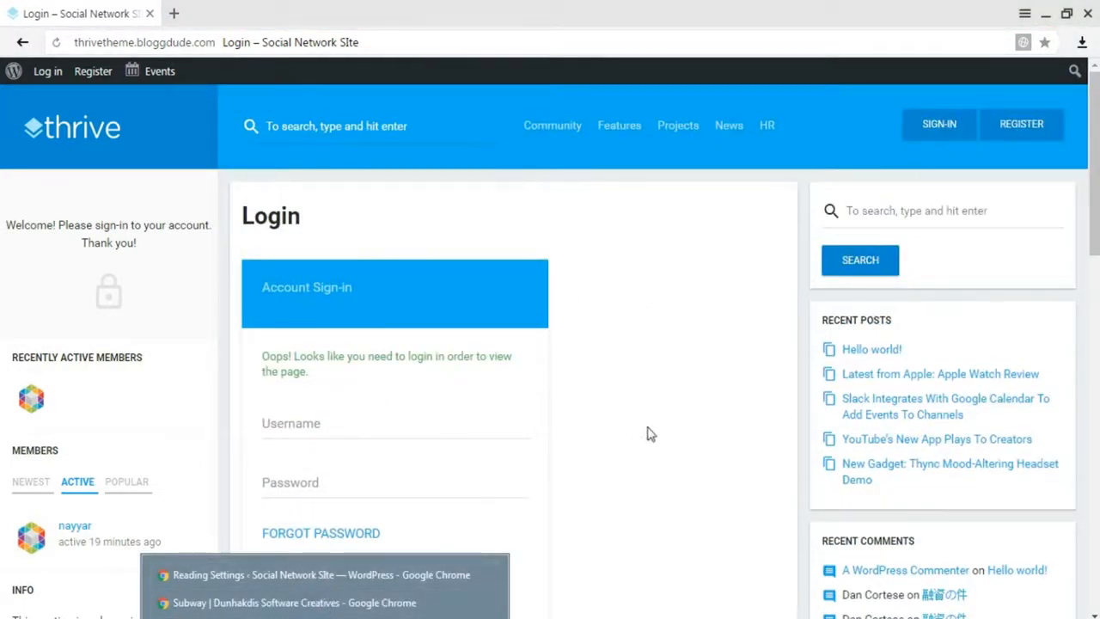
Return to the WordPress Reading Settings and review the Pages Visibility Settings section
click(332, 572)
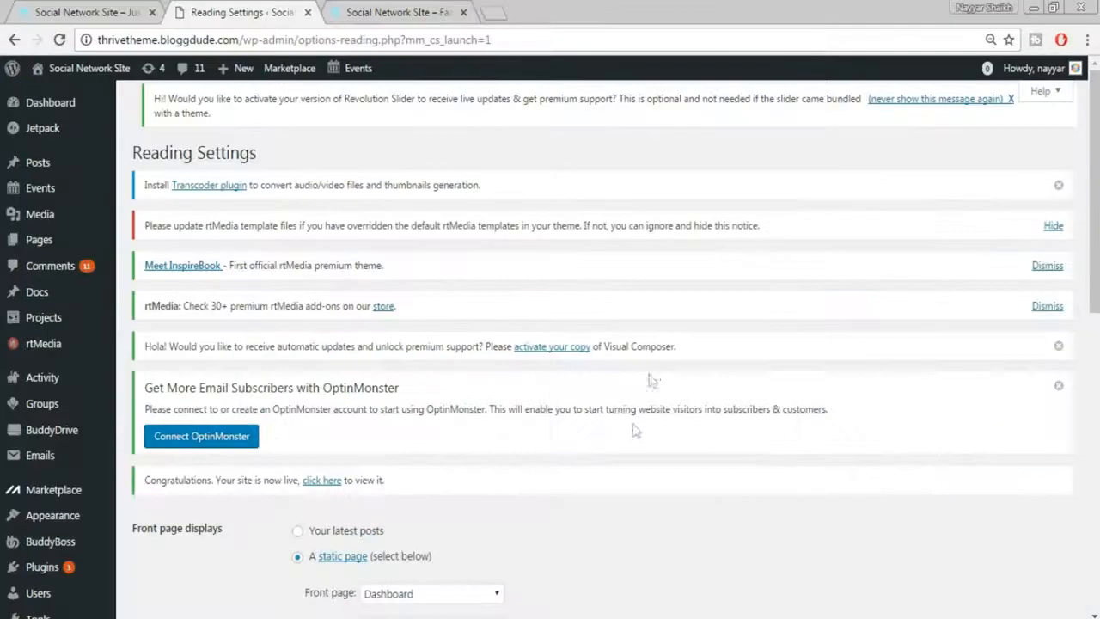
scroll(653, 376, down, 4)
scroll(654, 370, down, 1)
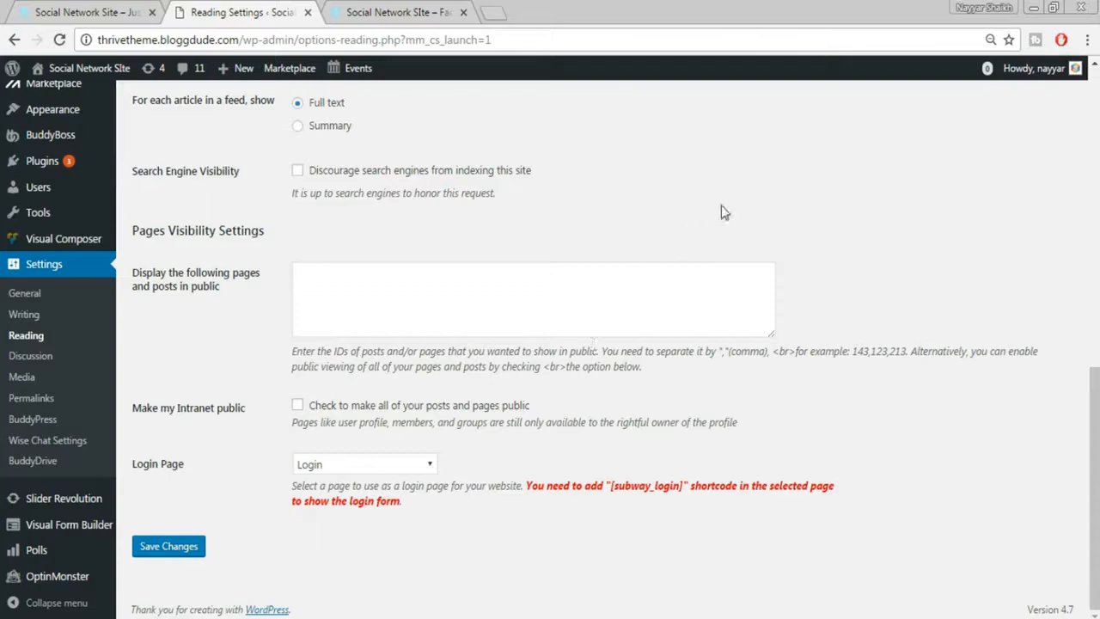
scroll(862, 323, up, 9)
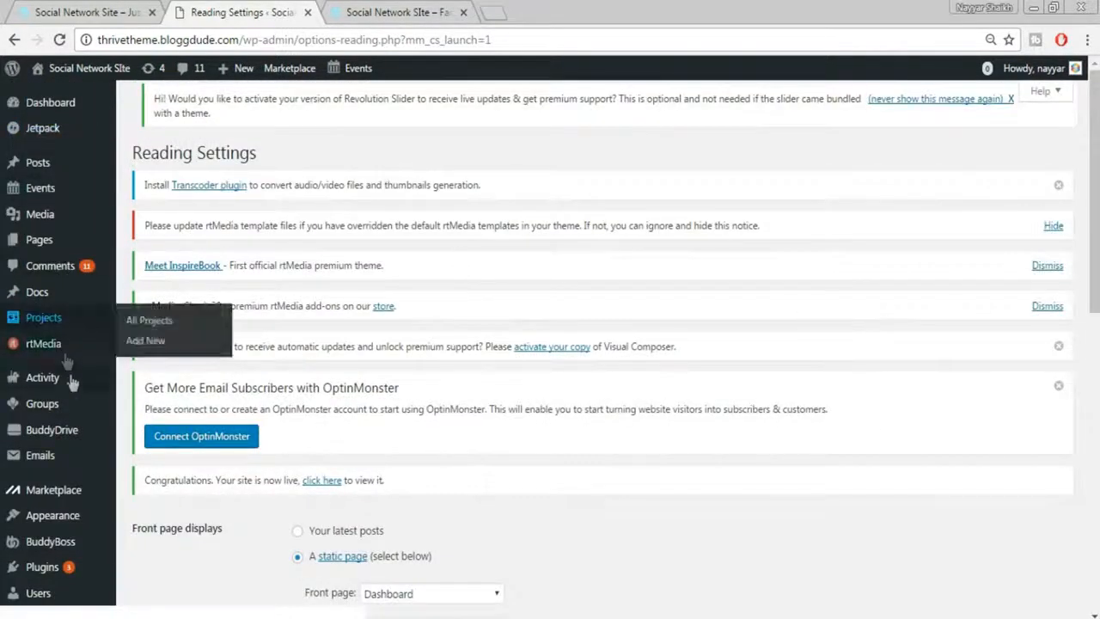
Open the Pages list in a new tab, find the Groups page, and open it for editing
right_click(56, 247)
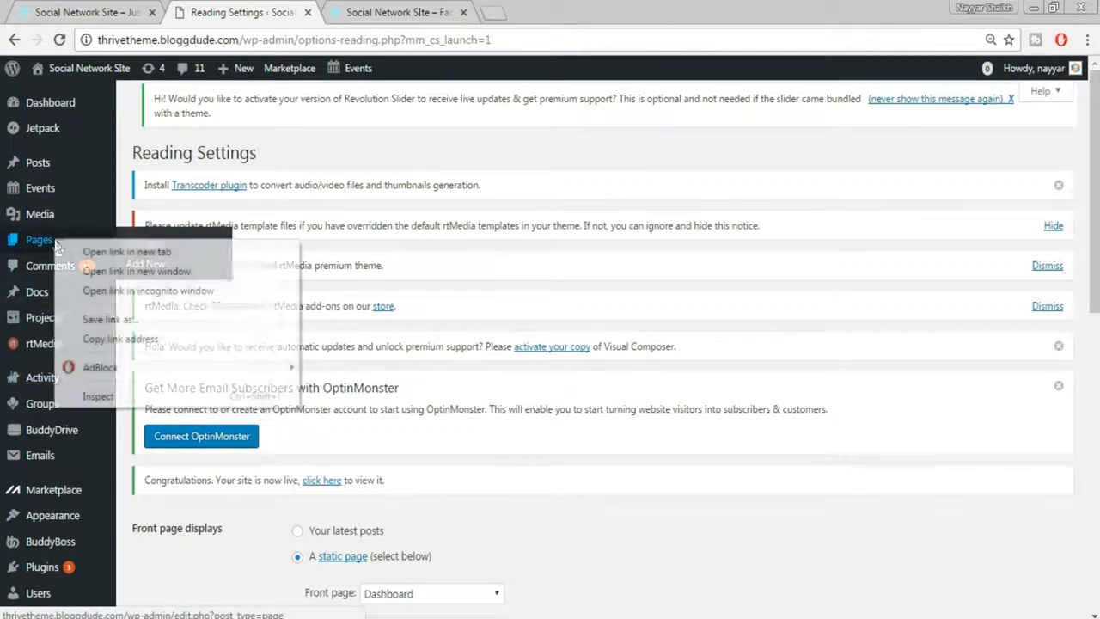
click(109, 252)
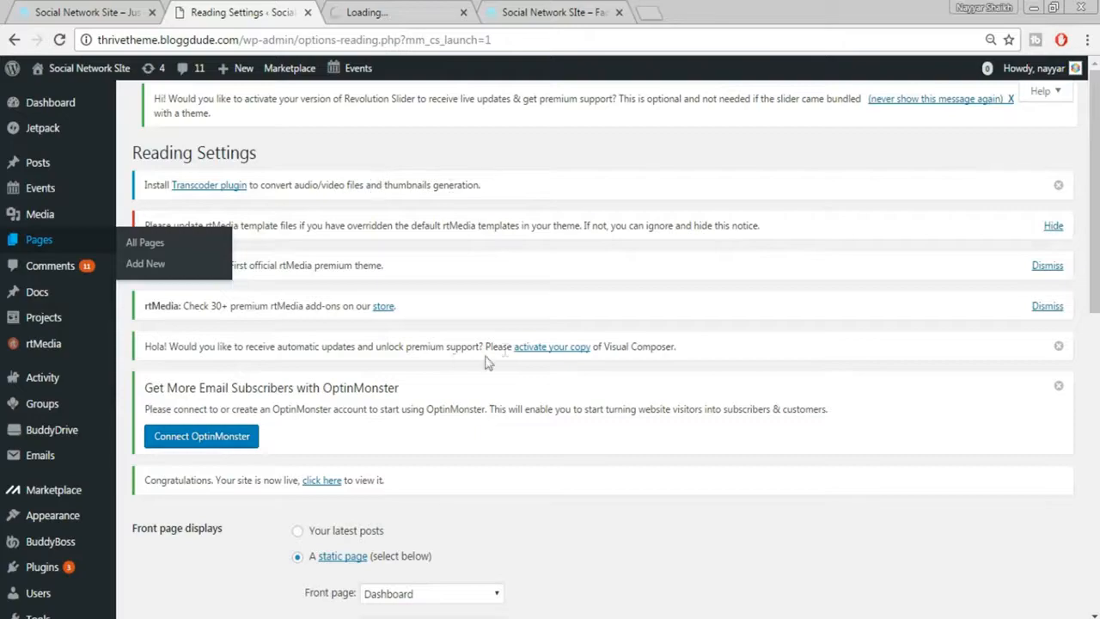
scroll(588, 436, down, 8)
scroll(588, 543, up, 8)
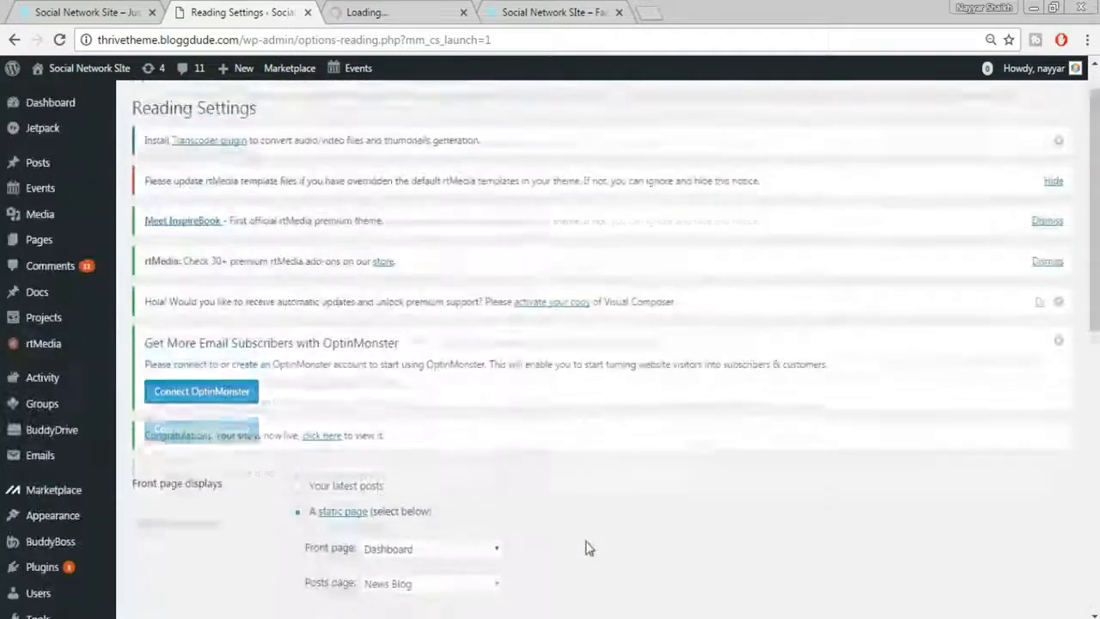
click(393, 12)
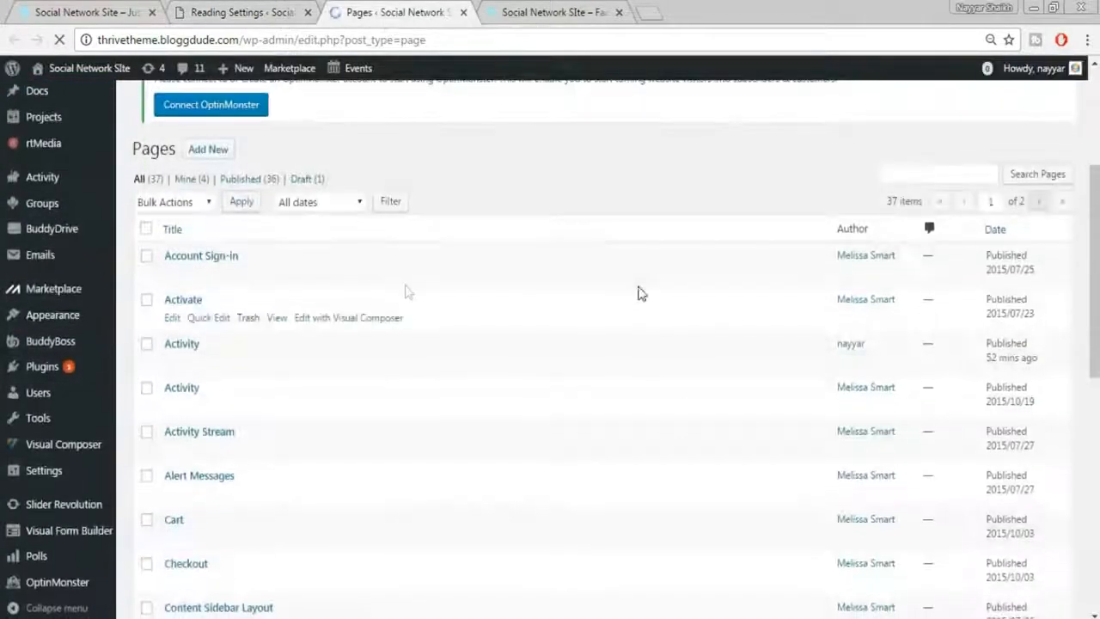
scroll(305, 297, down, 3)
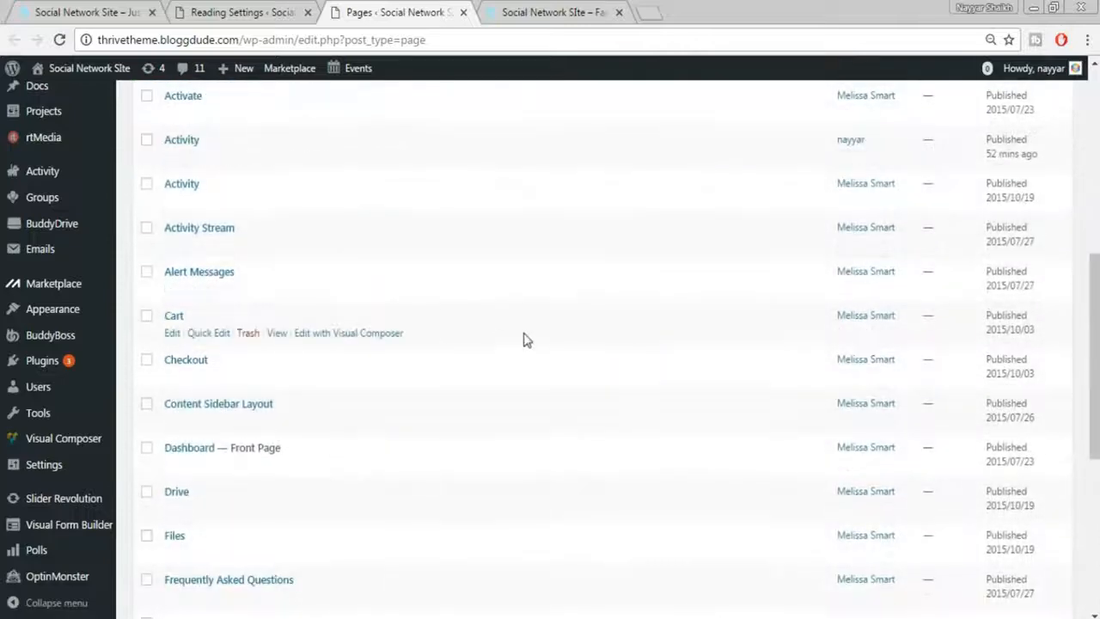
scroll(524, 339, down, 4)
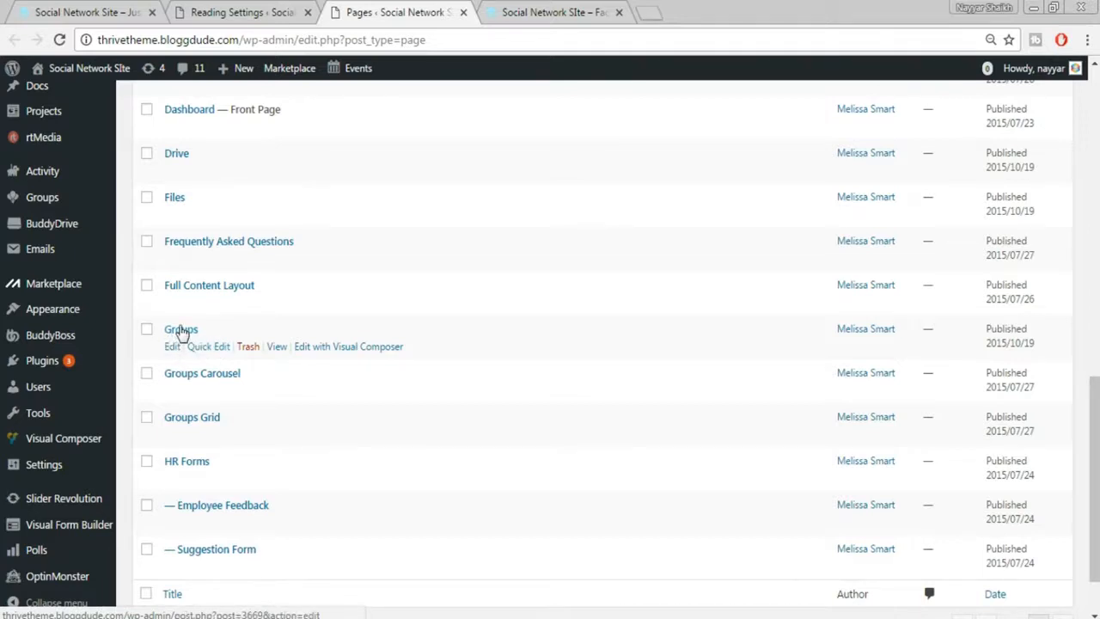
click(172, 346)
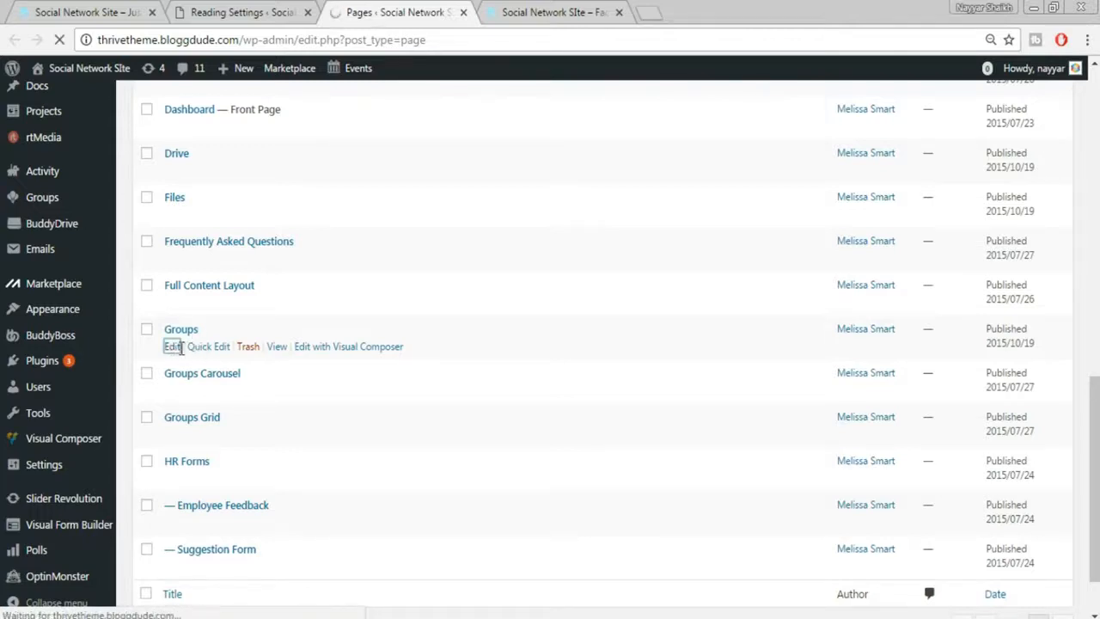
Select the Groups page's post ID in its edit address and return to the Reading Settings
click(405, 41)
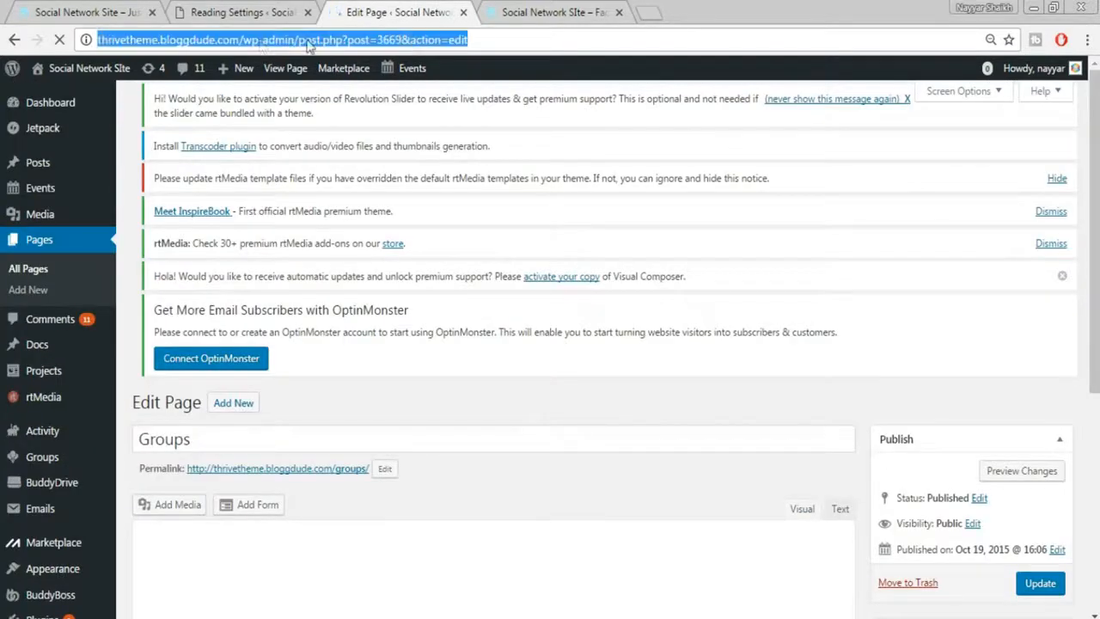
click(421, 41)
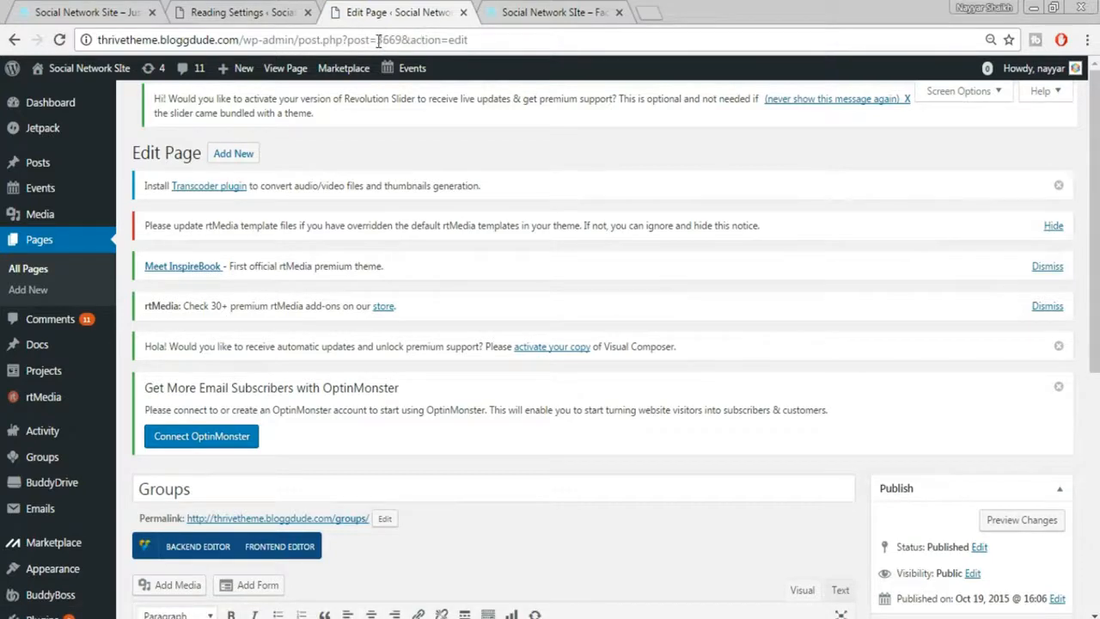
drag(378, 41, 400, 41)
click(244, 12)
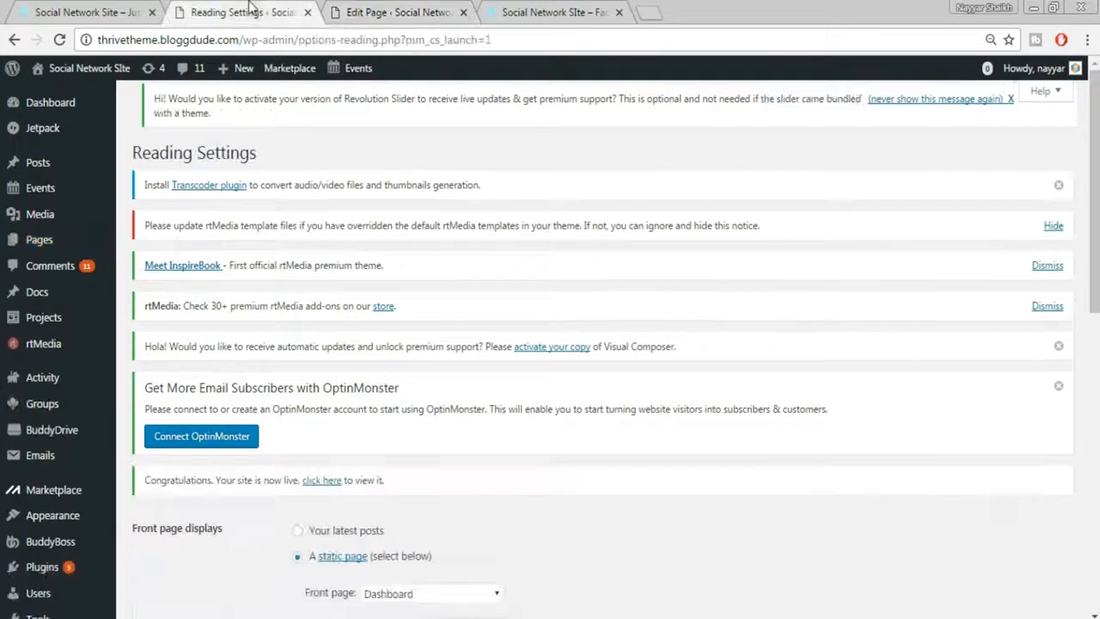
Enter the Groups page ID 3669 in the pages displayed in public and check it against the Groups edit page
scroll(703, 368, down, 10)
click(504, 329)
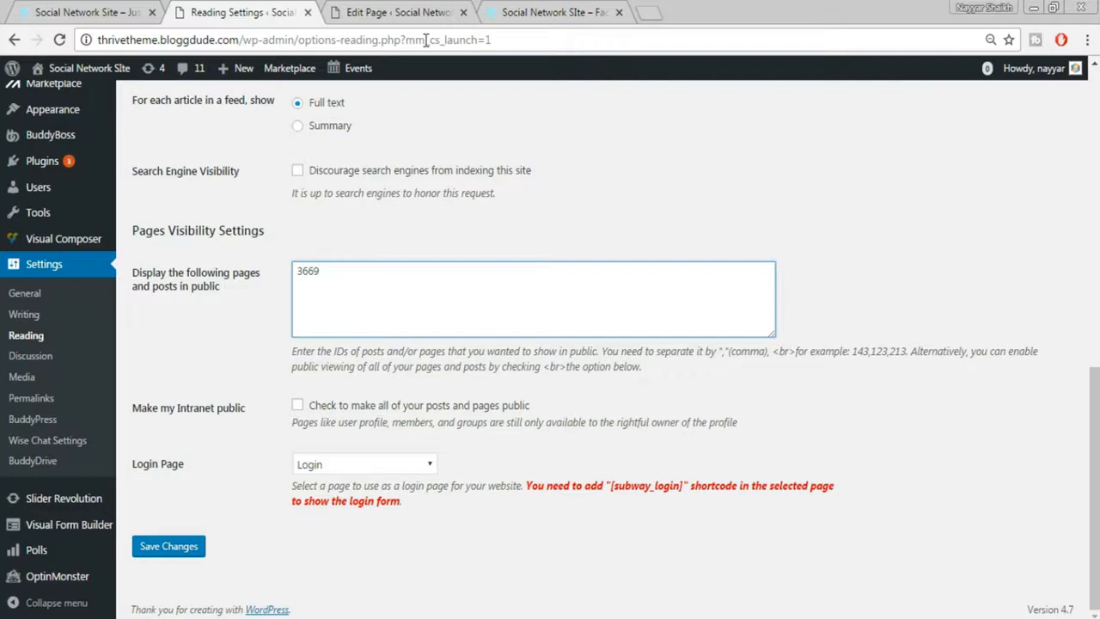
click(420, 12)
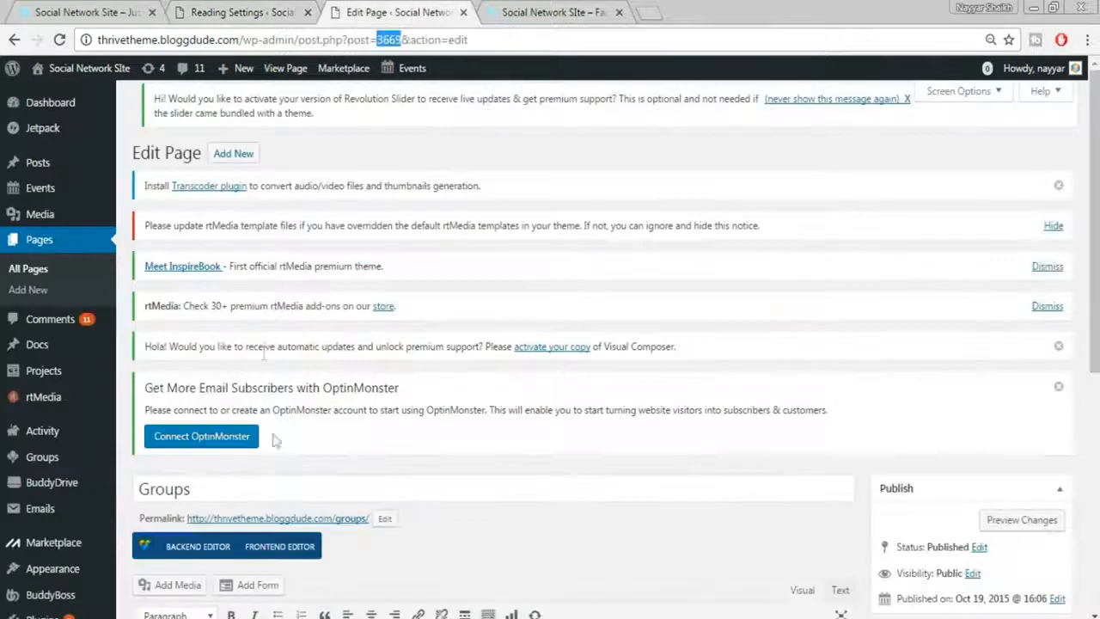
scroll(422, 325, down, 2)
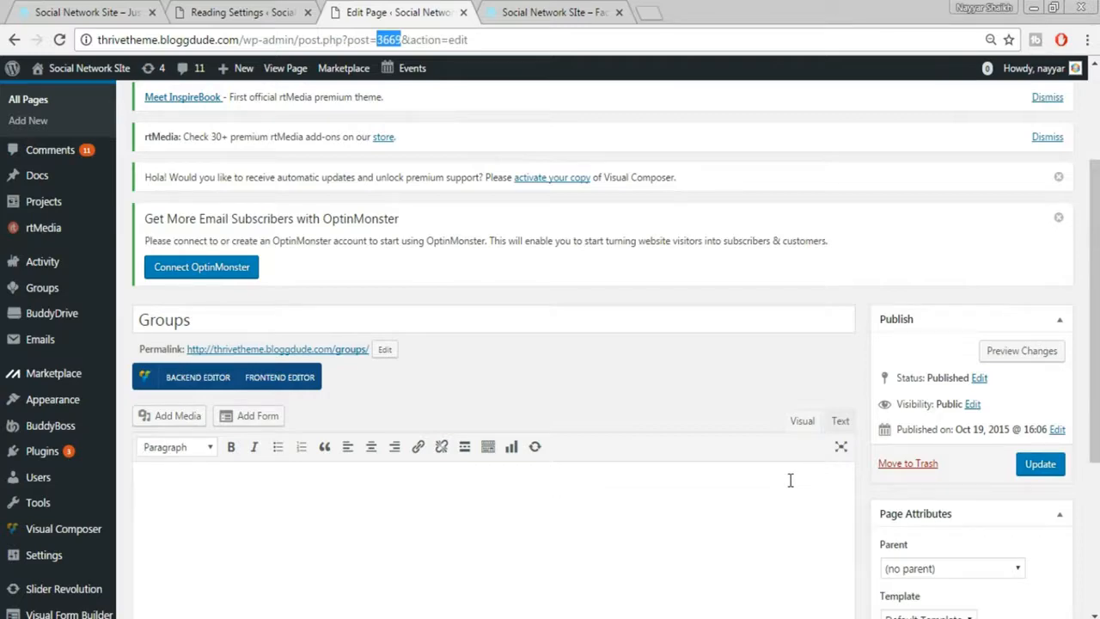
click(243, 12)
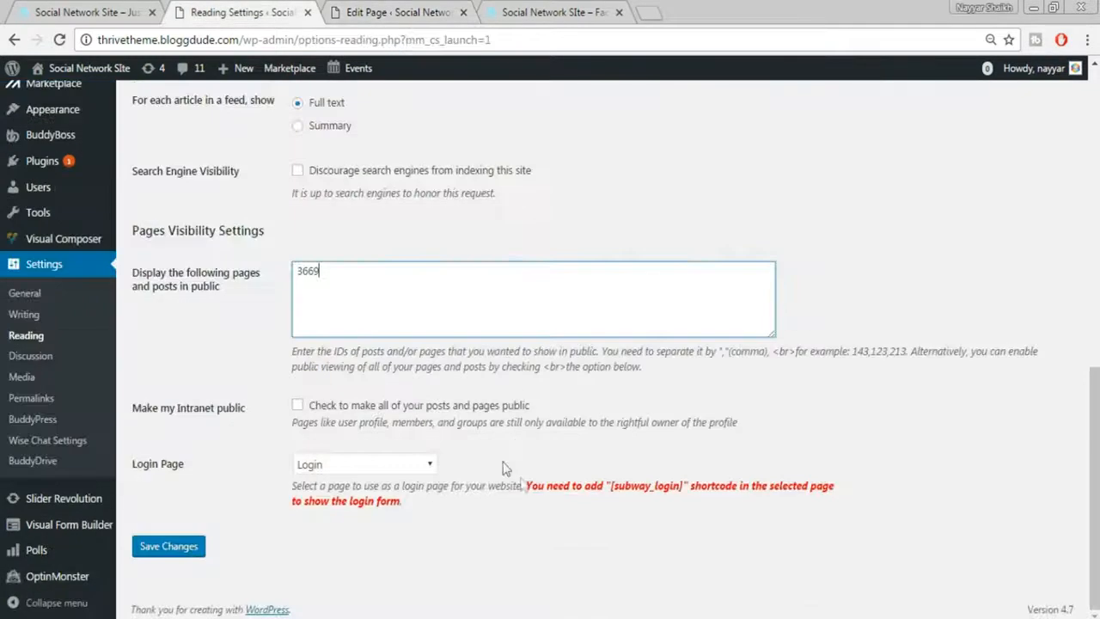
Clear the IDs of pages and posts displayed in public and save the Reading Settings
double_click(329, 277)
key(BackSpace)
click(167, 559)
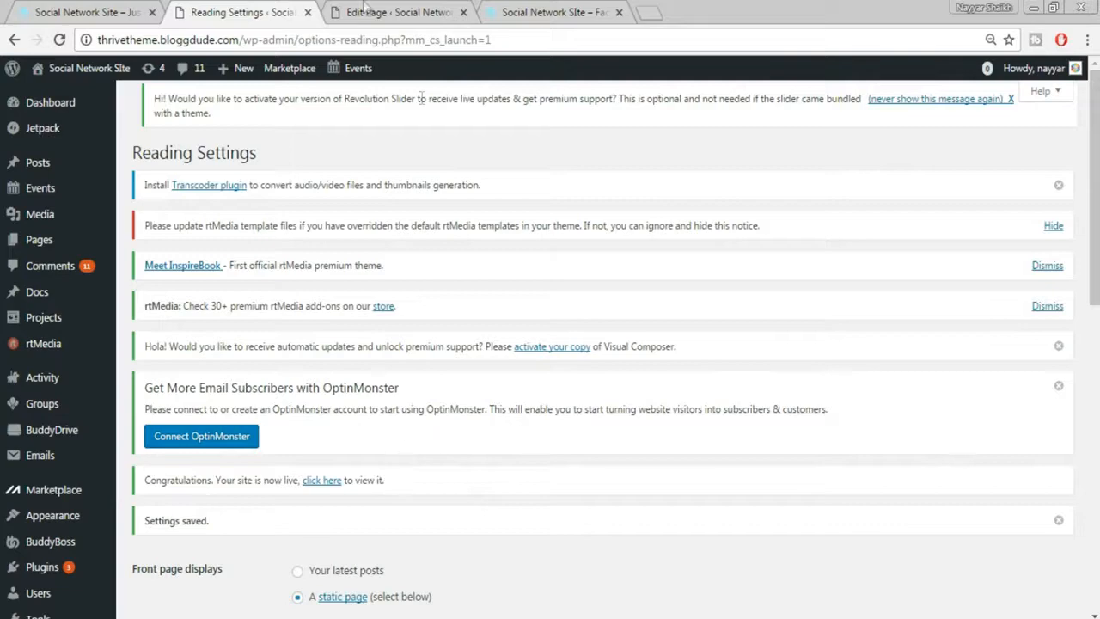
Close the Groups edit page, reload the site's front page, and examine its Dashboard content and widgets
click(550, 12)
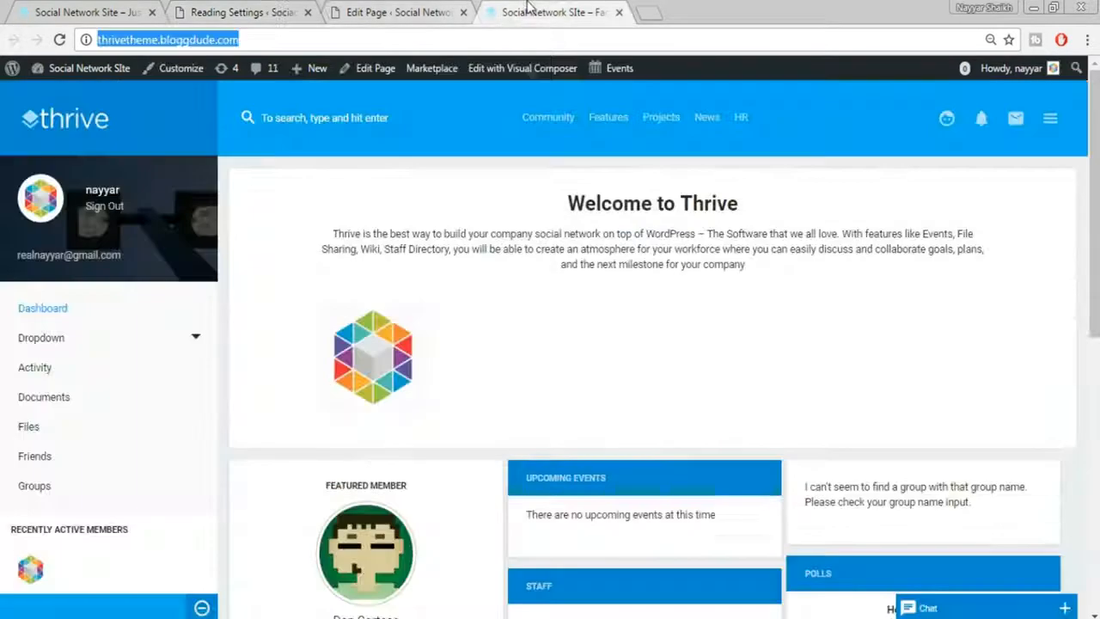
click(463, 13)
key(F5)
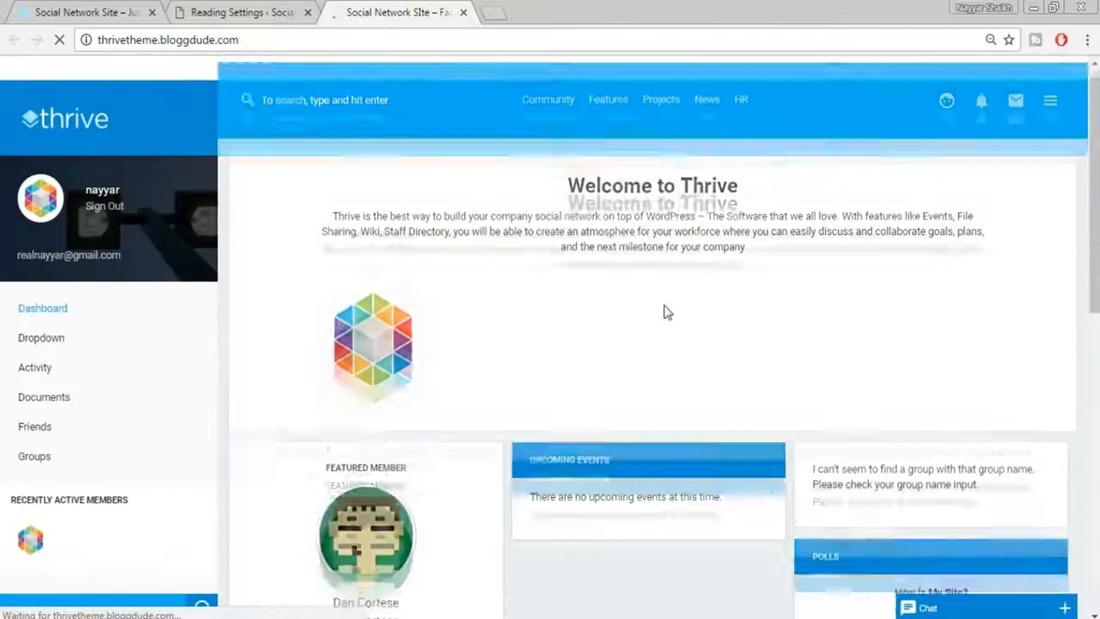
scroll(899, 307, down, 3)
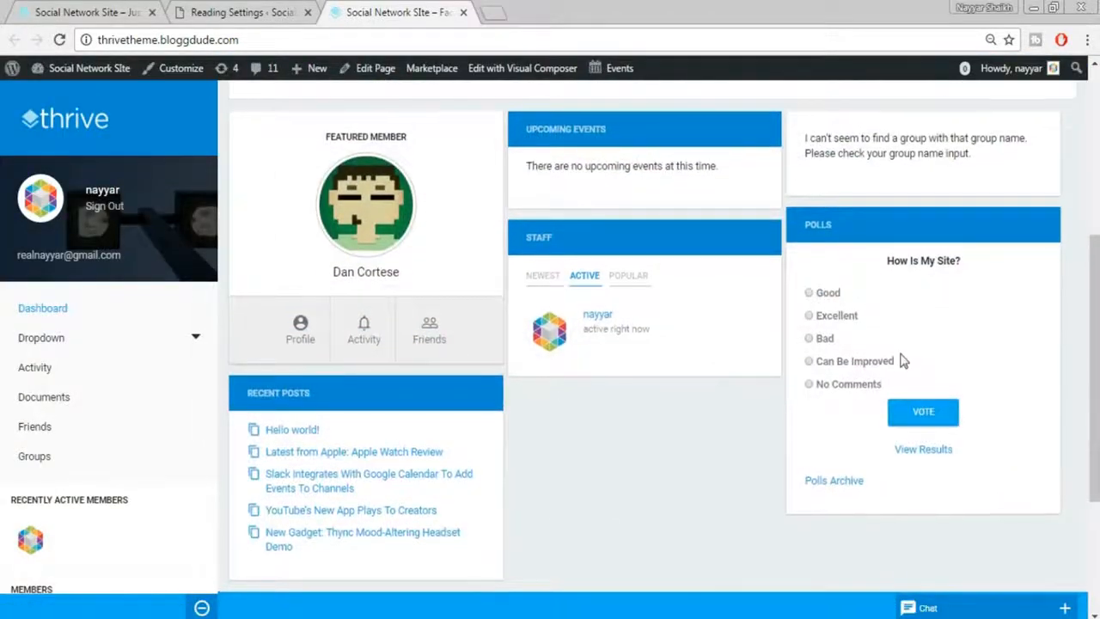
scroll(904, 361, up, 3)
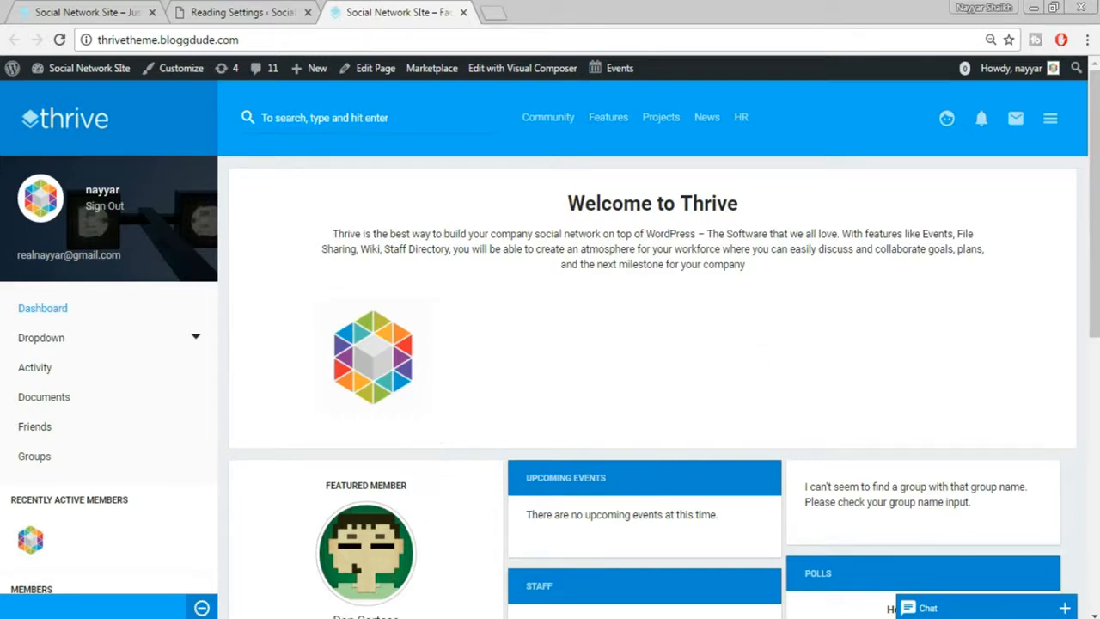
Switch to the logged-out Yandex Browser and open the site's registration page to review the sign-up form
mouse_move(288, 618)
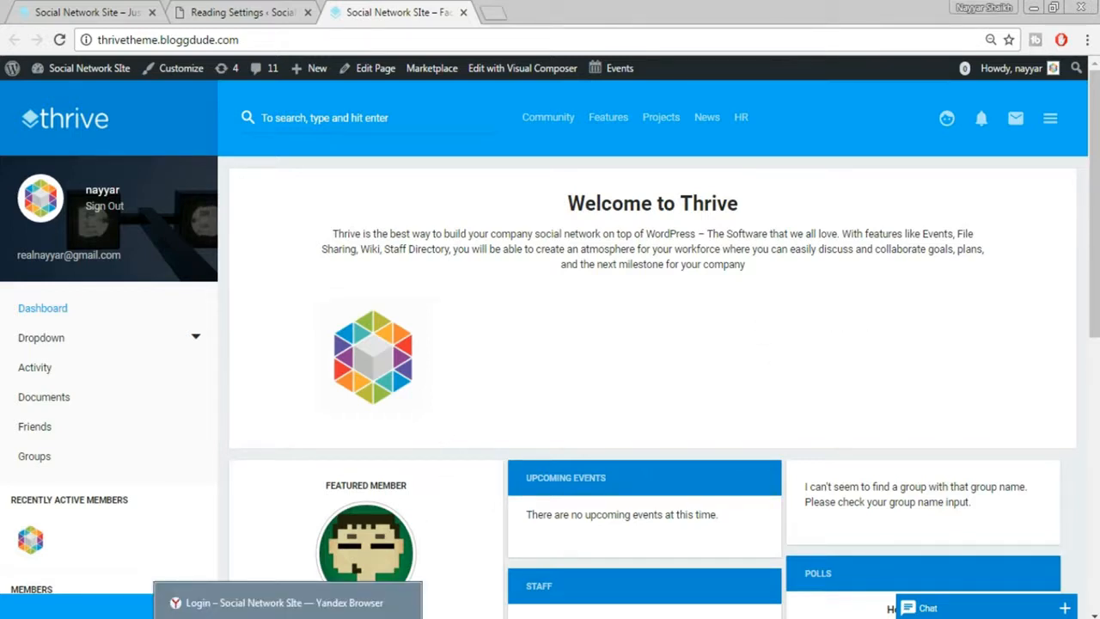
click(393, 602)
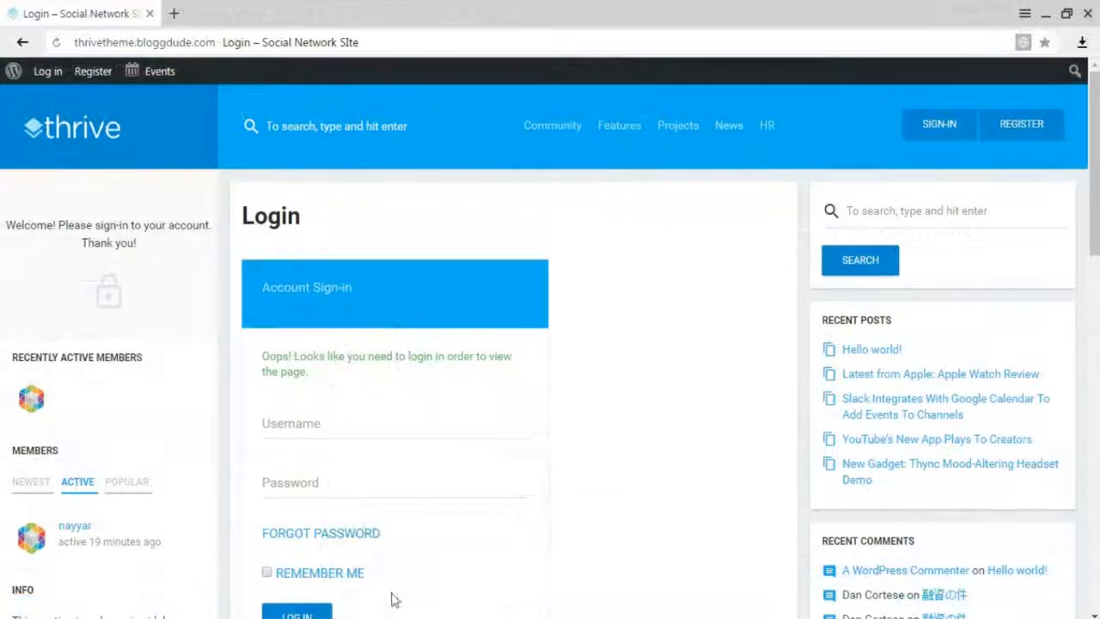
click(1021, 126)
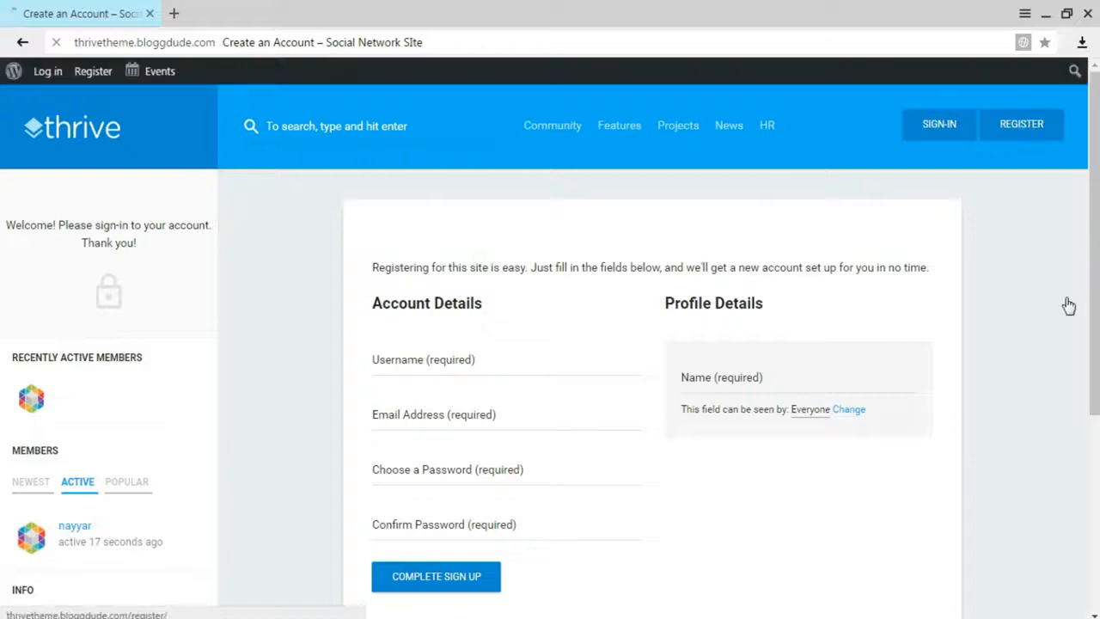
scroll(486, 456, down, 2)
scroll(700, 356, up, 2)
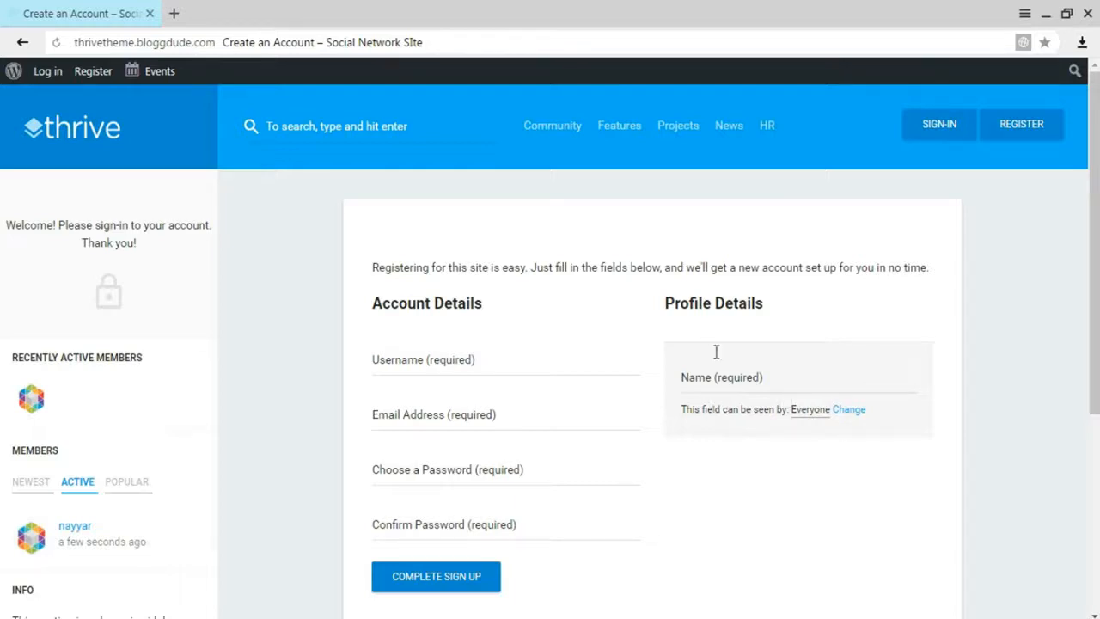
Examine the Name field and its visibility setting under Profile Details on the registration form
click(729, 382)
click(776, 502)
scroll(779, 404, down, 1)
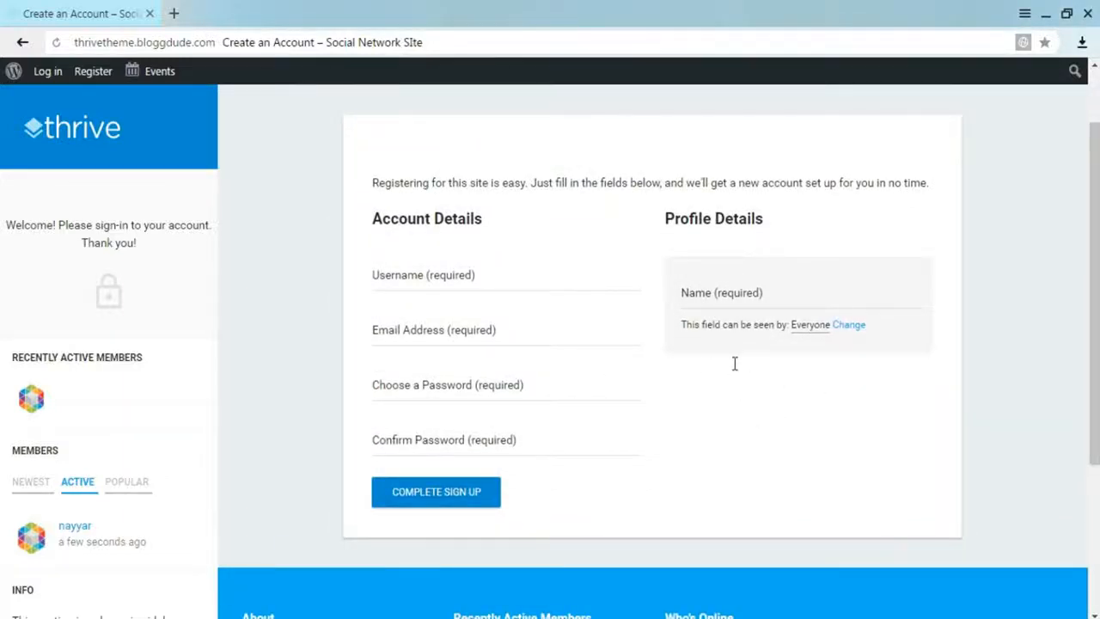
click(723, 289)
click(874, 413)
click(748, 294)
click(752, 372)
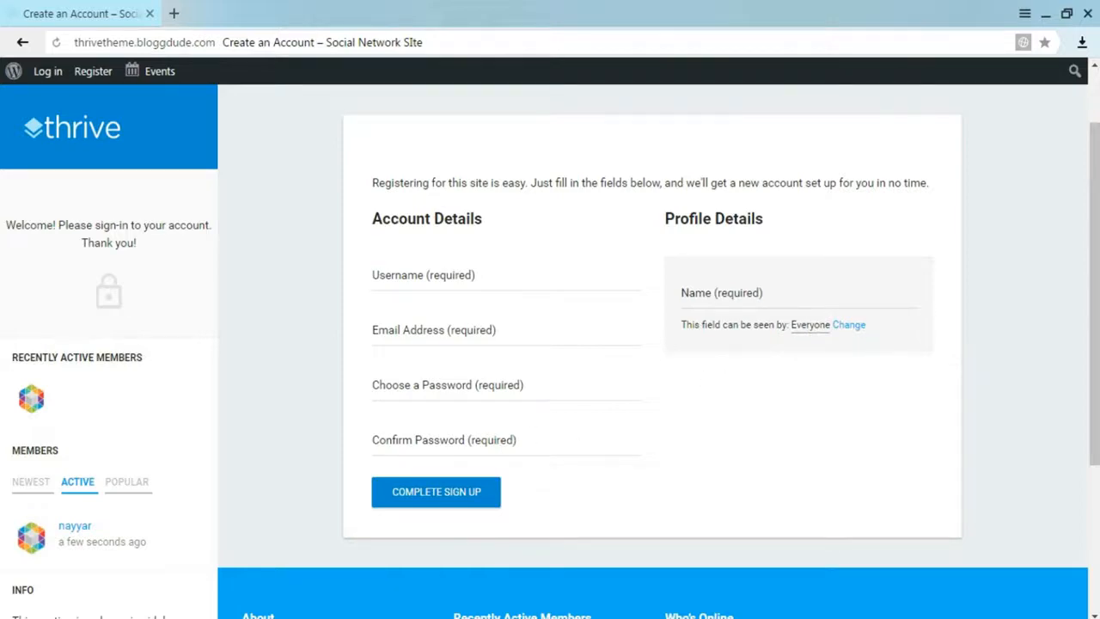
Return to the WordPress admin in Chrome and open the list of all users
click(309, 574)
click(240, 12)
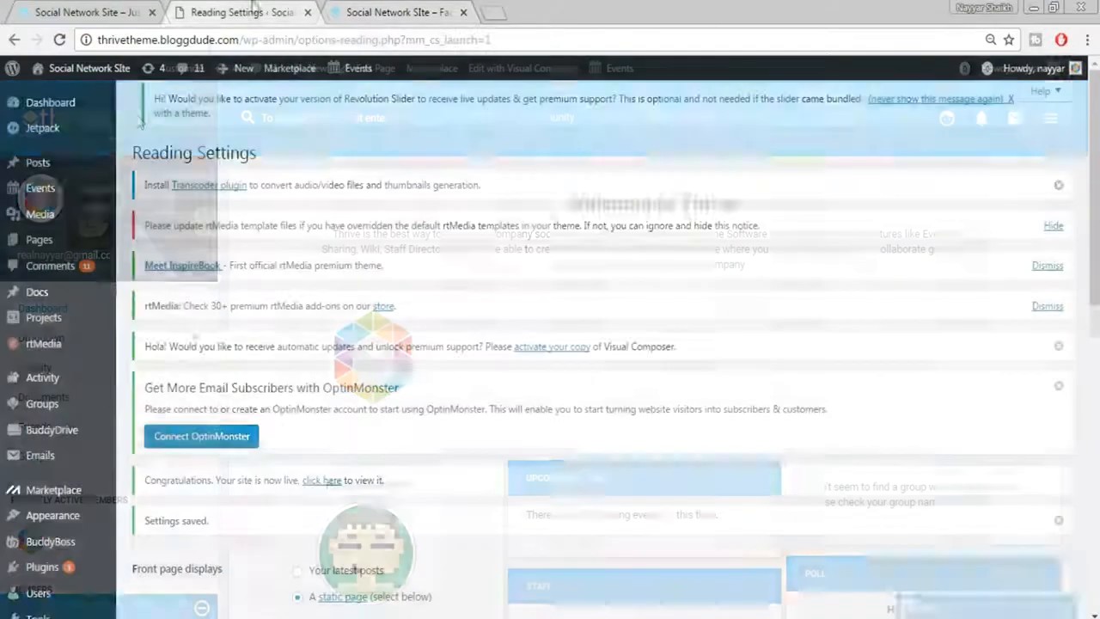
scroll(100, 300, down, 3)
mouse_move(96, 319)
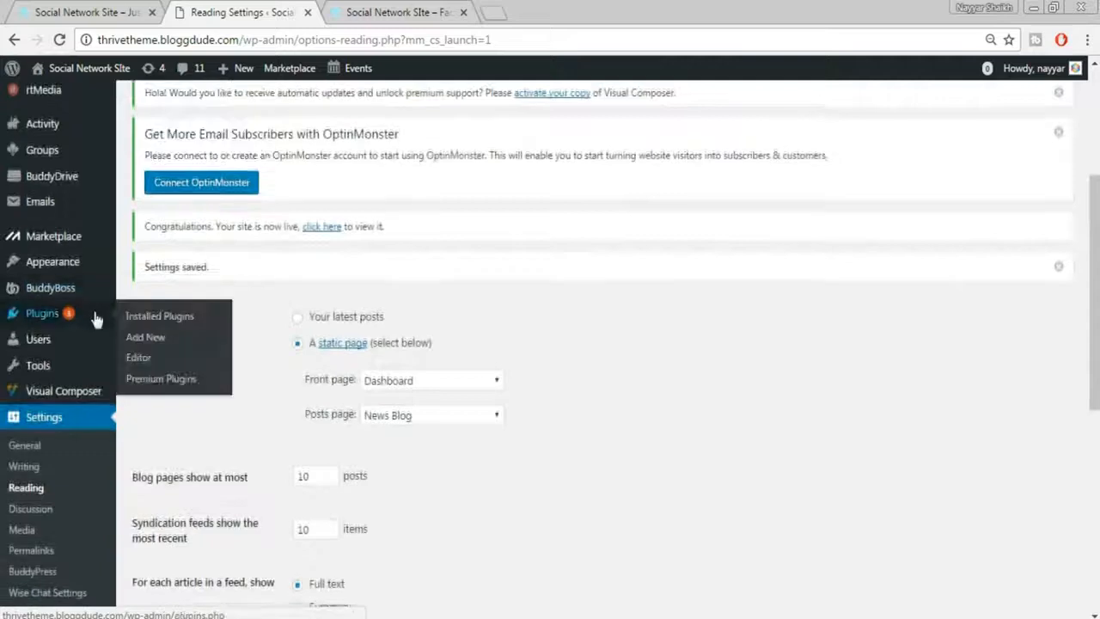
mouse_move(69, 347)
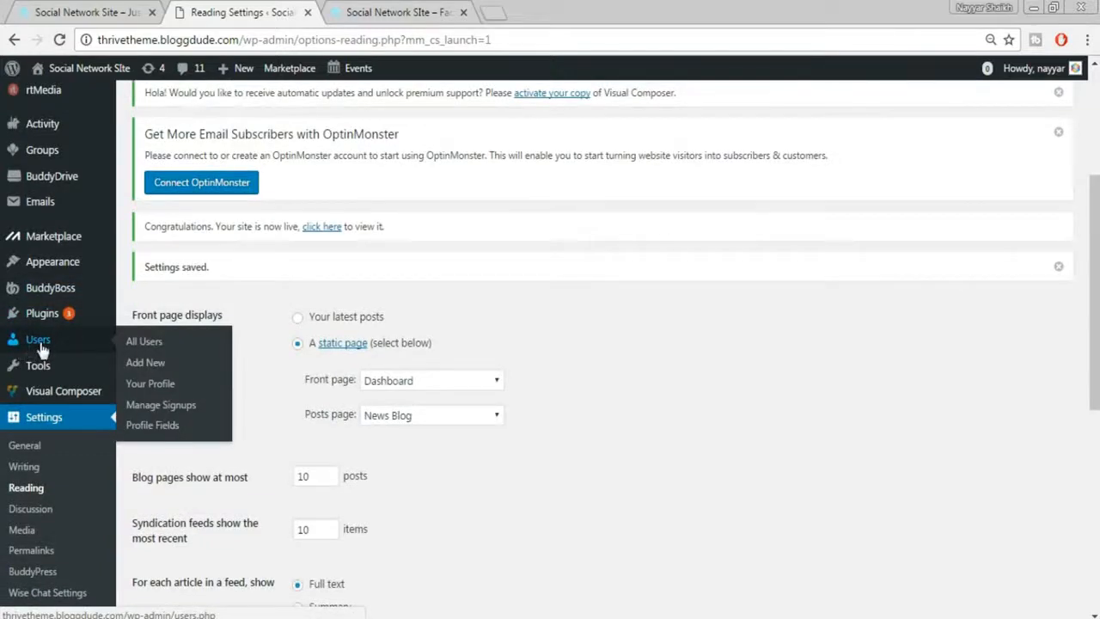
click(34, 344)
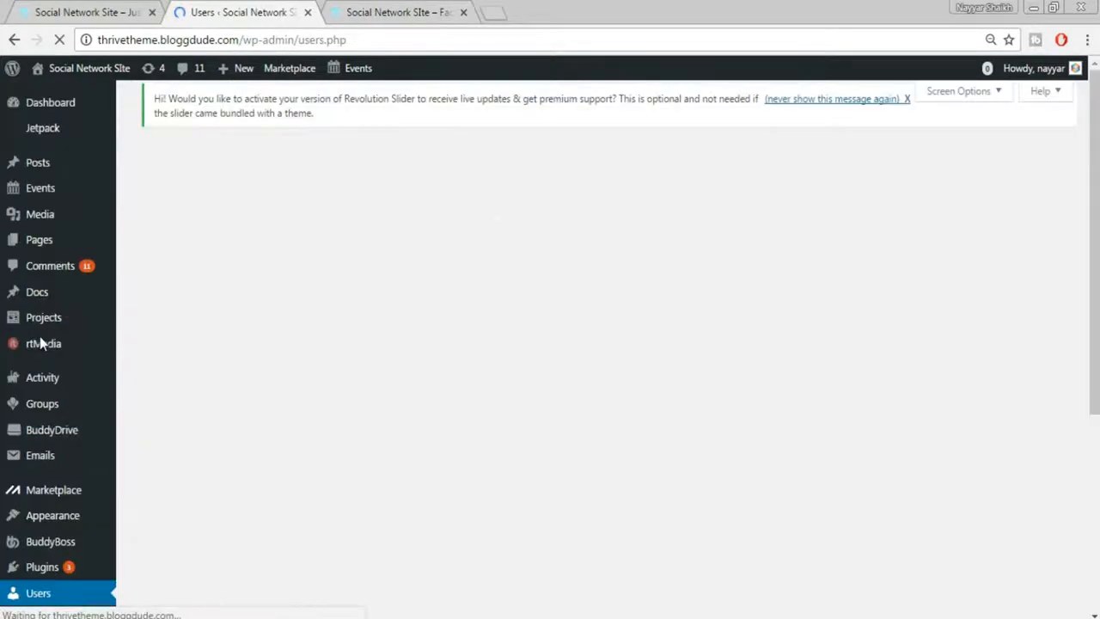
scroll(219, 376, down, 3)
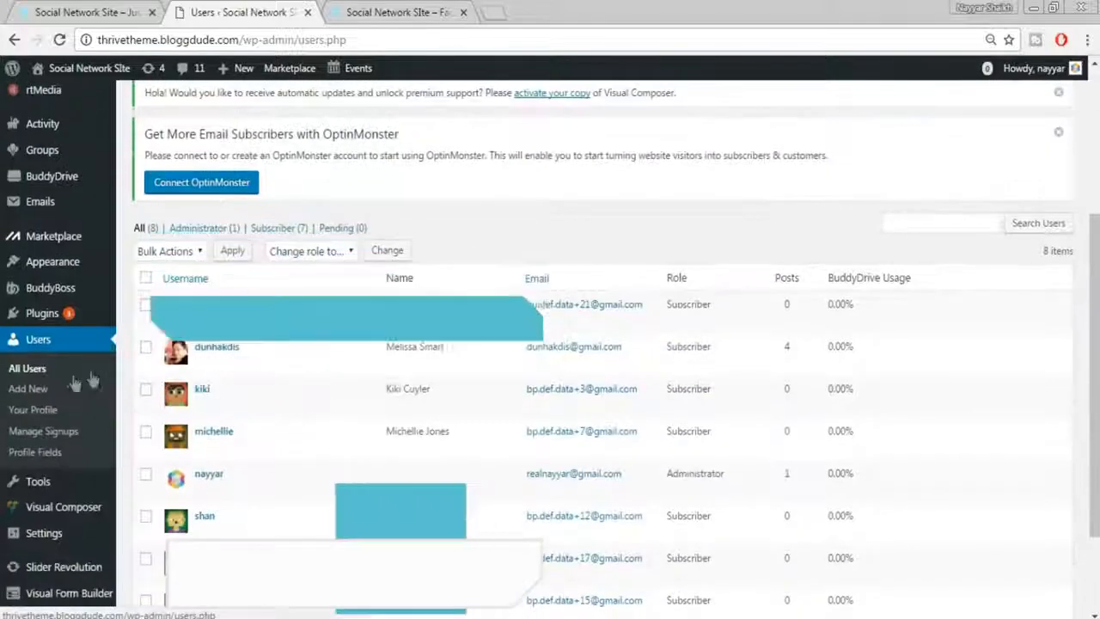
Open the users' Profile Fields page and review the Base (Primary) field group
click(43, 456)
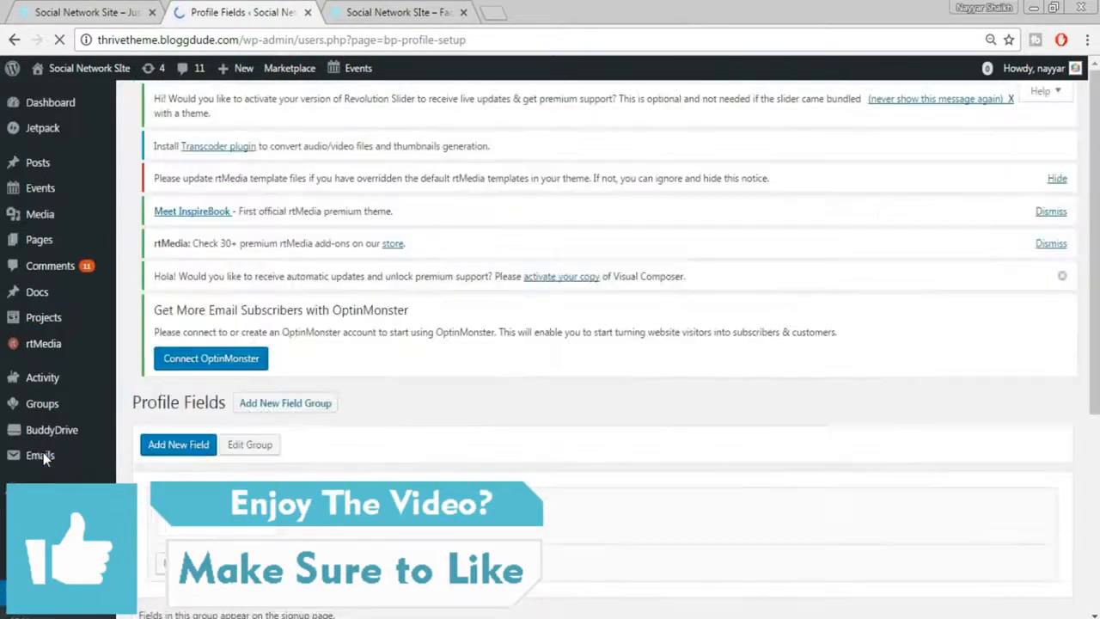
scroll(491, 421, down, 3)
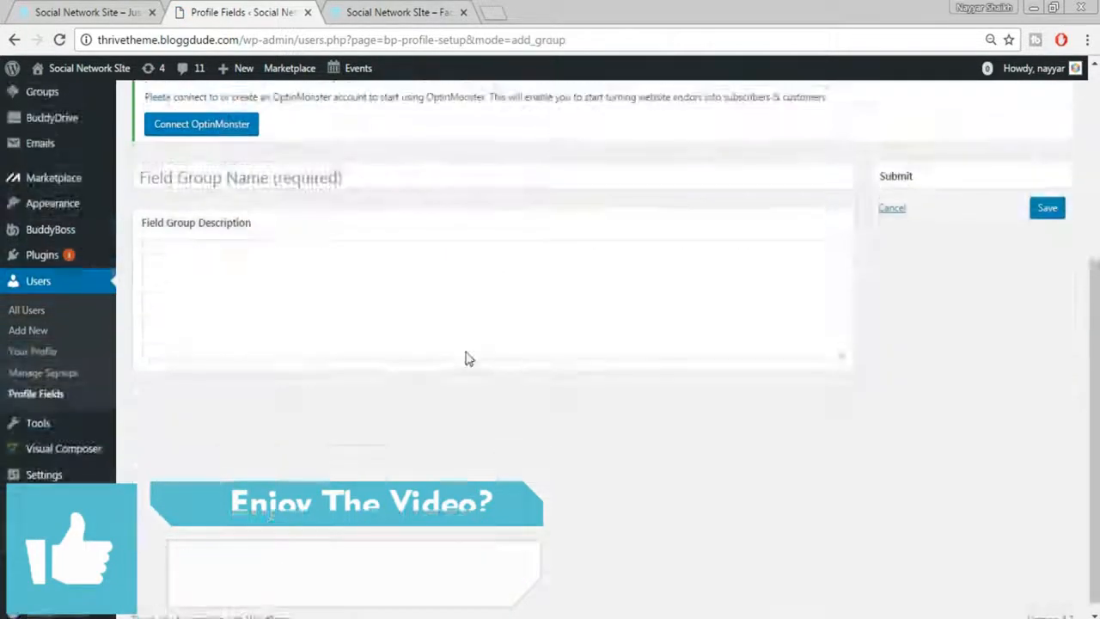
scroll(467, 359, up, 4)
click(15, 40)
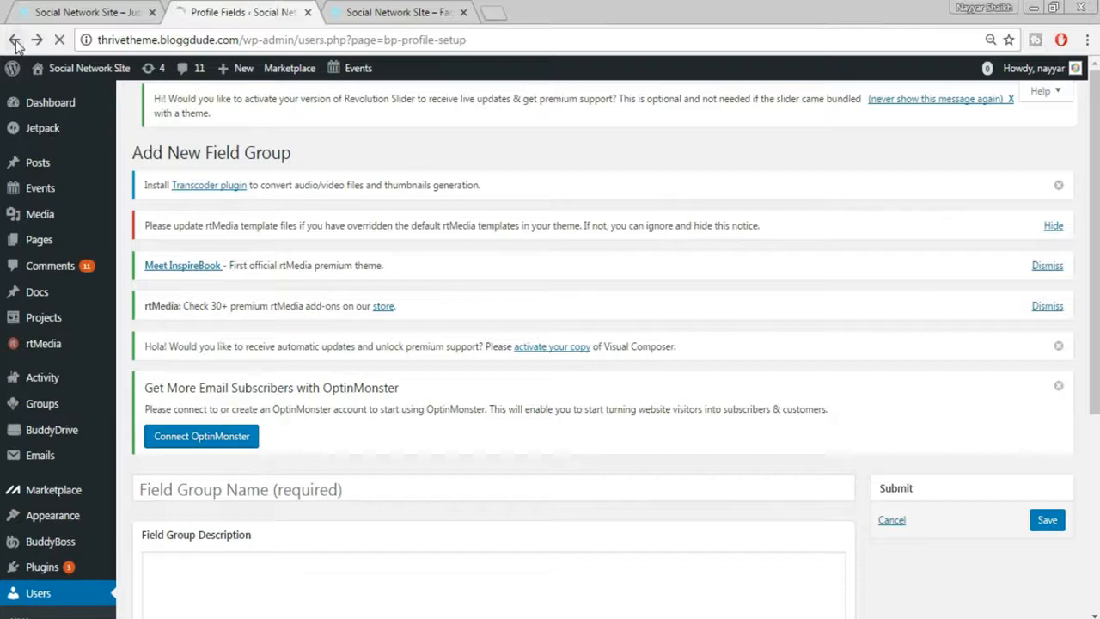
scroll(584, 347, down, 2)
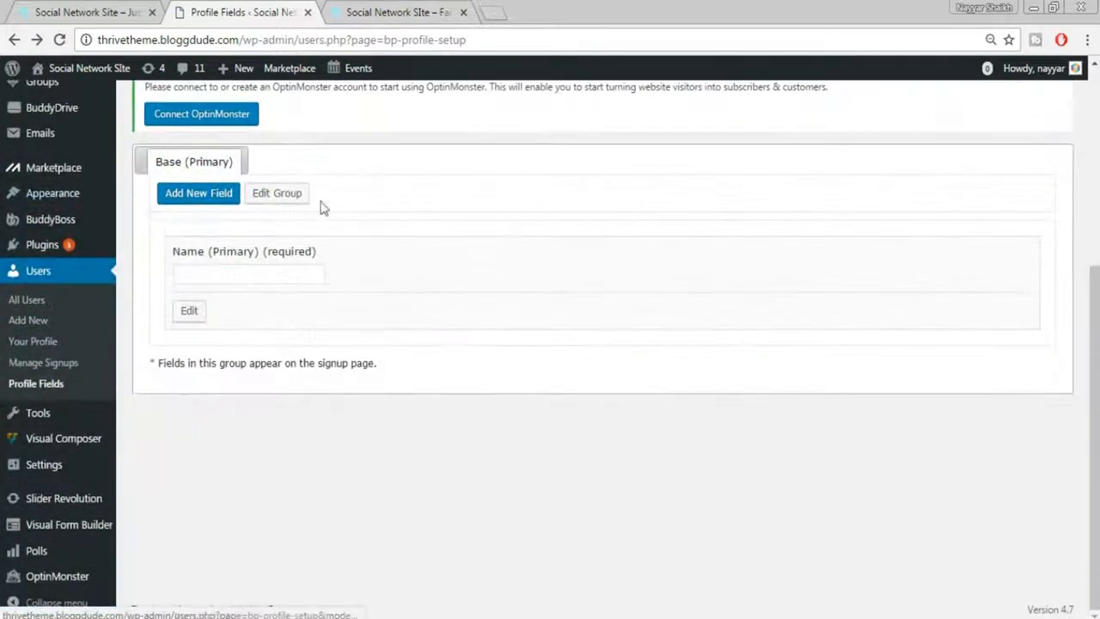
Start a new field in the Base (Primary) group named "Date of Birth" with the description "Please provide your date of birth."
click(203, 198)
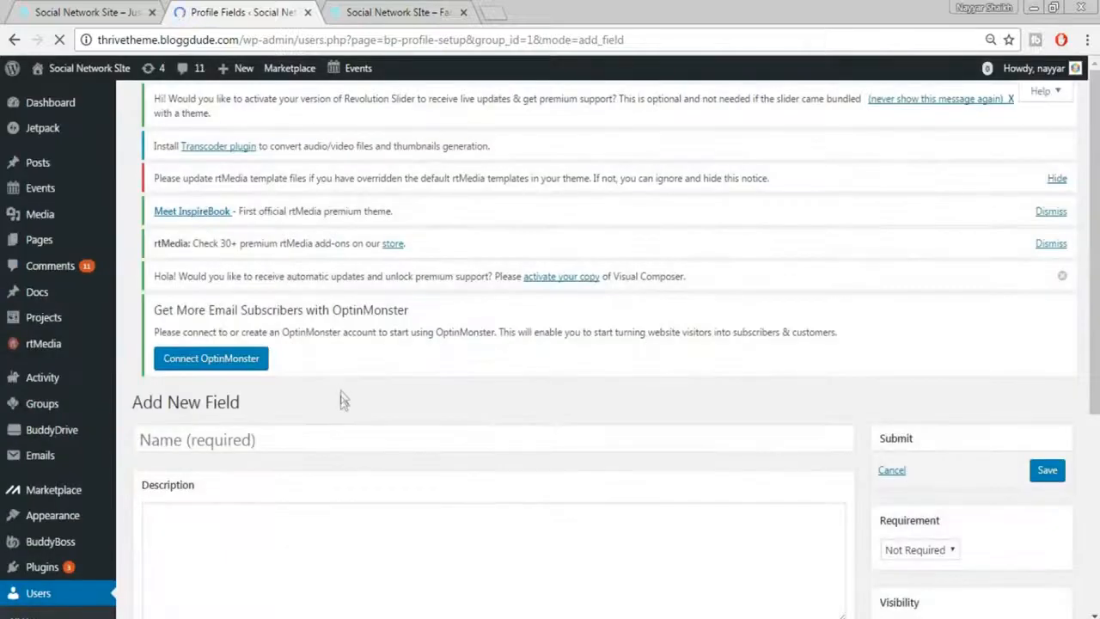
scroll(326, 401, down, 1)
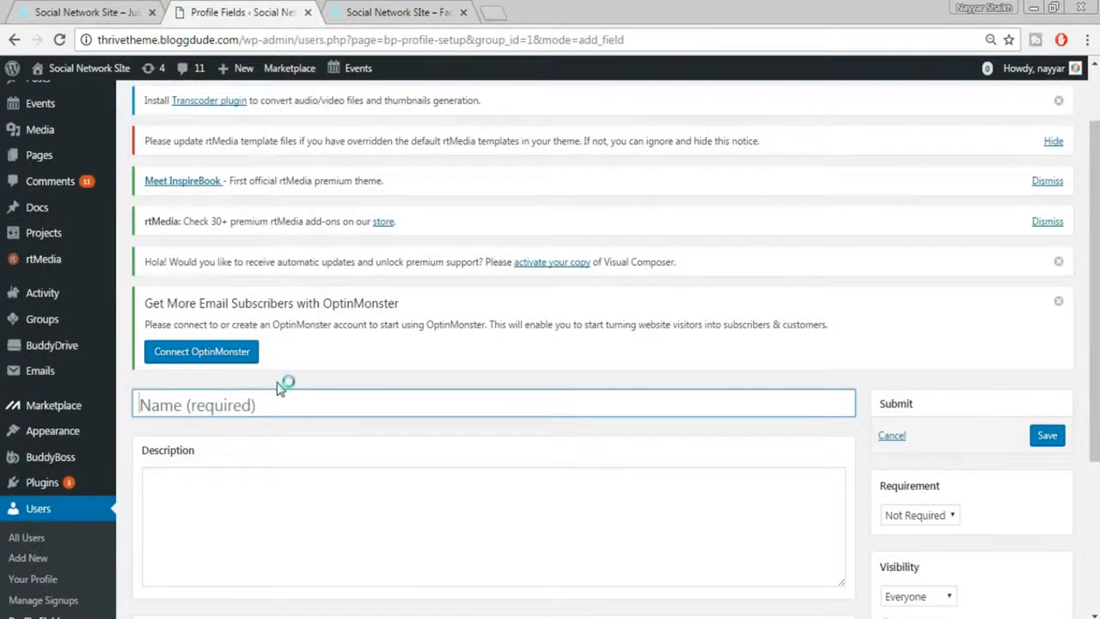
text(Date of Birth)
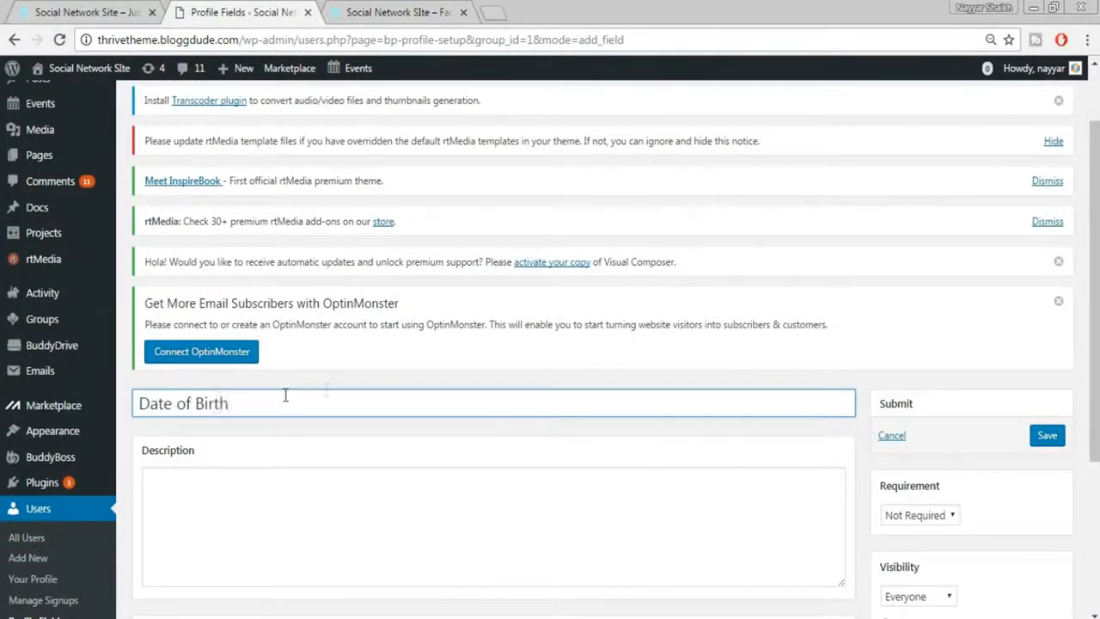
scroll(286, 396, down, 2)
click(287, 394)
text(Please provide your date of birth.)
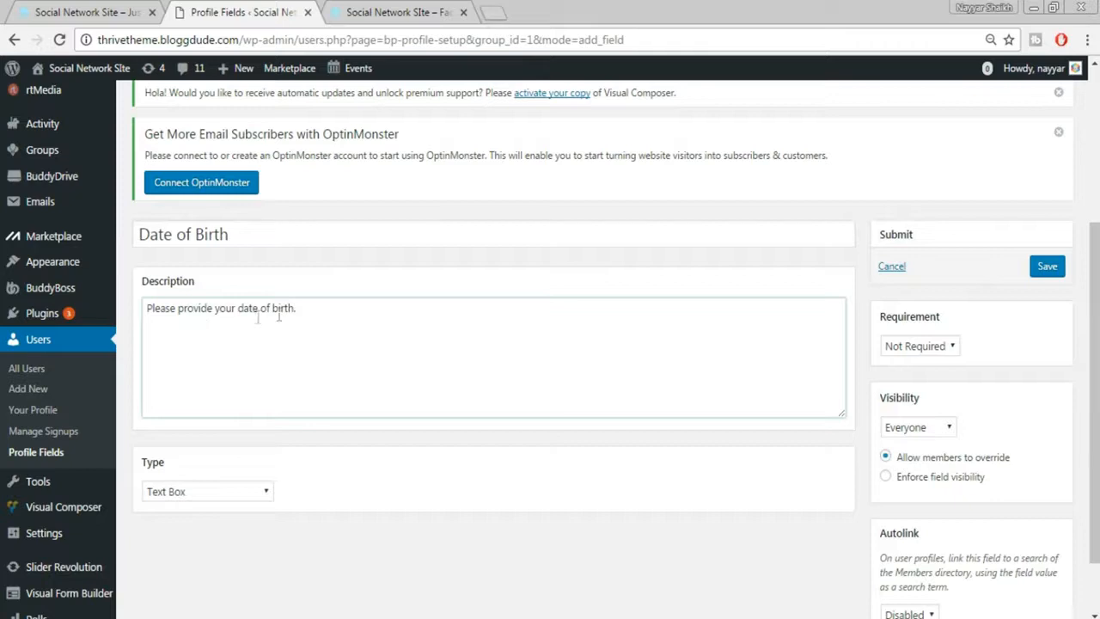
Set the Date of Birth field's type to Date Selector and review its date format and range options
drag(147, 462, 167, 462)
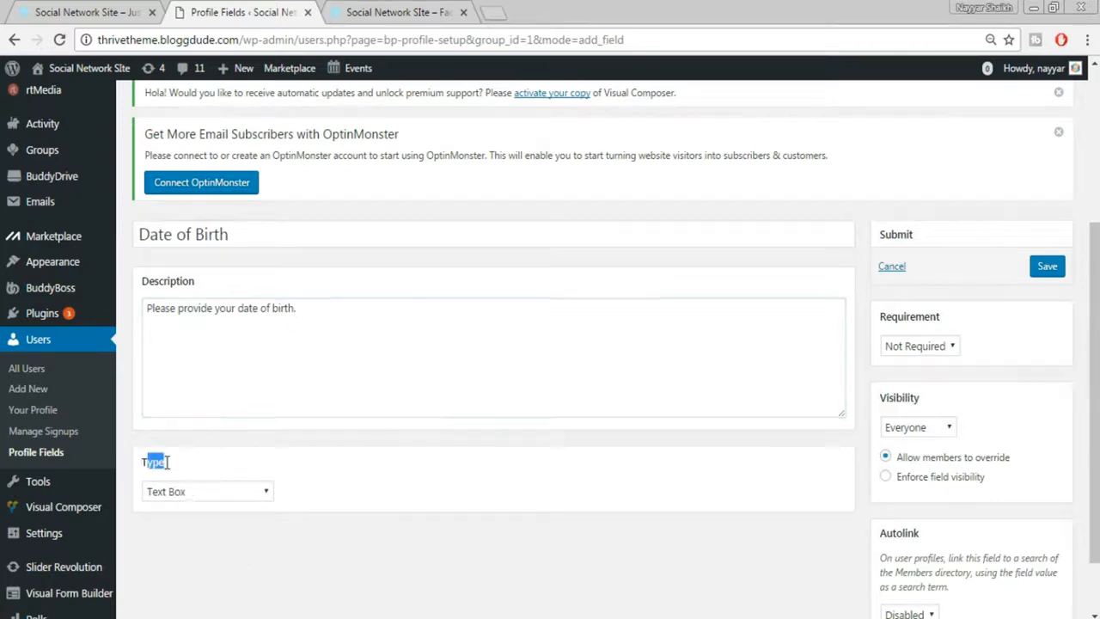
click(207, 489)
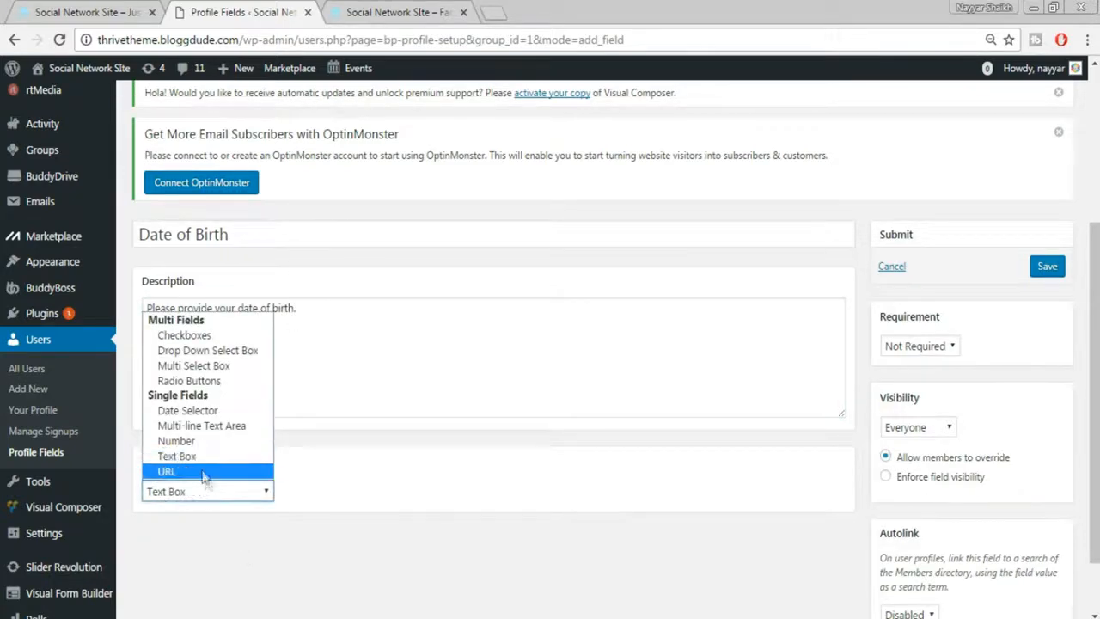
click(210, 410)
scroll(449, 516, down, 2)
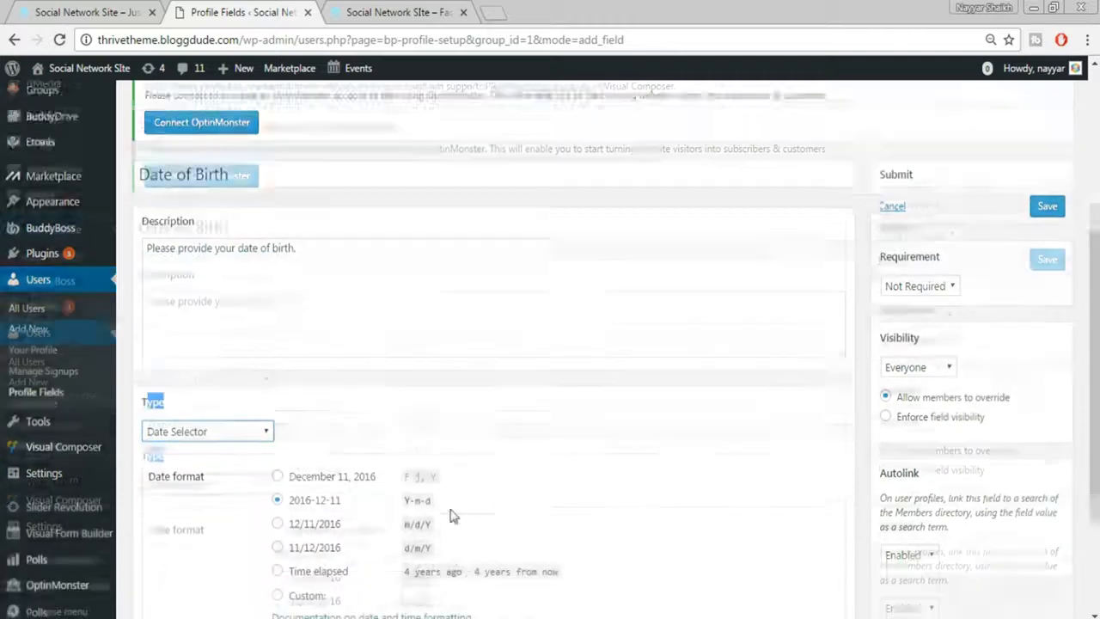
click(511, 418)
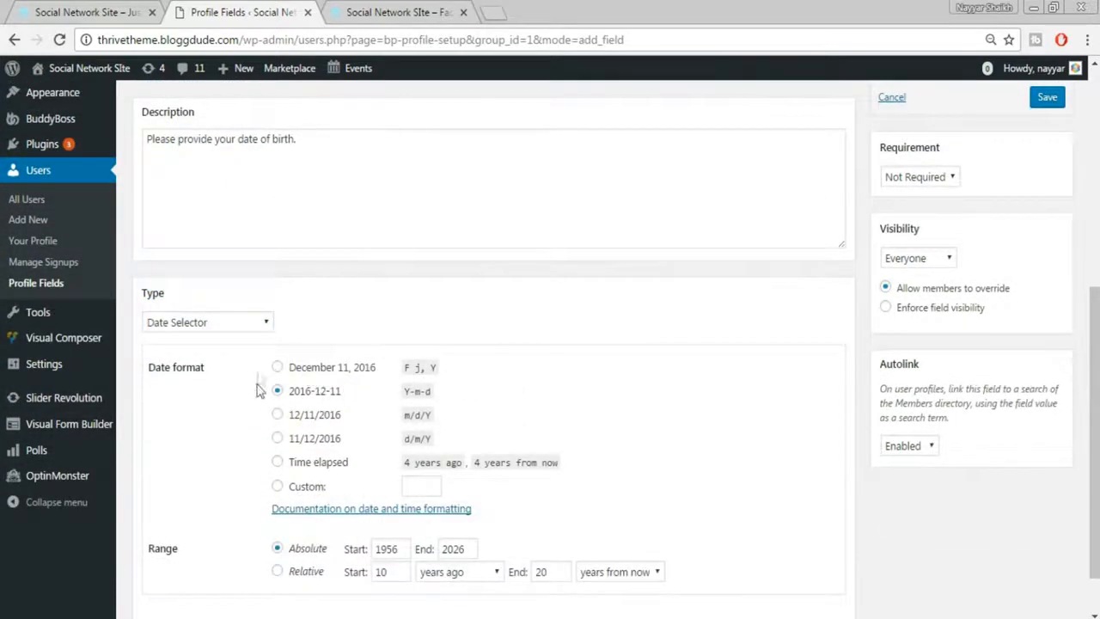
scroll(344, 437, down, 1)
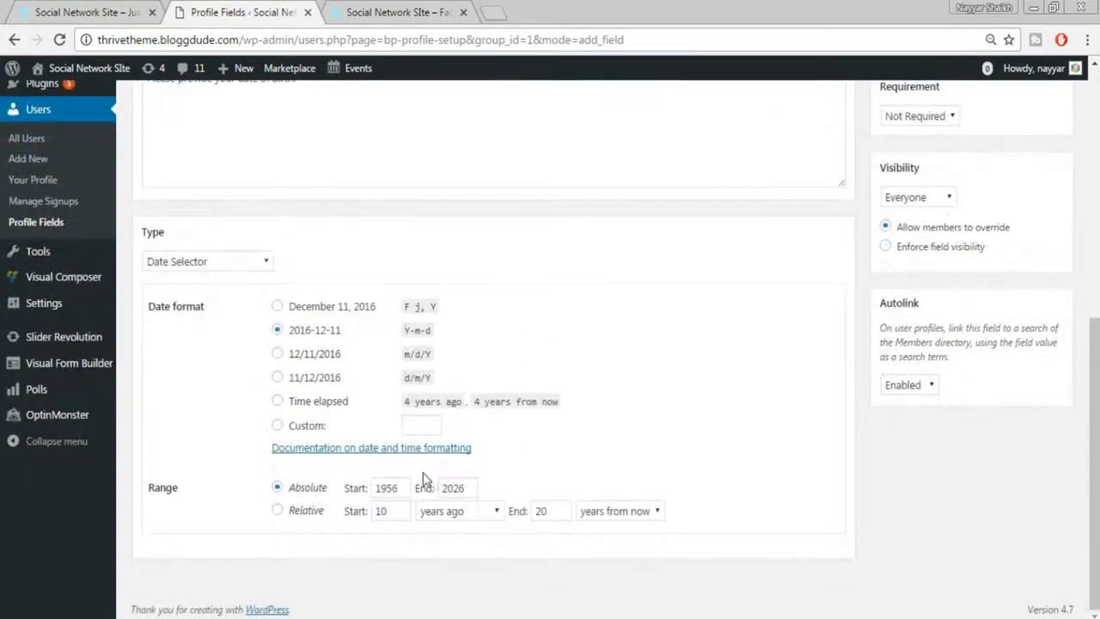
Set the Date of Birth field's requirement to Required
scroll(430, 481, up, 2)
scroll(217, 411, up, 2)
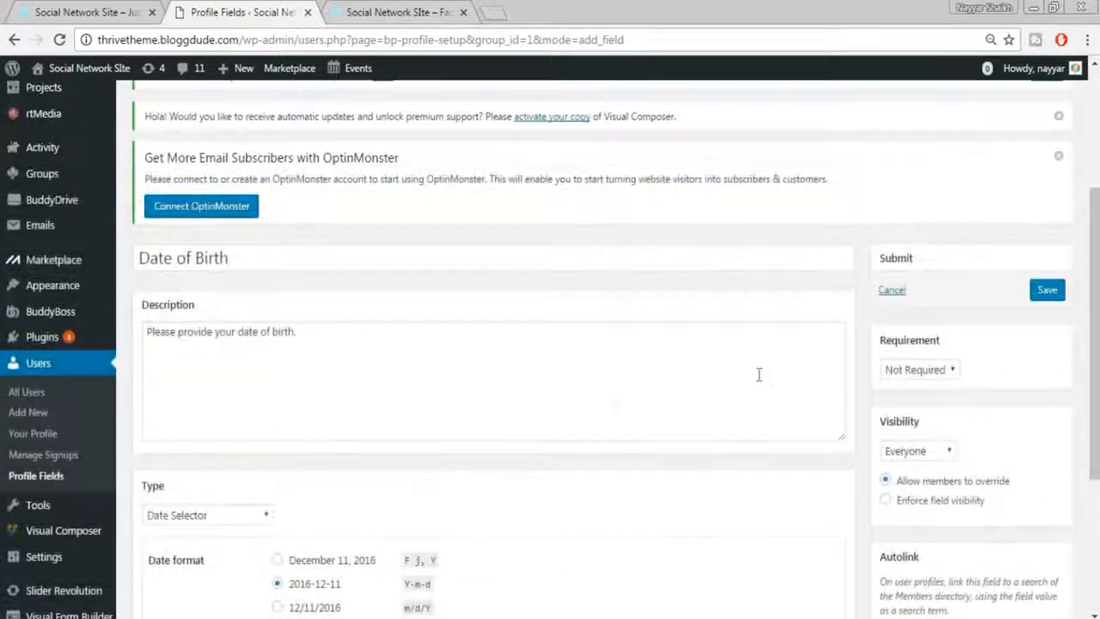
click(925, 370)
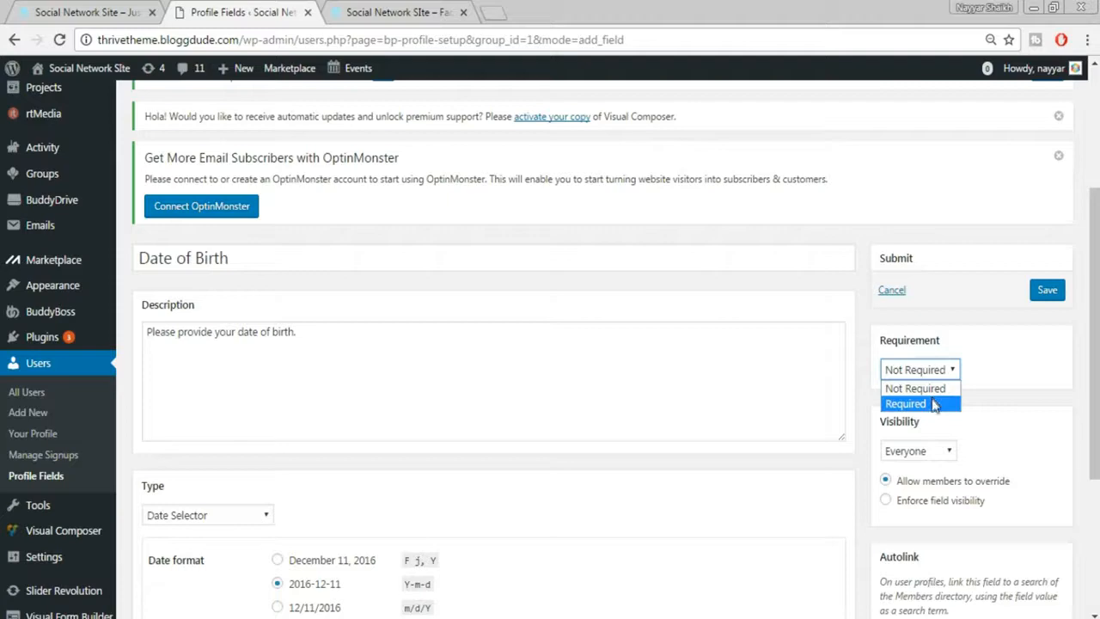
click(931, 403)
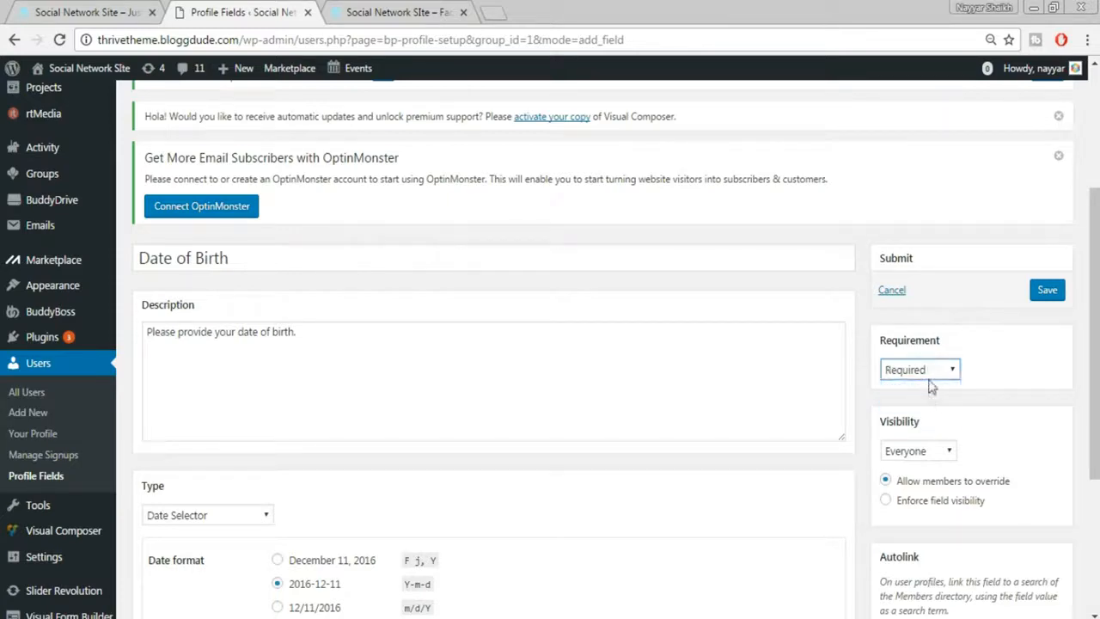
Keep the Date of Birth field visible to Everyone with member override allowed, and save the field
scroll(1065, 445, down, 2)
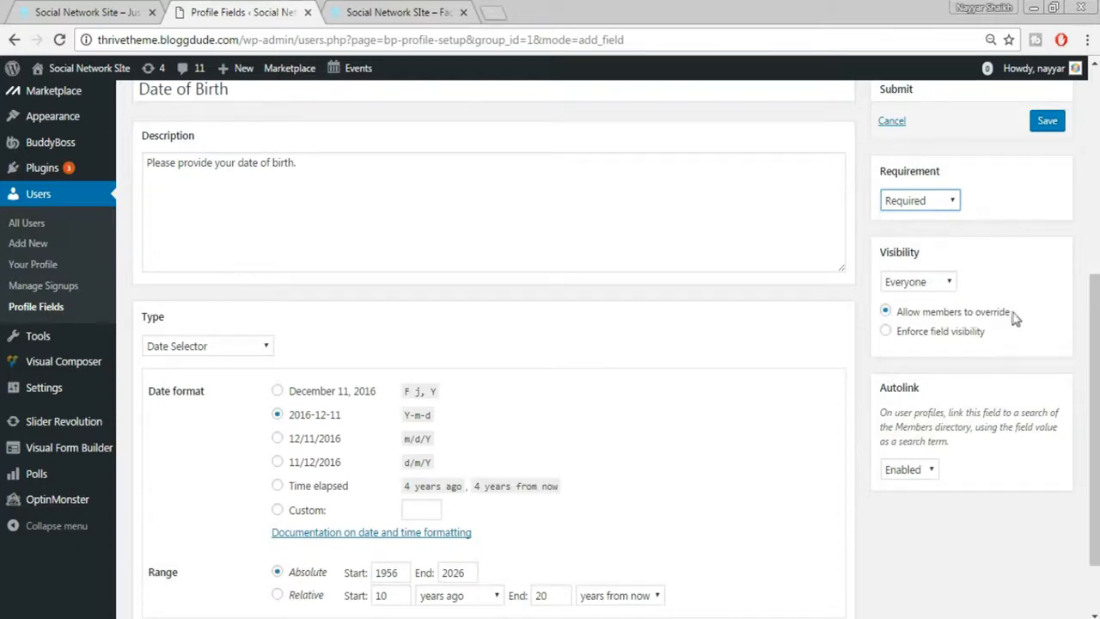
click(919, 288)
click(916, 281)
click(913, 286)
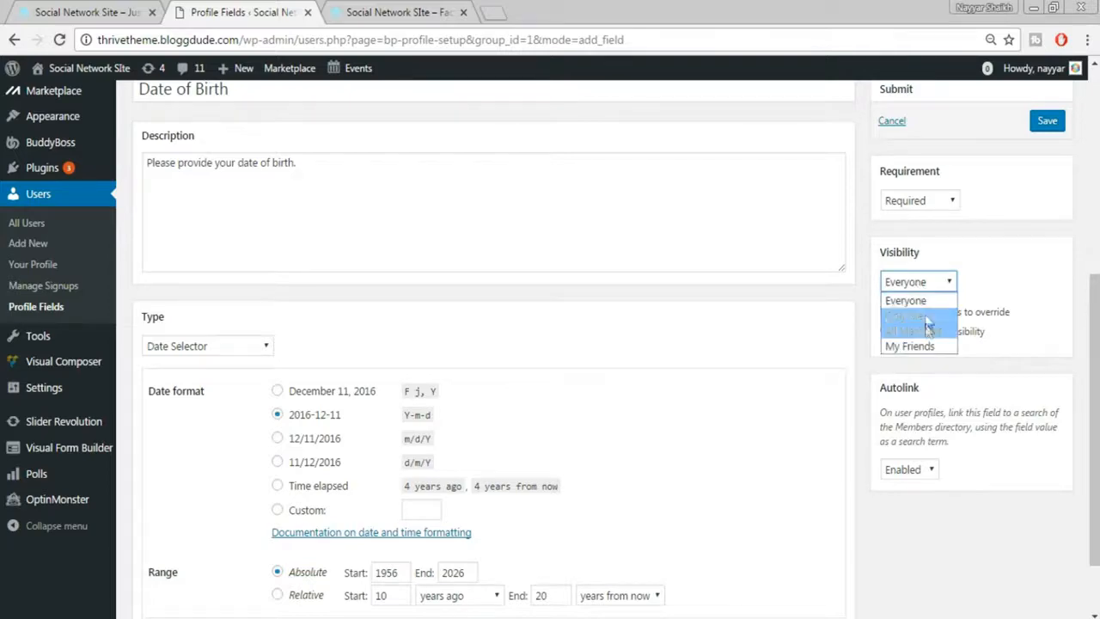
click(920, 281)
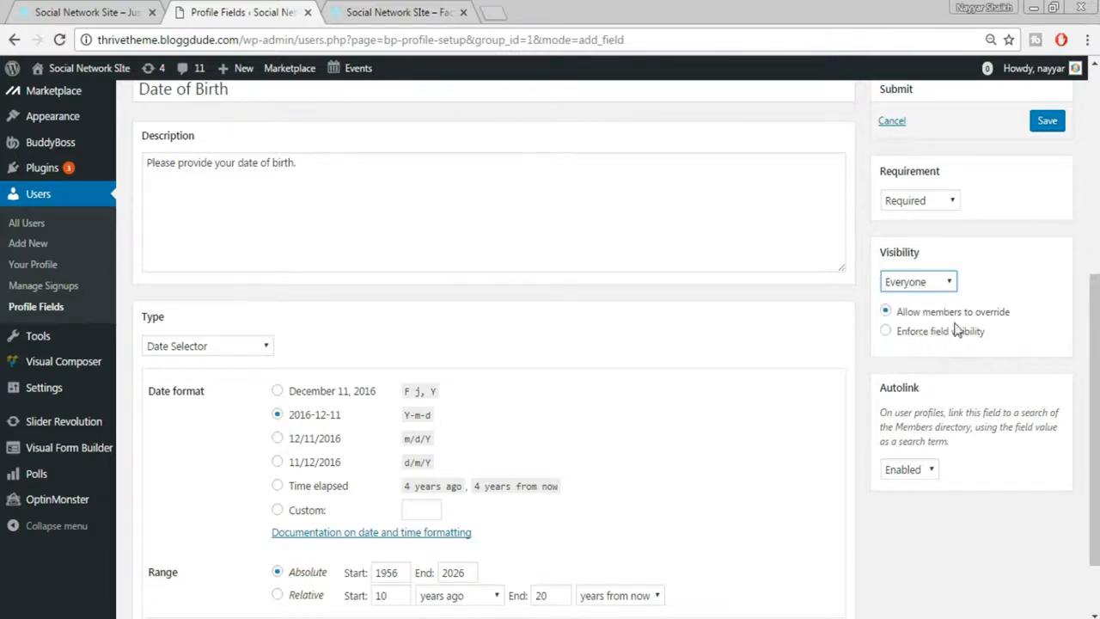
click(1047, 522)
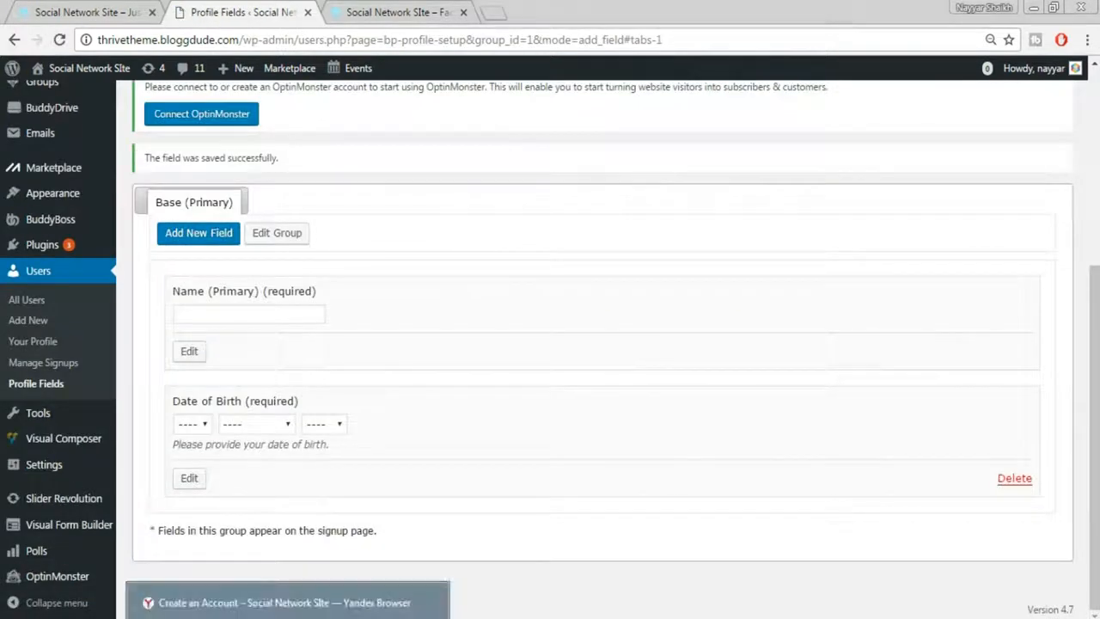
In Yandex Browser, refresh the registration page and sign up with the username, e-mail address, account password, name and date of birth filled in
click(288, 610)
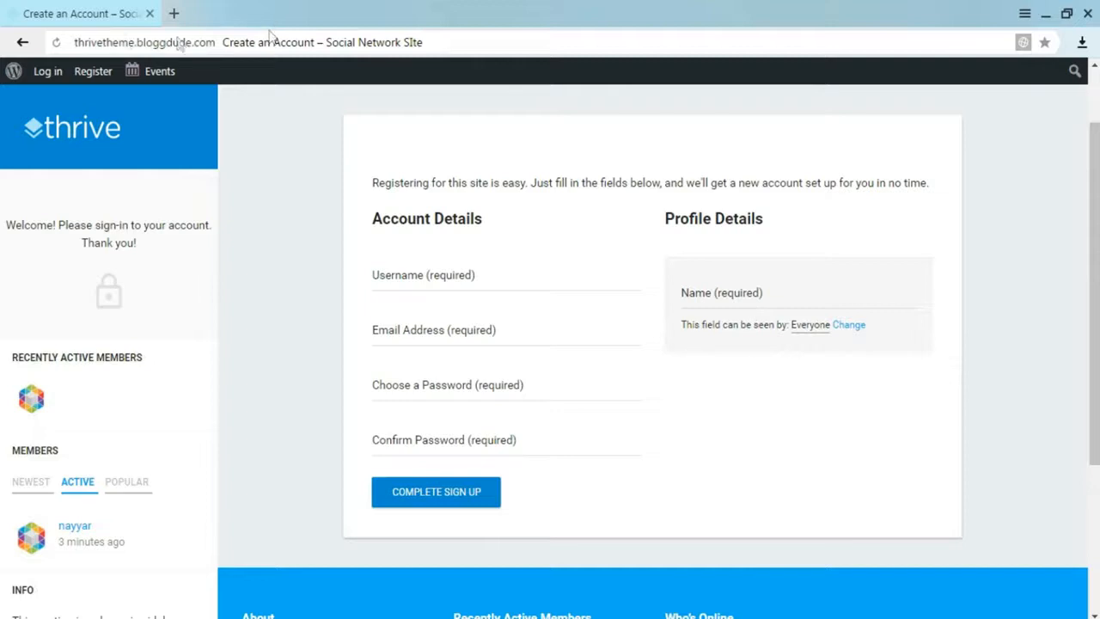
click(56, 43)
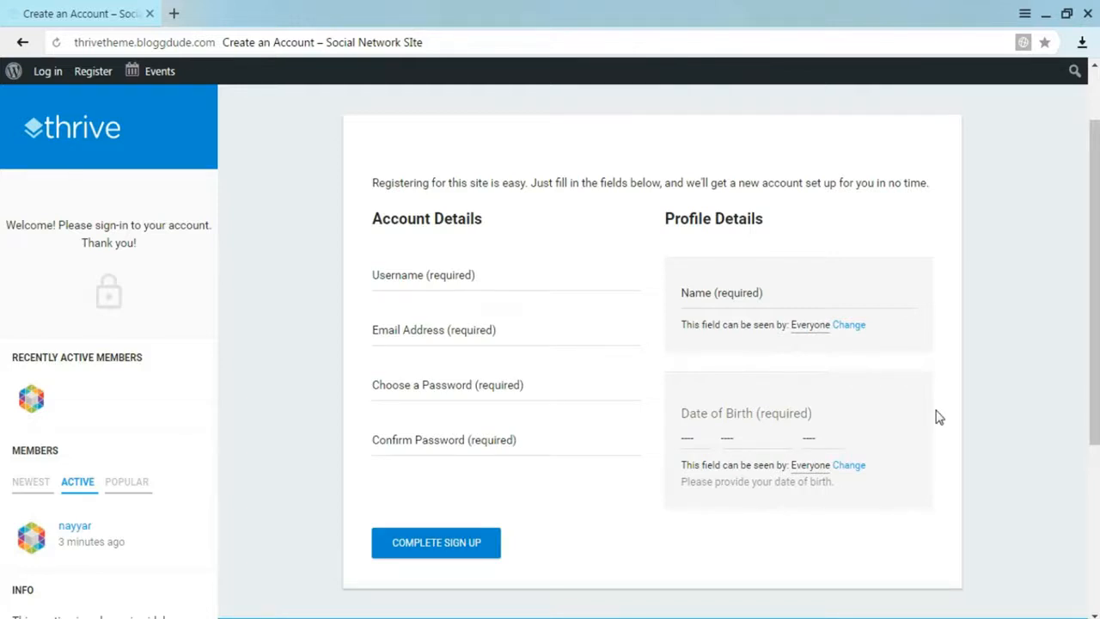
click(504, 270)
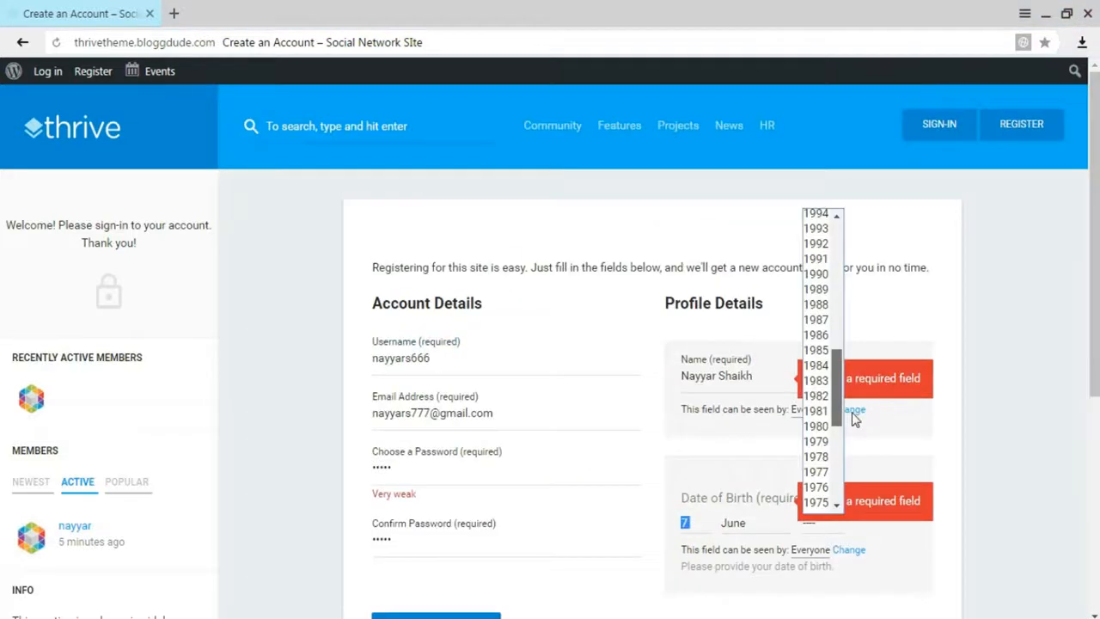
click(816, 217)
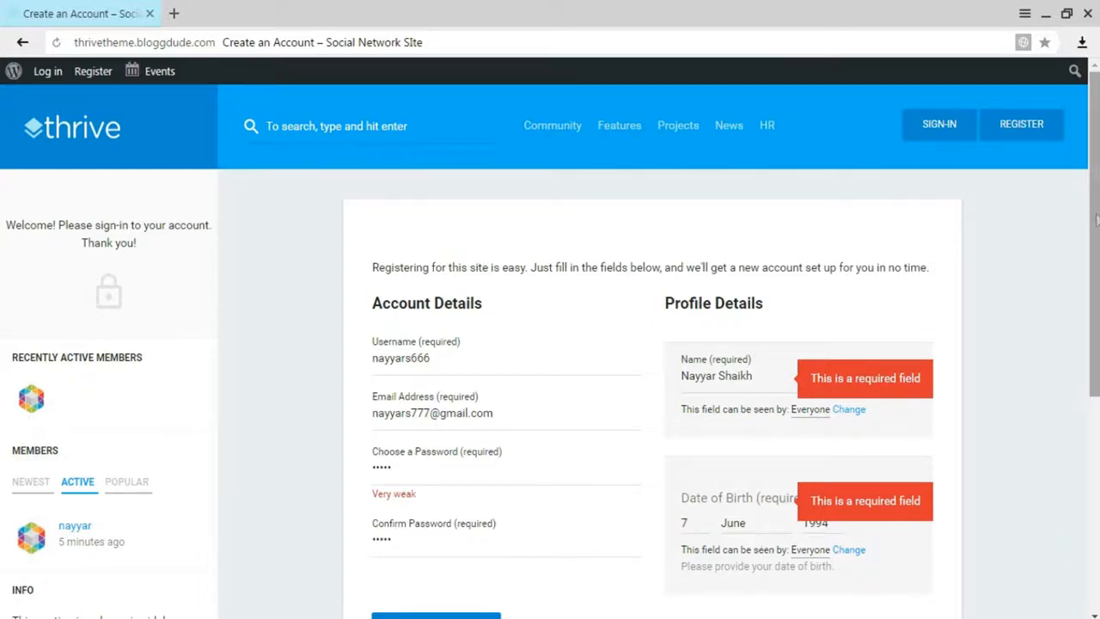
drag(1094, 221, 1095, 314)
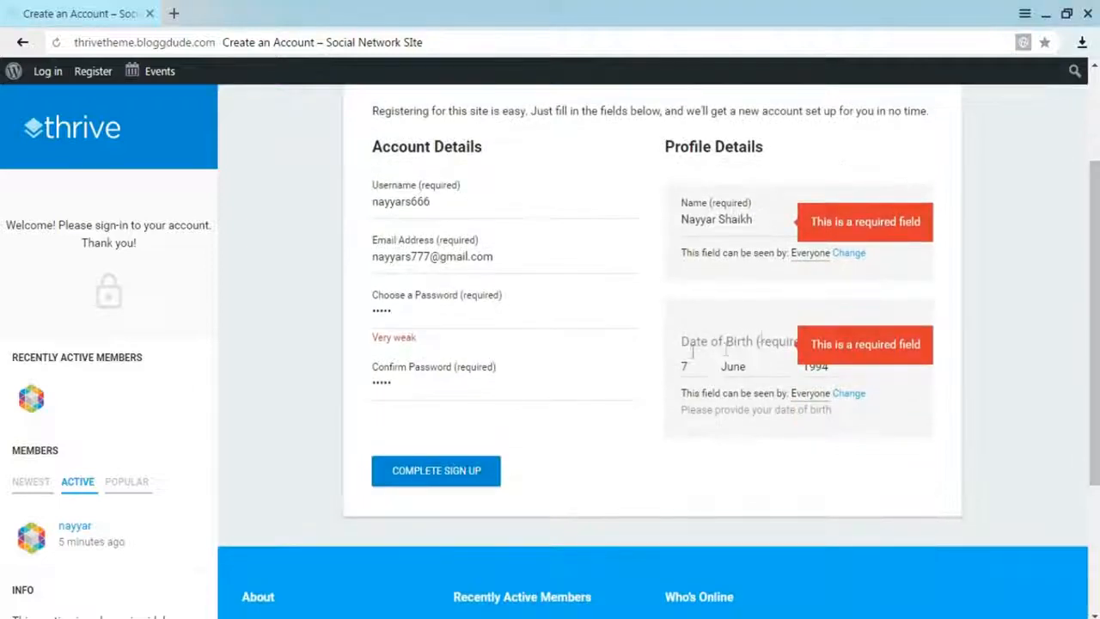
click(432, 487)
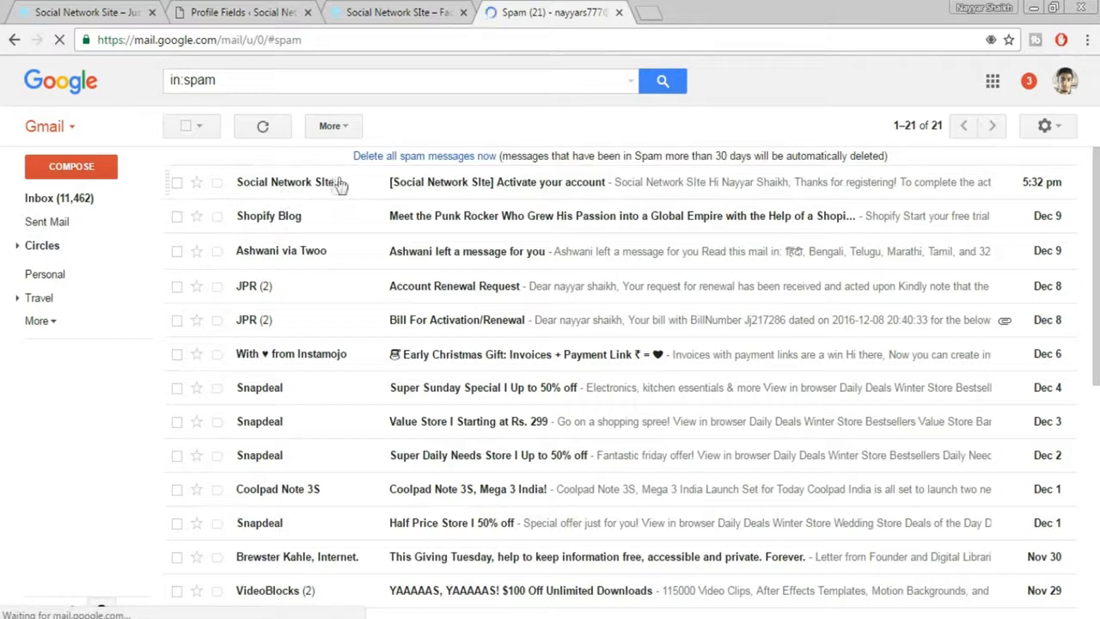
Open the Social Network SIte activation e-mail in Gmail's spam folder and copy the address of its activation link
click(485, 184)
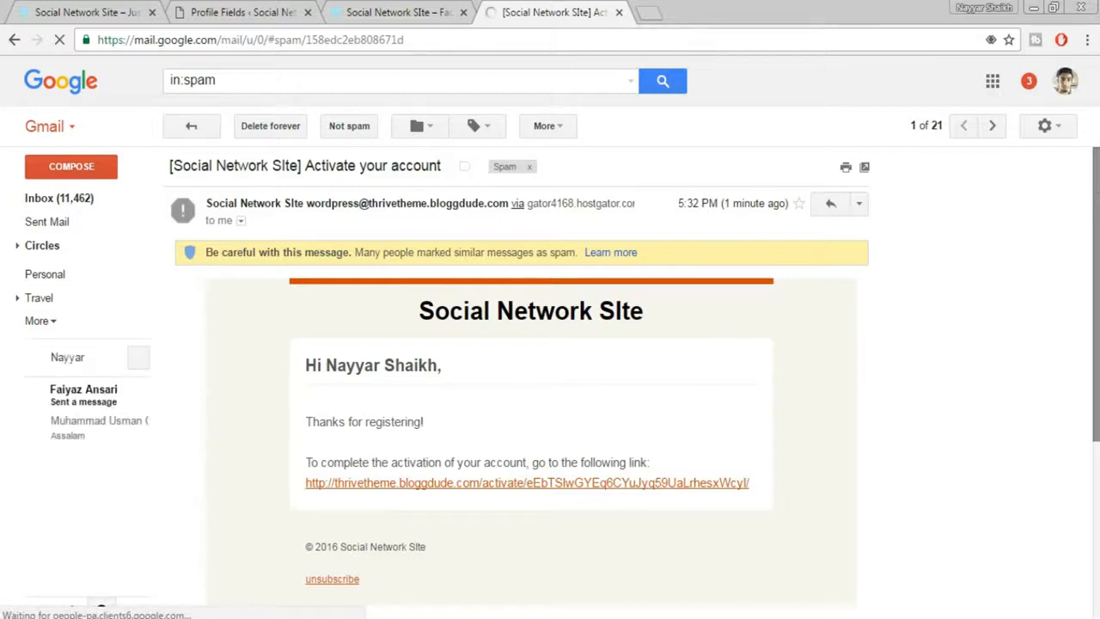
scroll(1007, 245, down, 2)
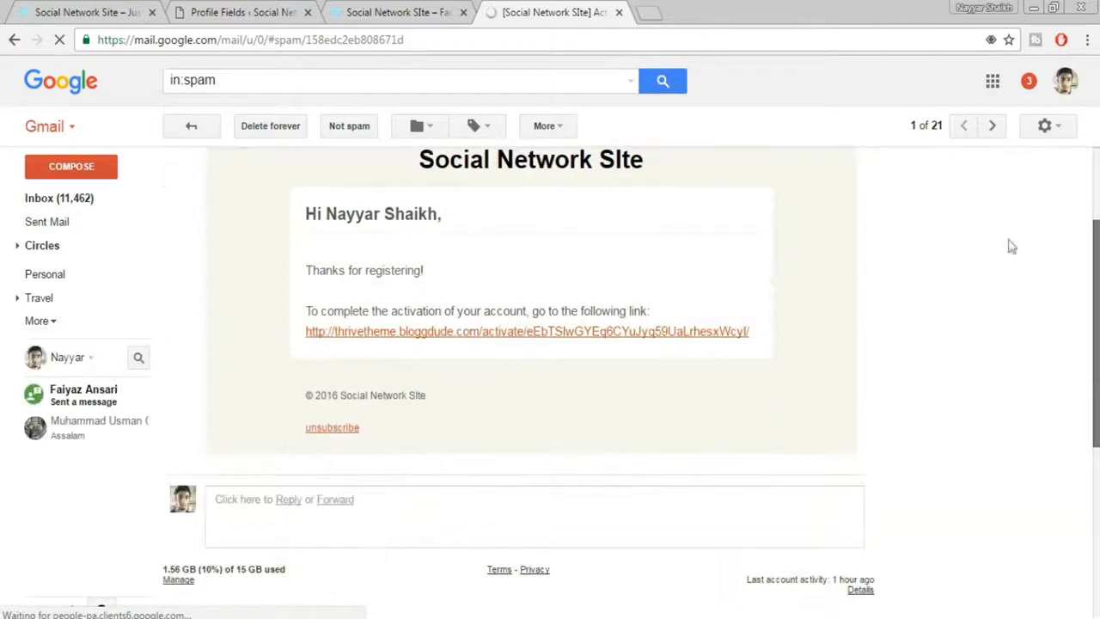
click(611, 333)
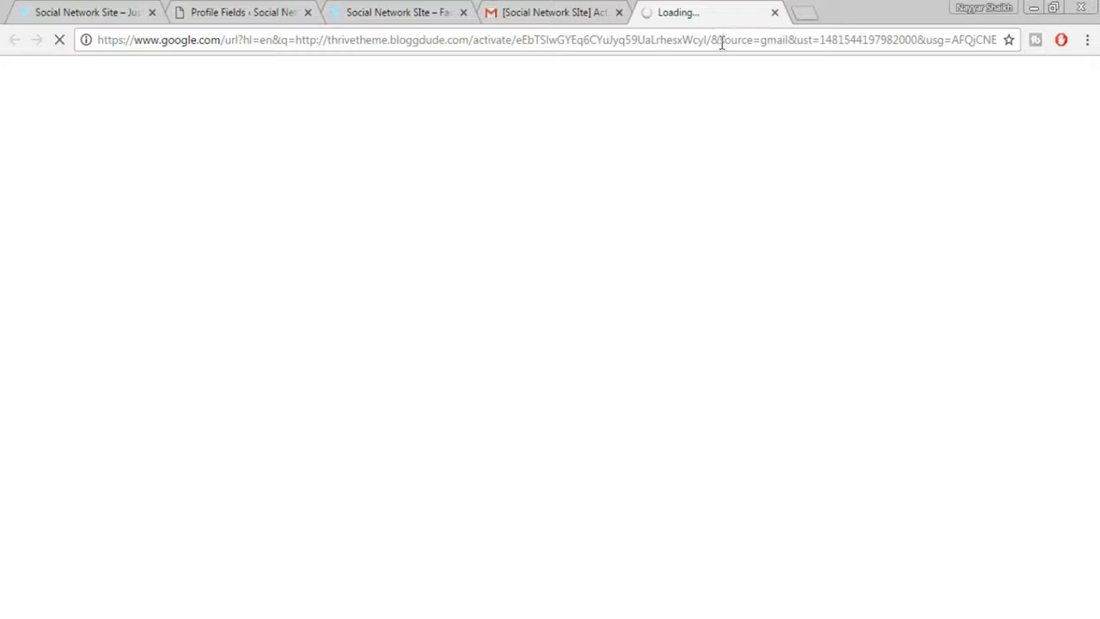
click(774, 14)
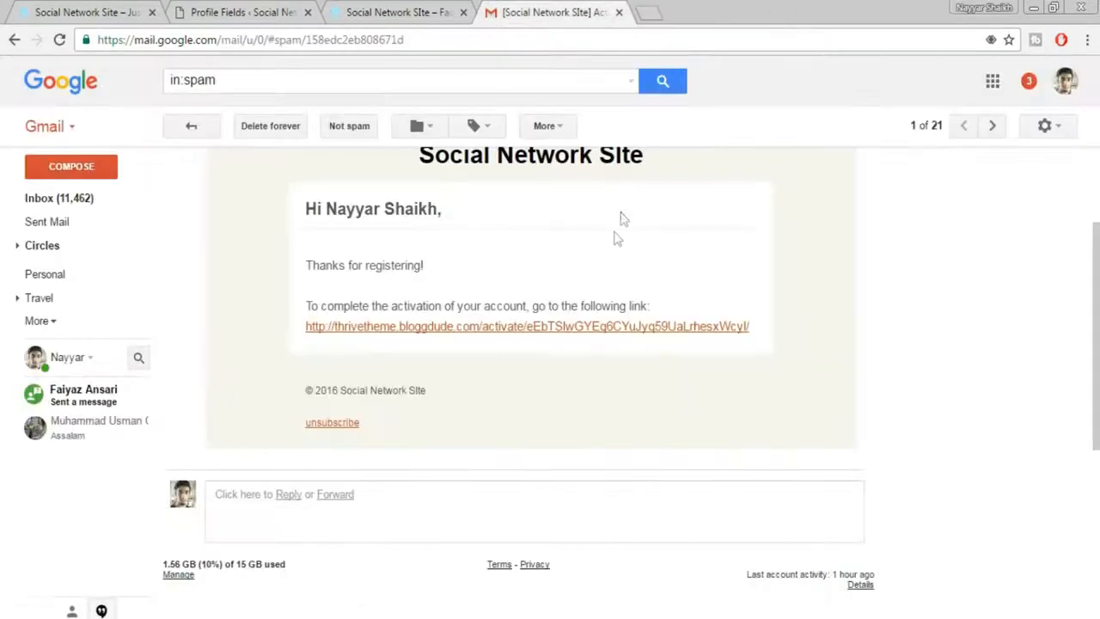
right_click(565, 330)
click(607, 427)
Switch to Yandex Browser and activate the new account by opening the copied activation link in a new tab
click(320, 617)
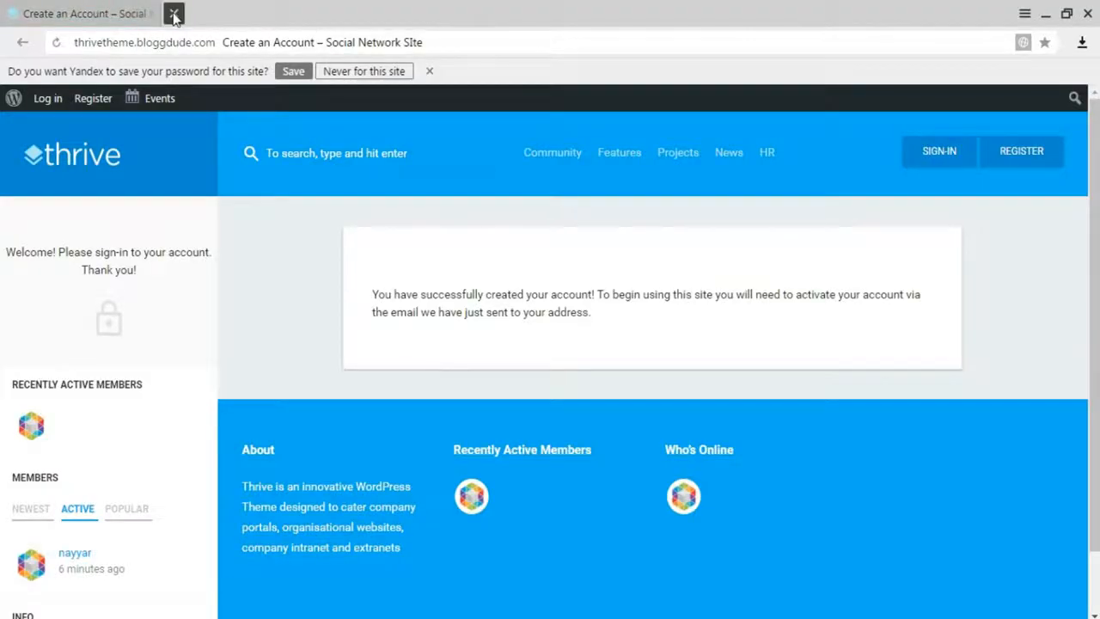
click(175, 13)
key(ctrl+v)
key(Return)
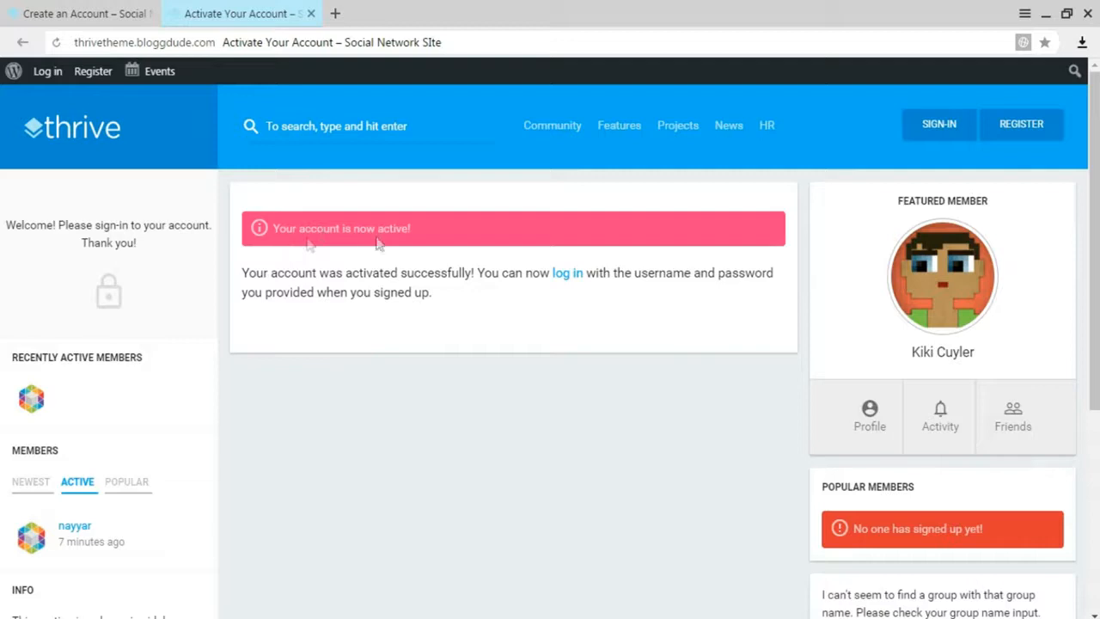
Log in with the new account's username and password and look over the Welcome to Thrive home page
click(579, 283)
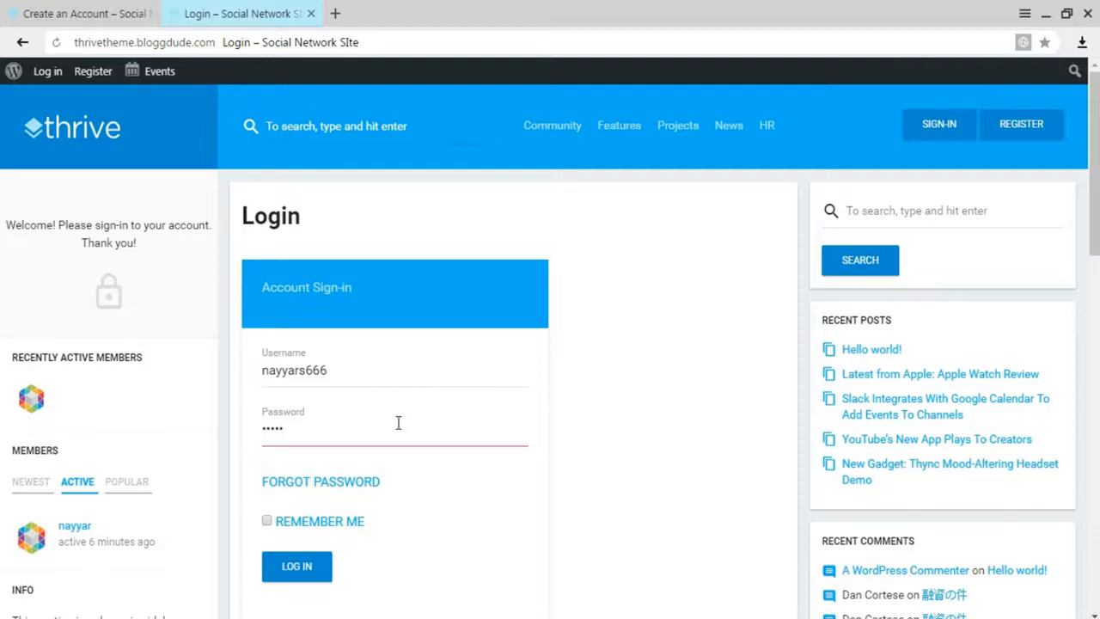
click(299, 566)
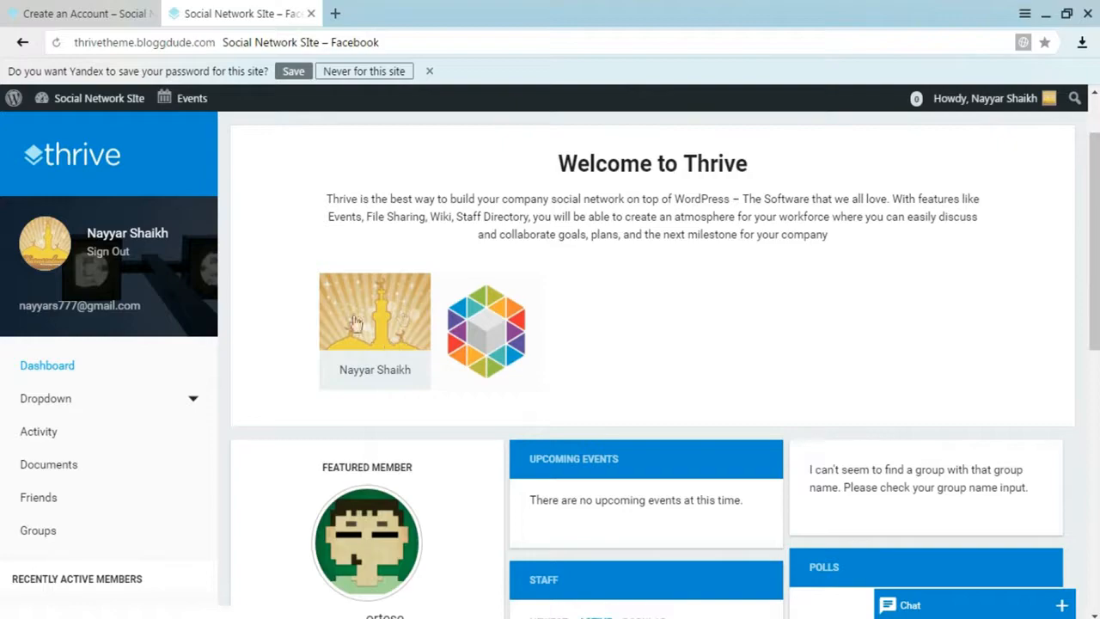
scroll(1062, 356, down, 5)
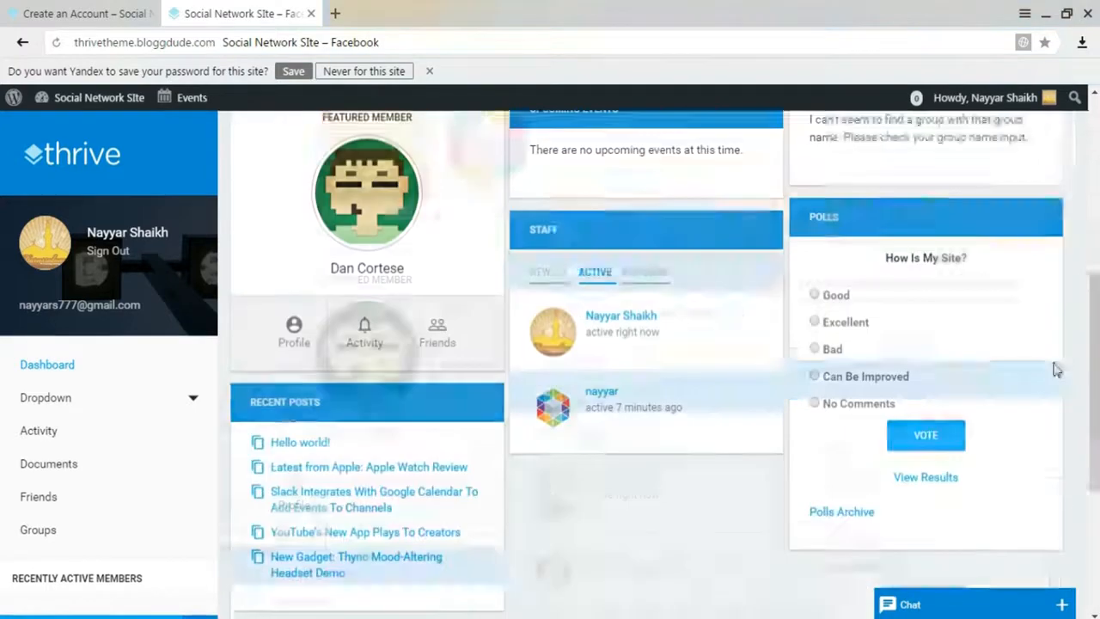
scroll(1038, 404, up, 6)
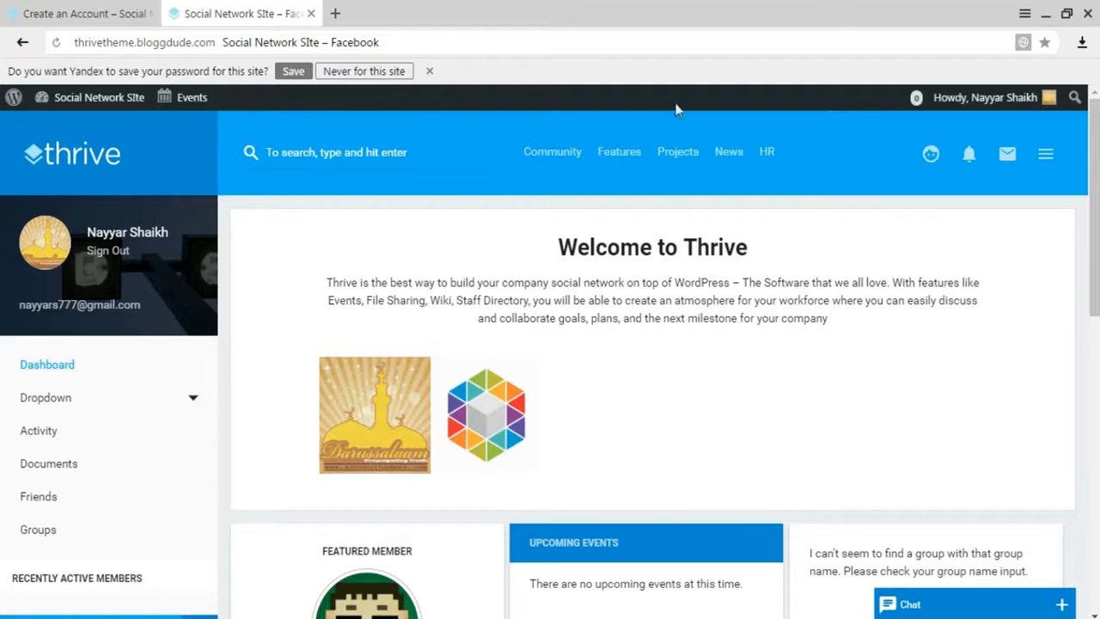
click(430, 72)
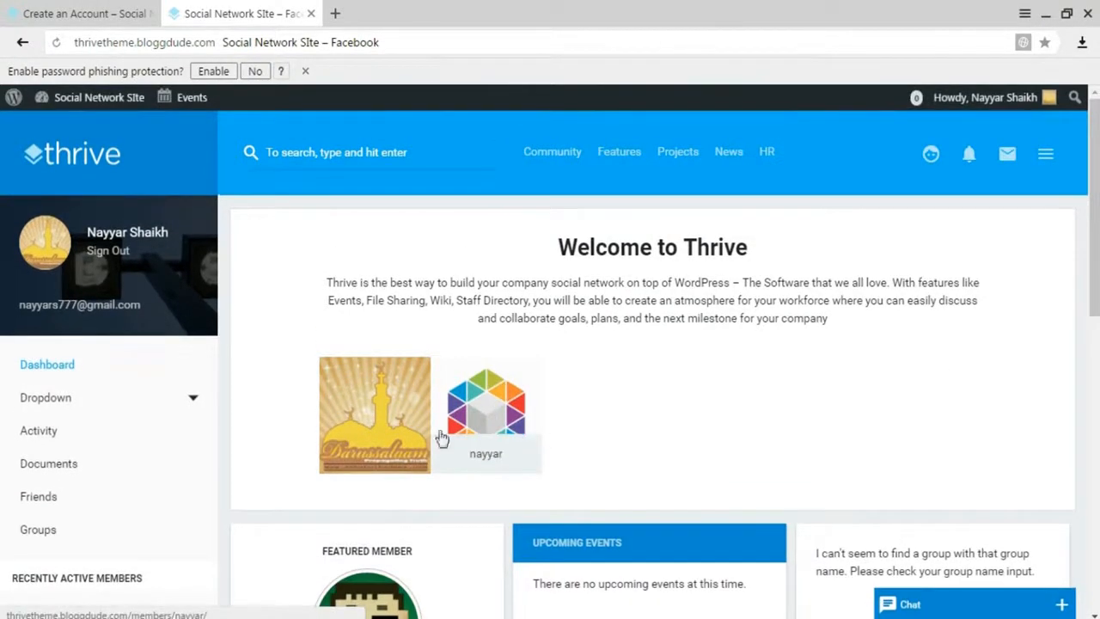
Open the other member's profile from the welcome section and send that member a friend request
click(488, 416)
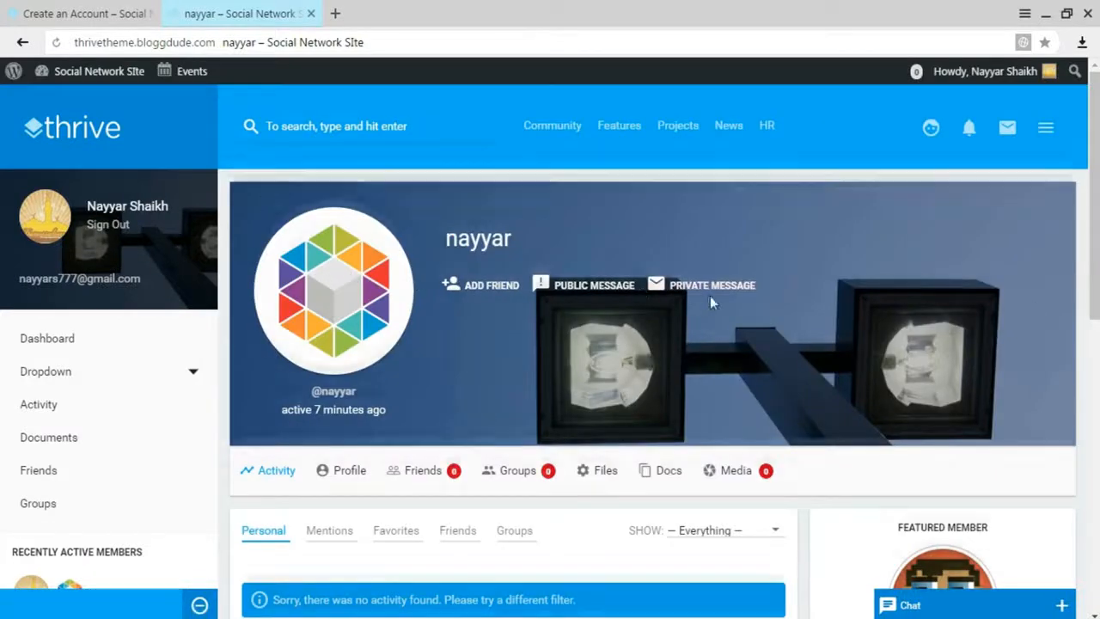
scroll(711, 301, down, 8)
scroll(713, 305, up, 4)
scroll(717, 311, up, 4)
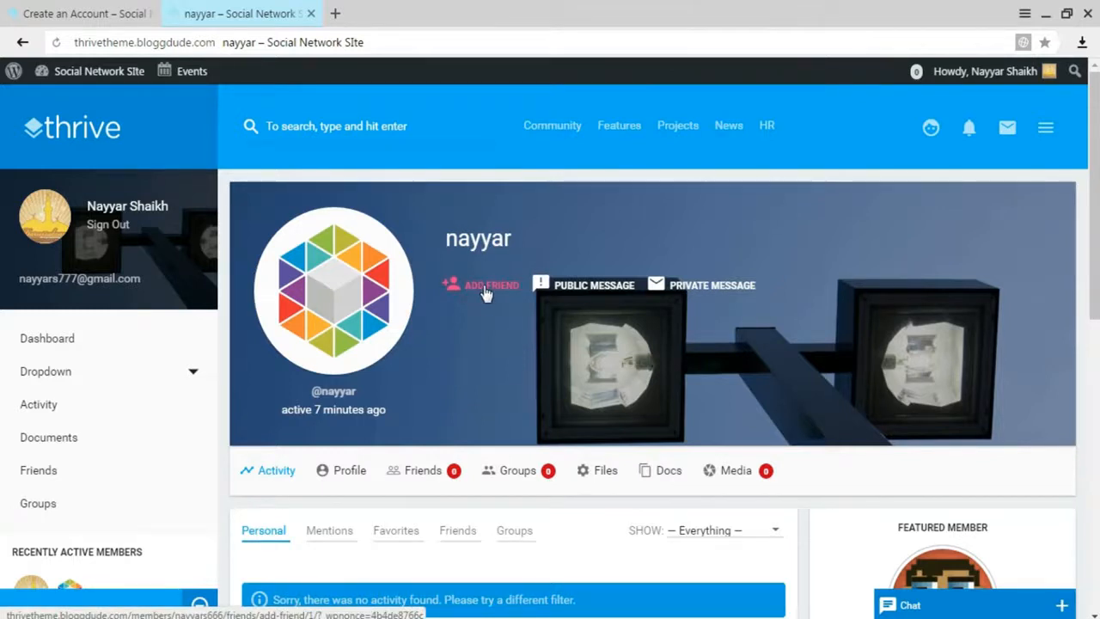
click(486, 293)
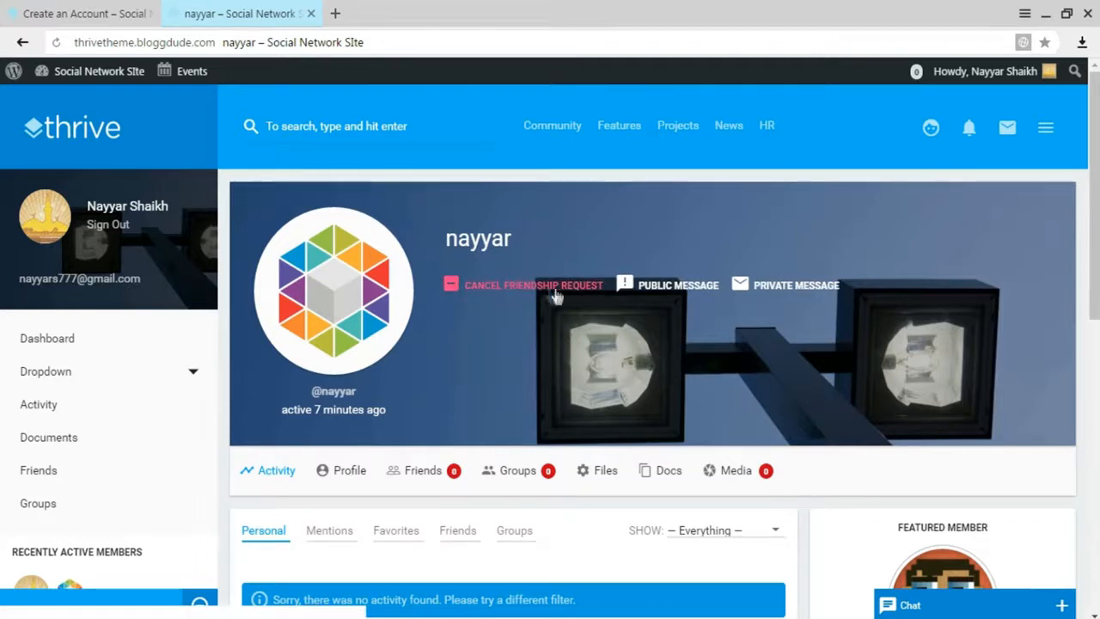
Send the same member a public message by posting the update "hey!" after the member's mention
click(685, 289)
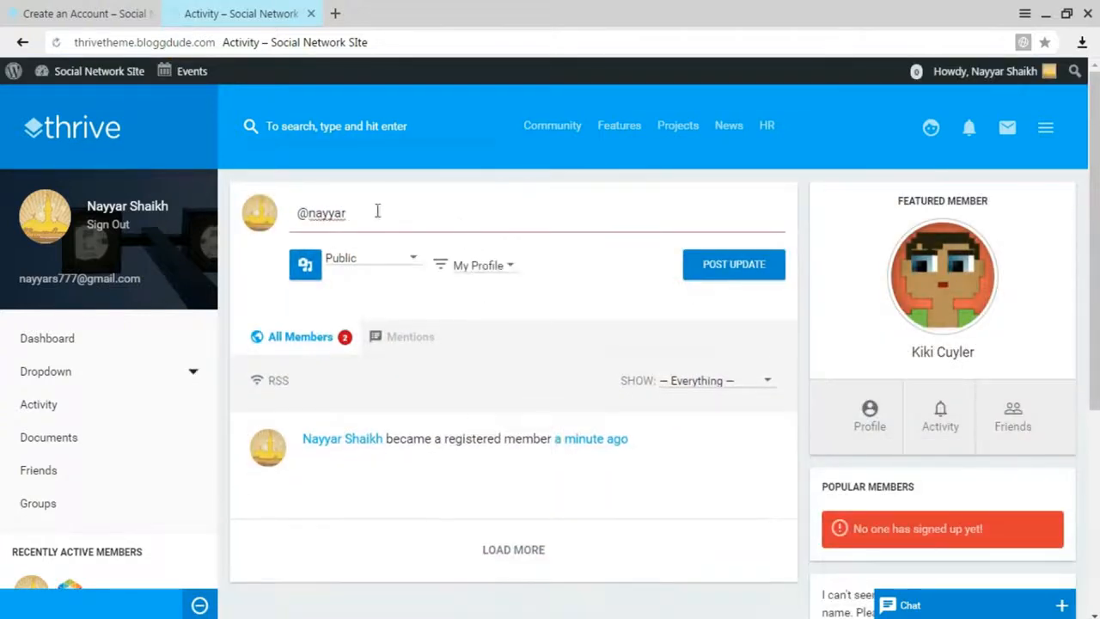
drag(301, 217, 358, 211)
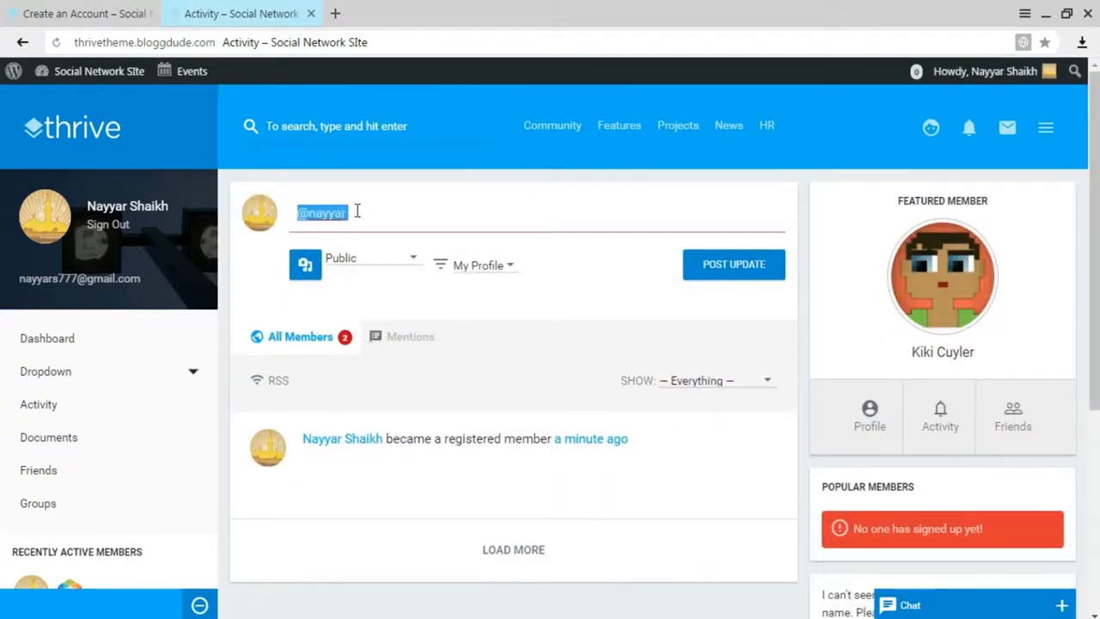
click(365, 211)
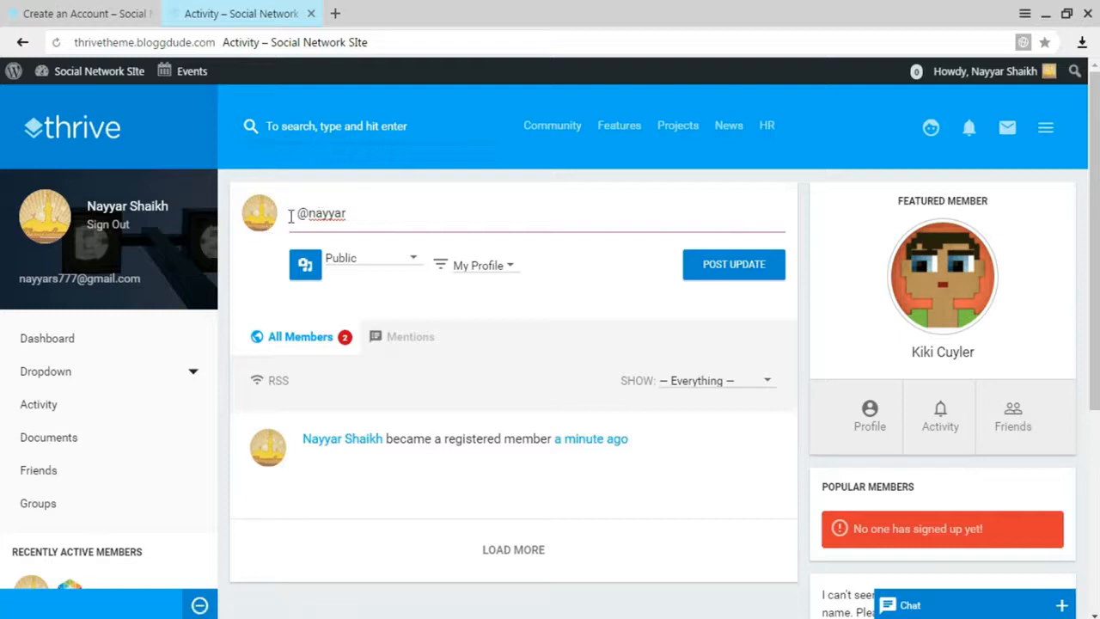
drag(300, 213, 309, 214)
click(311, 213)
drag(361, 214, 309, 217)
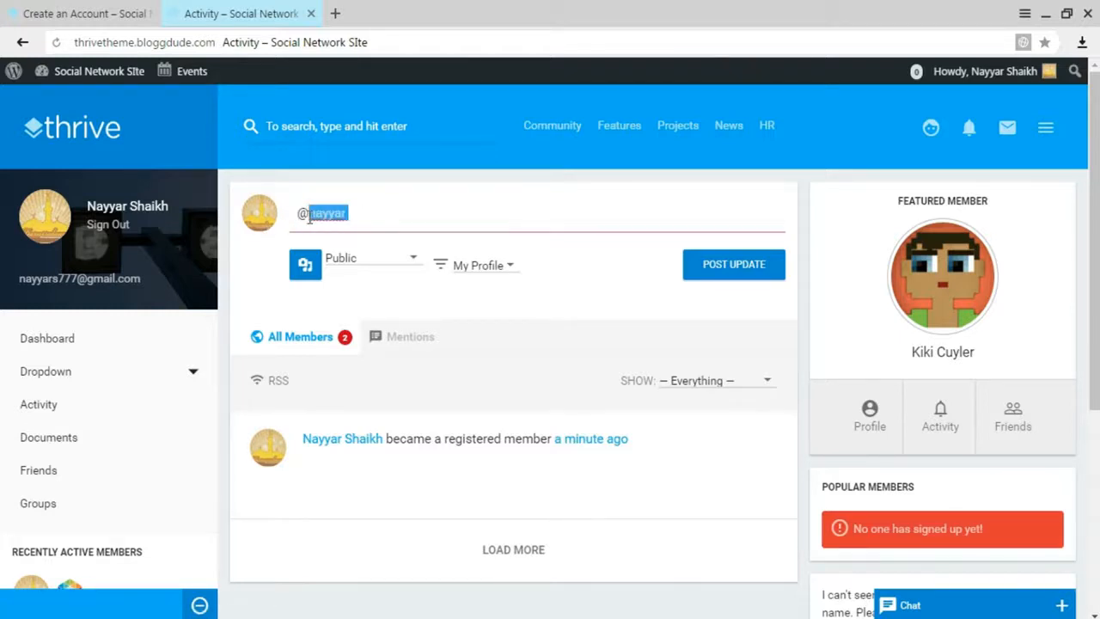
click(406, 215)
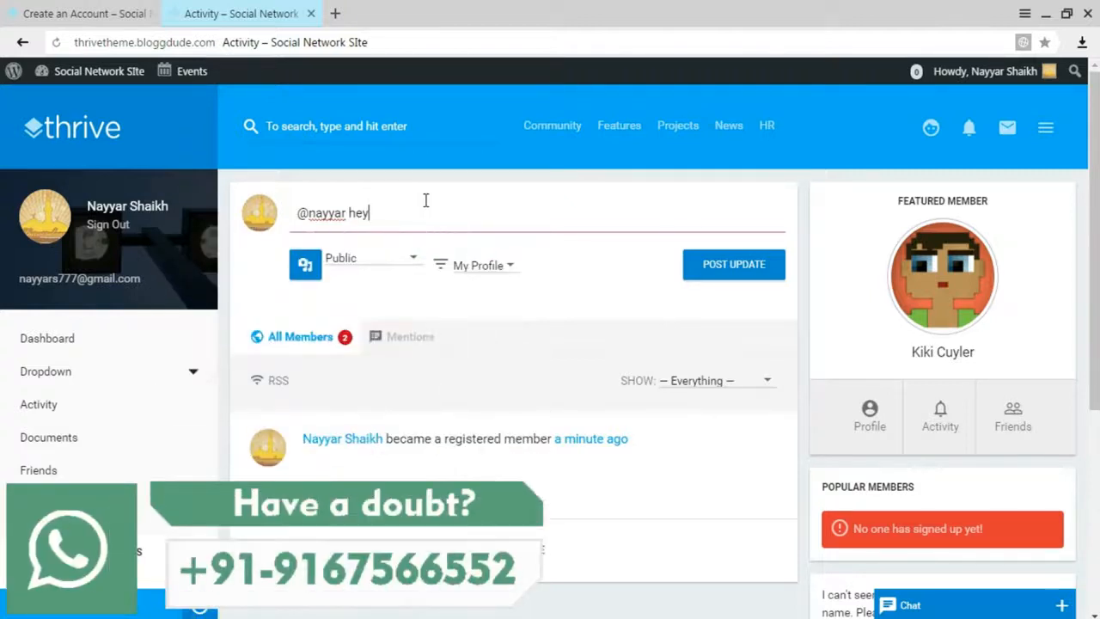
click(713, 268)
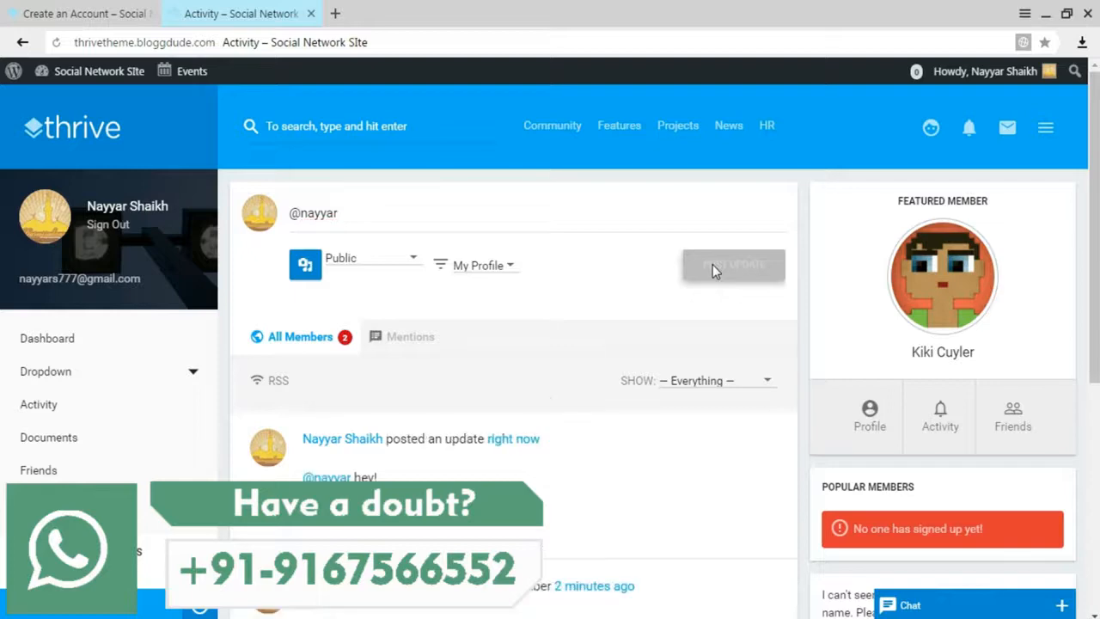
scroll(452, 426, down, 2)
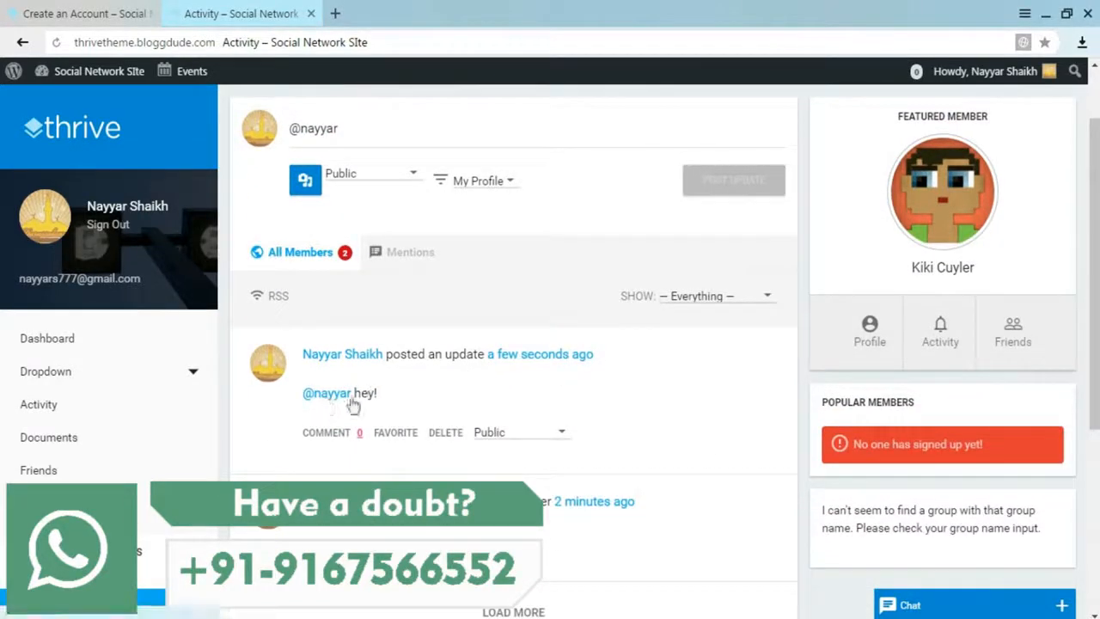
Return to the member's profile and send a private message with the subject "hey" and the text "hey hey"
click(23, 42)
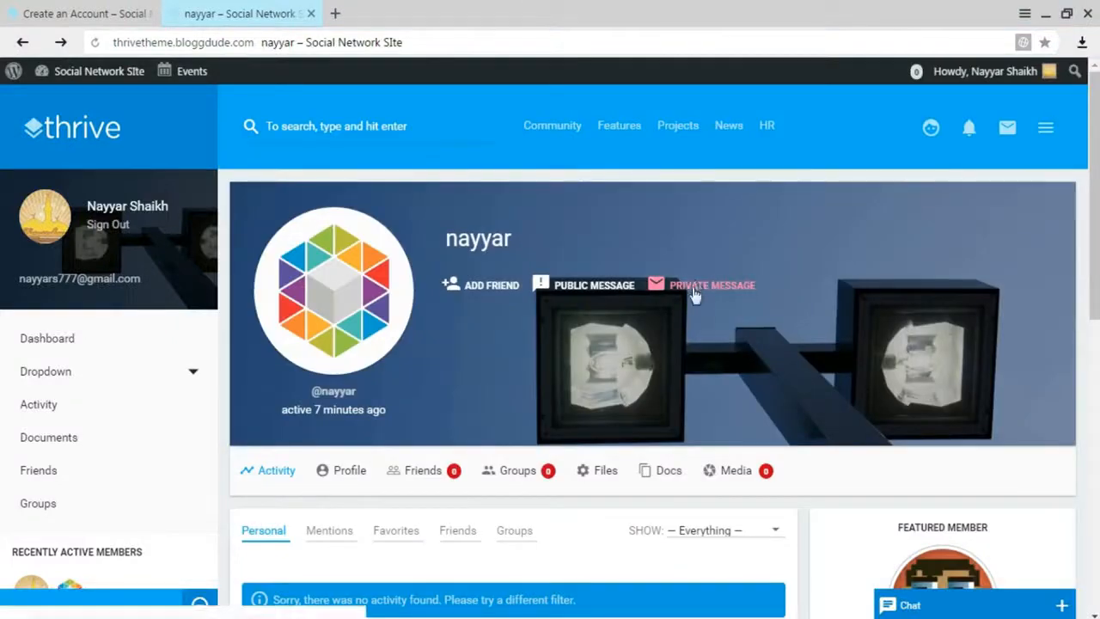
click(702, 286)
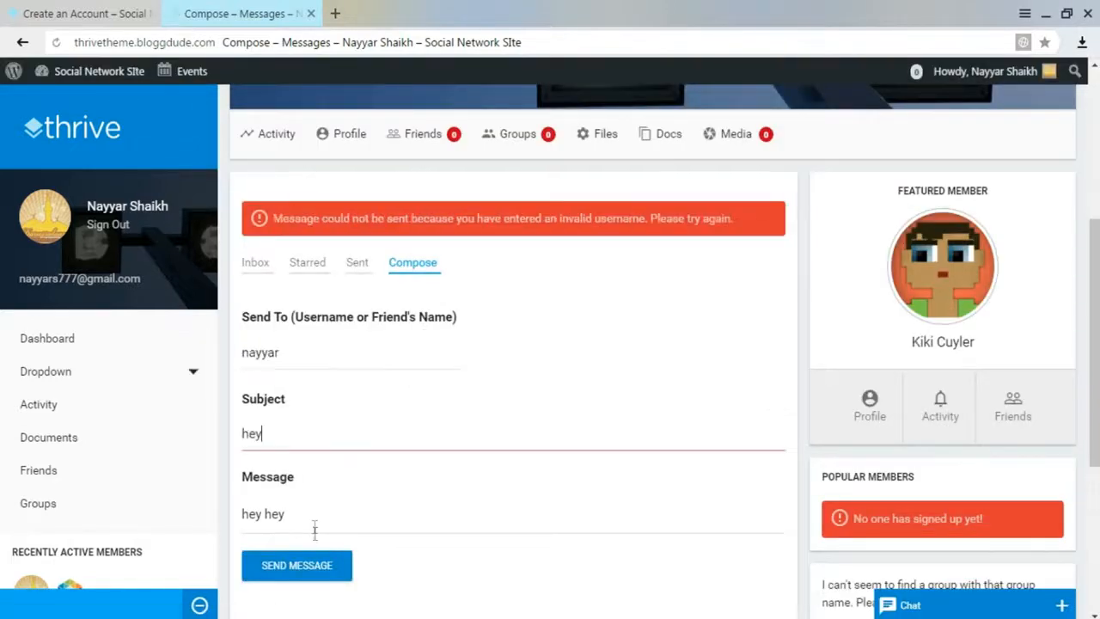
click(311, 568)
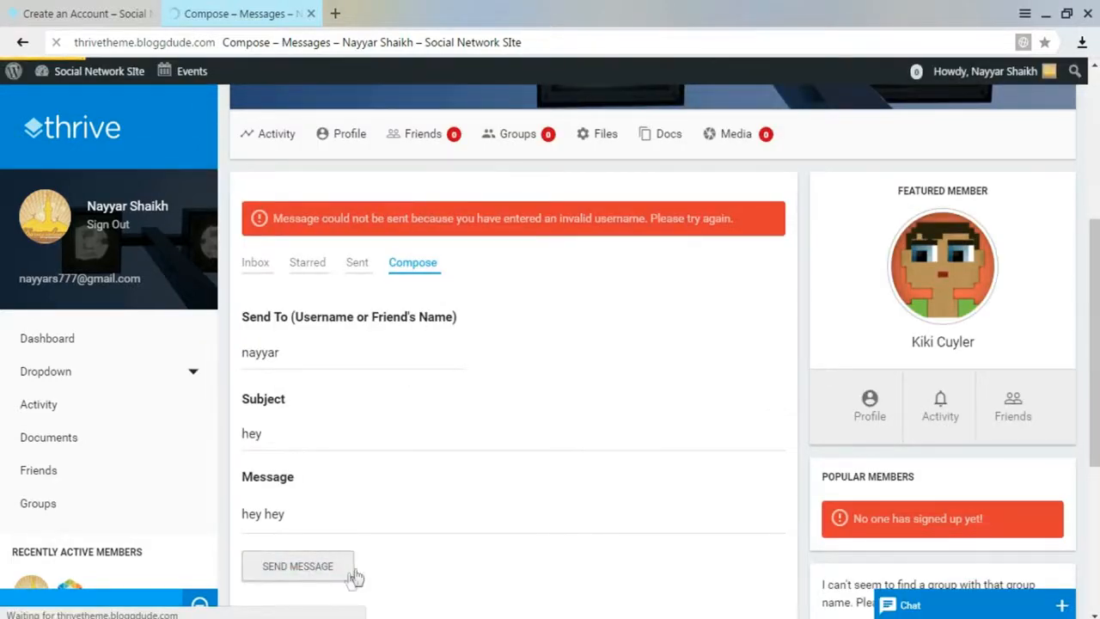
scroll(514, 489, down, 2)
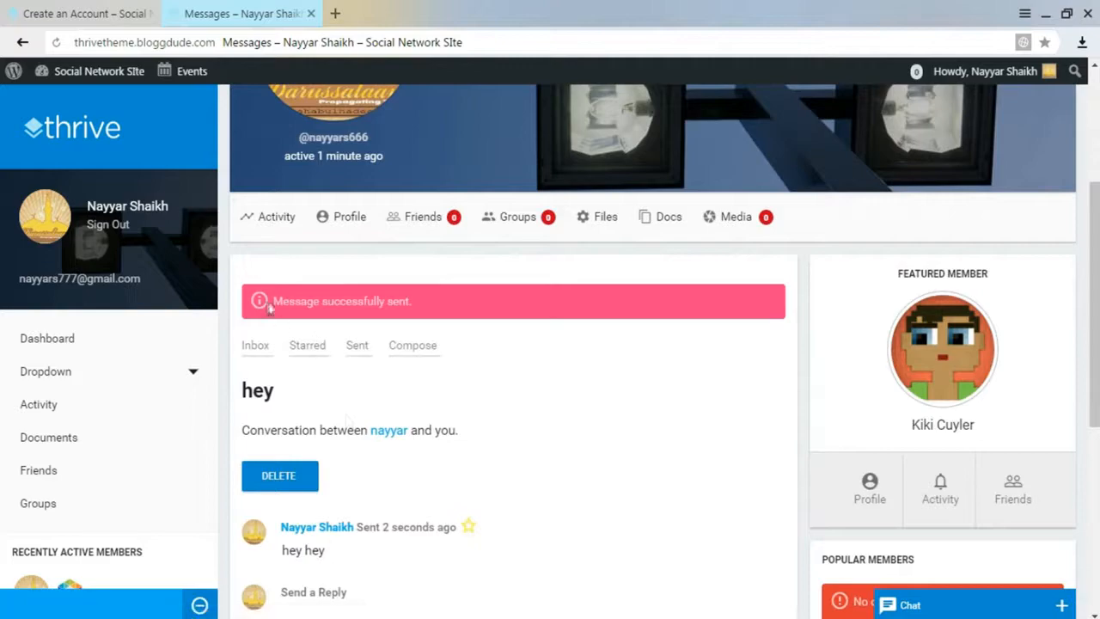
Switch to the other member's session in Chrome, reload the social network home page and close the Gmail activation message
scroll(527, 397, up, 3)
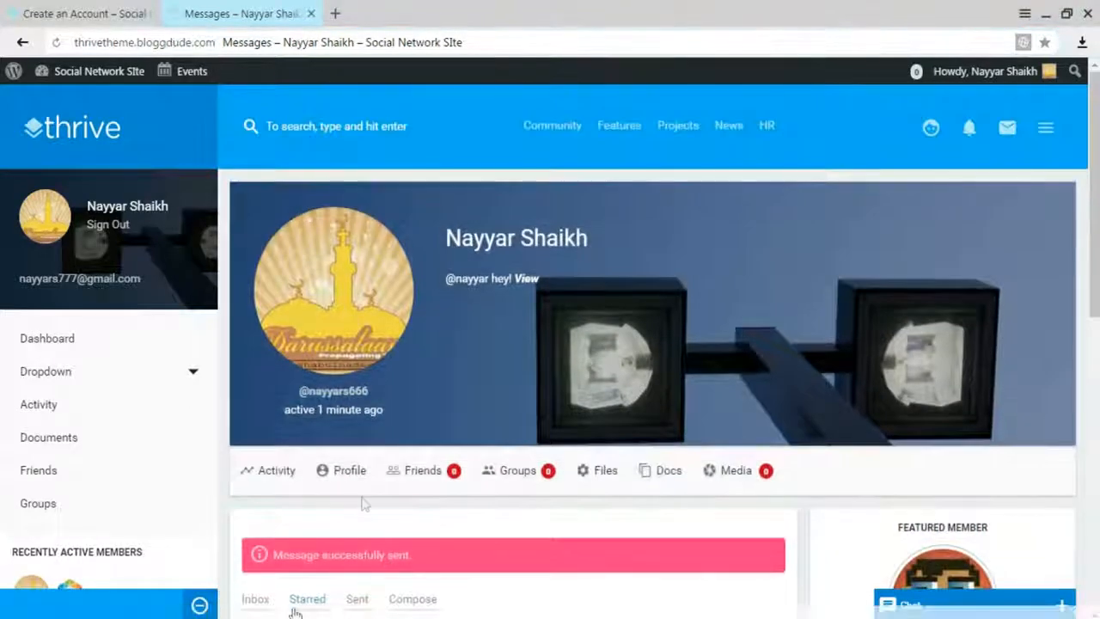
mouse_move(324, 618)
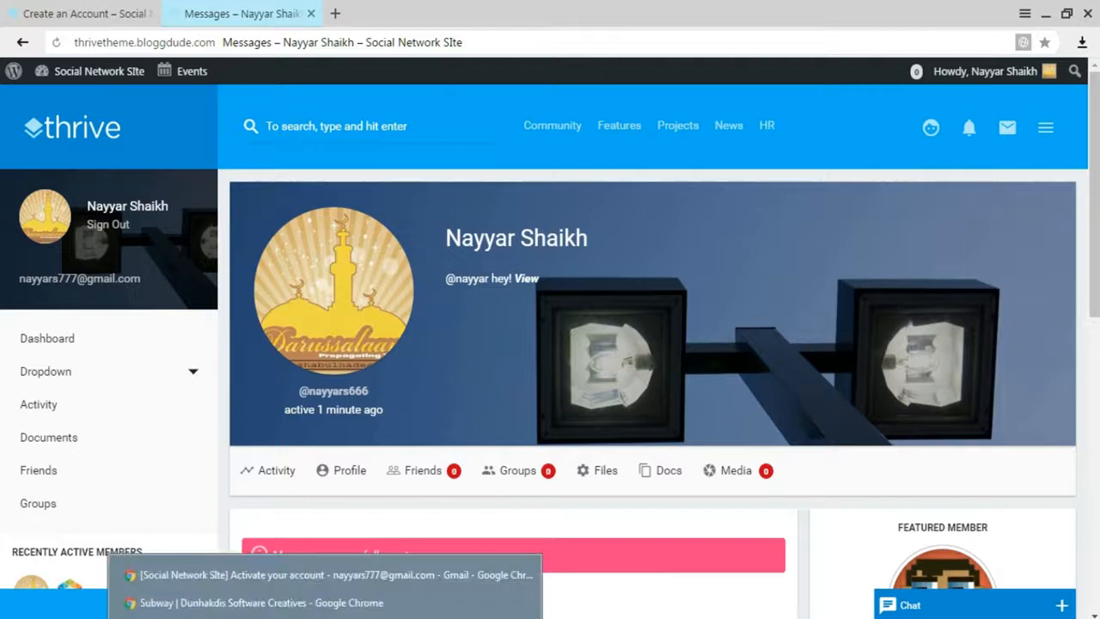
click(313, 576)
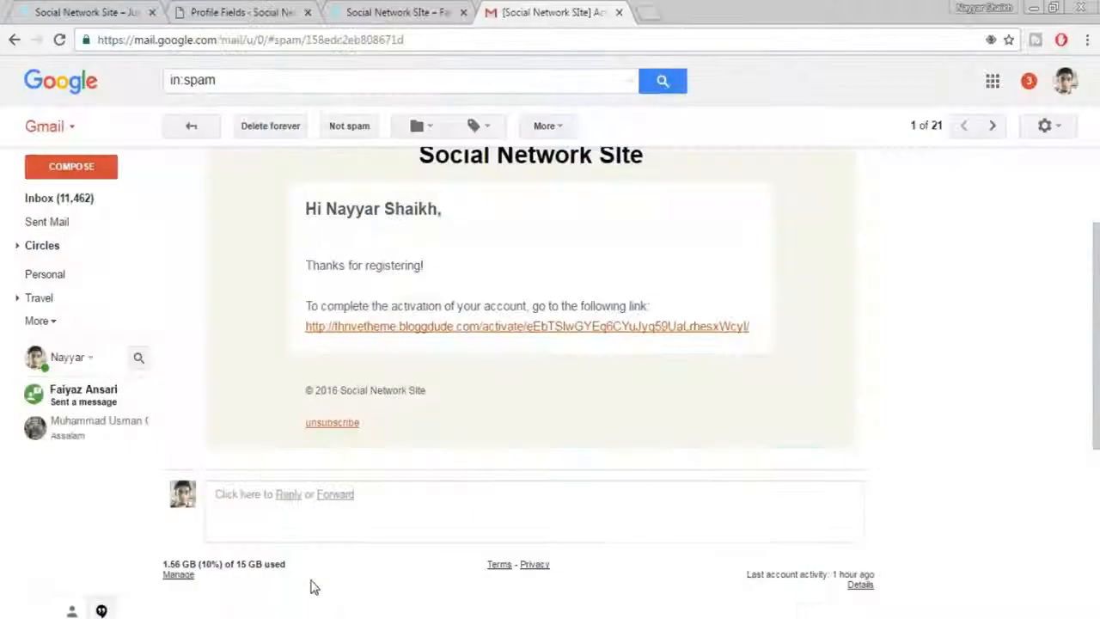
click(400, 10)
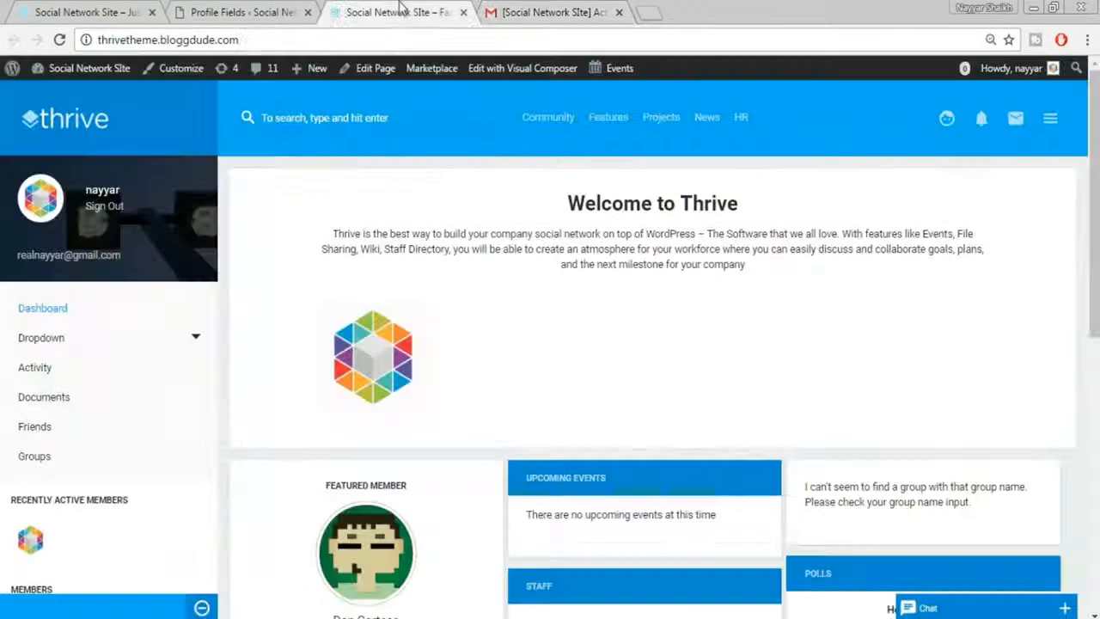
click(364, 39)
key(Return)
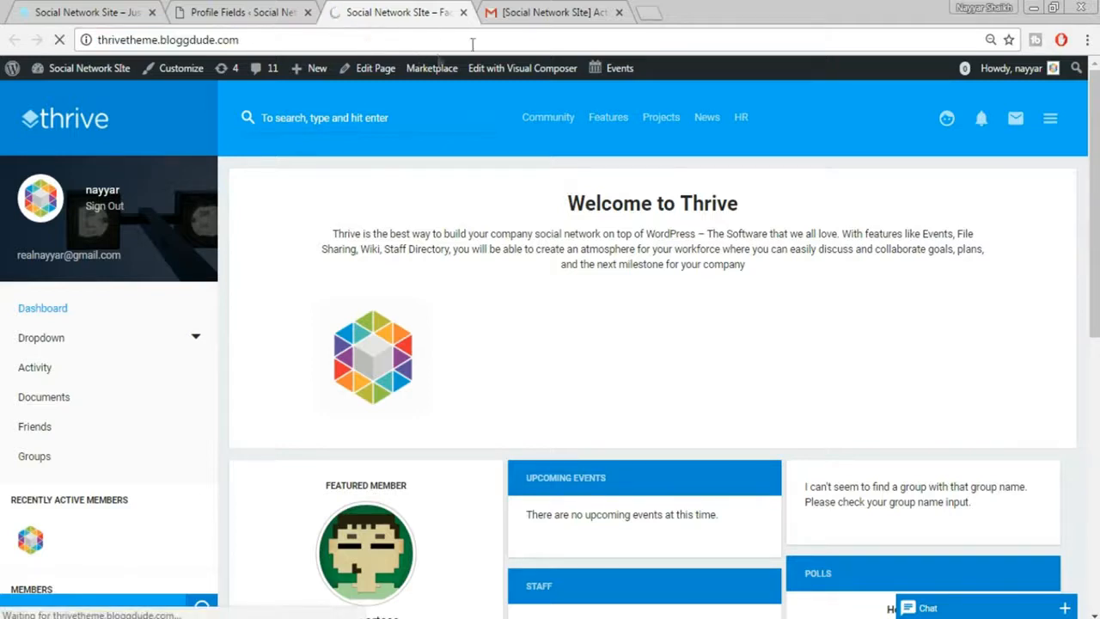
click(619, 13)
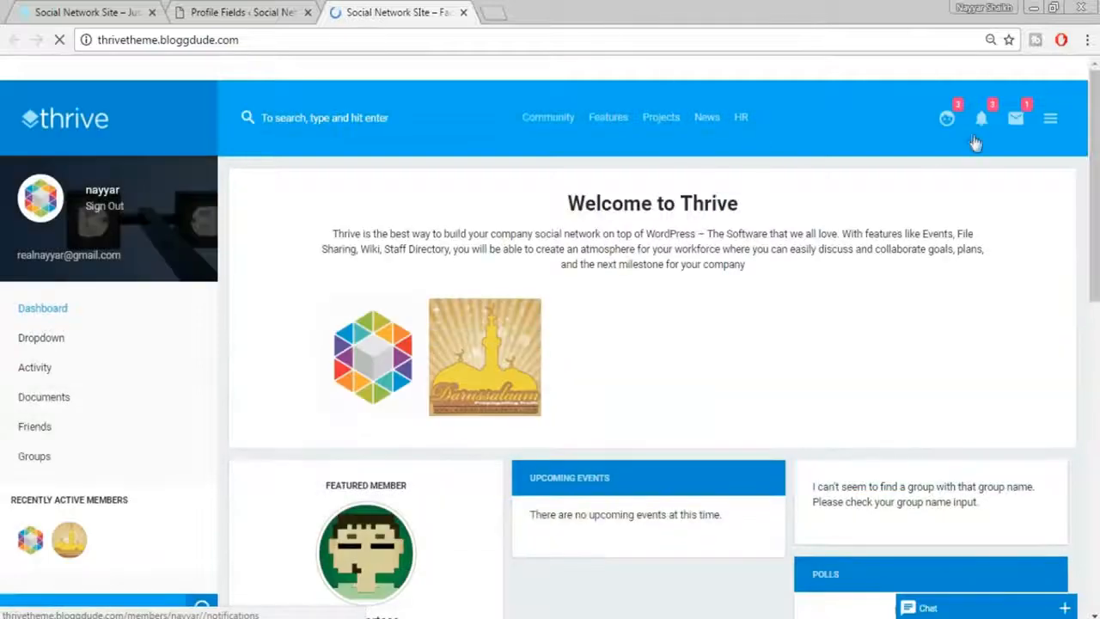
Check the new messages and notifications, then open the pending friendship request and accept it
mouse_move(953, 118)
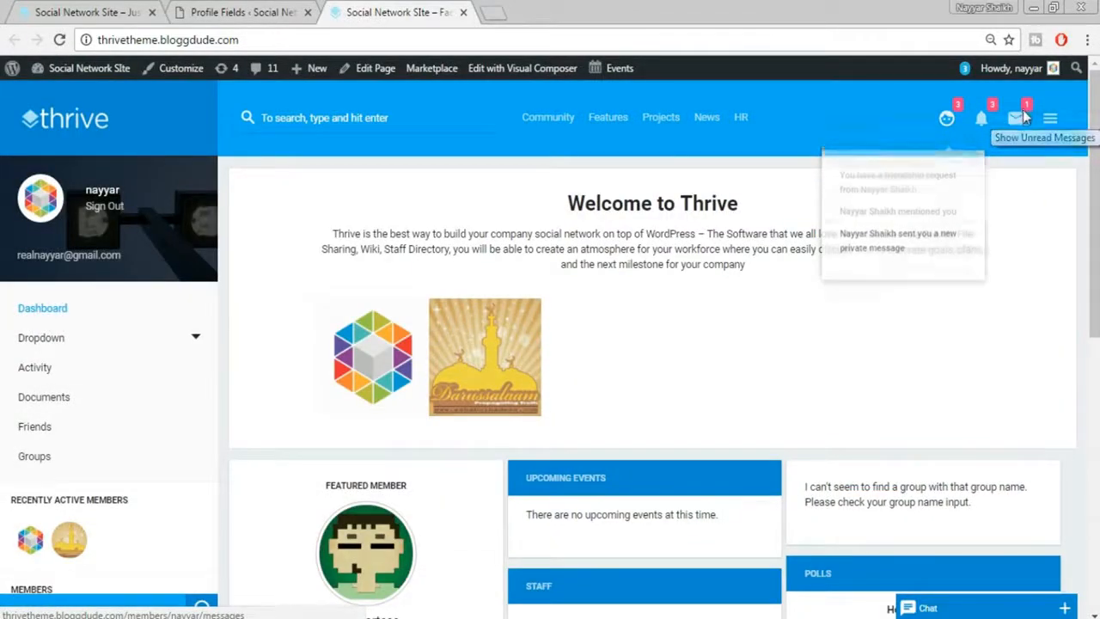
mouse_move(1021, 118)
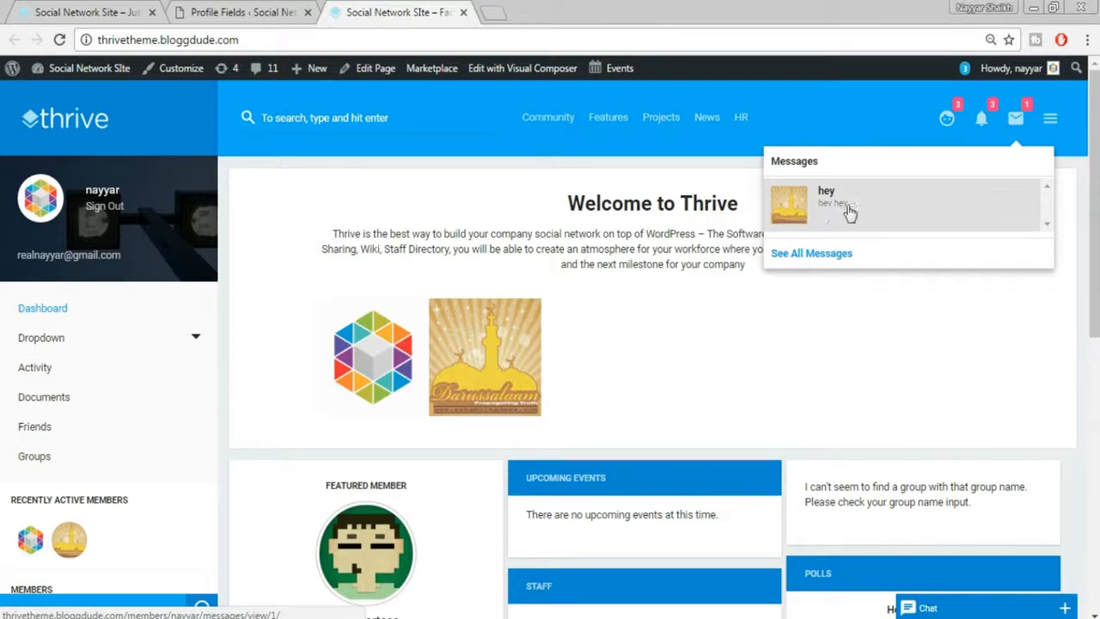
mouse_move(986, 120)
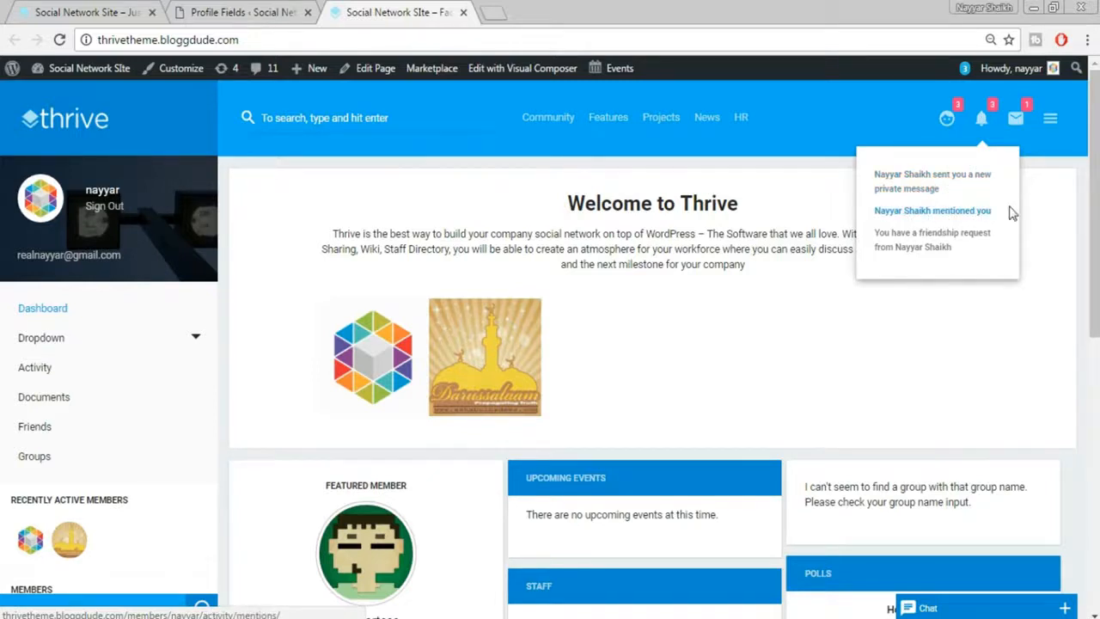
click(932, 245)
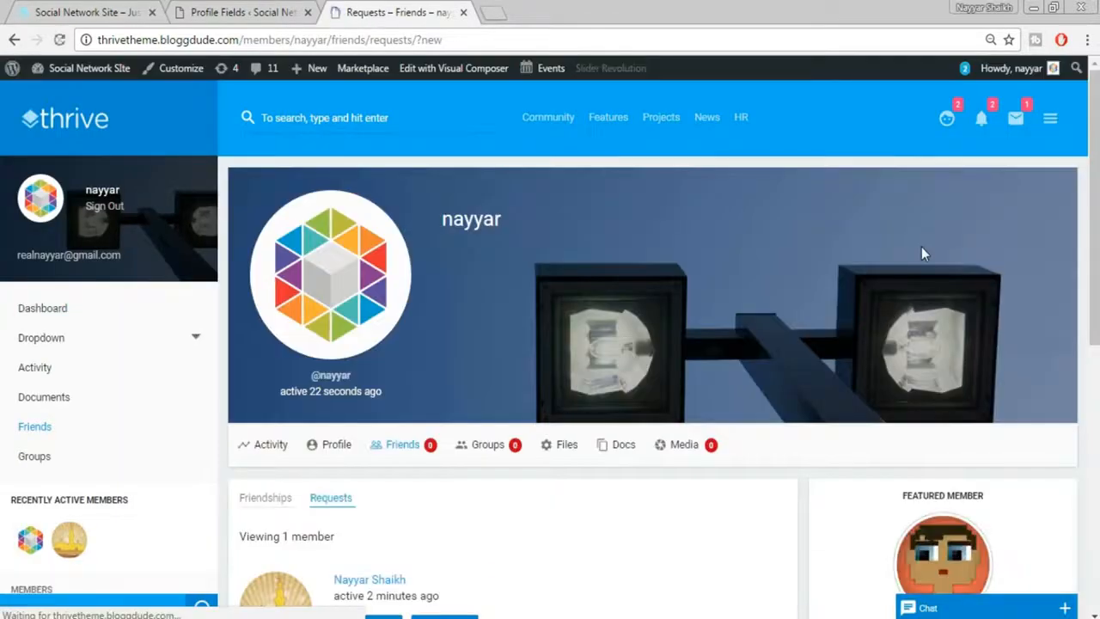
scroll(923, 253, down, 4)
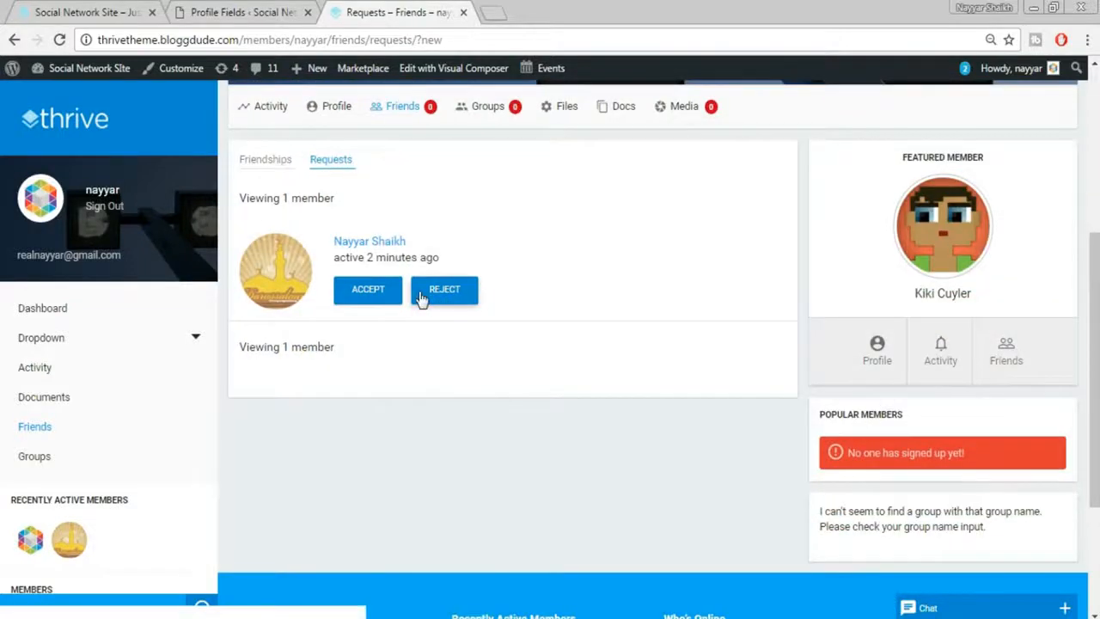
click(369, 292)
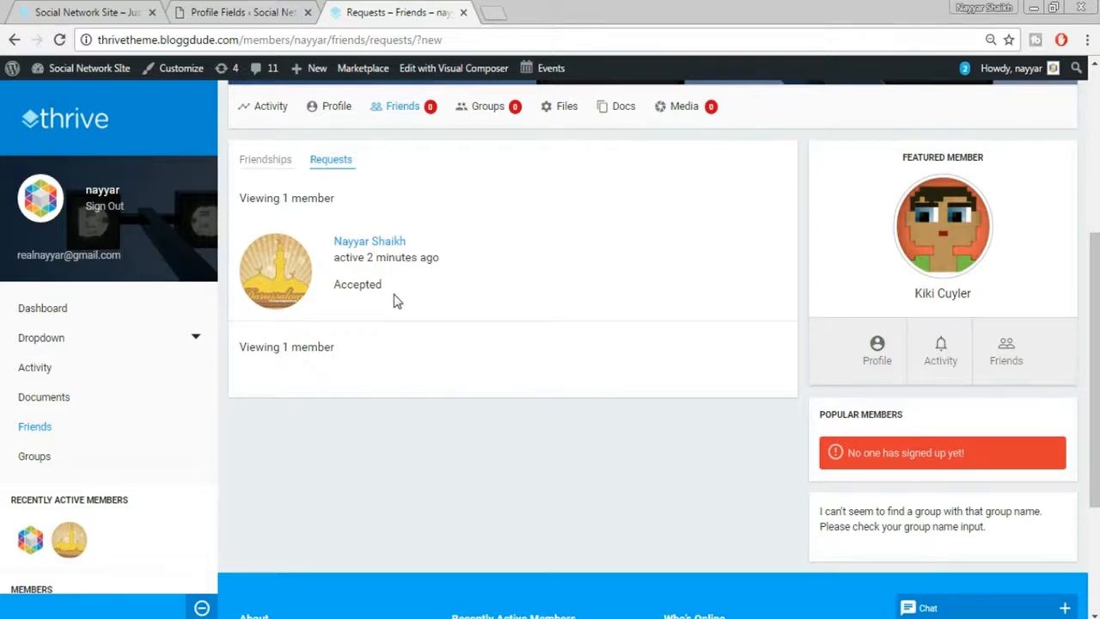
Open the Groups section of the member's profile and look over the group memberships
scroll(436, 307, up, 3)
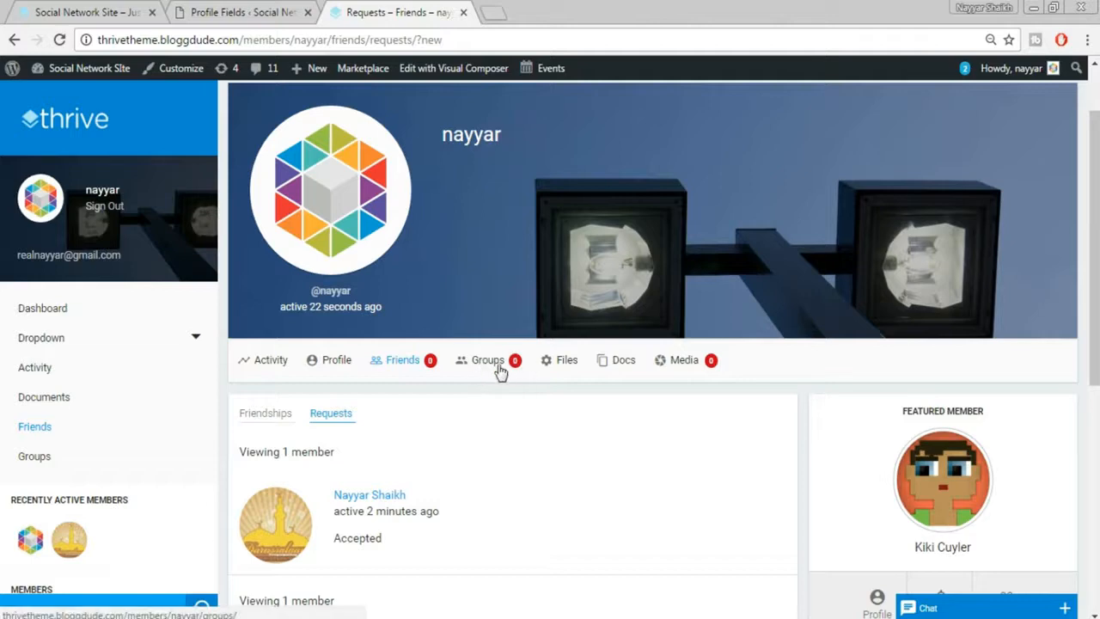
scroll(511, 371, down, 1)
scroll(510, 374, up, 1)
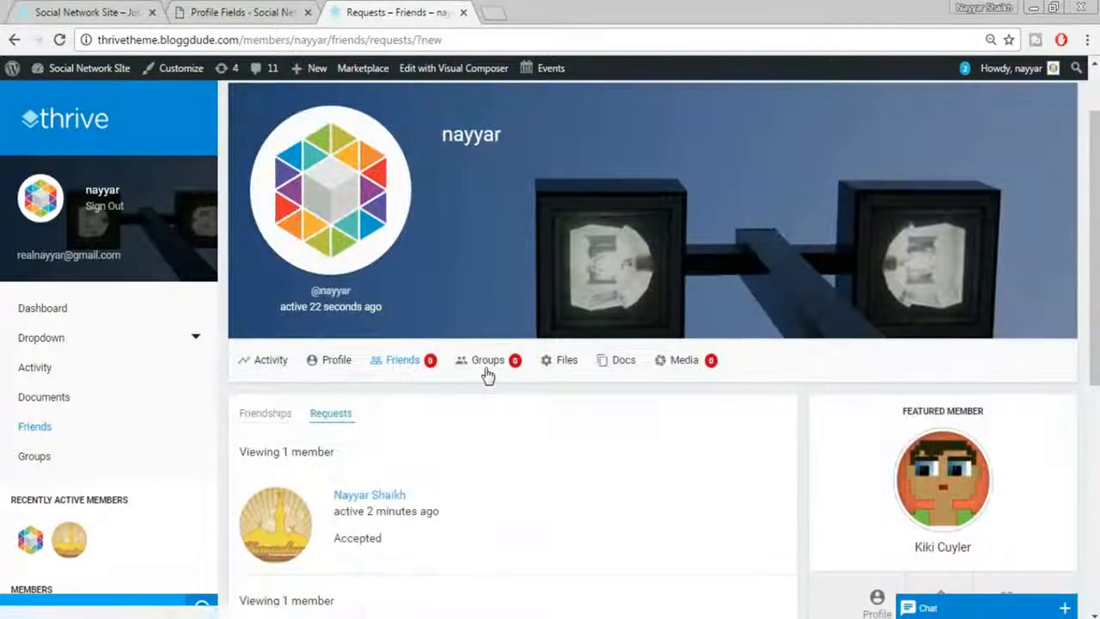
click(487, 375)
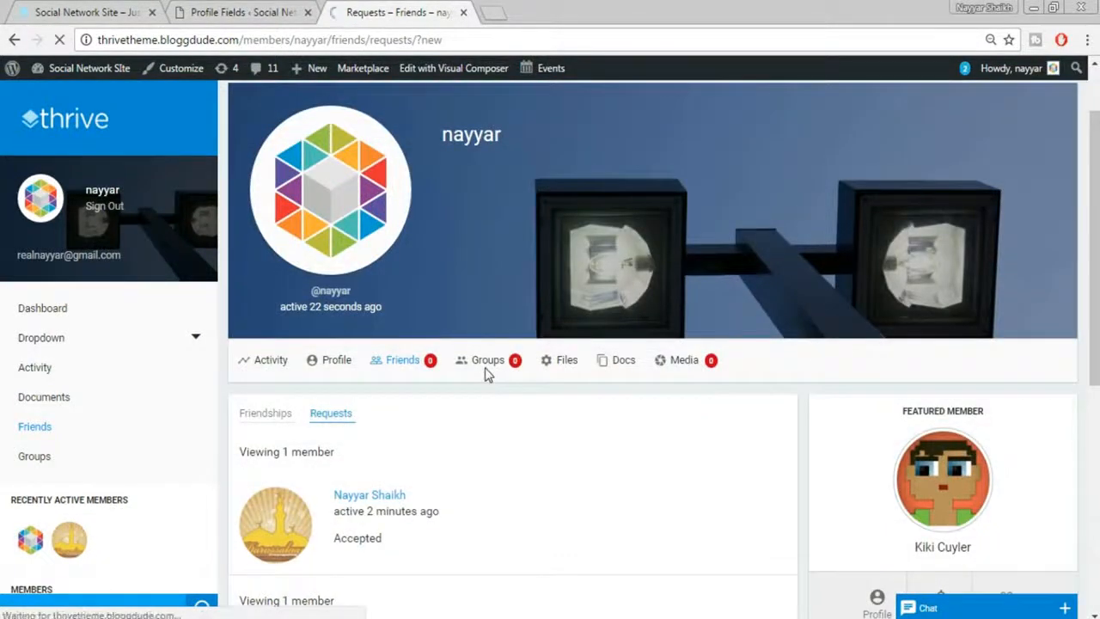
scroll(468, 391, down, 2)
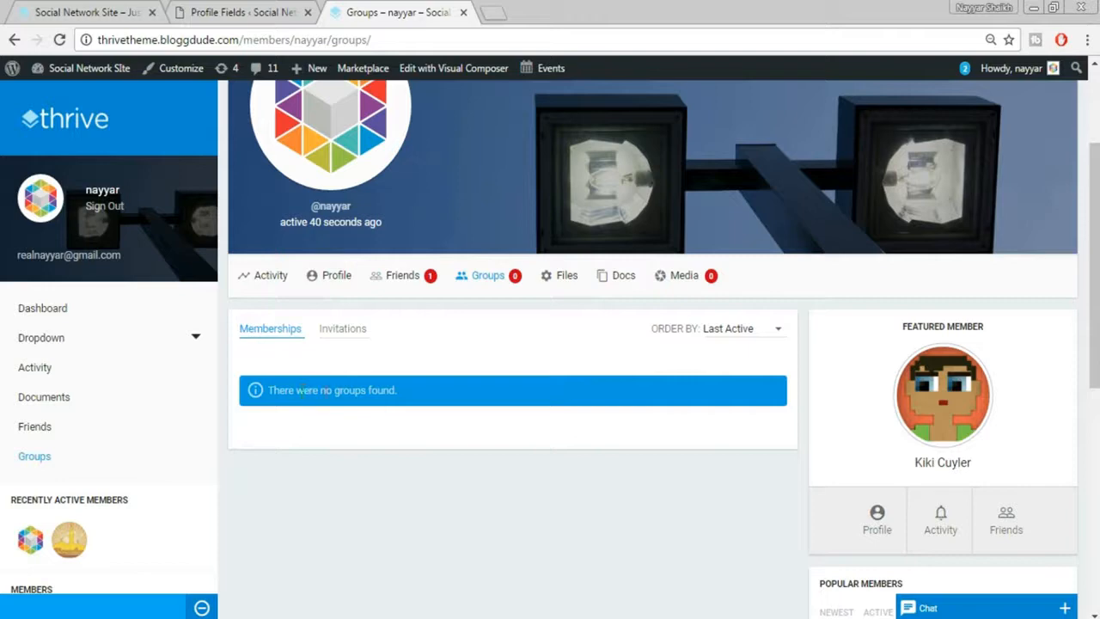
scroll(395, 402, up, 1)
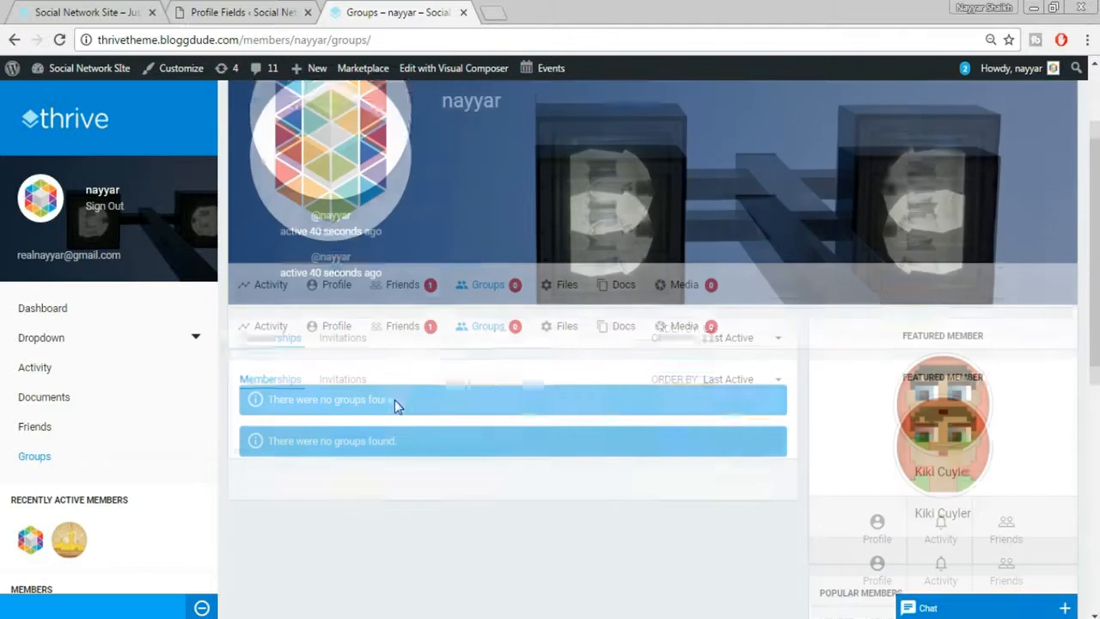
Return to the WordPress admin, open the Menus screen under Appearance and look over the Header menu's structure
click(244, 12)
scroll(431, 324, up, 4)
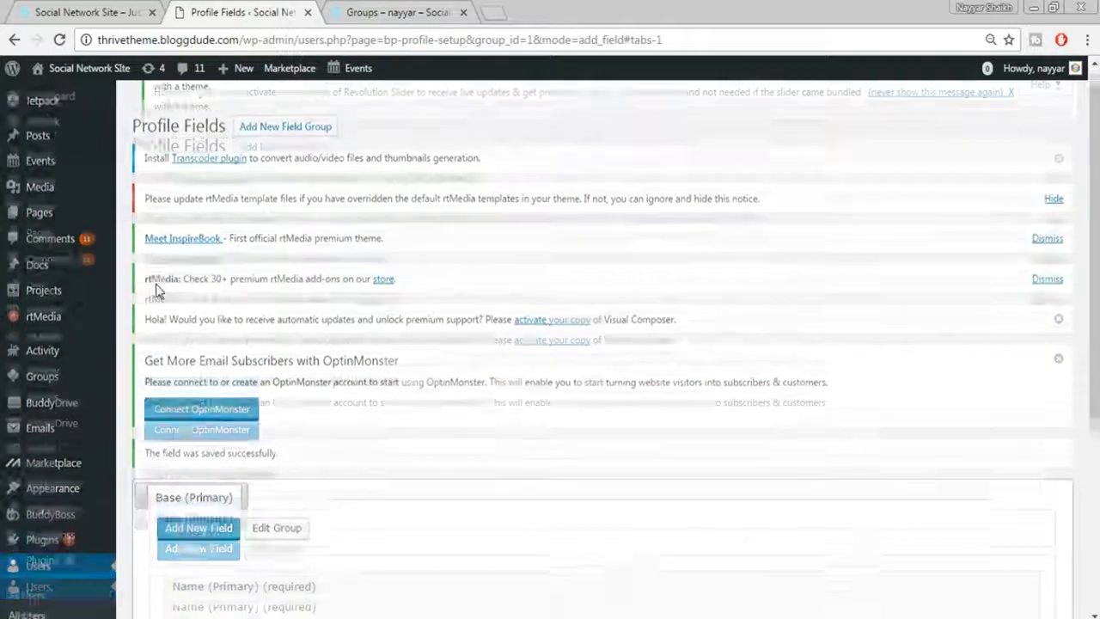
scroll(154, 292, down, 4)
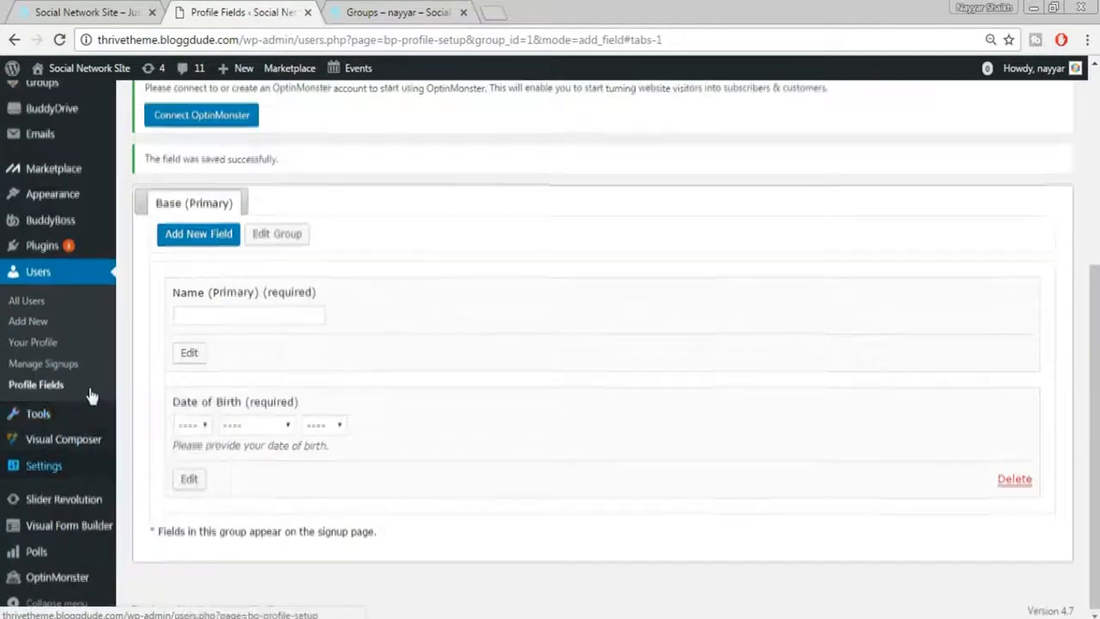
scroll(89, 395, up, 1)
mouse_move(67, 281)
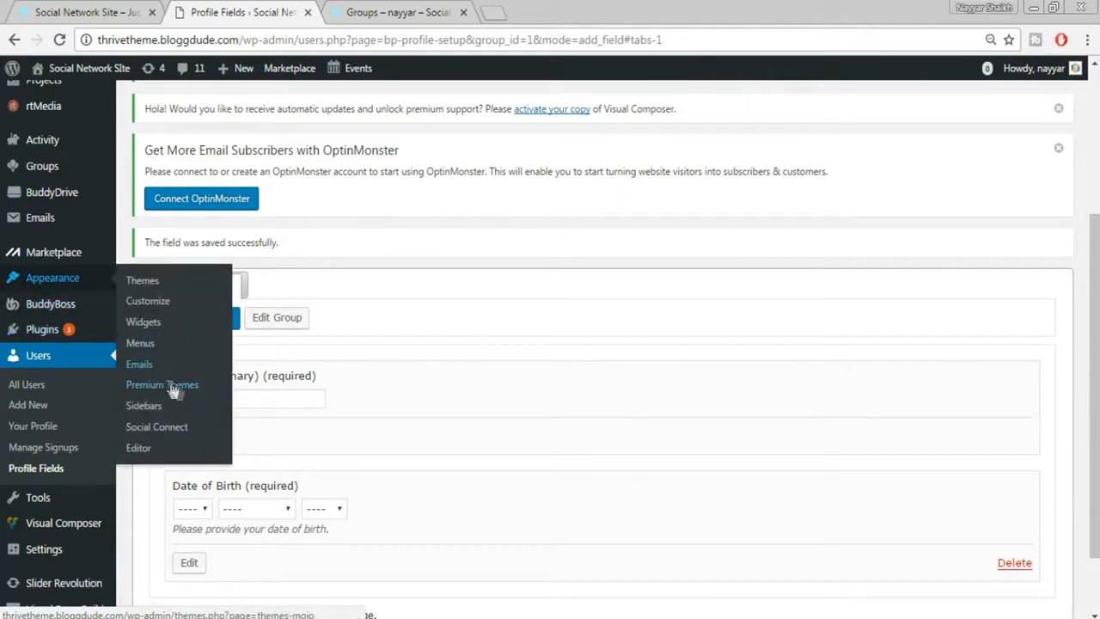
click(152, 347)
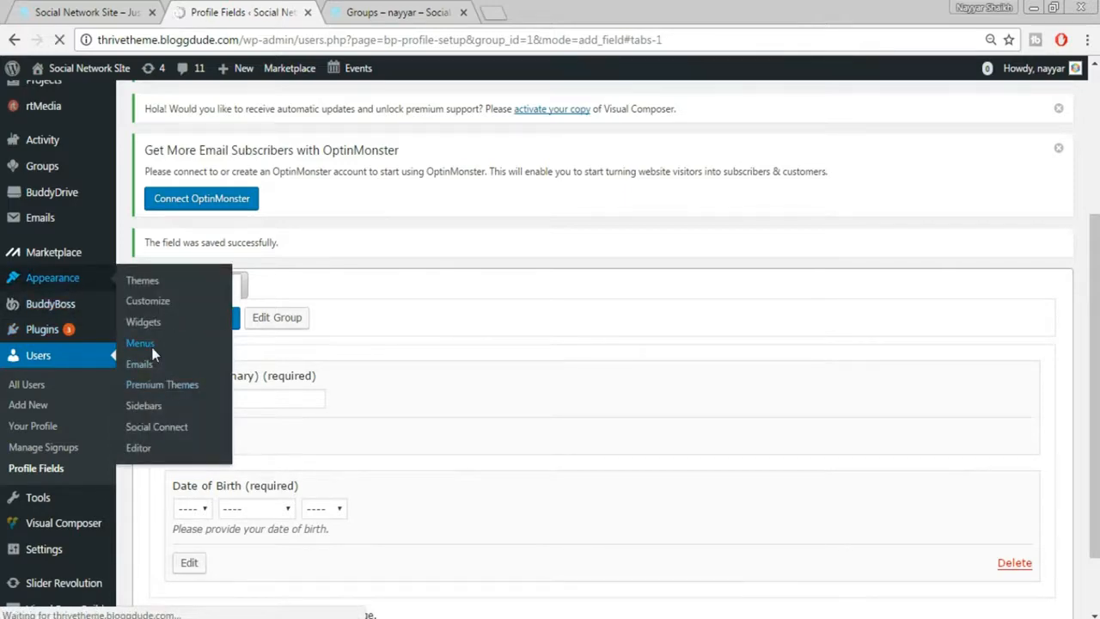
scroll(707, 362, down, 10)
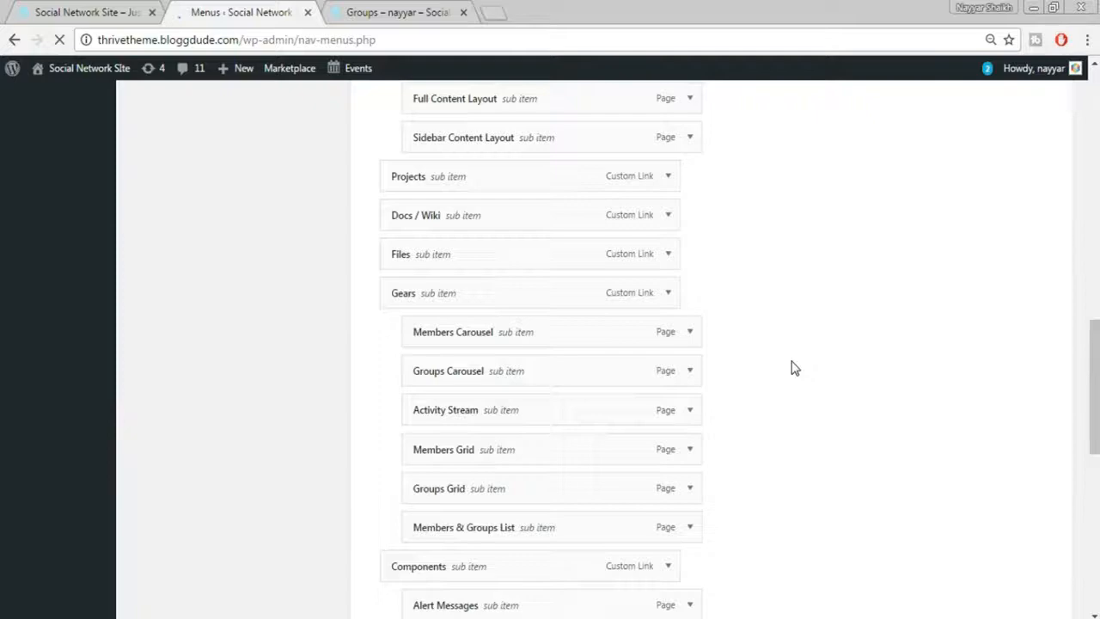
scroll(545, 387, down, 3)
scroll(535, 329, up, 10)
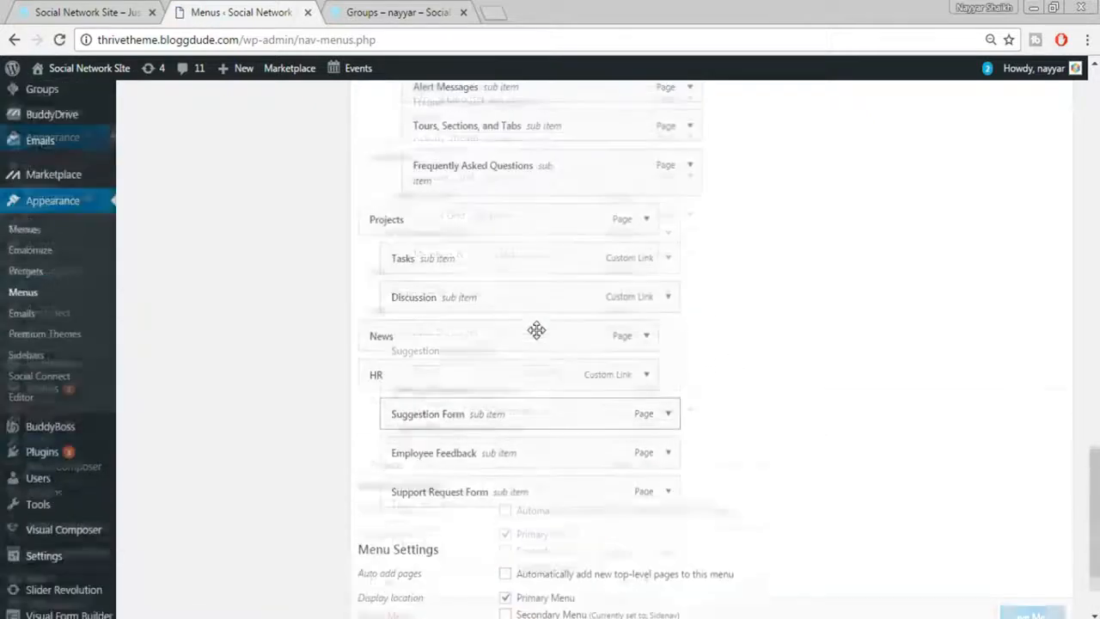
scroll(556, 353, down, 3)
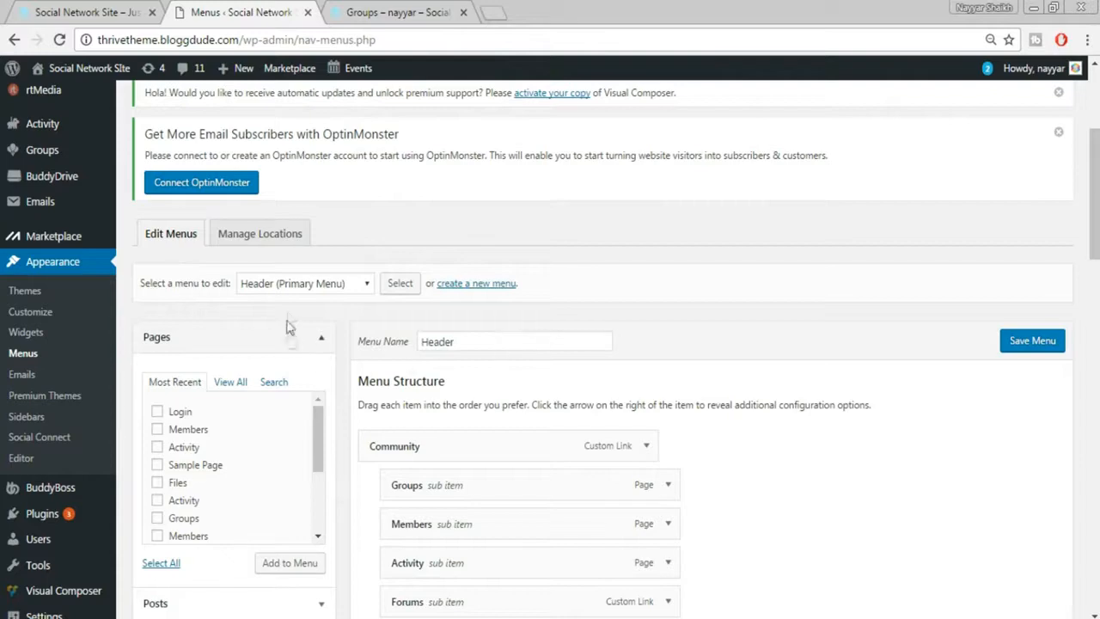
Create a new navigation menu named "Main"
click(489, 295)
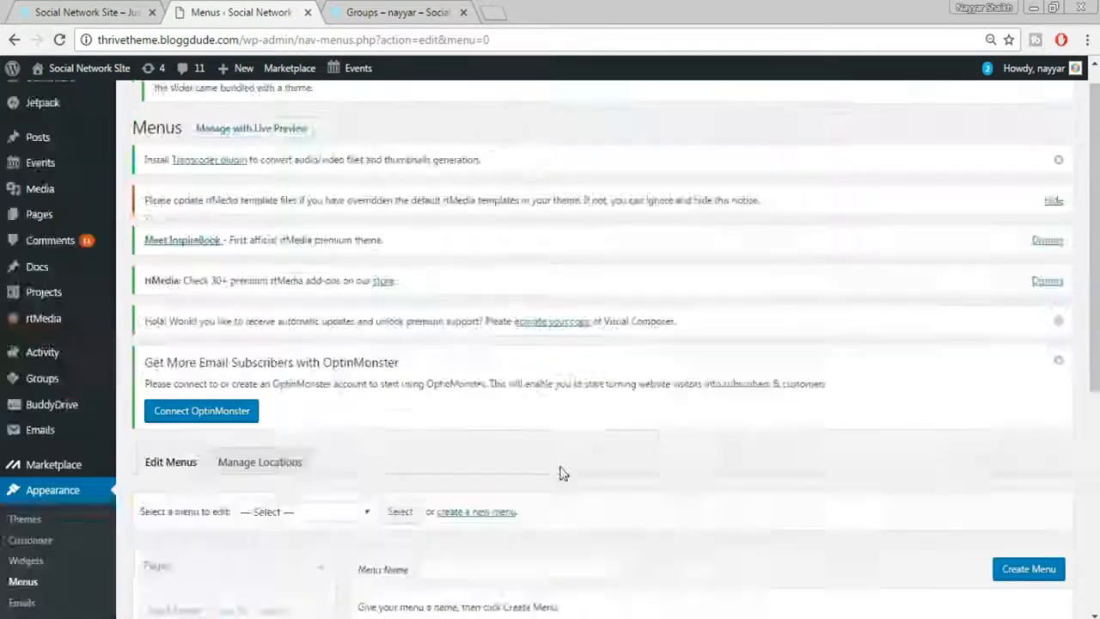
scroll(447, 362, down, 3)
click(477, 335)
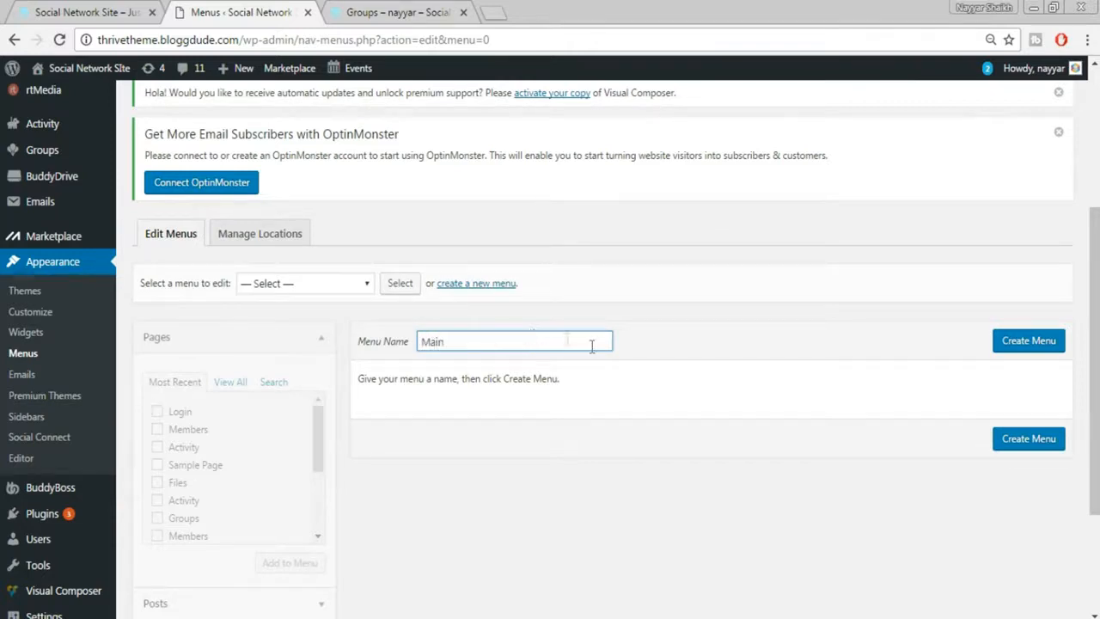
click(1030, 341)
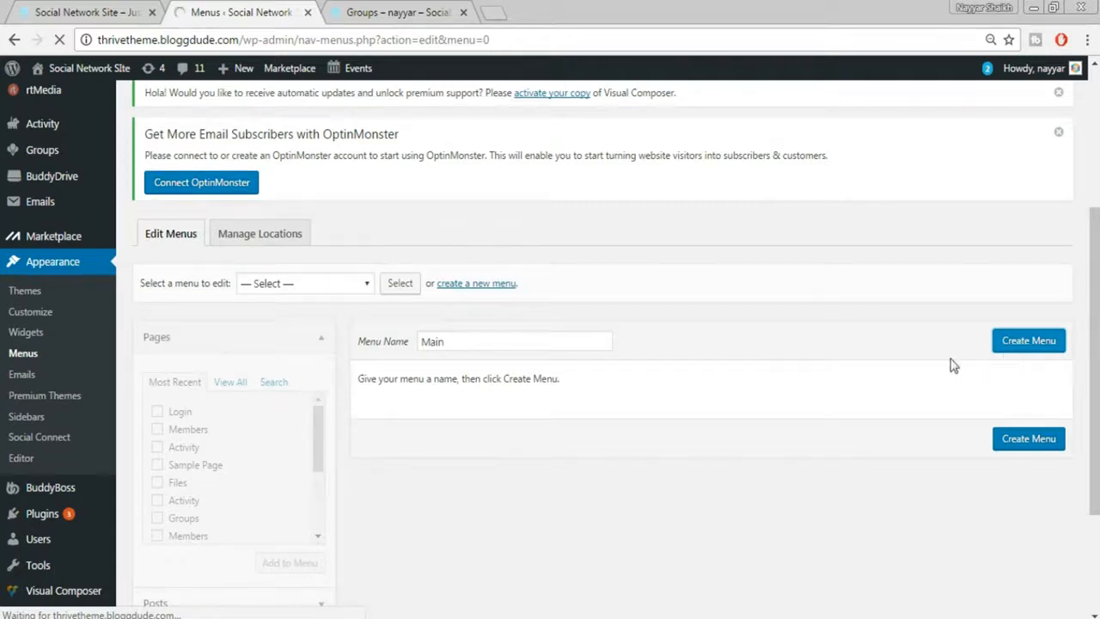
Add the Members, Activity and Groups pages to the Main menu
click(164, 383)
scroll(229, 434, down, 1)
scroll(237, 442, up, 1)
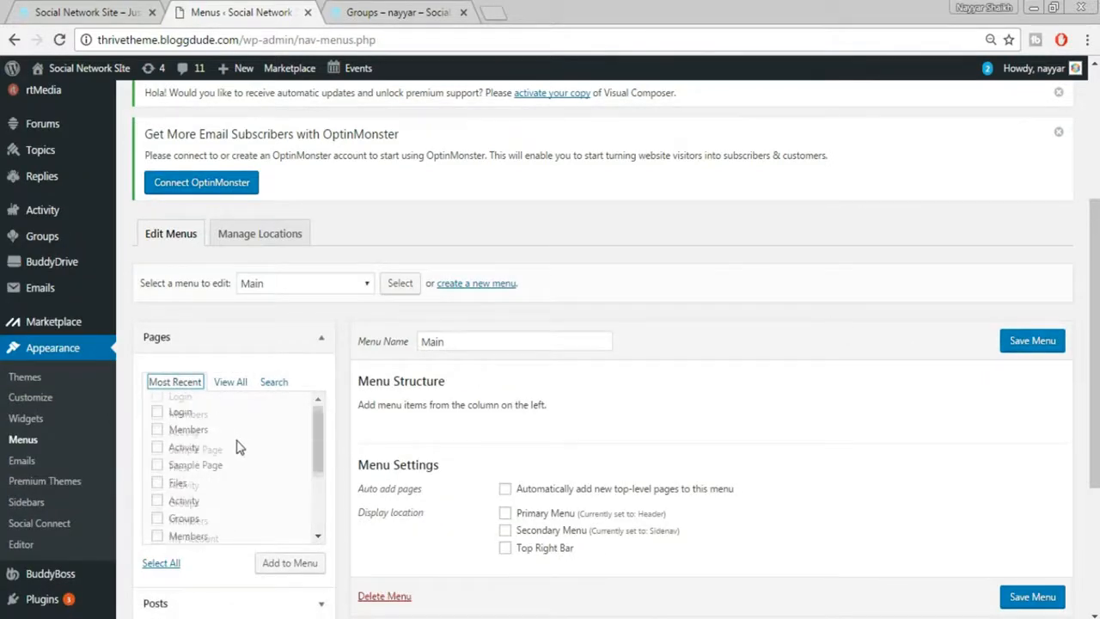
click(182, 431)
click(182, 447)
scroll(206, 485, down, 1)
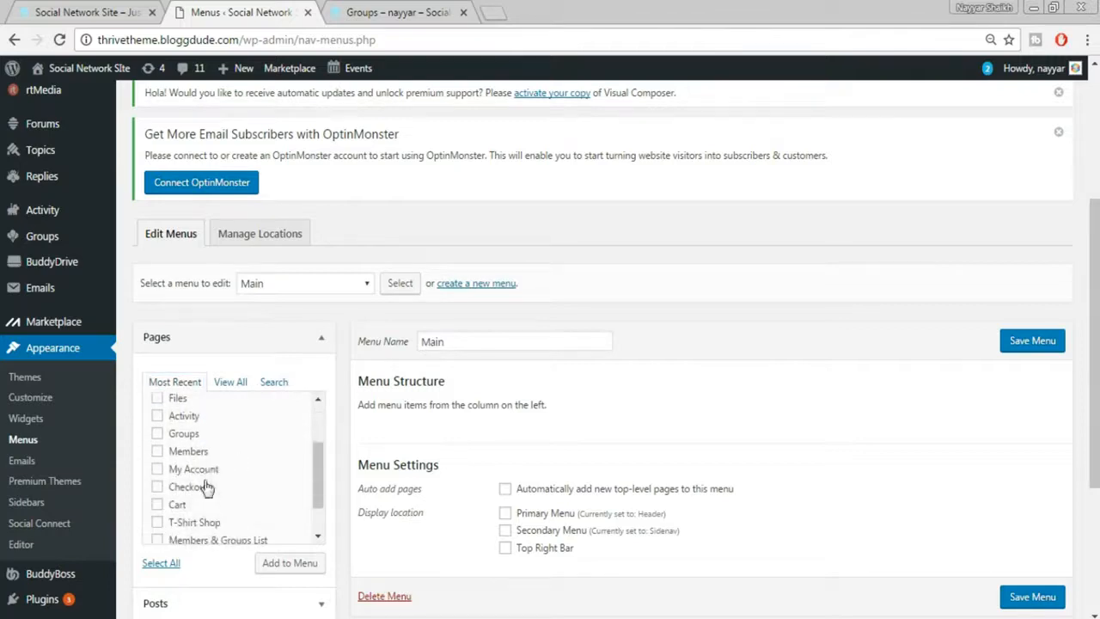
click(185, 434)
drag(317, 481, 324, 512)
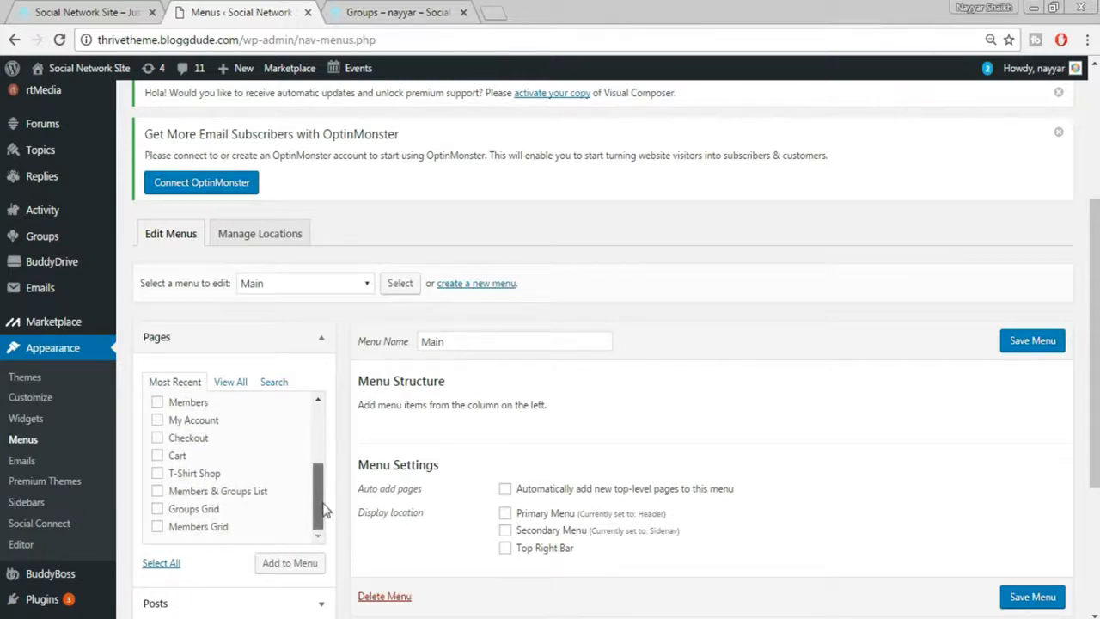
click(289, 566)
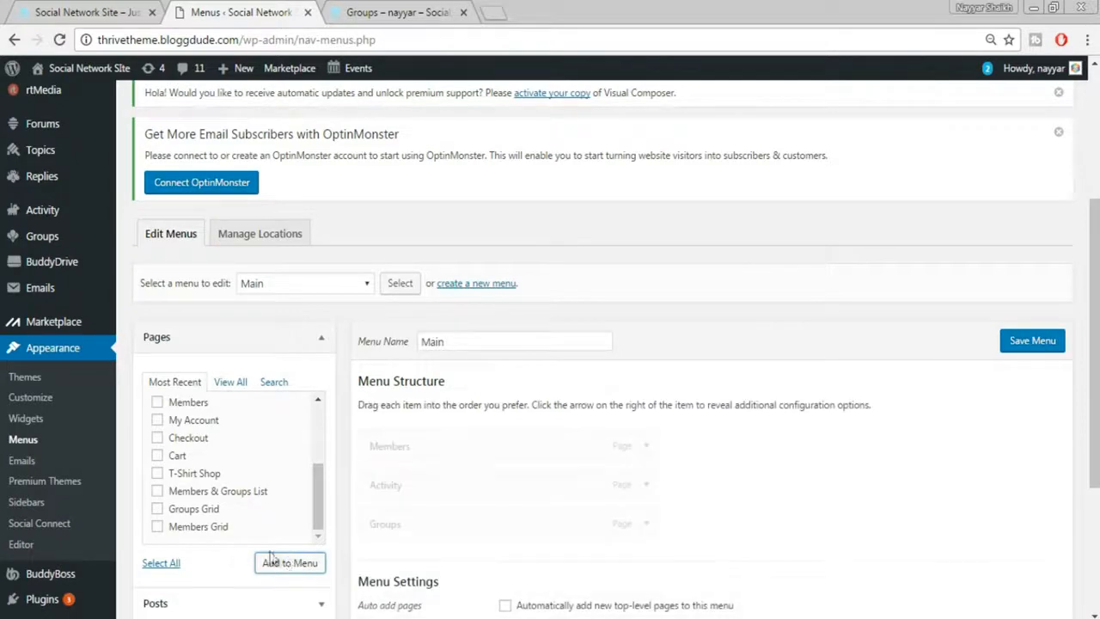
Reorder the Main menu items, placing Activity first and moving Groups above Members
scroll(709, 505, down, 1)
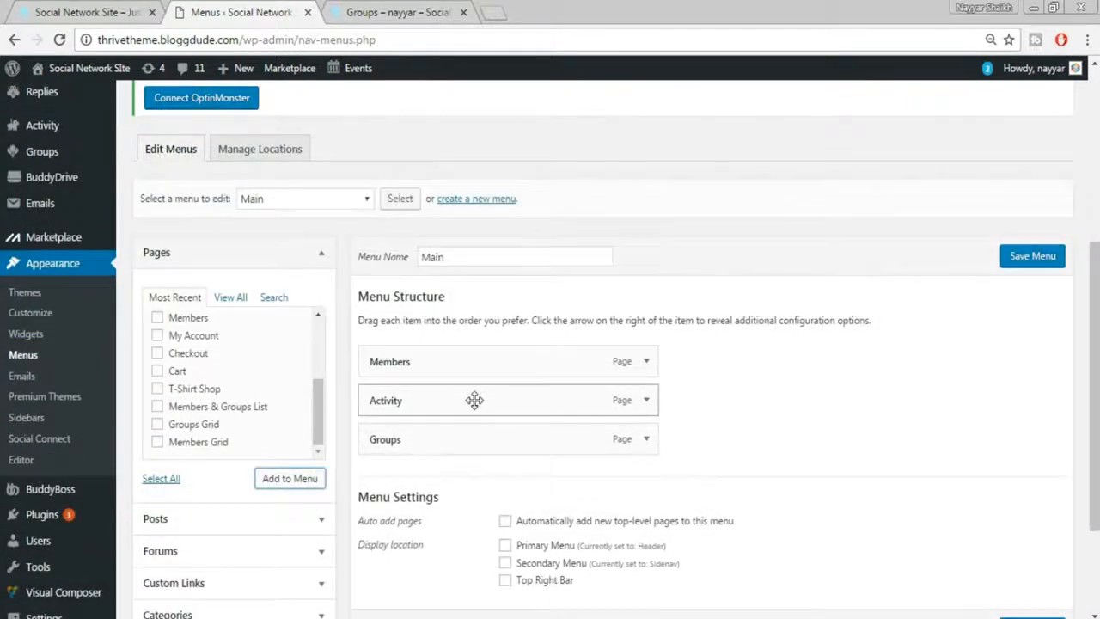
drag(449, 399, 447, 323)
scroll(465, 425, down, 1)
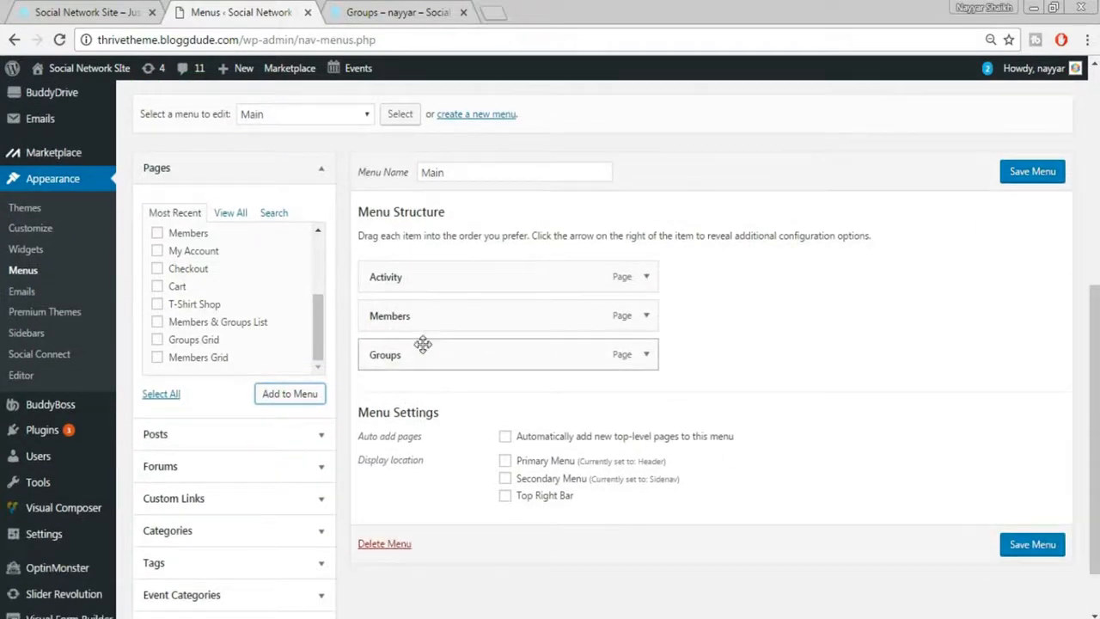
drag(450, 351, 473, 307)
drag(428, 382, 719, 336)
click(718, 330)
Copy the link address of the Create Group item under Groups on the demo5.bloggdude.com site and leave that page
click(129, 10)
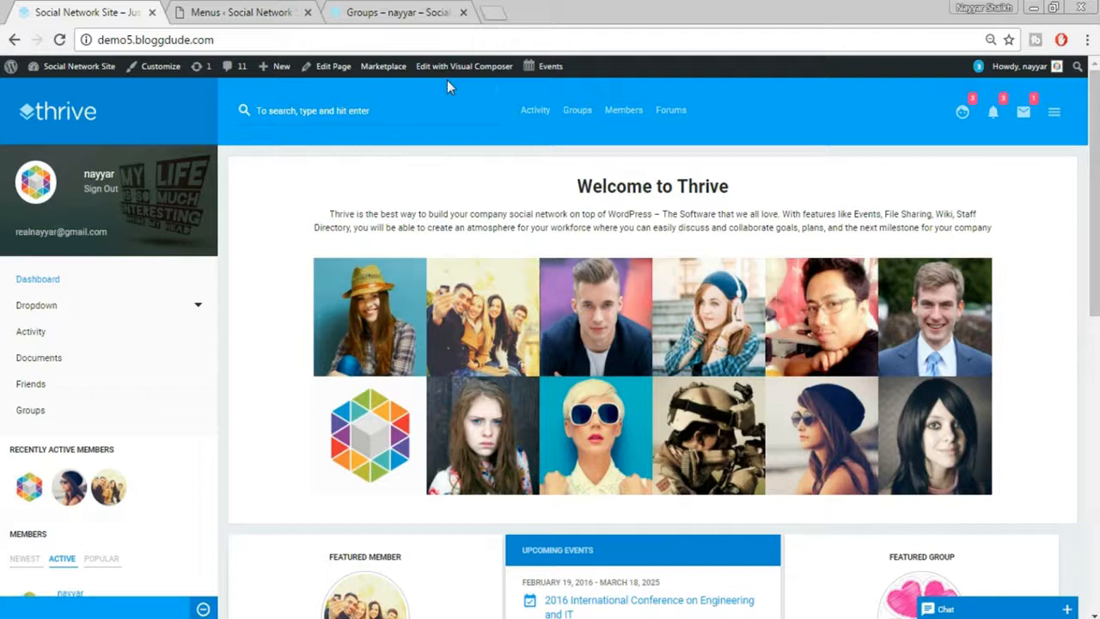
mouse_move(585, 125)
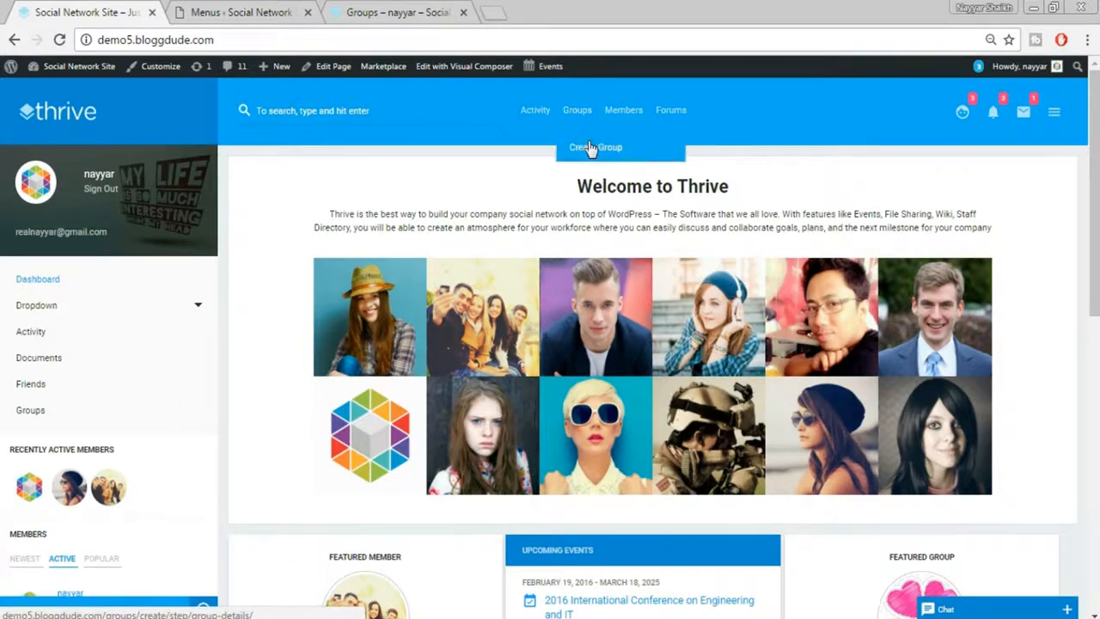
right_click(585, 150)
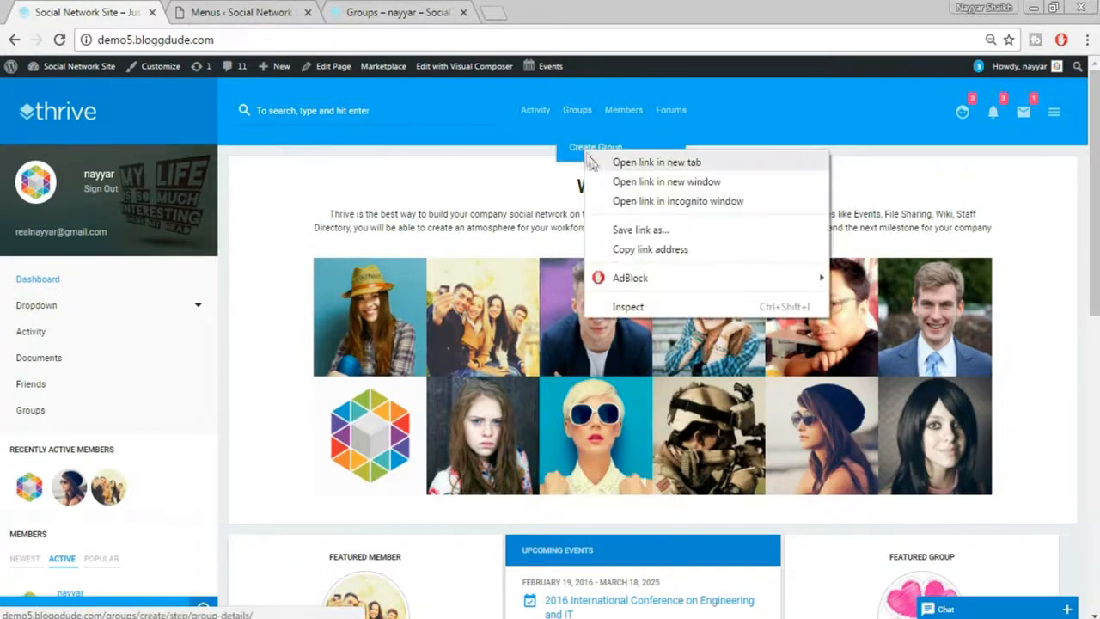
click(650, 249)
click(344, 12)
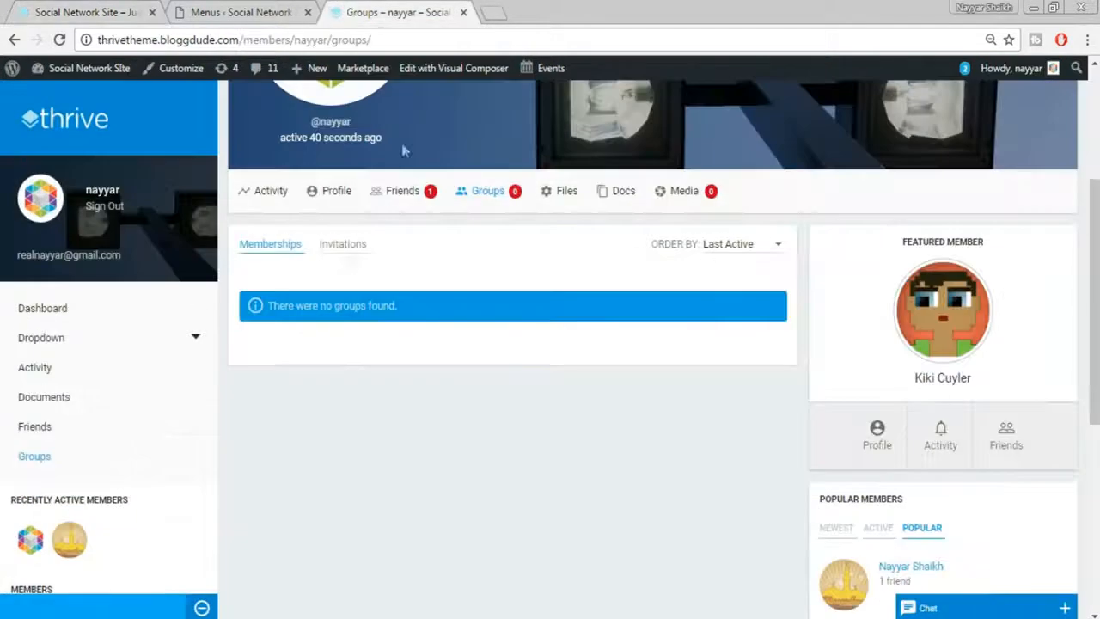
click(243, 10)
scroll(424, 255, down, 2)
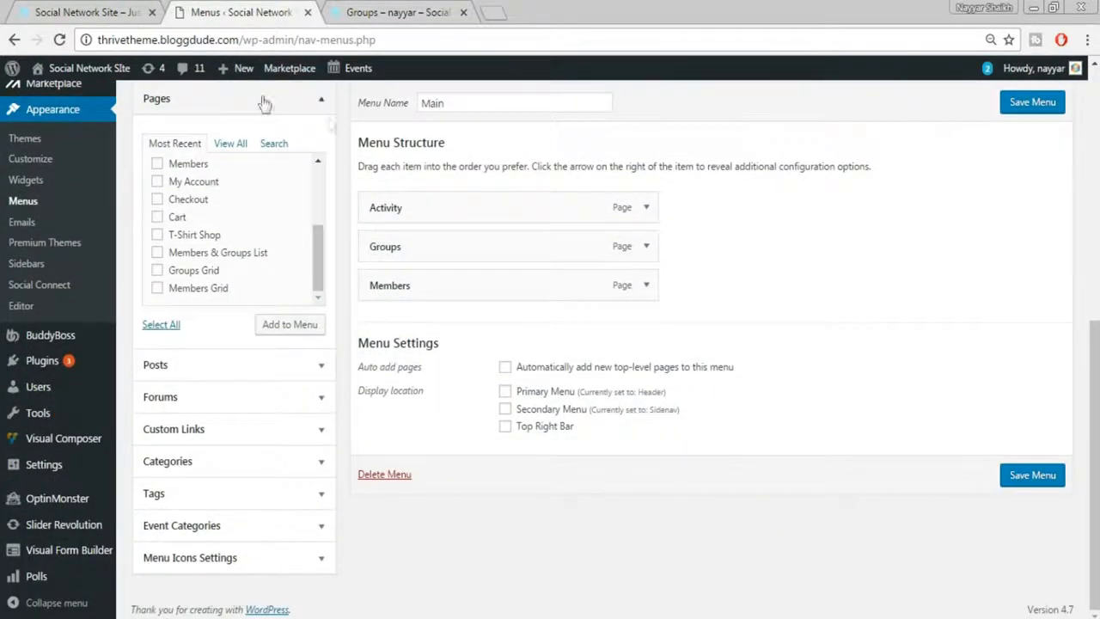
click(263, 435)
click(219, 245)
key(ctrl+v)
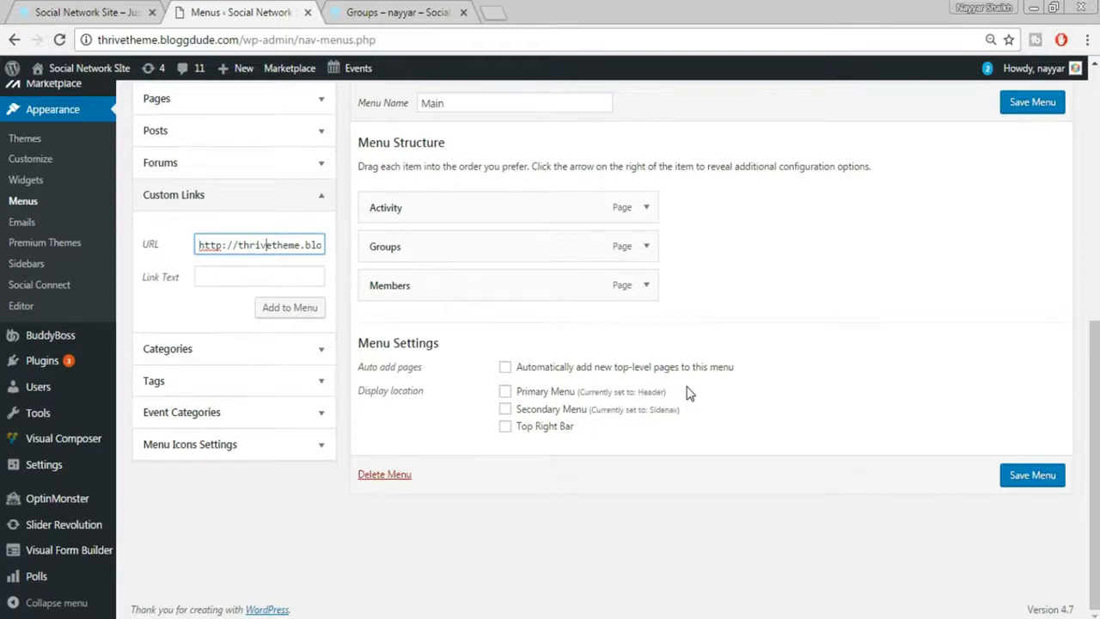
key(Right)
key(Right)
key(Right)
key(Right)
key(Right)
key(Right)
key(Right)
key(Right)
key(Right)
key(Right)
key(Right)
key(Right)
key(Right)
key(Right)
key(Right)
key(Right)
key(Right)
key(Right)
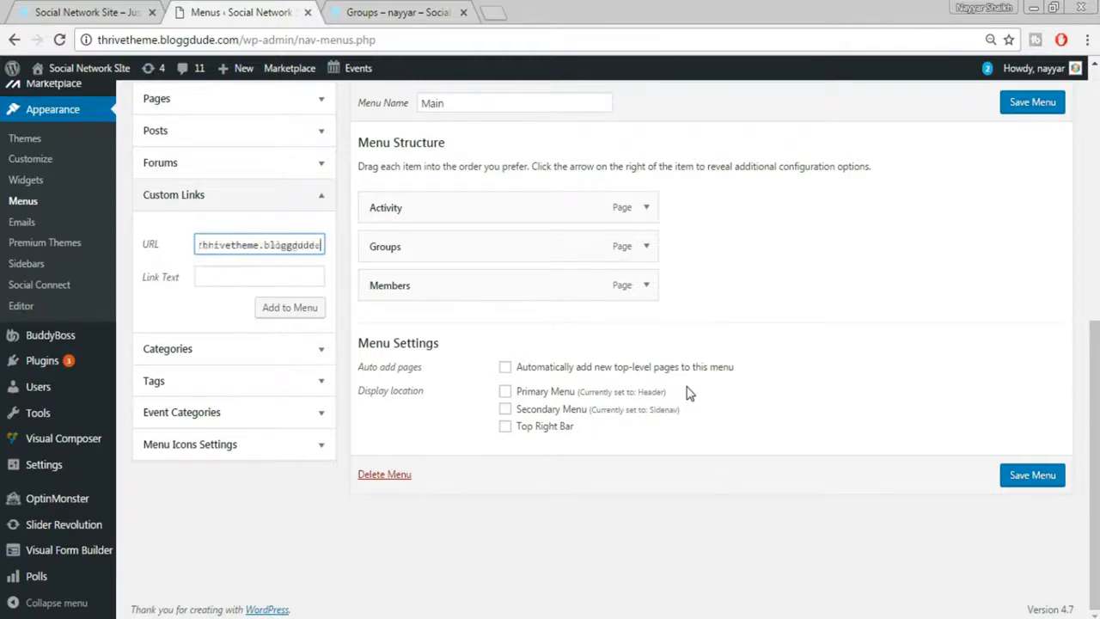
key(Right)
key(Right)
key(Right)
key(Right)
key(Right)
key(Right)
key(Right)
key(Right)
key(Right)
key(Right)
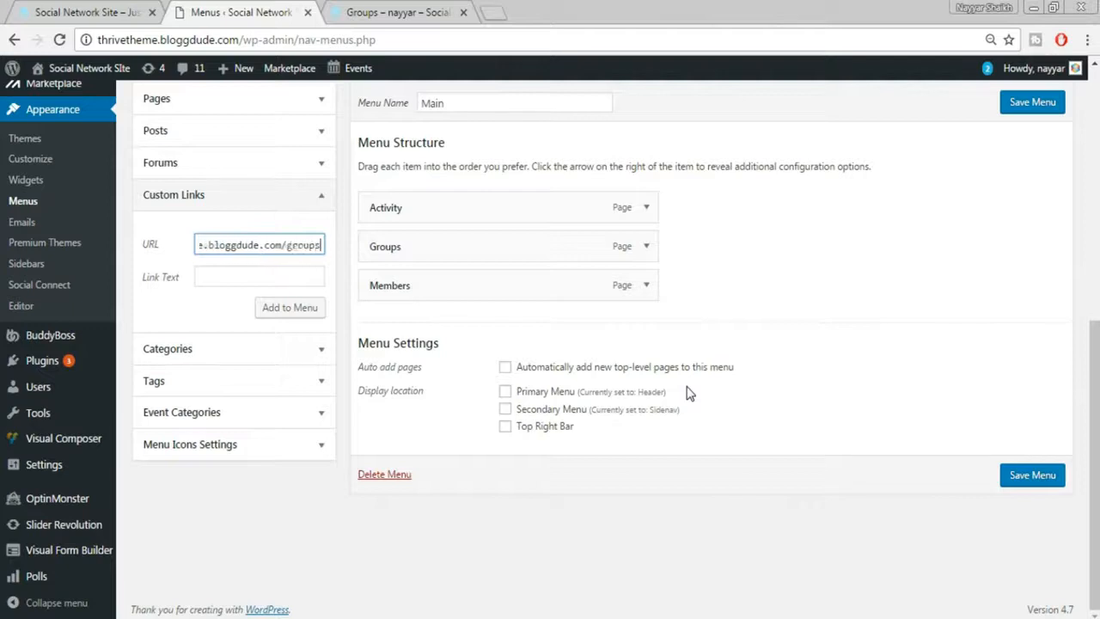
key(Right)
key(Right)
key(Right)
key(Right)
key(Right)
key(Right)
key(Right)
key(Right)
key(Right)
key(Right)
key(Right)
key(Right)
key(Right)
key(Right)
key(Right)
key(Right)
key(Right)
key(Right)
key(Right)
key(Right)
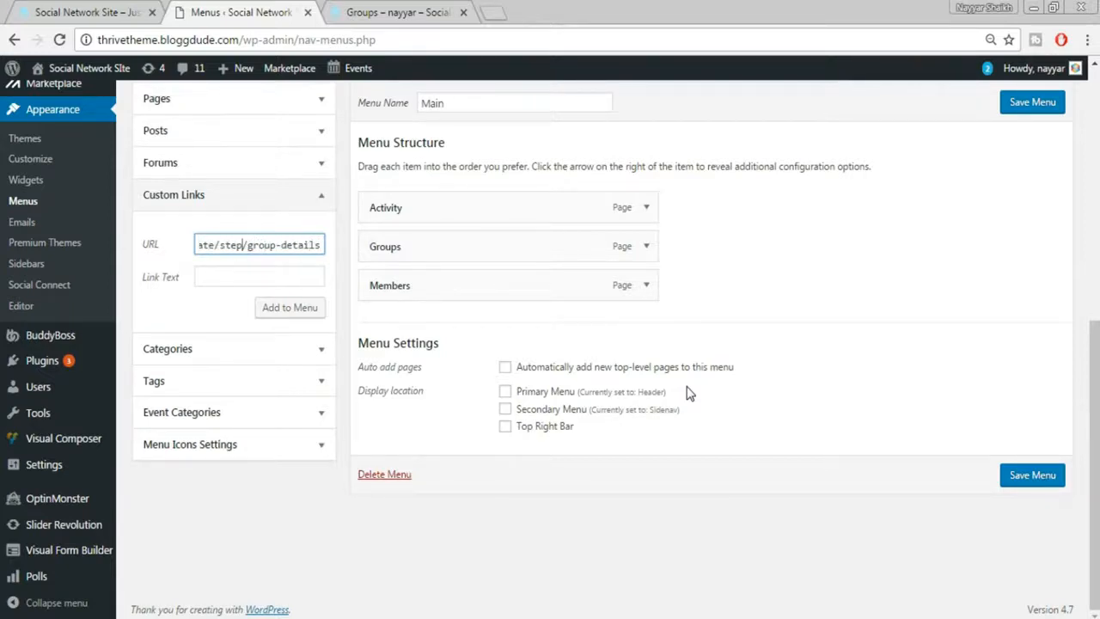
text(/)
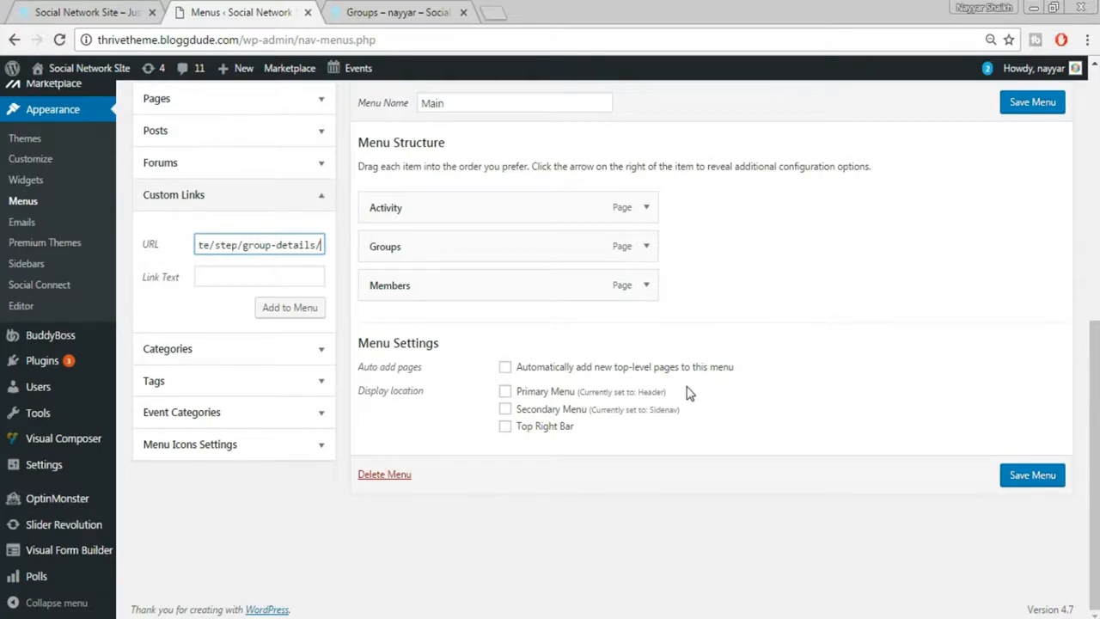
Add the custom link to the Main menu with the text "Create", nest it under Groups and save the menu
click(216, 282)
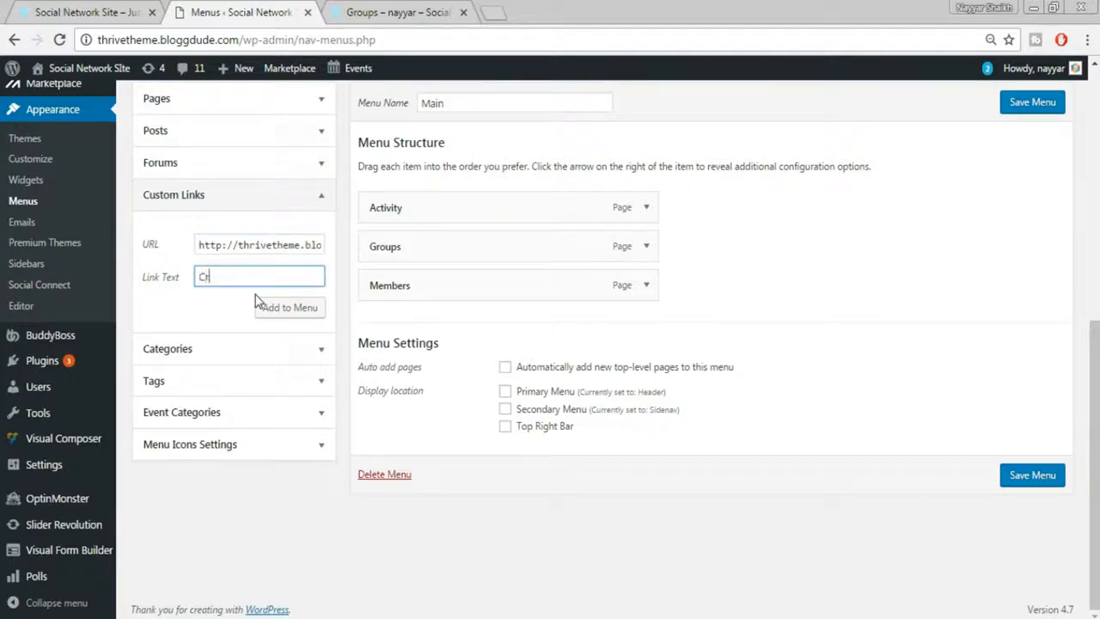
text(Create)
click(310, 314)
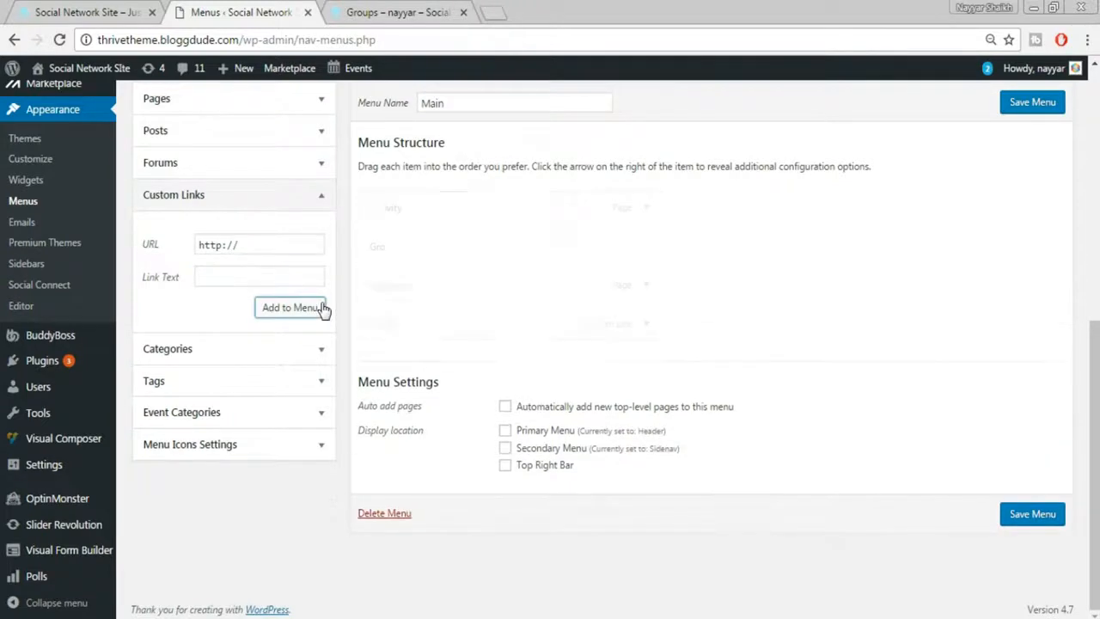
drag(392, 324, 411, 272)
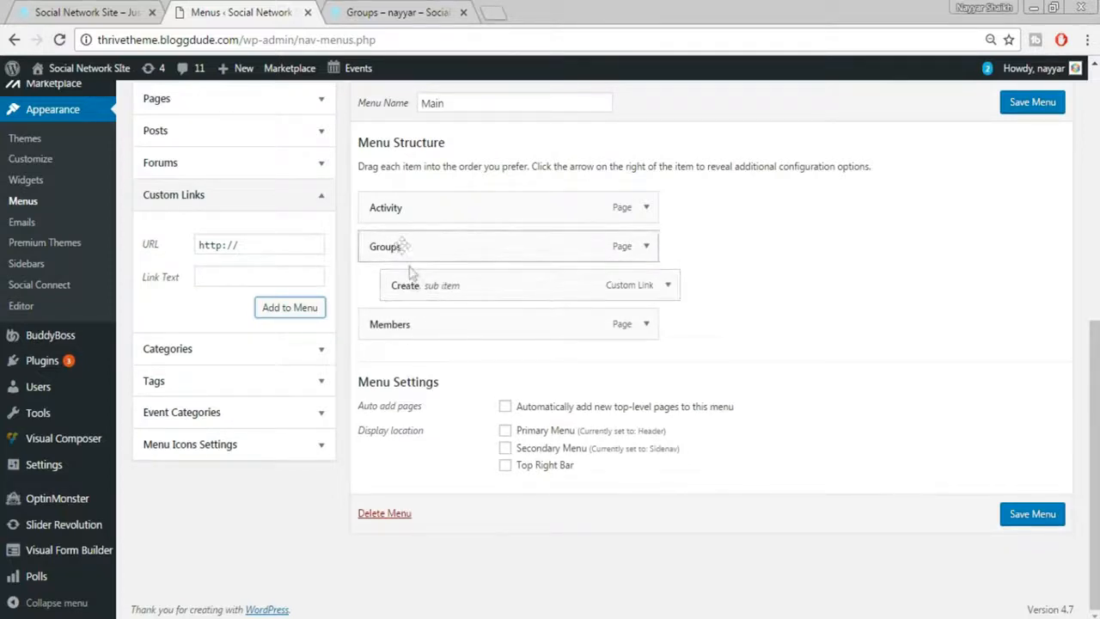
click(1021, 521)
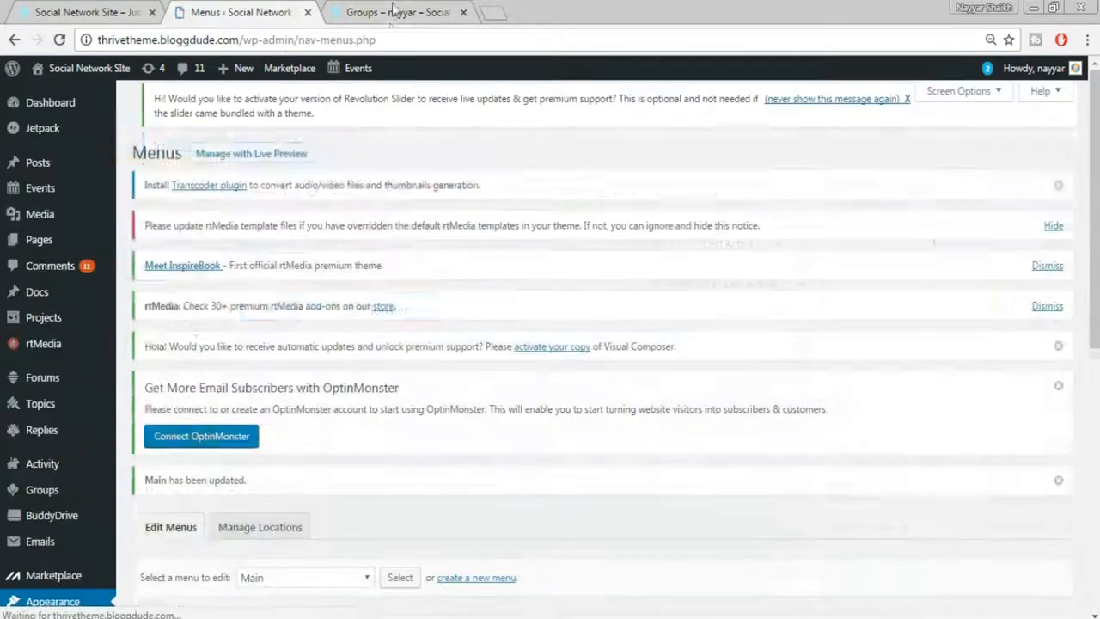
Reload the member's Groups page on the site to check the header navigation
click(396, 12)
scroll(535, 361, up, 3)
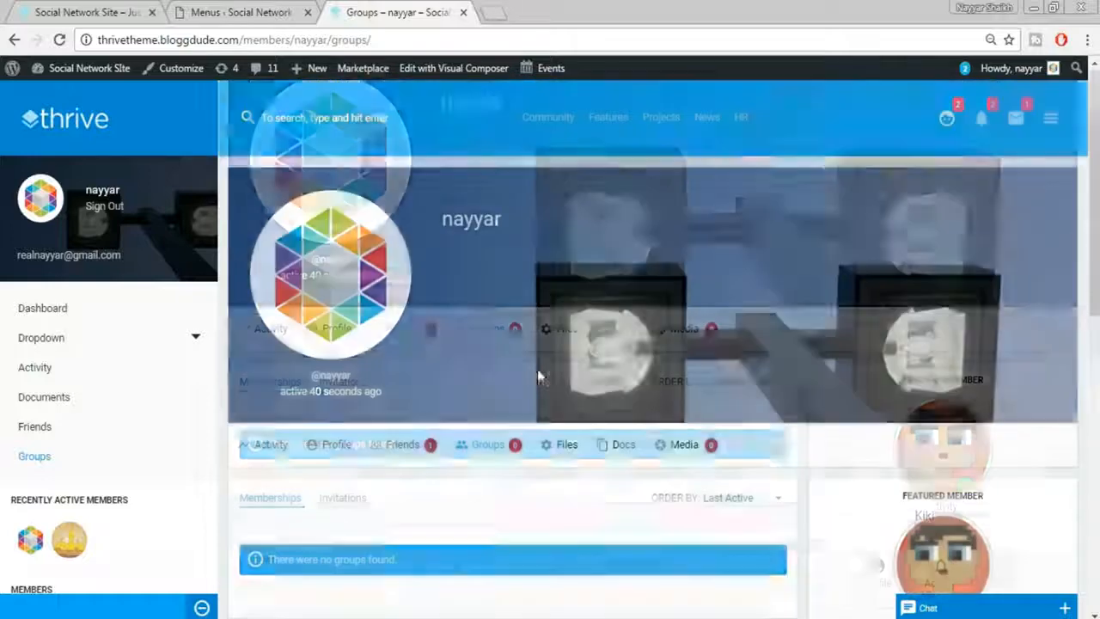
click(60, 40)
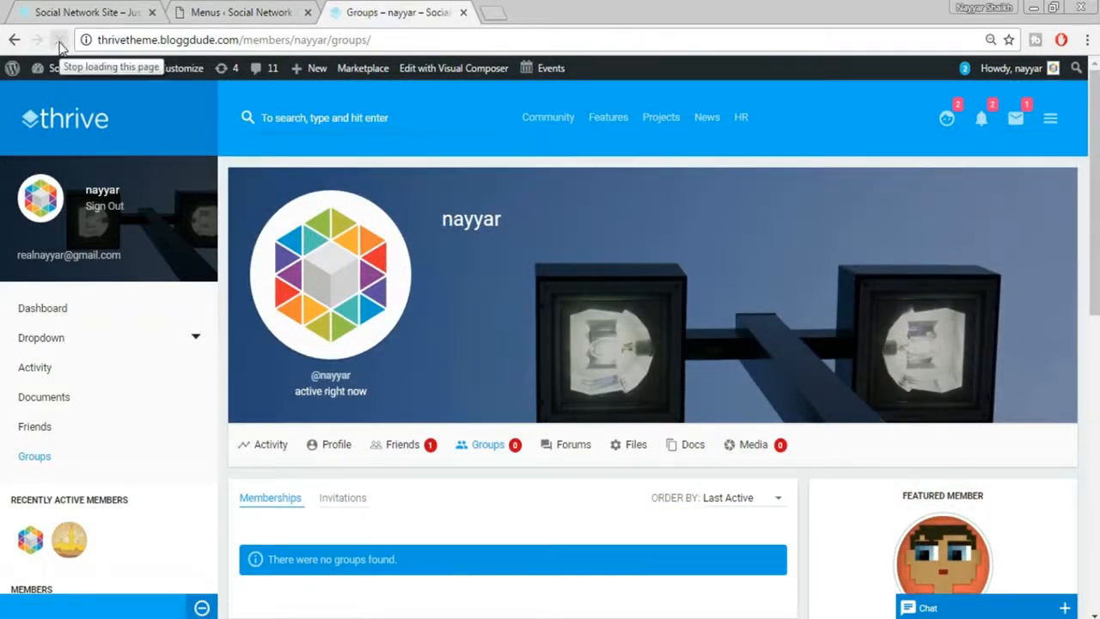
Assign the Main menu to the Primary Menu display location and save it
click(231, 10)
scroll(886, 258, down, 6)
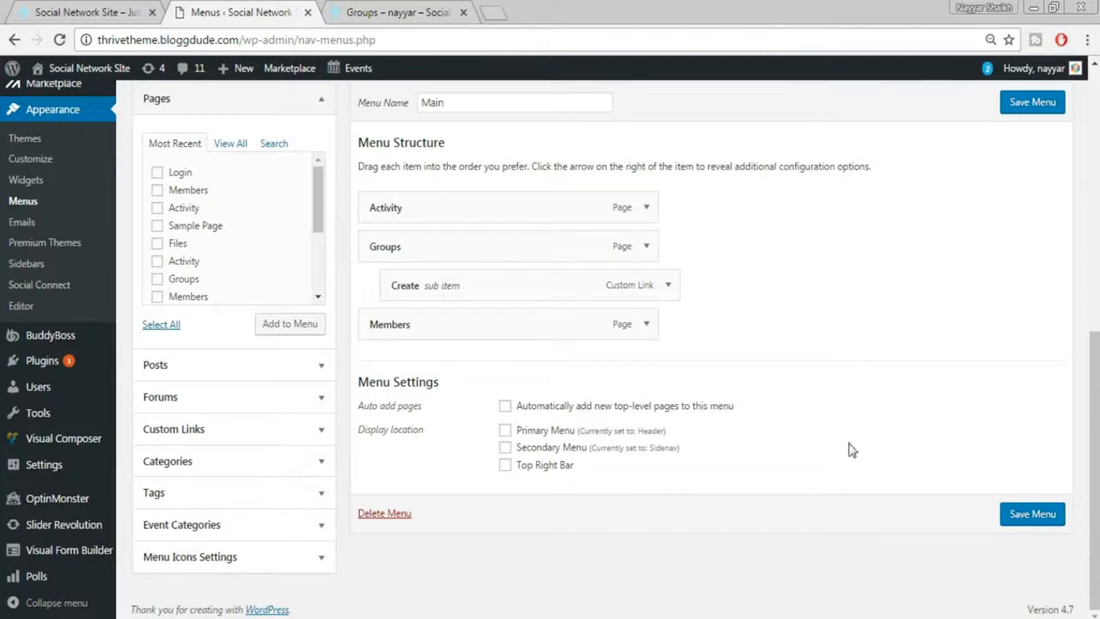
click(506, 434)
click(1027, 520)
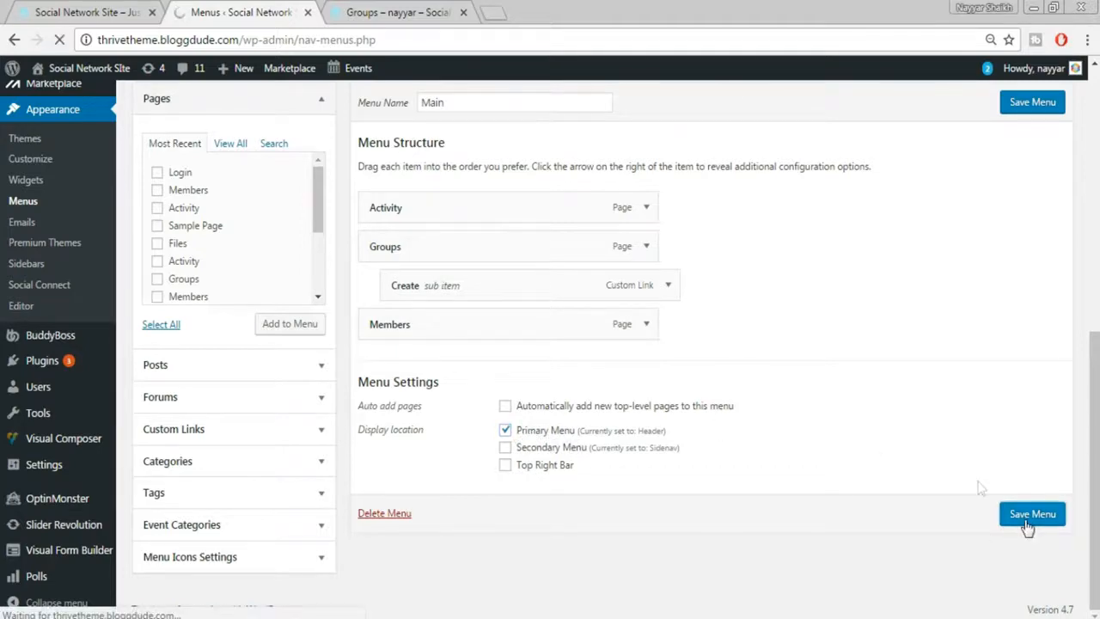
Reload the member's Groups page and open the Create item under Groups in the header navigation
click(372, 12)
click(387, 43)
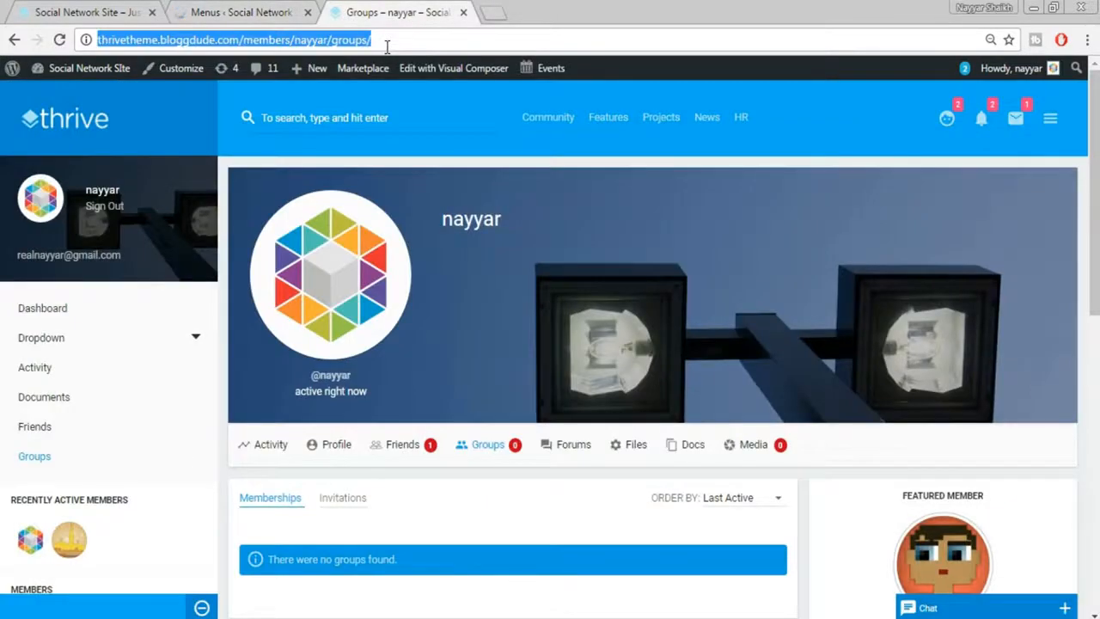
key(Return)
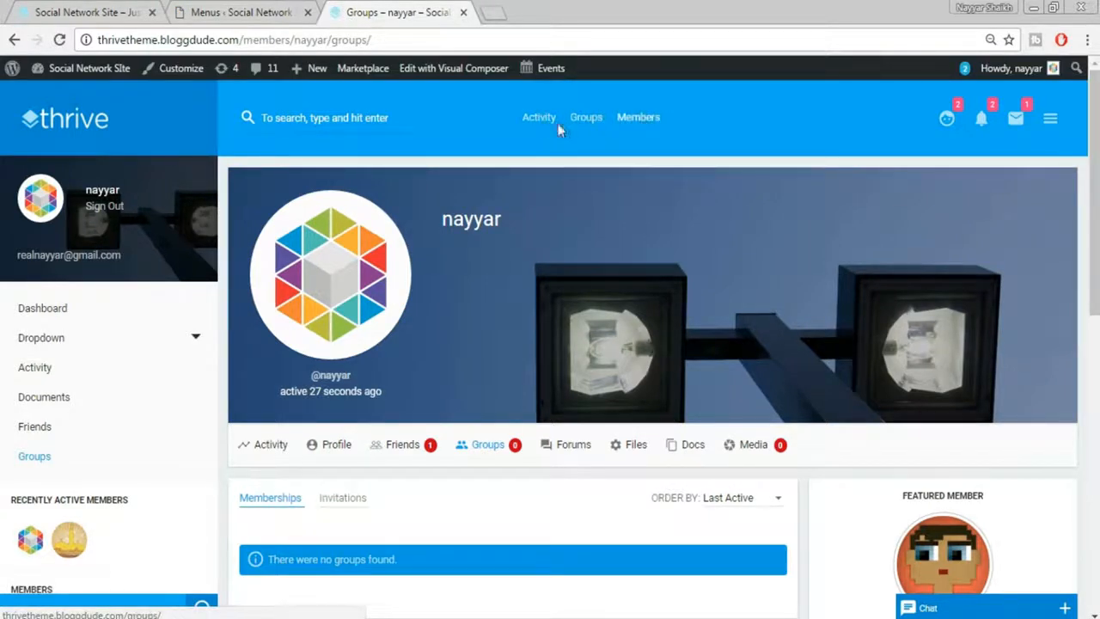
mouse_move(601, 125)
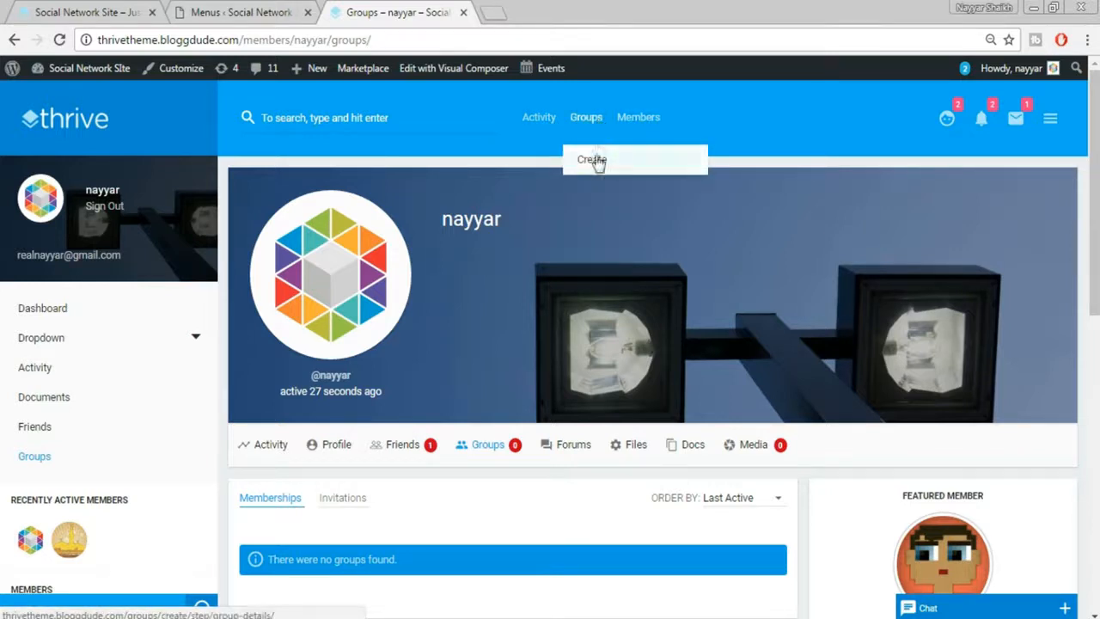
click(603, 165)
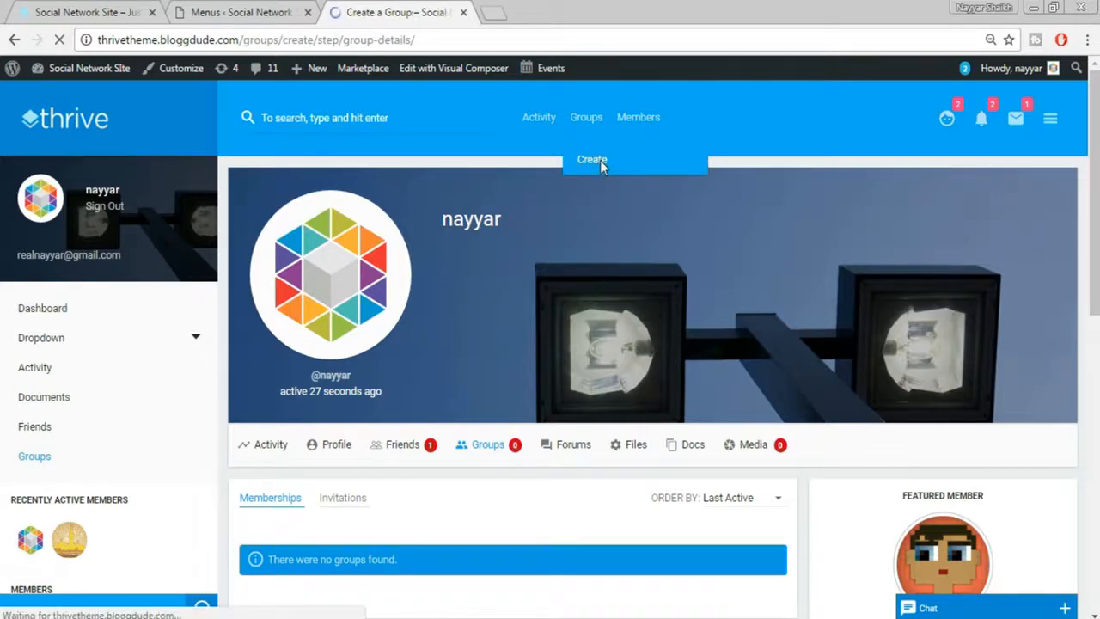
scroll(770, 327, down, 3)
scroll(771, 329, up, 3)
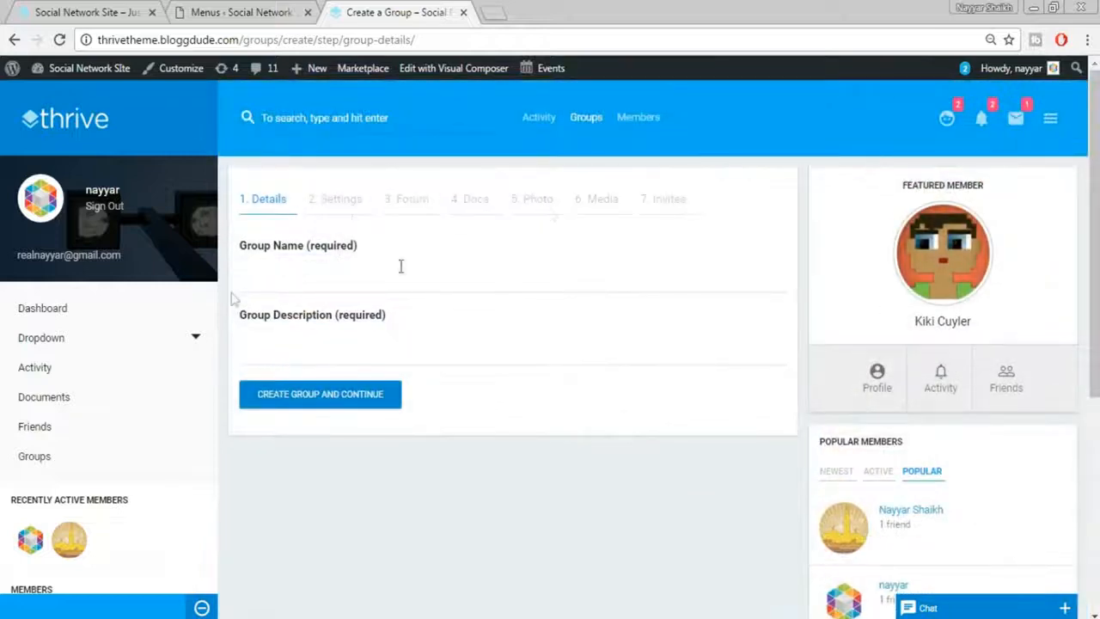
Create a group with the name "Name" and the description "description", continuing to its settings
click(303, 266)
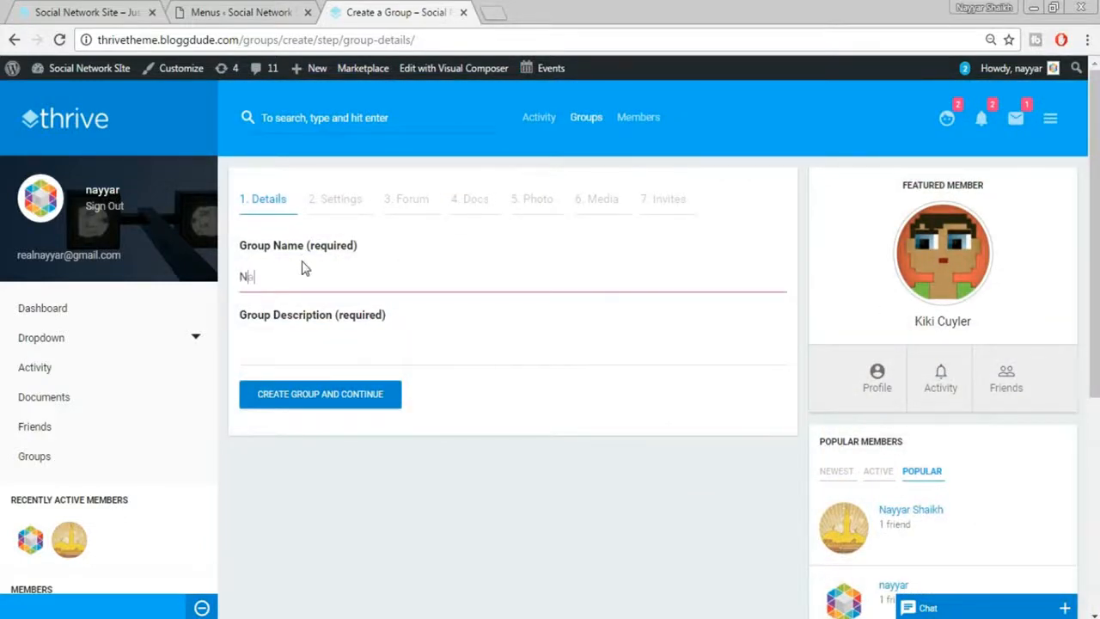
text(Name)
key(Tab)
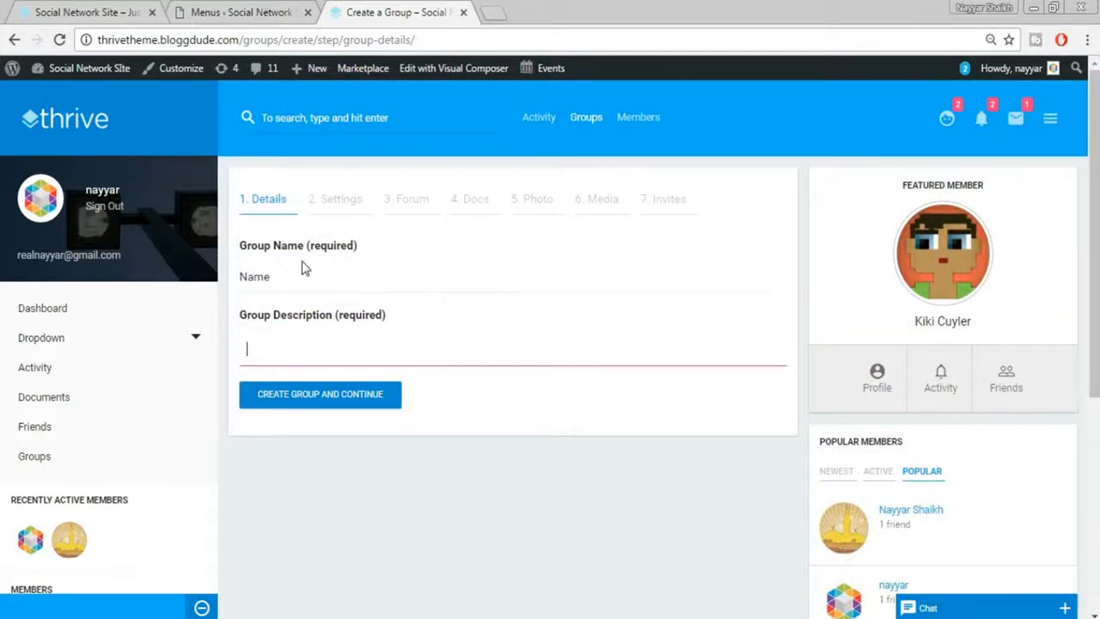
text(description)
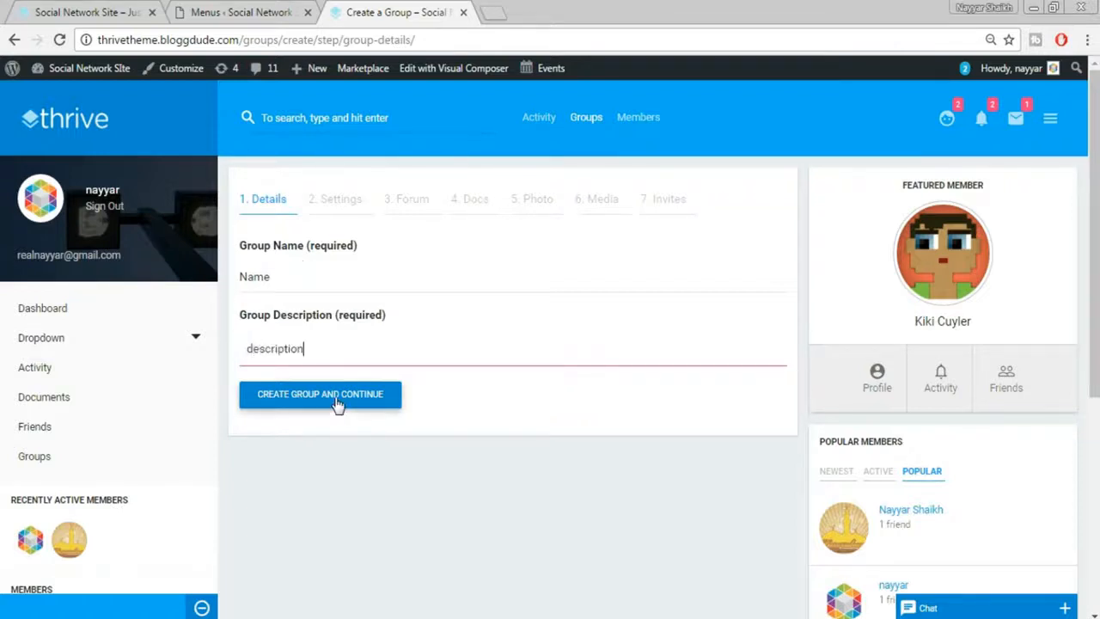
click(298, 405)
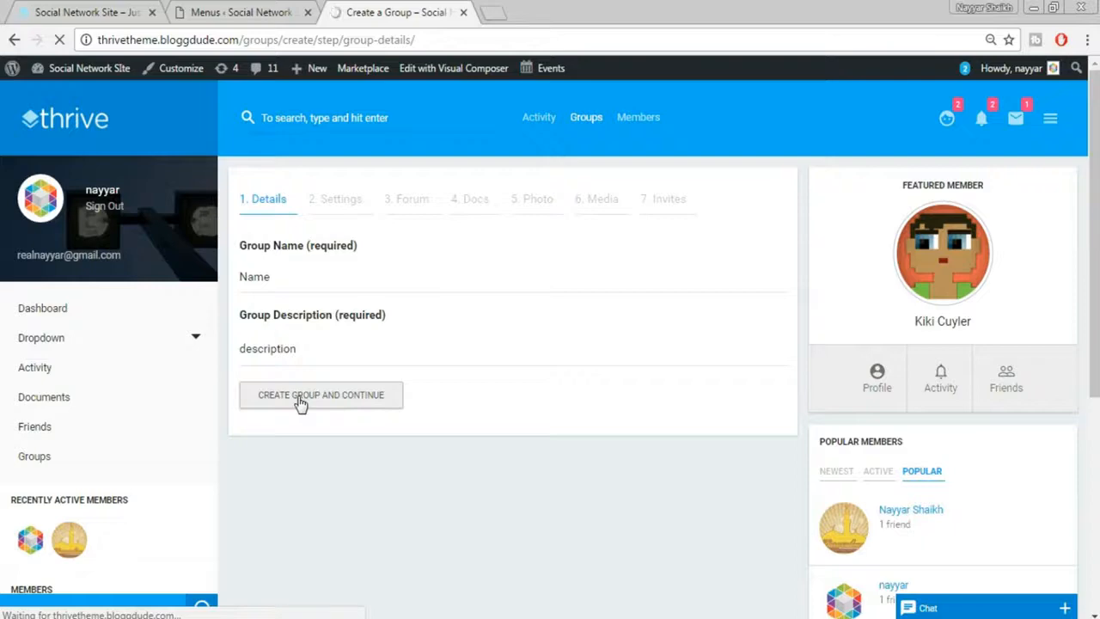
Review the privacy and invitation options, keep the group public with invitations by all group members, and continue to the forum settings
scroll(534, 352, down, 1)
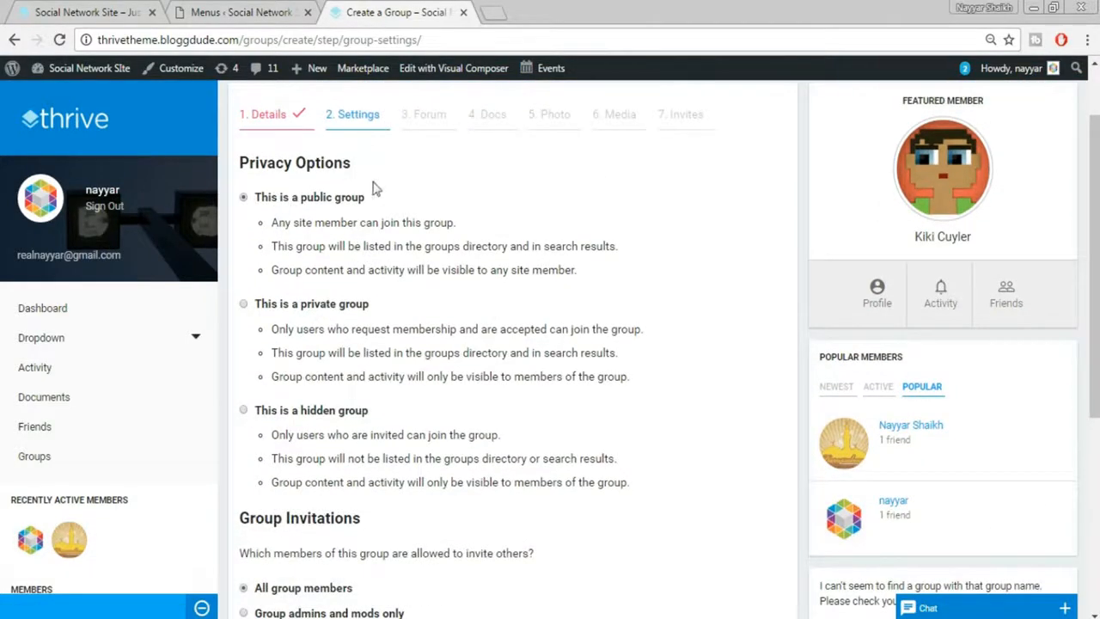
scroll(398, 189, down, 1)
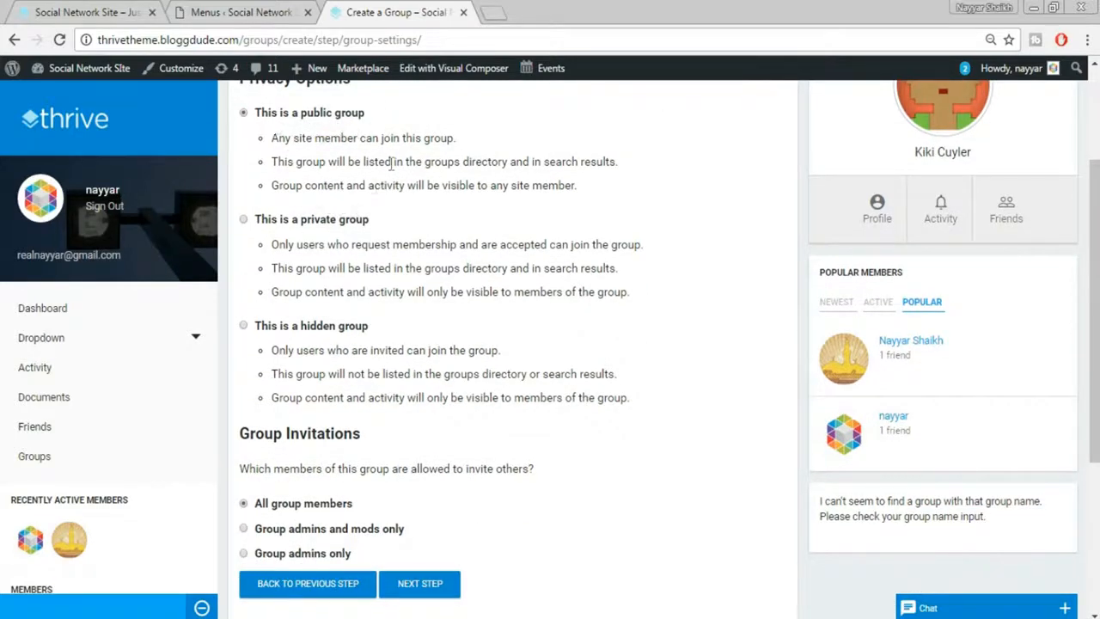
scroll(432, 343, down, 1)
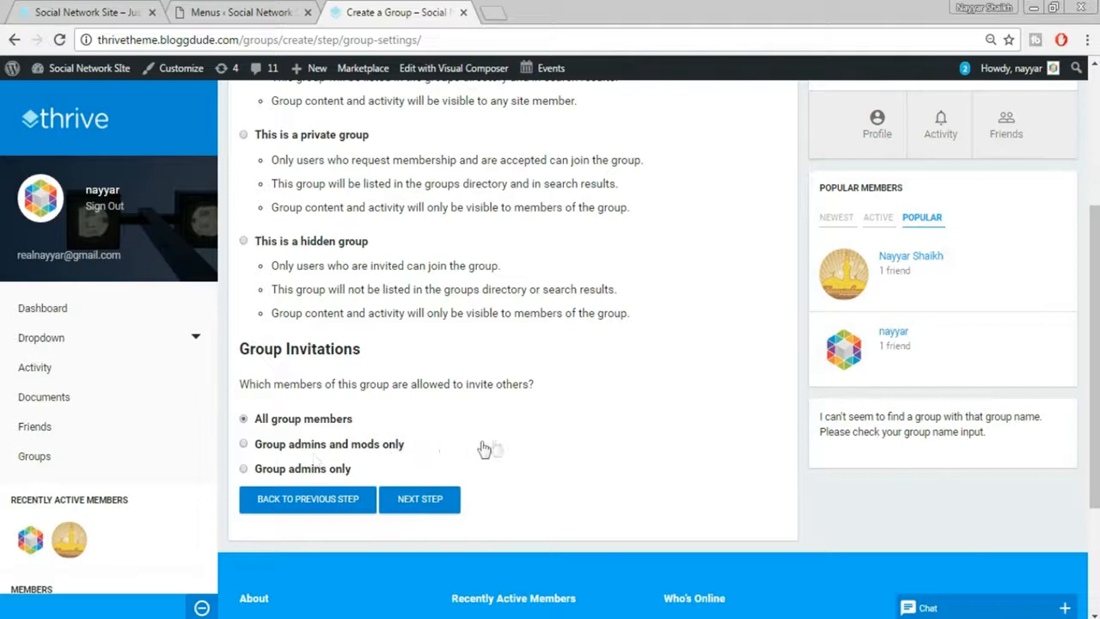
scroll(395, 440, up, 3)
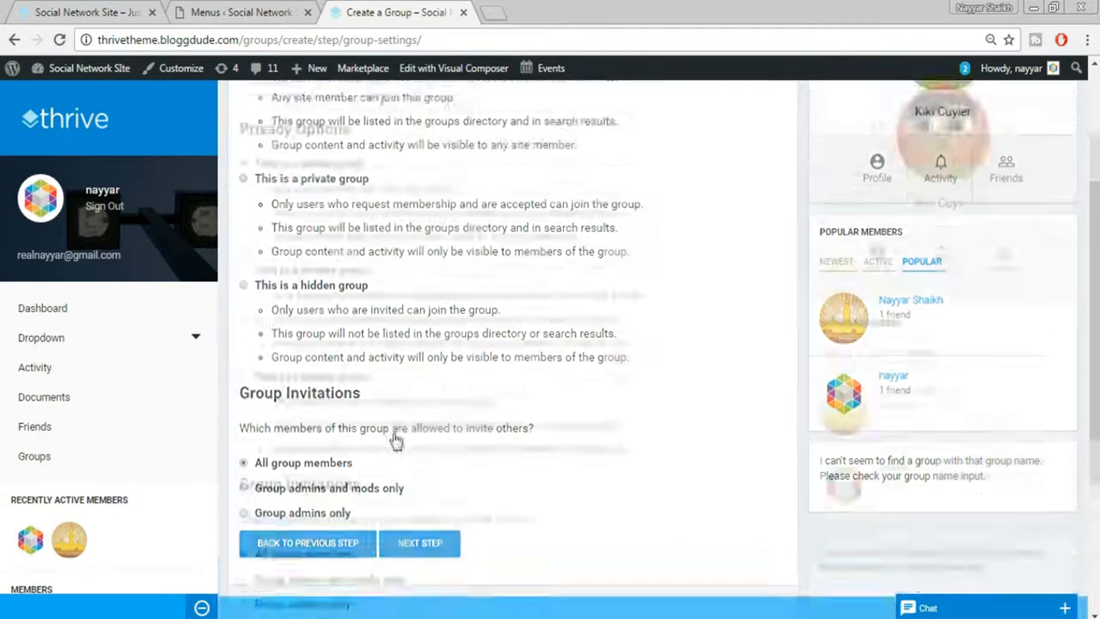
scroll(421, 439, down, 3)
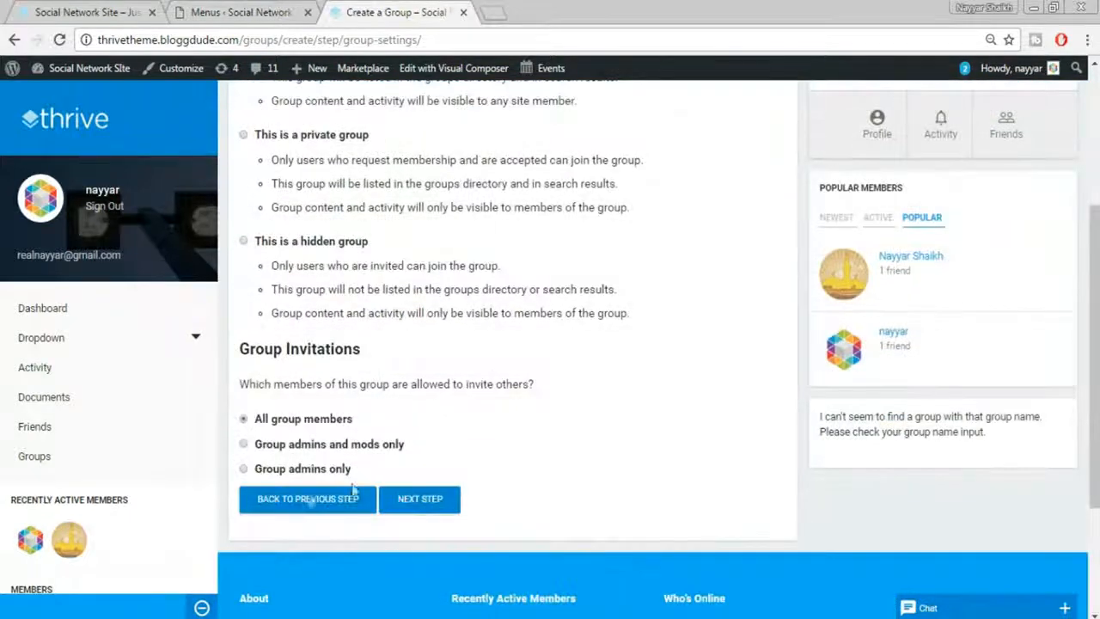
click(437, 508)
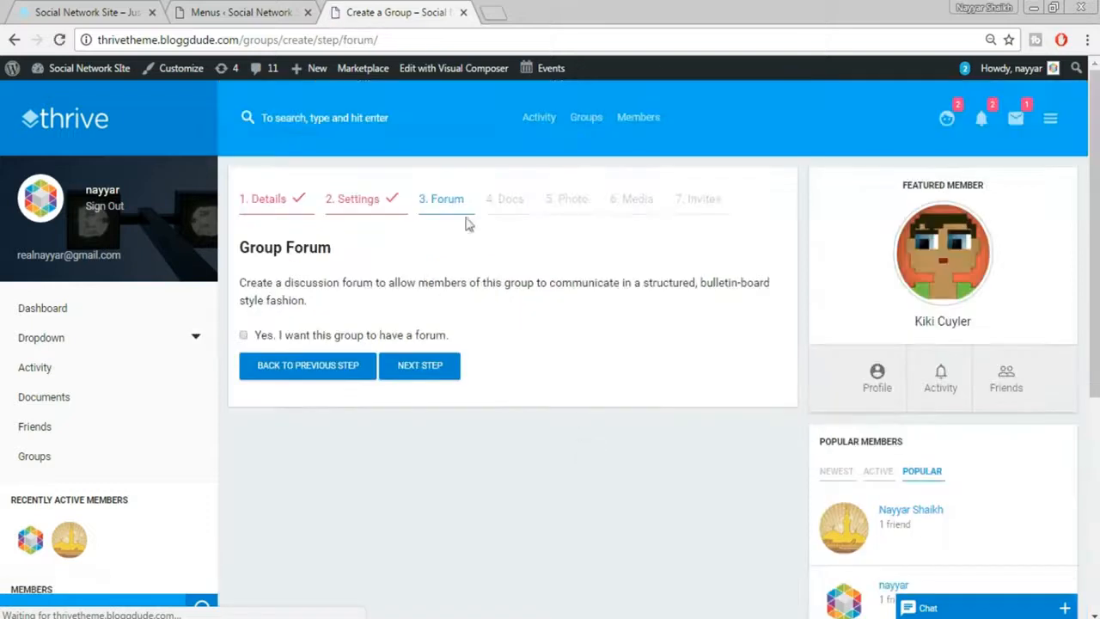
Enable a forum for the group, keep Group member as the minimum role for Docs, and continue to the photo upload
click(244, 336)
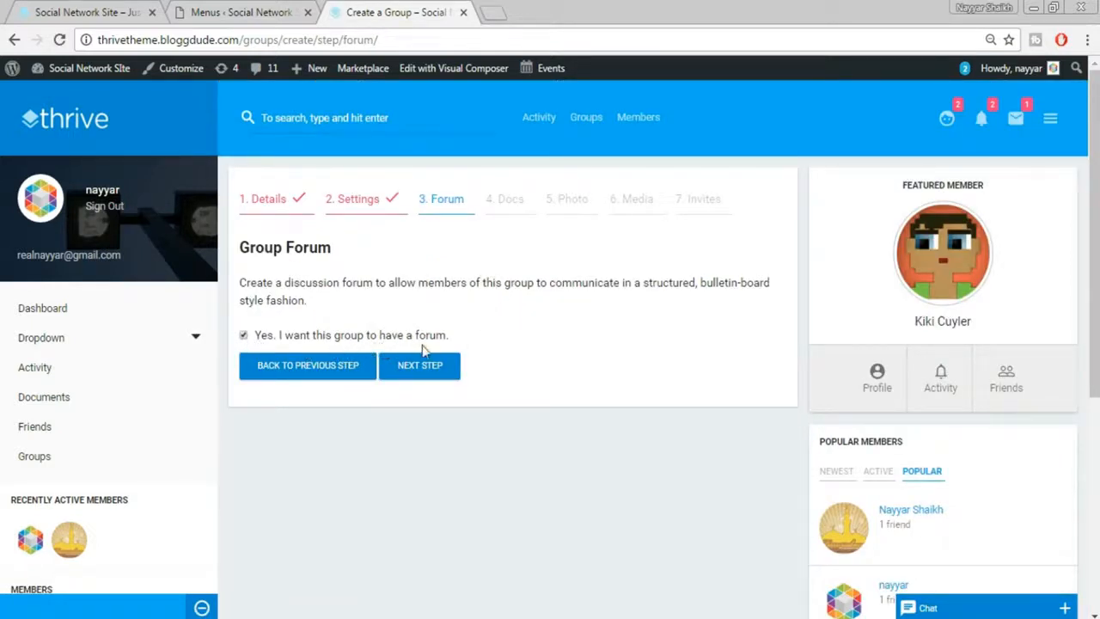
click(430, 369)
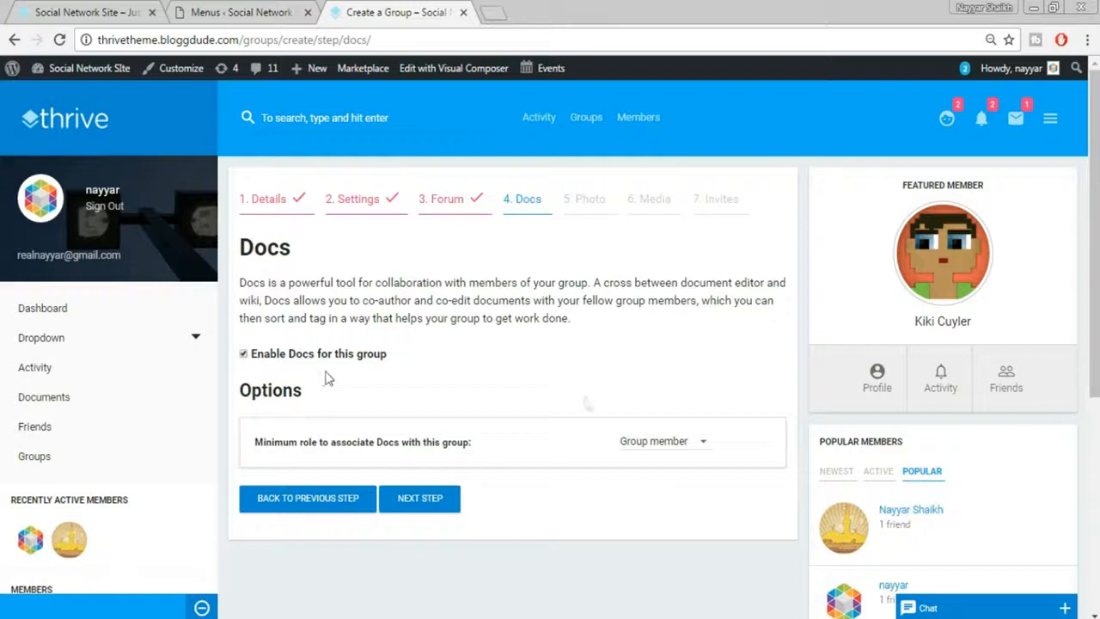
click(658, 447)
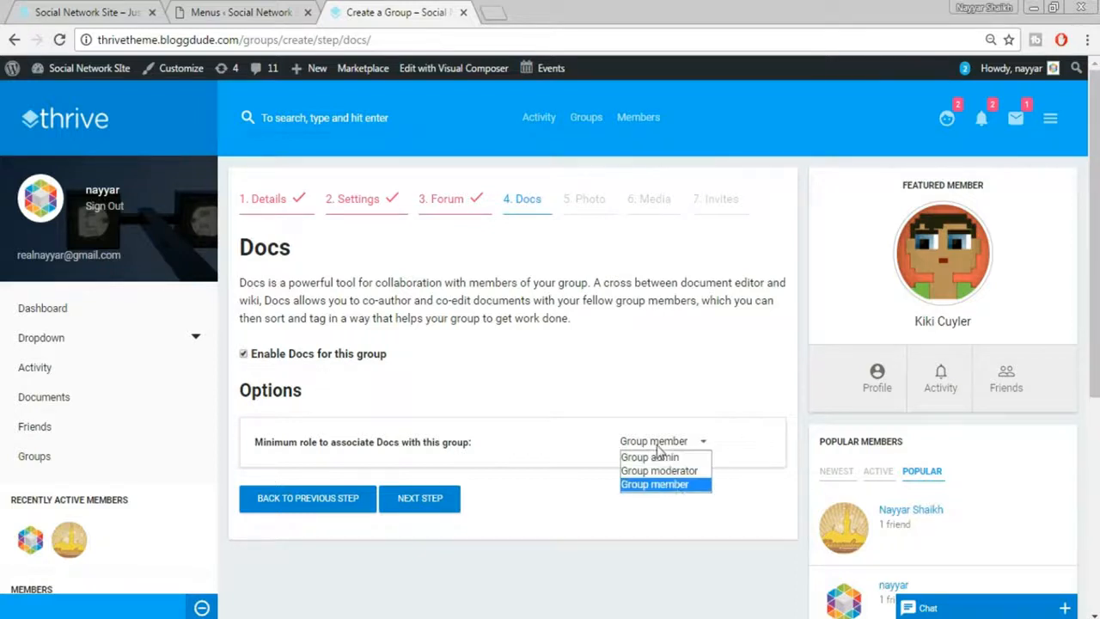
click(673, 486)
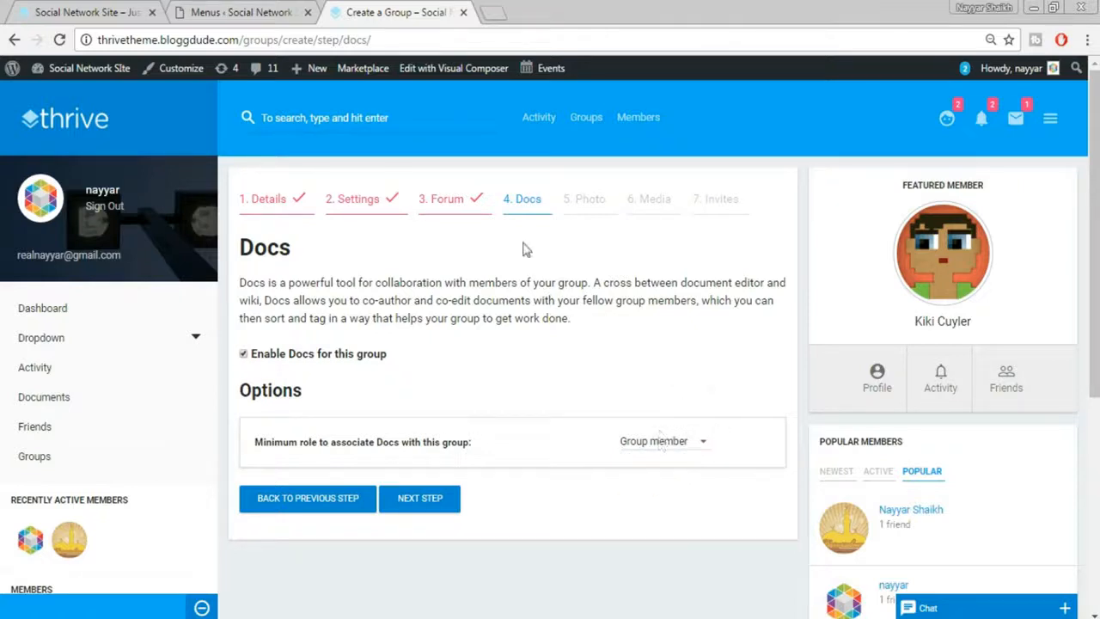
click(432, 503)
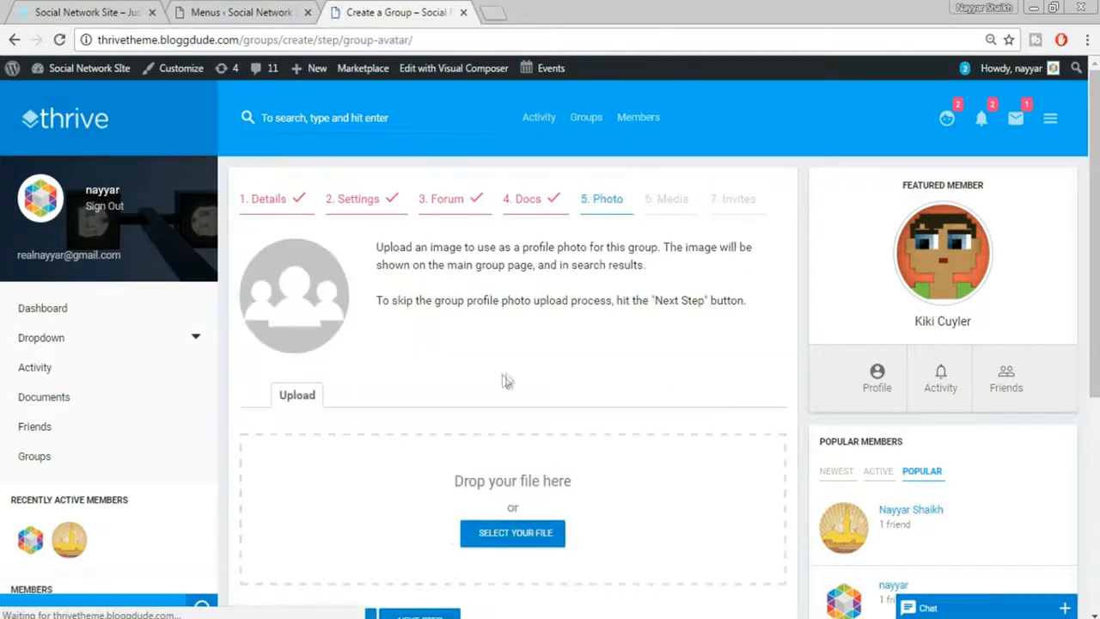
scroll(311, 350, down, 1)
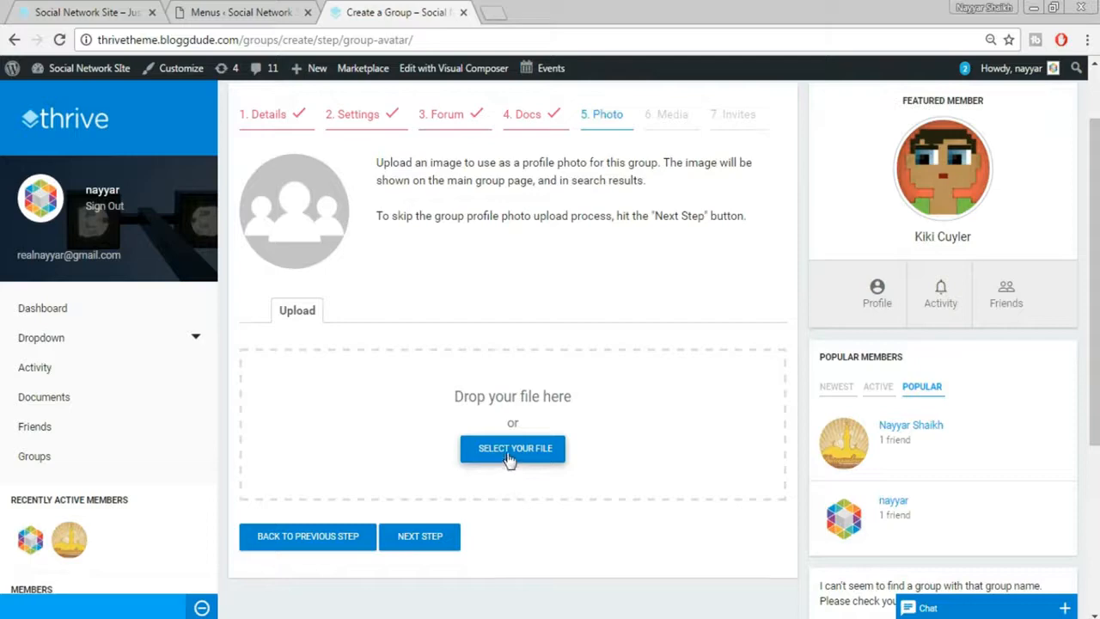
Upload the image bab54-bff from the thrive-demo images folder as the group's profile photo
scroll(593, 471, up, 1)
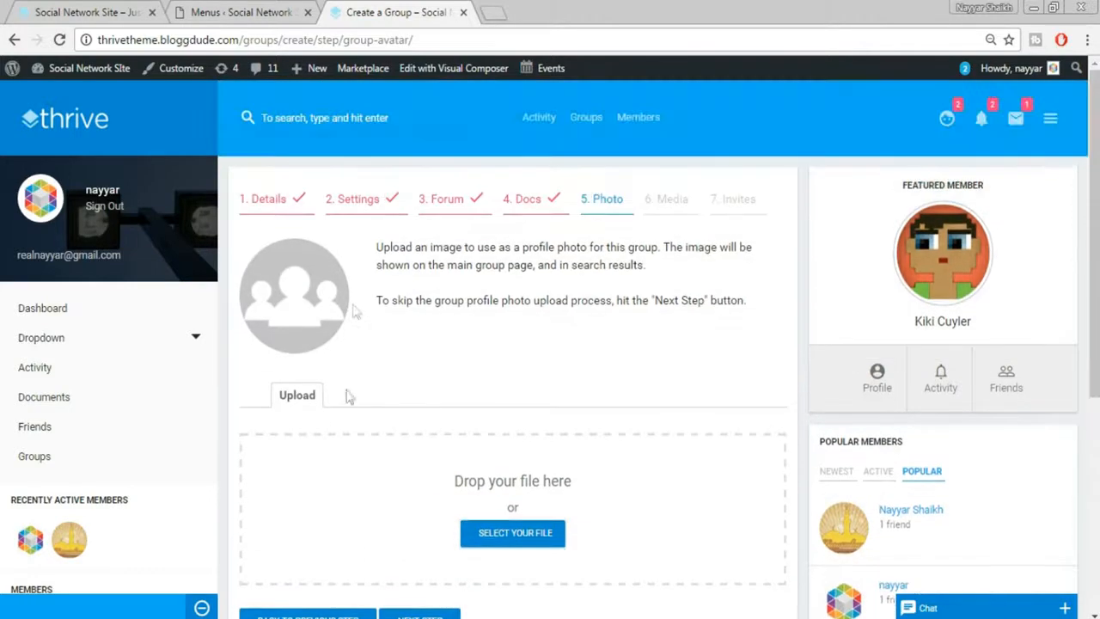
click(513, 539)
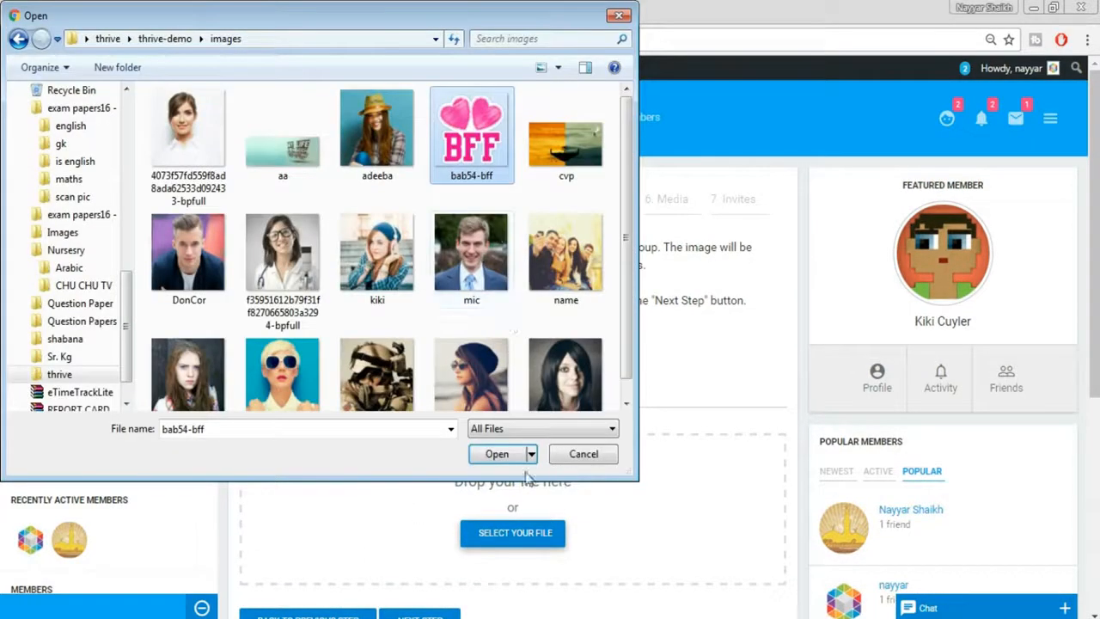
click(497, 456)
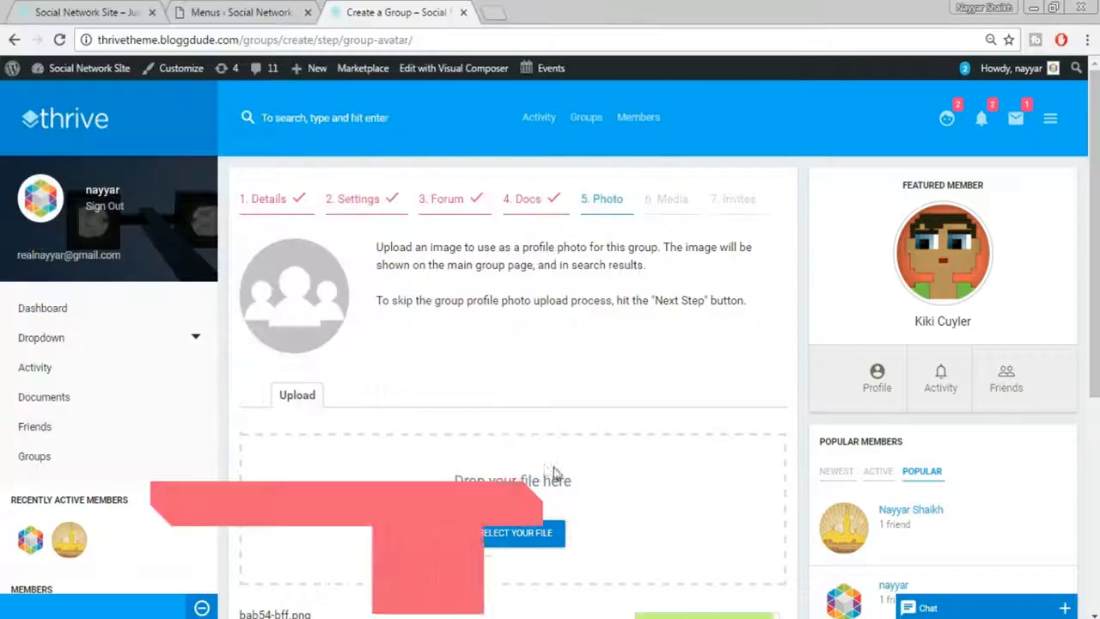
Extend the crop selection over the whole BFF image and crop it as the group photo
scroll(556, 474, down, 1)
scroll(562, 473, down, 1)
scroll(573, 469, up, 1)
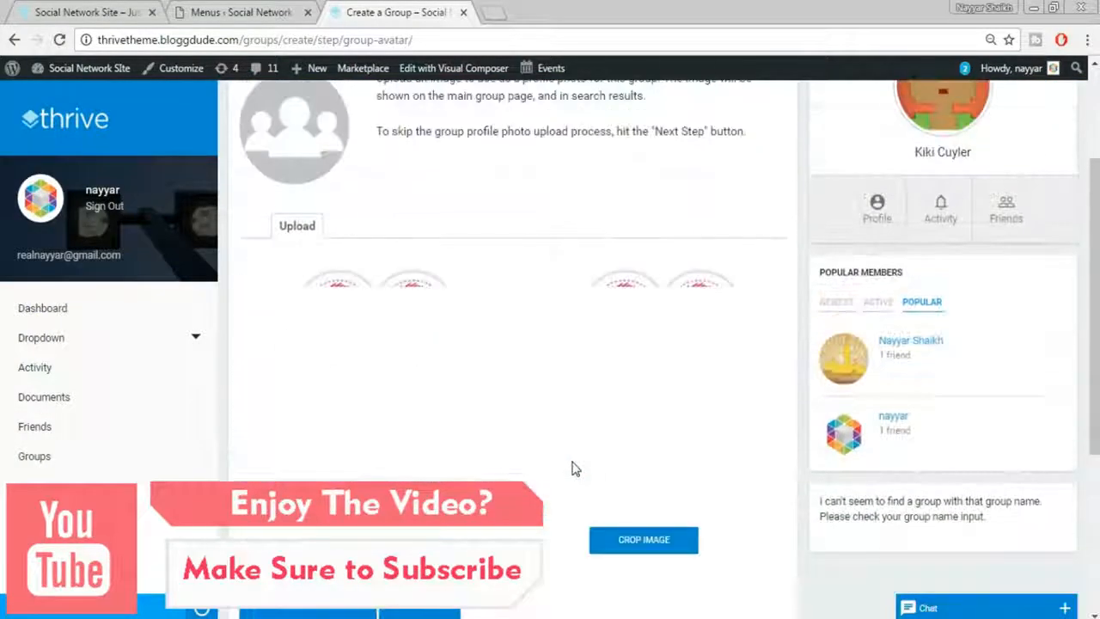
drag(394, 426, 511, 535)
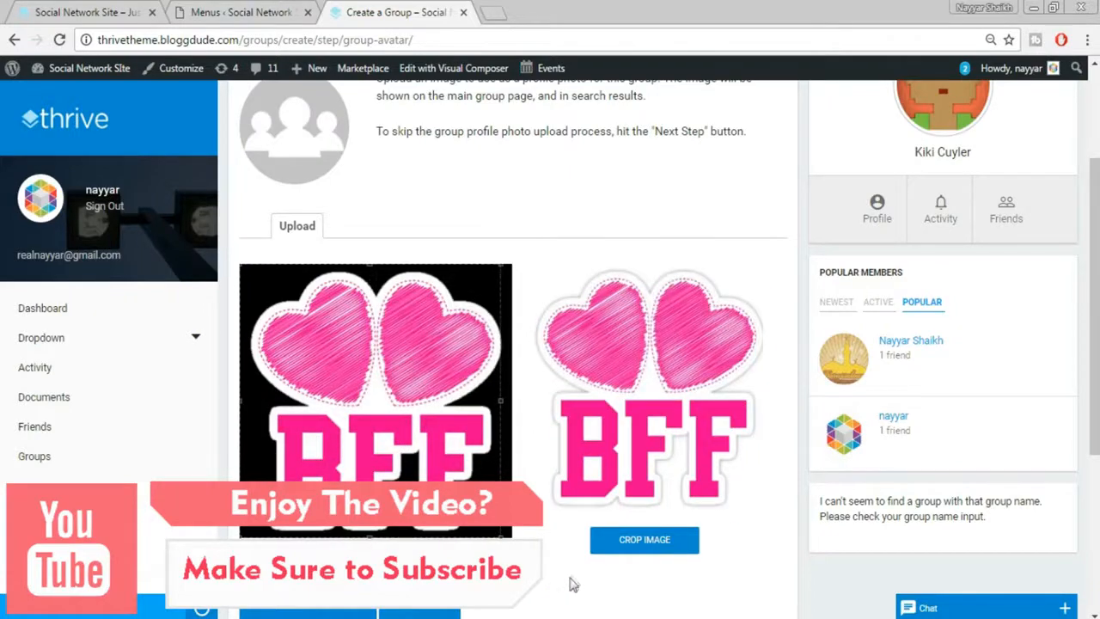
scroll(572, 581, down, 1)
scroll(601, 550, up, 1)
click(644, 543)
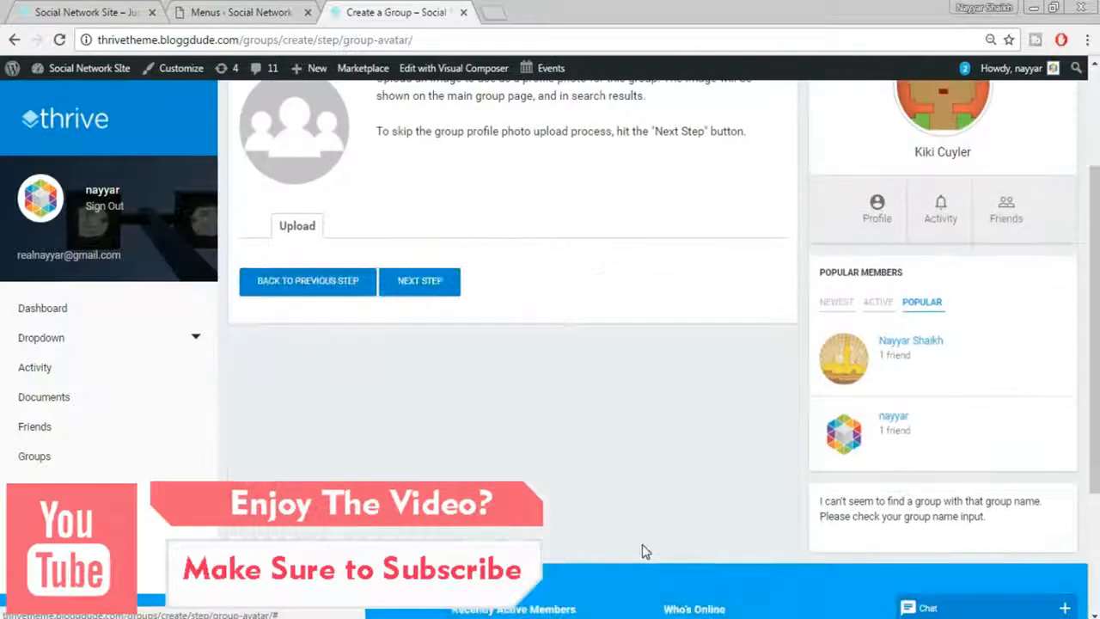
Continue to the media settings, keep album creation open to All Group Members, and proceed to the invites
scroll(636, 540, up, 1)
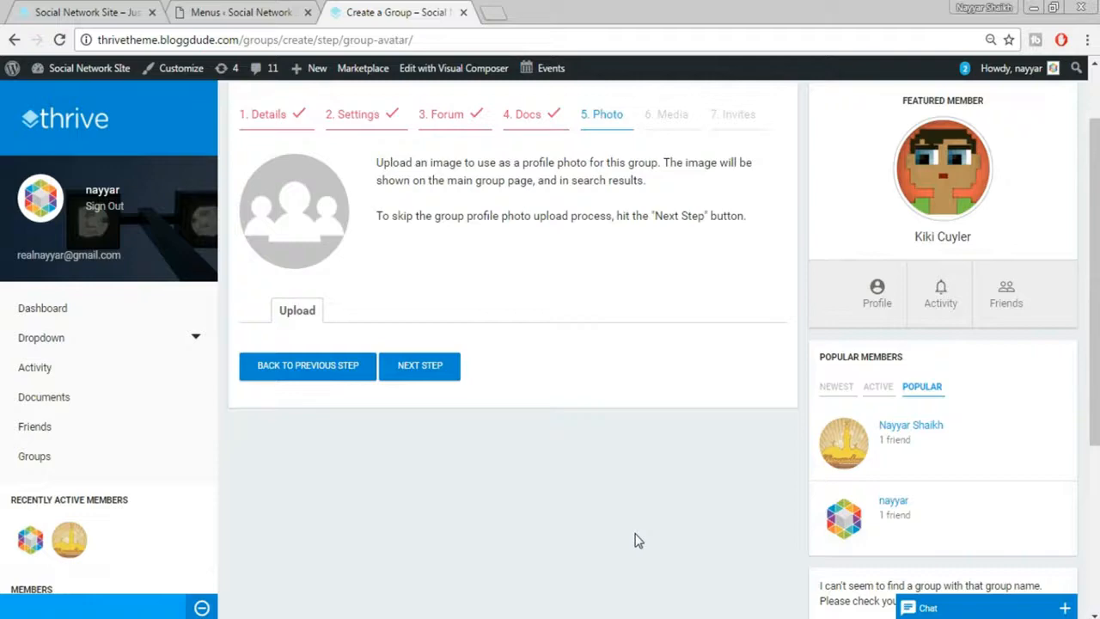
scroll(636, 541, up, 1)
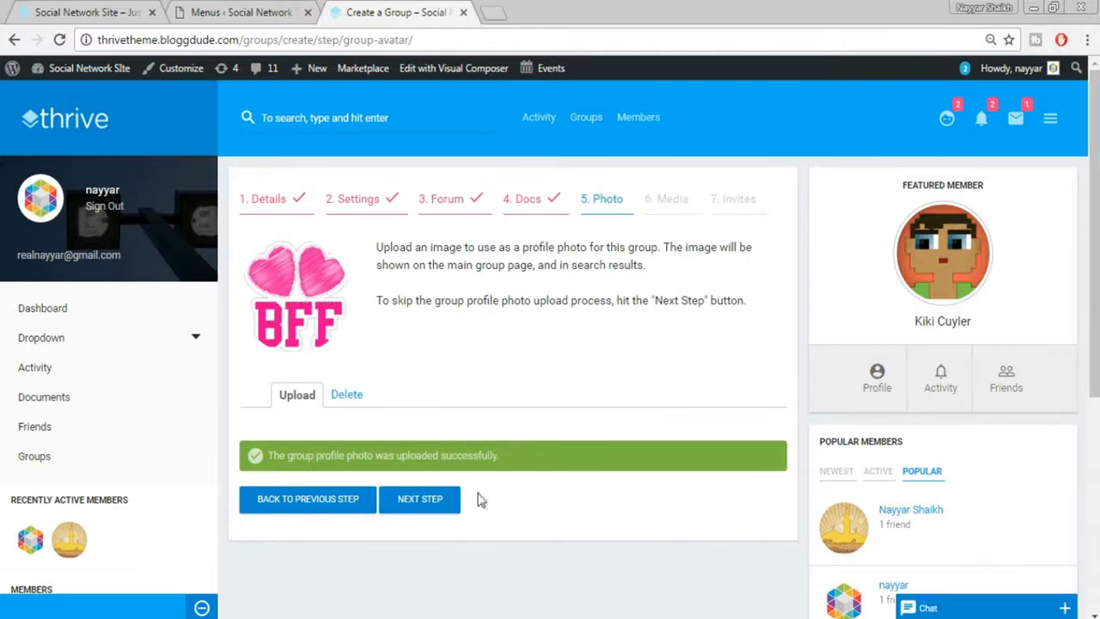
click(429, 499)
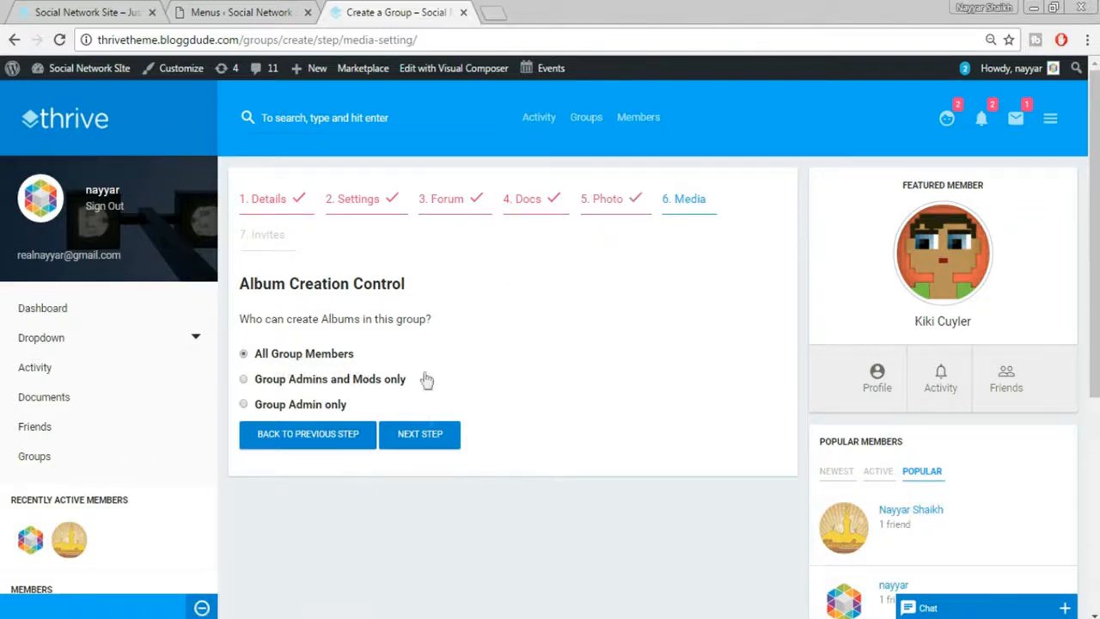
click(421, 443)
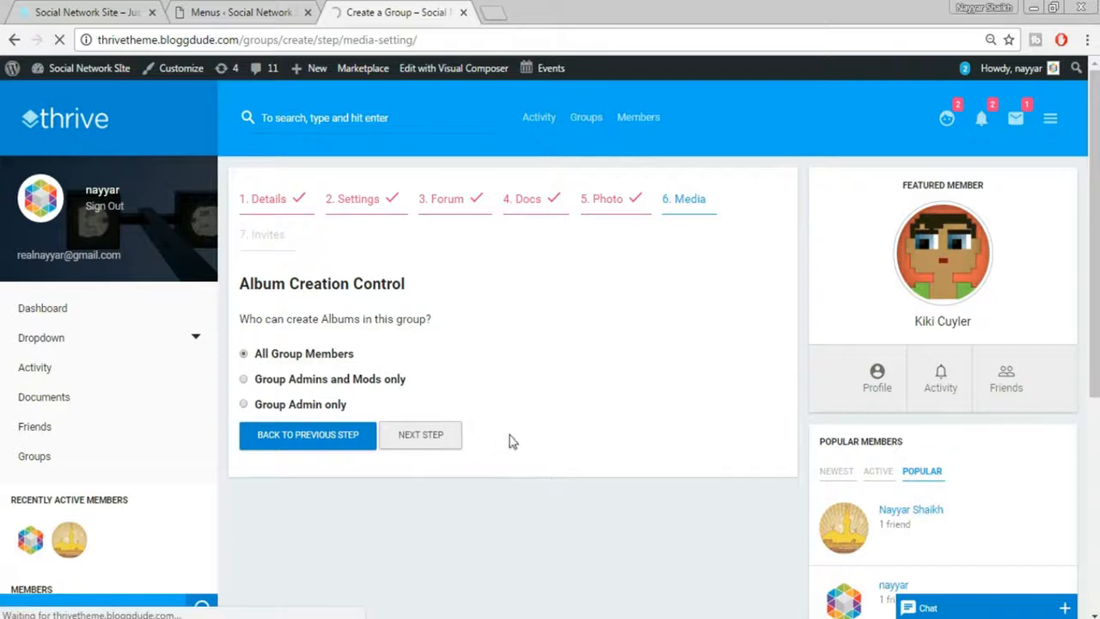
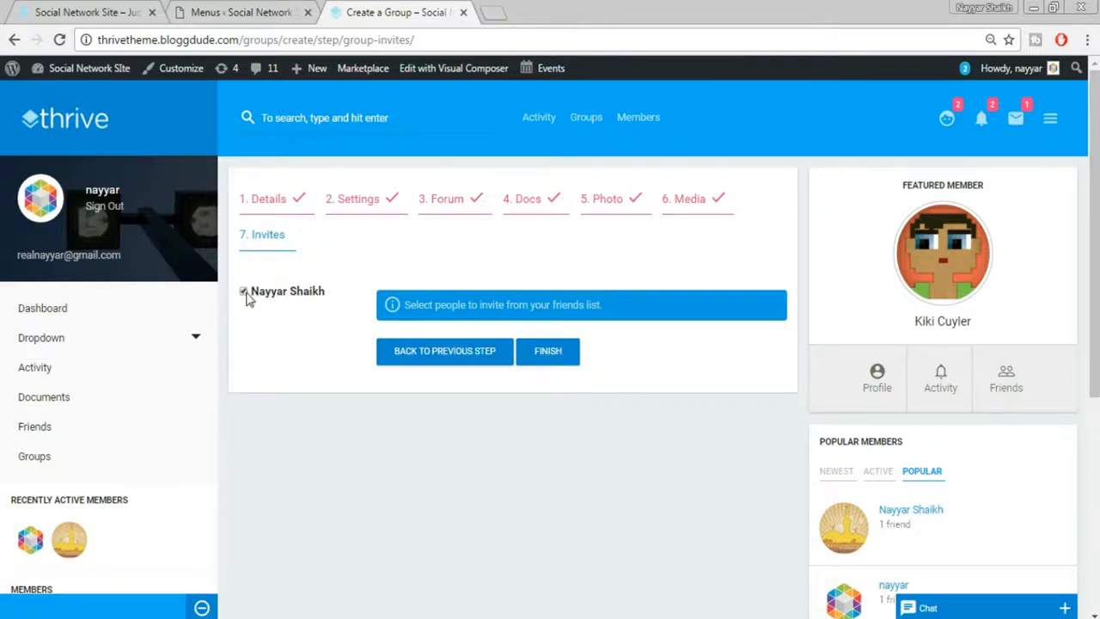
Finish creating the group with the selected friend invited and look over its home page
click(577, 350)
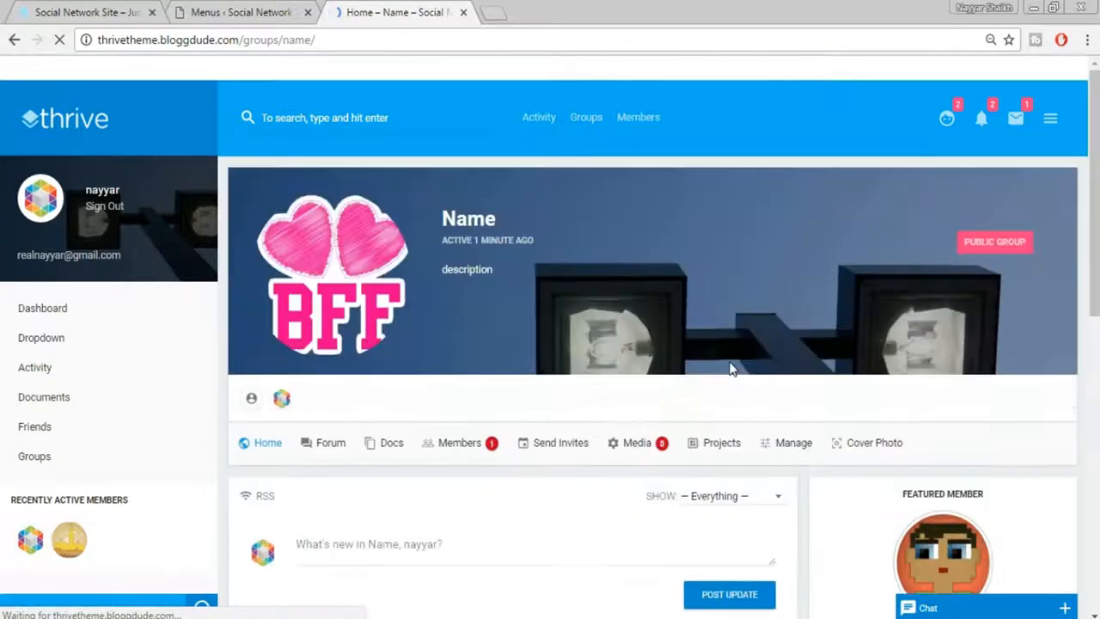
scroll(536, 377, down, 2)
scroll(542, 378, up, 2)
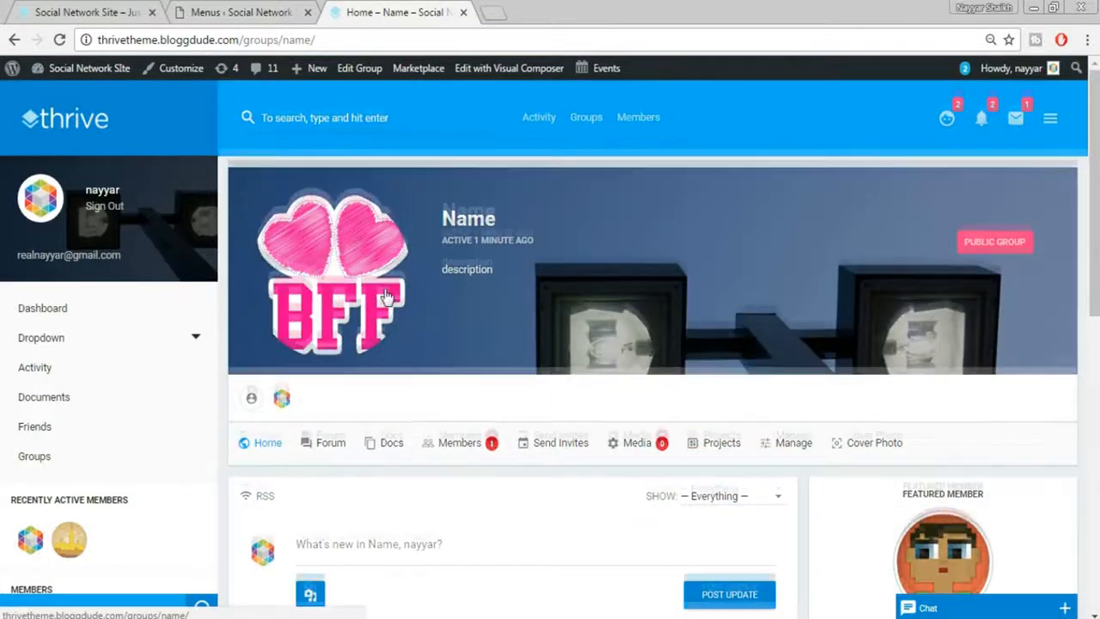
Open the group's management settings and look through the profile photo options
scroll(486, 383, down, 1)
scroll(487, 387, down, 1)
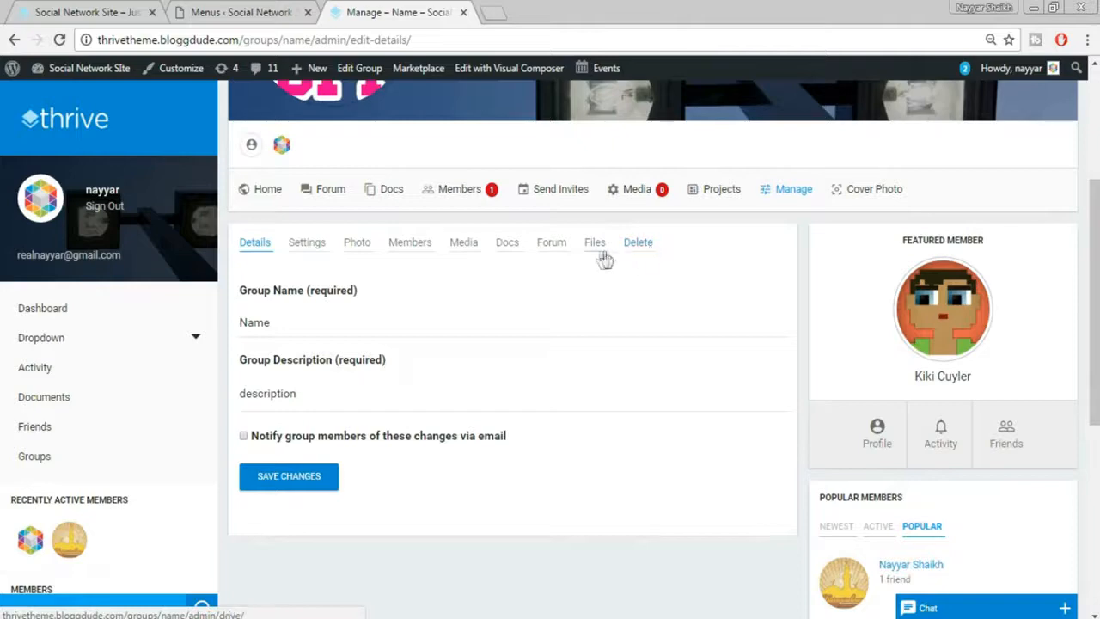
click(360, 248)
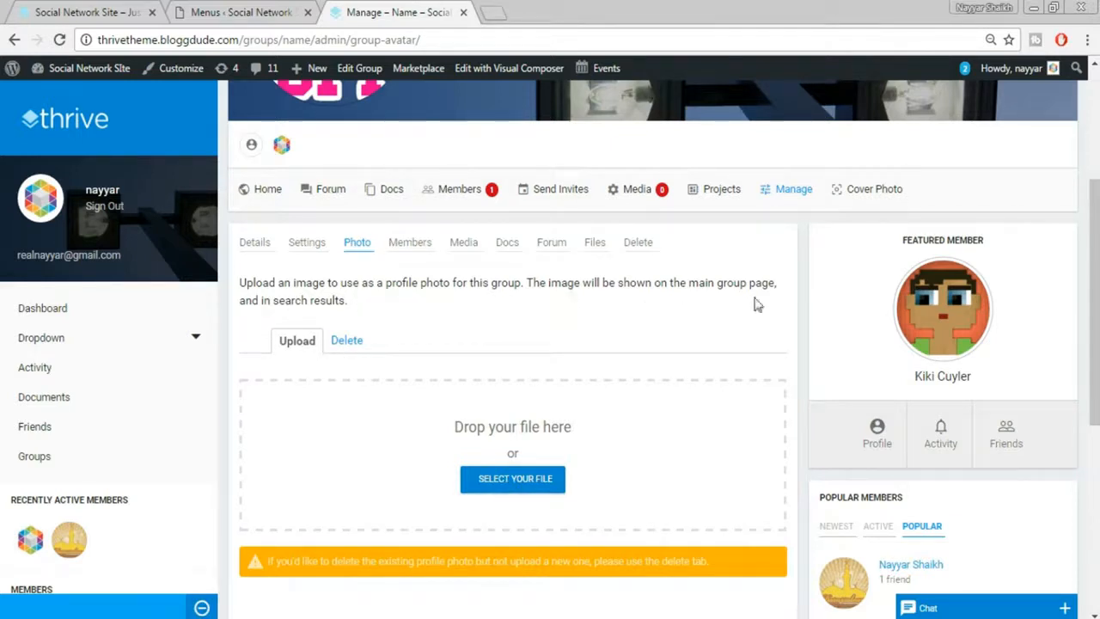
scroll(420, 369, down, 3)
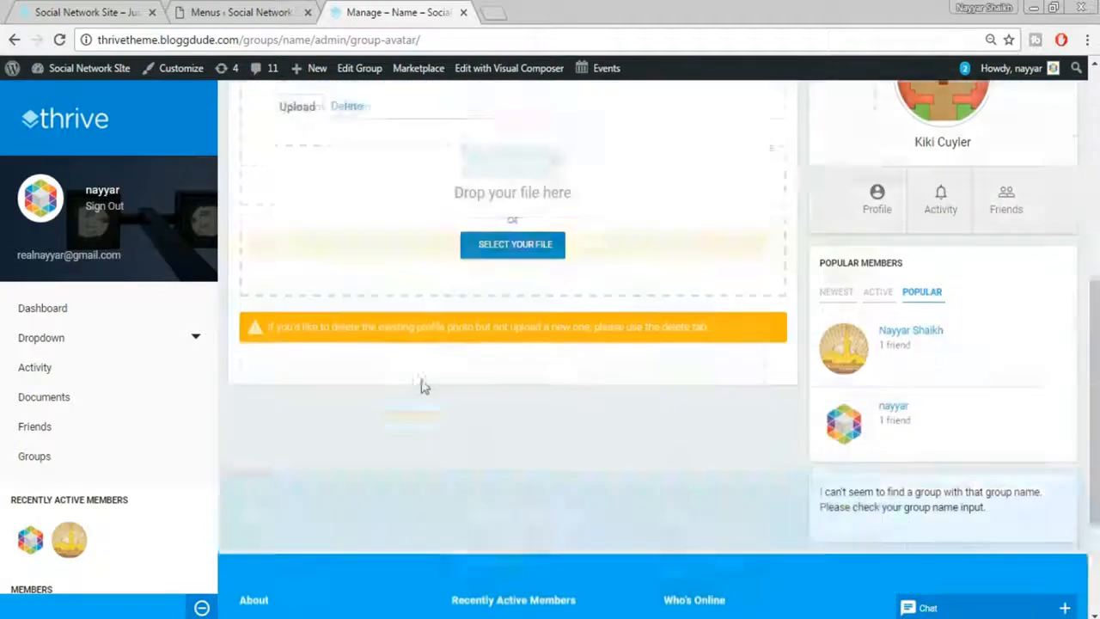
scroll(420, 386, up, 6)
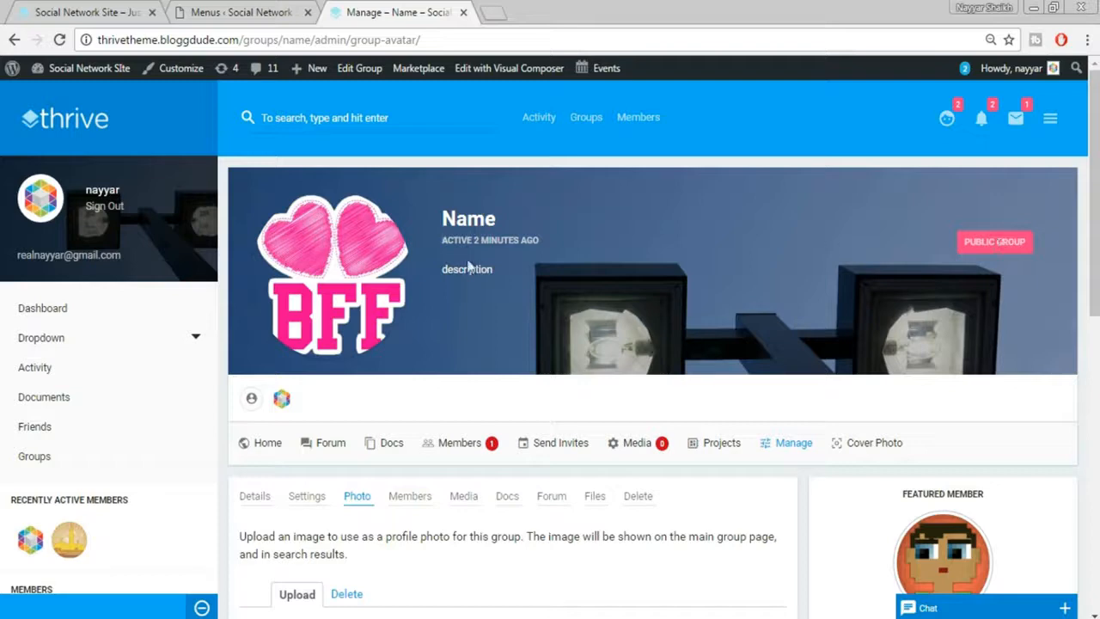
drag(432, 196, 808, 215)
click(845, 222)
Upload the image aa from the thrive-demo images folder as the group's cover photo
scroll(960, 369, down, 1)
click(874, 359)
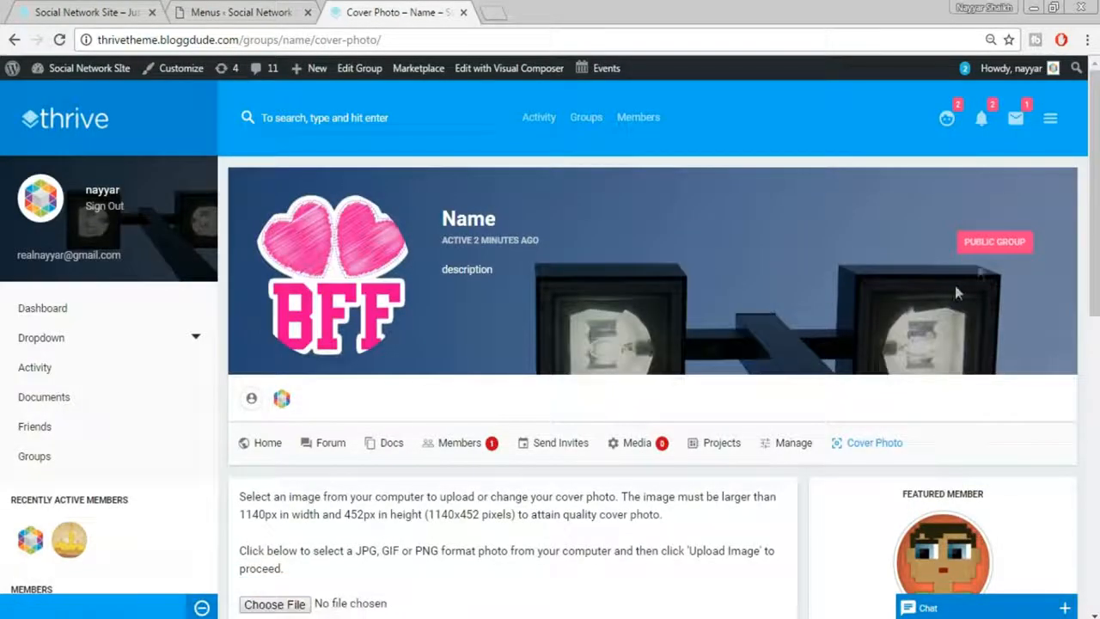
scroll(892, 359, down, 2)
click(277, 435)
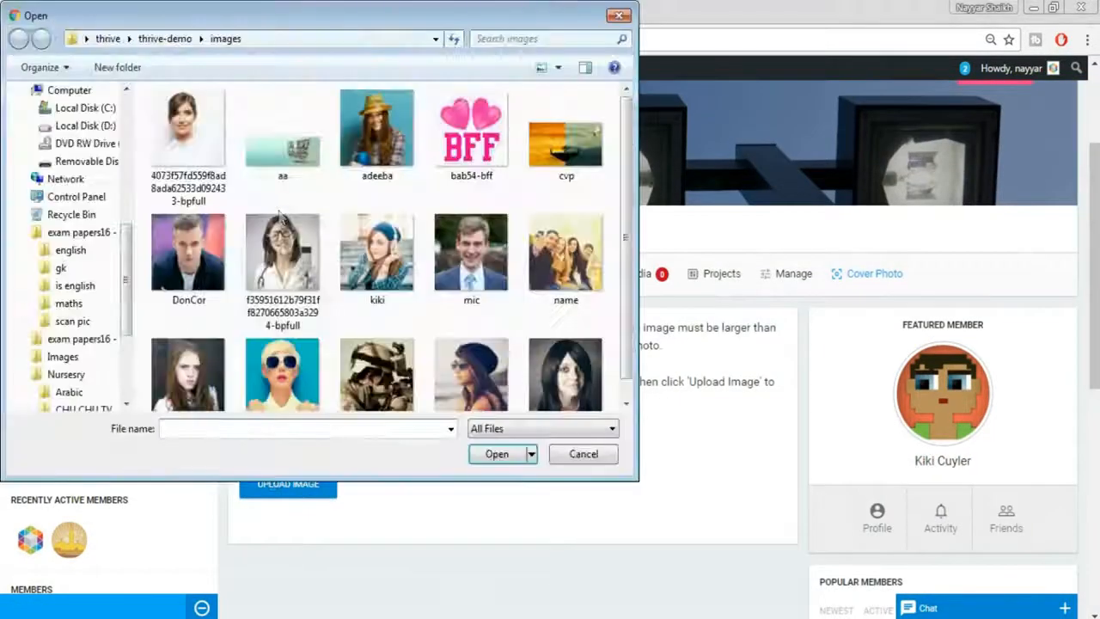
click(262, 161)
click(493, 456)
click(289, 487)
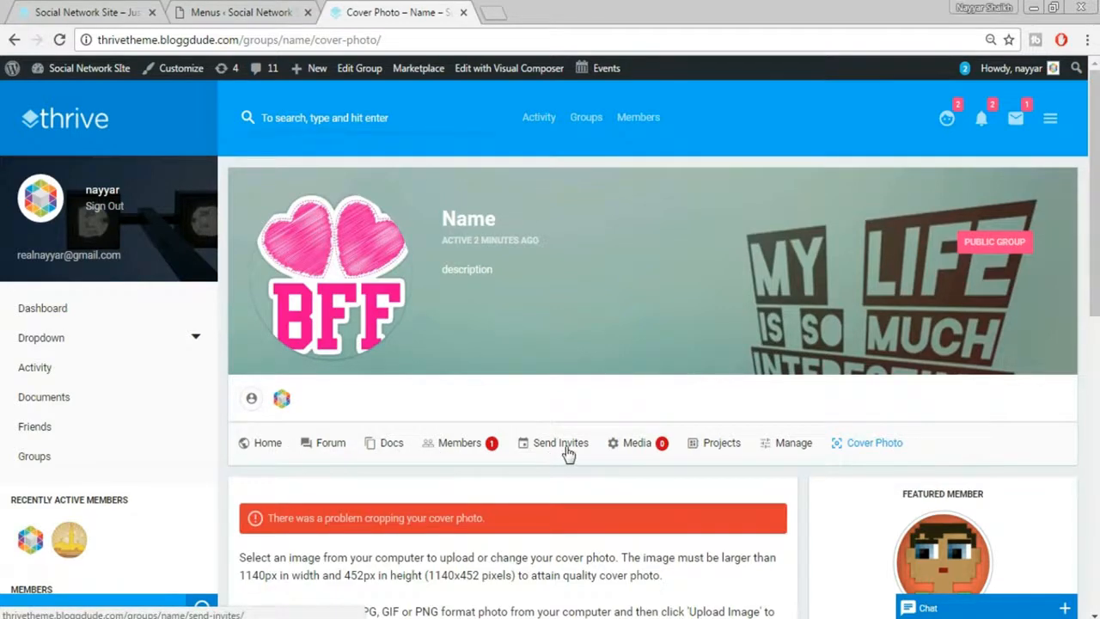
Return to the group's home page and check the new cover photo
scroll(778, 453, down, 5)
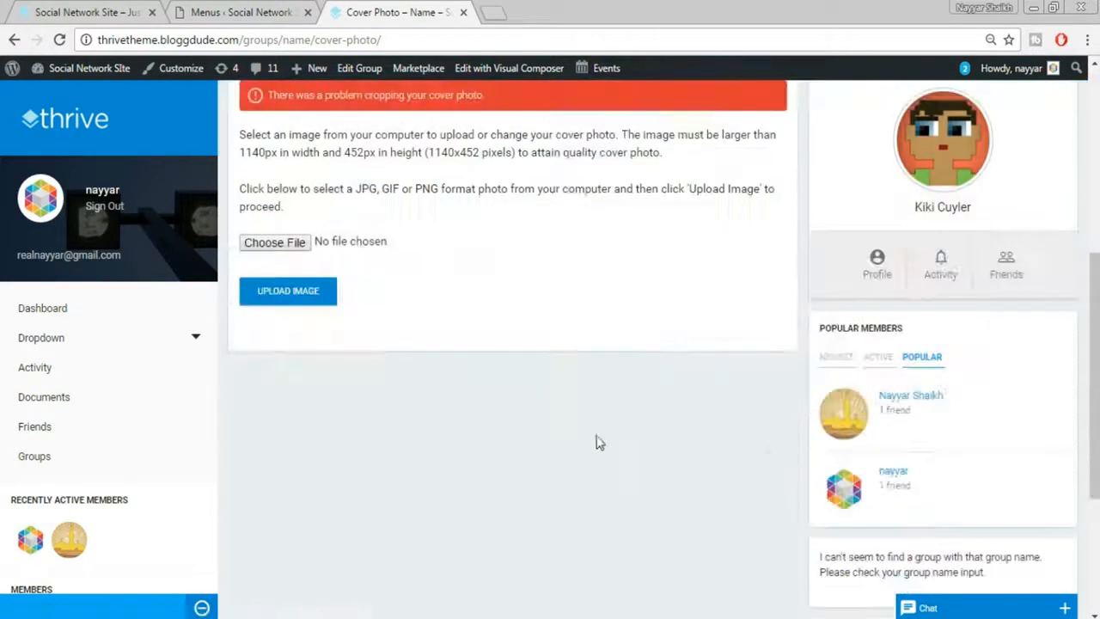
scroll(562, 440, up, 5)
click(246, 443)
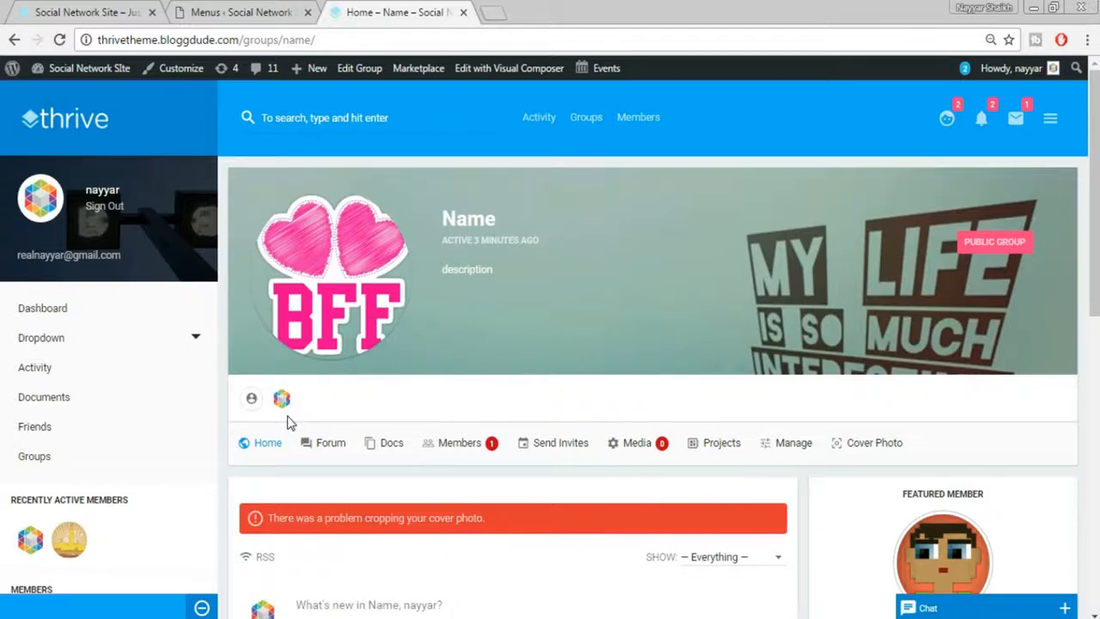
scroll(484, 398, down, 5)
scroll(523, 398, up, 5)
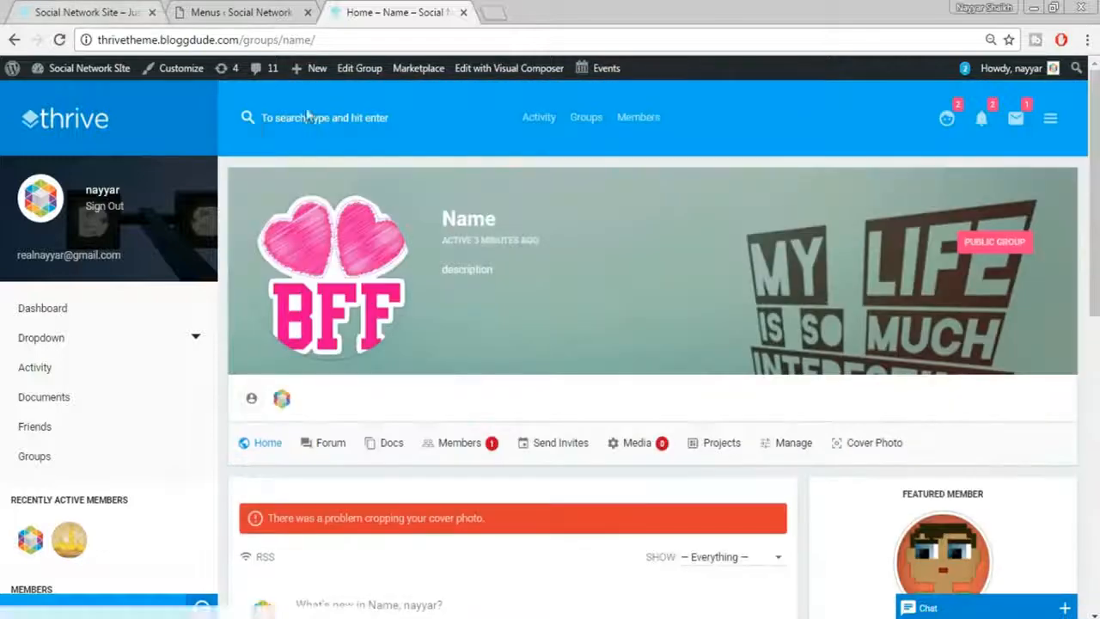
Open the site's front page and review its member, events, staff, recent posts and polls widgets
click(77, 129)
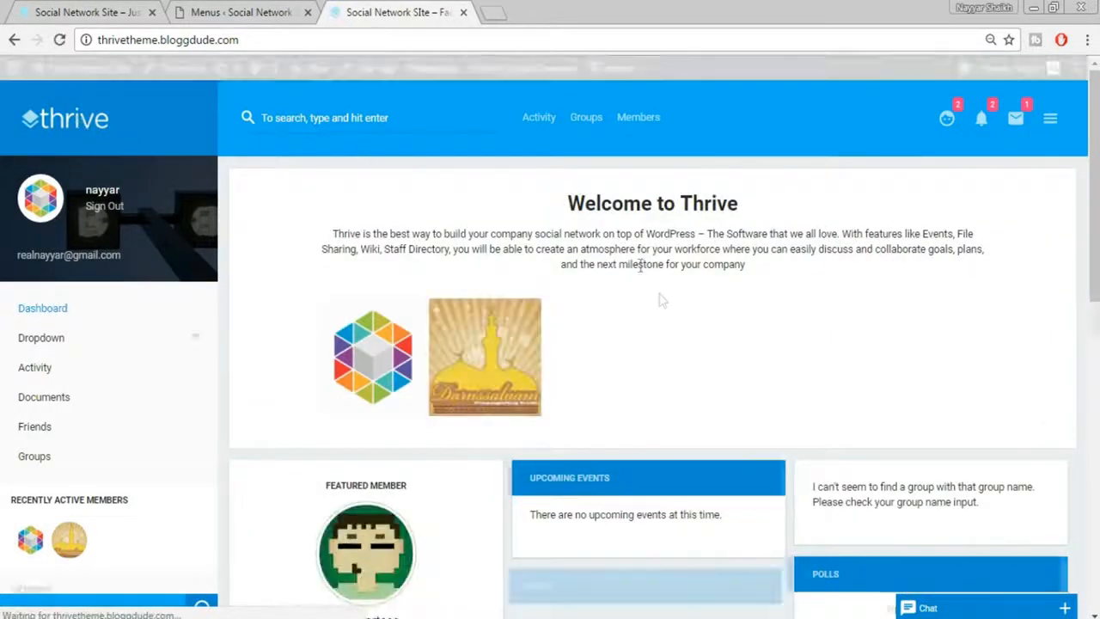
scroll(734, 319, down, 4)
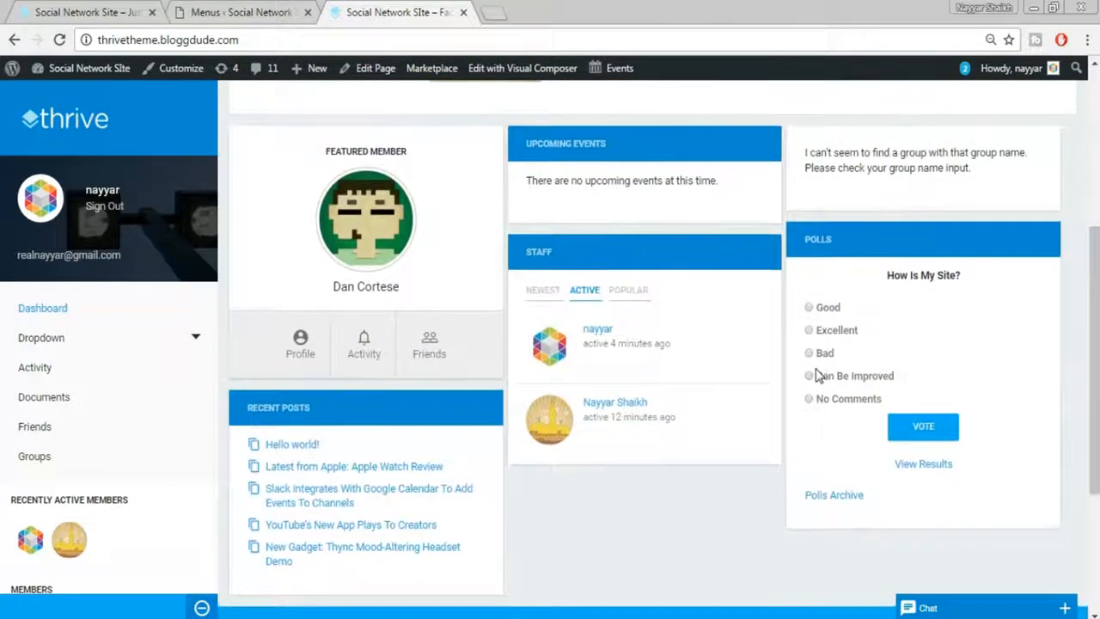
scroll(818, 375, up, 4)
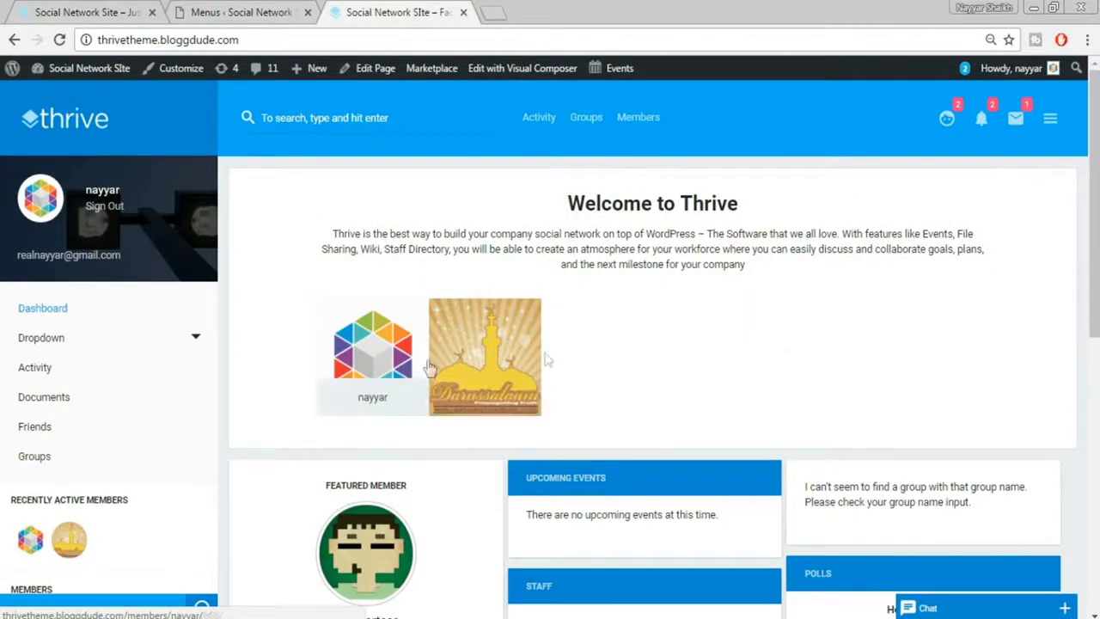
scroll(599, 378, down, 2)
scroll(599, 378, down, 1)
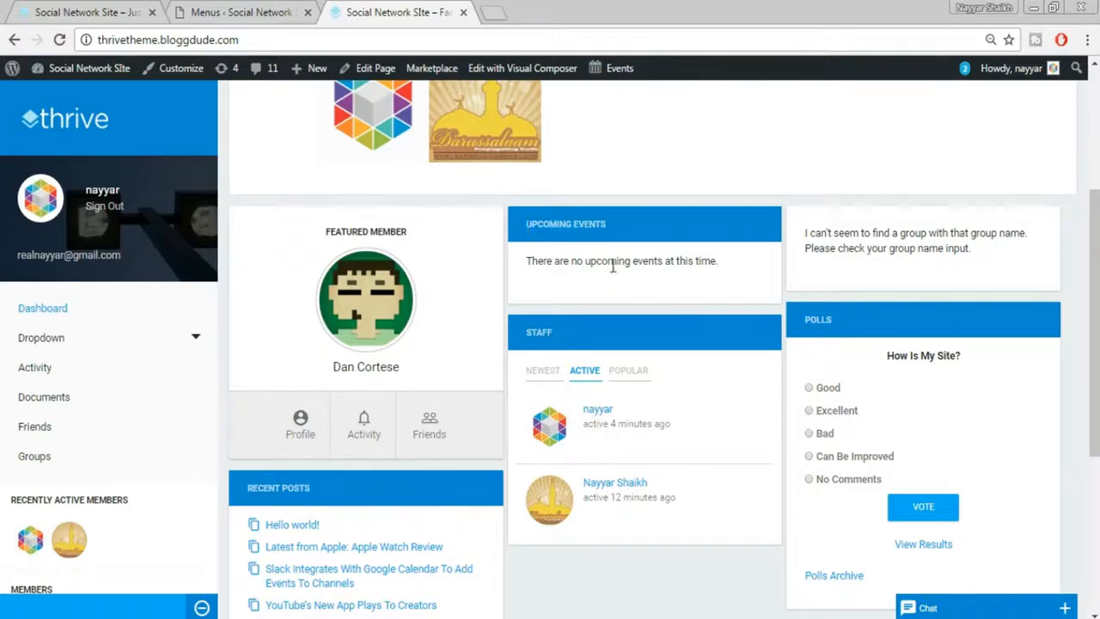
scroll(615, 284, up, 3)
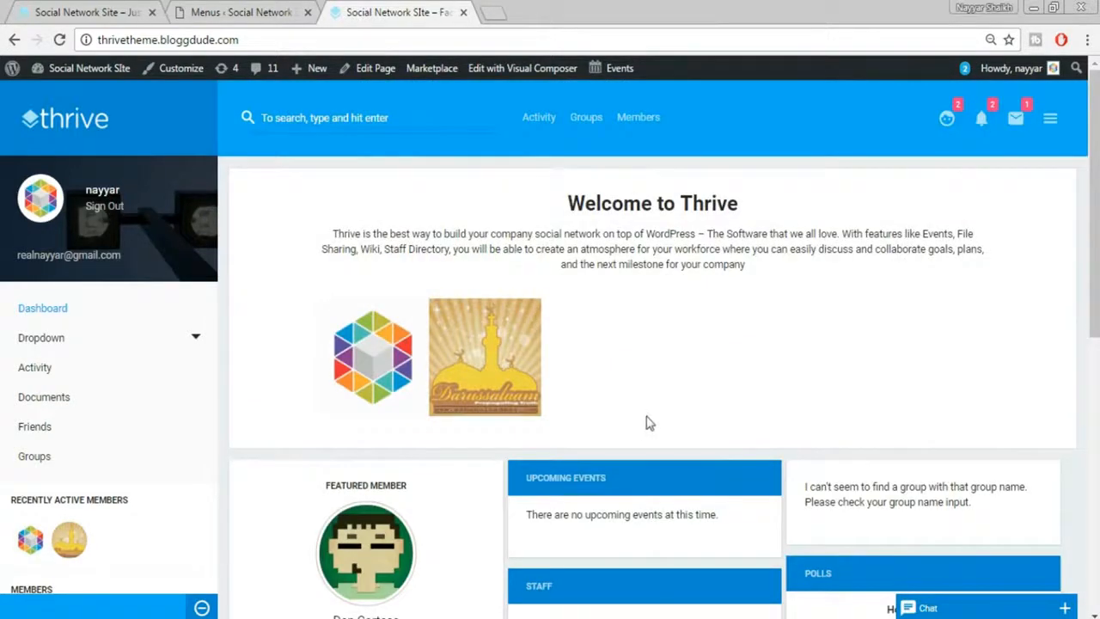
scroll(649, 421, down, 2)
Switch to the WordPress admin and start adding a new event
click(243, 10)
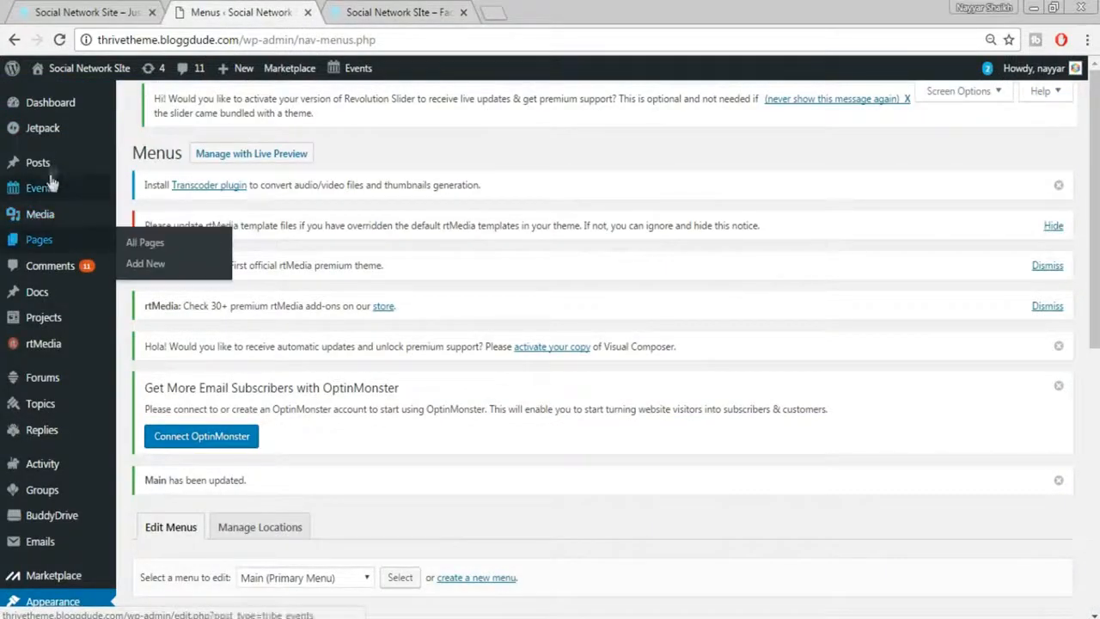
mouse_move(63, 436)
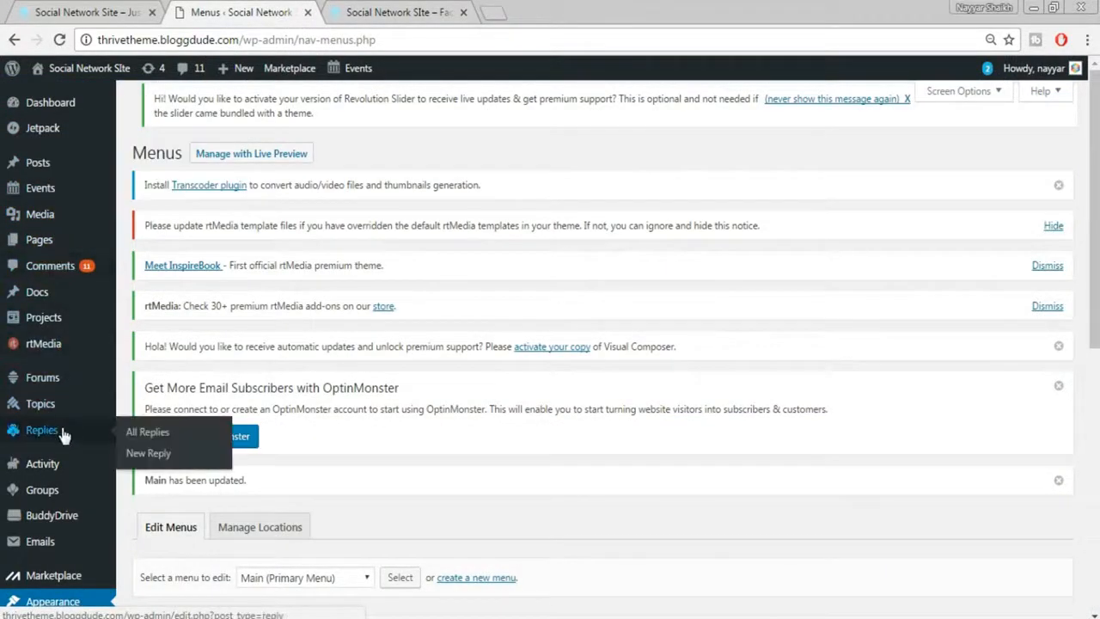
mouse_move(50, 191)
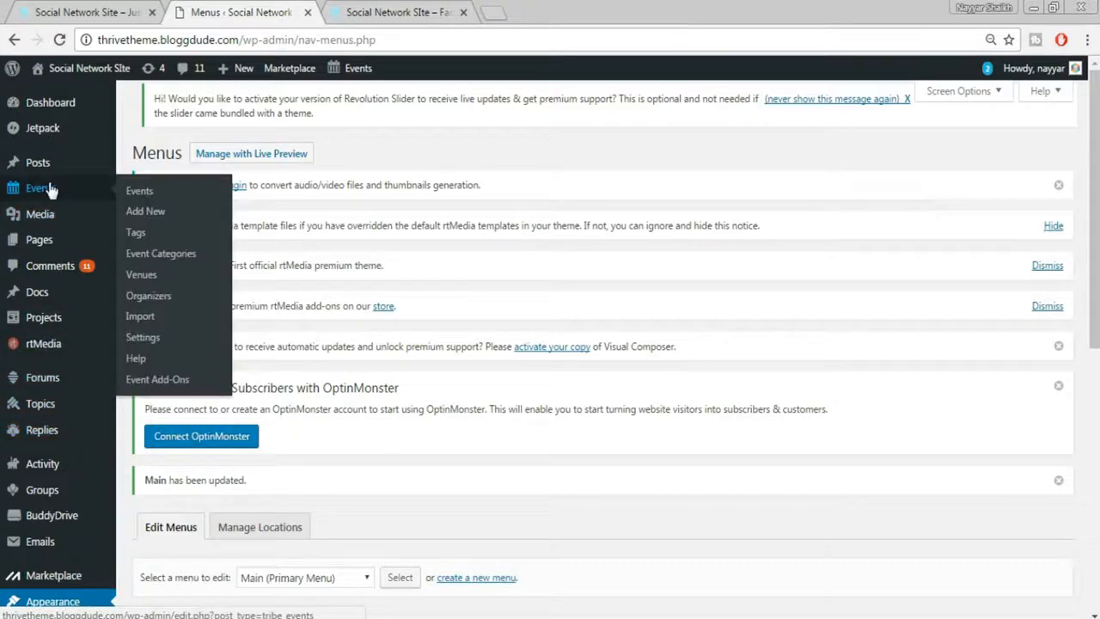
click(157, 210)
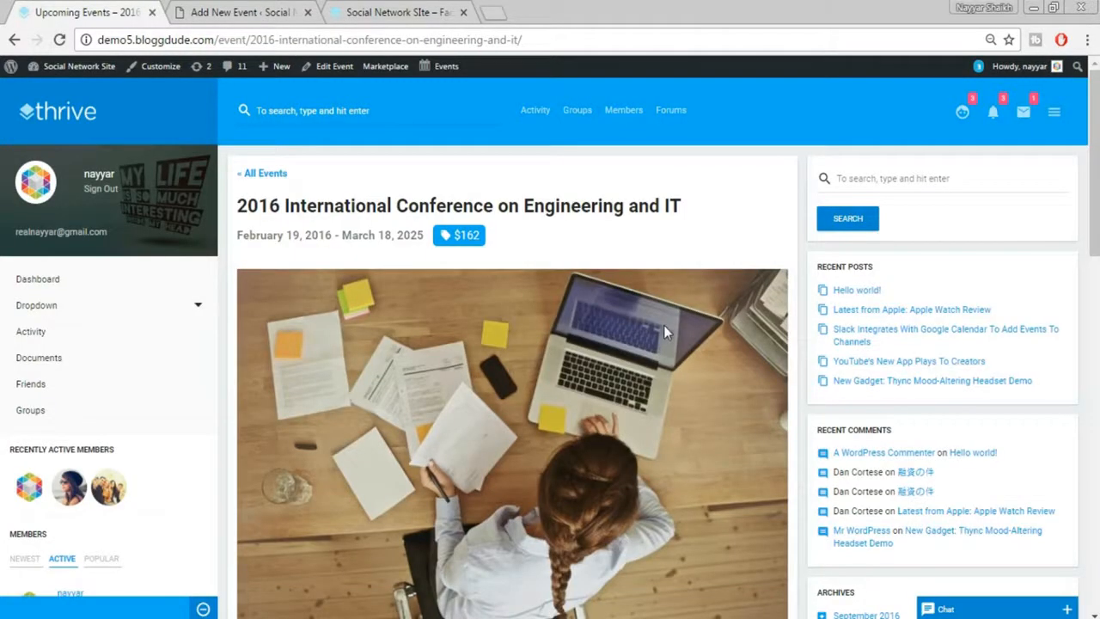
Examine the title, dates, price and image of the sample conference event on the demo site
scroll(664, 325, down, 5)
scroll(786, 363, up, 5)
scroll(760, 285, down, 4)
scroll(761, 287, up, 4)
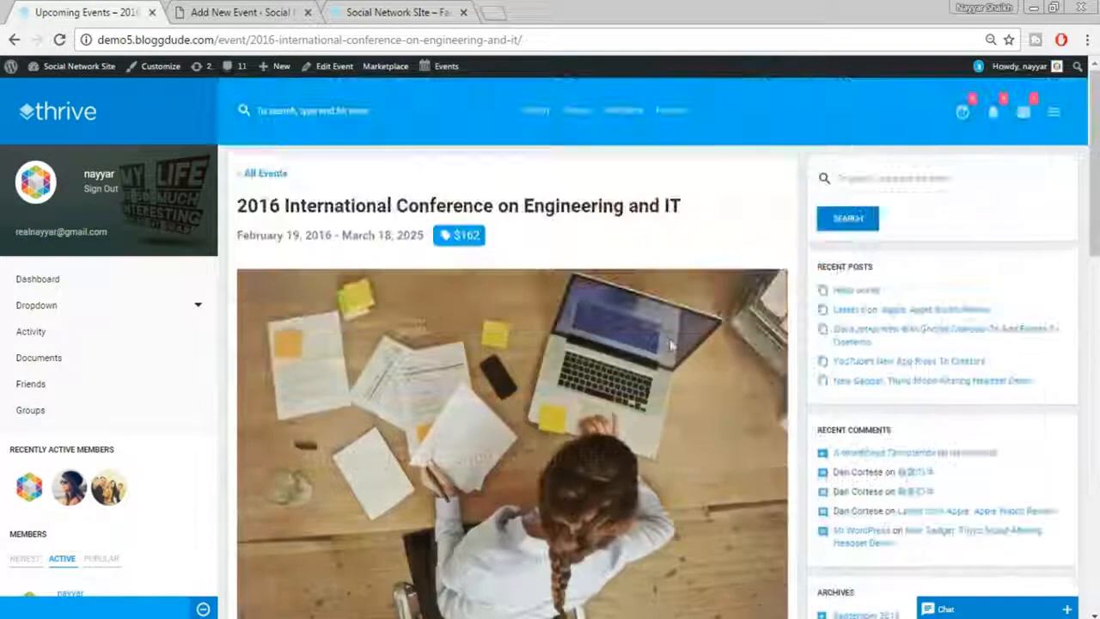
triple_click(281, 215)
click(516, 206)
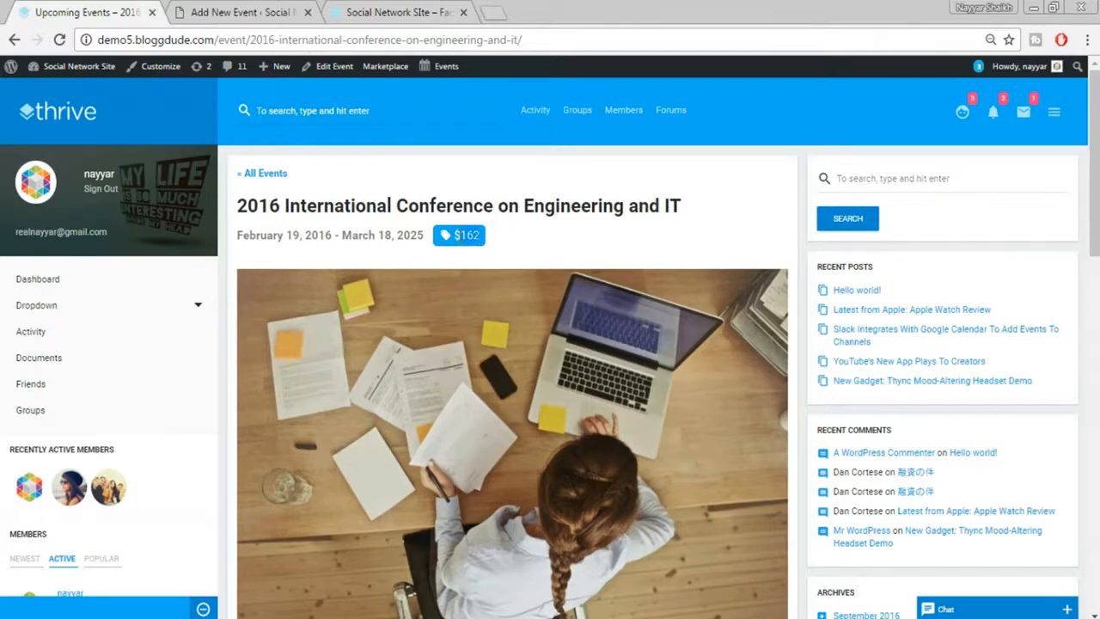
scroll(510, 231, down, 3)
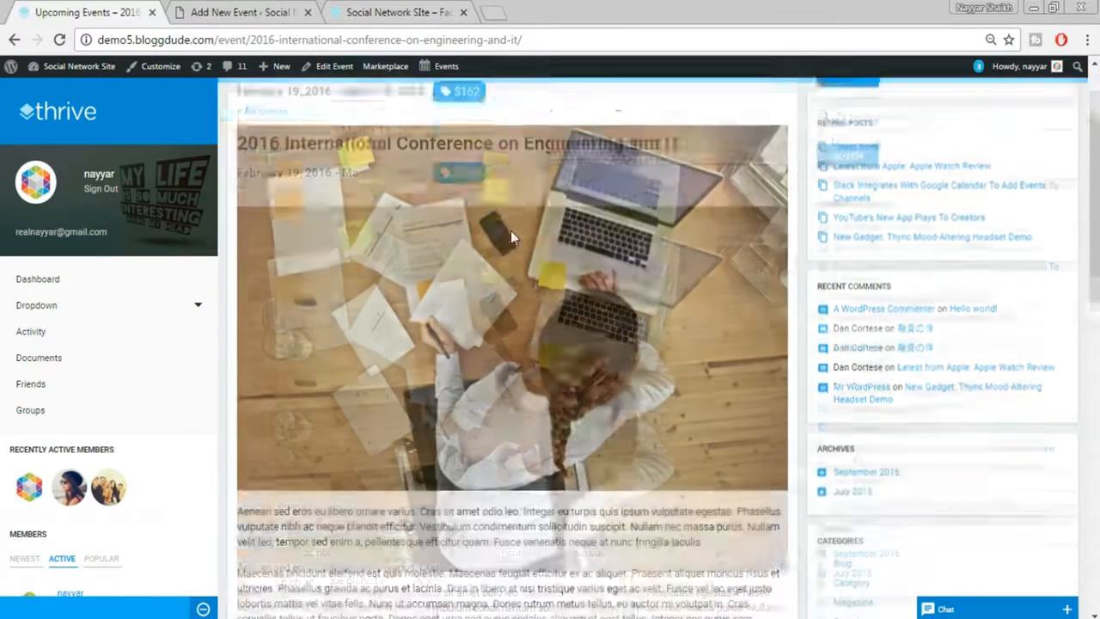
scroll(510, 230, up, 3)
scroll(712, 245, down, 5)
scroll(712, 245, up, 5)
drag(243, 235, 348, 234)
click(349, 237)
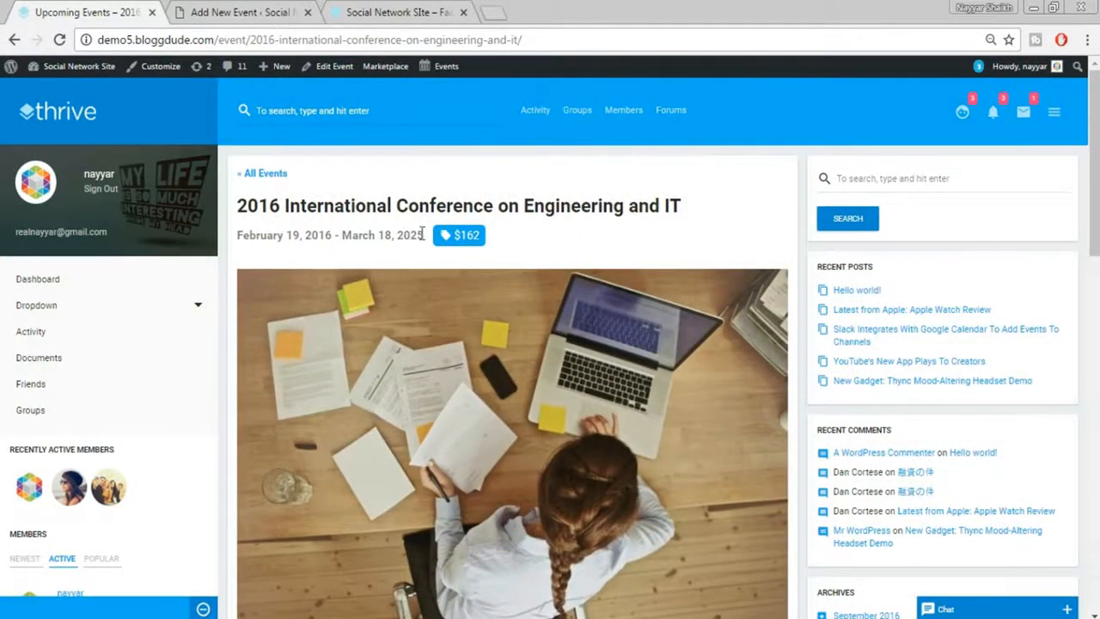
Review the sample event's description, details, organizer and venue sections
scroll(613, 232, down, 6)
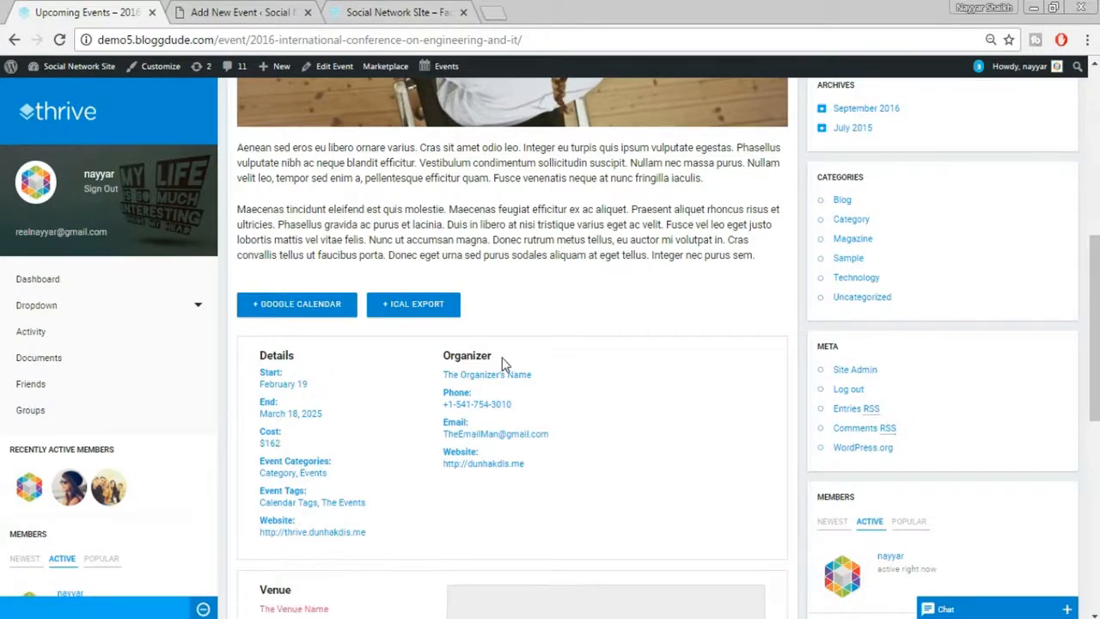
scroll(516, 394, down, 3)
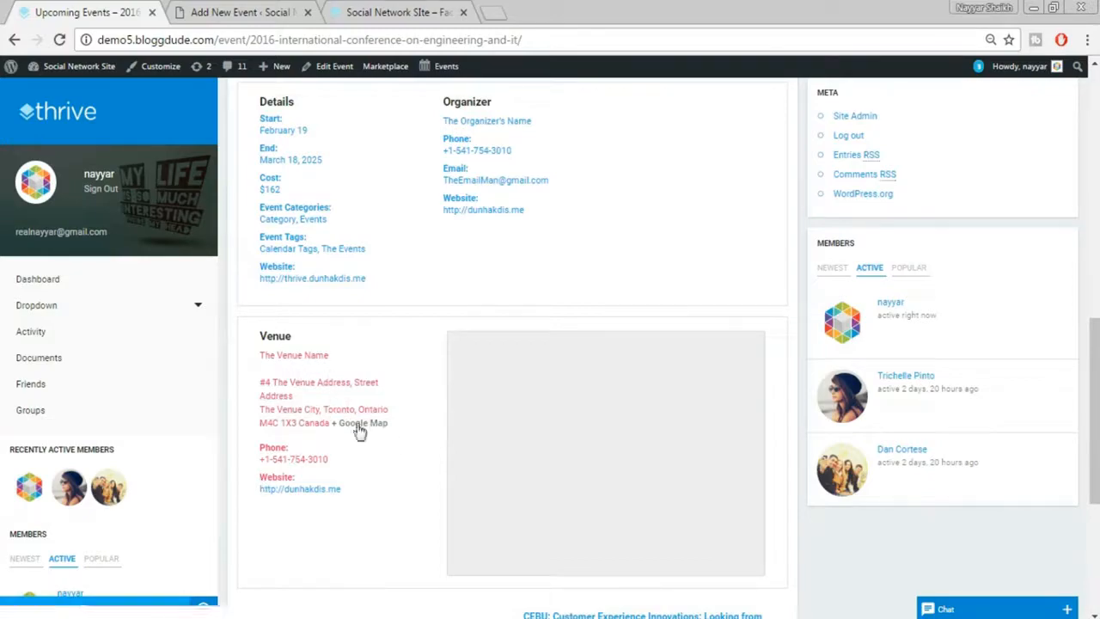
scroll(437, 508, up, 10)
Copy the sample event's title, 2016 International Conference on Engineering and IT, into the new event's title
key(ctrl+Tab)
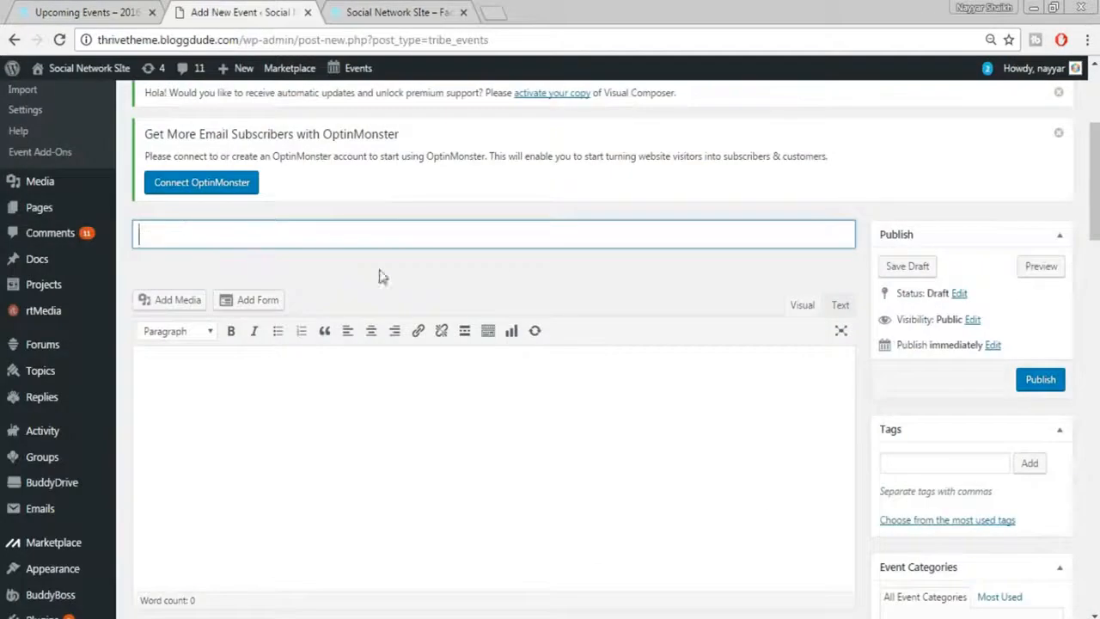
key(ctrl+shift+Tab)
scroll(293, 249, up, 2)
drag(236, 205, 685, 193)
right_click(622, 206)
click(667, 219)
key(ctrl+Tab)
right_click(405, 237)
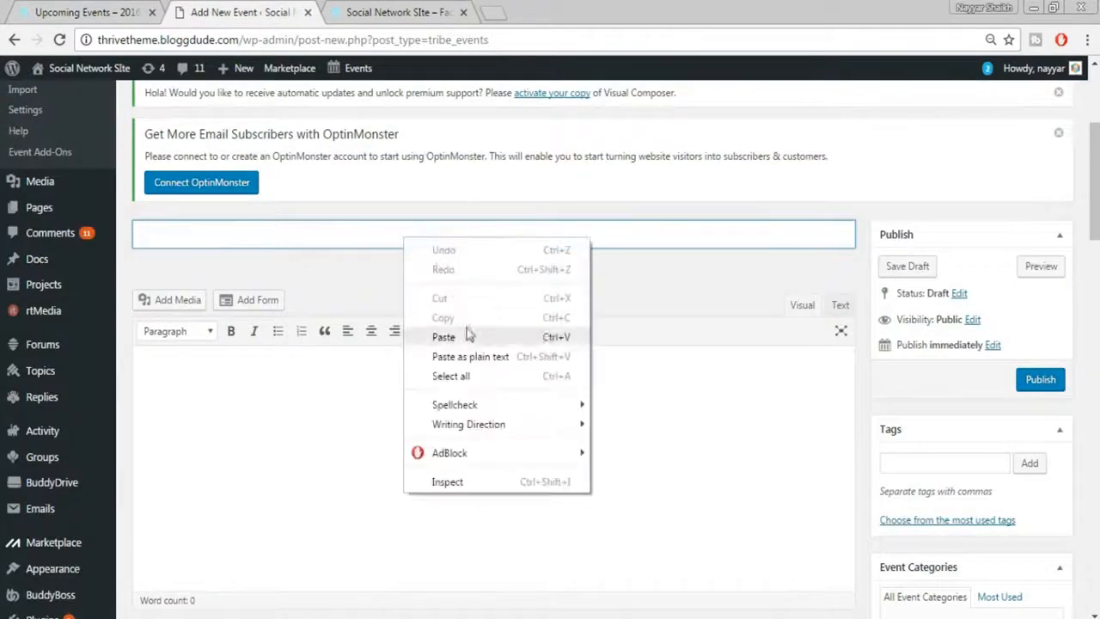
click(442, 336)
Copy the sample event's two description paragraphs into the new event's content
click(112, 12)
scroll(396, 332, down, 5)
drag(239, 232, 755, 342)
right_click(578, 289)
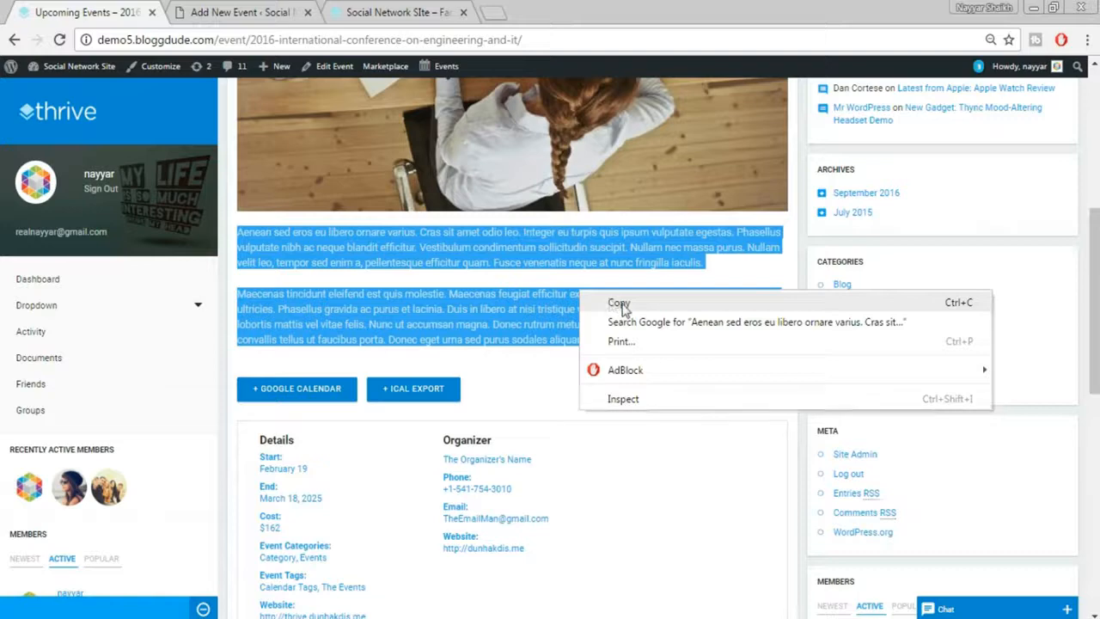
click(601, 302)
click(241, 12)
scroll(515, 317, down, 1)
right_click(400, 328)
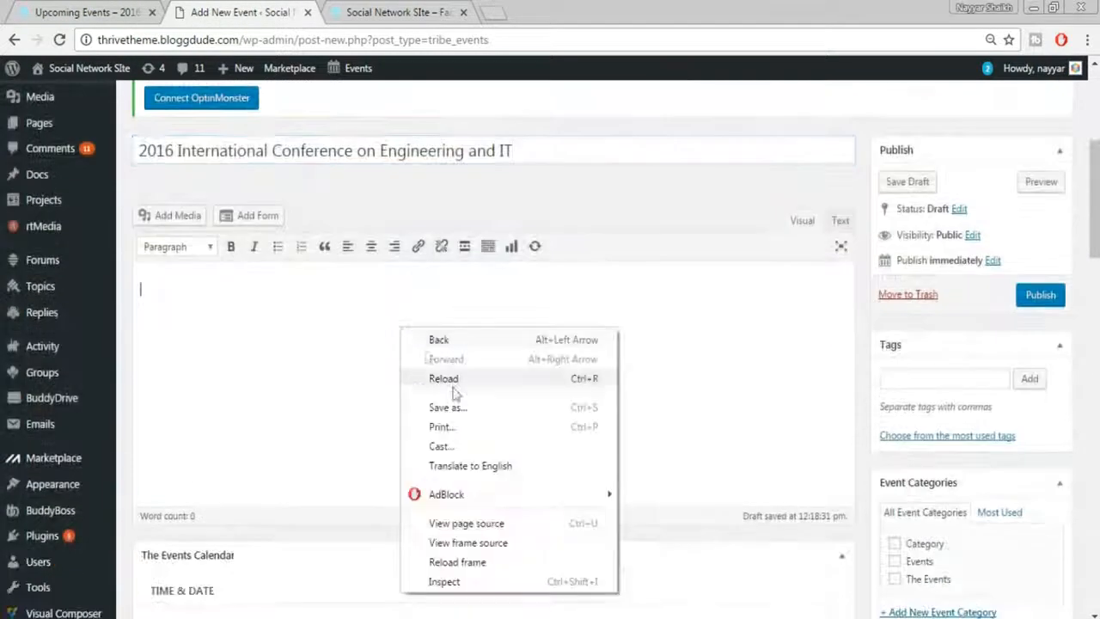
click(238, 379)
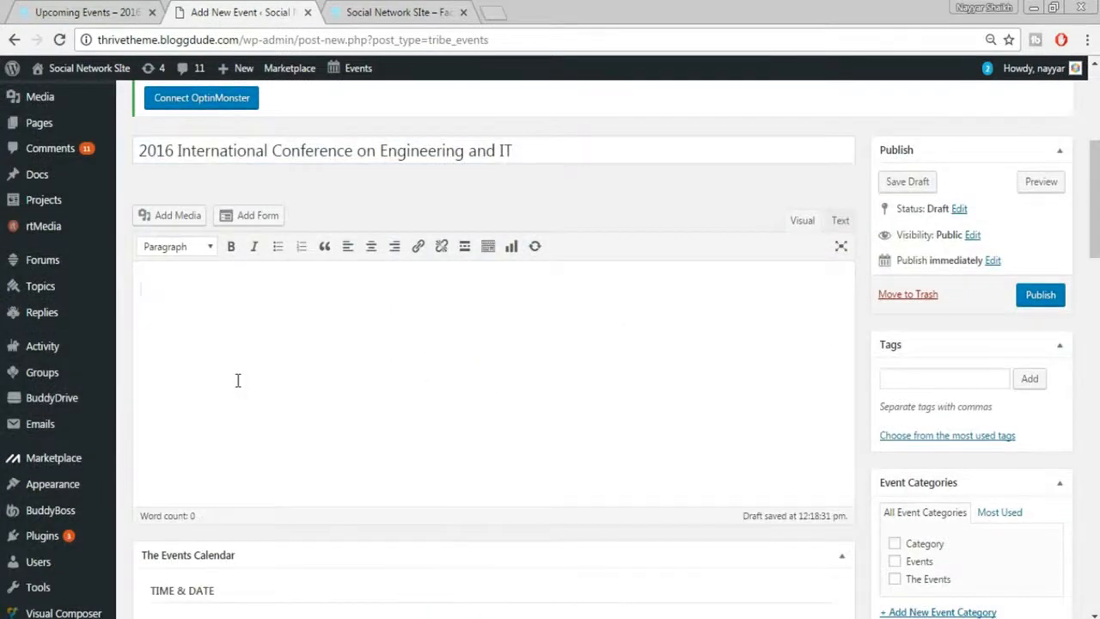
key(ctrl+v)
Assign the event categories Category, Events and The Events to the new event
scroll(1036, 373, down, 1)
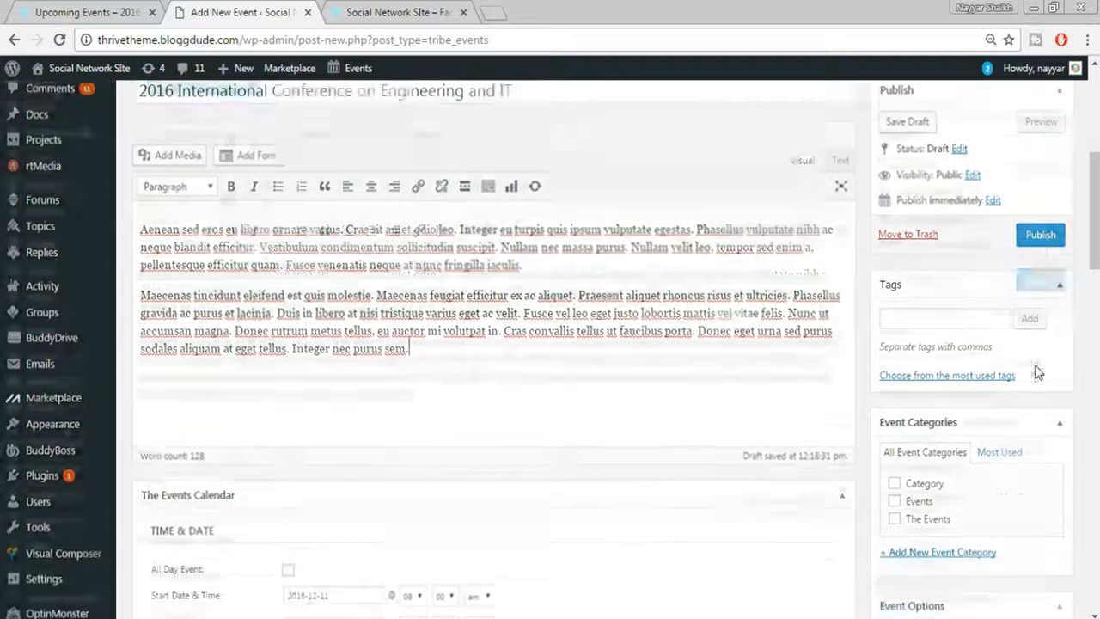
scroll(961, 428, down, 2)
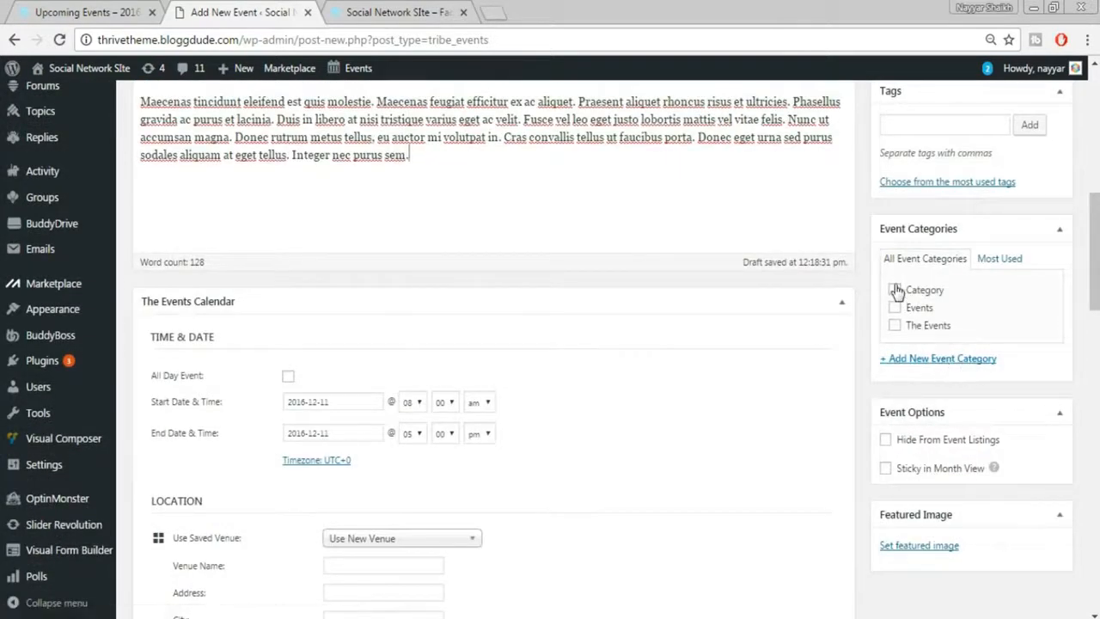
scroll(525, 373, down, 1)
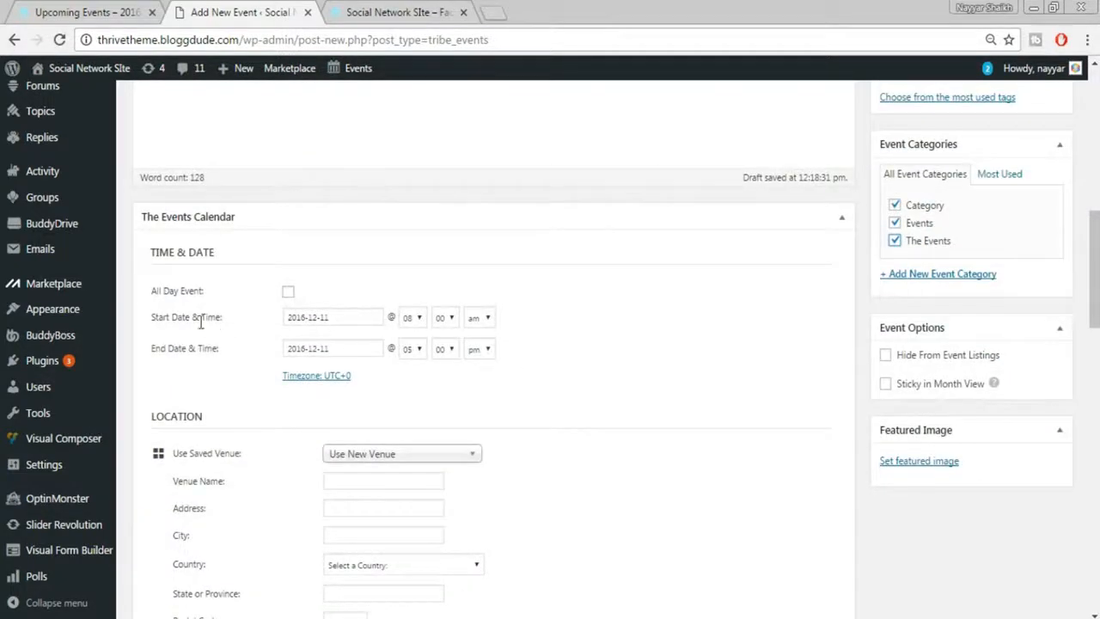
Set the new event's start date to 2017-01-04 and its end date to 2025-02-04
click(344, 312)
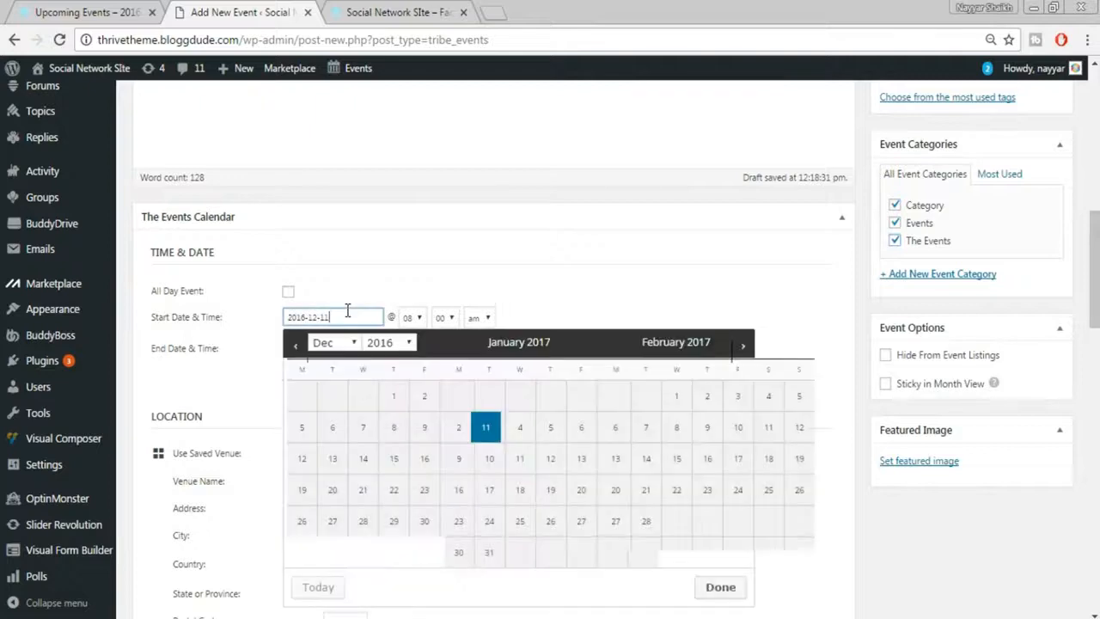
click(522, 434)
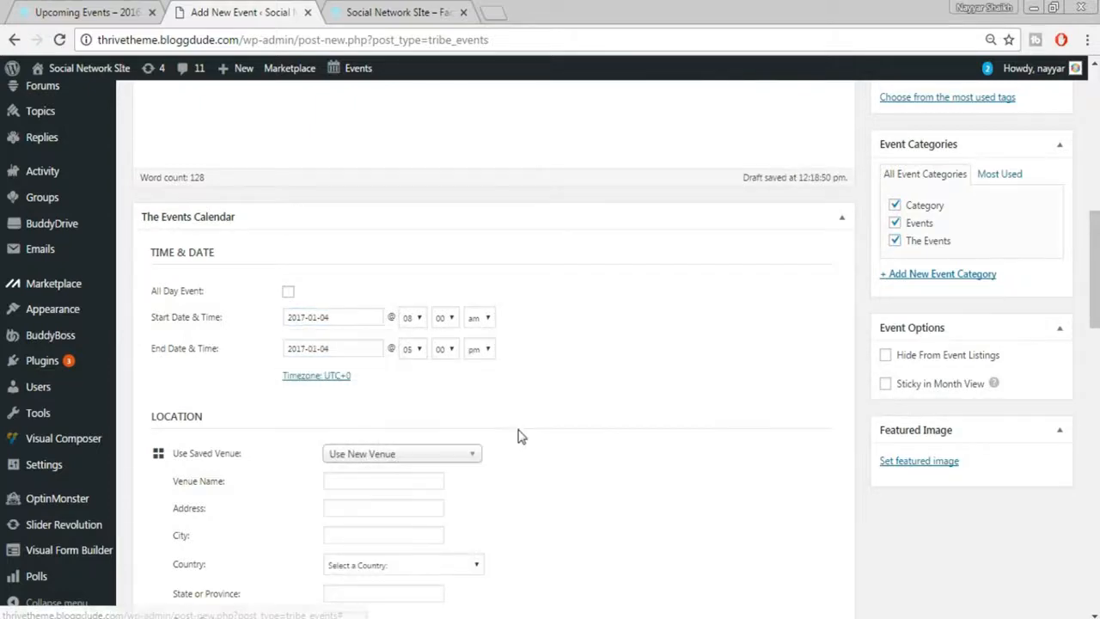
click(363, 355)
scroll(602, 301, up, 1)
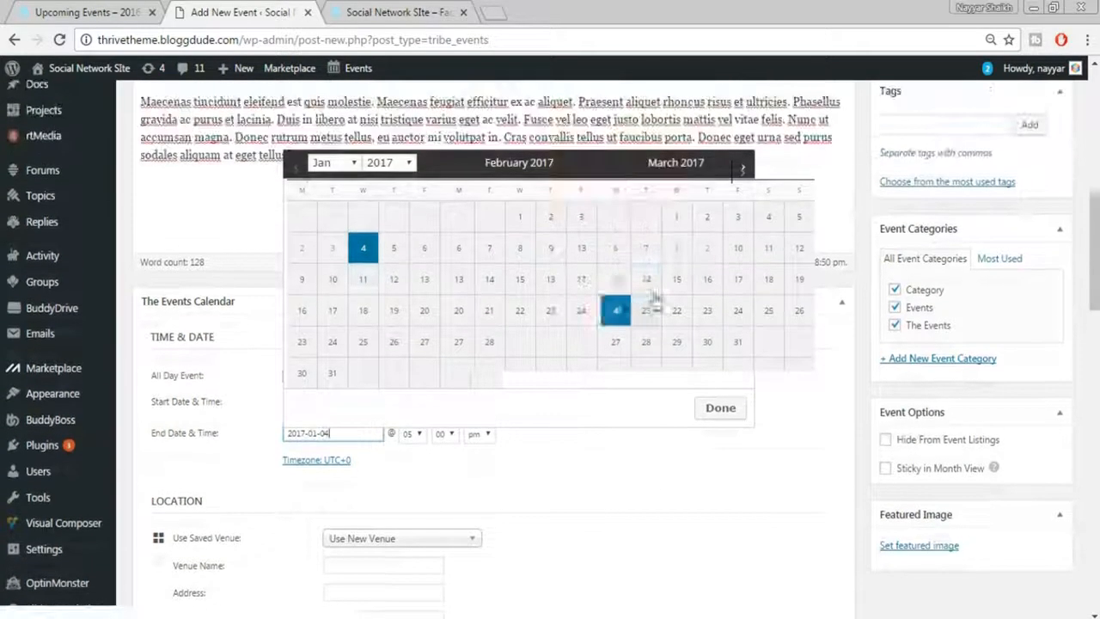
click(386, 163)
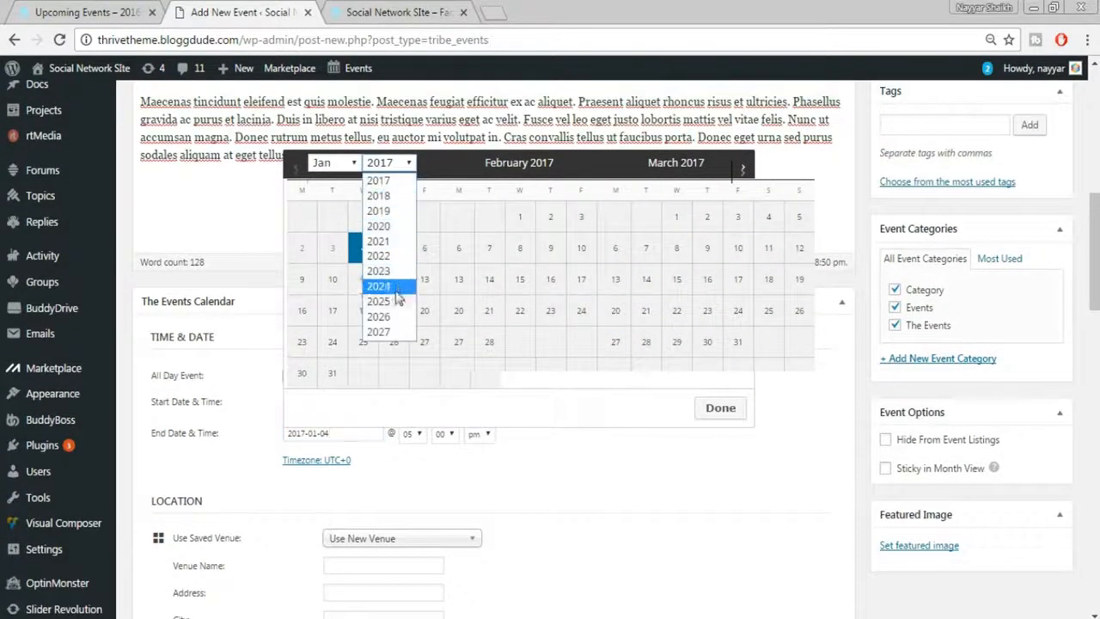
click(397, 305)
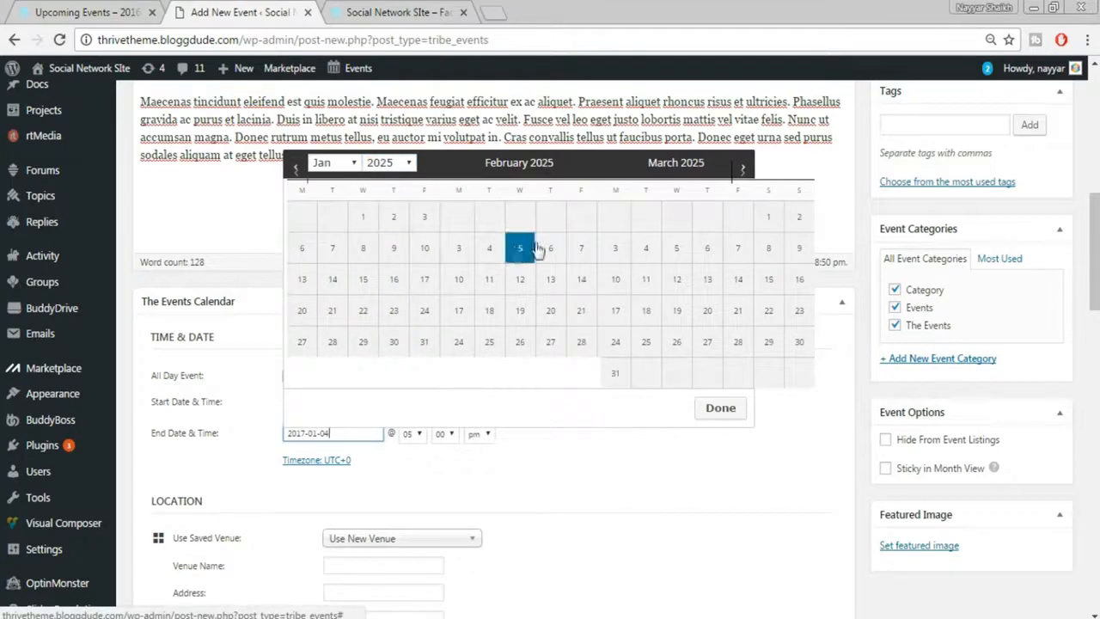
click(489, 249)
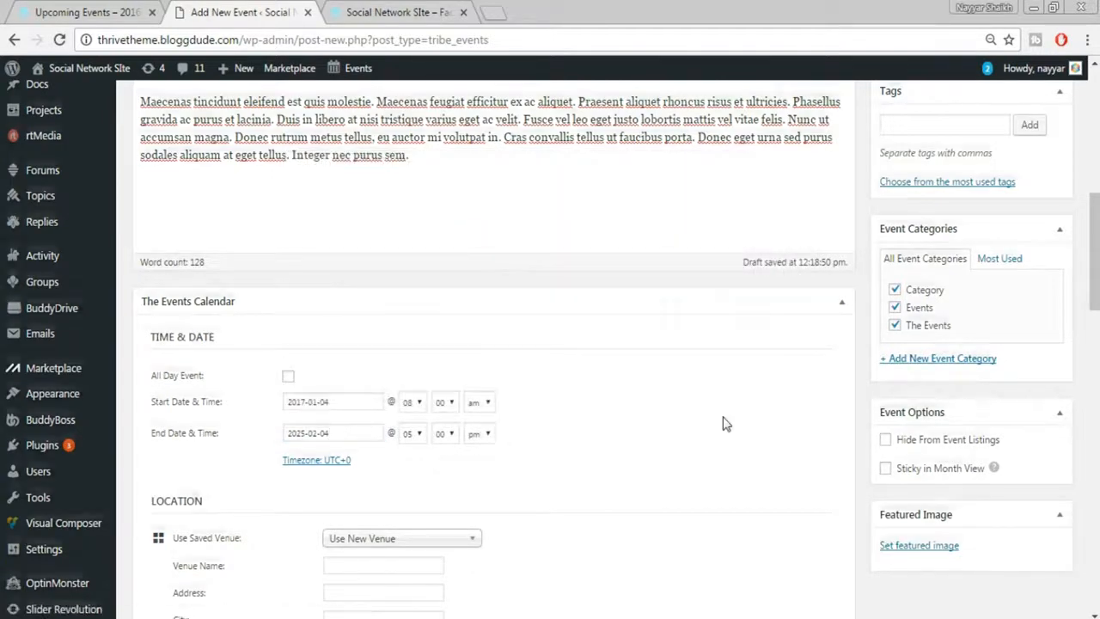
Examine the new event's venue, organizer and event website fields without filling them in
scroll(722, 423, down, 3)
click(381, 310)
click(373, 343)
click(372, 365)
click(391, 397)
click(412, 394)
scroll(574, 400, down, 1)
click(341, 366)
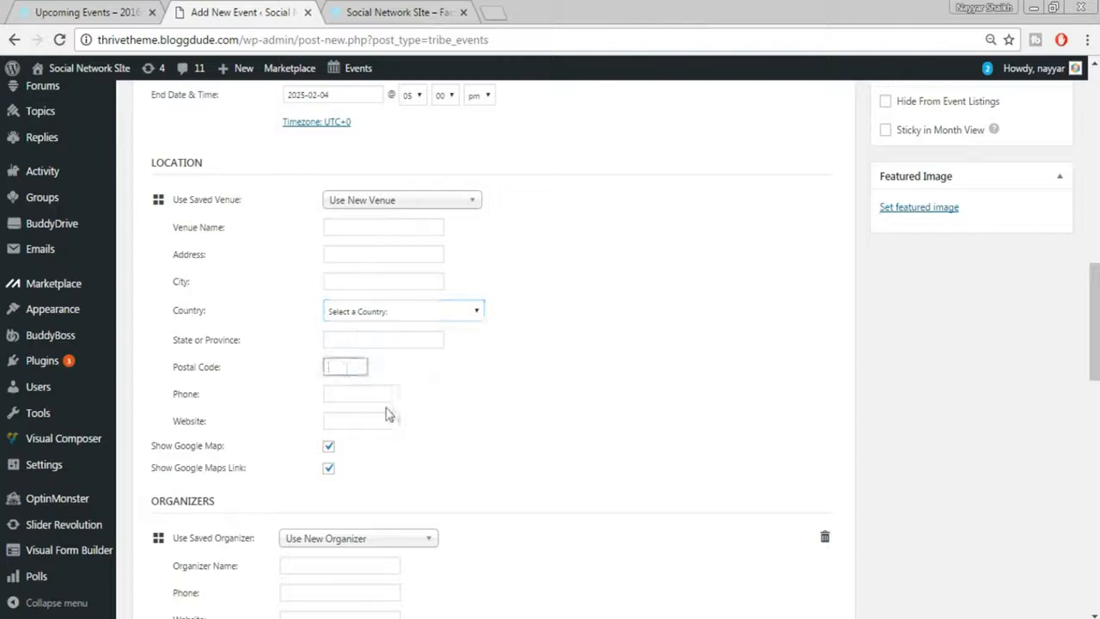
click(367, 419)
scroll(598, 397, down, 3)
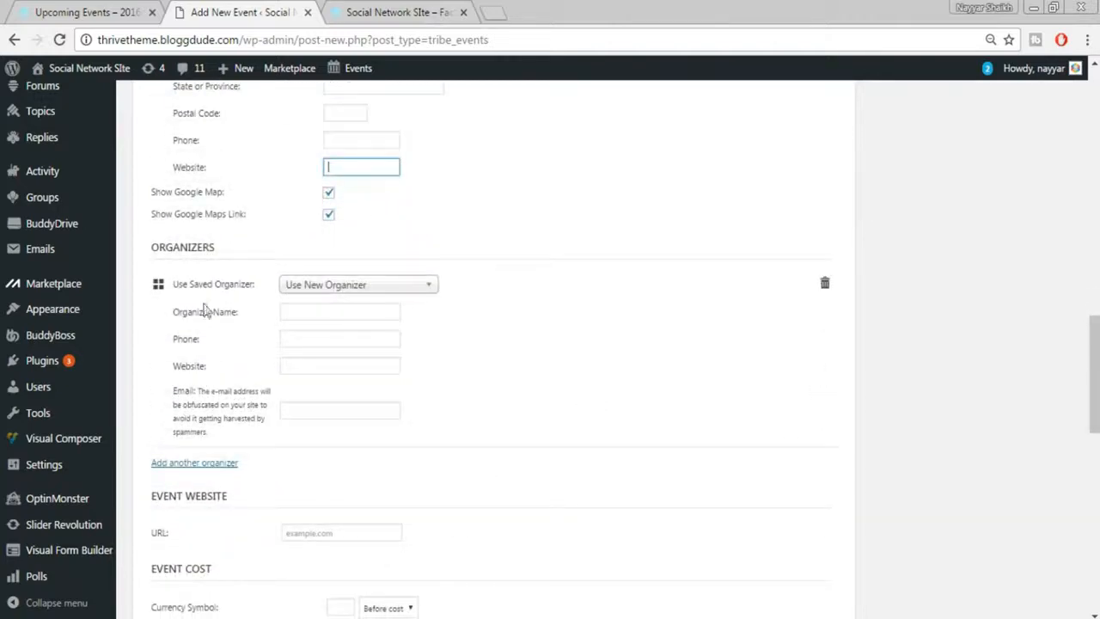
click(309, 314)
click(317, 341)
click(320, 365)
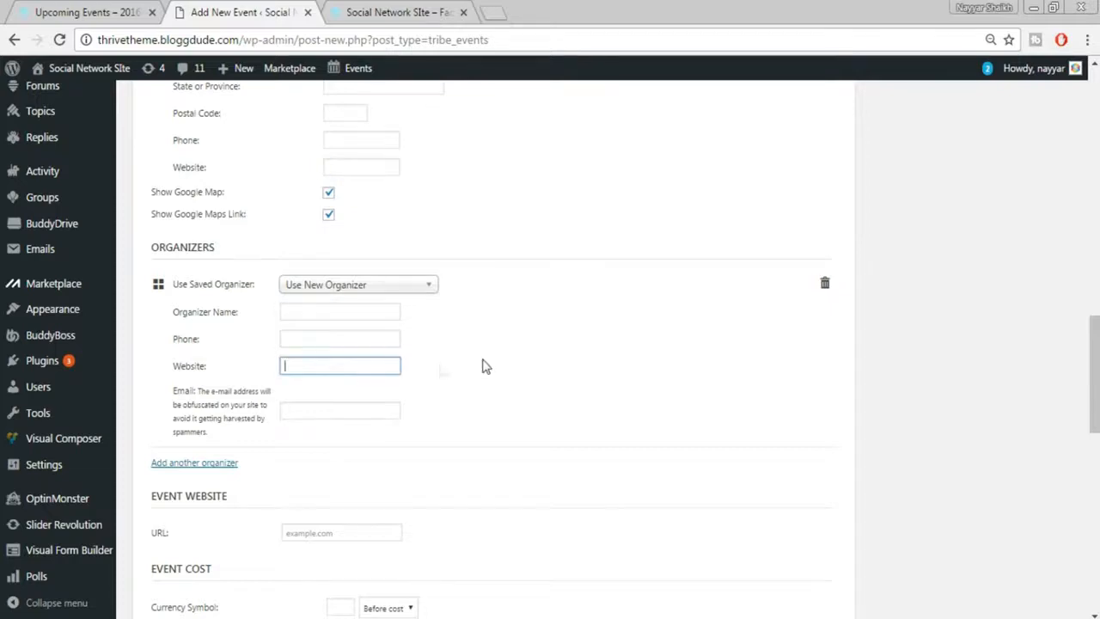
scroll(484, 365, down, 2)
click(342, 363)
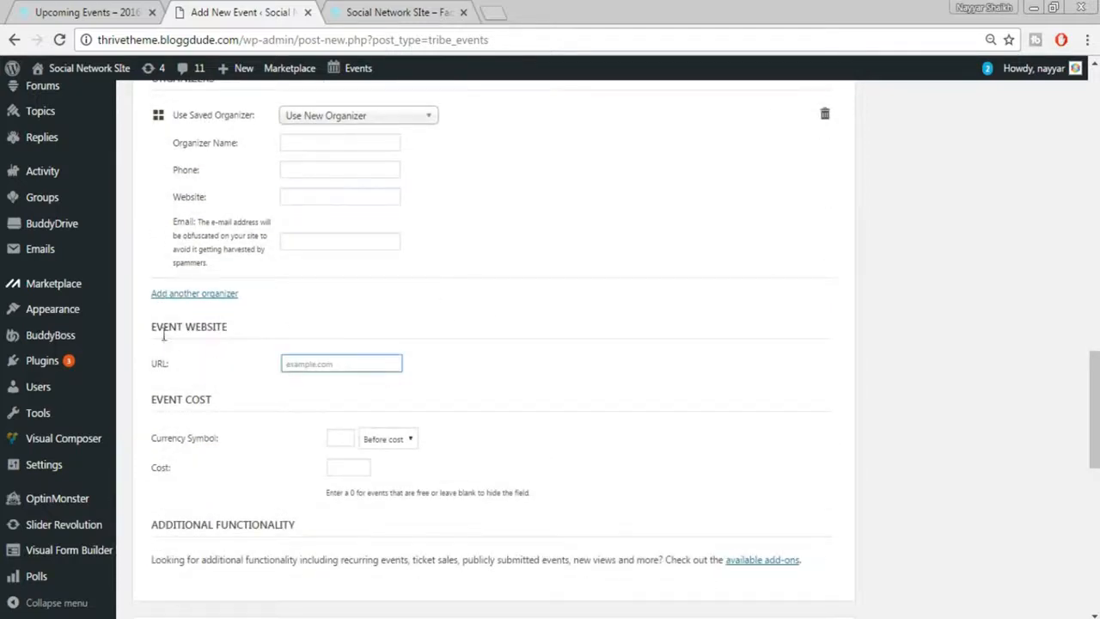
Set the event cost to 20 with the $ currency symbol placed before the cost
scroll(555, 370, down, 1)
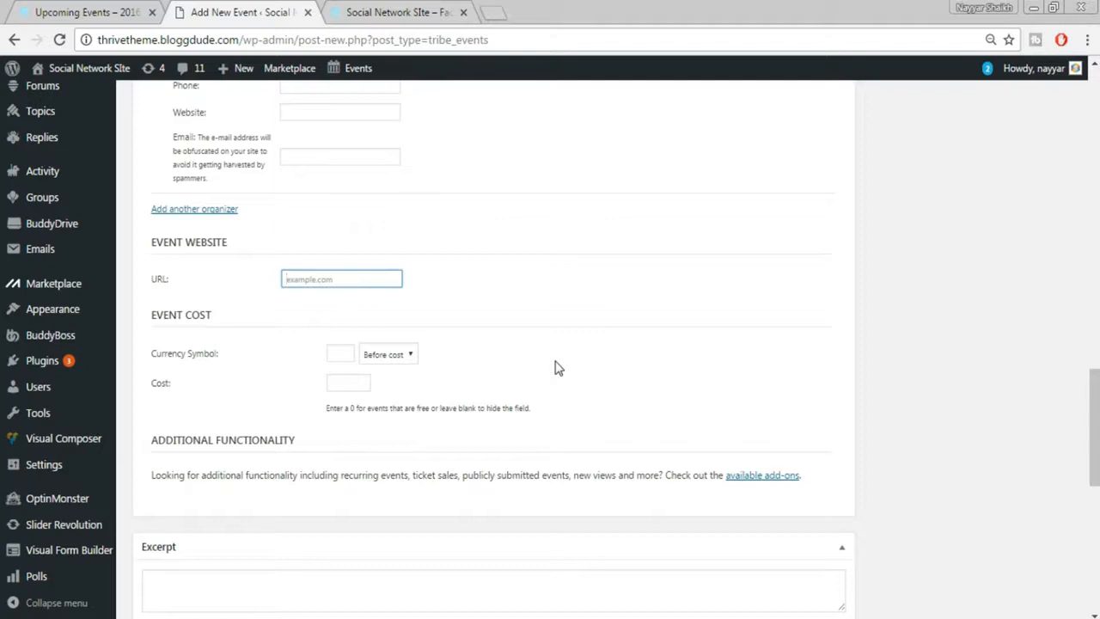
click(386, 361)
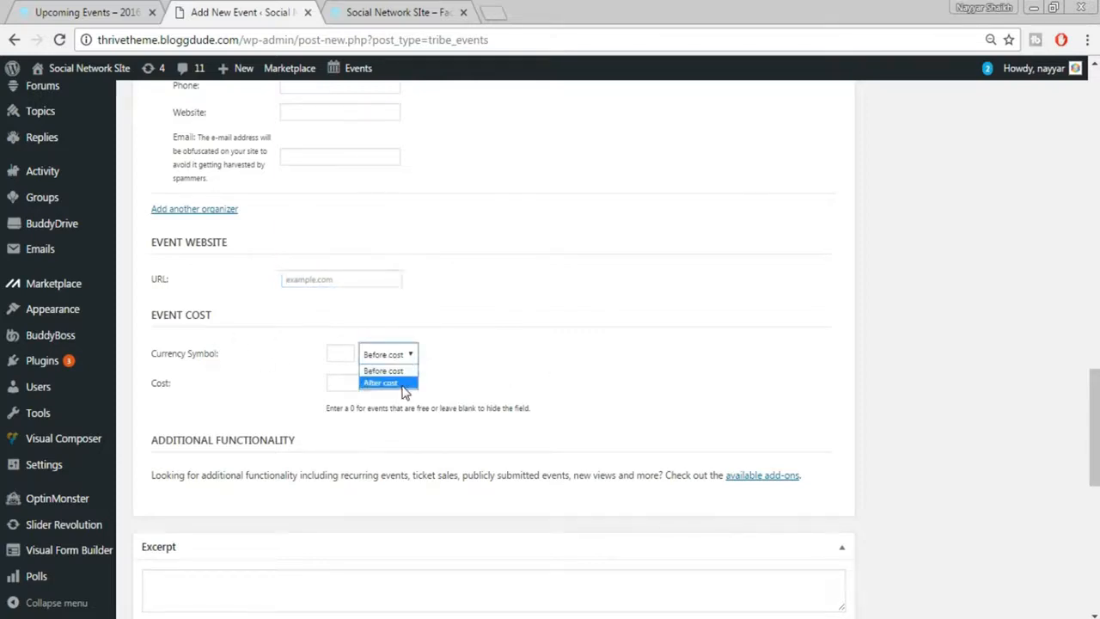
click(398, 361)
click(347, 355)
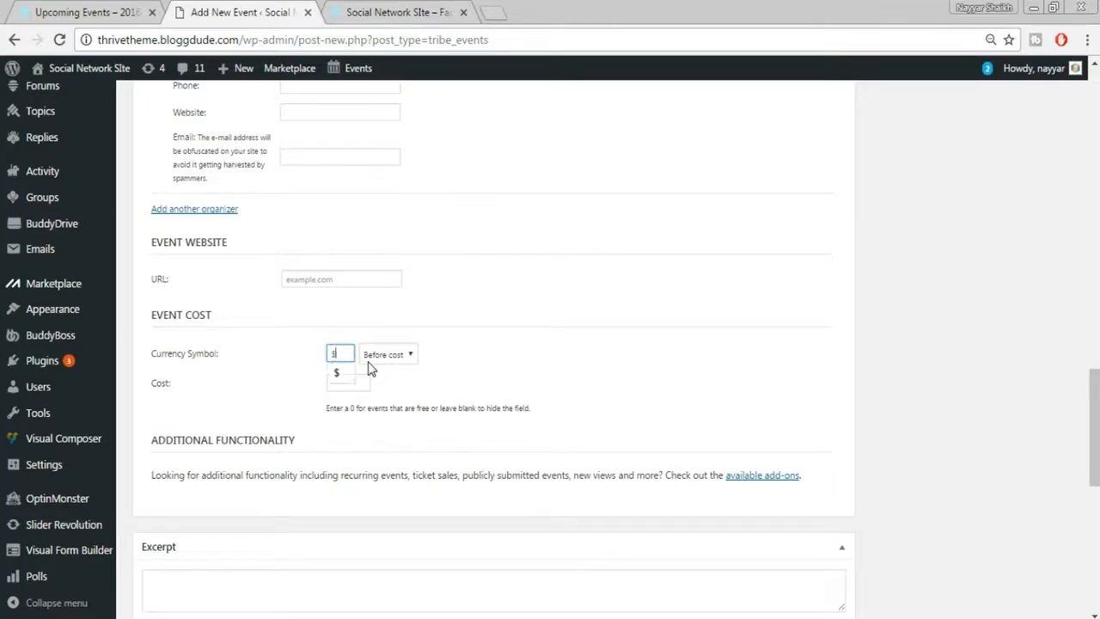
click(342, 373)
click(361, 384)
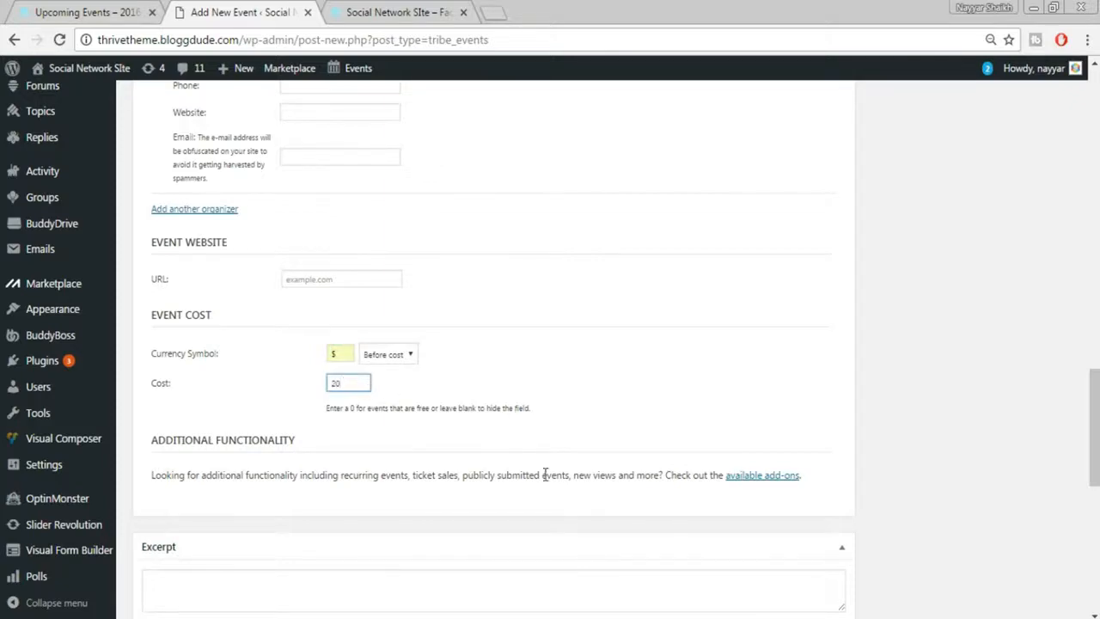
Check the sample event's featured image on the demo site and return to the new event's form
scroll(545, 474, up, 15)
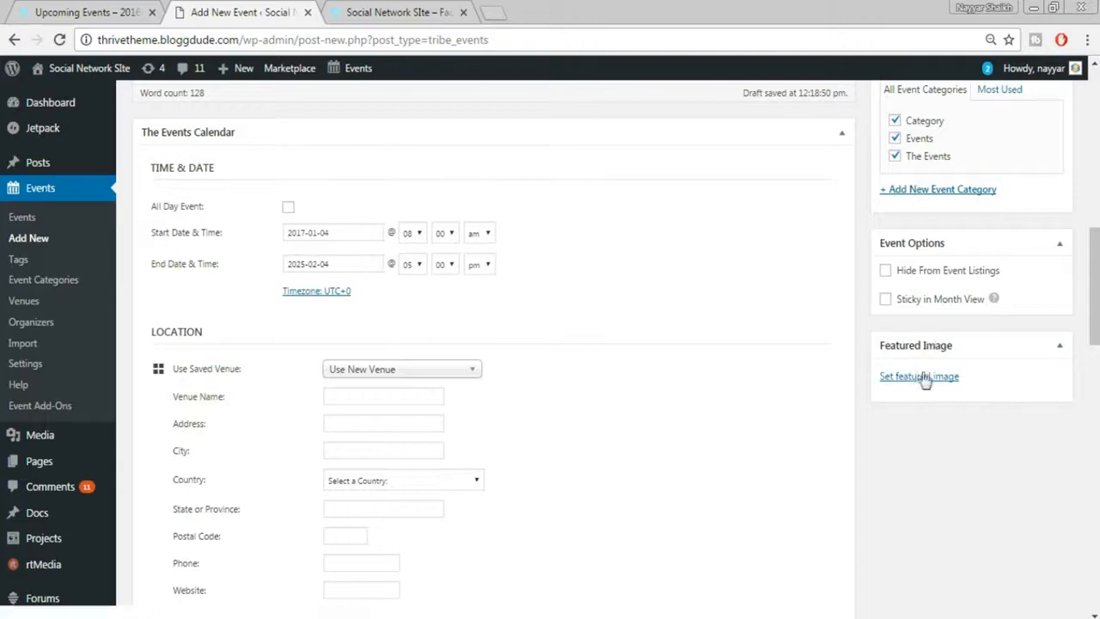
click(86, 12)
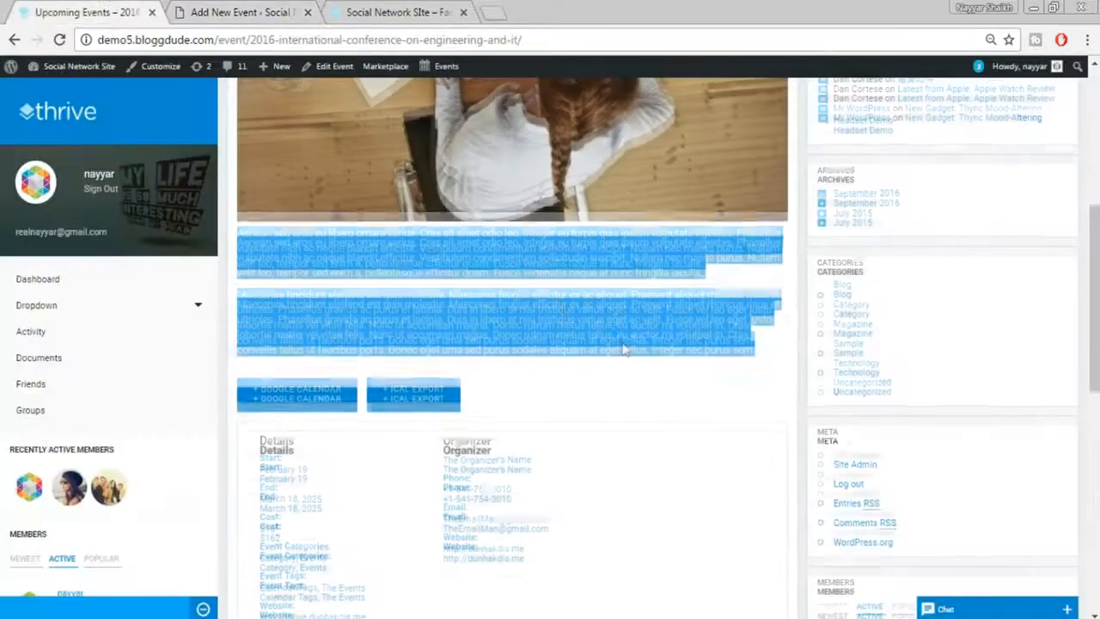
scroll(625, 348, up, 3)
click(737, 535)
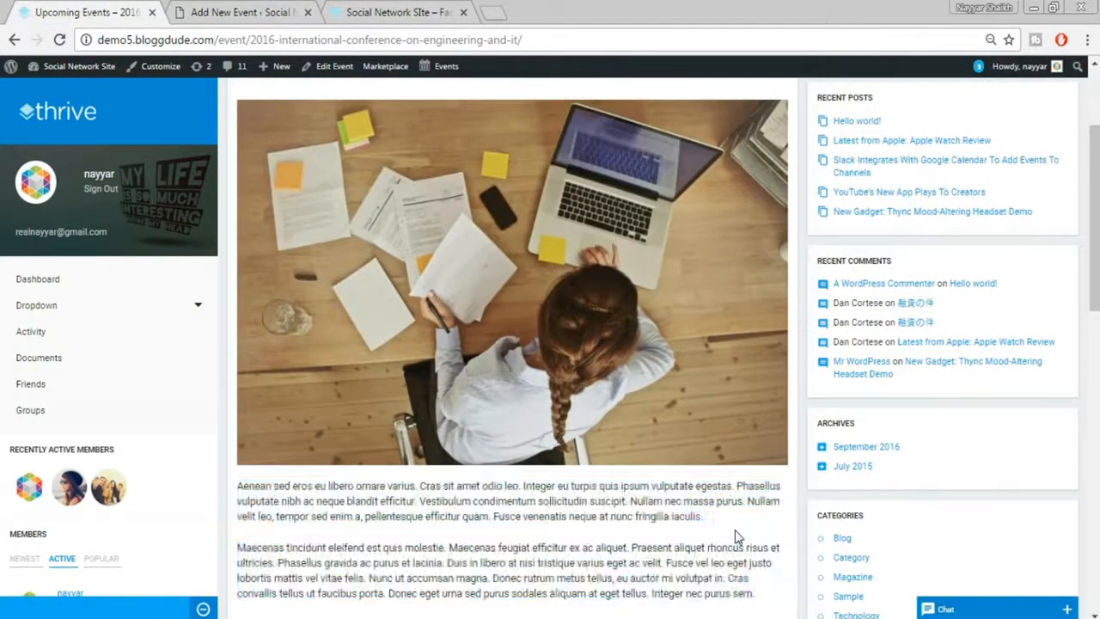
scroll(737, 536, up, 1)
click(301, 8)
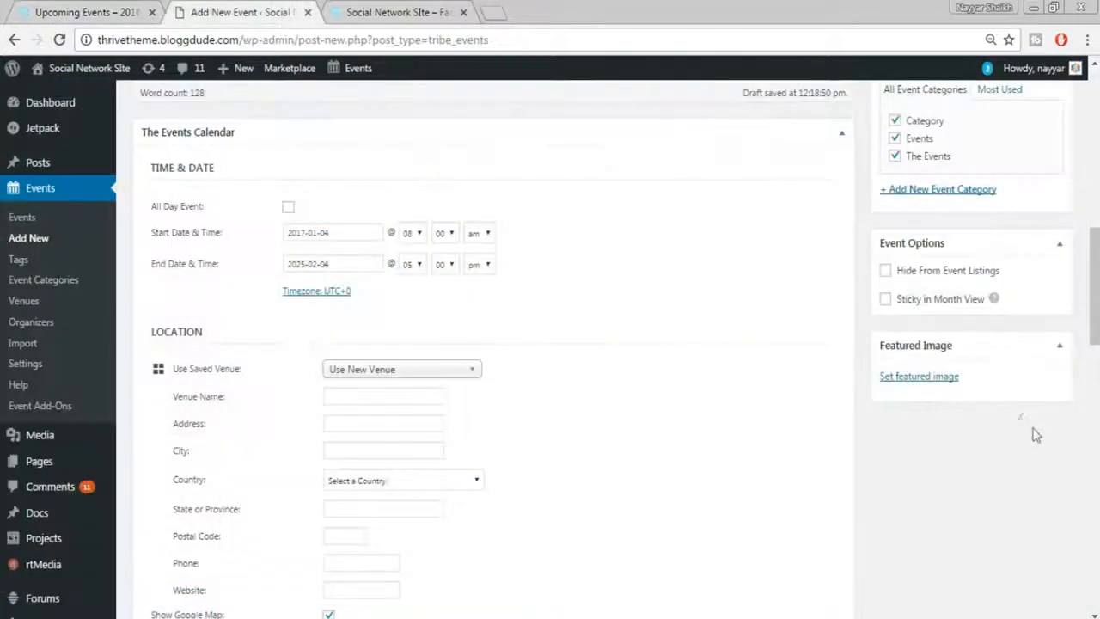
Upload the cvp image from the thrive-demo images folder and set it as the new event's featured image
scroll(934, 373, down, 1)
click(914, 293)
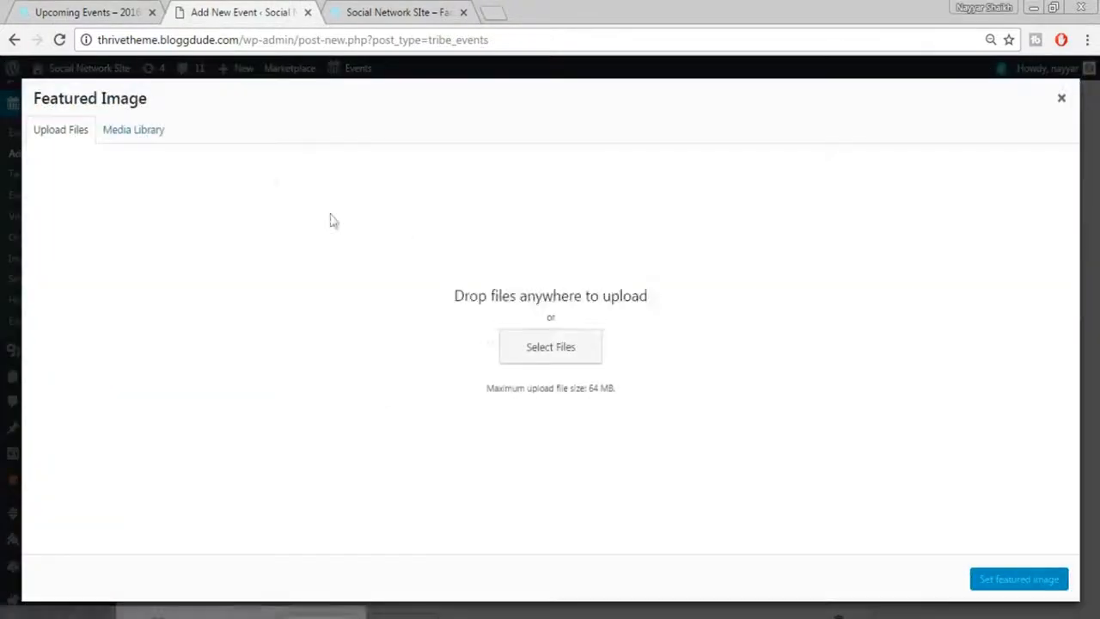
click(132, 134)
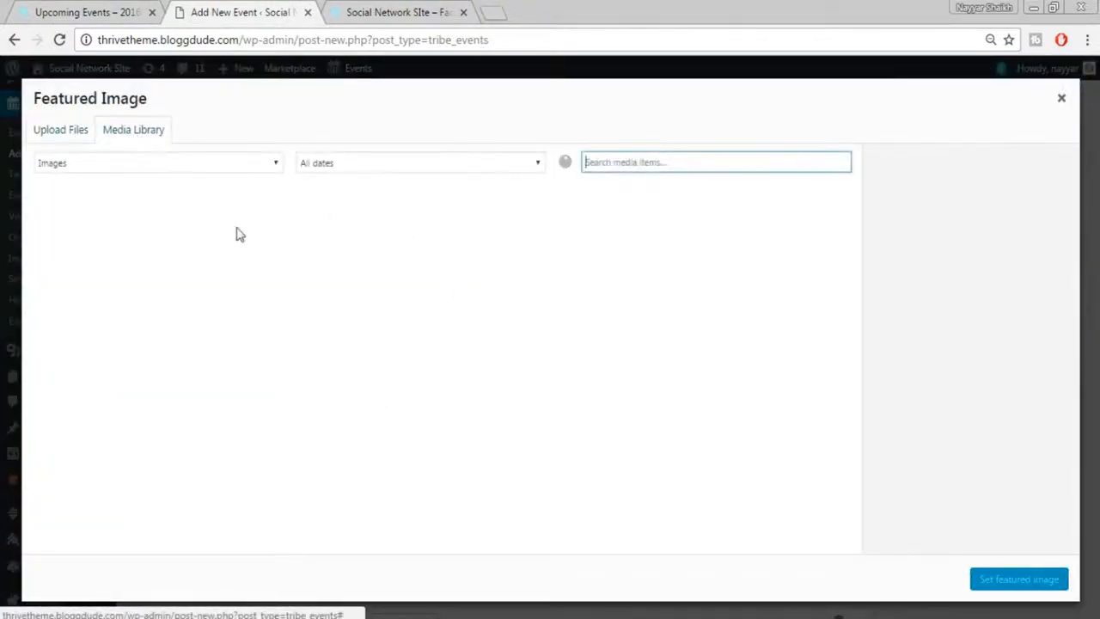
click(60, 138)
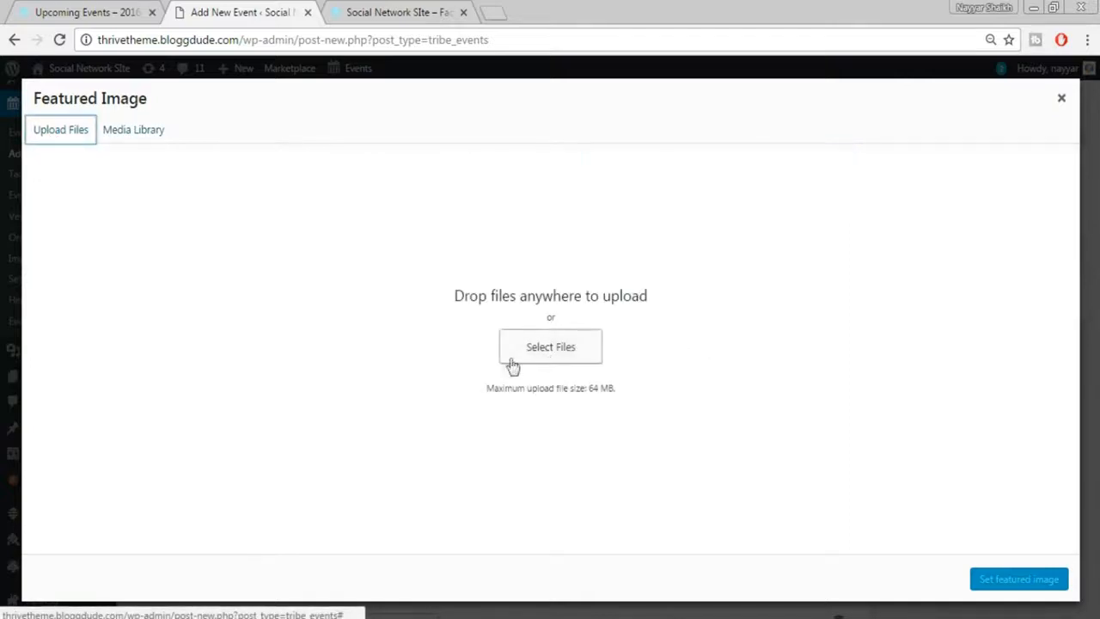
click(563, 348)
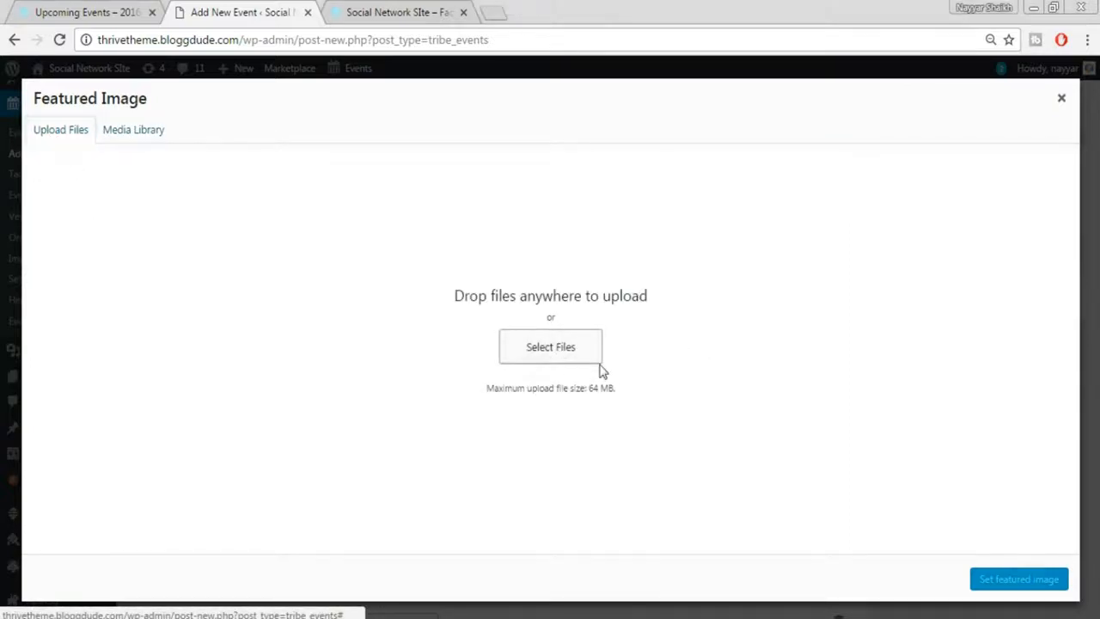
scroll(627, 197, down, 1)
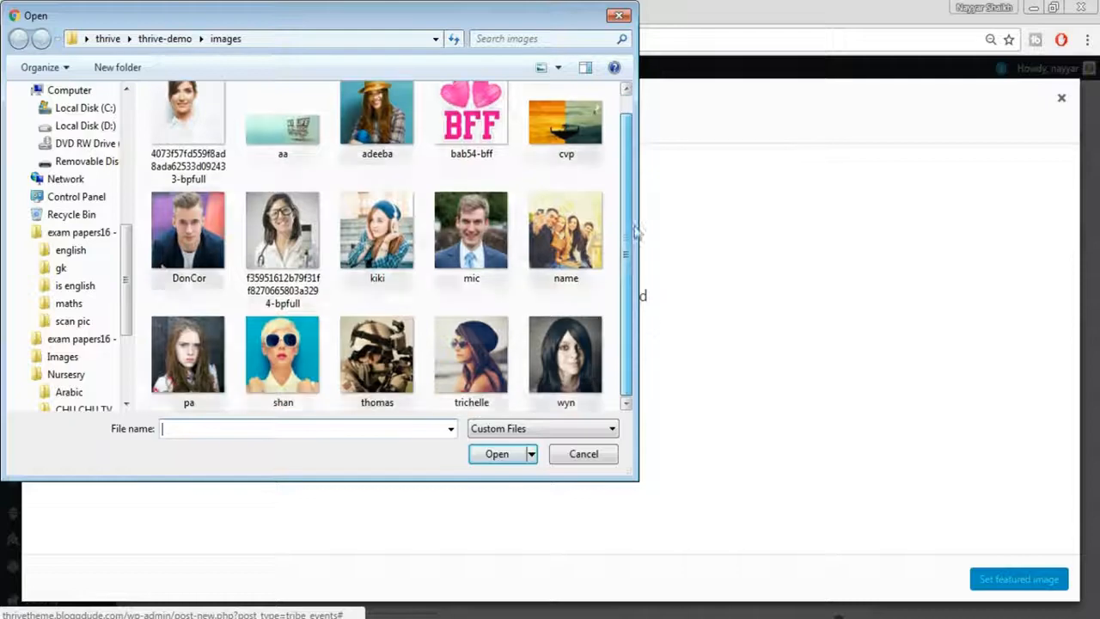
scroll(611, 230, up, 1)
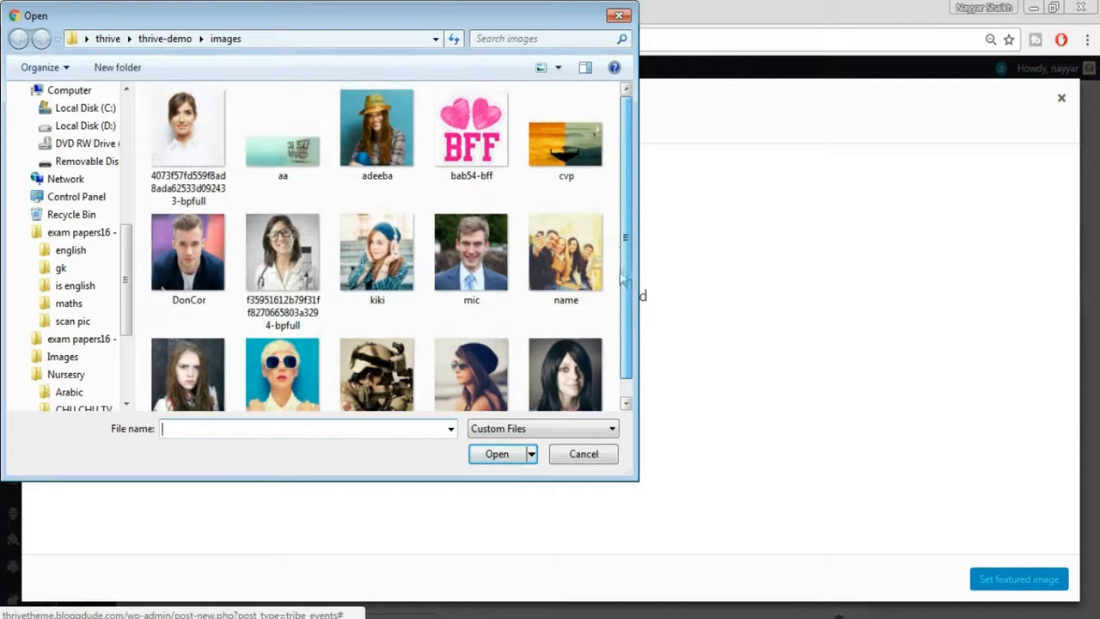
scroll(617, 265, down, 1)
click(550, 178)
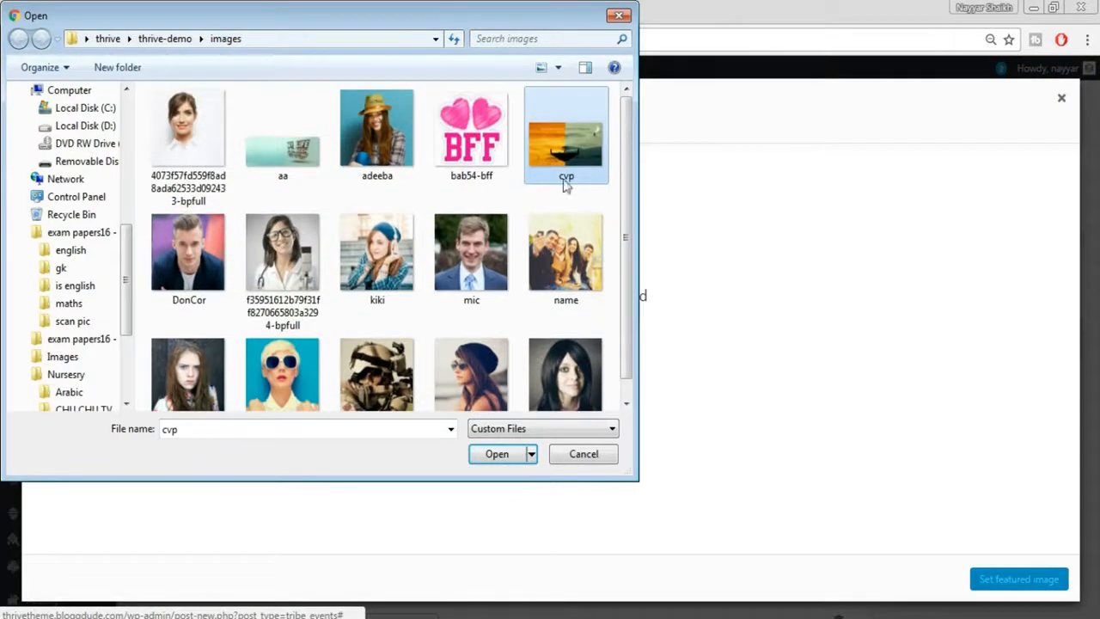
click(508, 456)
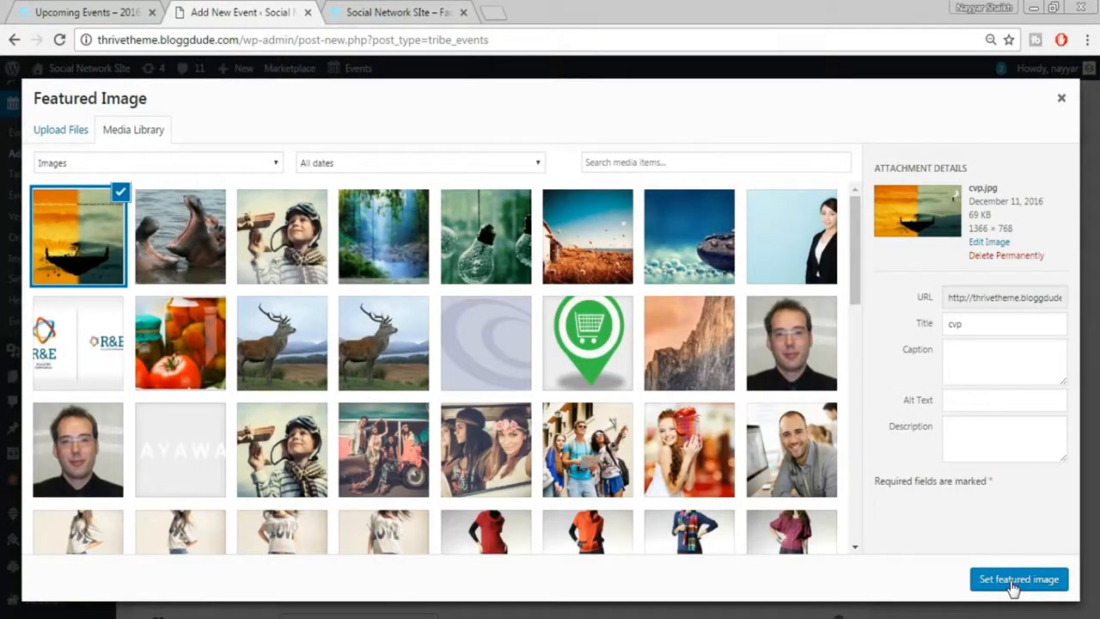
click(1012, 587)
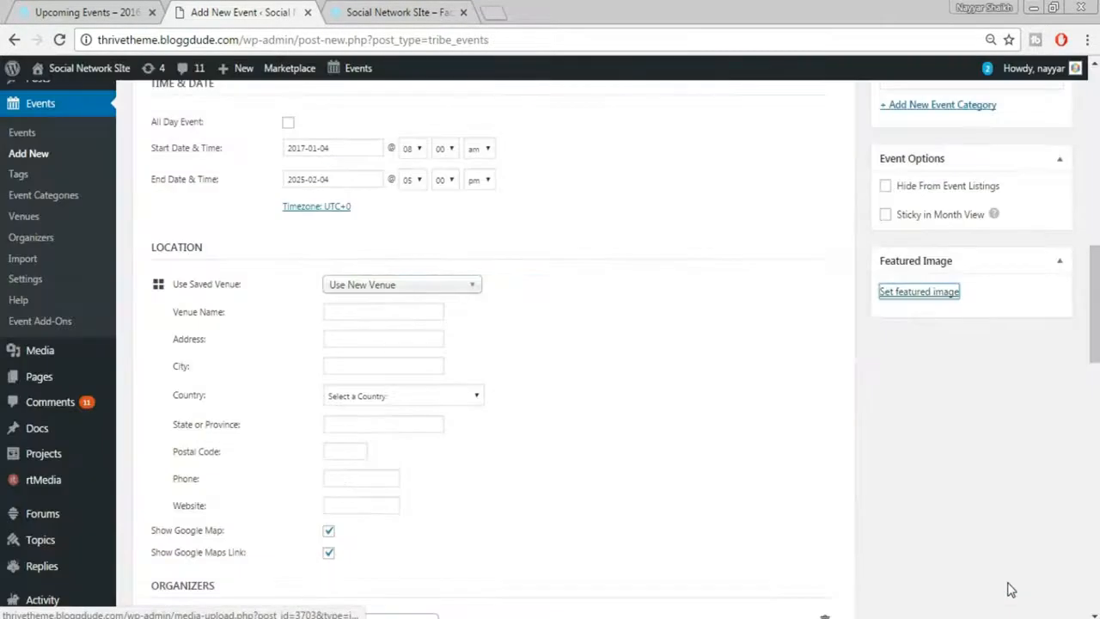
Publish the 2016 International Conference on Engineering and IT event
scroll(1009, 586, up, 4)
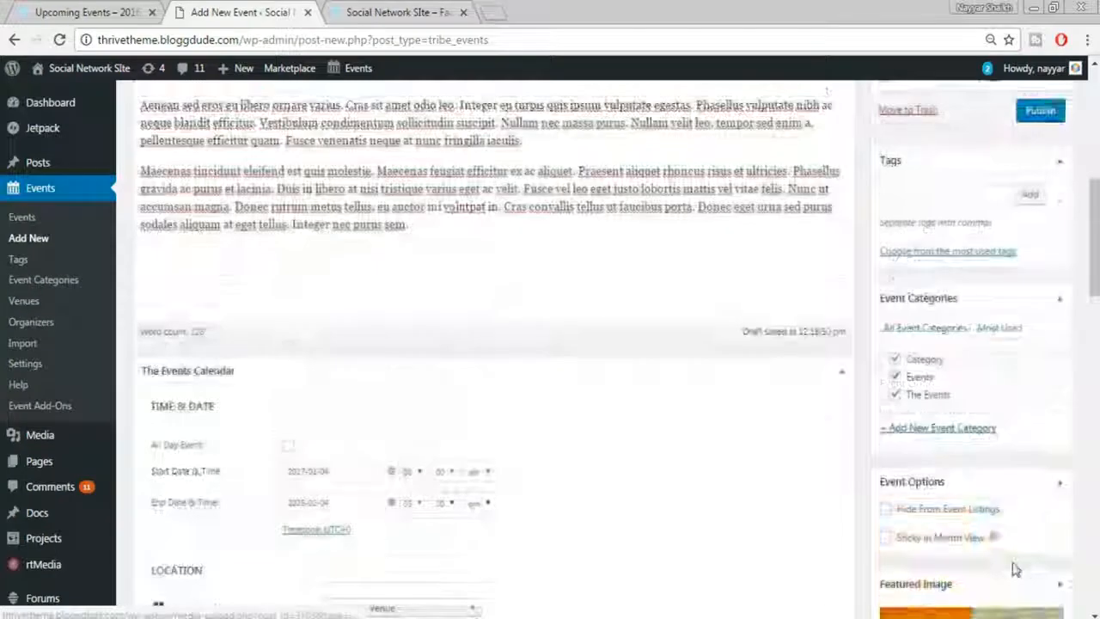
scroll(1016, 569, up, 5)
click(1040, 548)
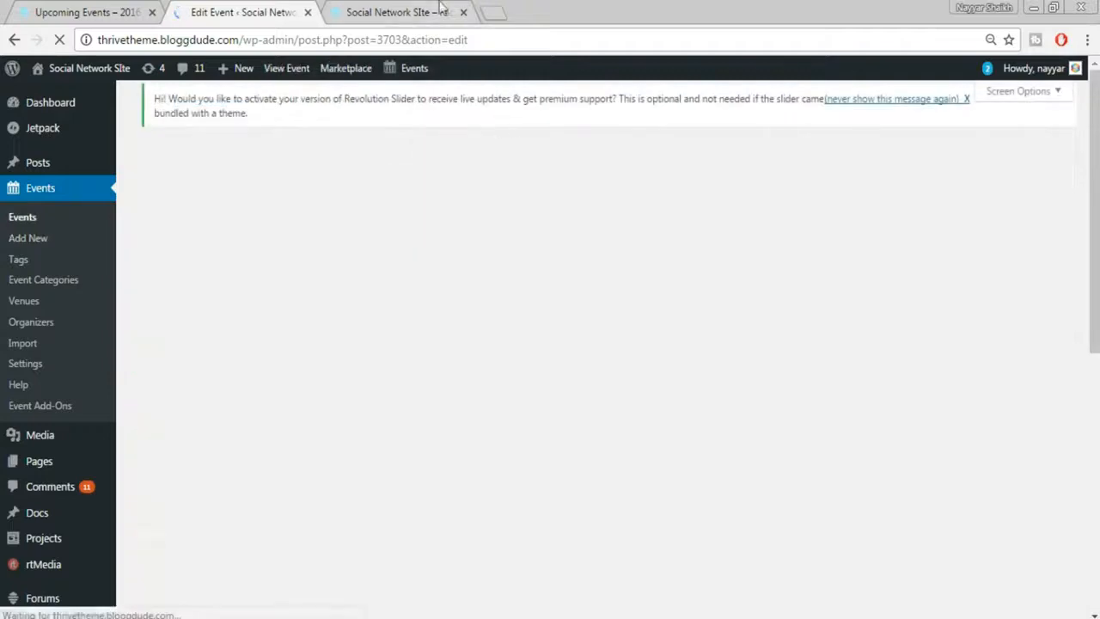
Reload the social network site's home page and open the new conference event from the Upcoming Events widget
click(421, 13)
click(413, 35)
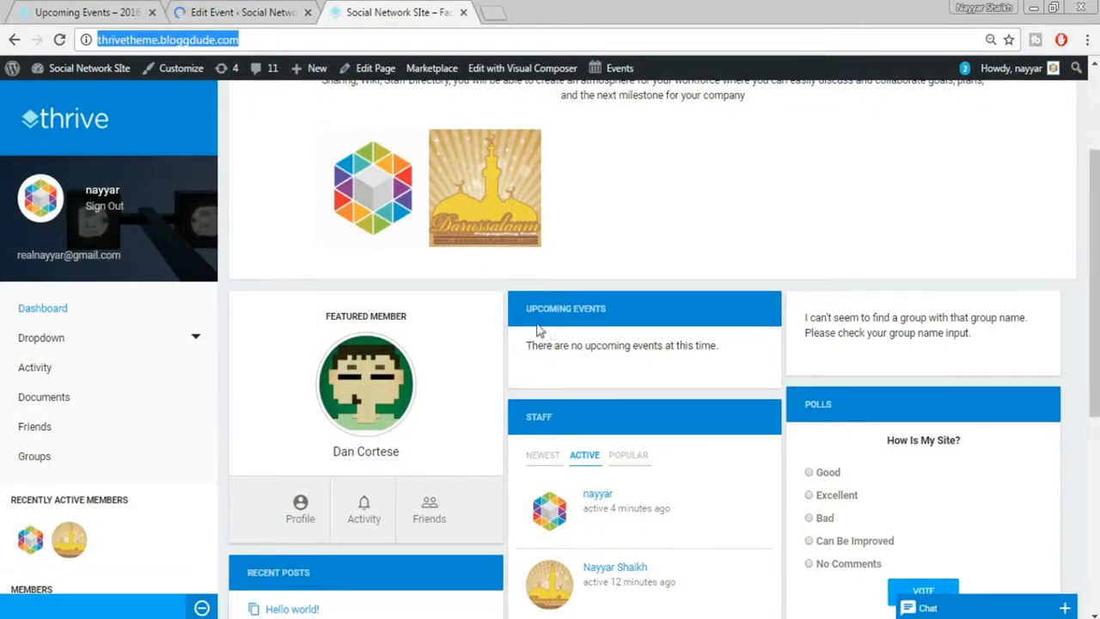
drag(527, 342, 737, 336)
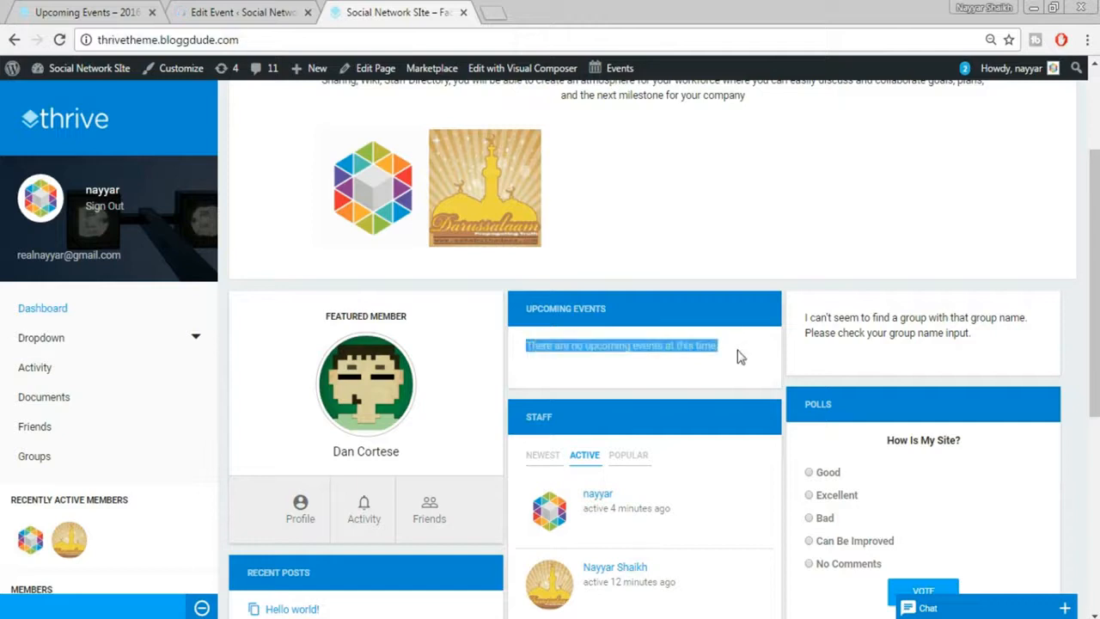
click(403, 39)
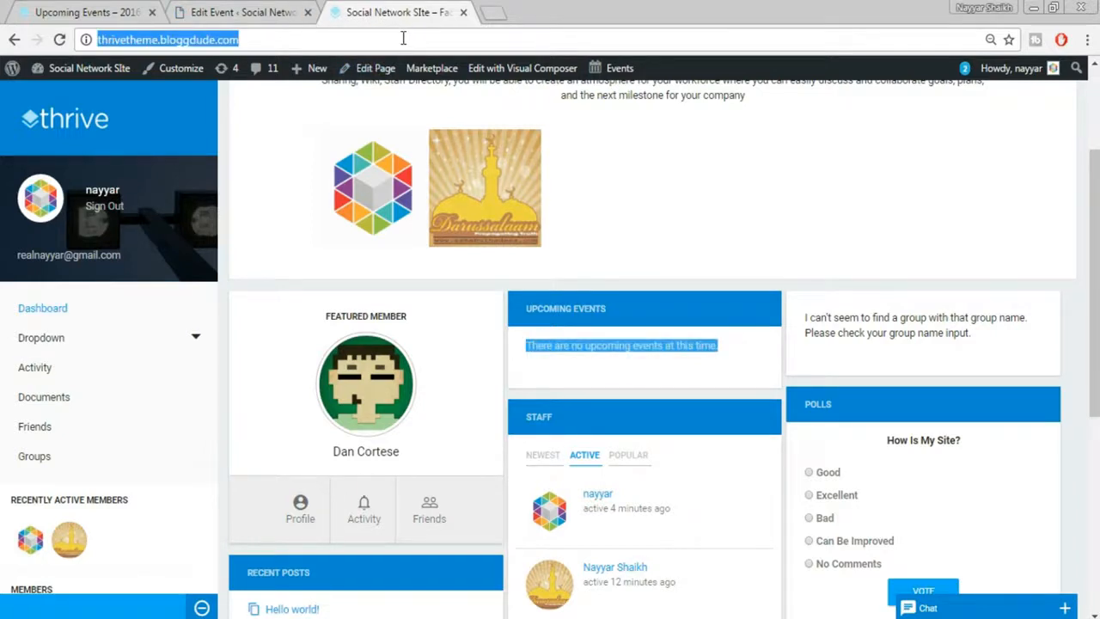
key(Return)
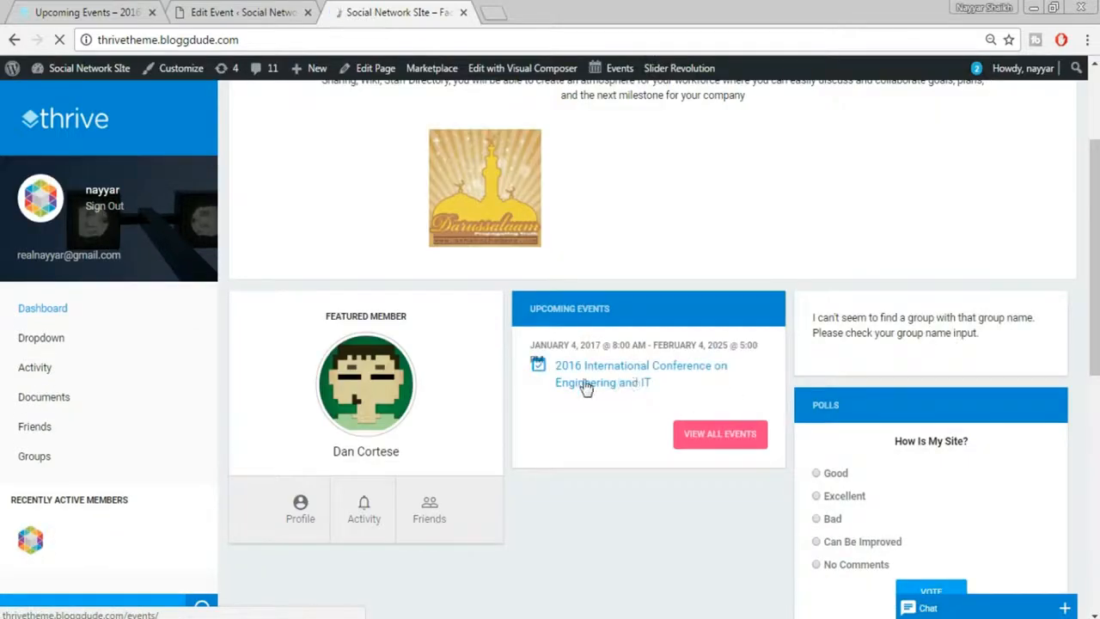
scroll(641, 385, up, 1)
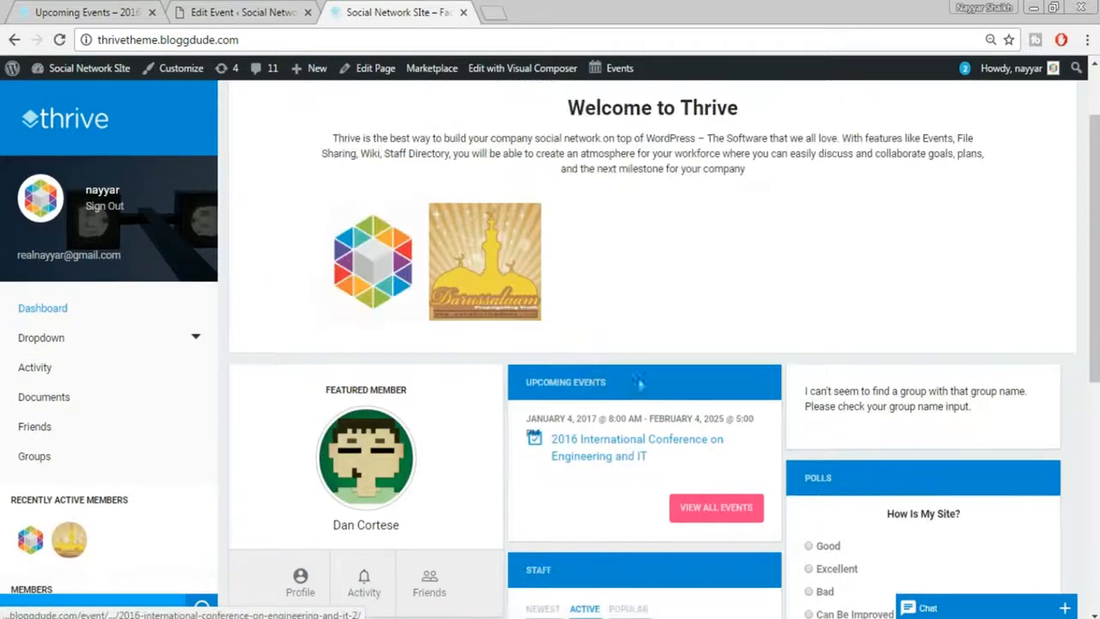
click(626, 454)
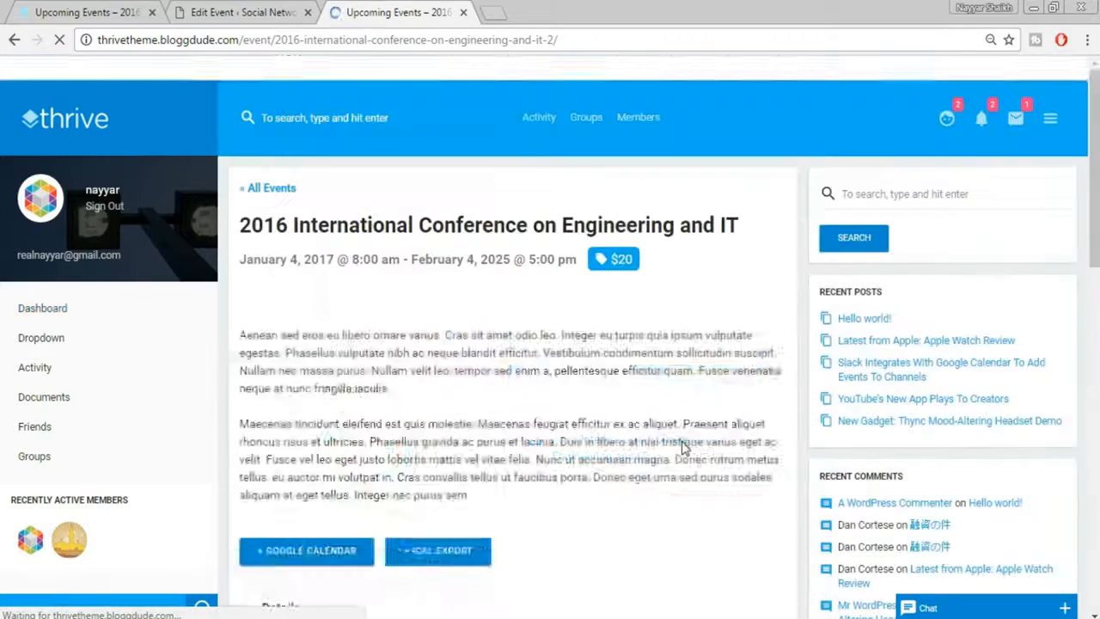
Review the published conference event's page, including its image, description and details, and return to the site's home page
scroll(601, 318, down, 6)
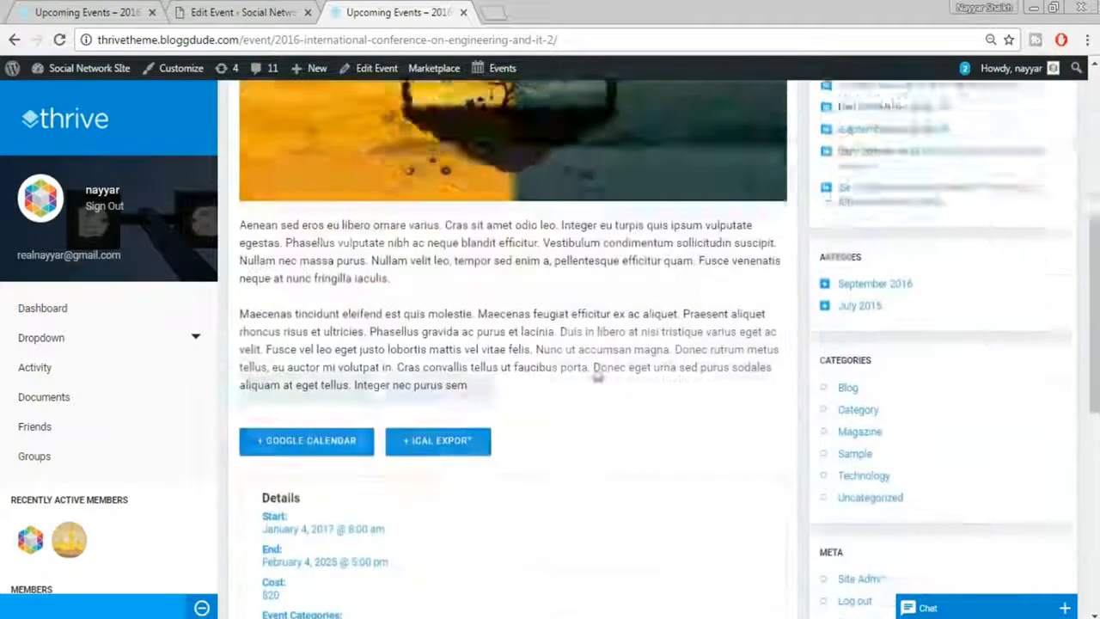
scroll(599, 410, up, 3)
scroll(337, 442, down, 3)
scroll(338, 442, up, 6)
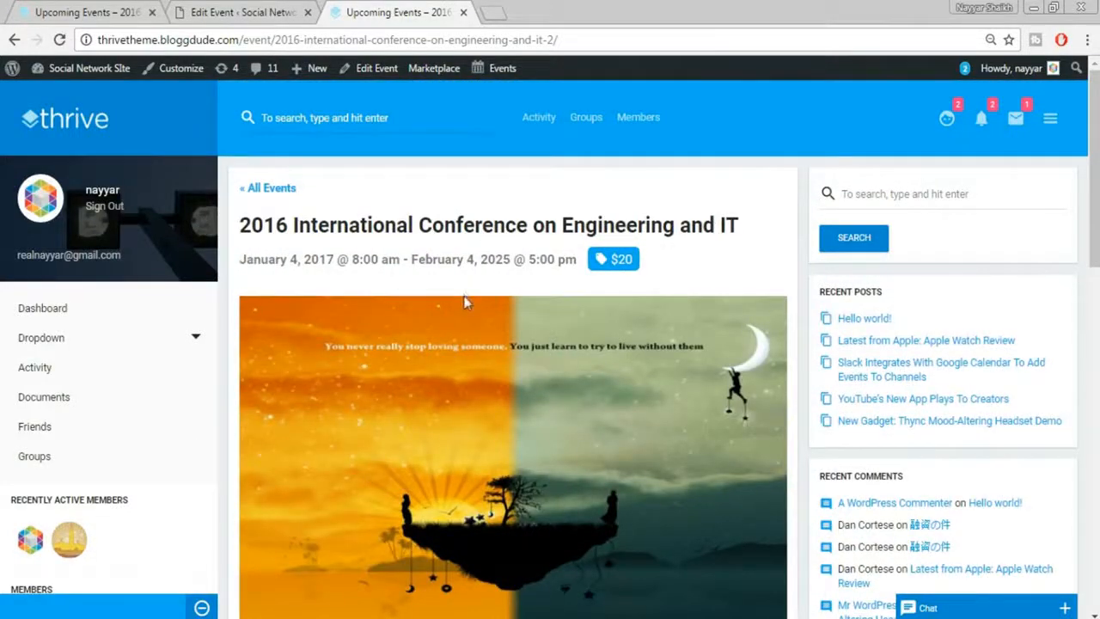
click(215, 7)
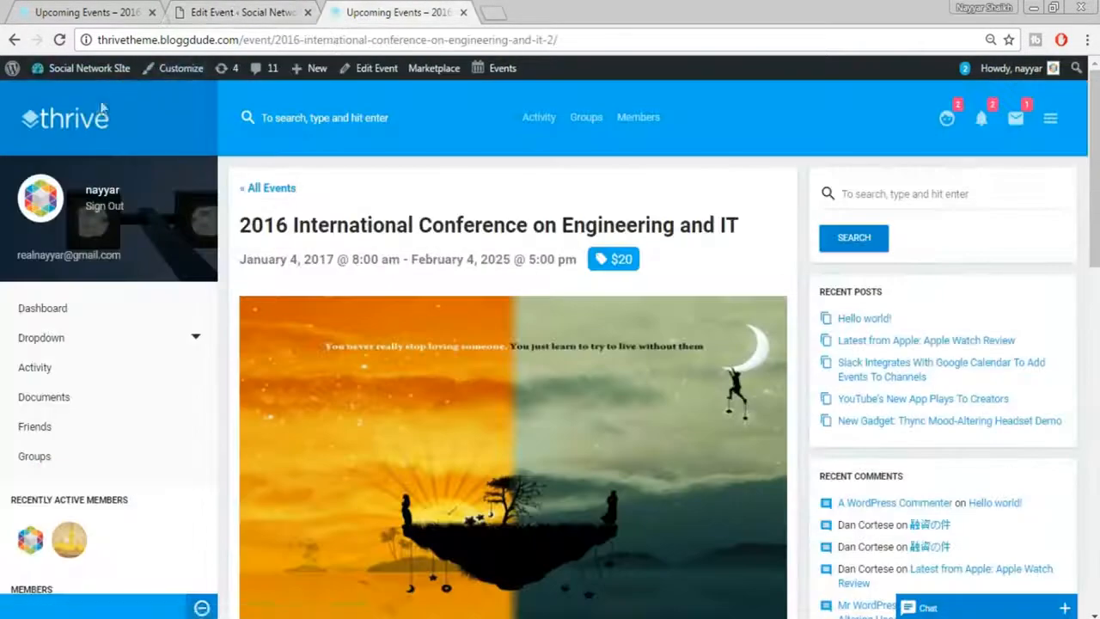
click(78, 125)
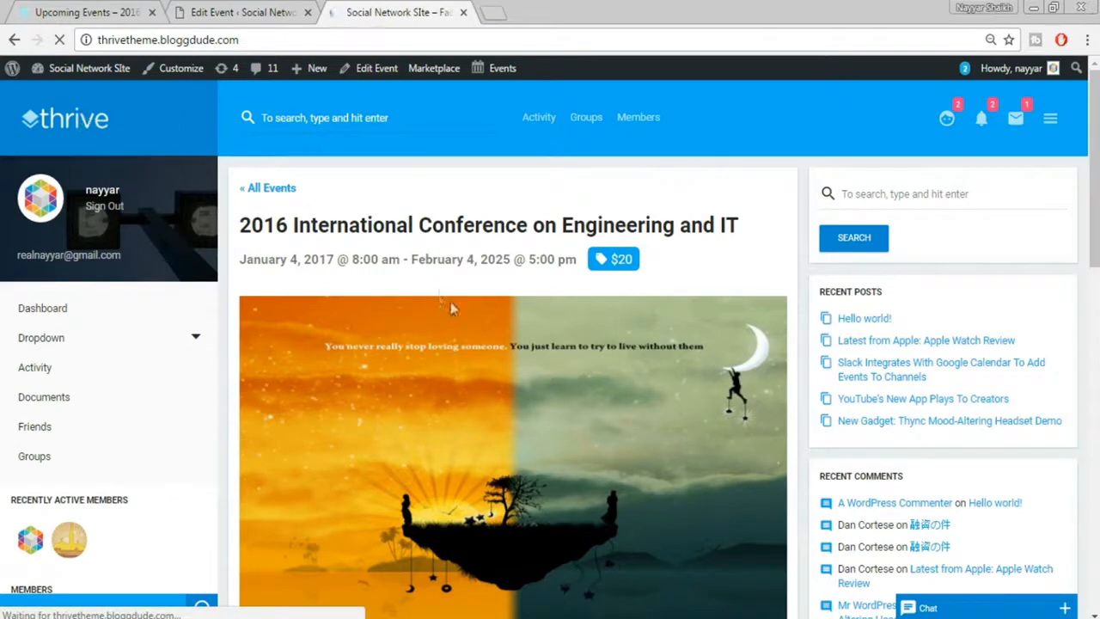
Examine the home page's Upcoming Events, group, Featured Member, Staff, Recent Posts and Polls widgets
scroll(721, 316, down, 3)
scroll(550, 344, up, 2)
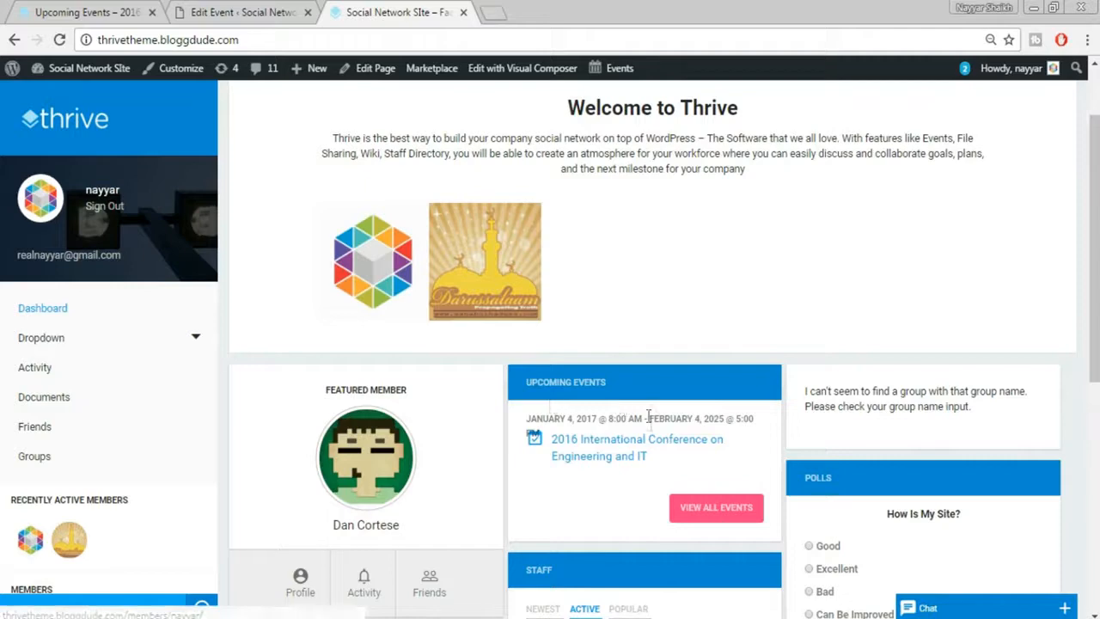
scroll(650, 435, down, 2)
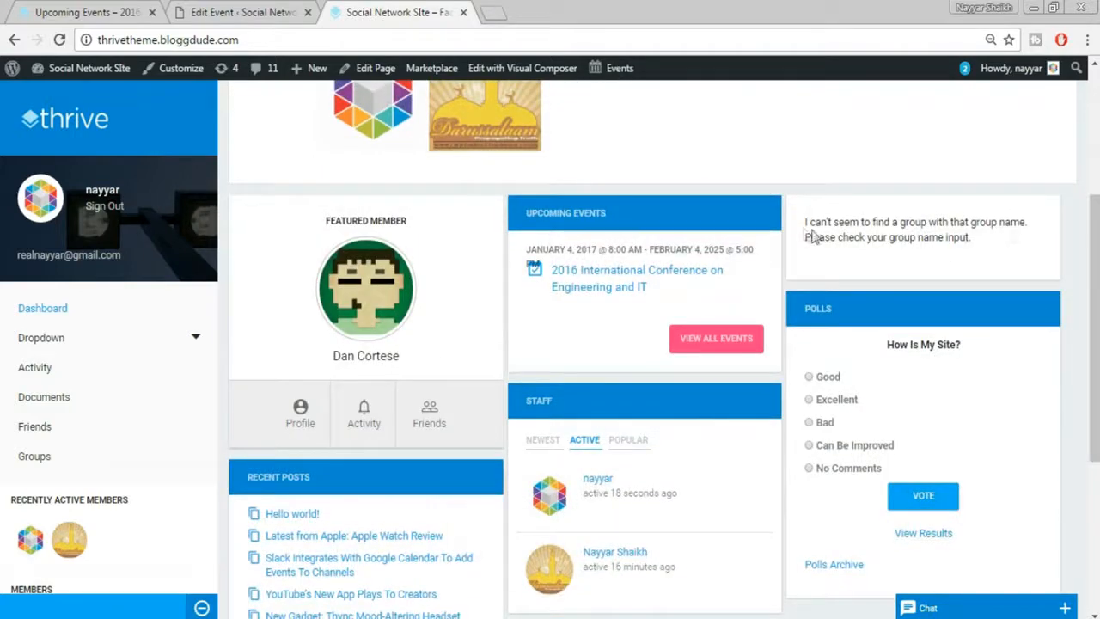
drag(796, 224, 1030, 242)
click(1004, 252)
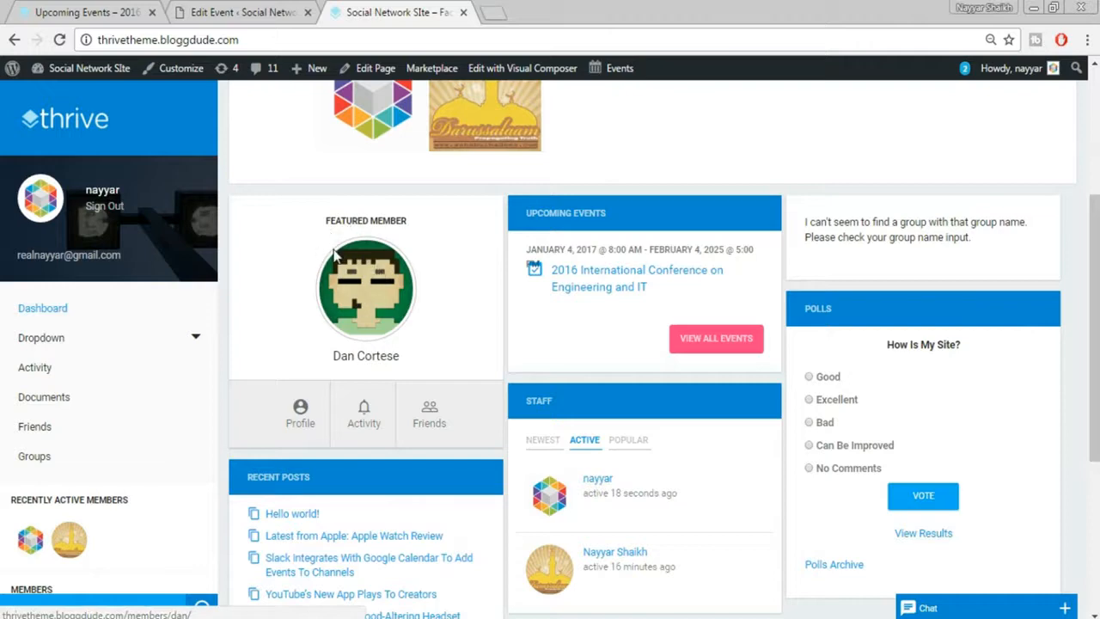
scroll(952, 234, down, 3)
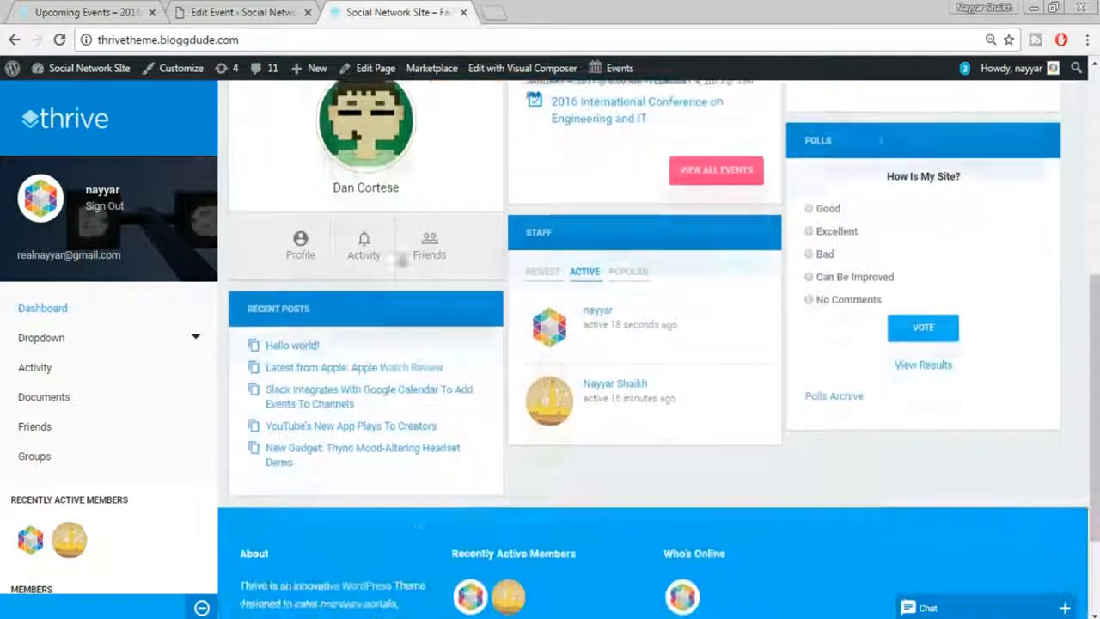
scroll(489, 330, up, 2)
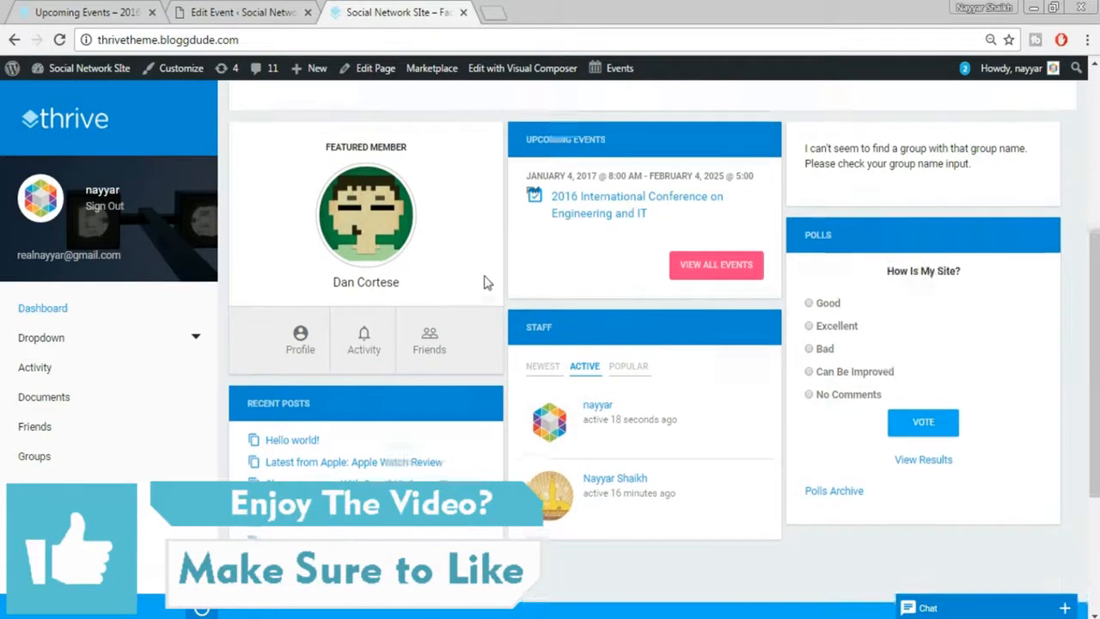
scroll(662, 301, up, 4)
scroll(661, 301, down, 5)
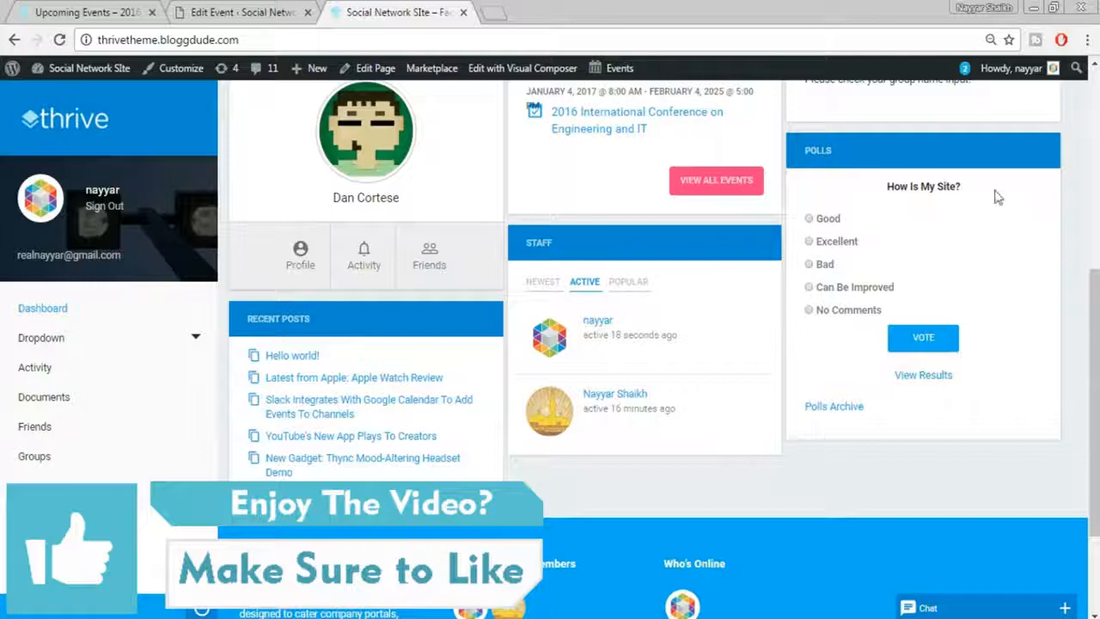
scroll(814, 253, up, 3)
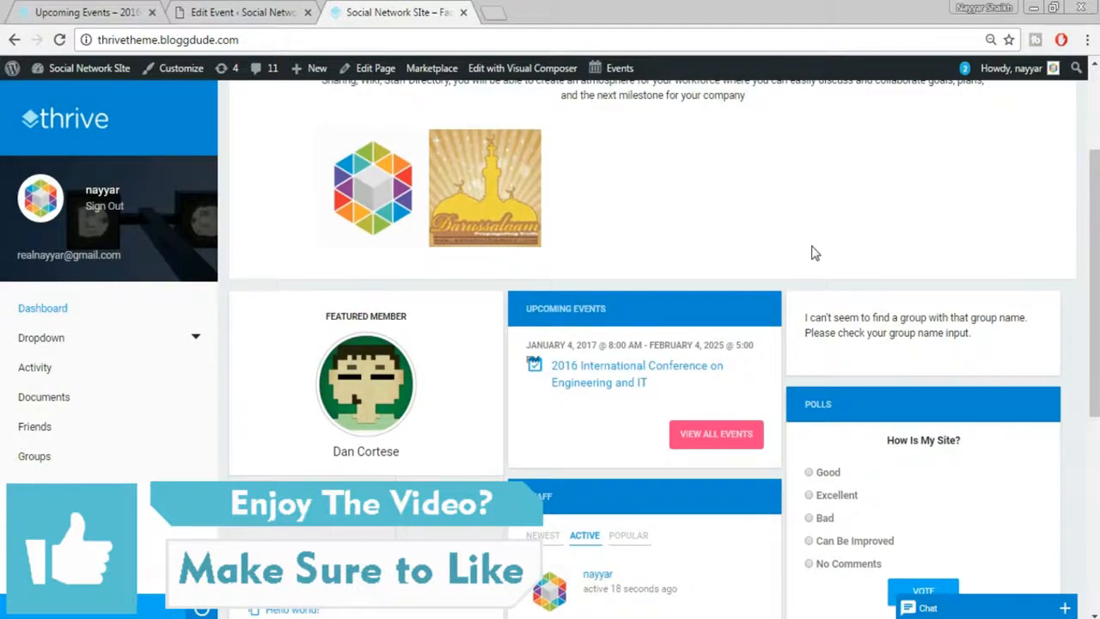
scroll(815, 253, down, 3)
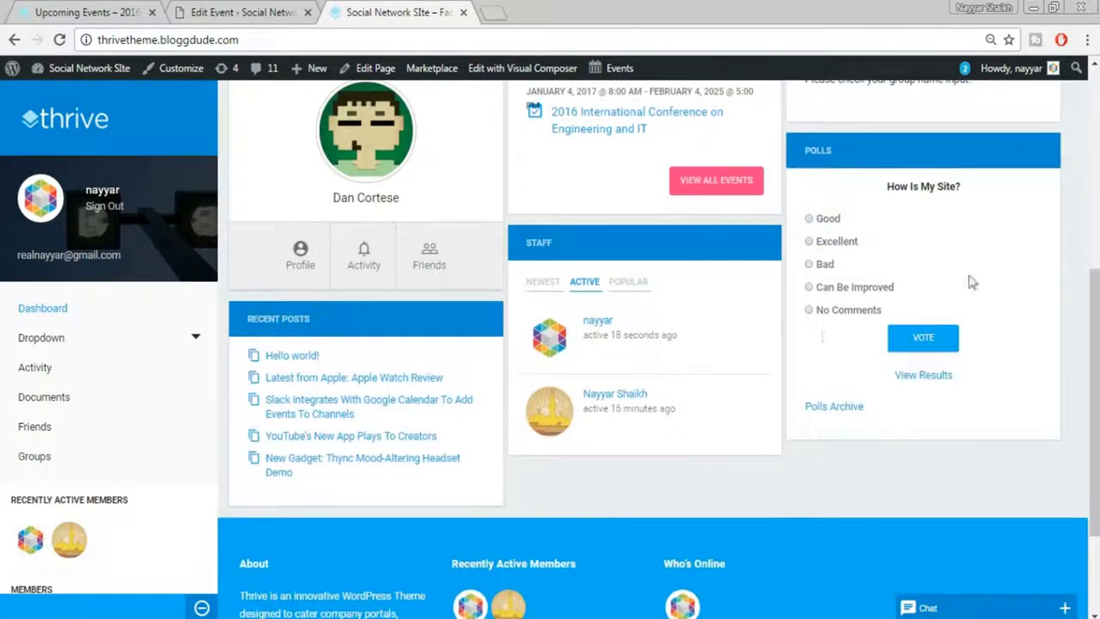
scroll(1031, 296, up, 1)
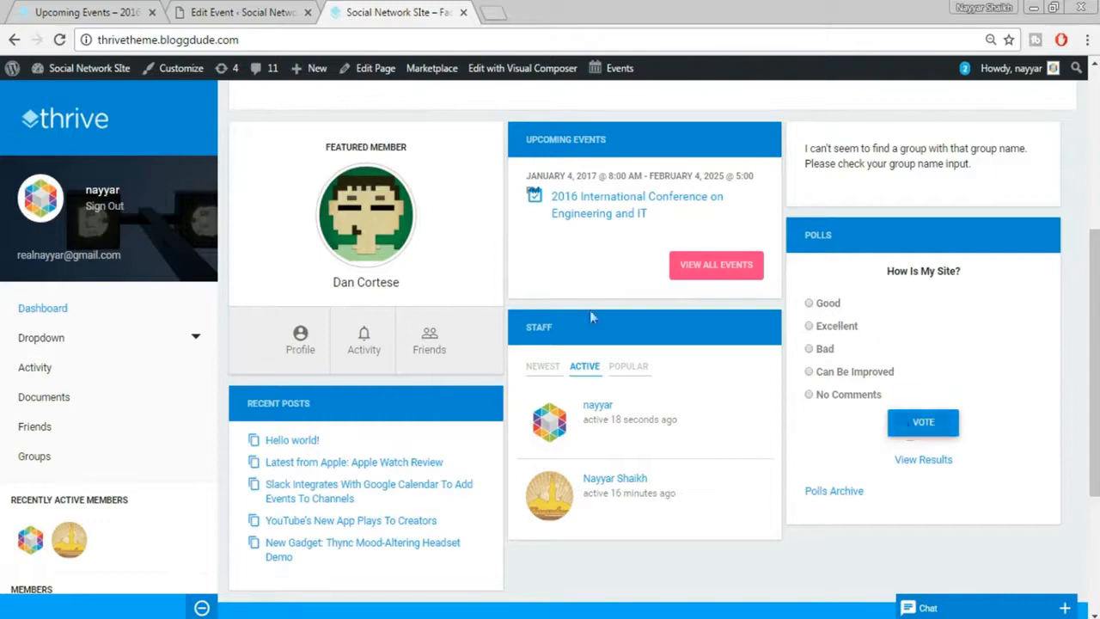
Return to the site's admin area and open the form for adding a new poll
click(256, 12)
scroll(66, 363, down, 4)
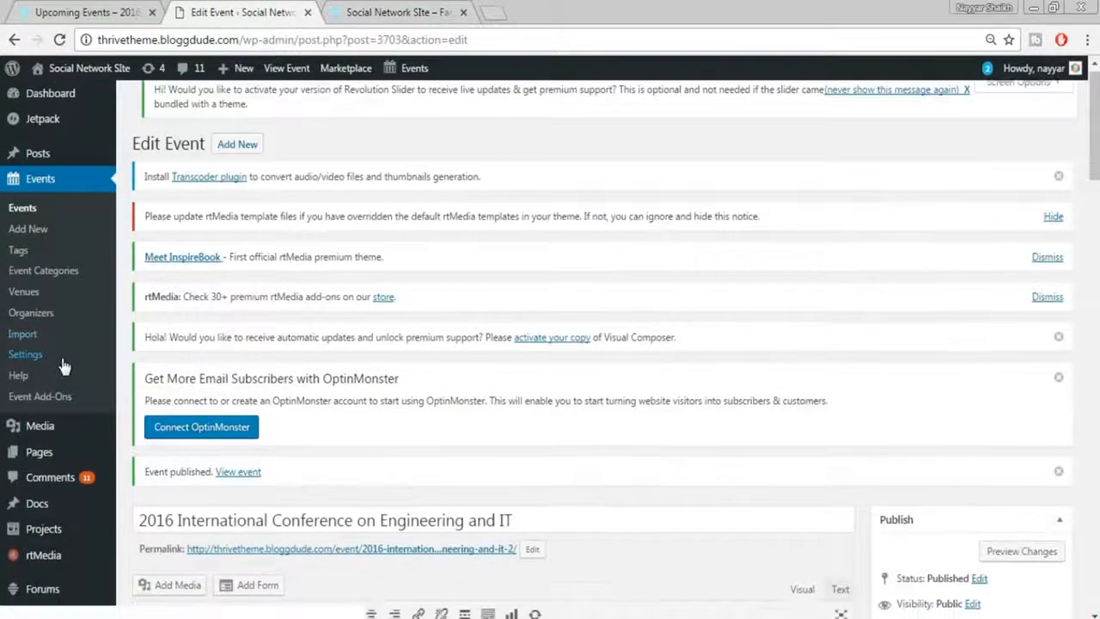
scroll(66, 364, down, 10)
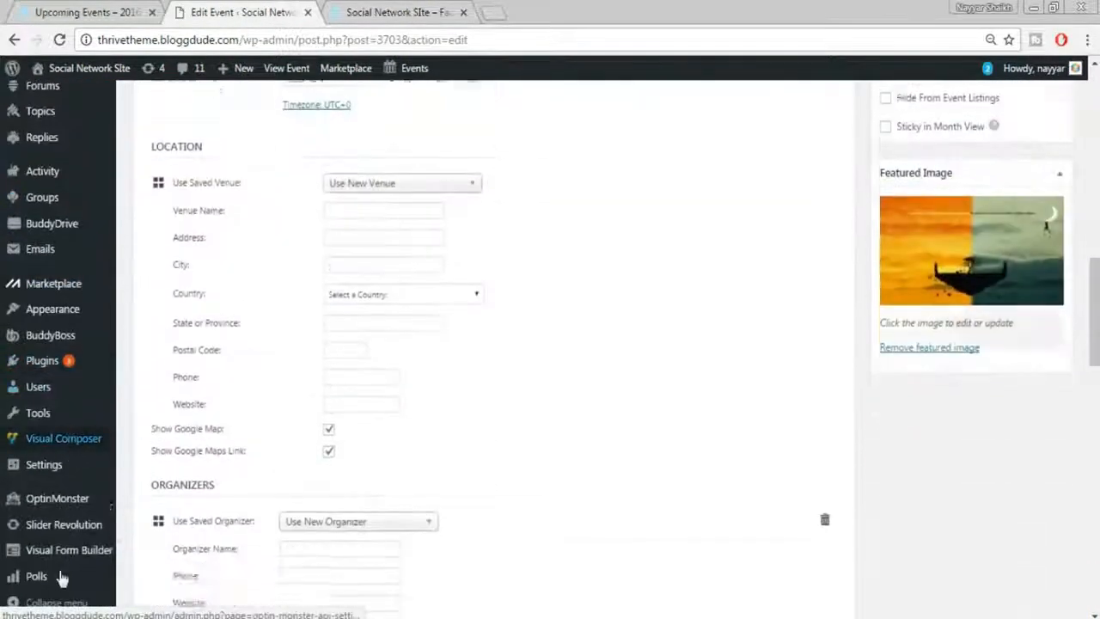
mouse_move(36, 578)
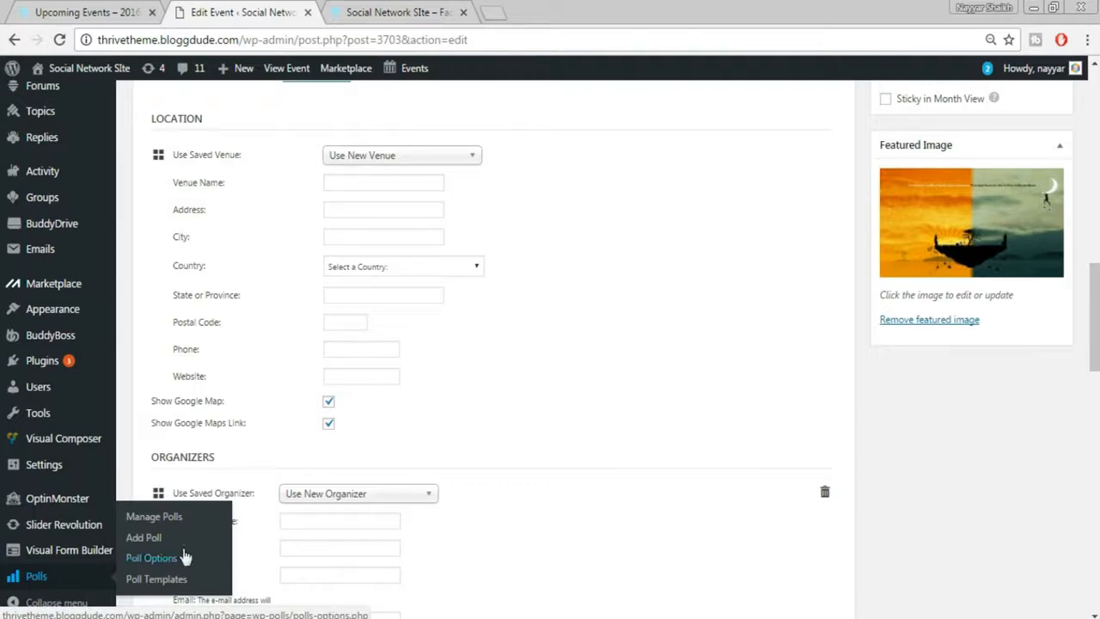
click(150, 539)
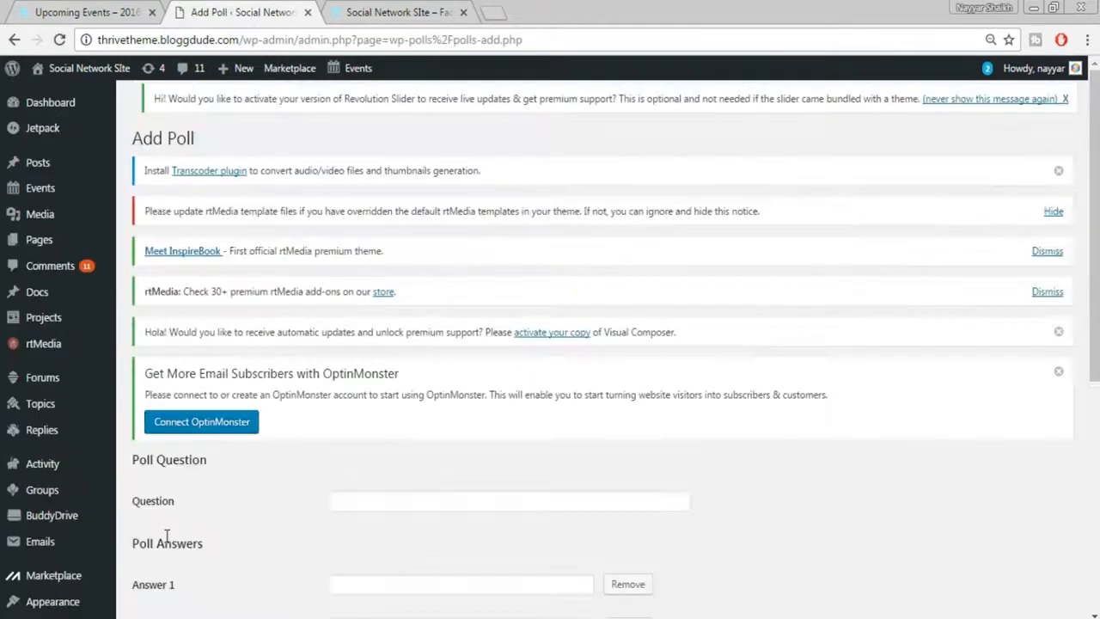
scroll(423, 501, down, 2)
Copy the question "How Is My Site?" from the home page's poll into the new poll's question
click(389, 334)
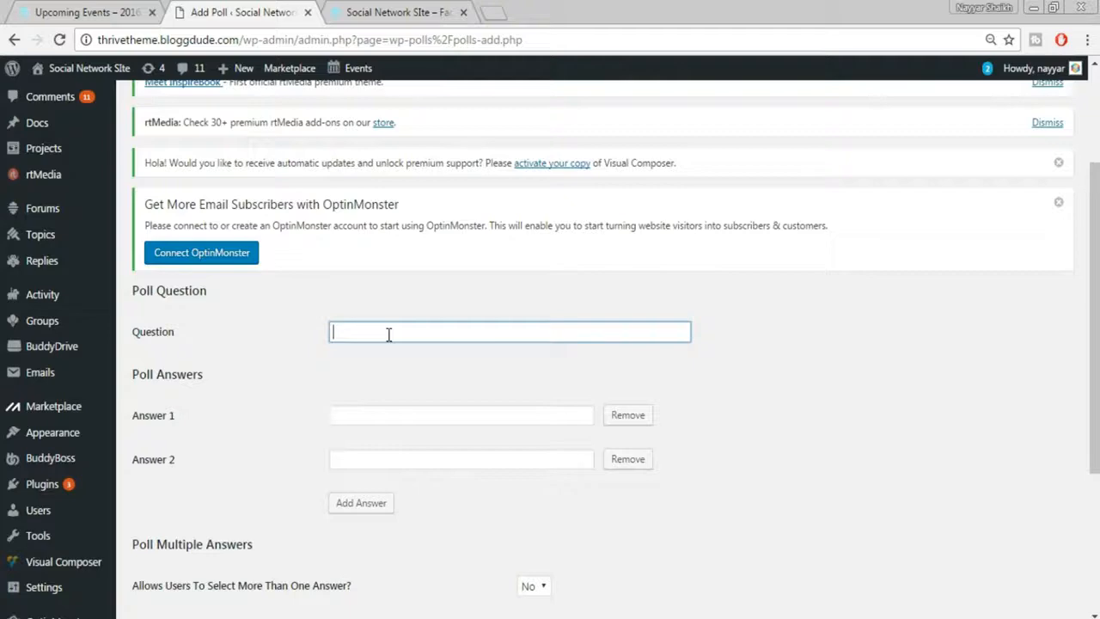
click(421, 11)
drag(970, 275, 885, 271)
right_click(956, 272)
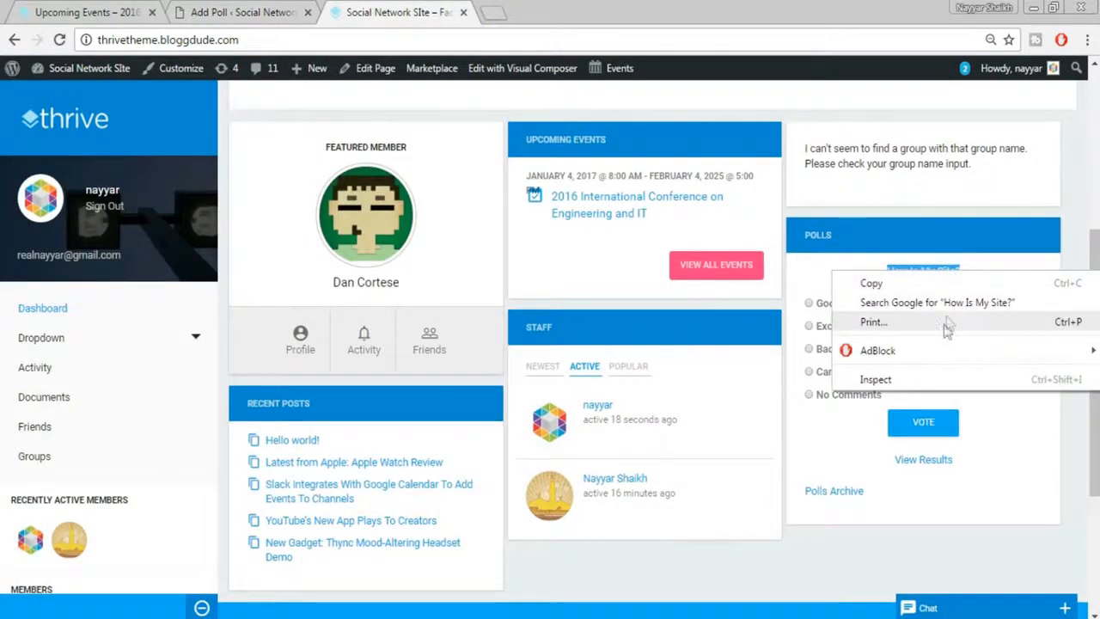
click(860, 283)
click(254, 7)
right_click(496, 335)
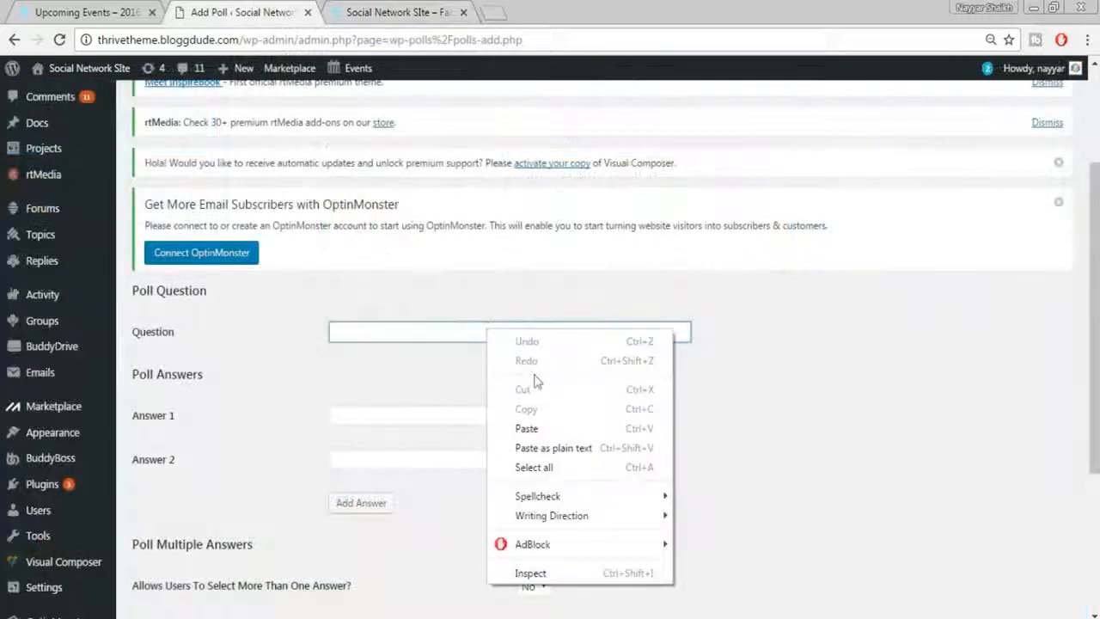
click(556, 430)
Enter "Yes" as the poll's first answer and "No" as its second
click(433, 415)
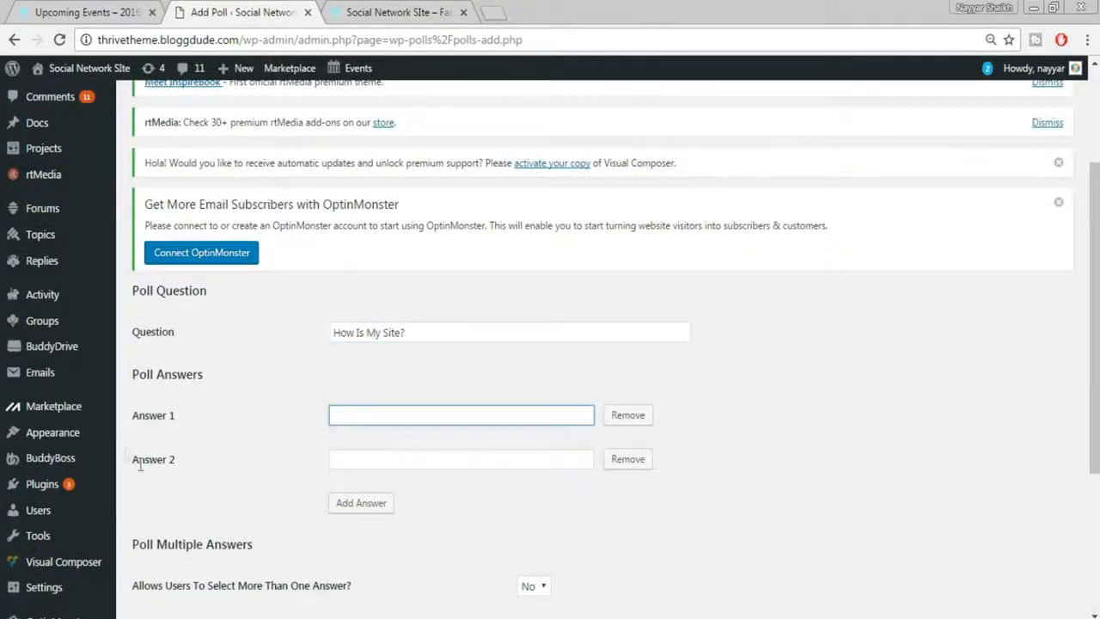
scroll(332, 465, down, 1)
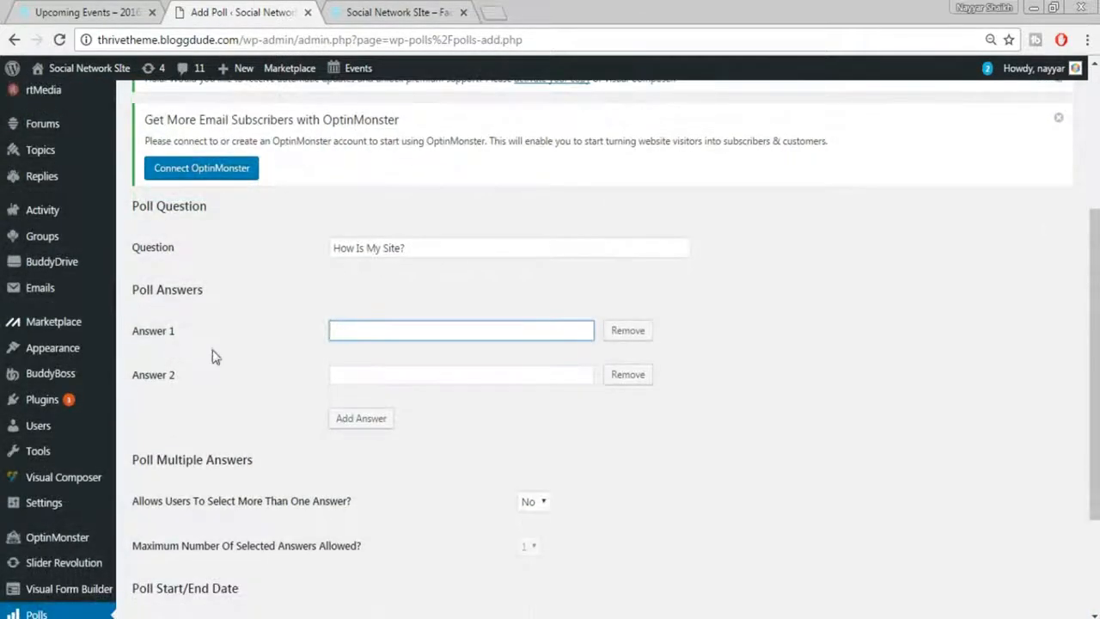
text(Yes)
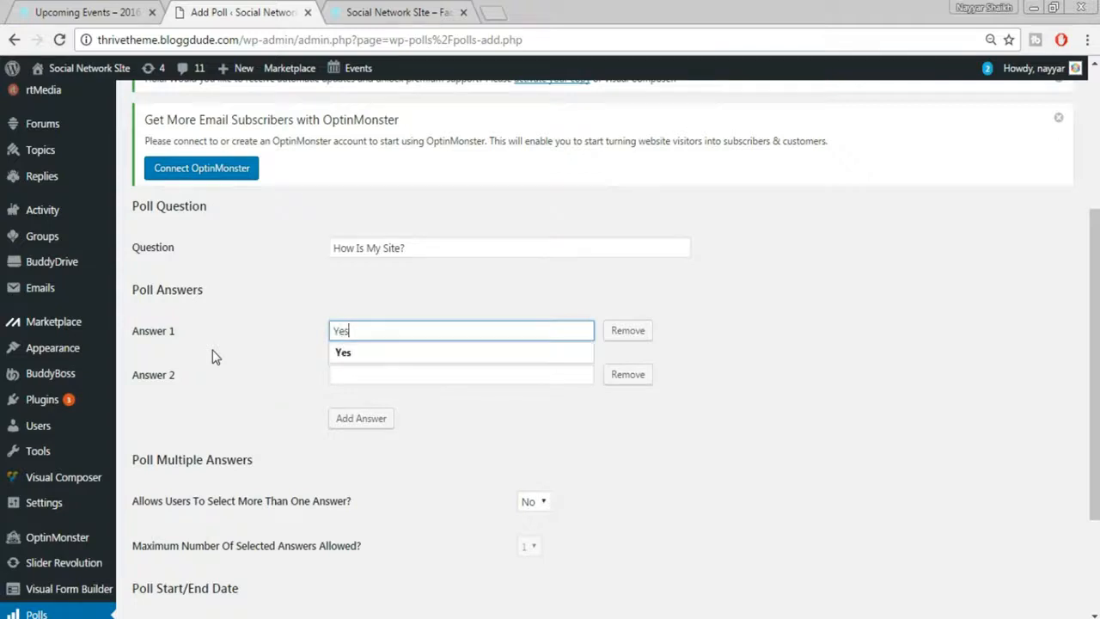
key(Tab)
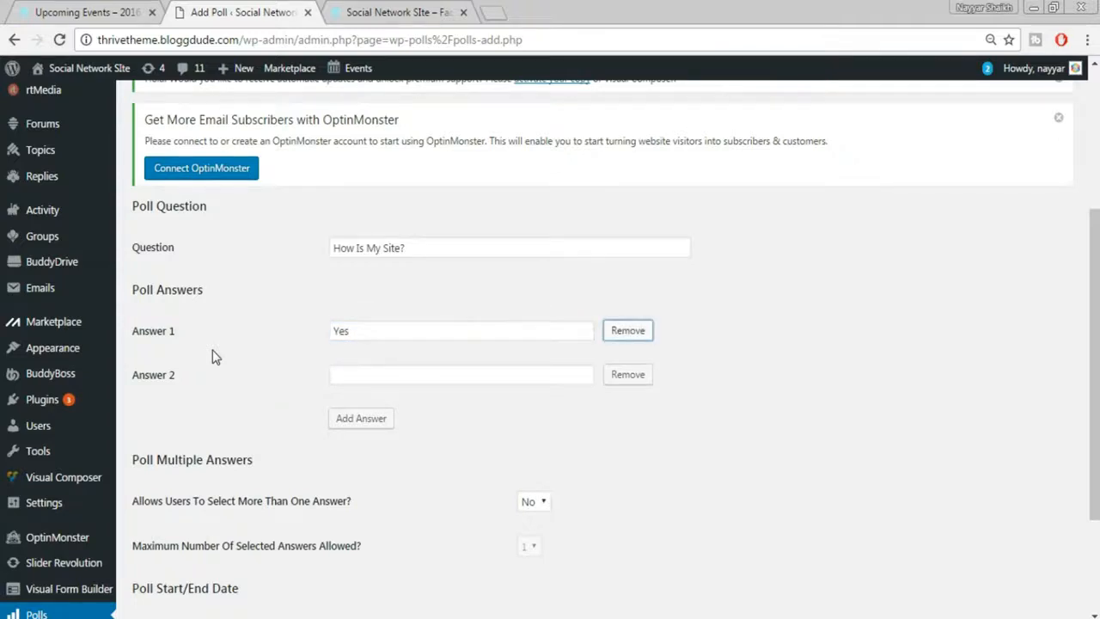
click(456, 369)
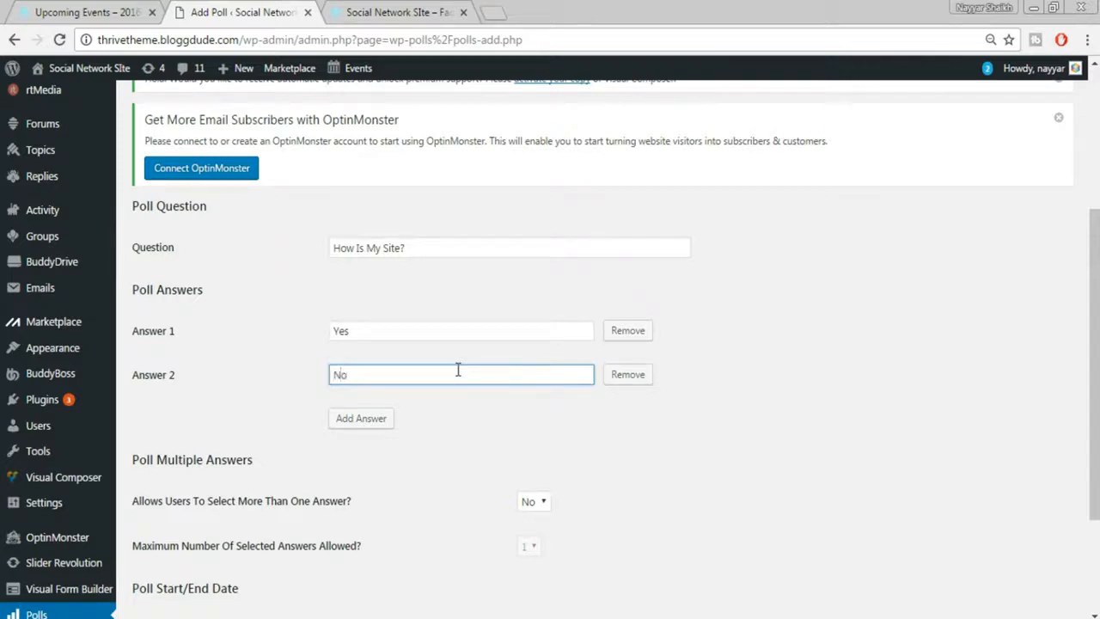
Keep multiple-answer selection at No and the poll set to not expire, and add the poll
scroll(516, 370, down, 1)
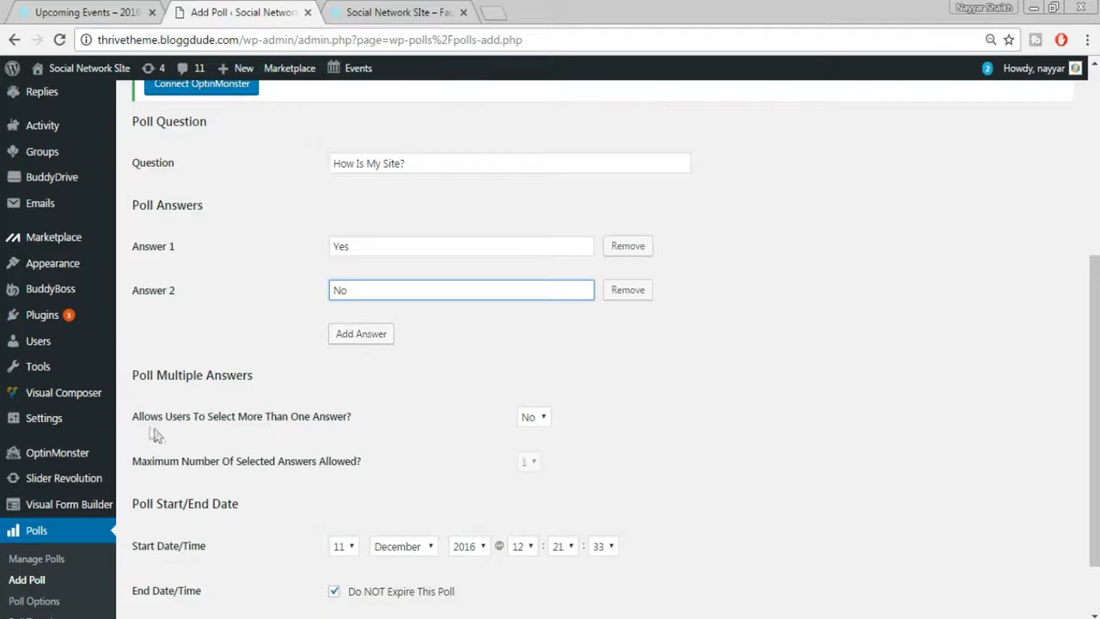
click(537, 418)
click(540, 430)
scroll(731, 436, down, 1)
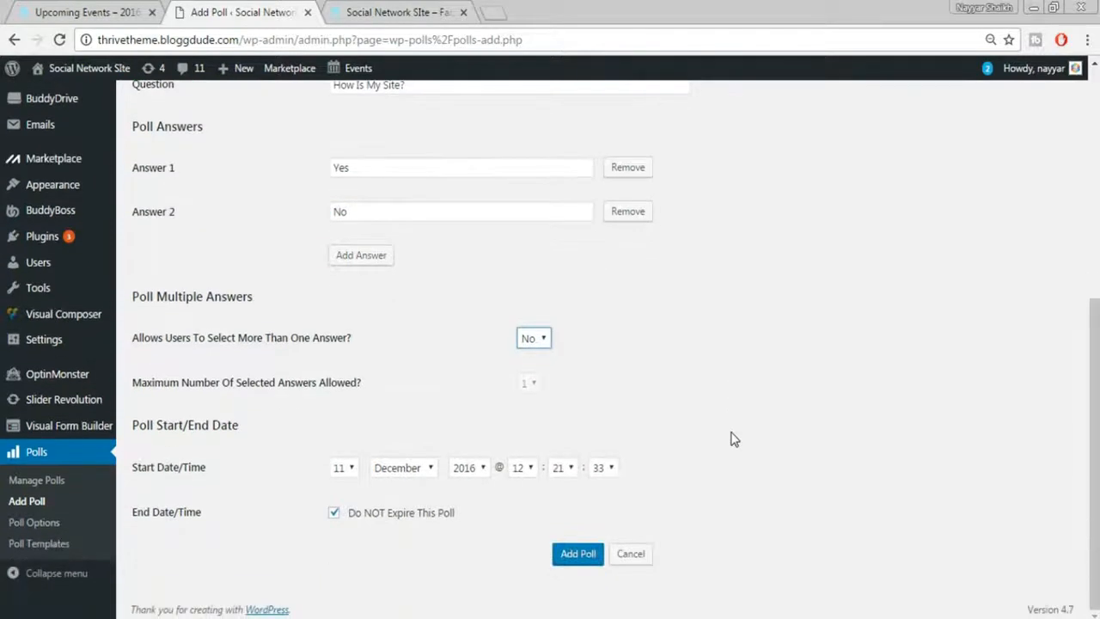
click(374, 513)
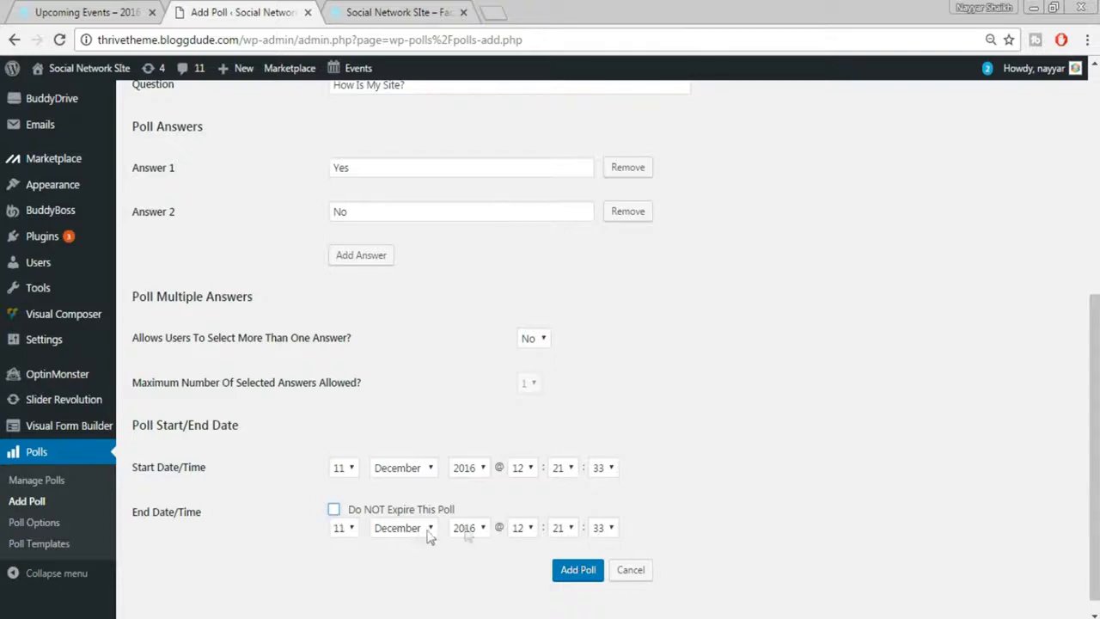
click(335, 513)
click(585, 561)
Reload the social network site's home page and check the Polls widget for the new poll
click(412, 14)
click(424, 45)
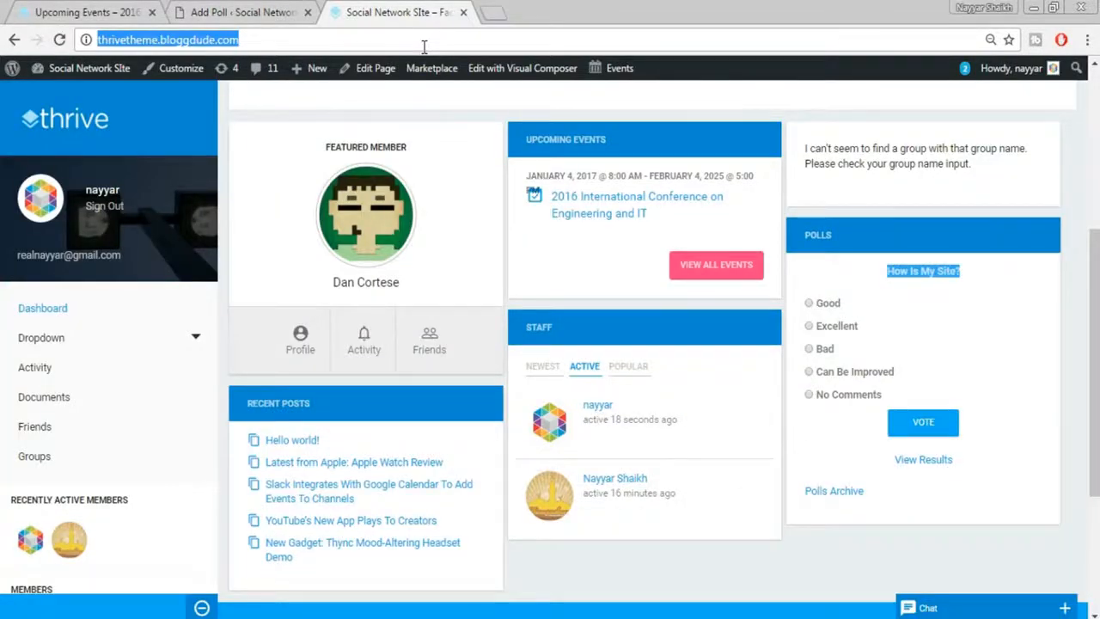
key(Return)
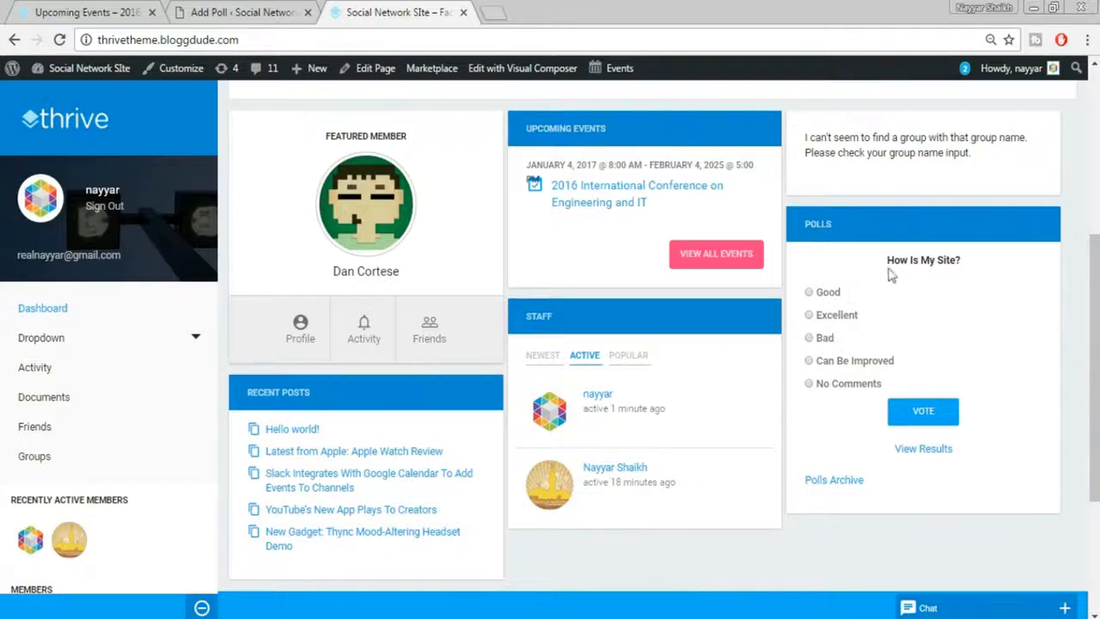
scroll(963, 405, up, 5)
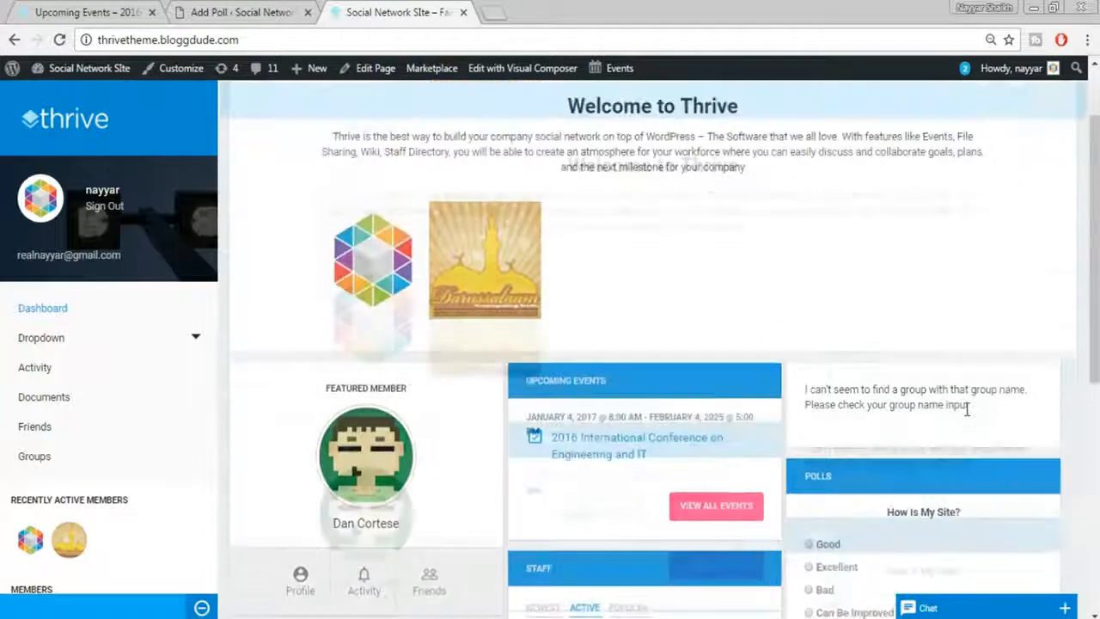
scroll(972, 419, down, 4)
scroll(916, 404, up, 1)
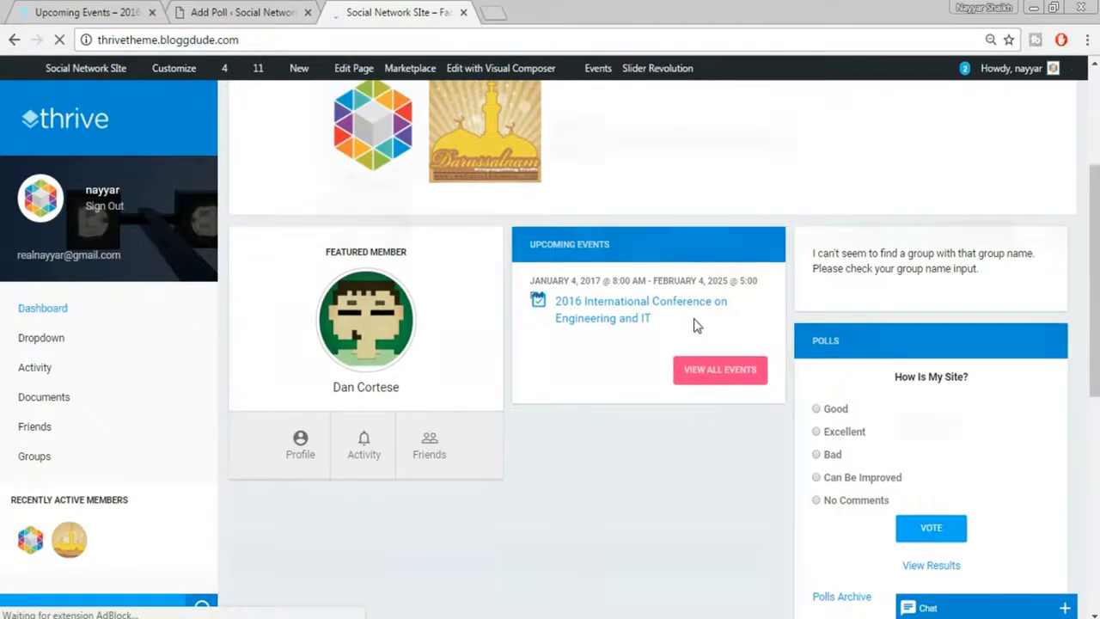
scroll(735, 363, down, 2)
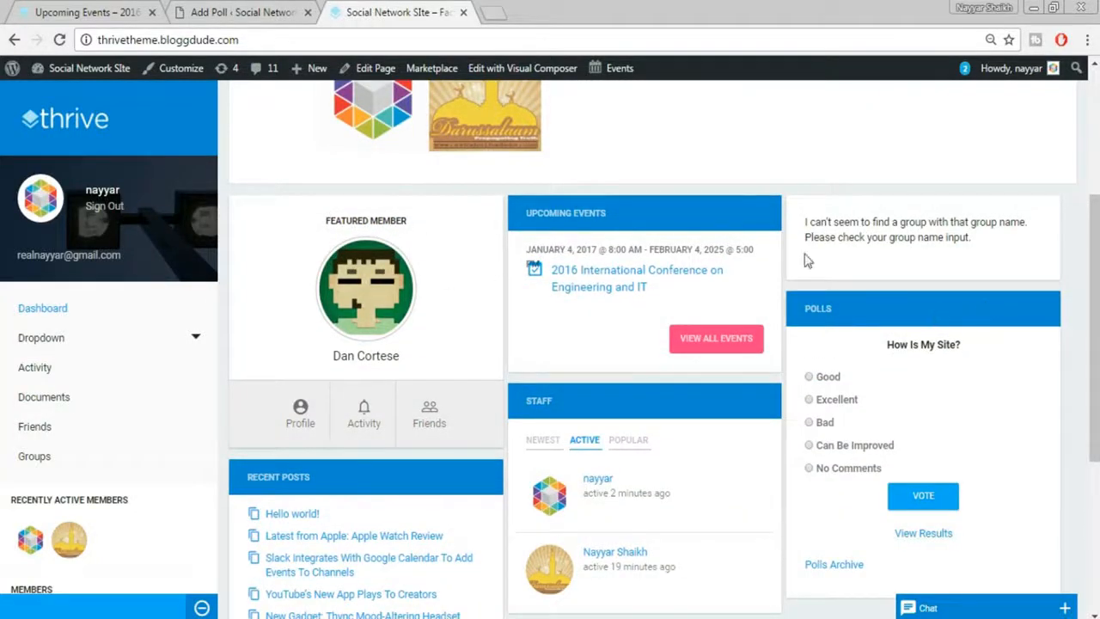
scroll(922, 250, down, 1)
scroll(921, 250, up, 2)
Open the site's Widgets admin page in a separate tab and expand the Dashboard widget area
click(236, 12)
scroll(167, 309, down, 2)
scroll(152, 327, up, 2)
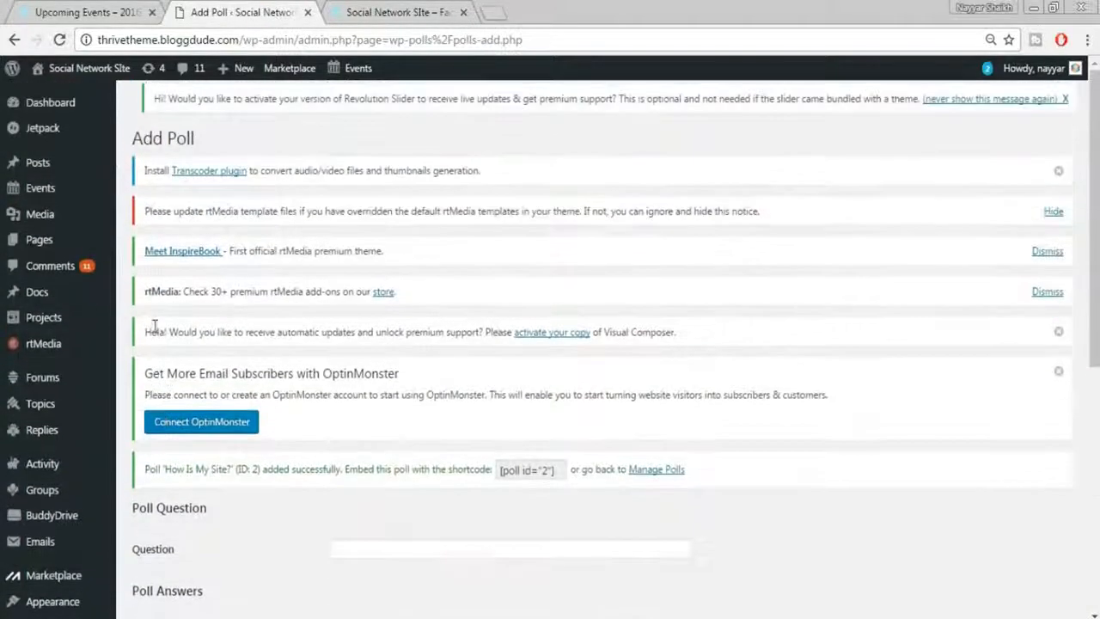
scroll(149, 325, down, 2)
mouse_move(52, 354)
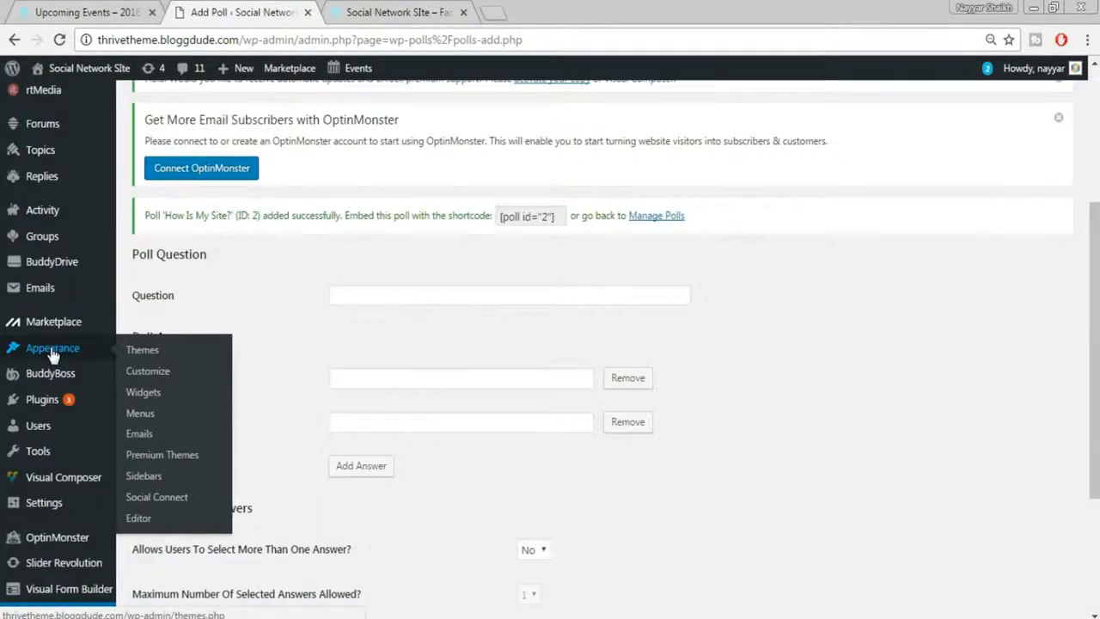
right_click(153, 402)
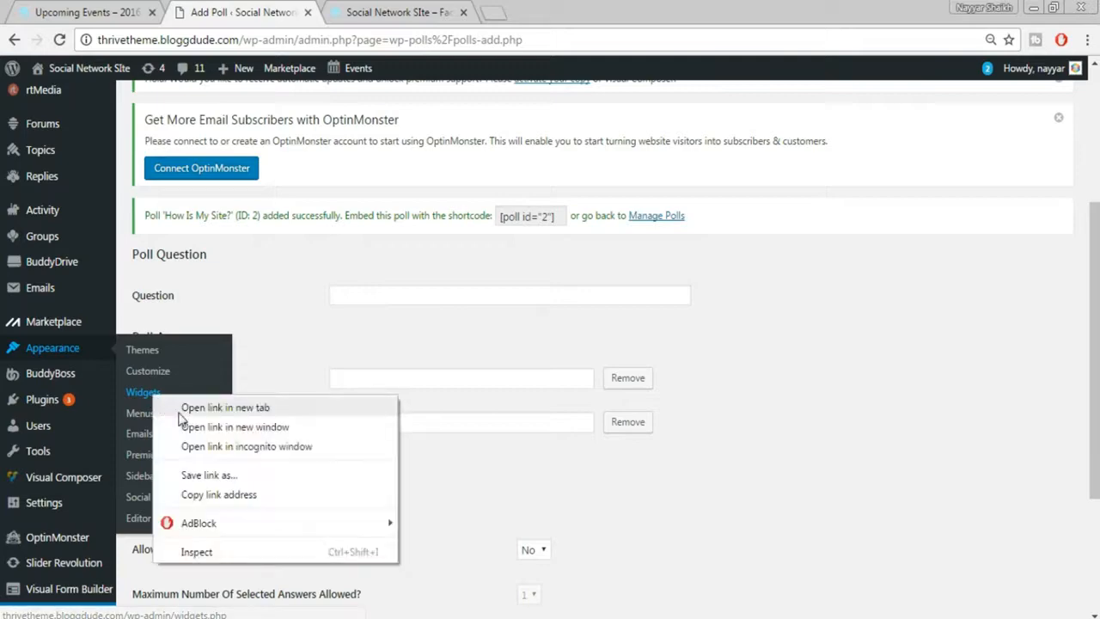
click(198, 404)
click(379, 21)
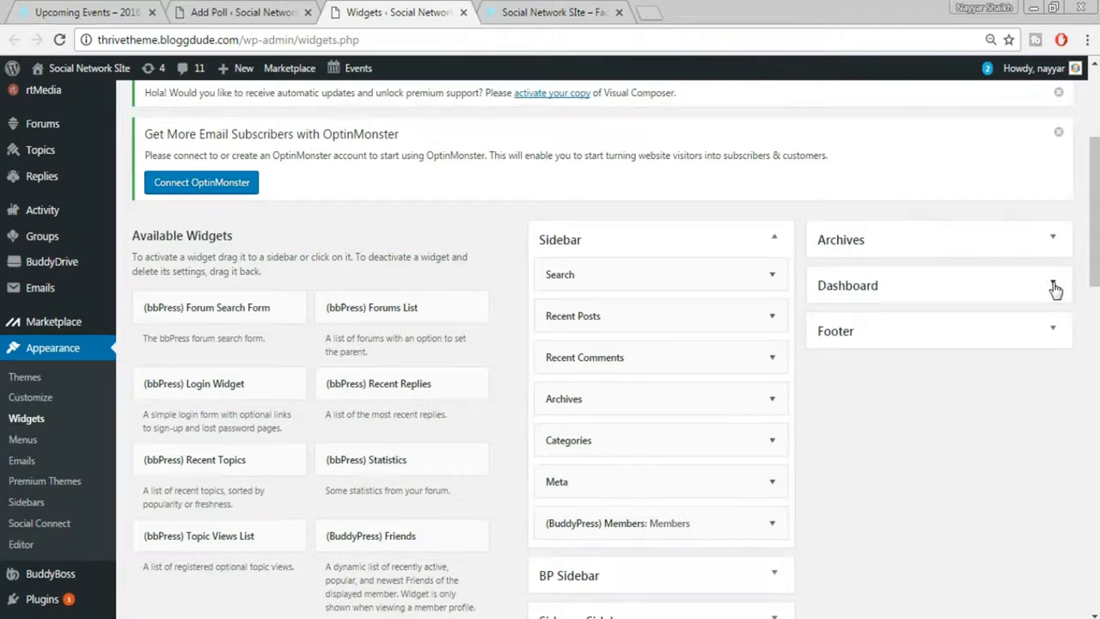
click(1053, 286)
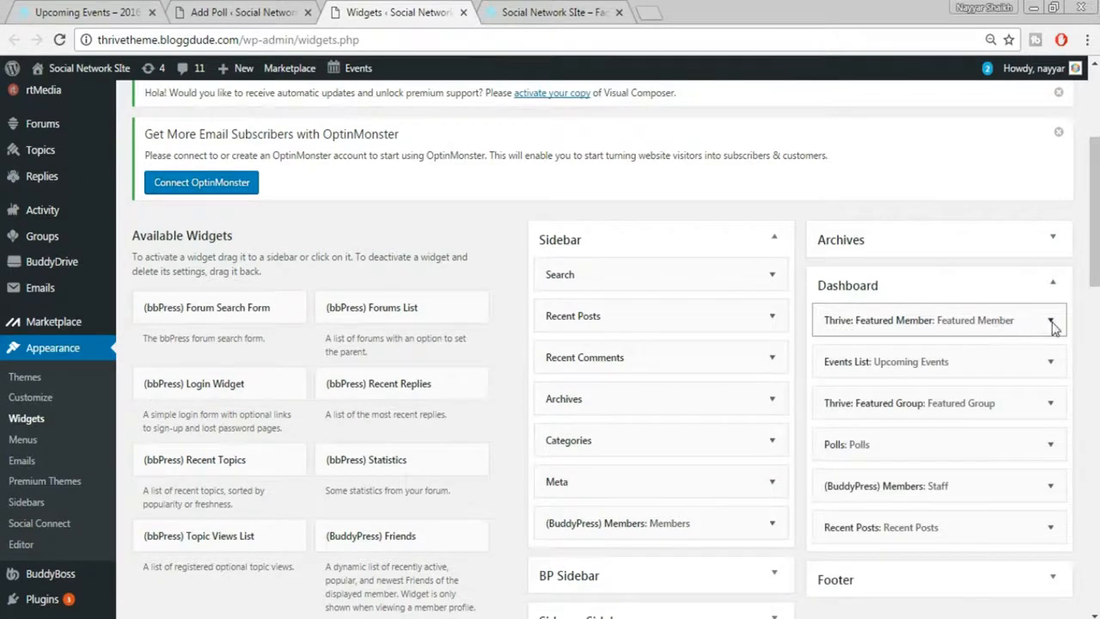
Set the Featured Member widget's username to the logged-in member's username, save the widget and collapse it
click(1050, 322)
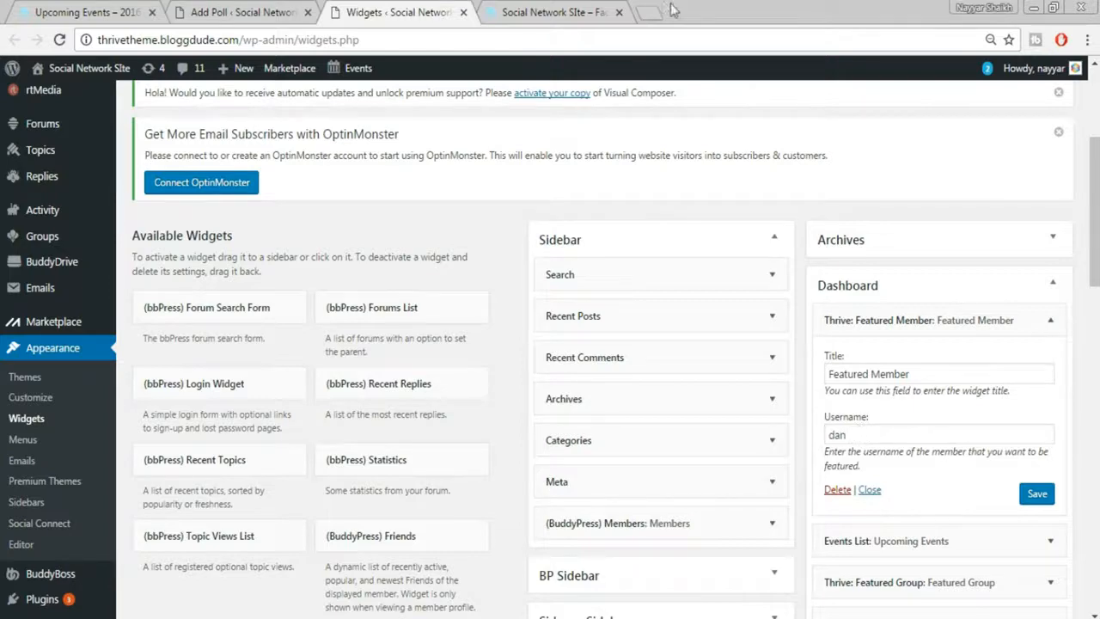
click(533, 11)
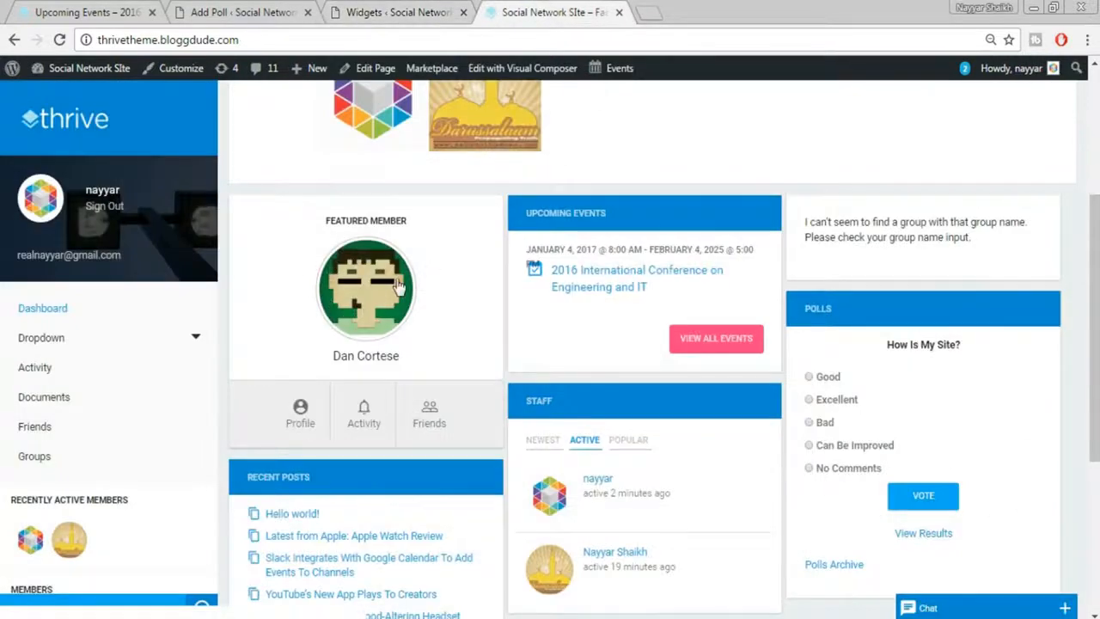
click(396, 11)
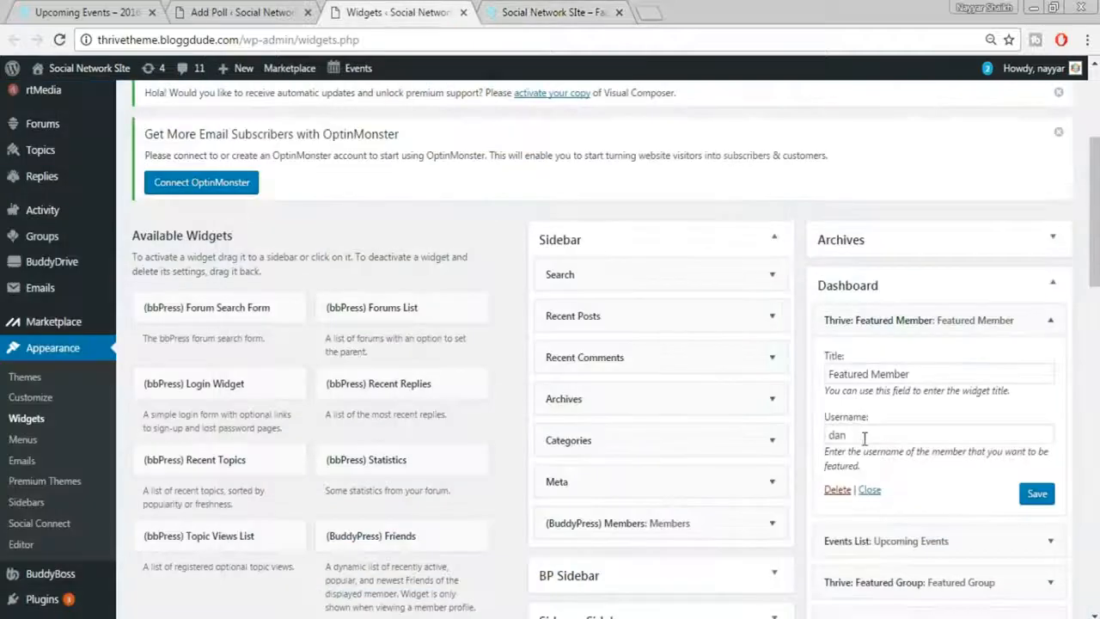
drag(865, 438, 818, 440)
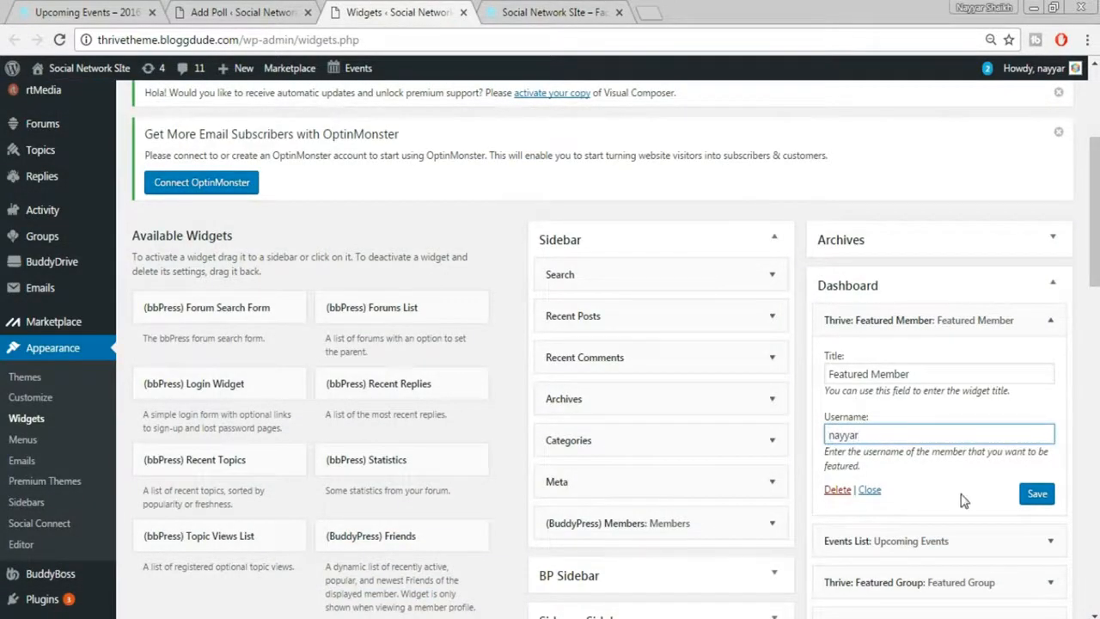
click(1037, 495)
click(533, 11)
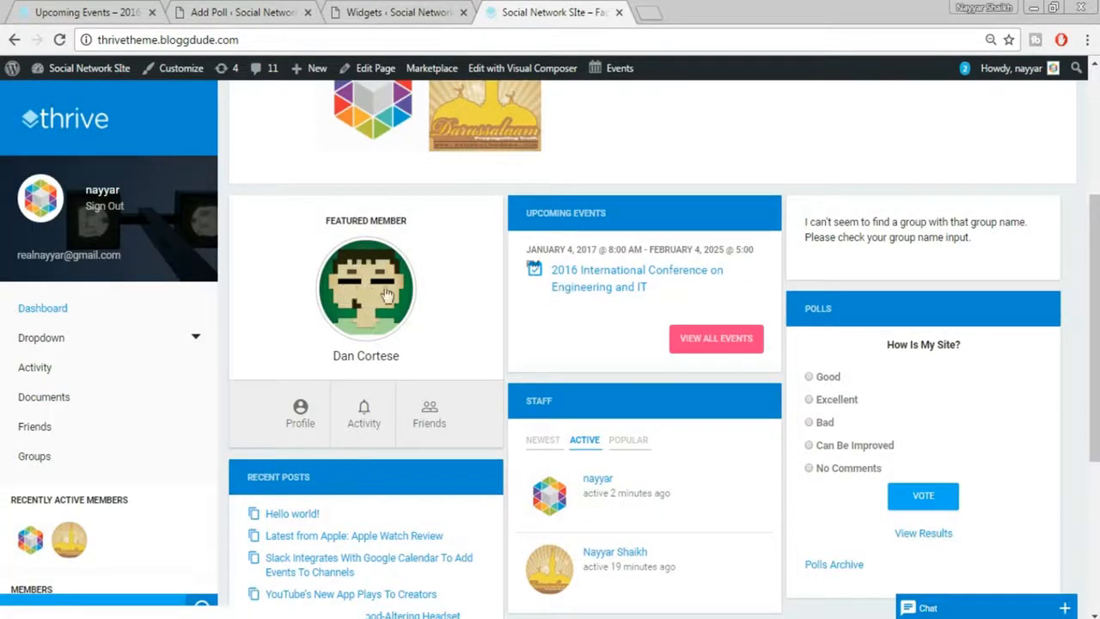
click(391, 11)
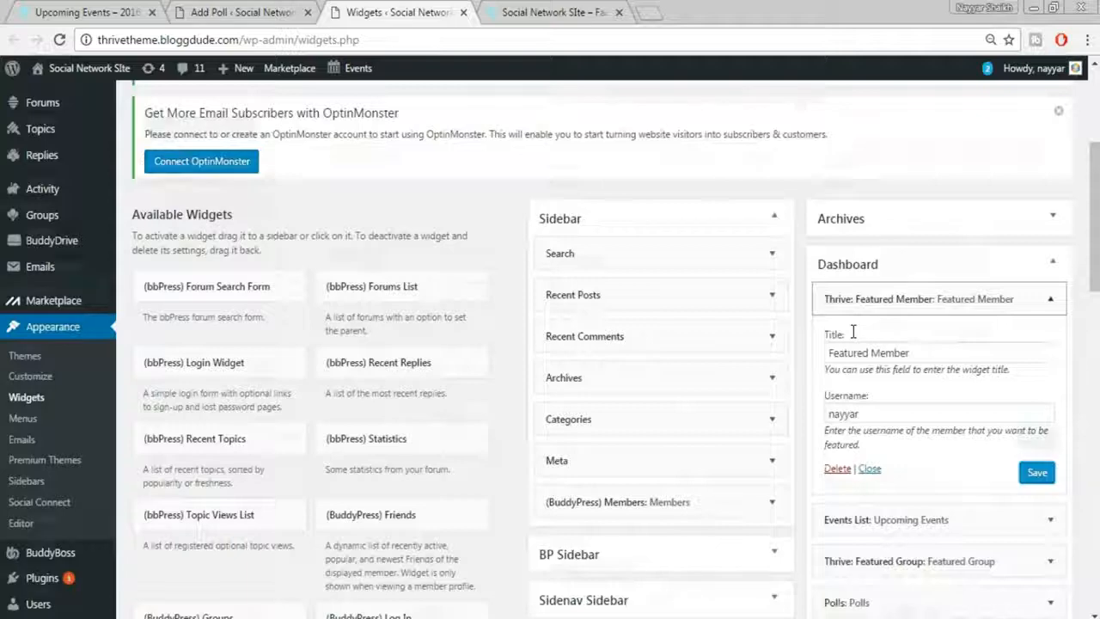
scroll(853, 332, down, 2)
click(979, 152)
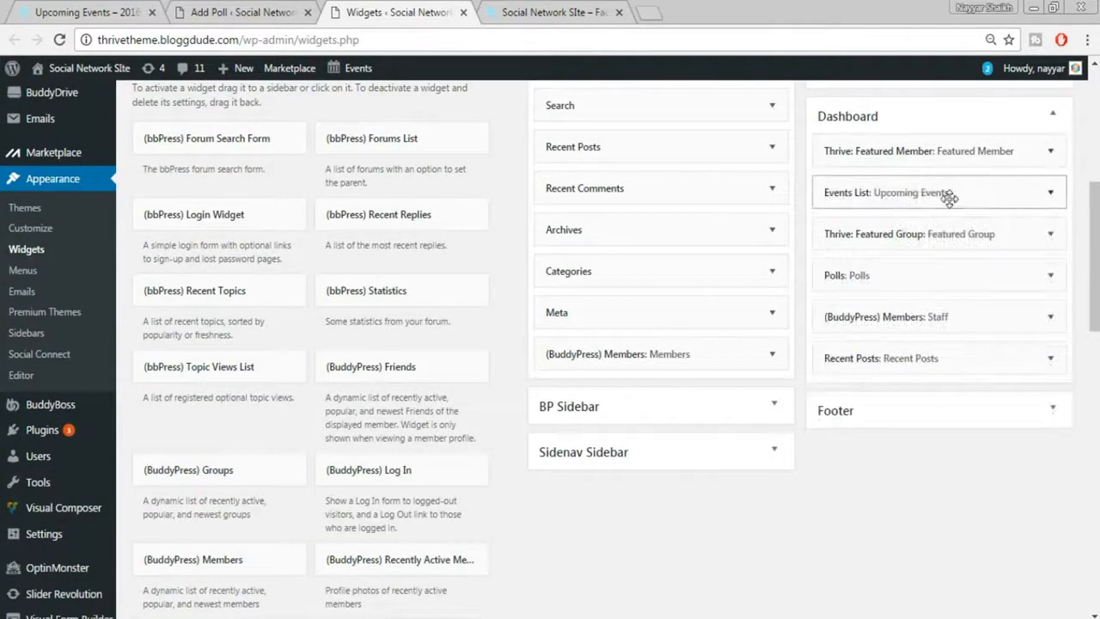
Review the Upcoming Events widget's settings, including the choices for how many events to show
click(1052, 194)
click(893, 297)
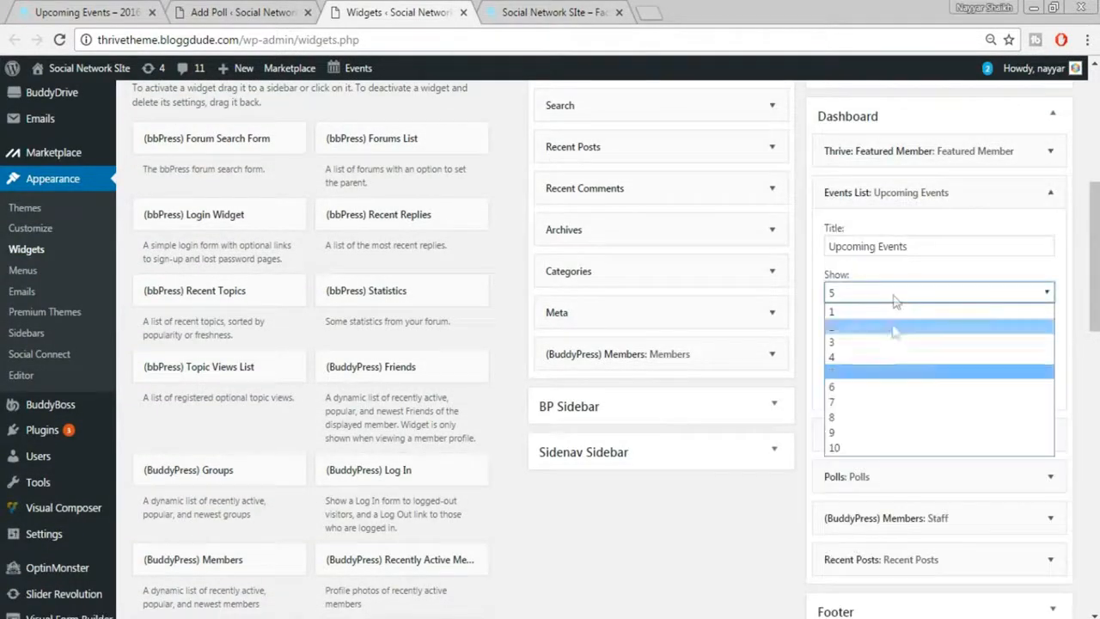
click(935, 275)
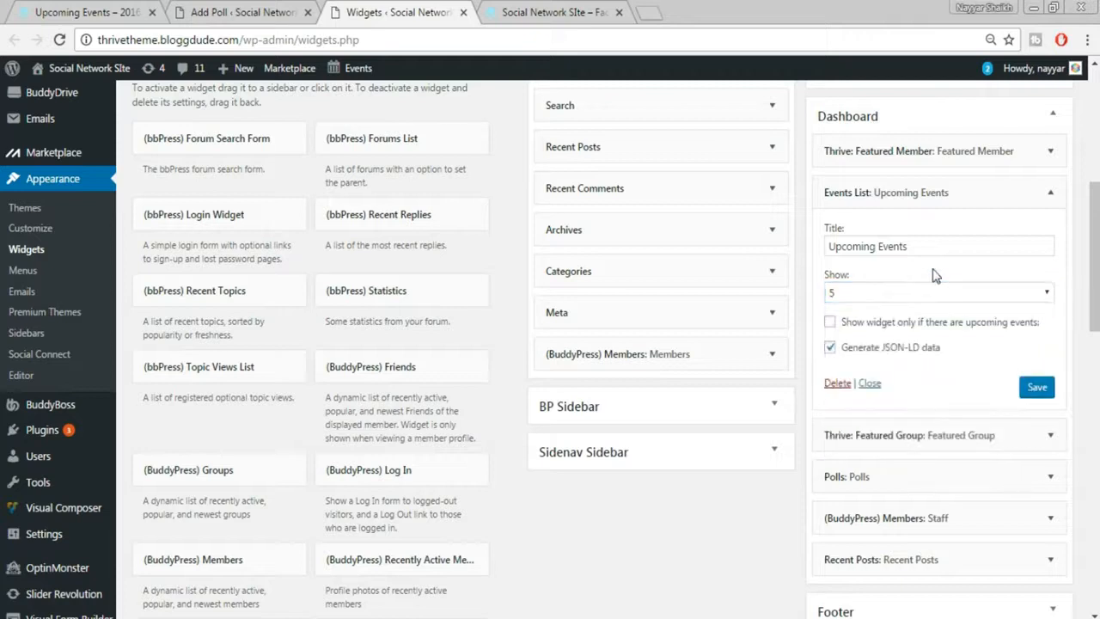
click(1047, 192)
Set the Featured Group widget's group name to "name", save the widget and collapse it
click(1036, 235)
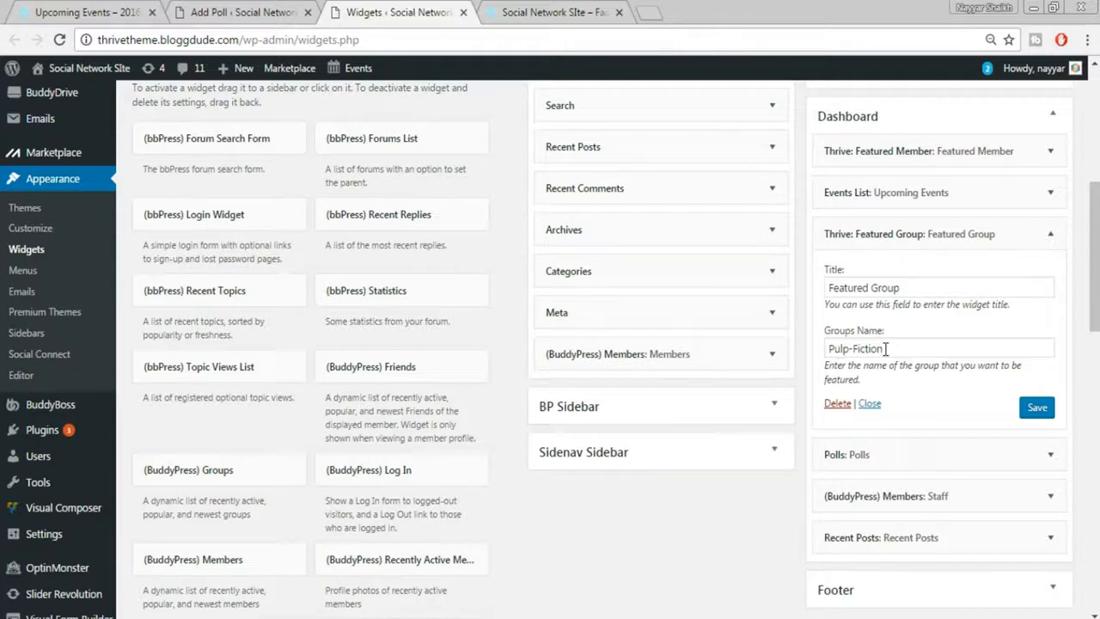
drag(916, 352, 808, 355)
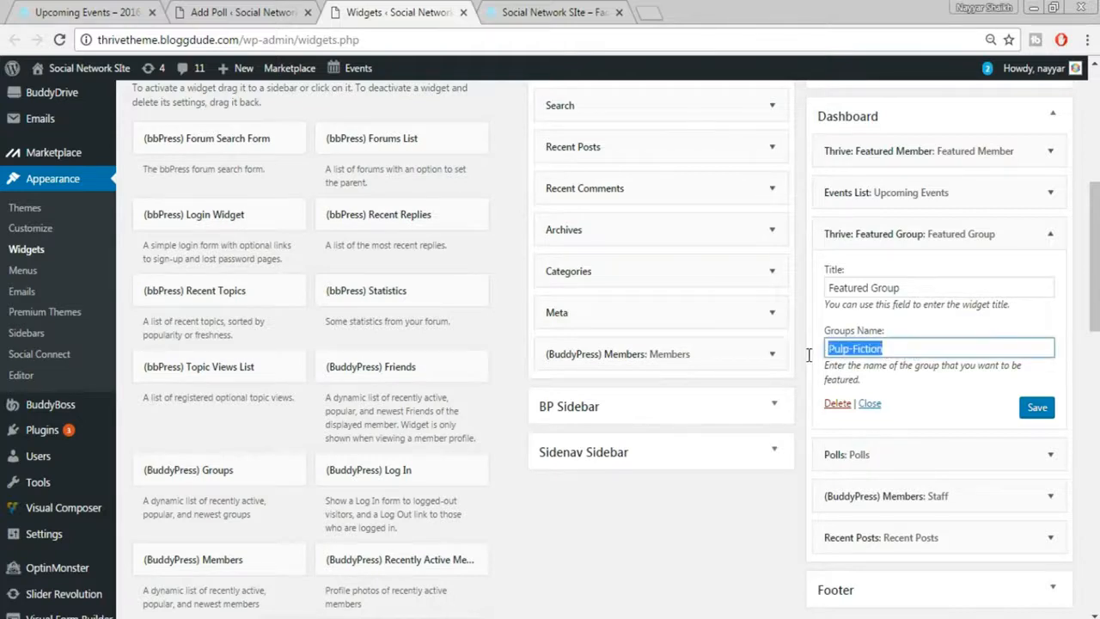
key(BackSpace)
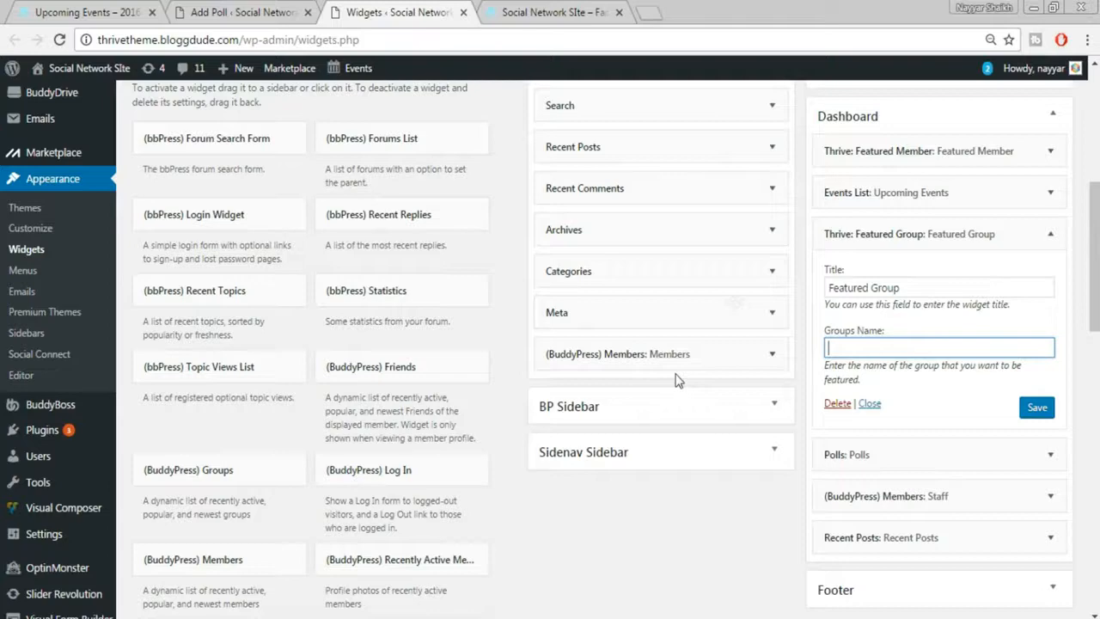
click(498, 12)
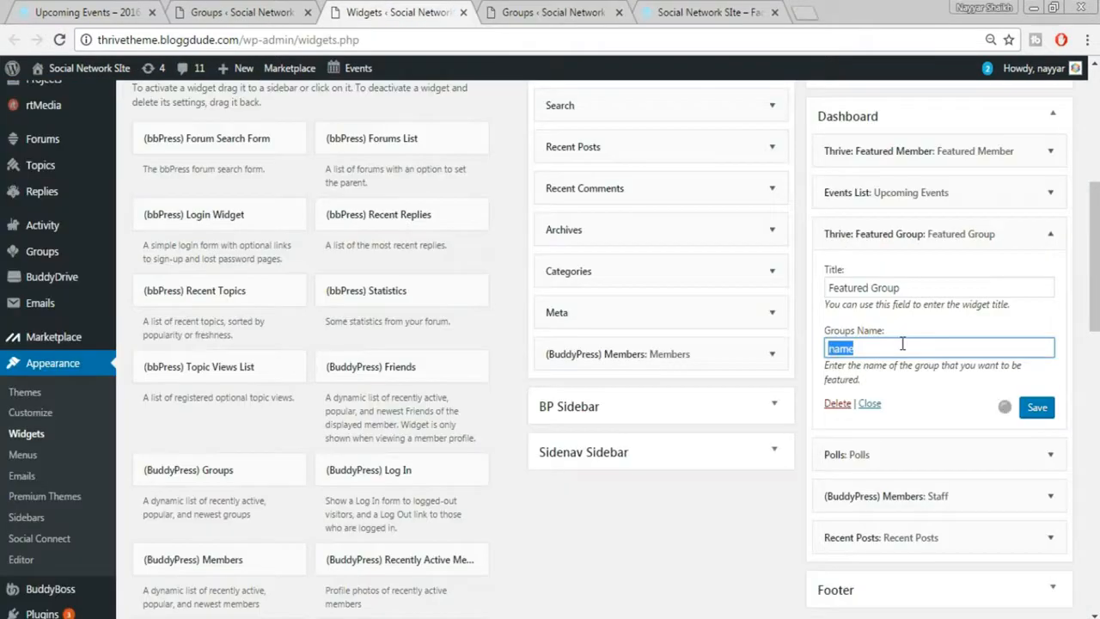
key(BackSpace)
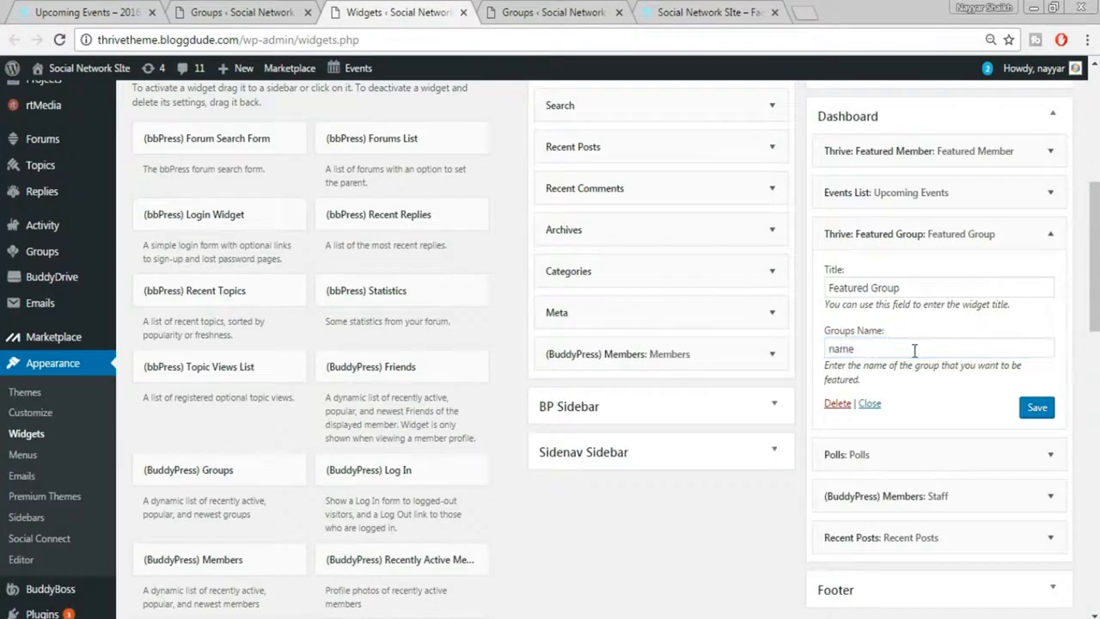
double_click(914, 350)
key(BackSpace)
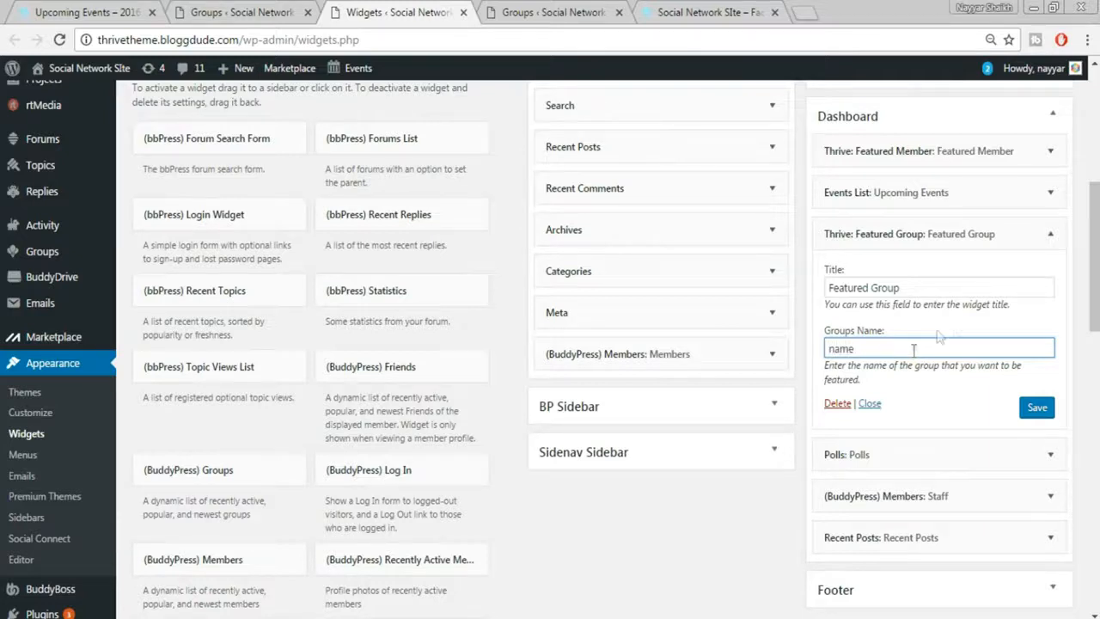
click(1038, 411)
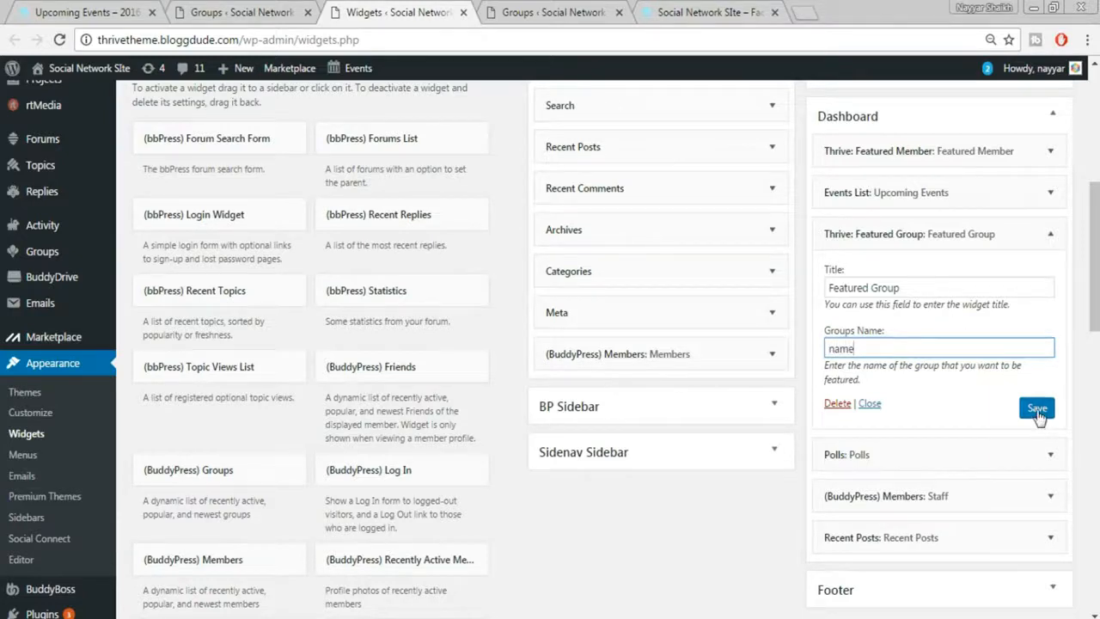
click(1044, 241)
Look over the home page's dashboard widgets and the group list, and close the extra Groups admin tab
click(710, 12)
scroll(920, 125, down, 4)
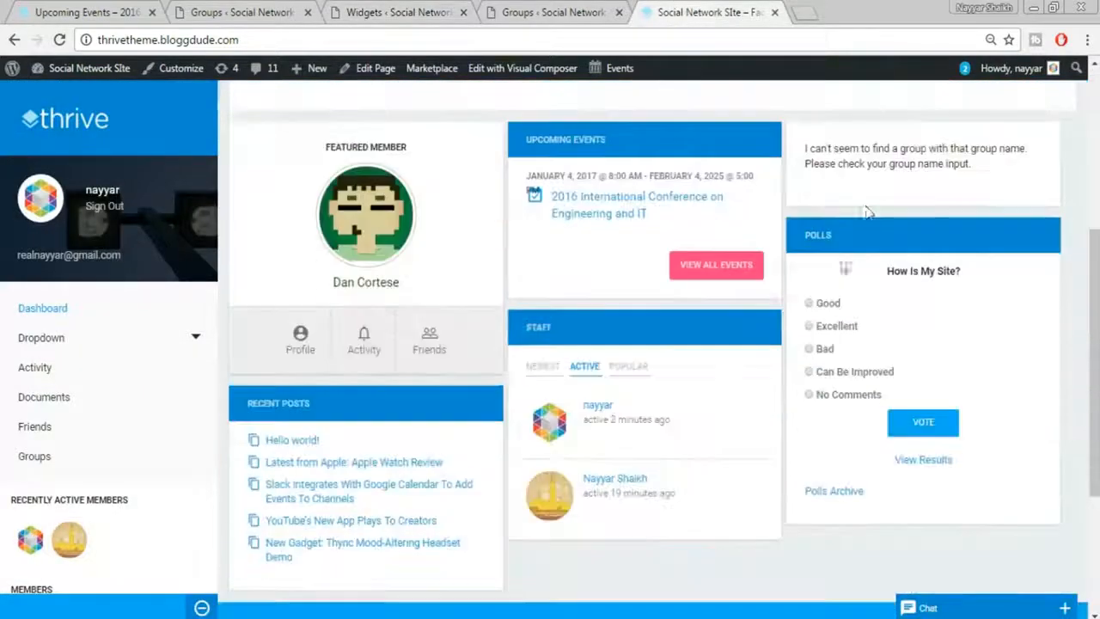
scroll(295, 268, down, 2)
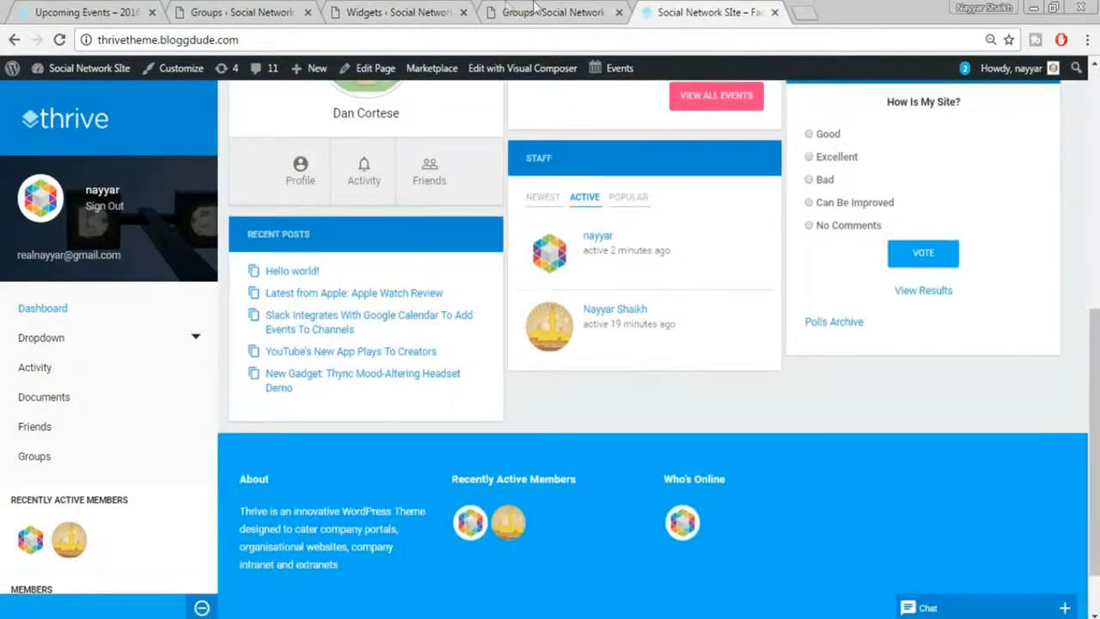
key(ctrl+shift+Tab)
scroll(945, 250, down, 3)
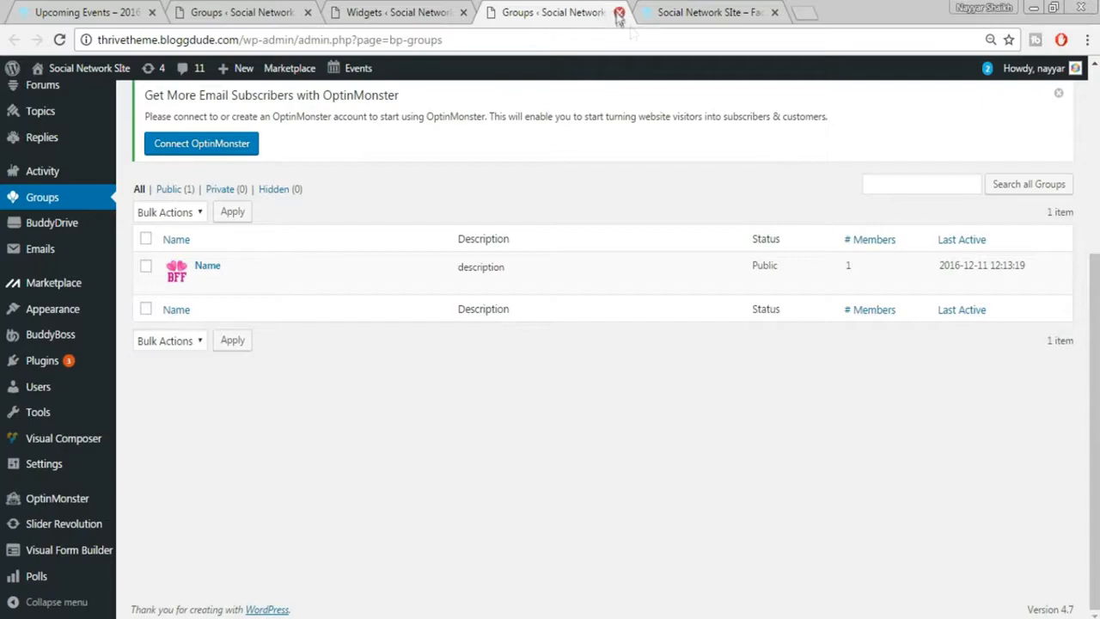
key(ctrl+w)
key(ctrl+shift+Tab)
Set the Dashboard area's Polls widget to display the poll "How Is My Site?", save the widget and collapse it
scroll(945, 207, down, 1)
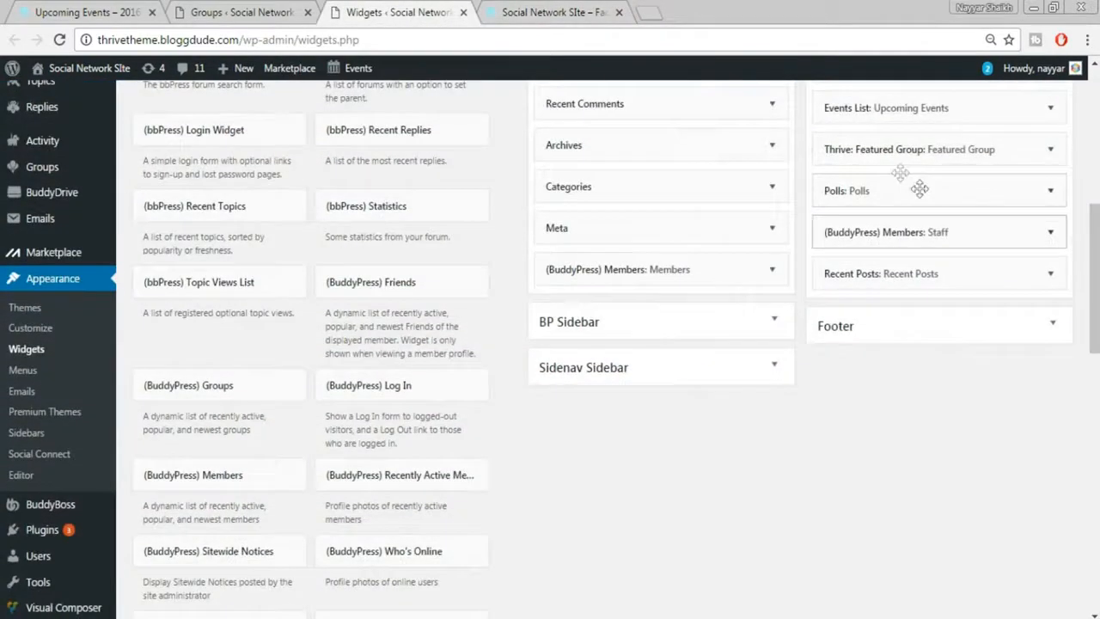
scroll(994, 188, up, 1)
click(1040, 277)
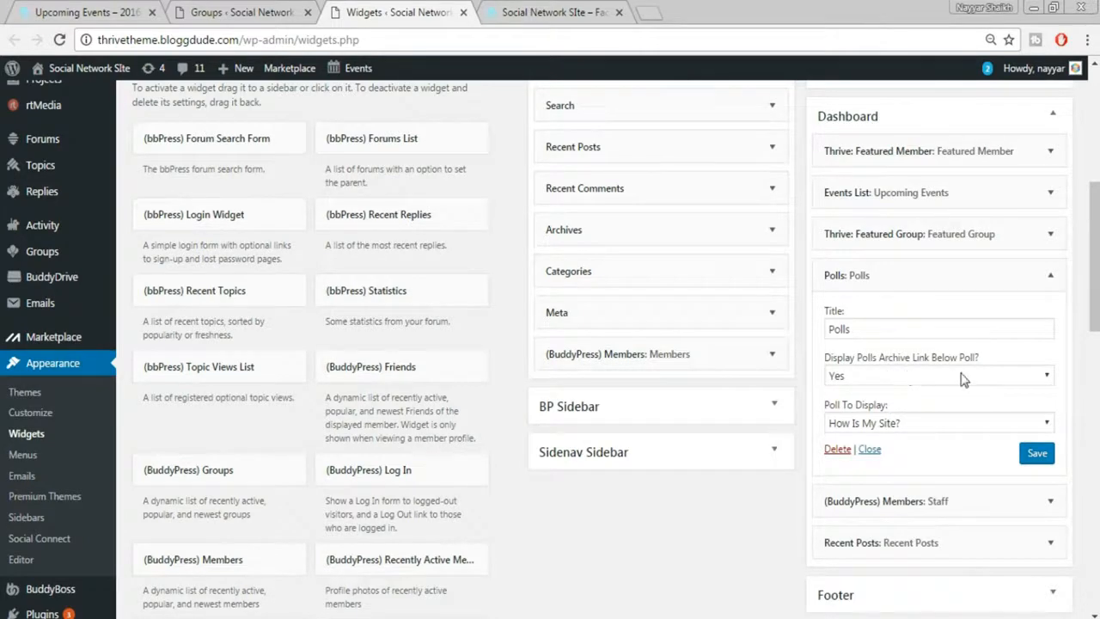
click(931, 428)
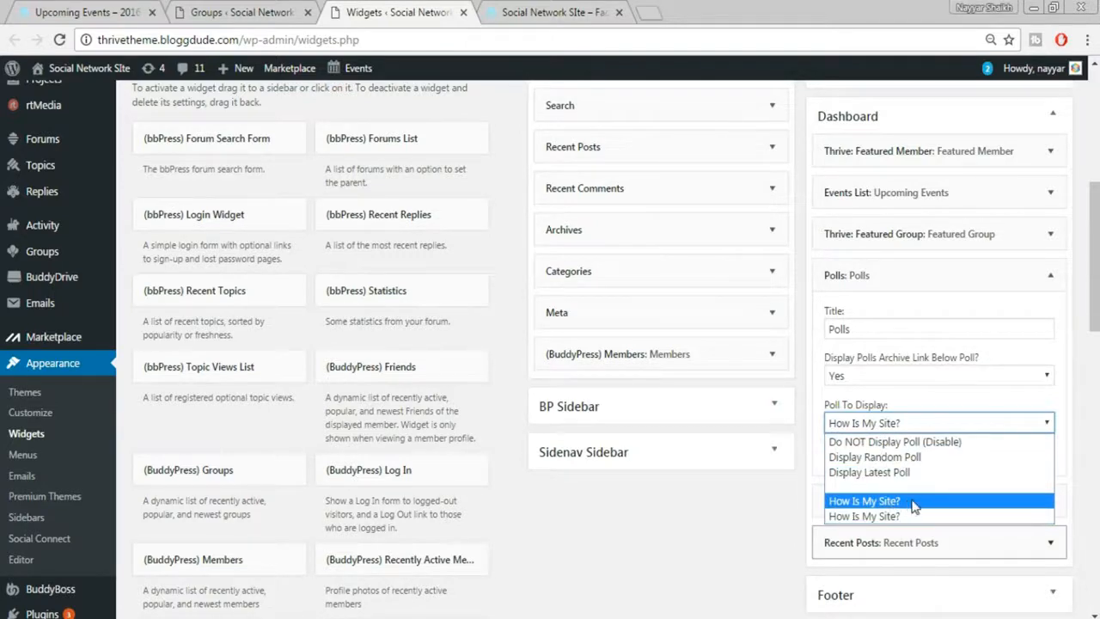
click(915, 501)
click(938, 423)
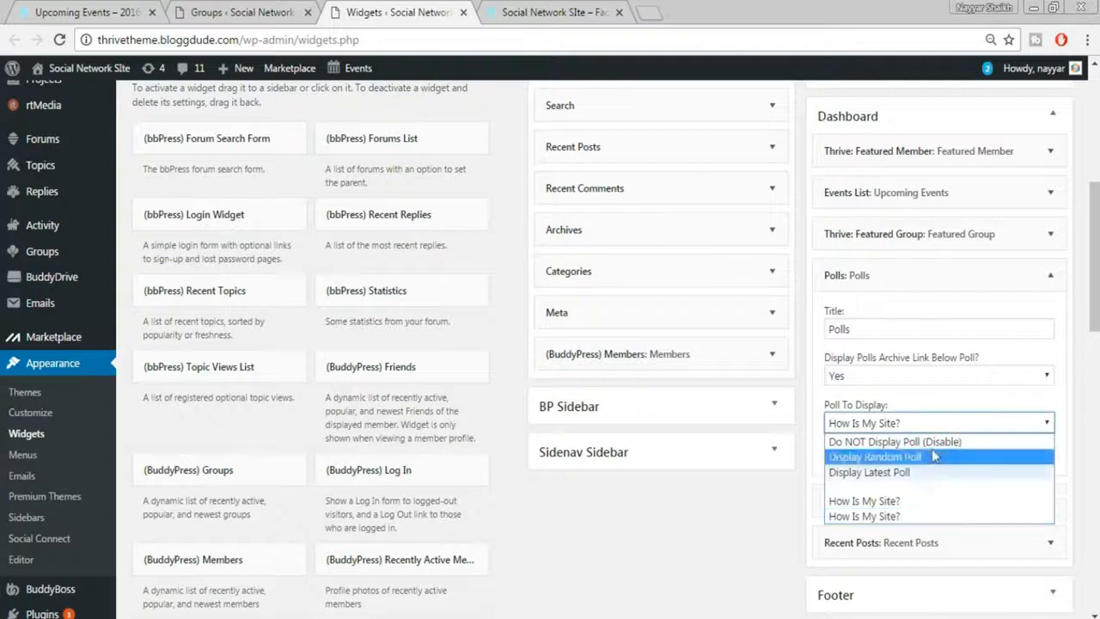
click(898, 509)
click(602, 19)
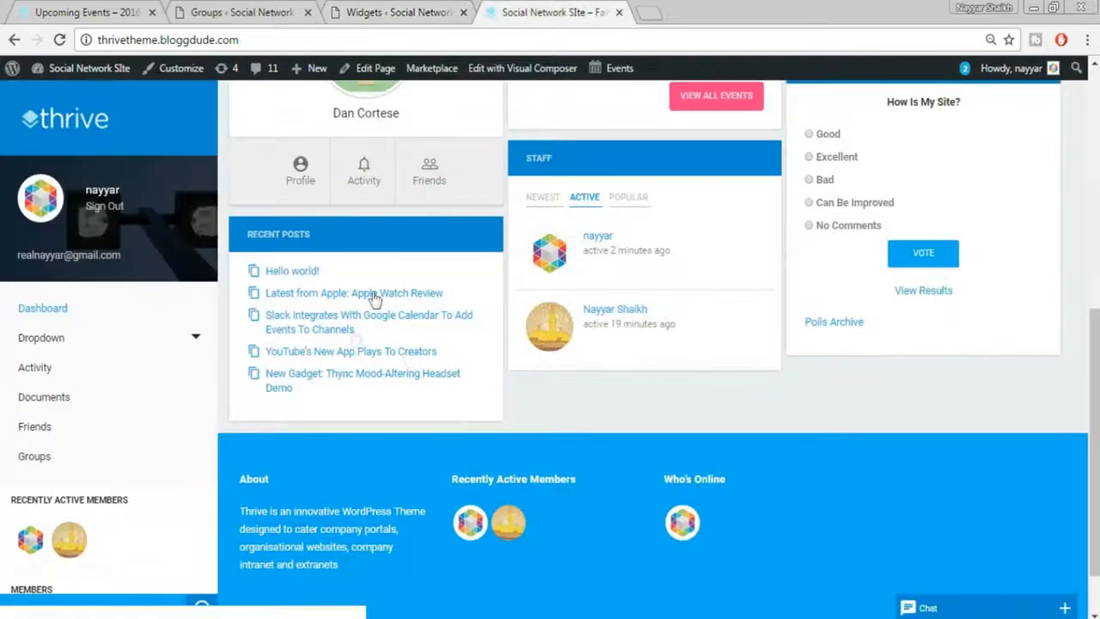
scroll(838, 361, up, 2)
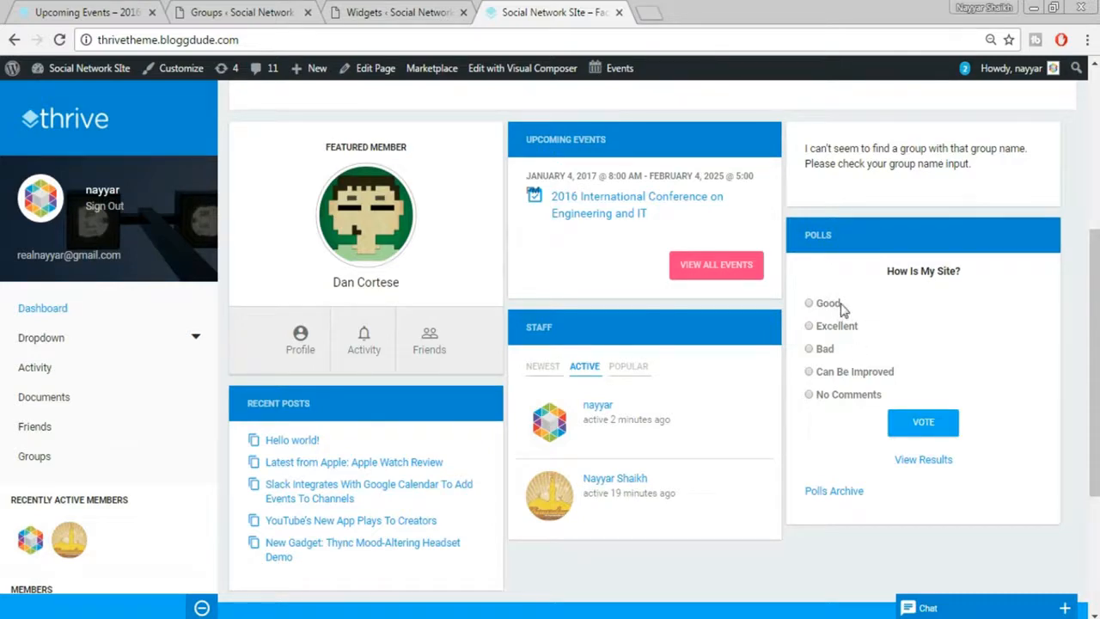
click(400, 12)
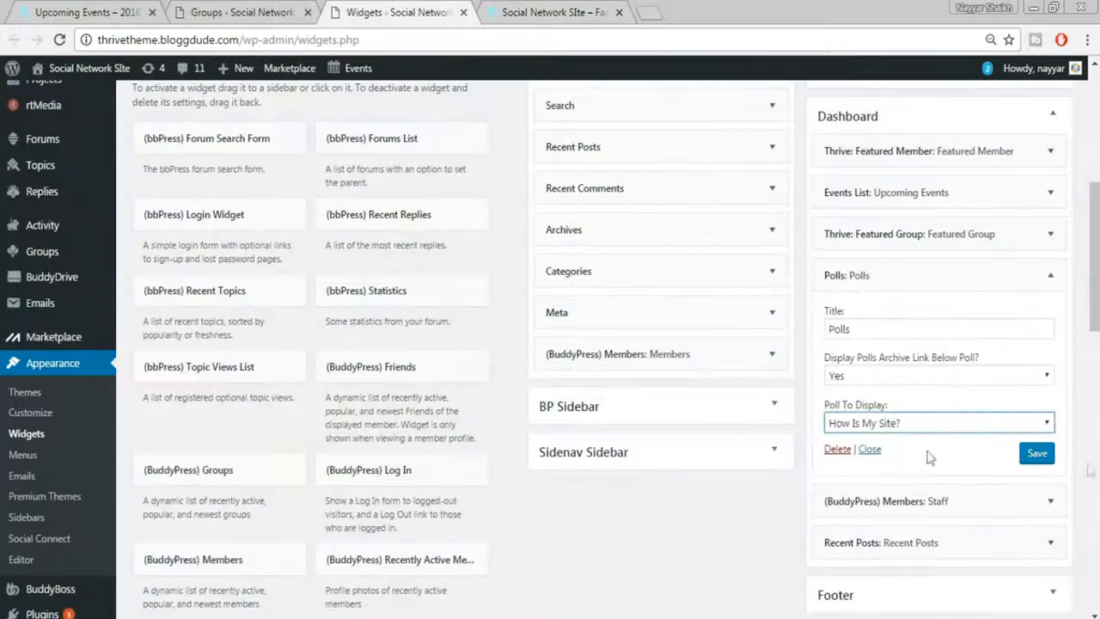
click(1037, 454)
click(1050, 276)
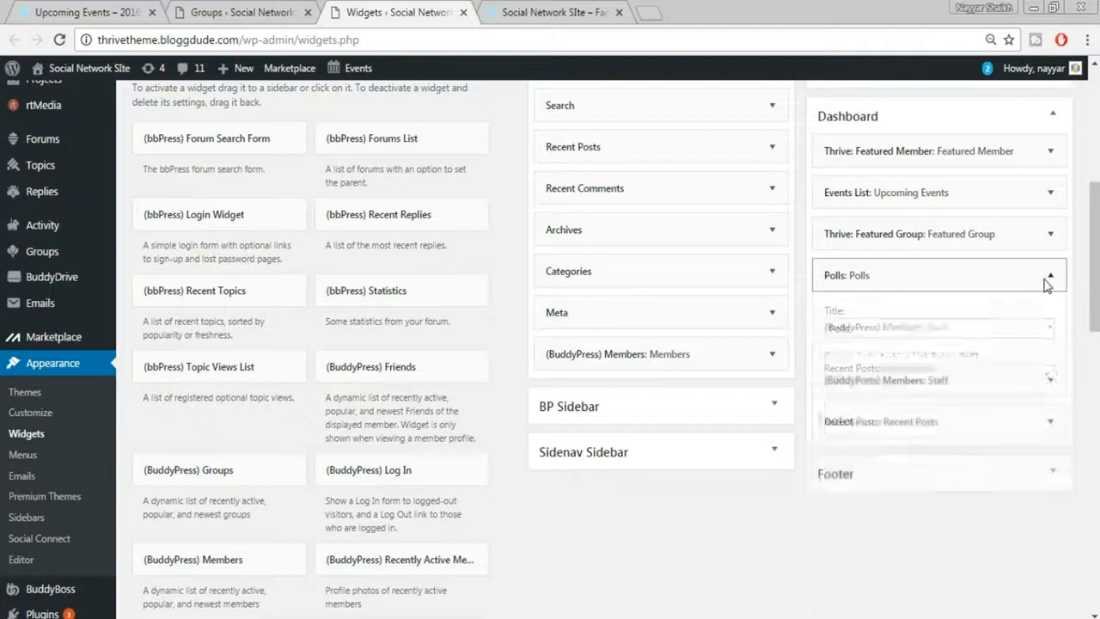
Change the title of the Dashboard area's BuddyPress Members widget to "Members"
click(1045, 317)
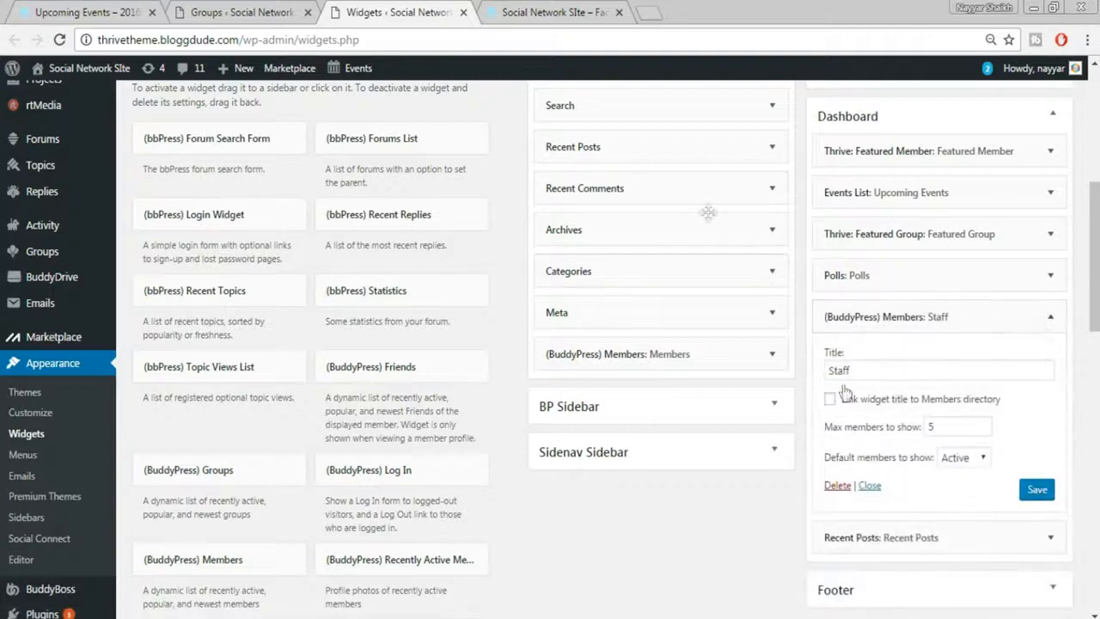
click(563, 10)
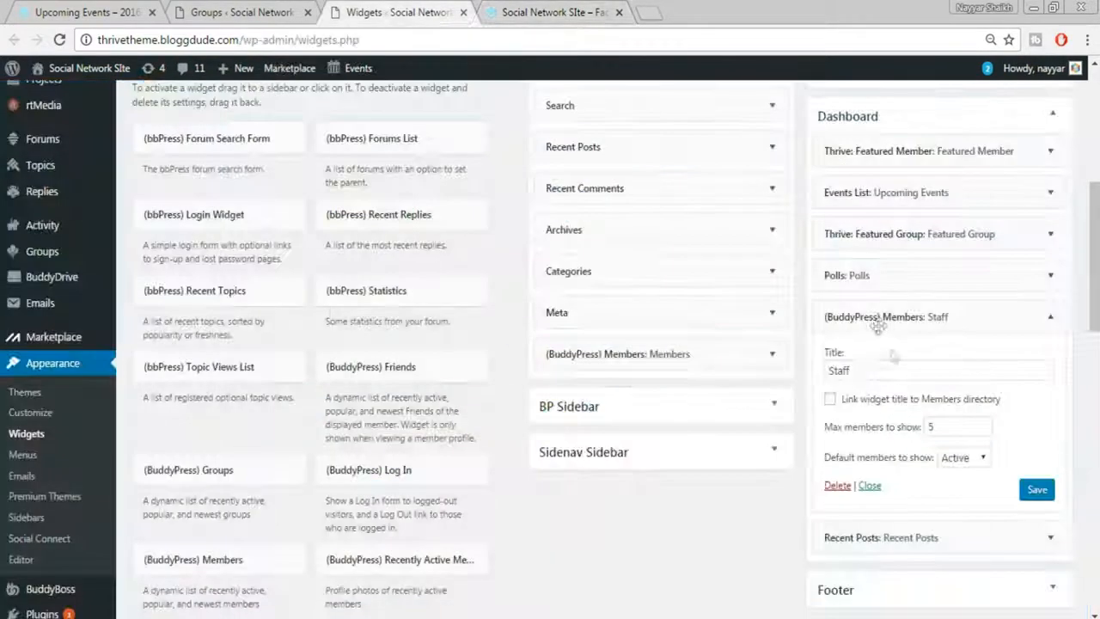
double_click(860, 370)
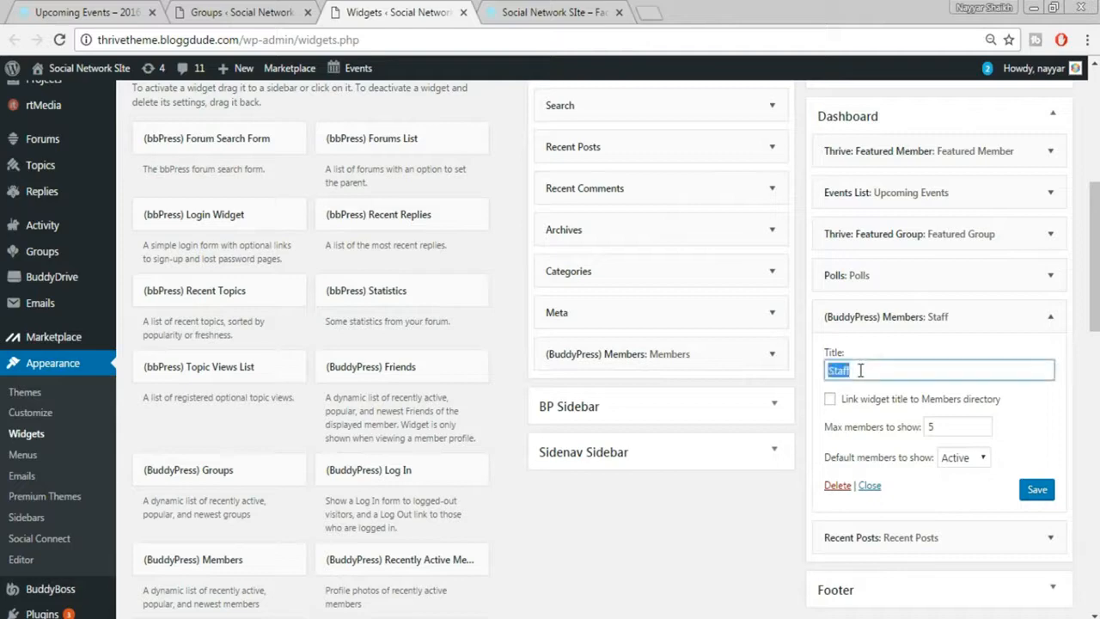
click(541, 11)
click(399, 12)
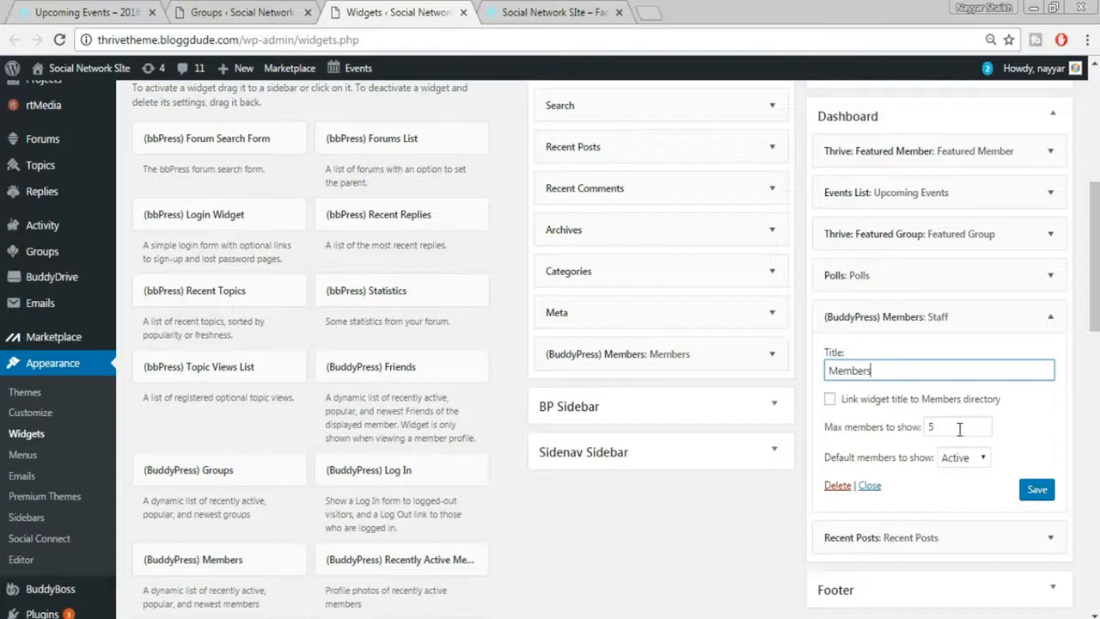
Save the Dashboard area's BuddyPress Members widget and collapse it
scroll(1023, 421, down, 2)
click(1036, 320)
click(1050, 147)
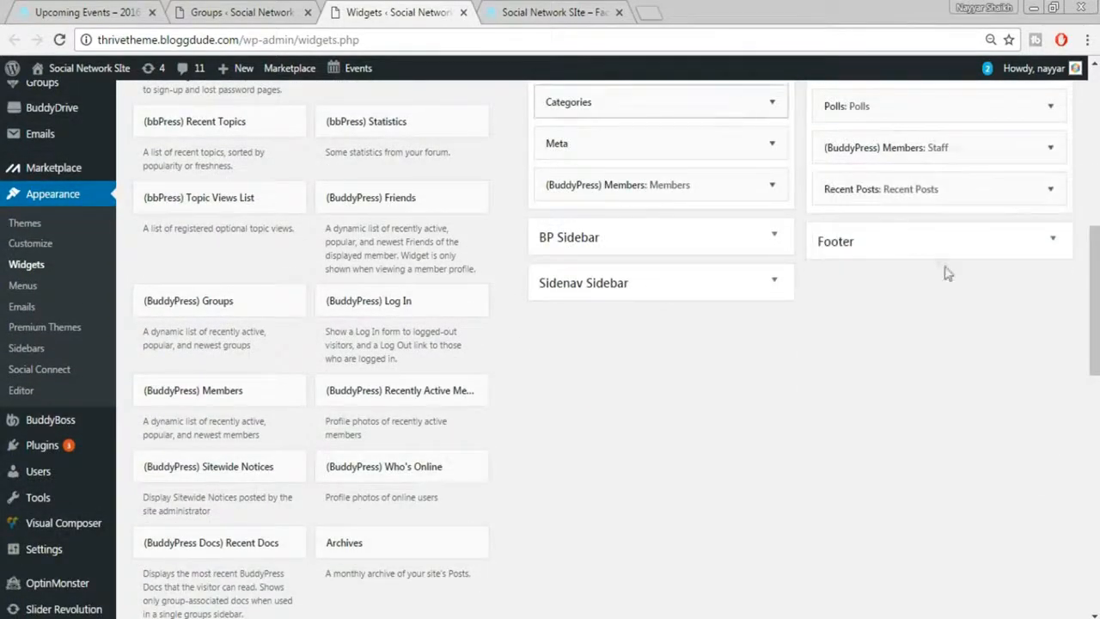
Check the Recent Posts section on the home page and delete the Recent Posts widget from the Dashboard area
click(953, 190)
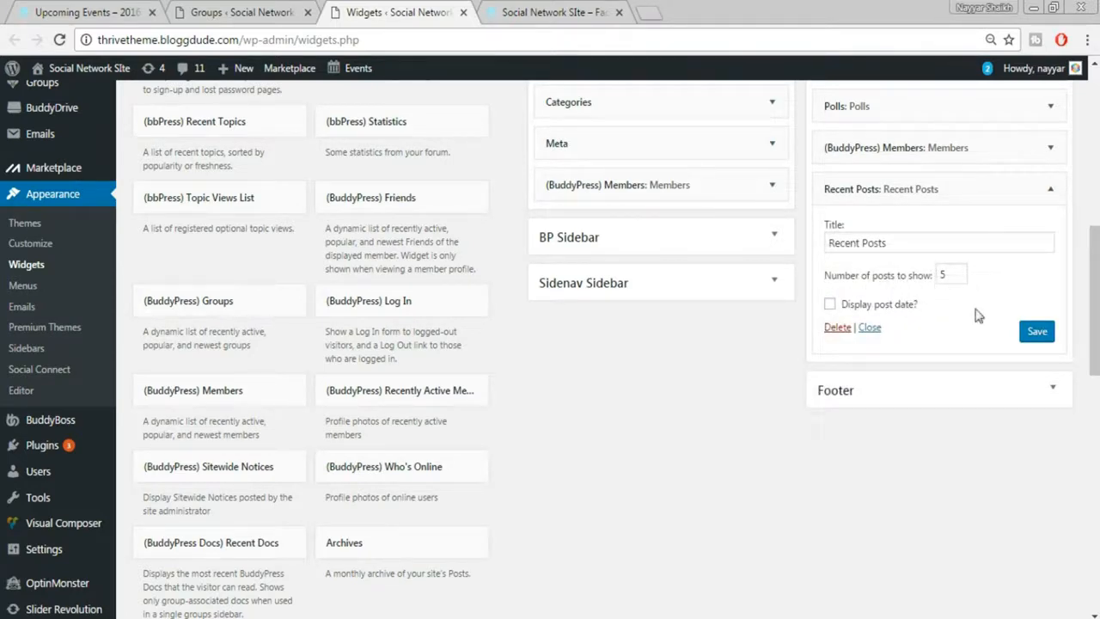
click(546, 11)
scroll(736, 341, up, 2)
scroll(873, 298, down, 3)
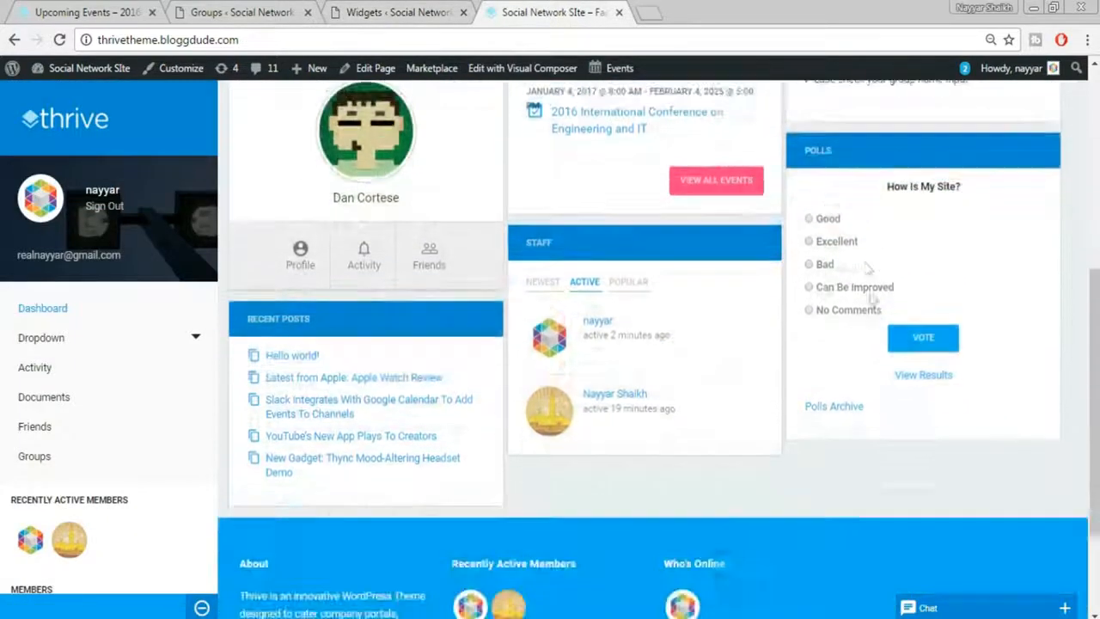
scroll(722, 404, up, 2)
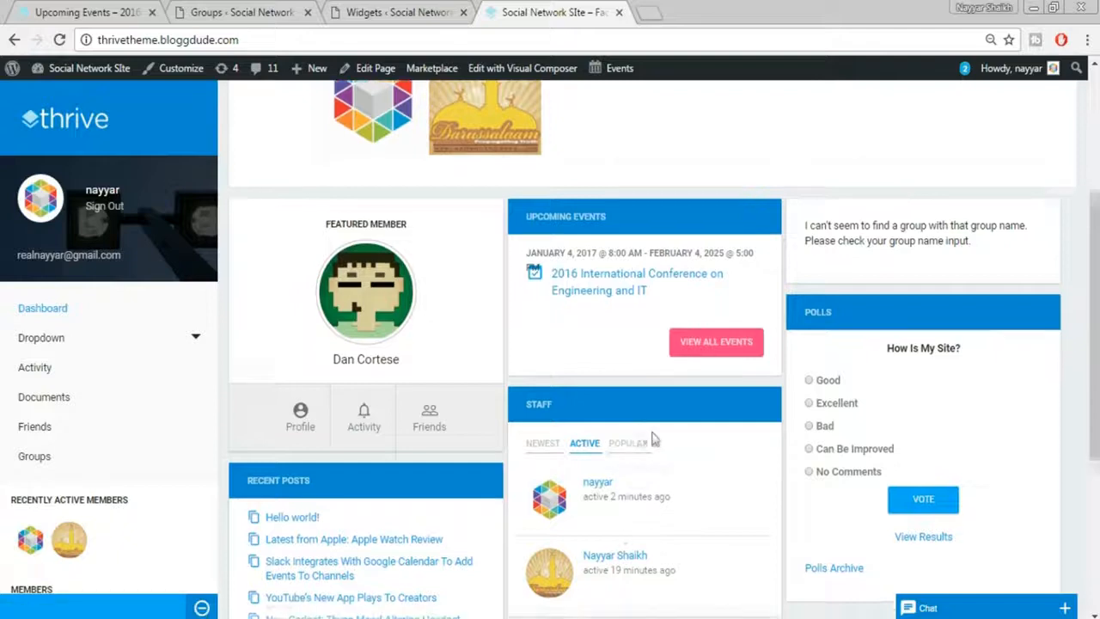
scroll(652, 439, down, 2)
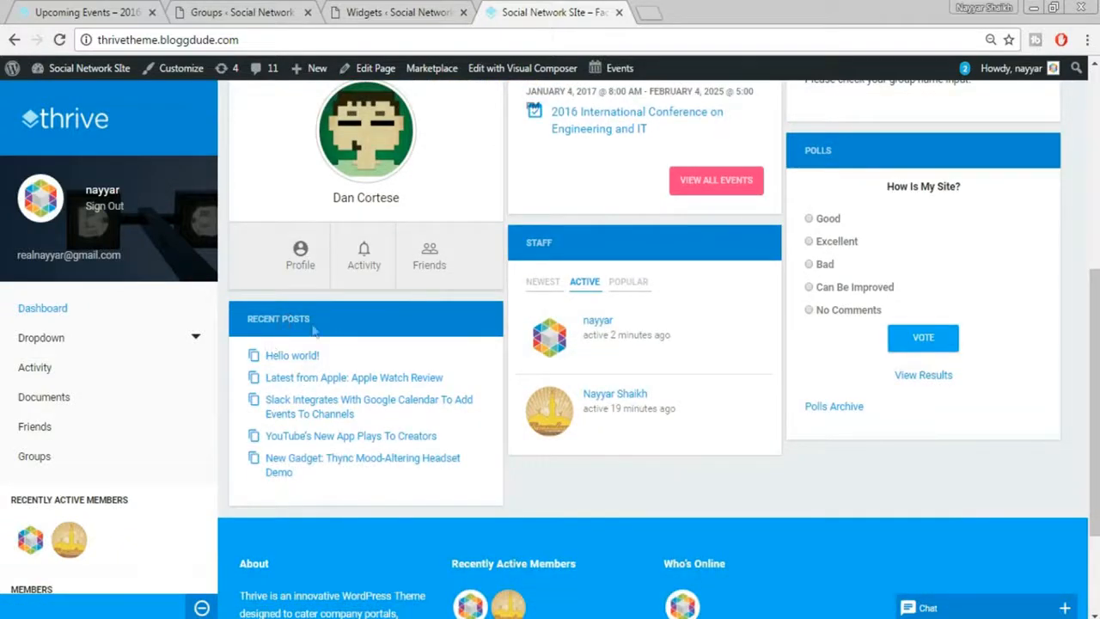
click(393, 12)
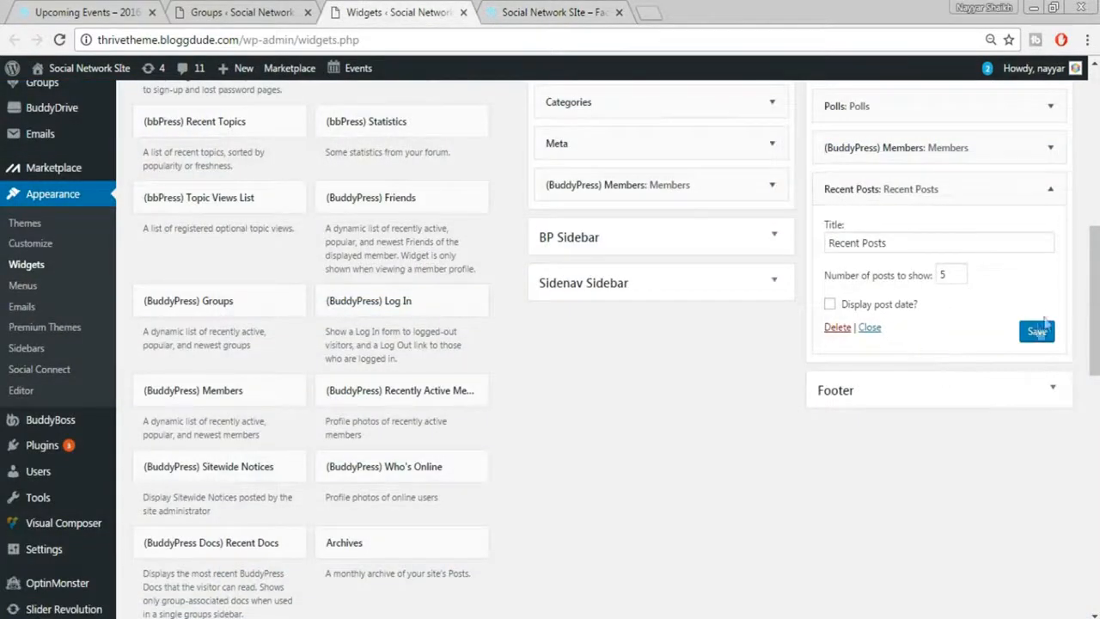
click(838, 327)
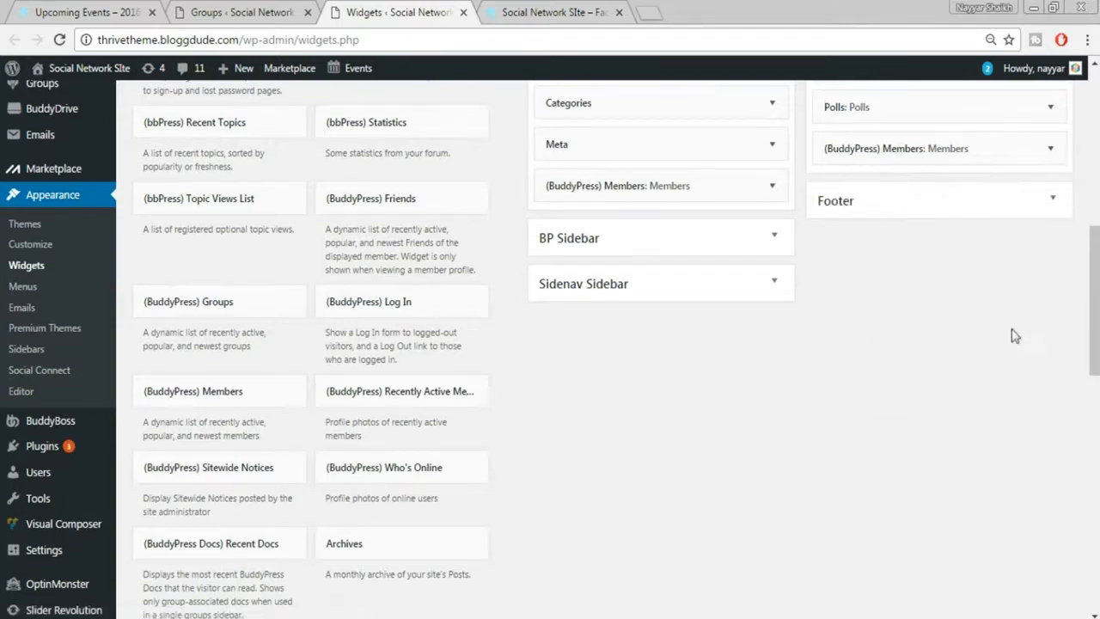
Compare the Dashboard area's widget list with the sections shown on the home page
scroll(1017, 342, up, 5)
scroll(1017, 345, down, 1)
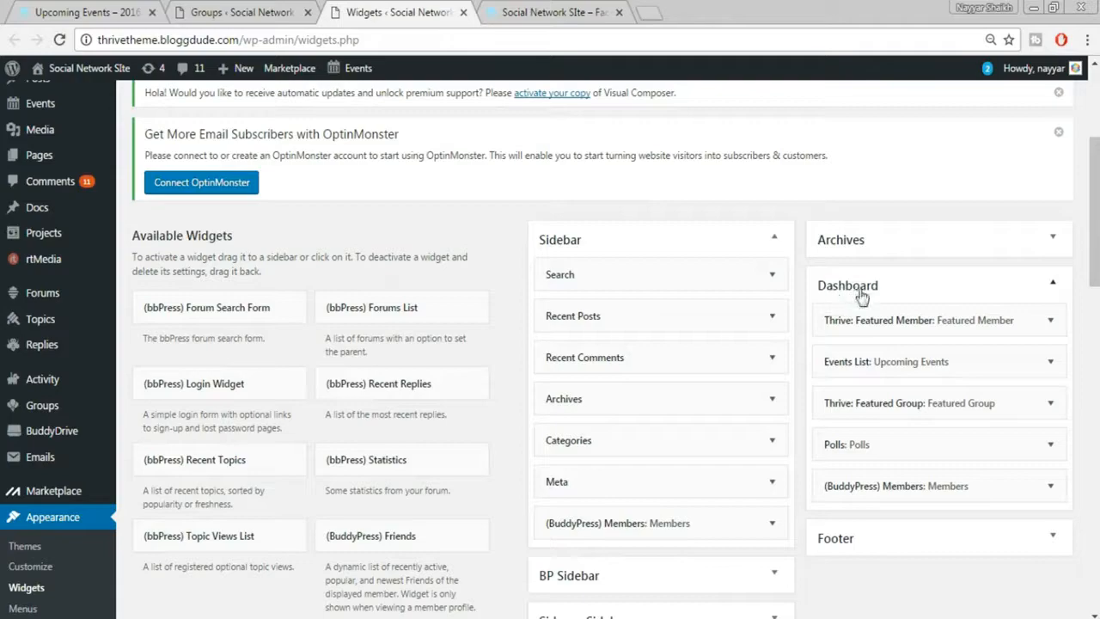
click(567, 12)
scroll(619, 404, up, 5)
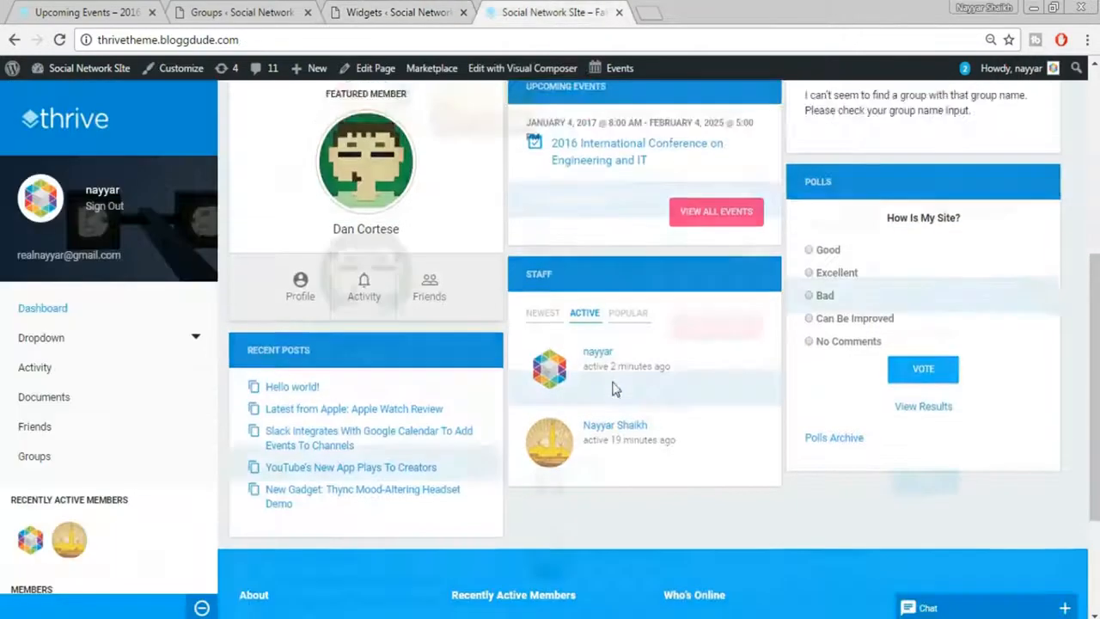
scroll(627, 414, down, 3)
click(385, 12)
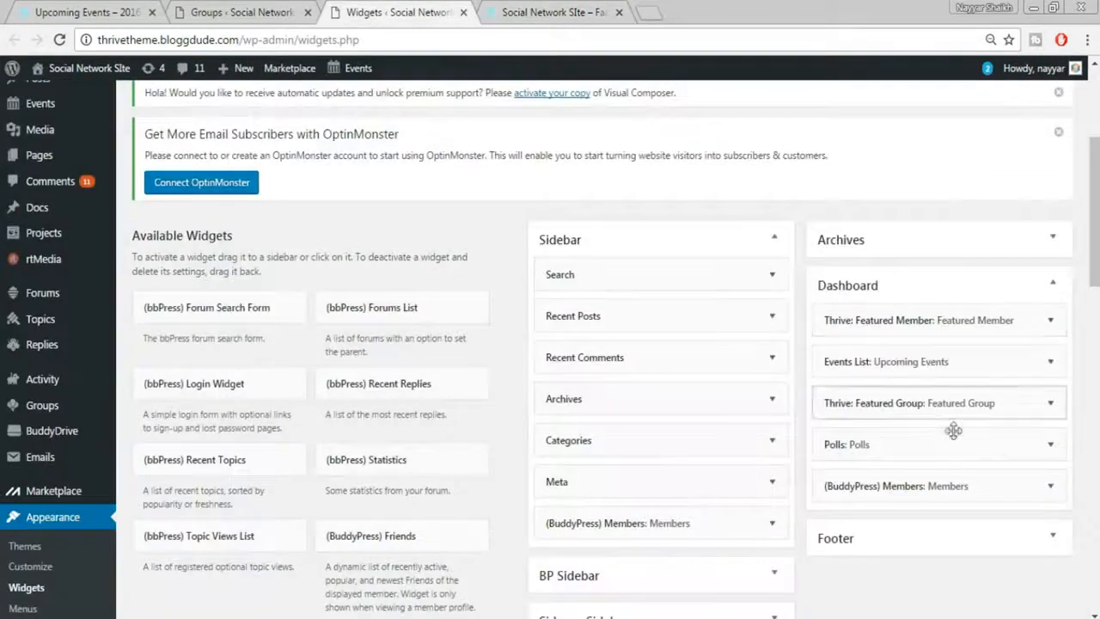
scroll(952, 430, up, 3)
click(524, 12)
scroll(679, 236, down, 2)
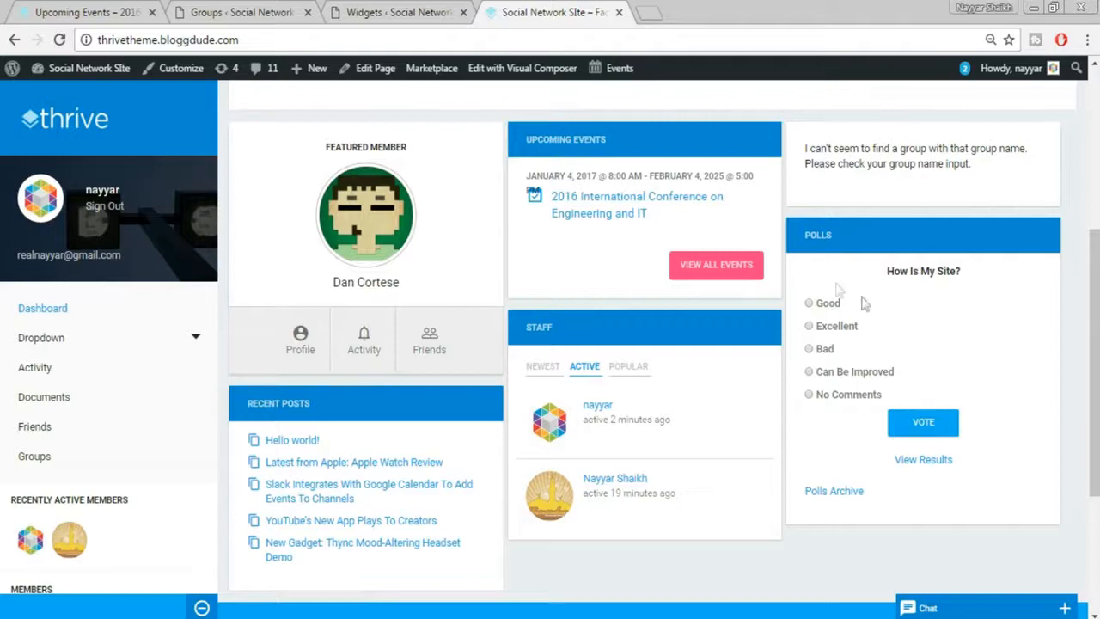
key(ctrl+shift+Tab)
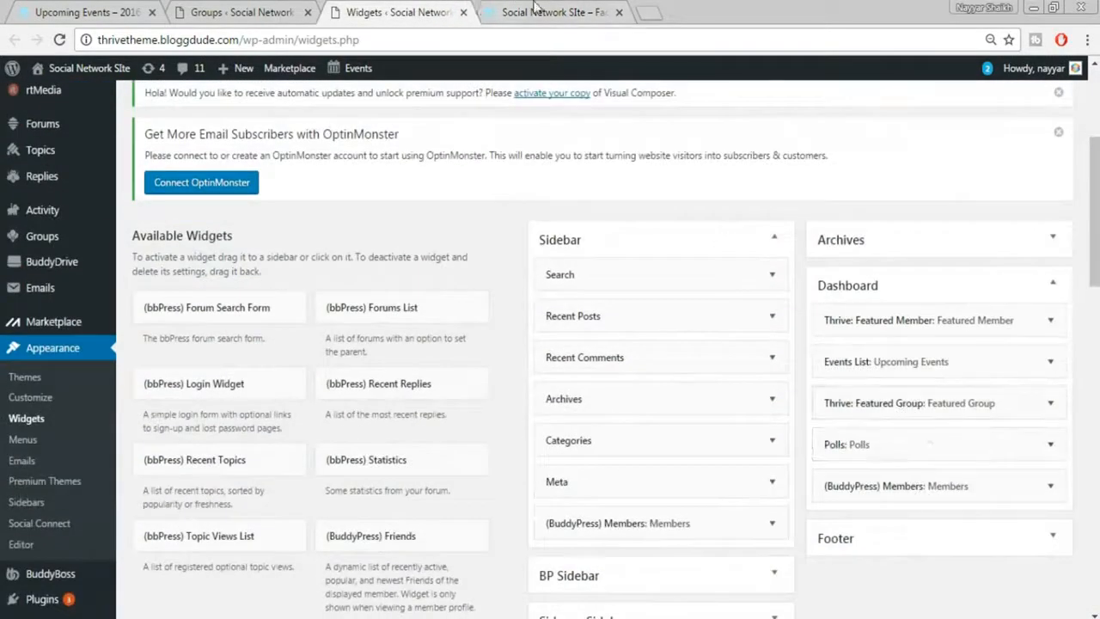
Reload the home page and look over its featured member, events, featured group, polls and members widgets
click(542, 12)
click(539, 34)
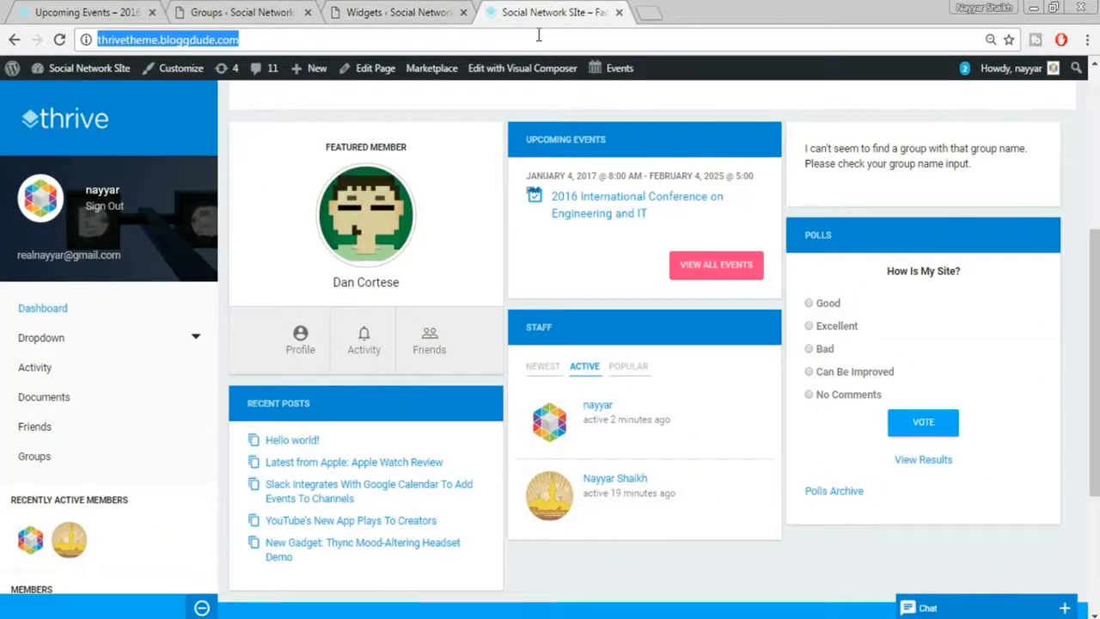
key(Return)
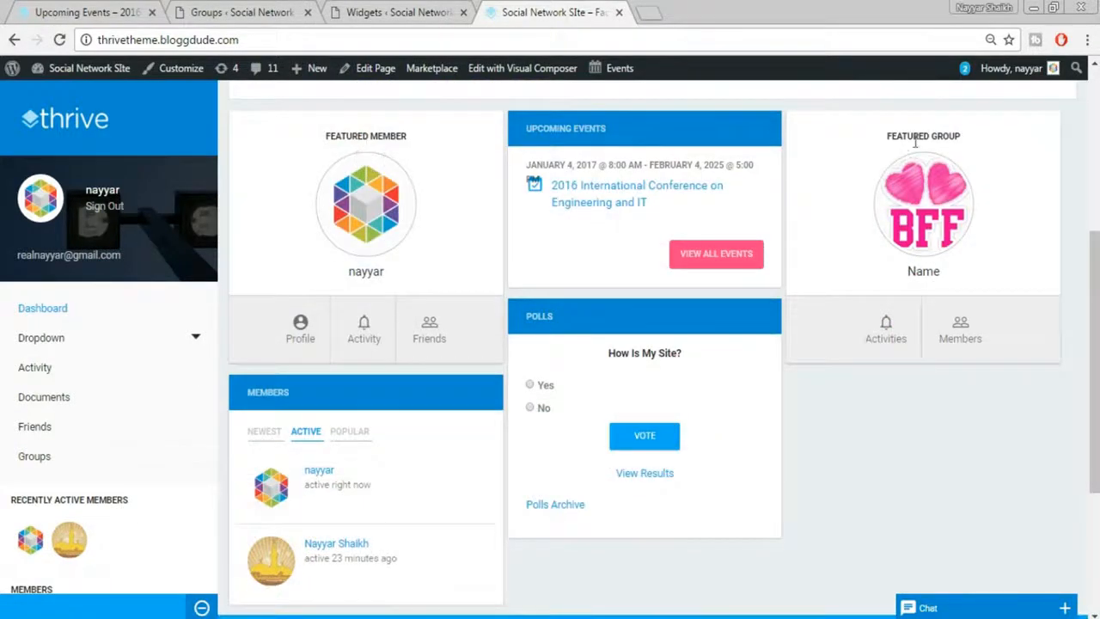
scroll(992, 251, down, 1)
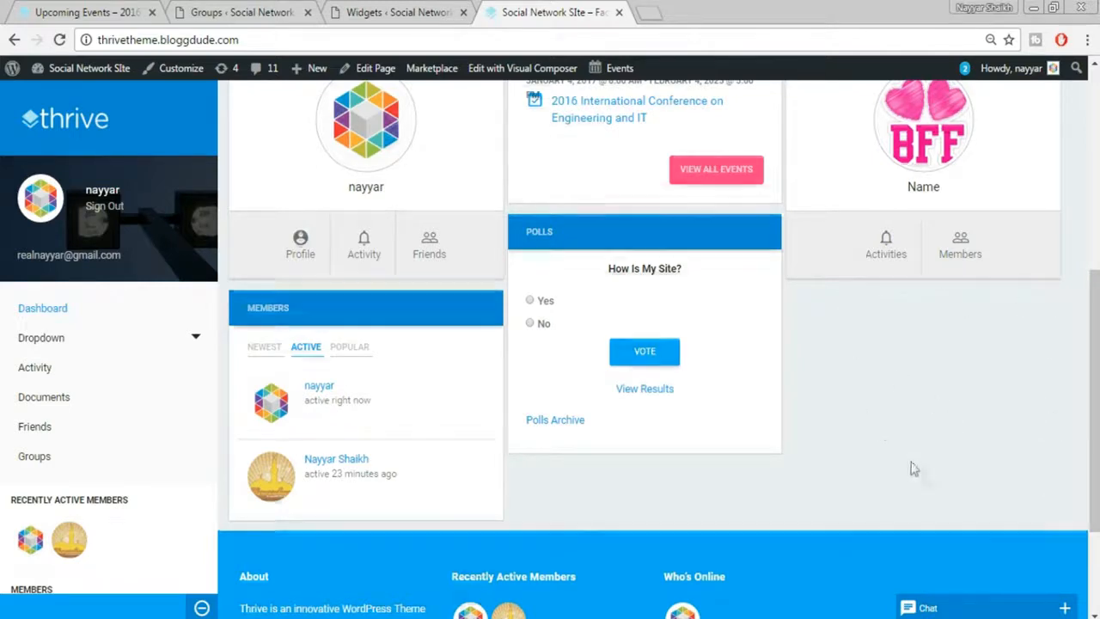
scroll(914, 468, up, 4)
scroll(1016, 475, down, 1)
scroll(1016, 476, down, 2)
scroll(466, 477, up, 3)
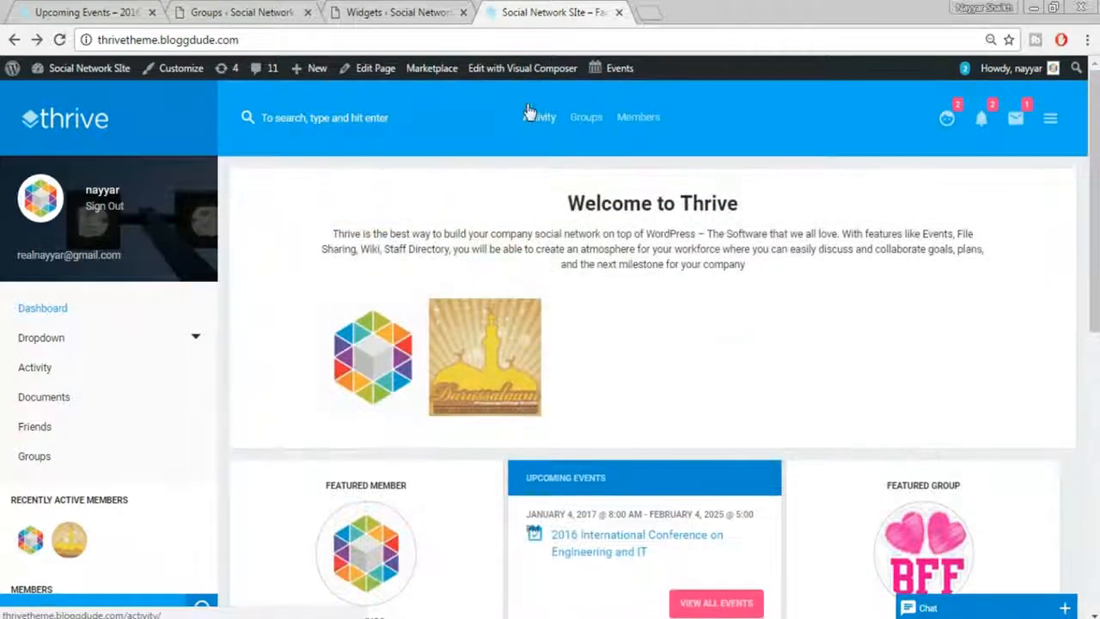
scroll(841, 240, down, 1)
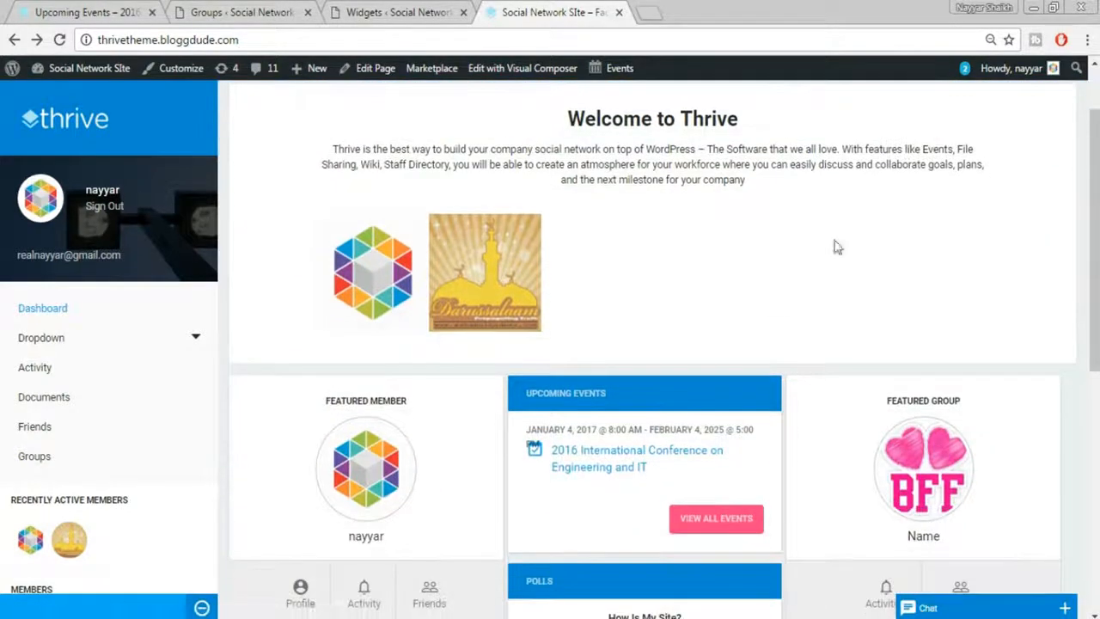
Open the first member's profile from the home page and examine the widgets in its sidebar
click(384, 264)
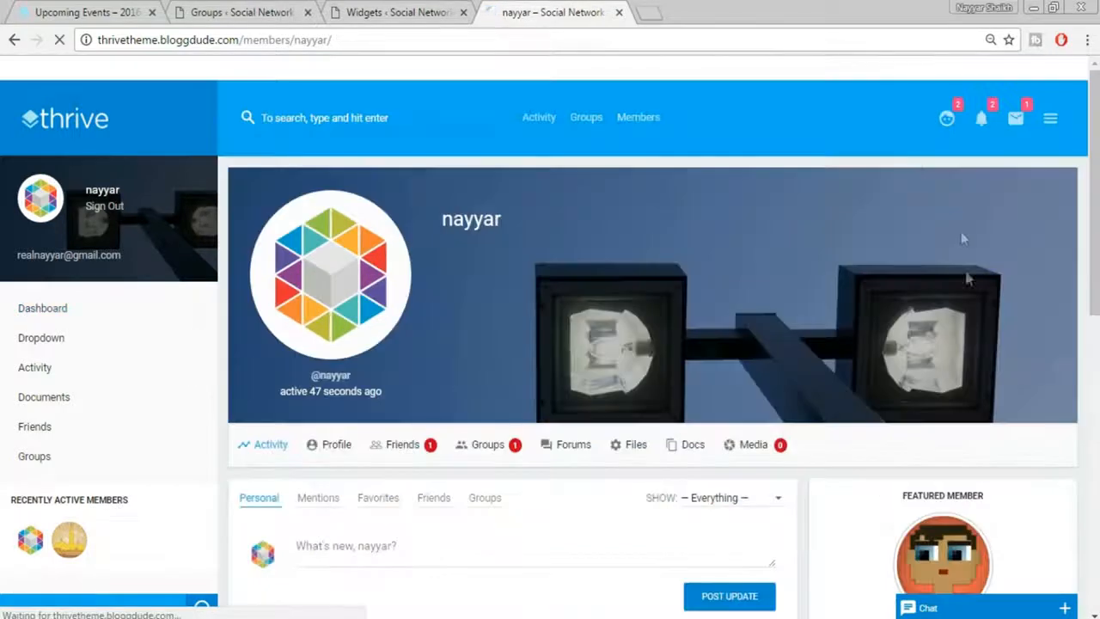
scroll(1006, 313, down, 3)
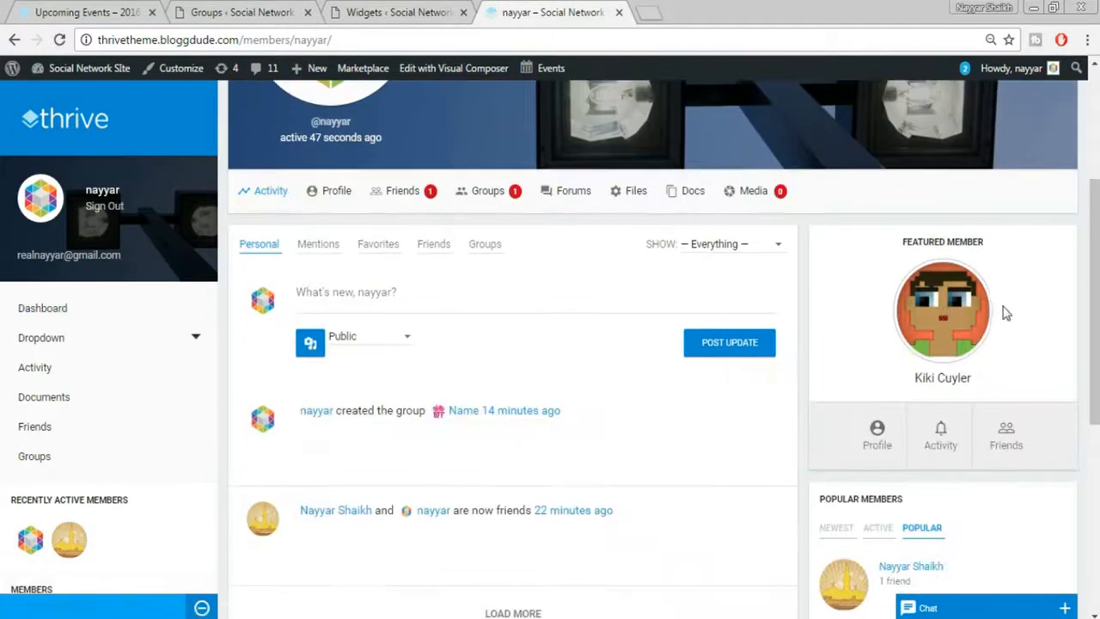
scroll(919, 309, down, 2)
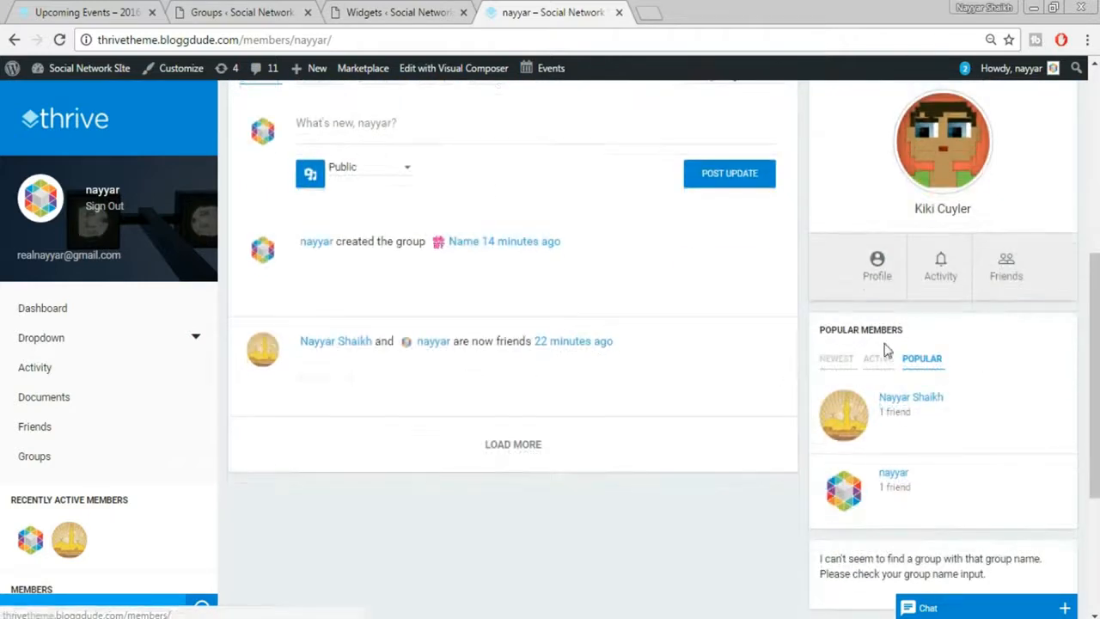
scroll(898, 343, down, 3)
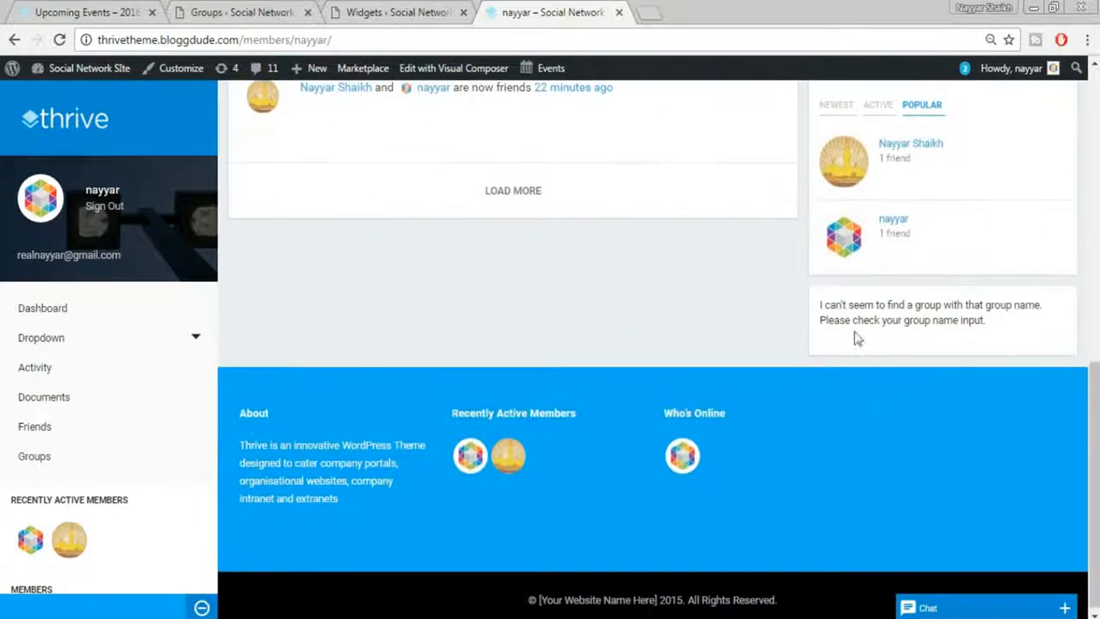
scroll(997, 430, up, 2)
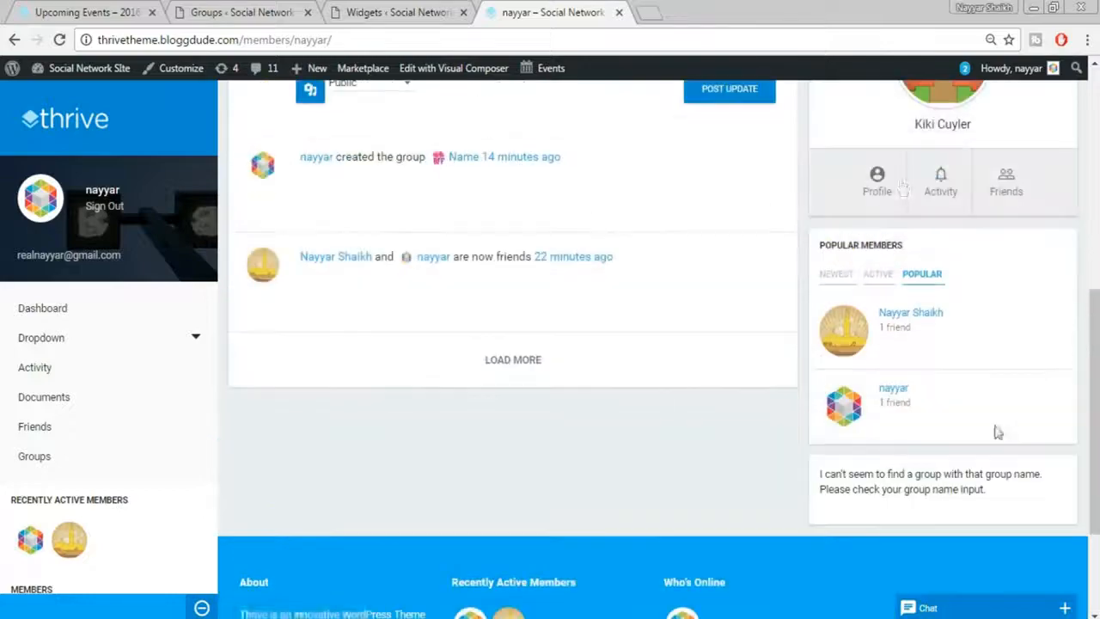
scroll(952, 319, up, 3)
scroll(964, 581, down, 4)
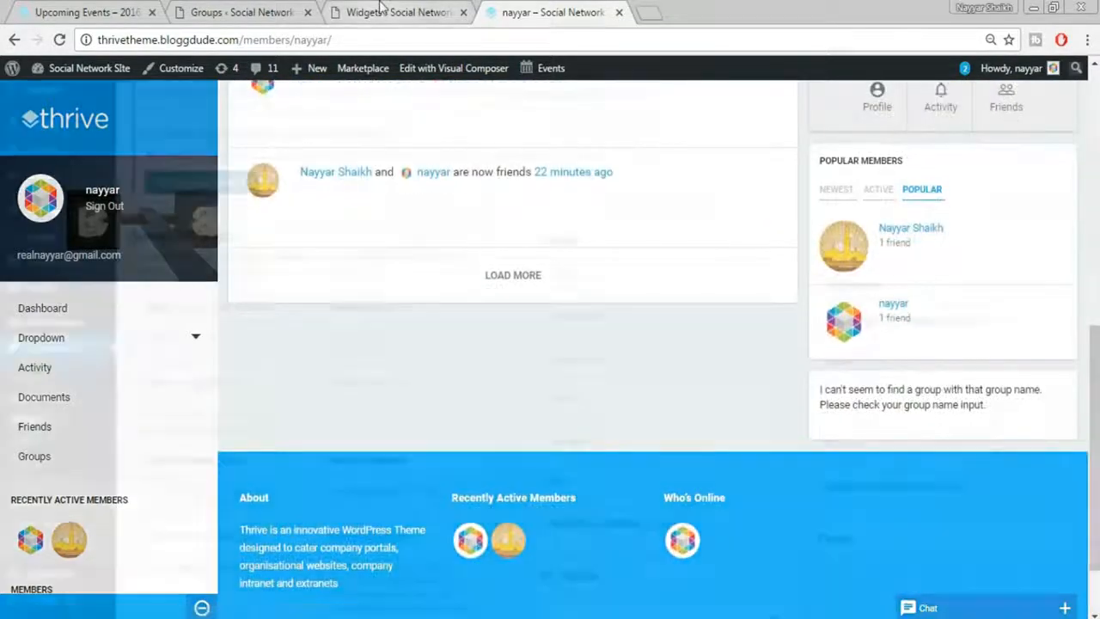
Enter the member's username in the BP Sidebar's Featured Member widget, save the widget and collapse it
click(400, 12)
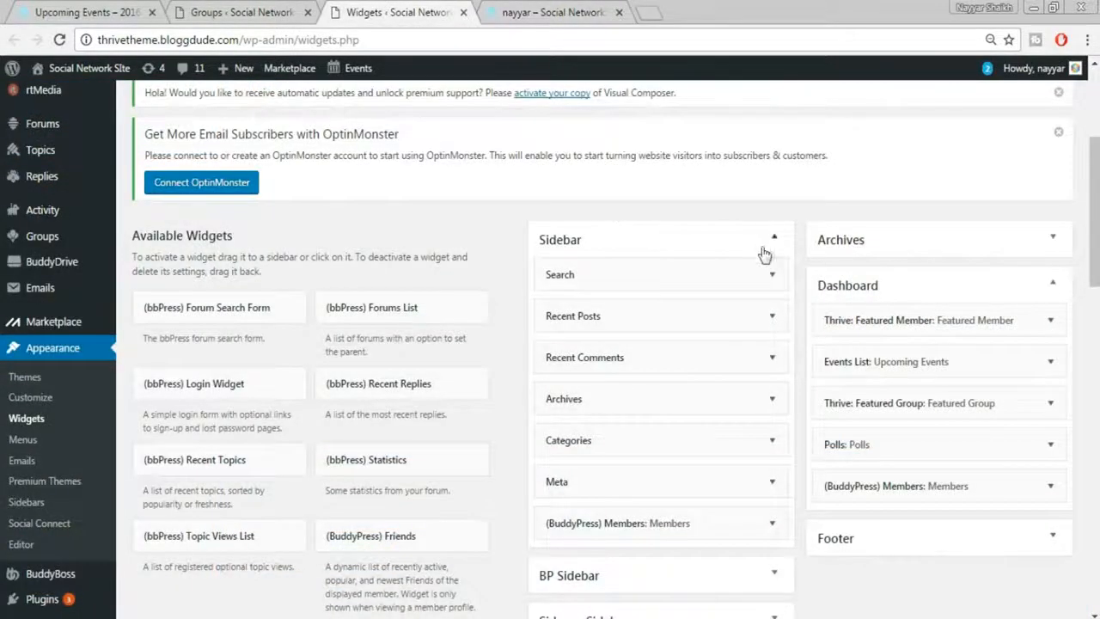
scroll(771, 257, down, 3)
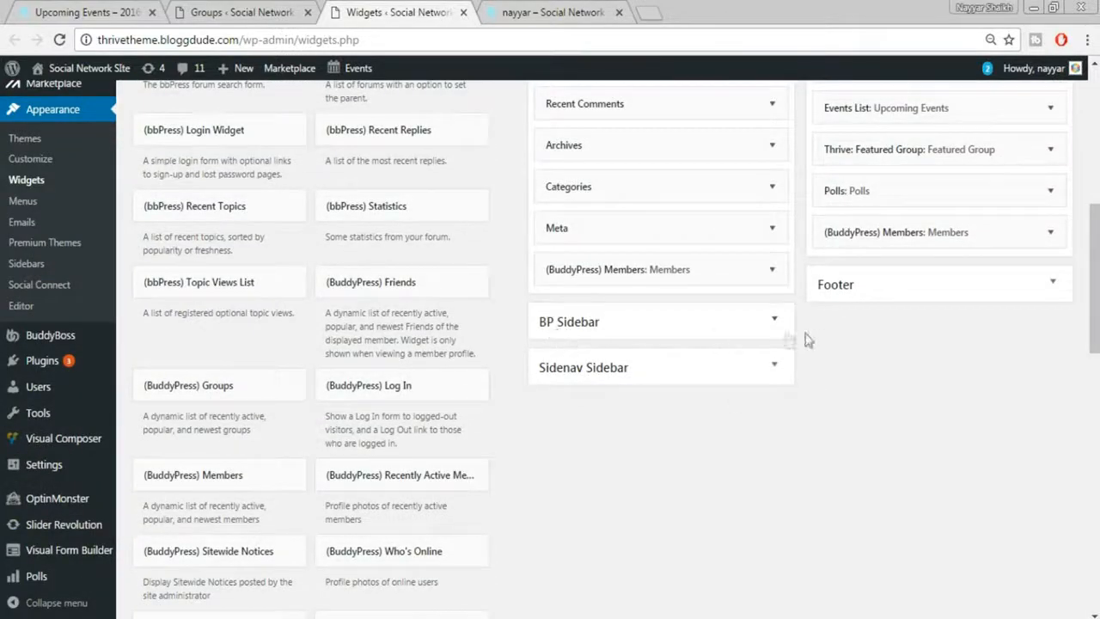
click(772, 331)
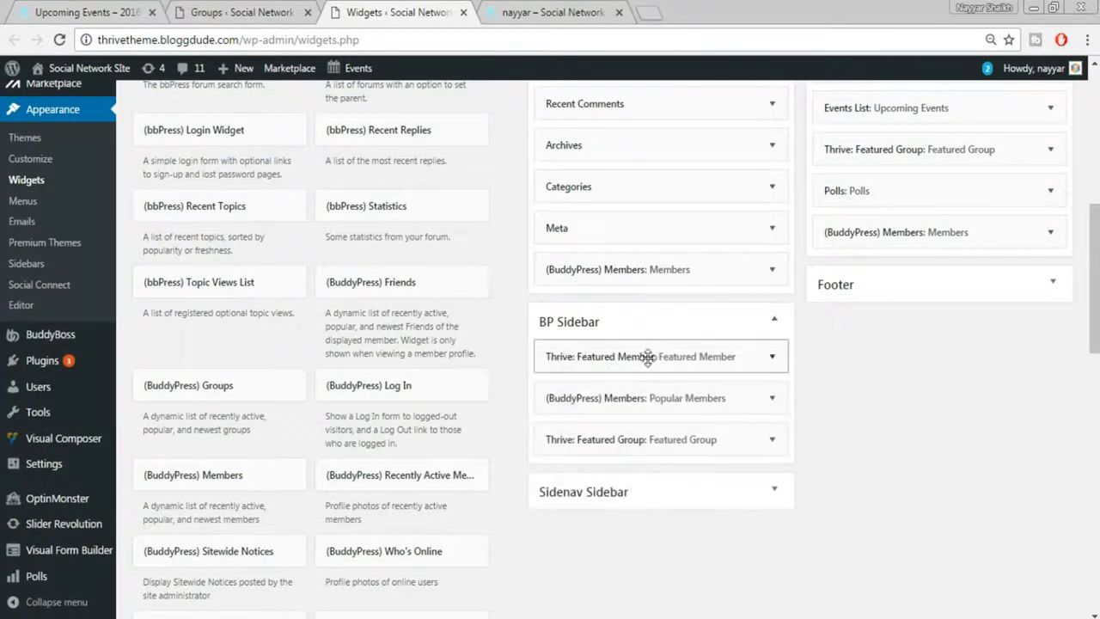
click(772, 357)
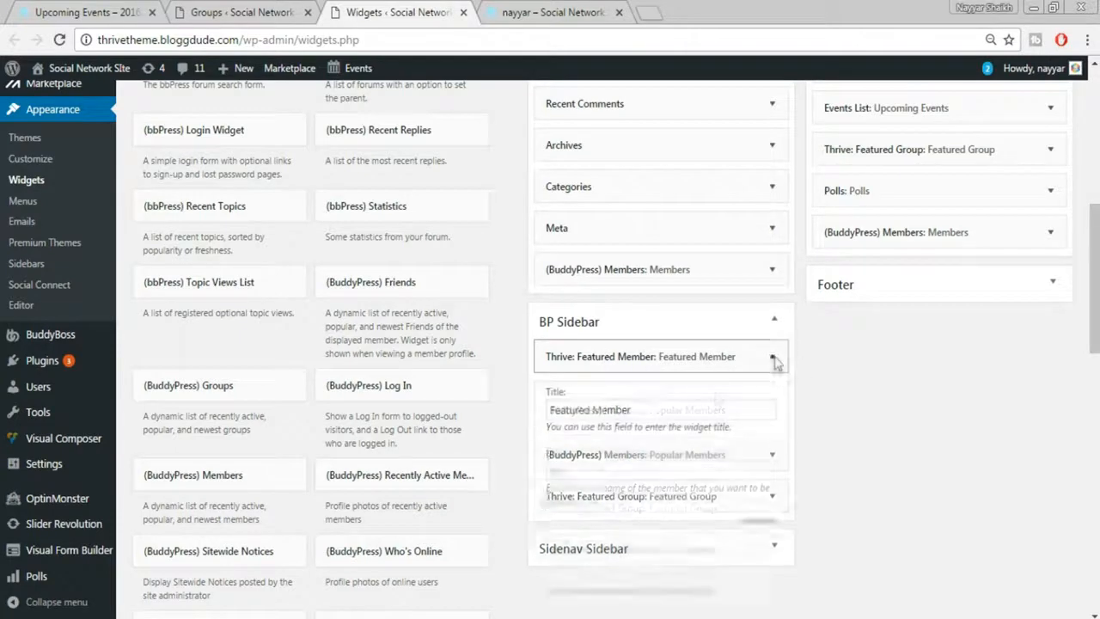
double_click(597, 473)
click(521, 11)
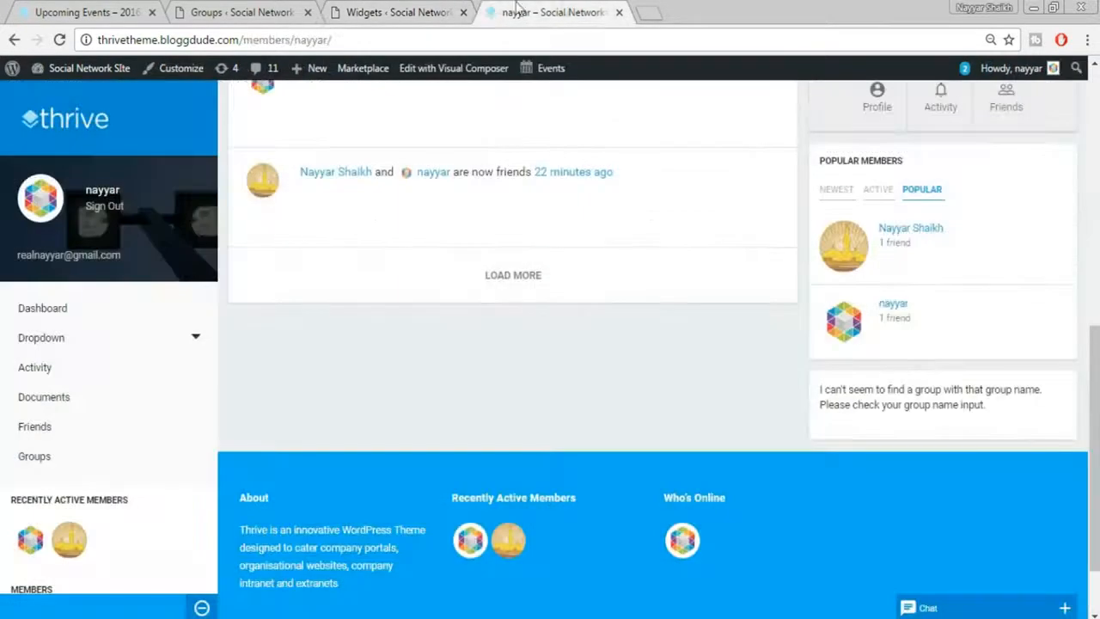
scroll(920, 315, up, 5)
scroll(1000, 365, down, 1)
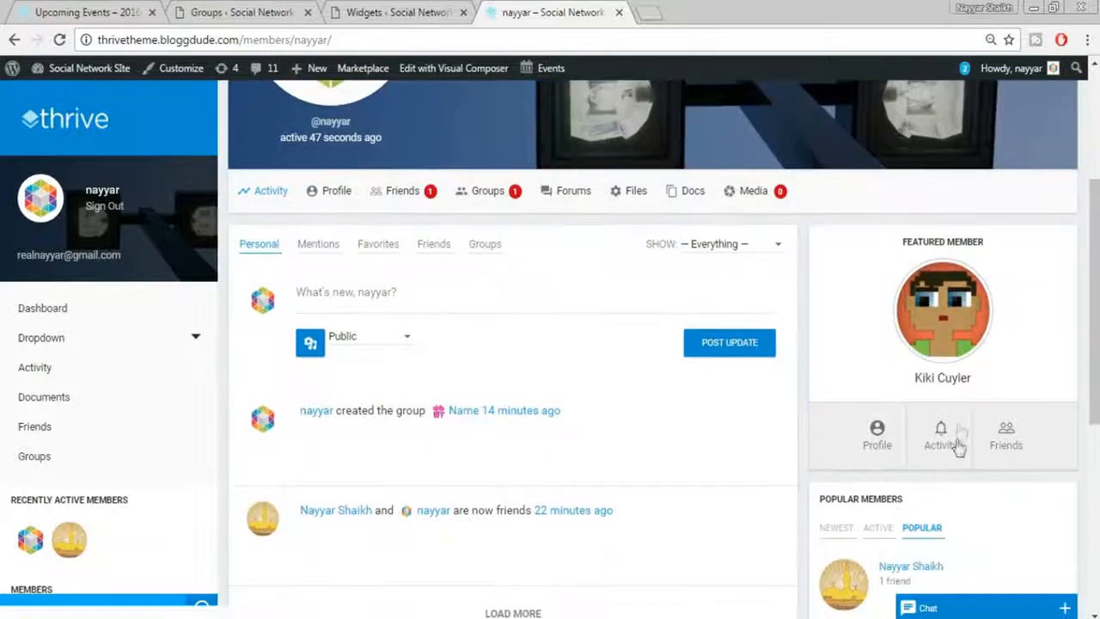
click(391, 9)
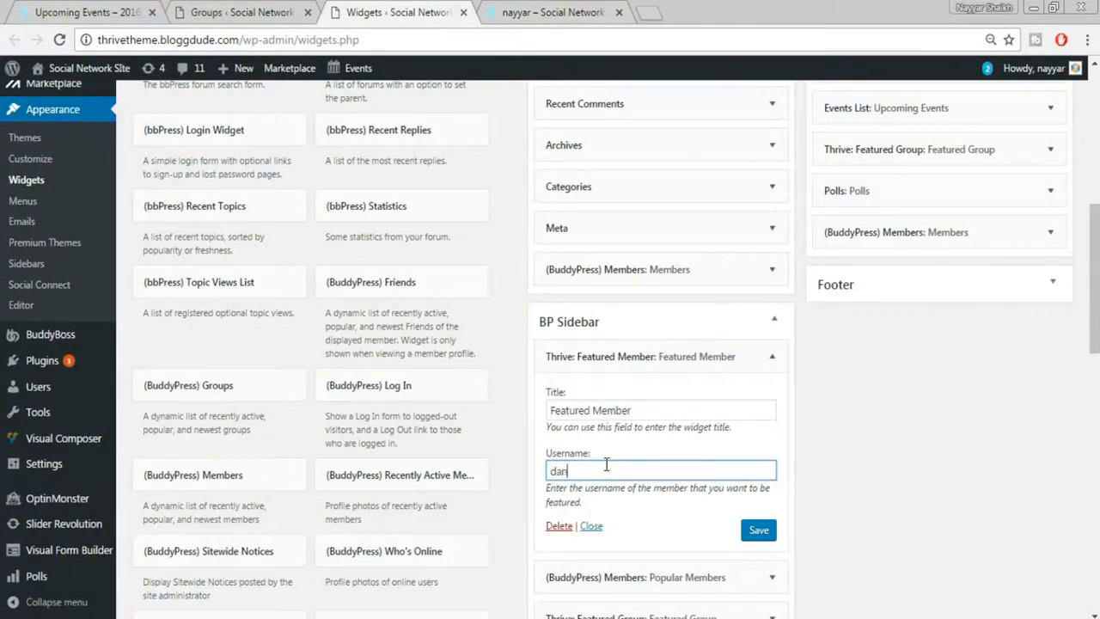
click(760, 532)
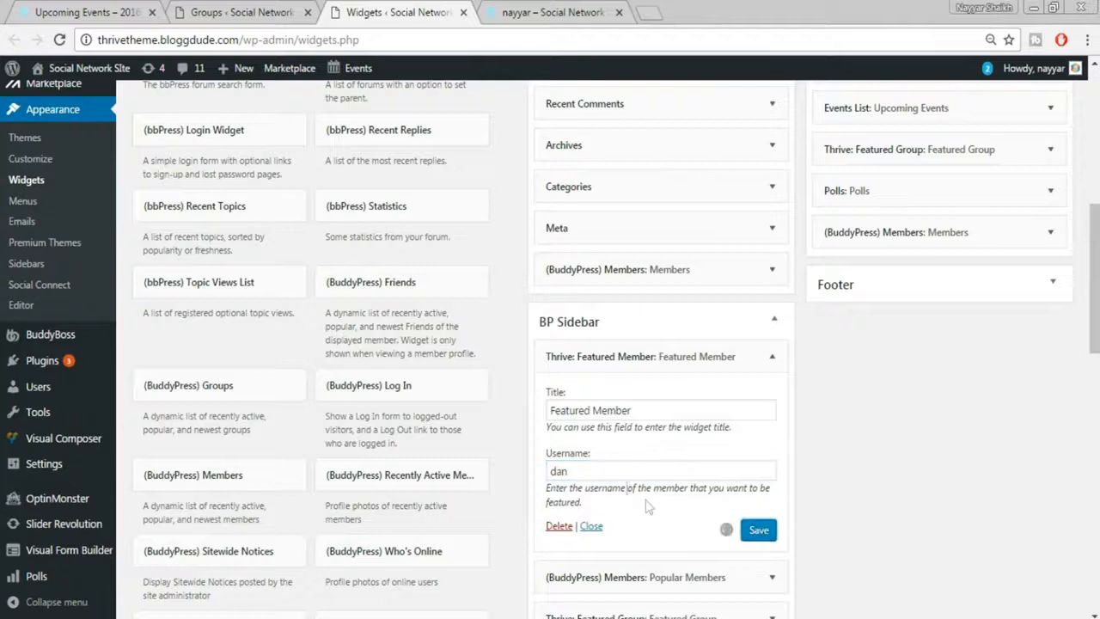
click(559, 467)
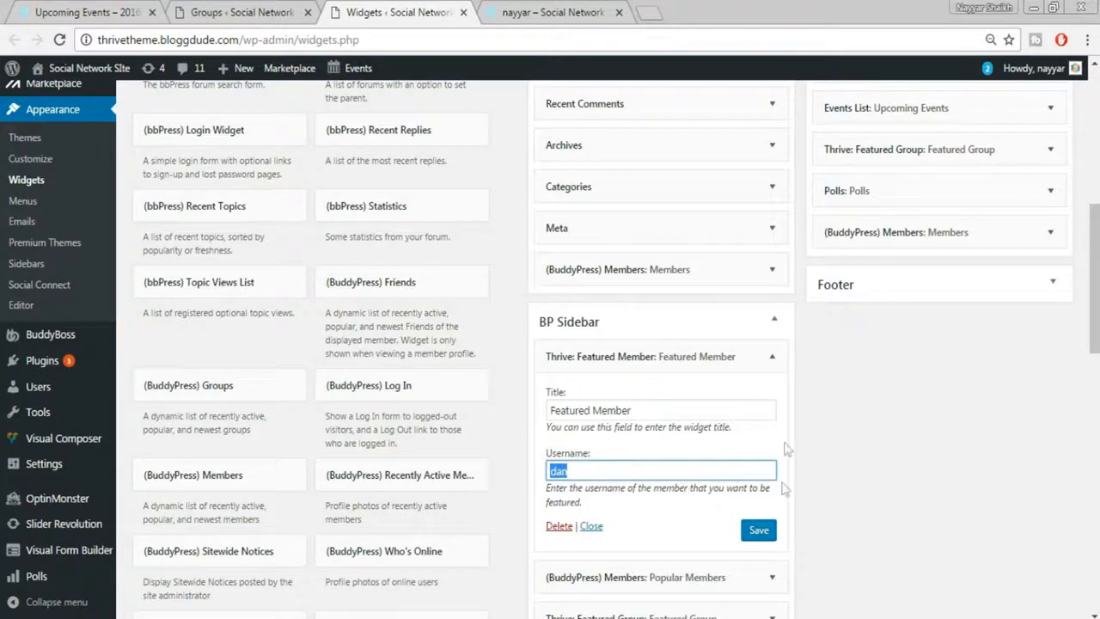
click(772, 356)
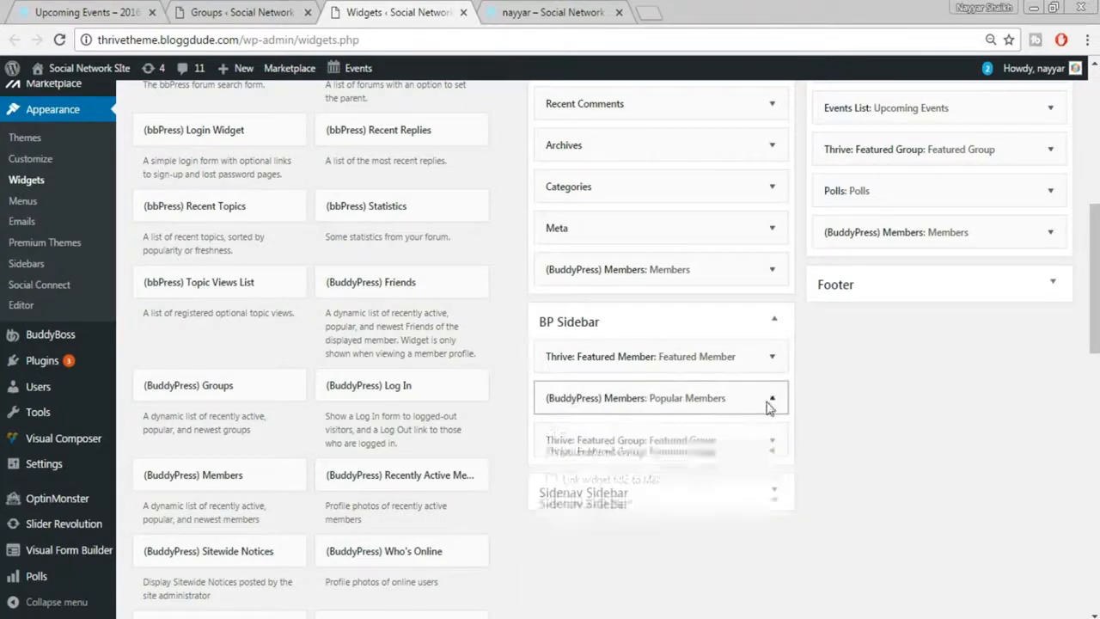
Check the BP Sidebar's Popular Members widget against the sidebar on the member profile page
click(771, 400)
click(510, 10)
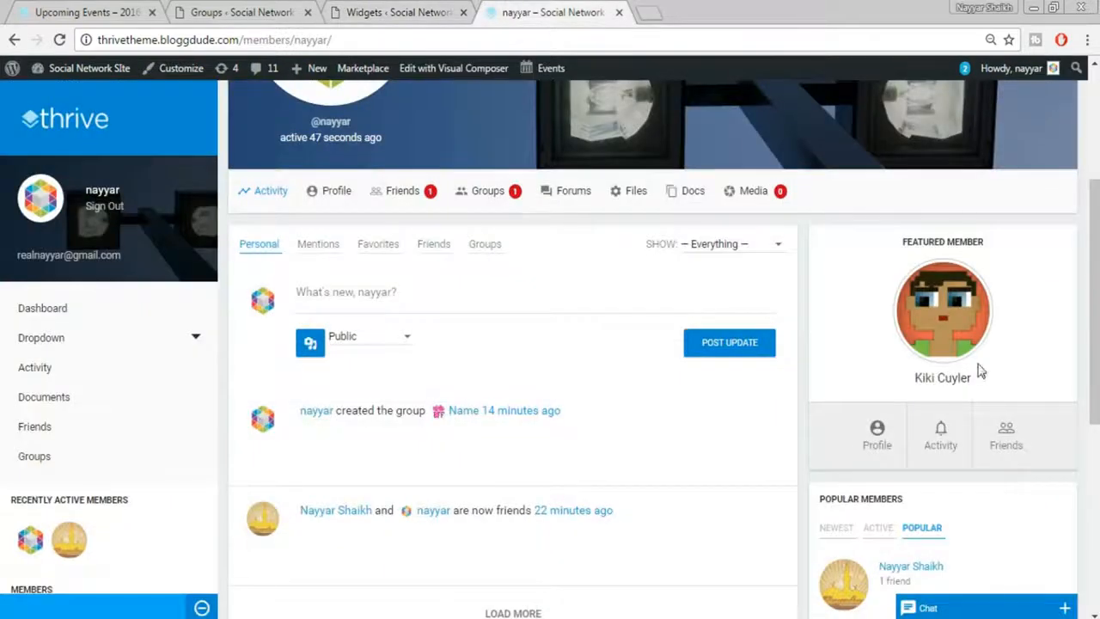
scroll(977, 374, down, 3)
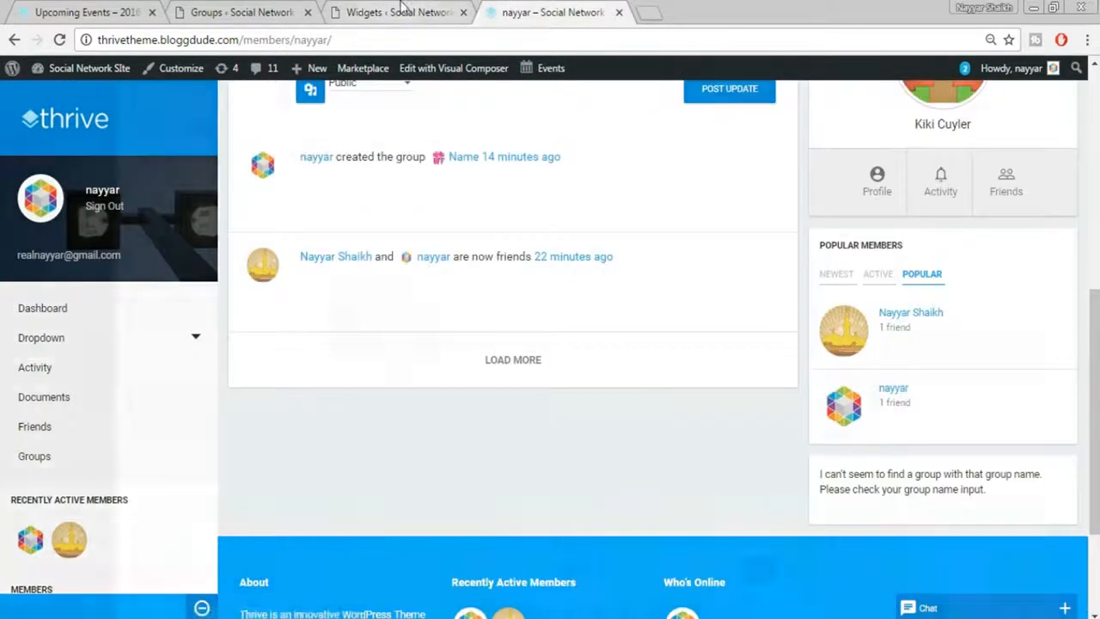
Set the group name to "name" in the BP Sidebar's Featured Group widget, save the widget and collapse it
click(421, 12)
scroll(640, 478, down, 1)
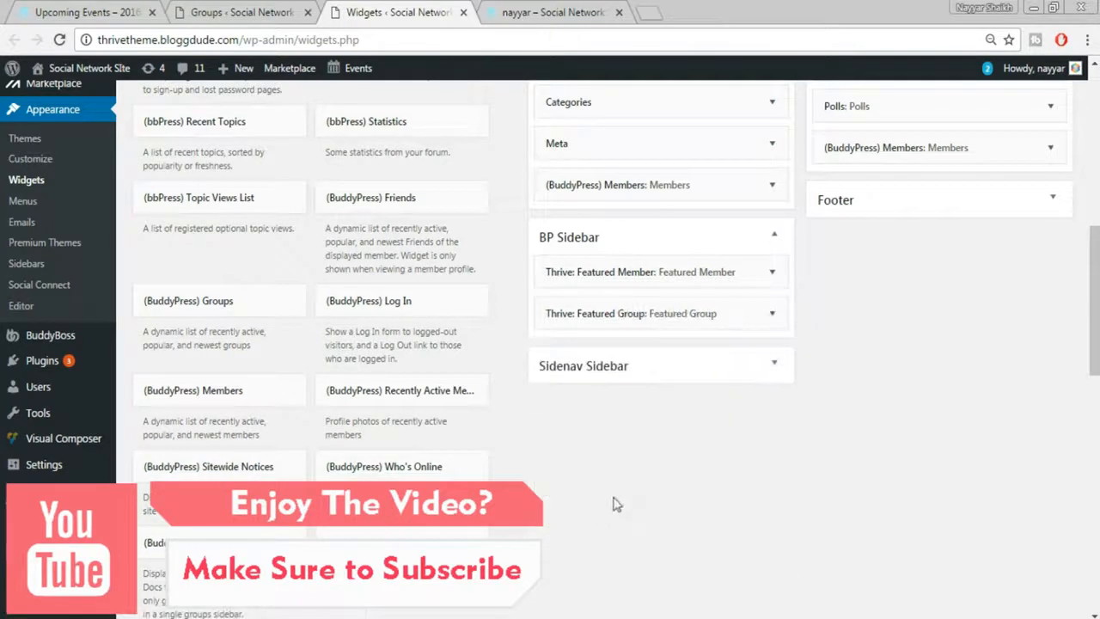
click(772, 315)
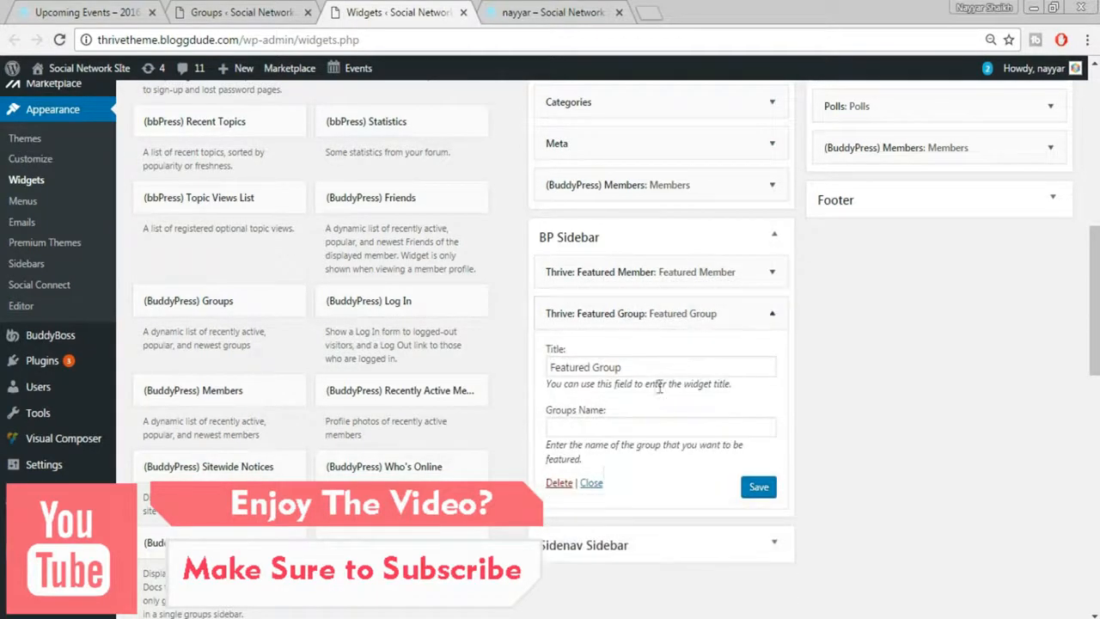
click(588, 426)
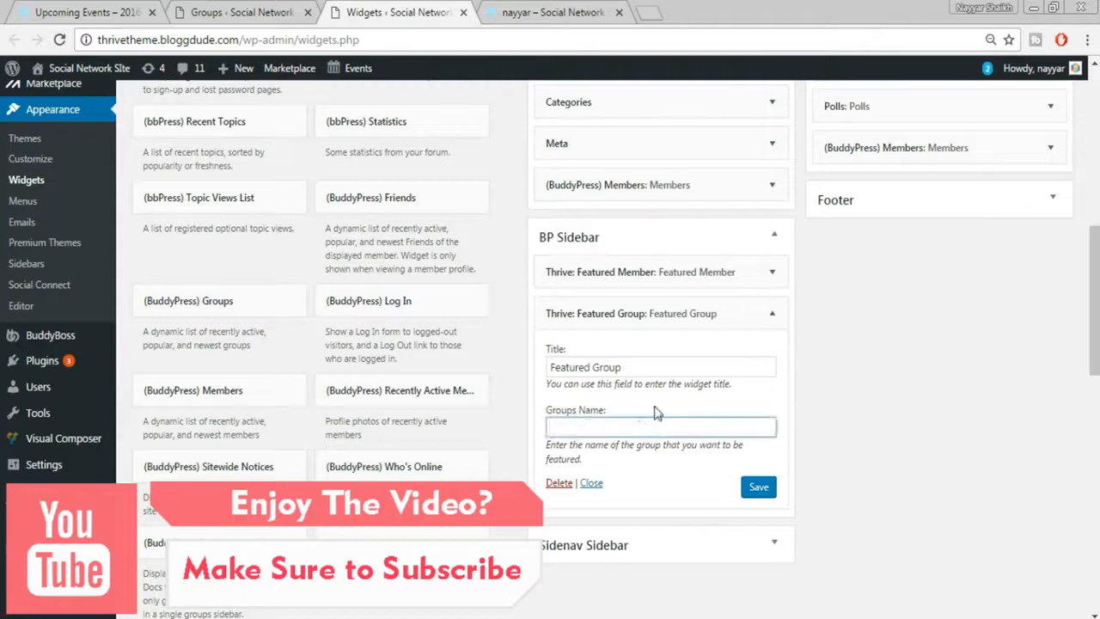
text(name)
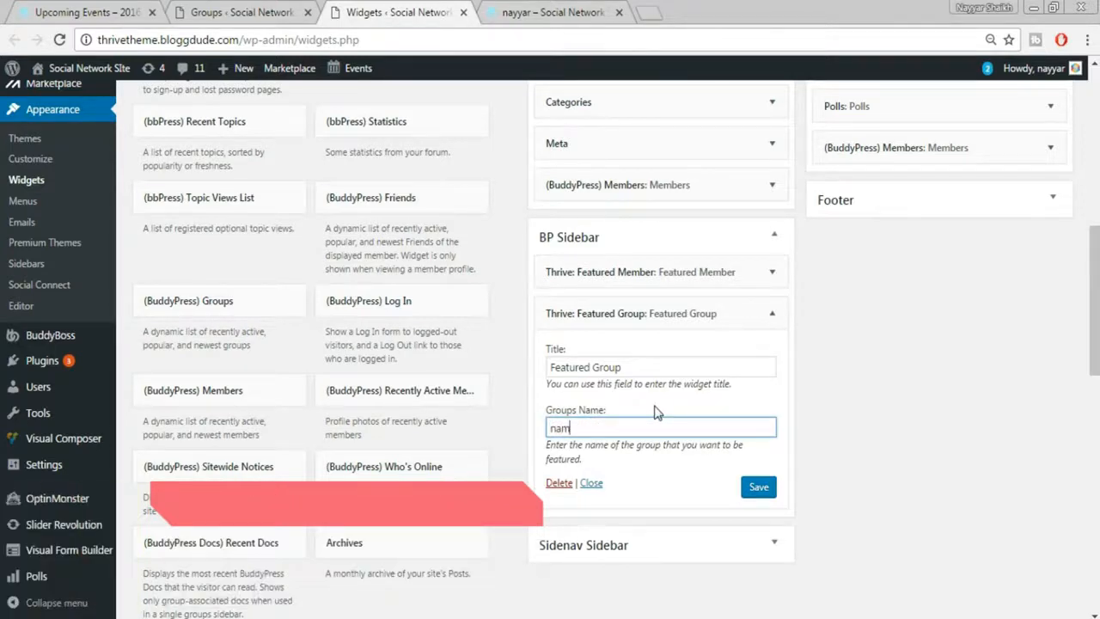
click(756, 493)
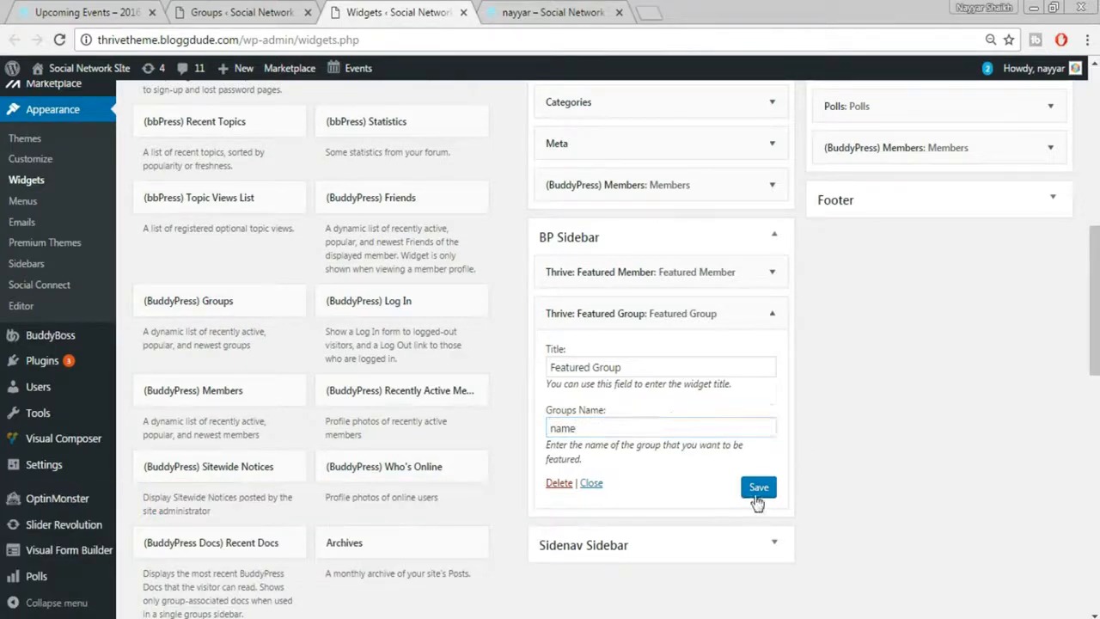
click(774, 316)
Check which widgets the member profile page's sidebar shows and return to the widgets administration page
click(531, 11)
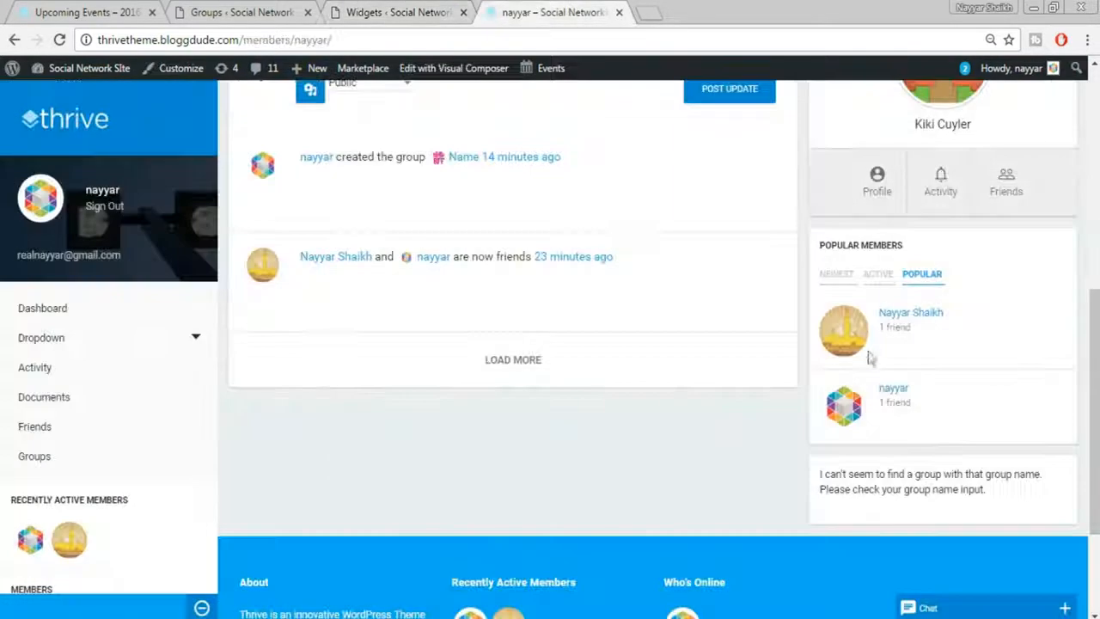
scroll(941, 343, up, 5)
scroll(937, 223, down, 4)
scroll(923, 283, down, 1)
click(397, 12)
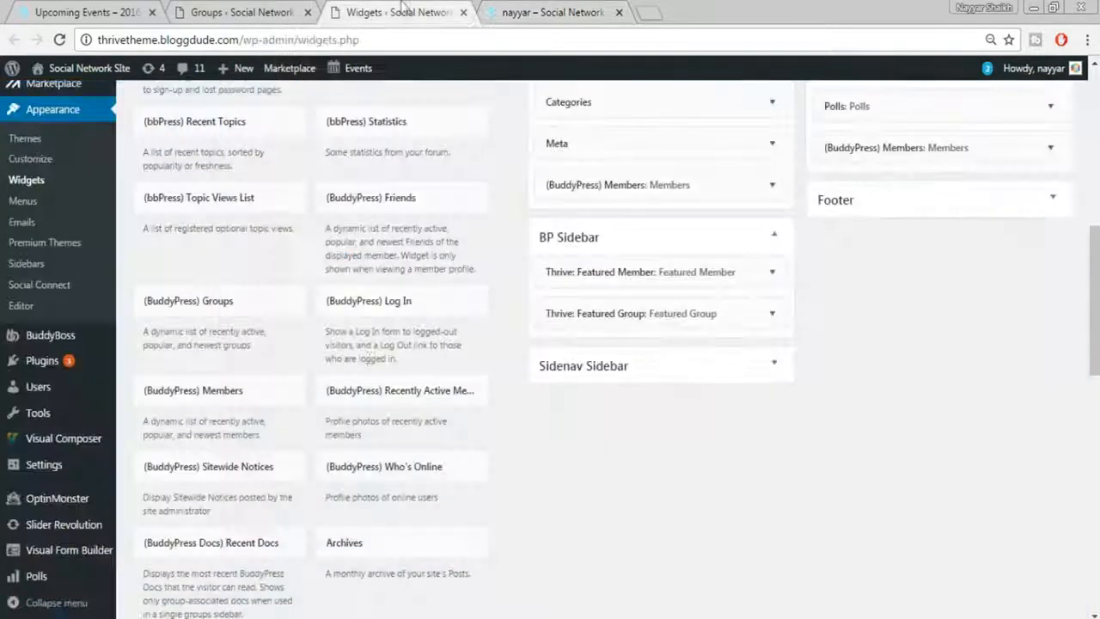
Add the BuddyPress Who's Online widget to the BP Sidebar
scroll(301, 284, up, 3)
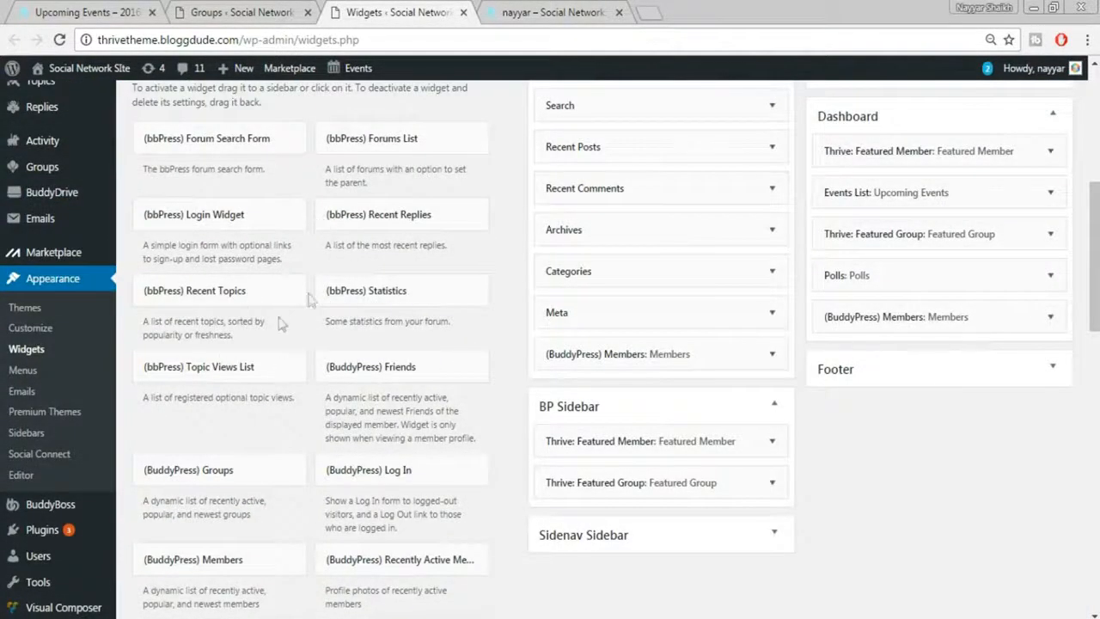
scroll(405, 283, down, 2)
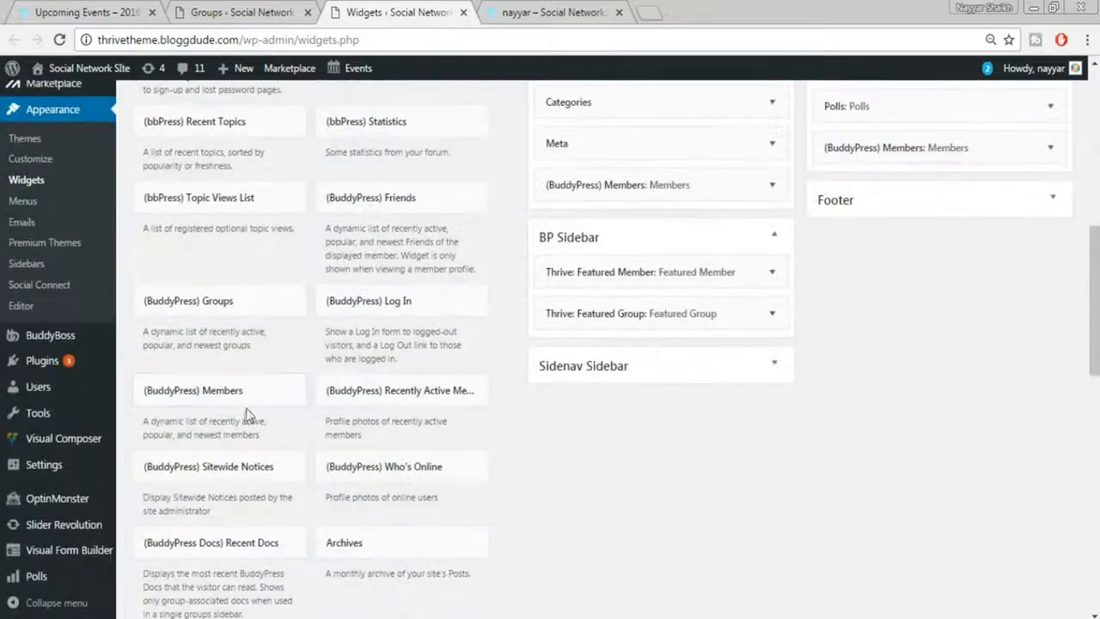
scroll(506, 469, down, 2)
click(413, 382)
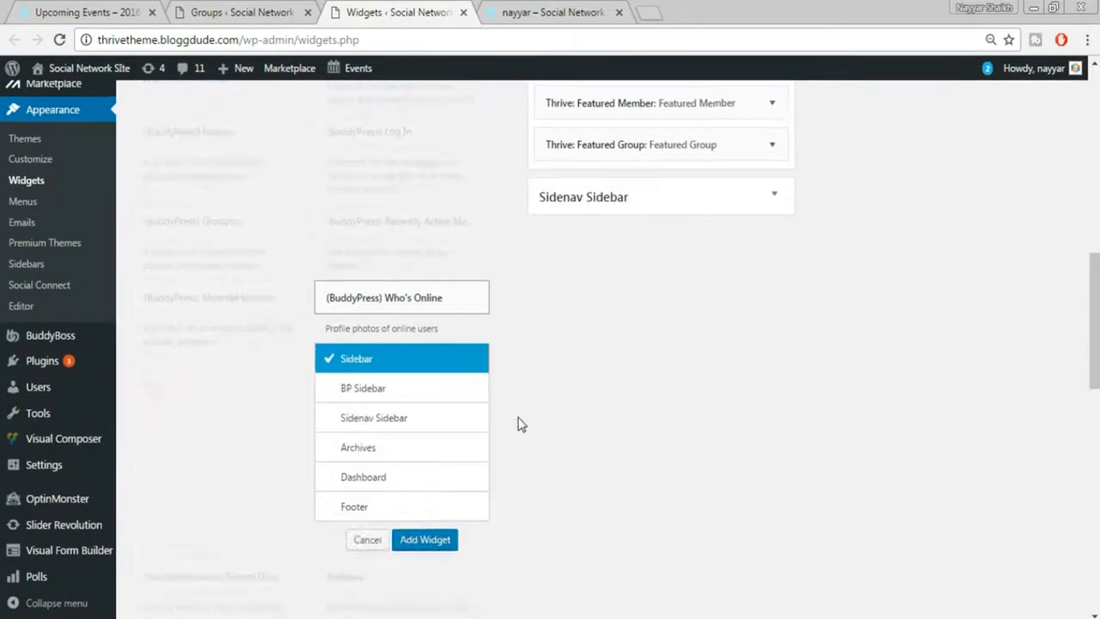
scroll(515, 419, up, 2)
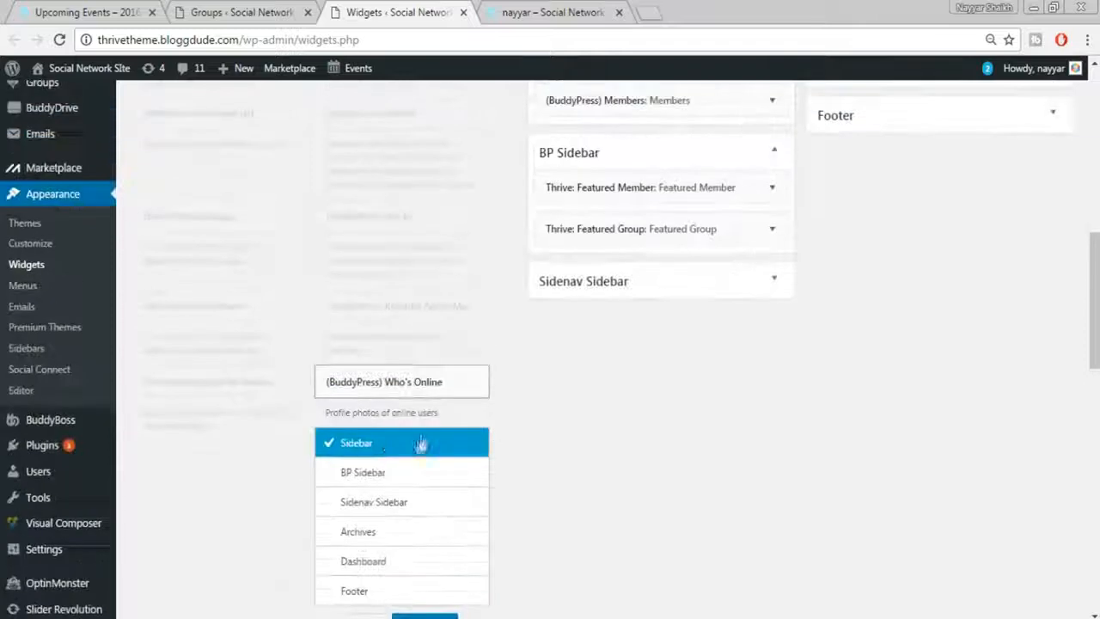
click(368, 481)
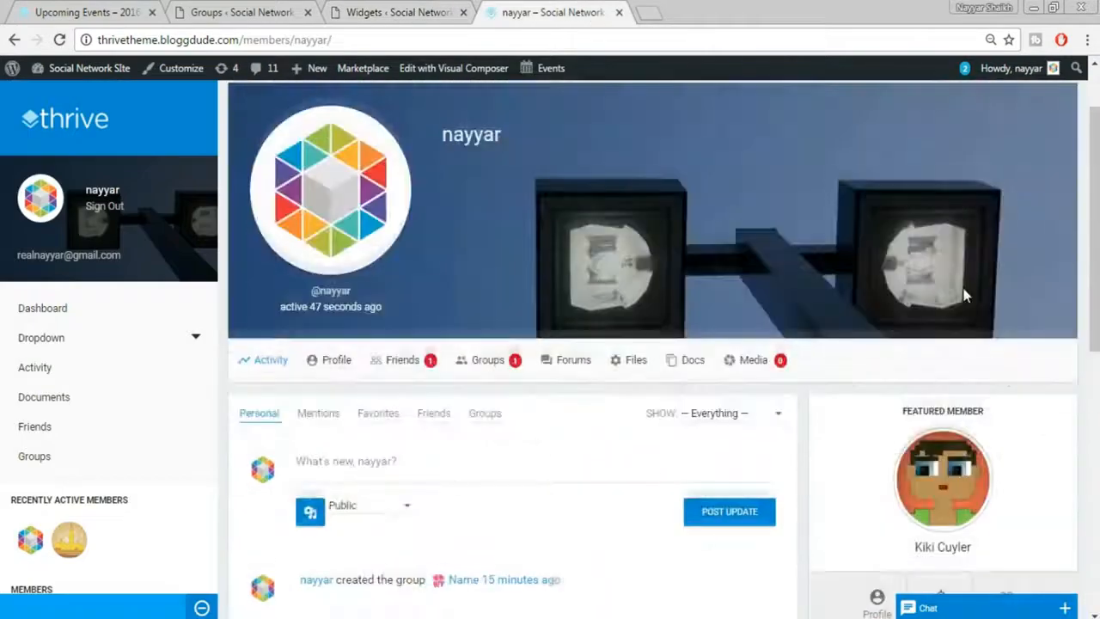
scroll(963, 295, down, 4)
click(404, 12)
click(426, 548)
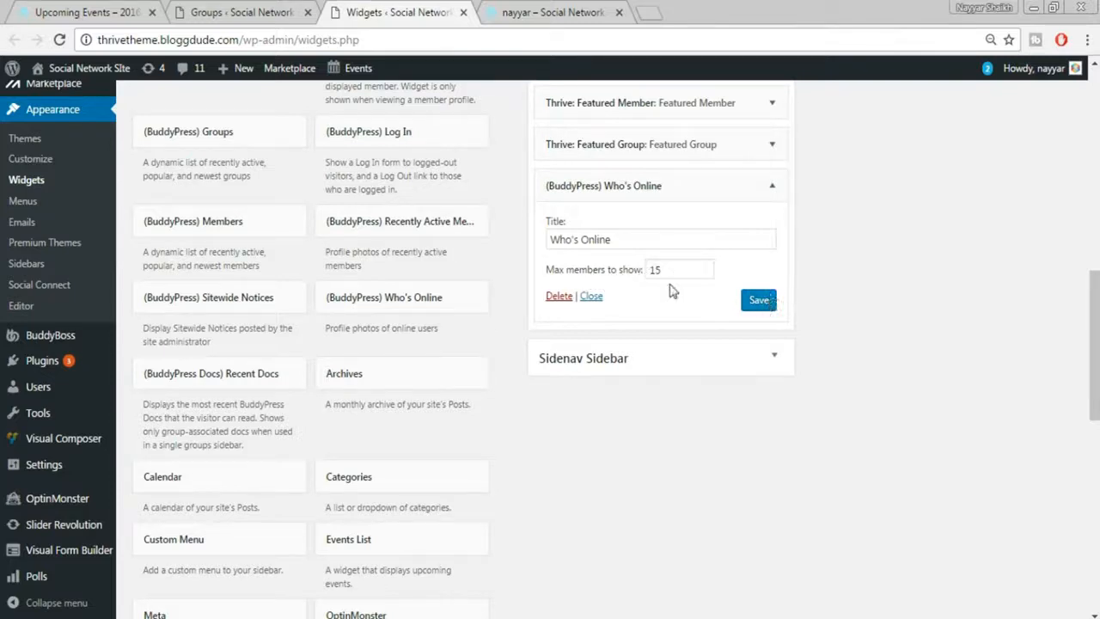
click(676, 273)
Look over the member profile page from its header down to the last sidebar widget
click(545, 10)
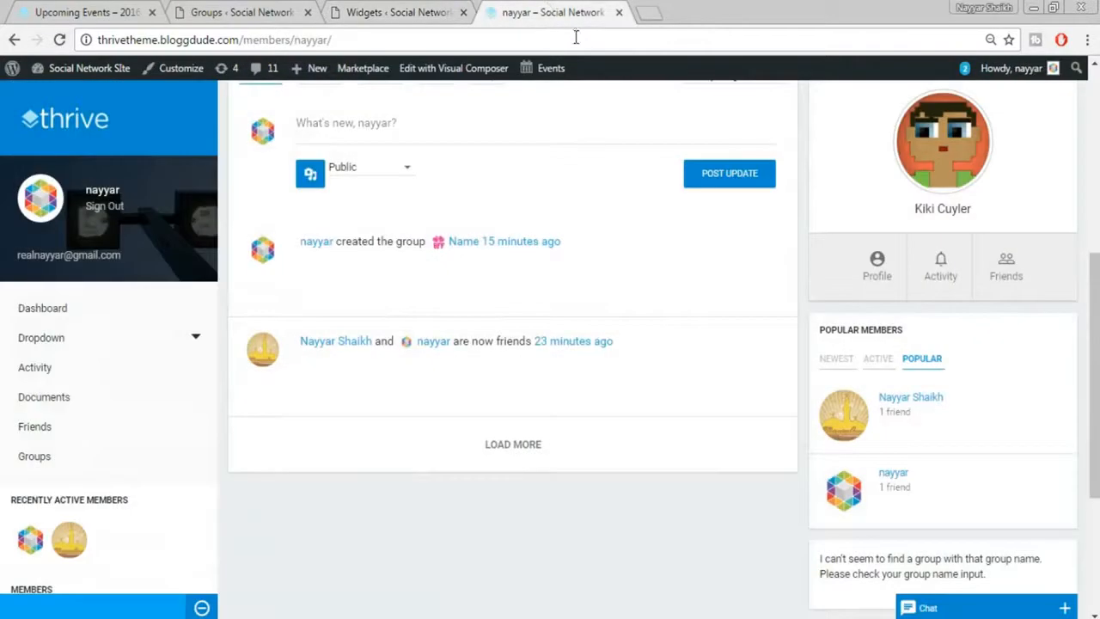
click(576, 39)
scroll(692, 301, up, 3)
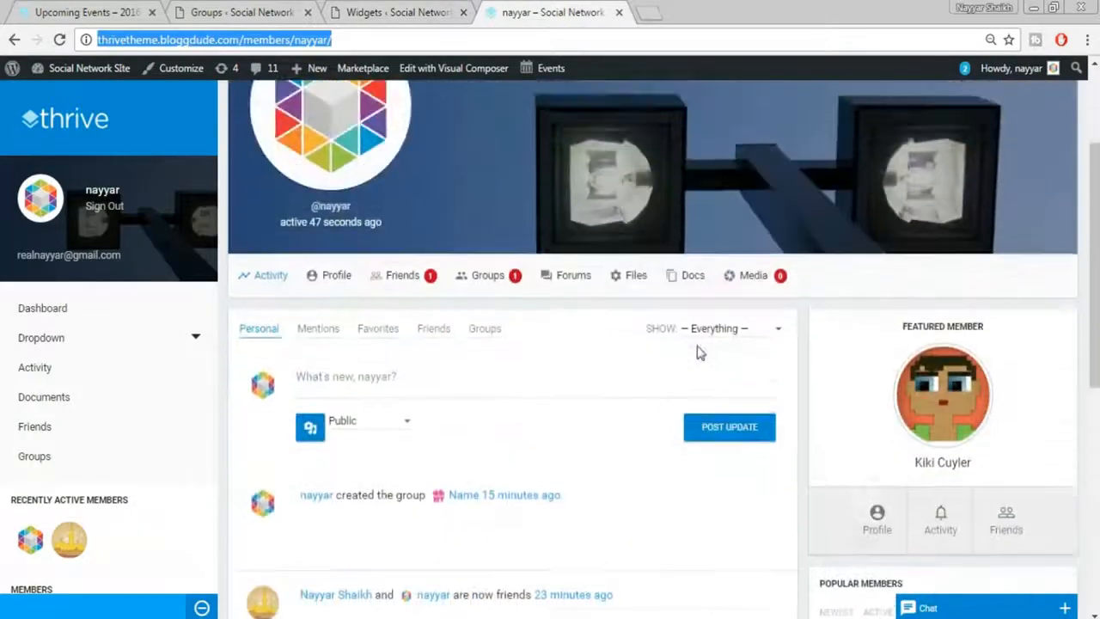
scroll(728, 436, up, 3)
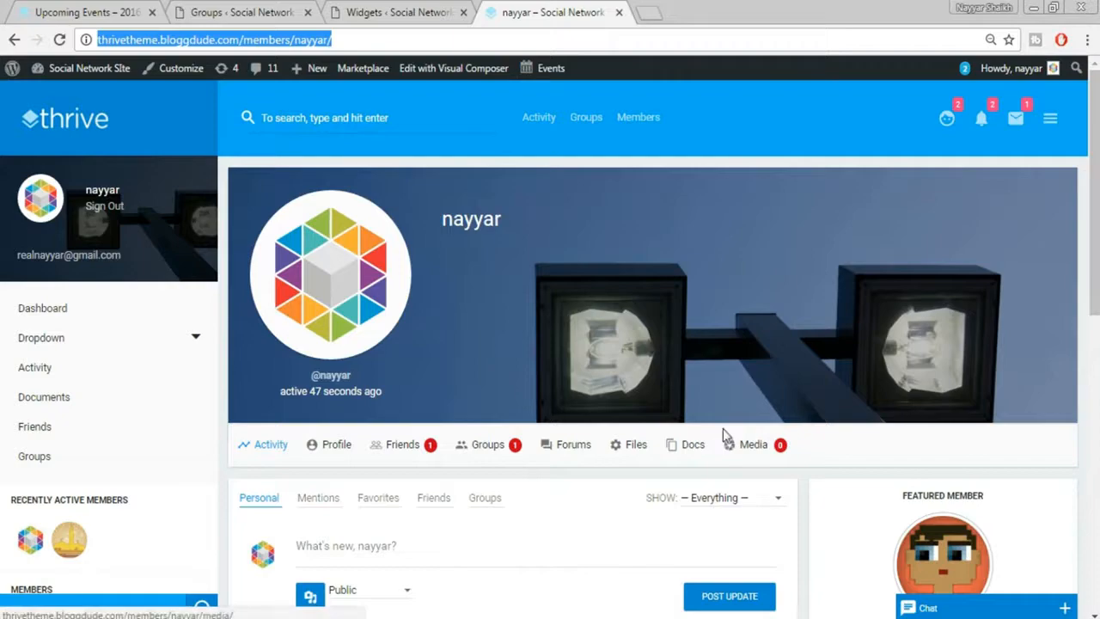
scroll(798, 412, down, 5)
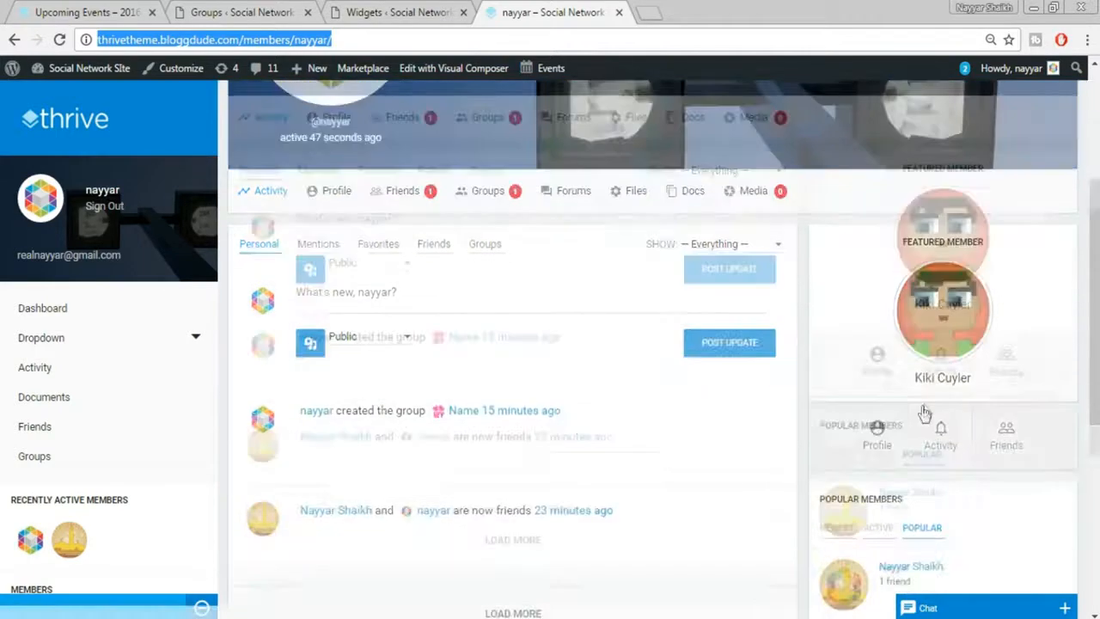
drag(1094, 318, 1093, 371)
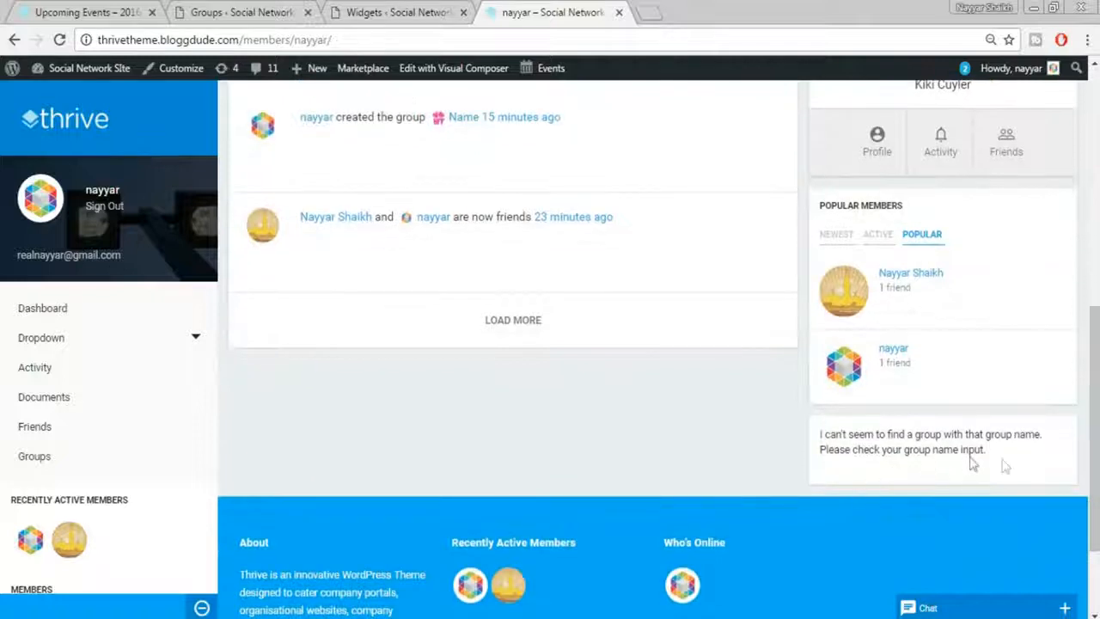
Reload the member profile page and examine its Featured Member, Featured Group and Who's Online sidebar widgets
click(573, 36)
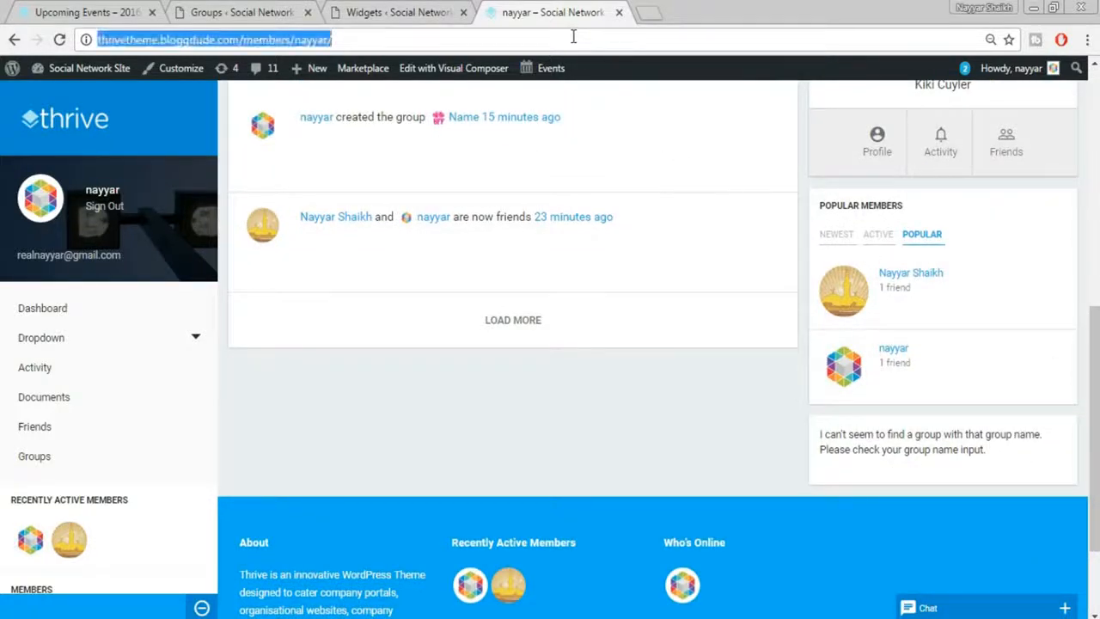
key(Return)
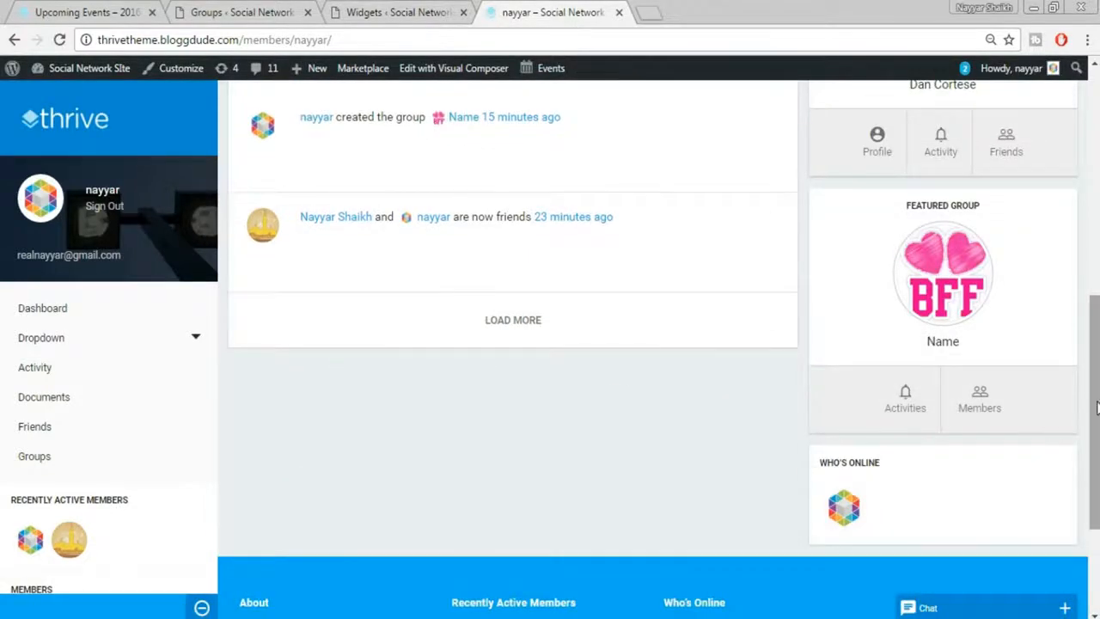
scroll(1094, 405, up, 3)
scroll(962, 318, down, 1)
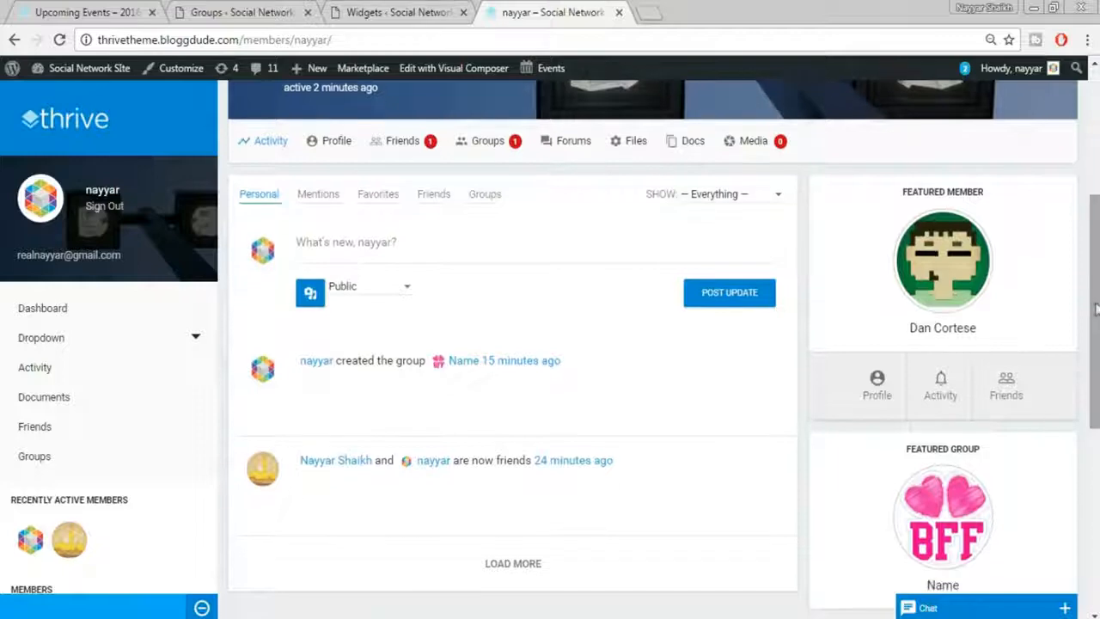
scroll(963, 318, down, 2)
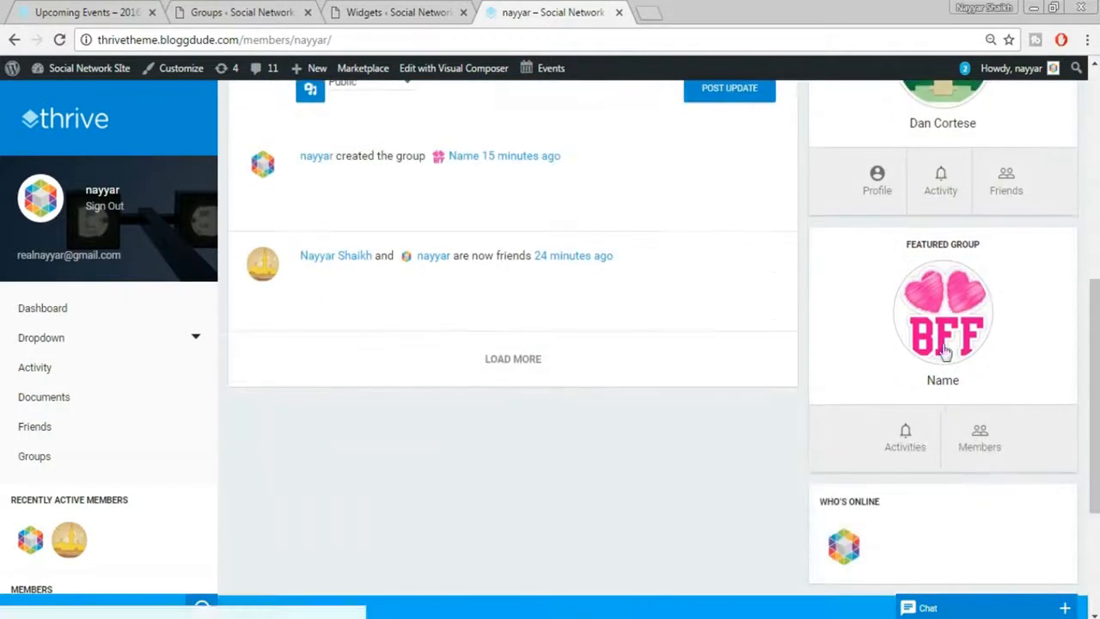
scroll(893, 357, down, 3)
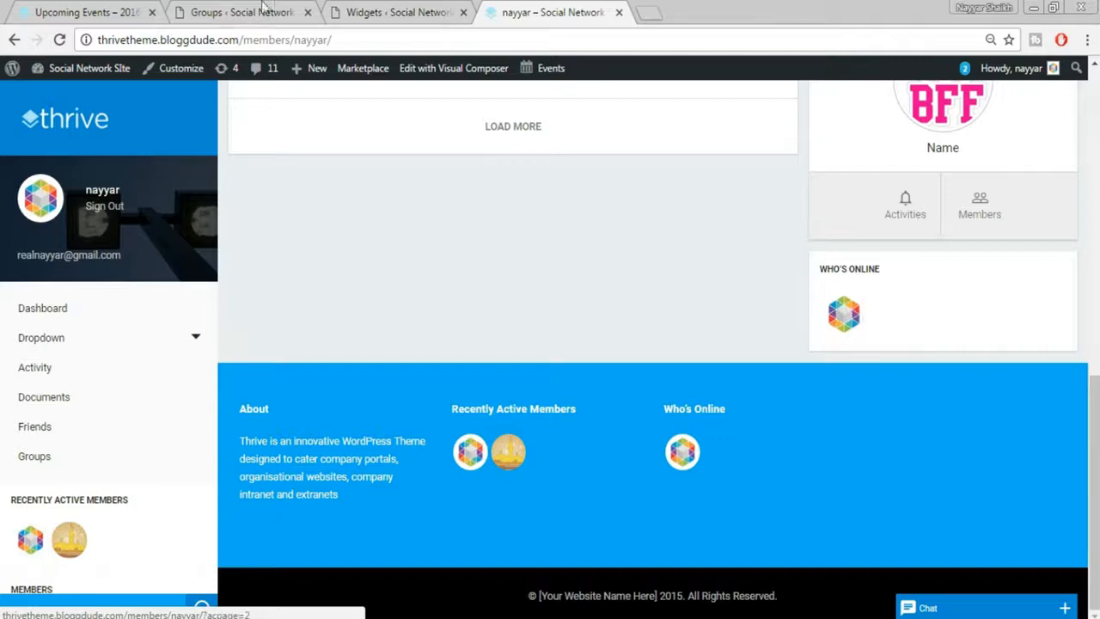
click(395, 12)
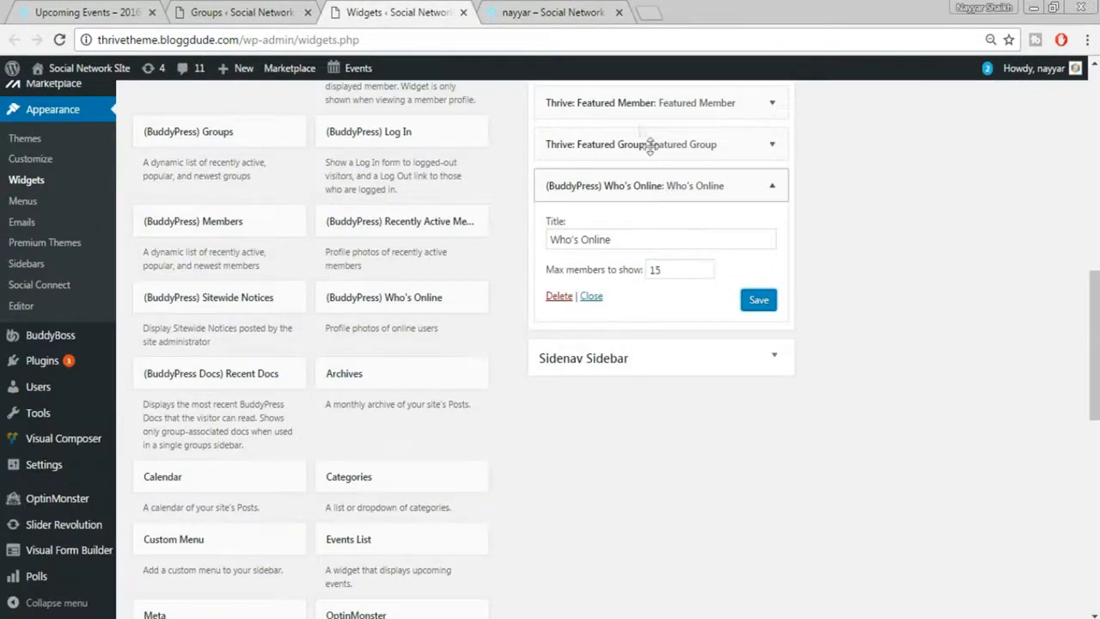
key(ctrl+Tab)
scroll(724, 437, up, 6)
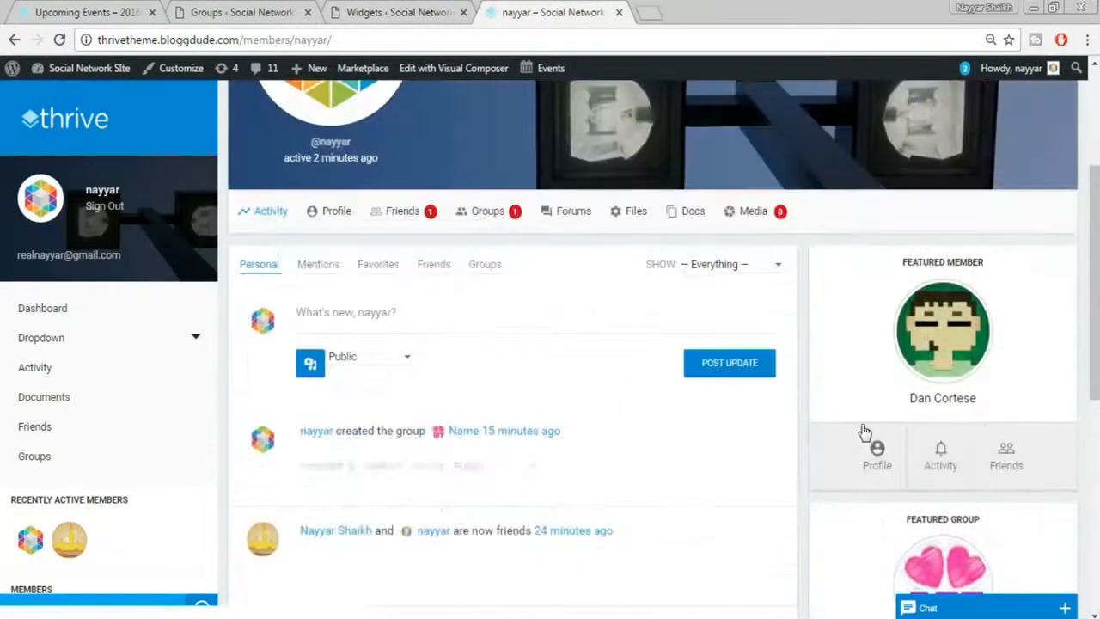
Open the site's home page and examine the Recently Active Members, Members and Info widgets in its side navigation
scroll(865, 440, up, 3)
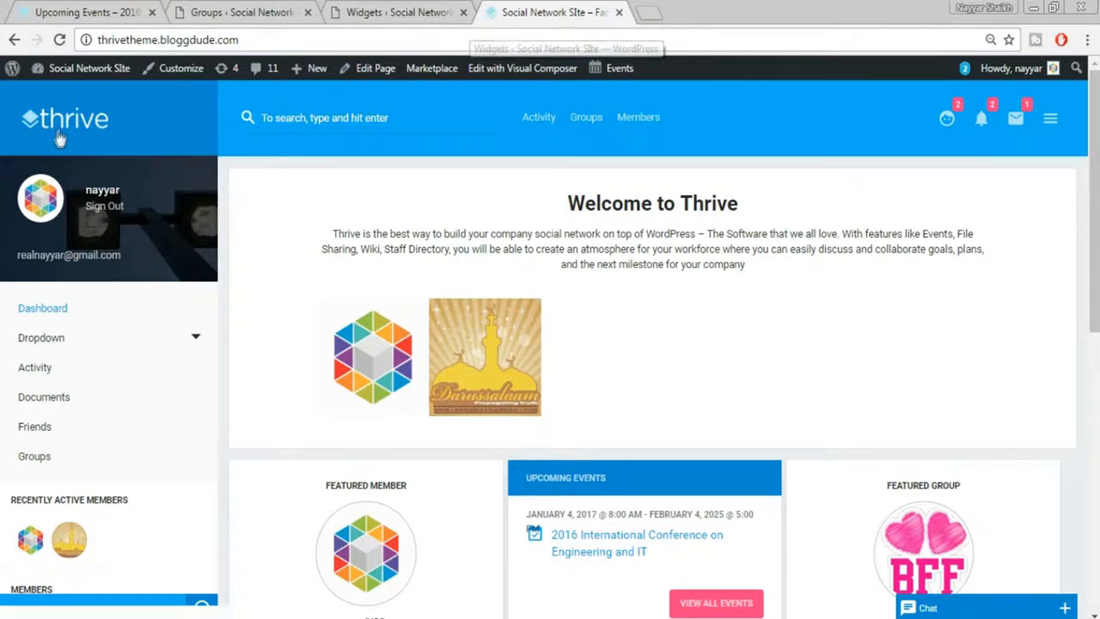
scroll(176, 227, down, 2)
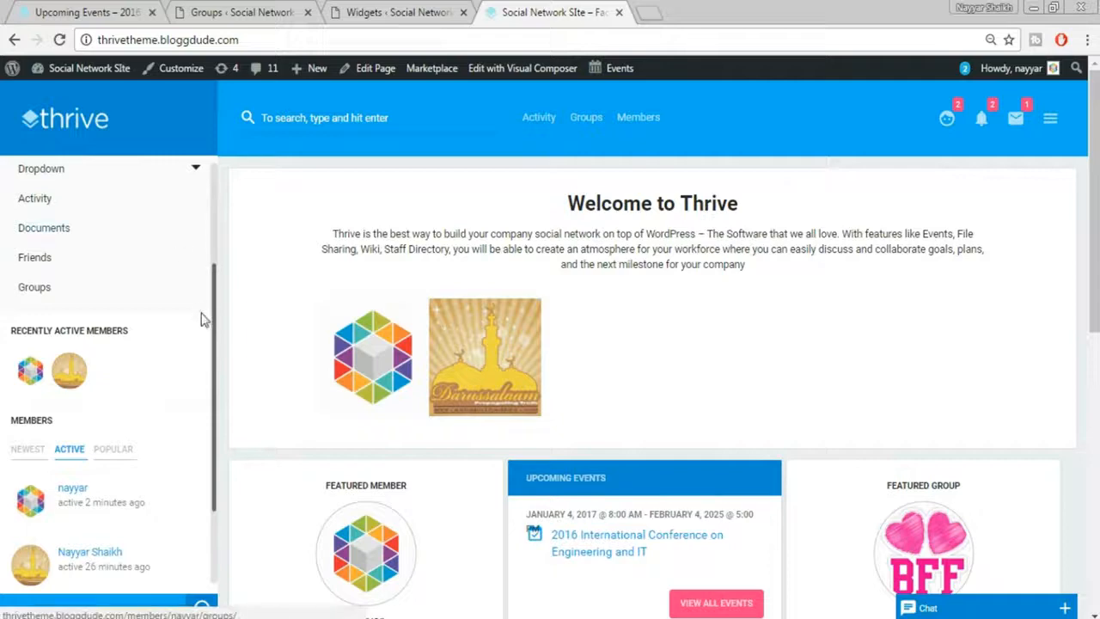
scroll(99, 283, down, 1)
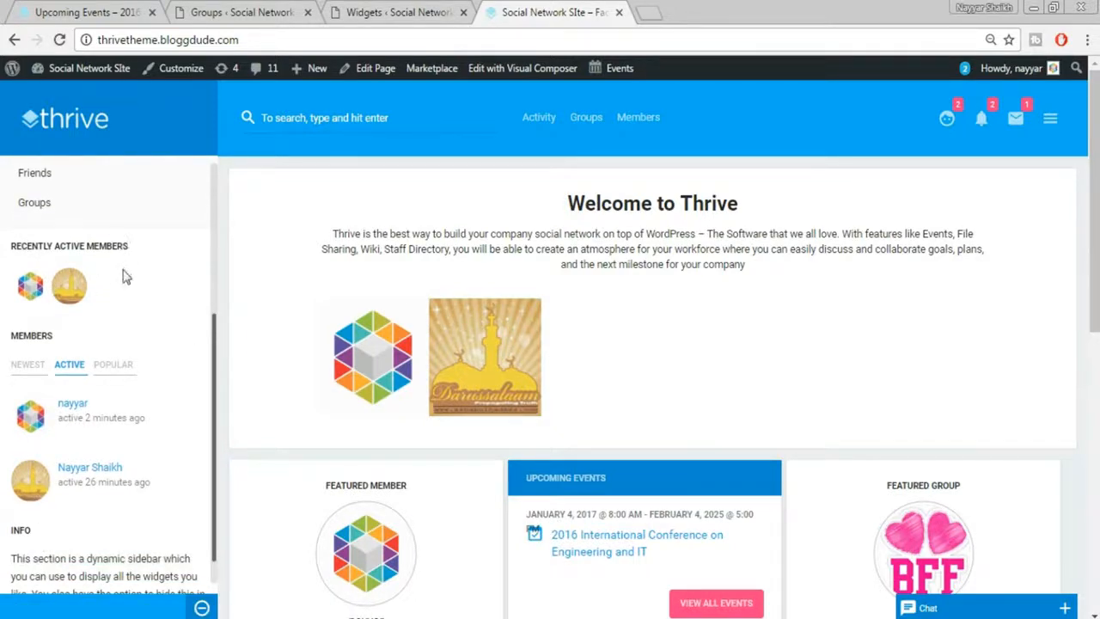
scroll(11, 303, down, 1)
drag(12, 497, 63, 570)
click(98, 555)
scroll(103, 550, up, 4)
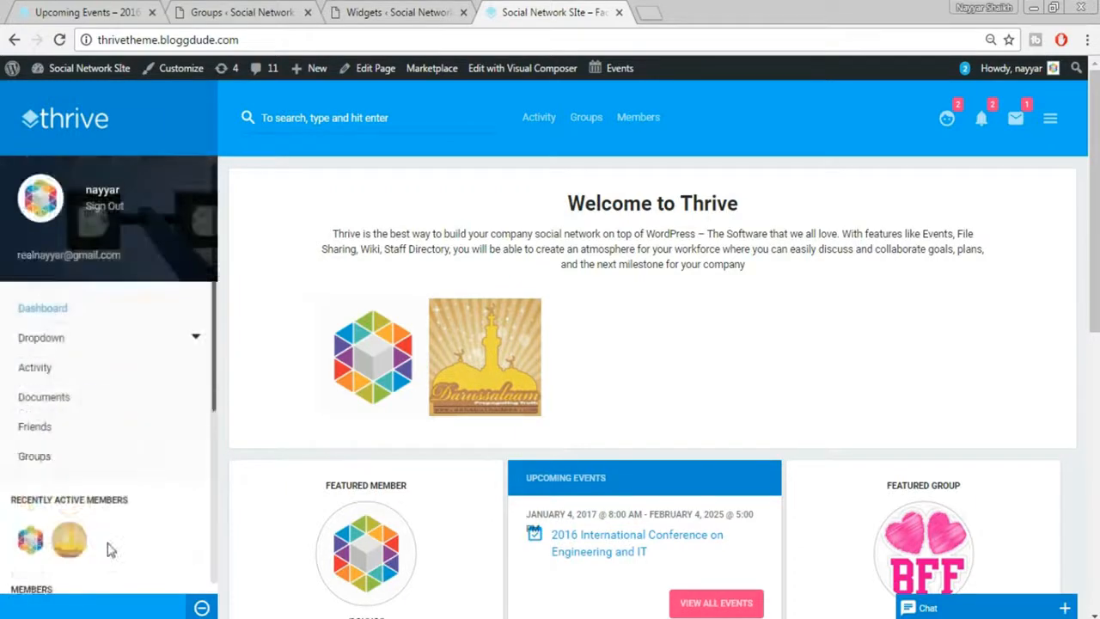
scroll(108, 403, down, 3)
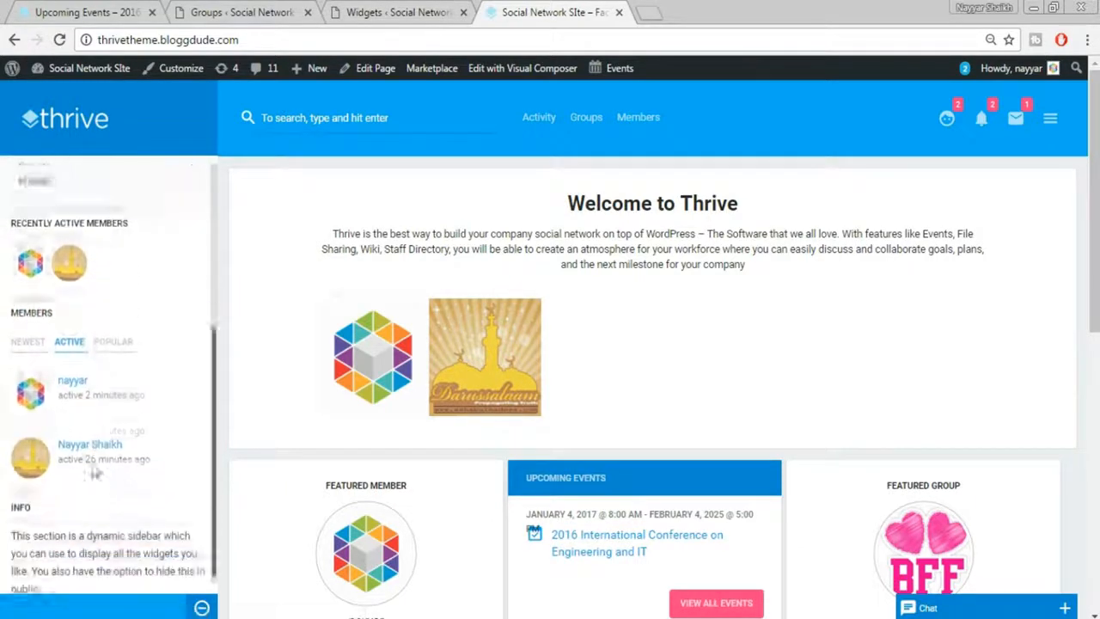
Collapse the BP Sidebar widget area and expand the Sidenav Sidebar area on the widgets administration page
click(394, 10)
scroll(507, 335, up, 5)
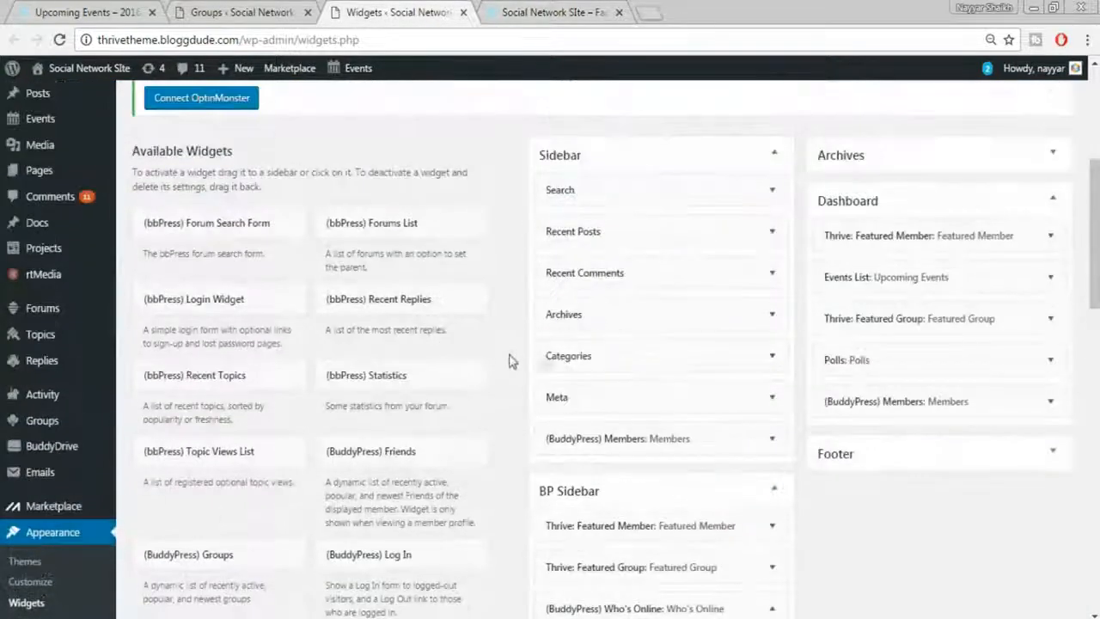
scroll(778, 299, down, 1)
scroll(782, 300, down, 2)
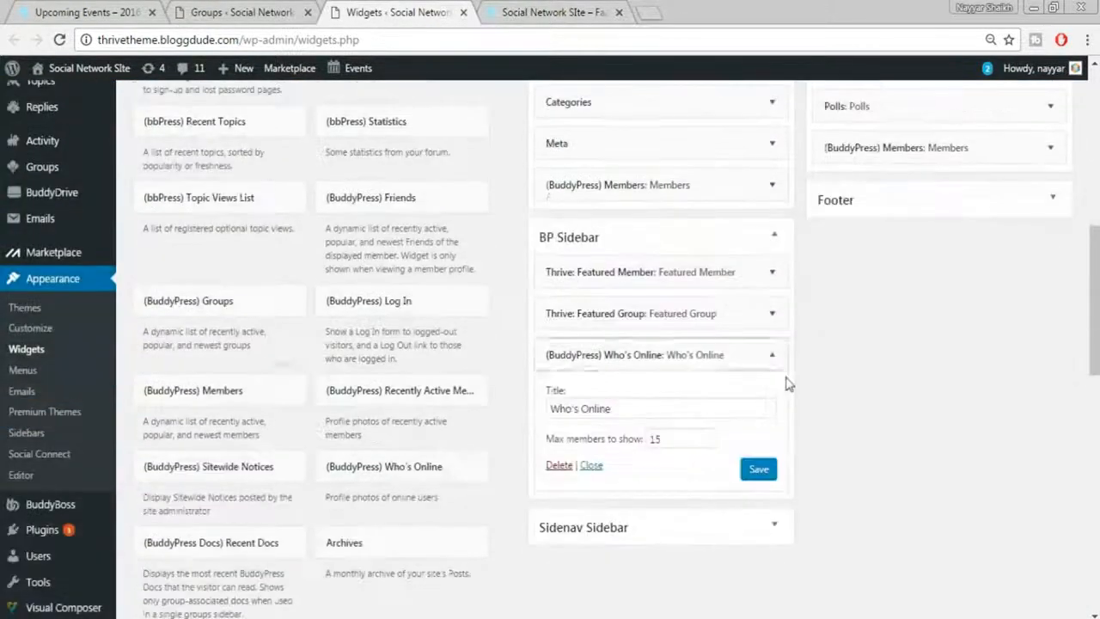
scroll(788, 314, up, 1)
click(772, 325)
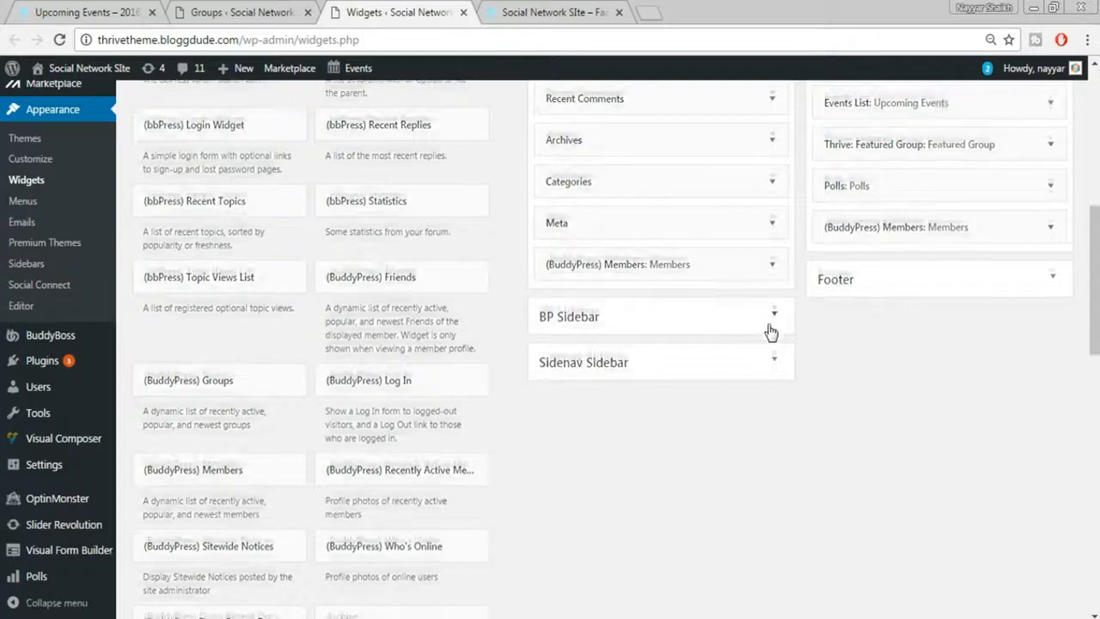
scroll(622, 295, down, 1)
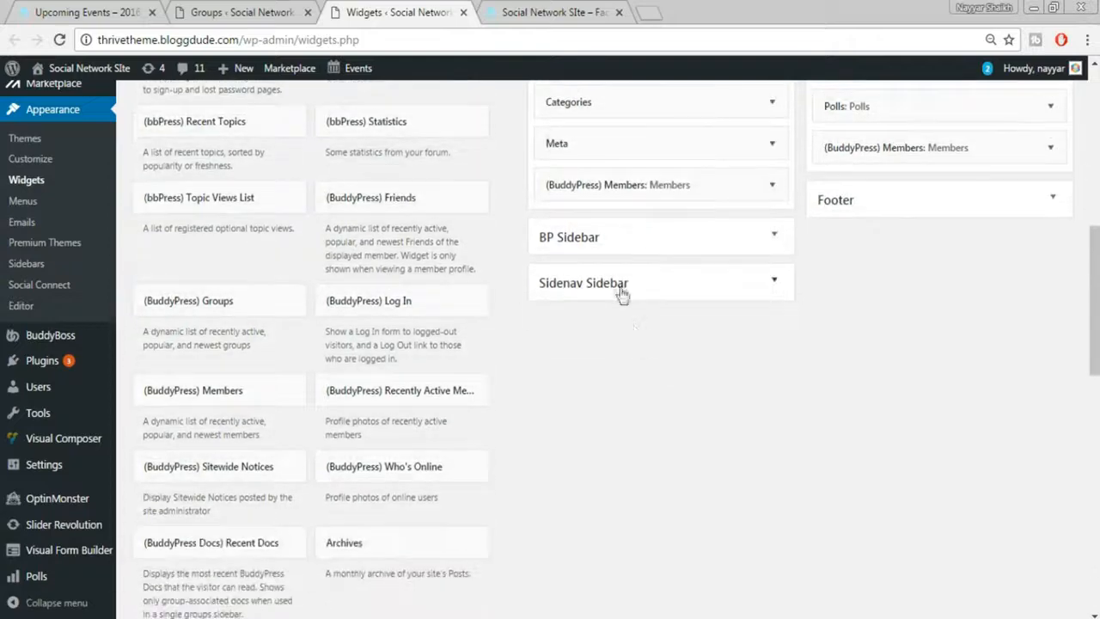
click(773, 288)
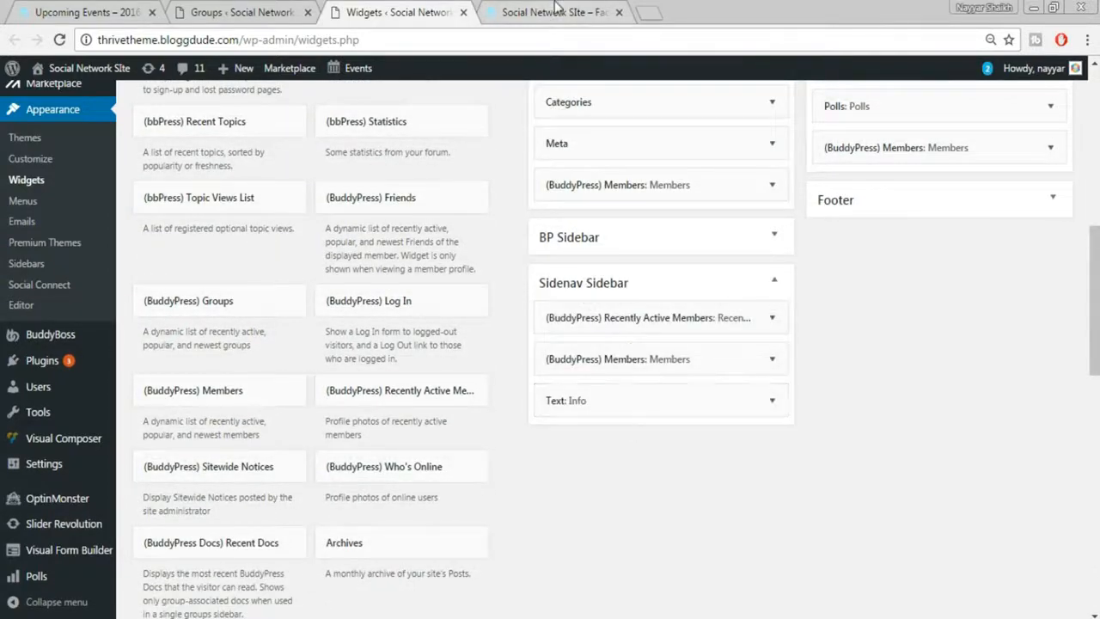
Compare the home page's side navigation with its widgets and delete the Recently Active Members widget from the Sidenav Sidebar area
click(556, 8)
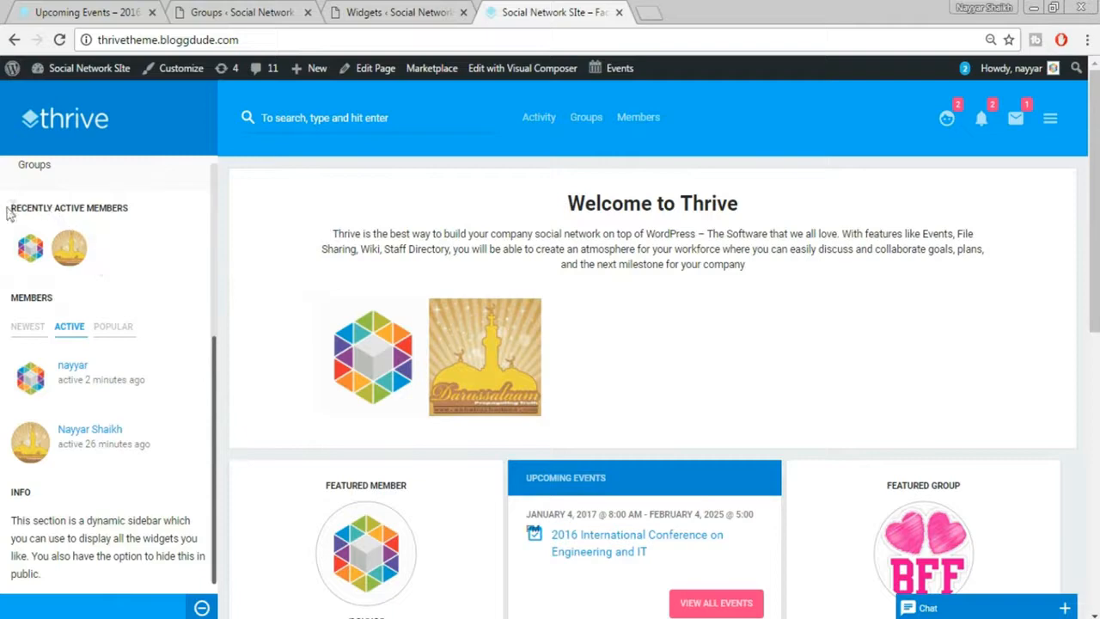
drag(9, 213, 135, 212)
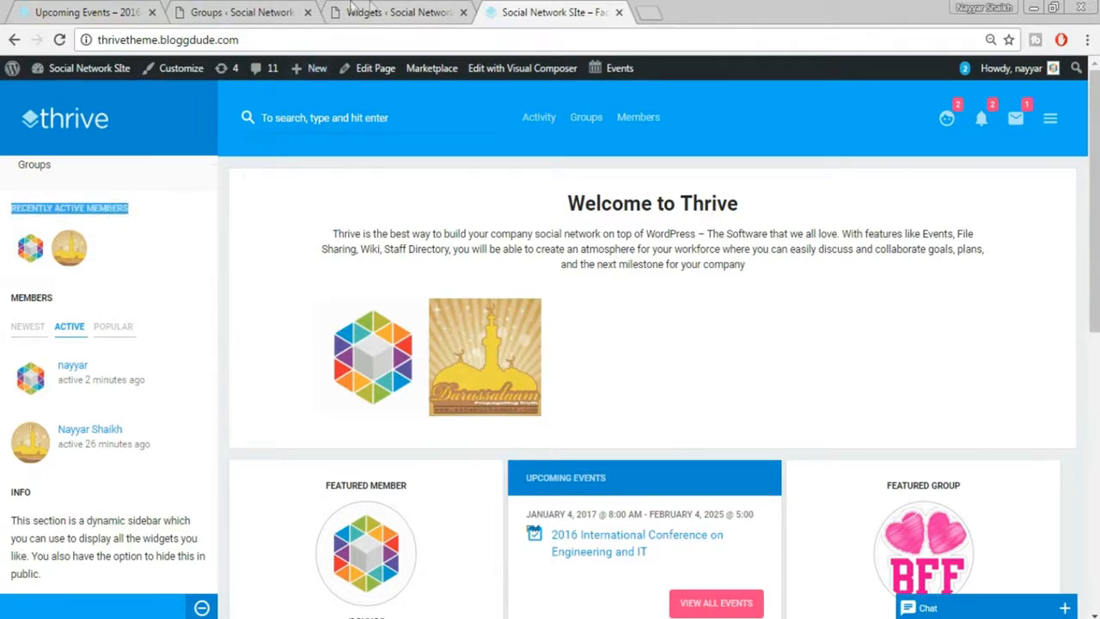
click(396, 12)
click(772, 318)
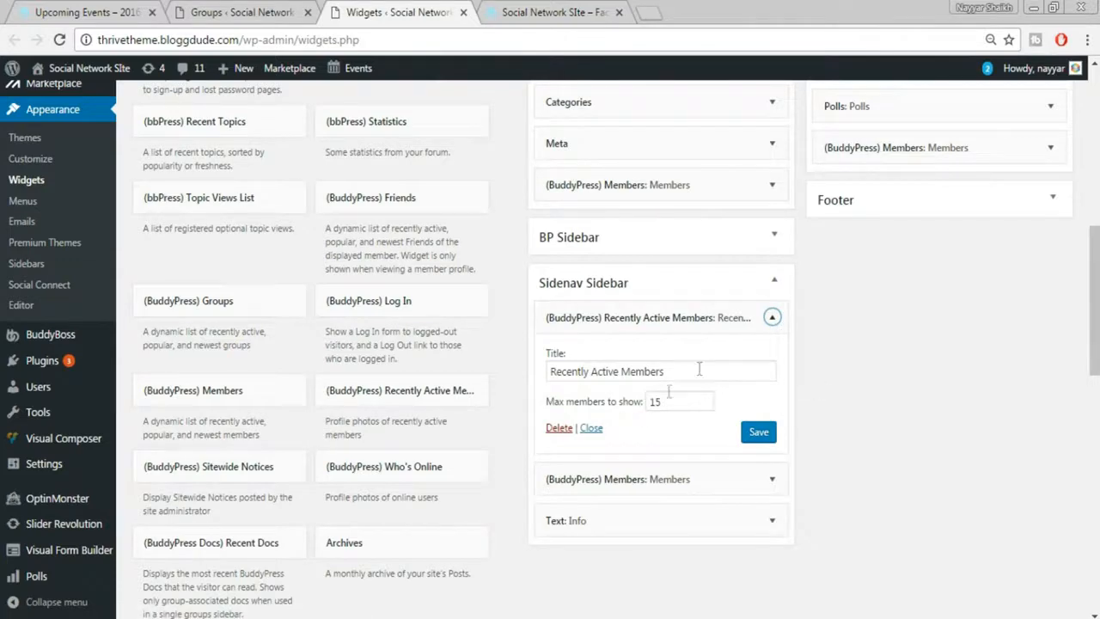
click(554, 12)
scroll(154, 189, up, 2)
click(453, 9)
click(557, 428)
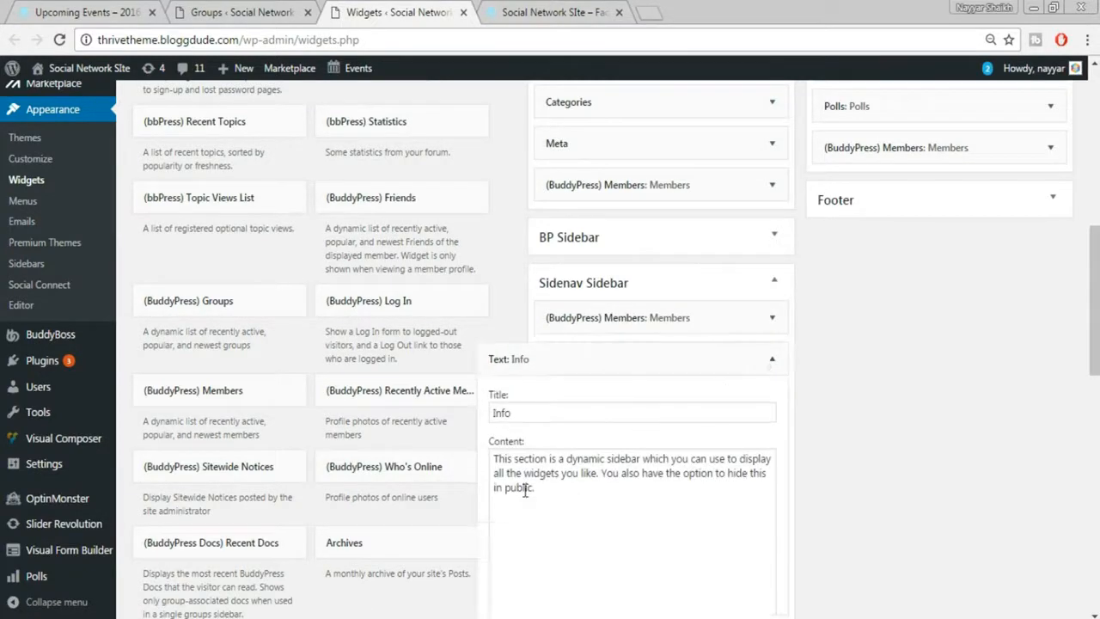
Delete the Info text widget from the Sidenav Sidebar area
click(772, 359)
click(772, 361)
scroll(702, 401, down, 3)
click(503, 392)
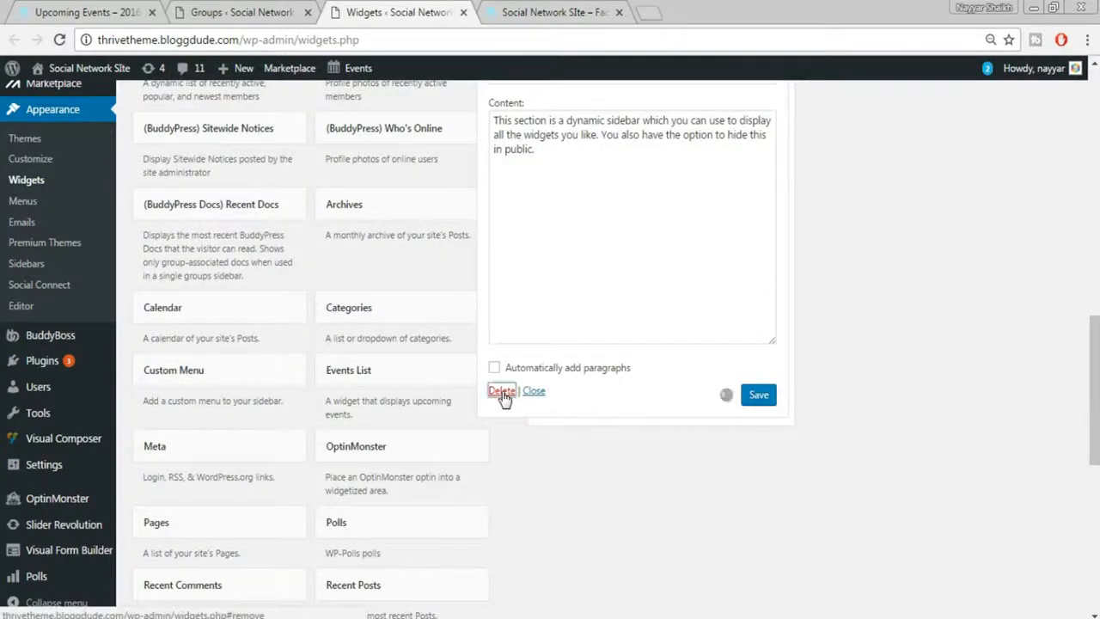
scroll(671, 386, up, 4)
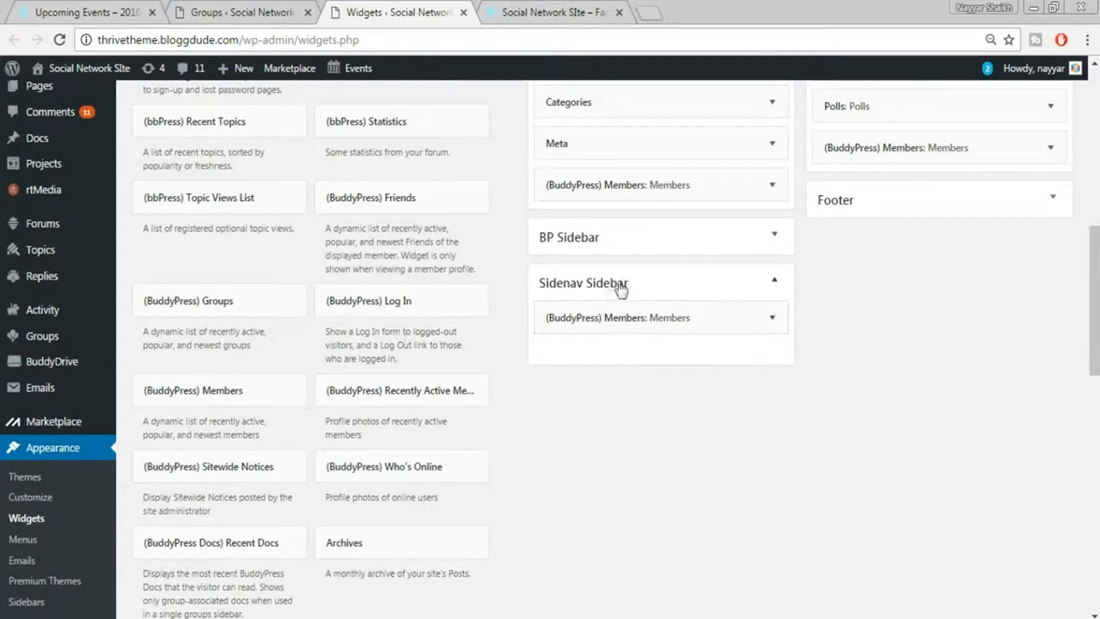
Look over the widget areas, then reload the site's home page and examine the widgets in its side navigation
scroll(660, 299, up, 2)
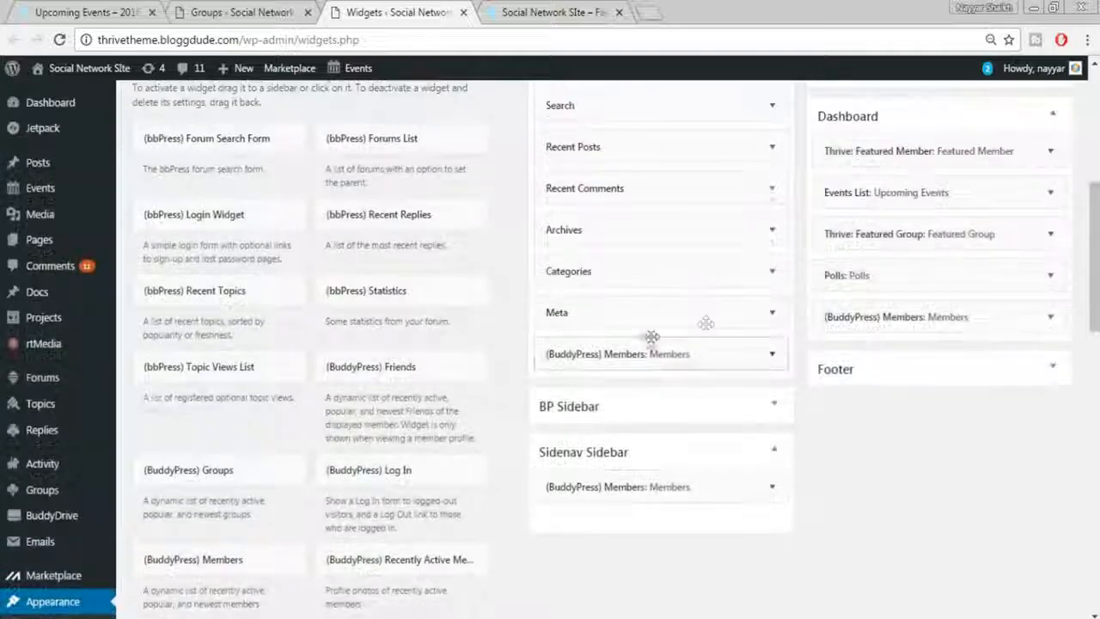
scroll(945, 197, up, 2)
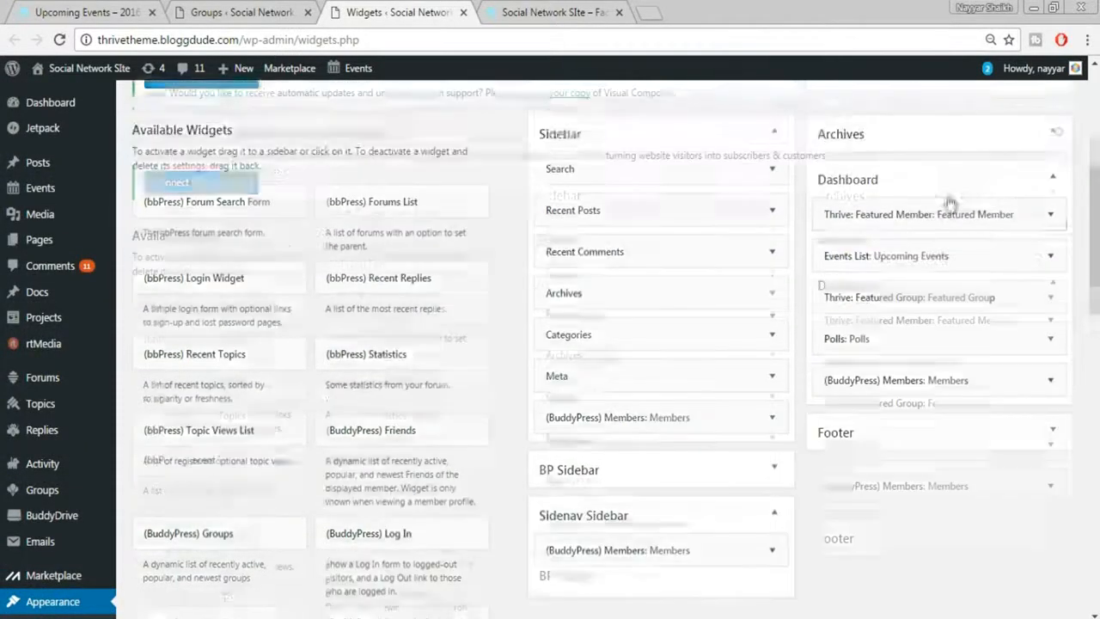
scroll(739, 277, down, 3)
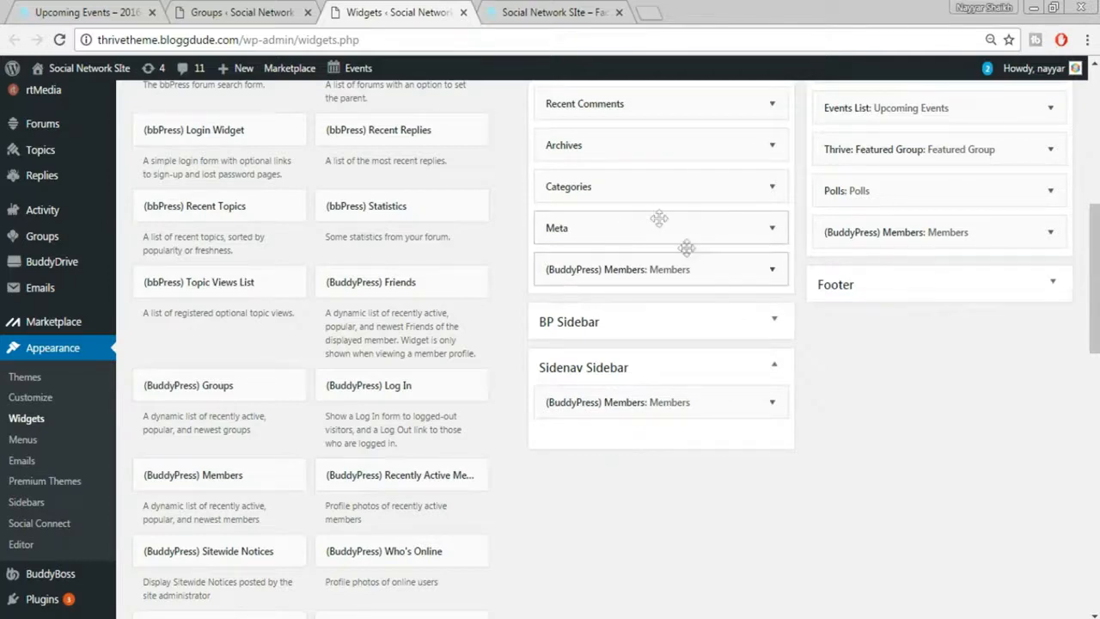
click(516, 12)
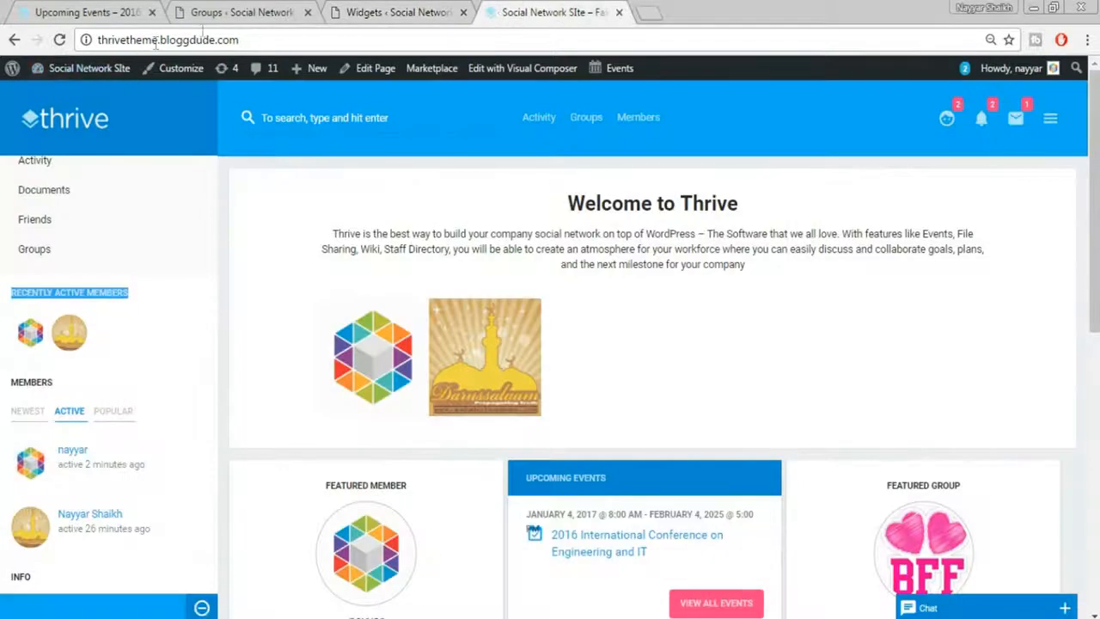
scroll(111, 349, down, 2)
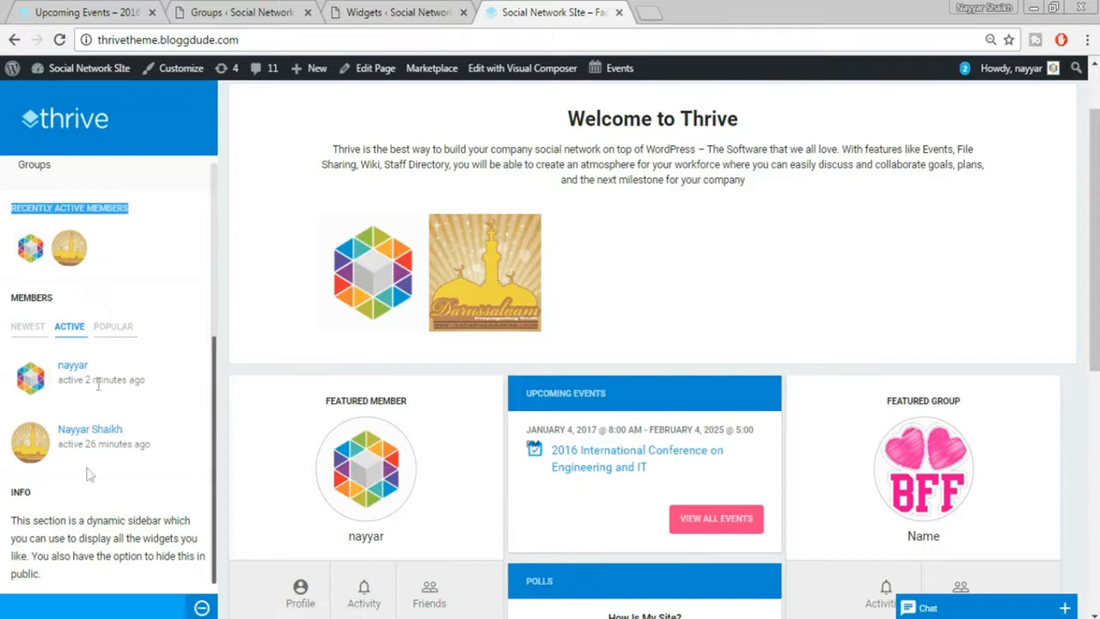
click(269, 38)
key(Return)
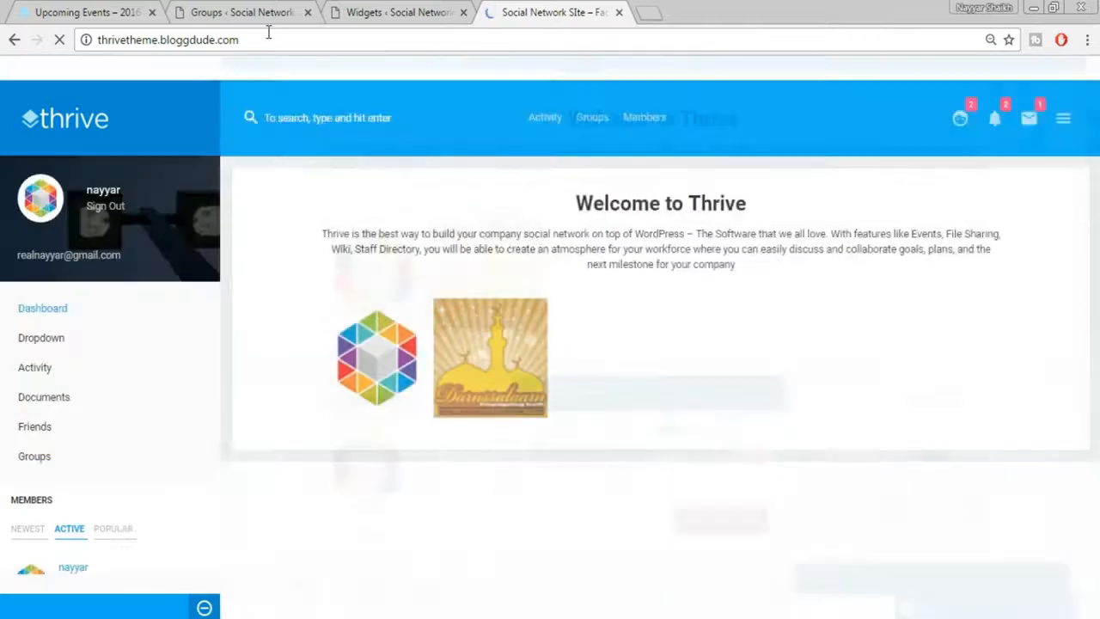
scroll(147, 285, down, 3)
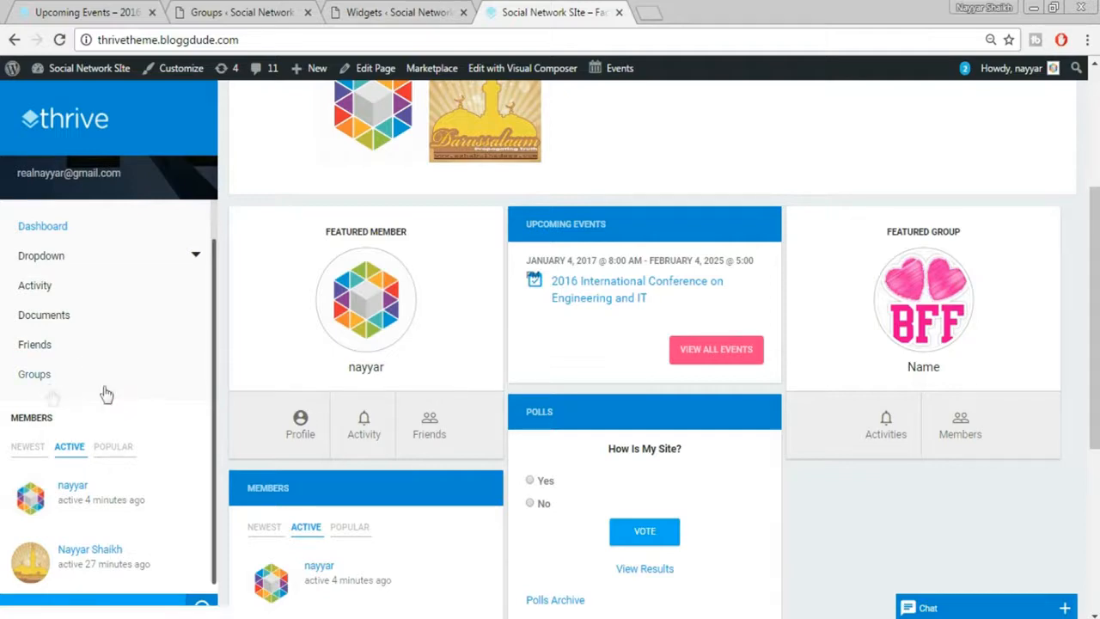
scroll(98, 417, up, 6)
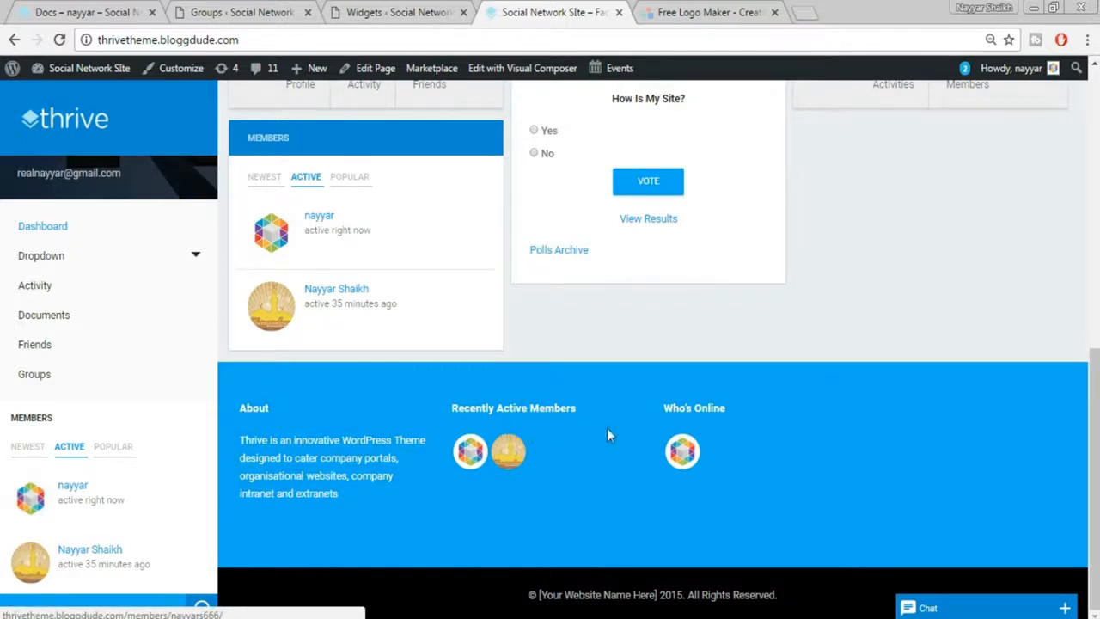
Expand the Footer widget area, examine the About text widget's content, and collapse that widget
click(399, 12)
scroll(920, 292, up, 2)
scroll(902, 292, down, 2)
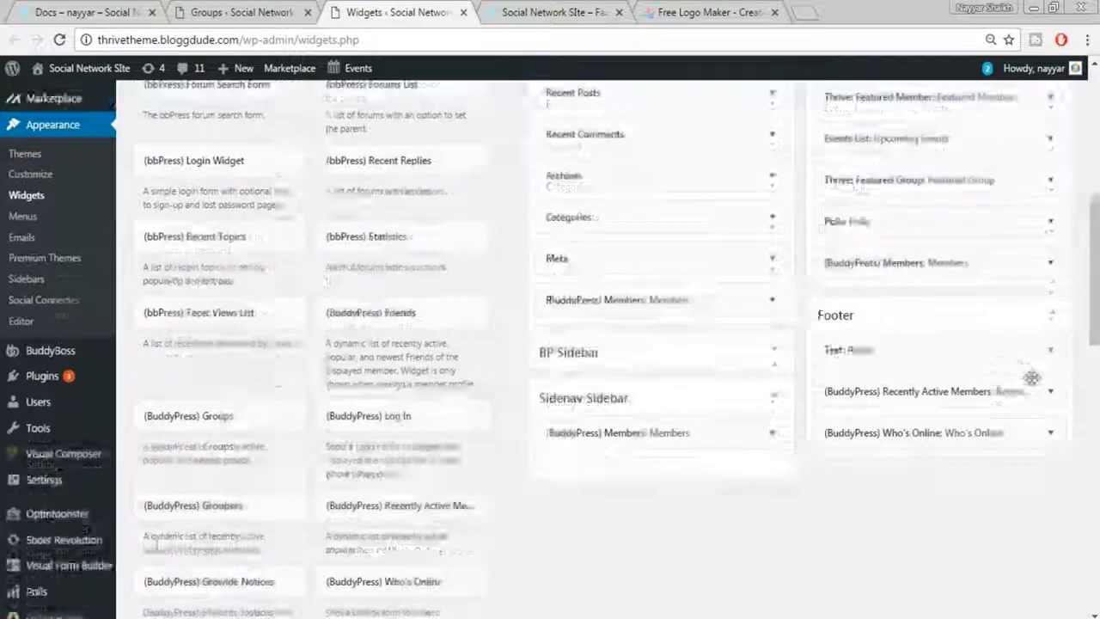
click(889, 287)
click(890, 287)
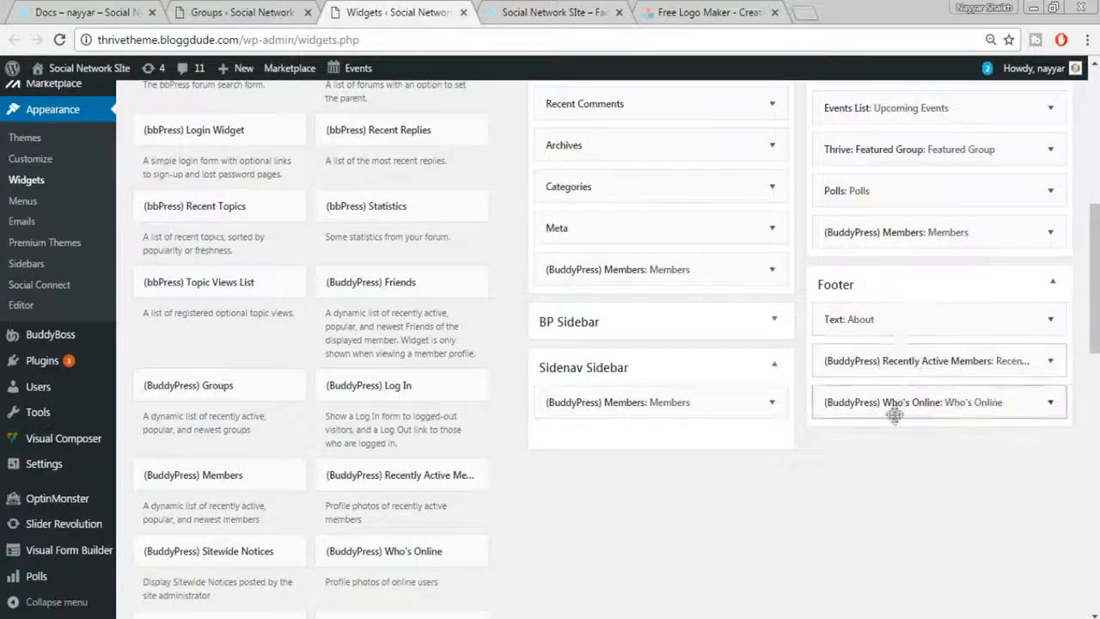
click(896, 323)
click(896, 322)
click(885, 322)
drag(815, 539, 749, 389)
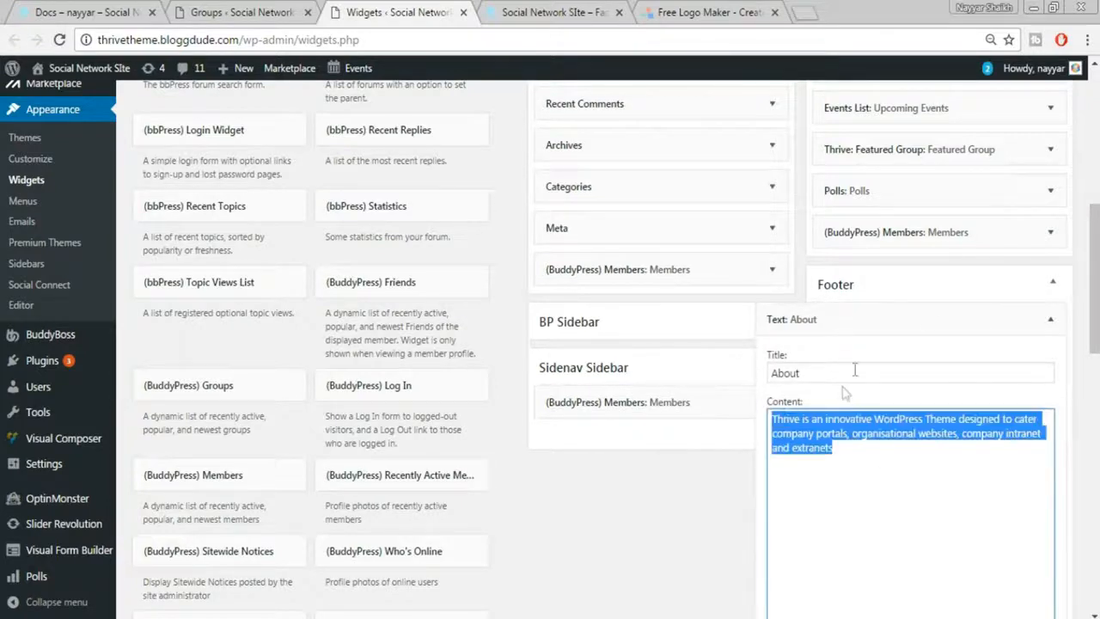
click(938, 313)
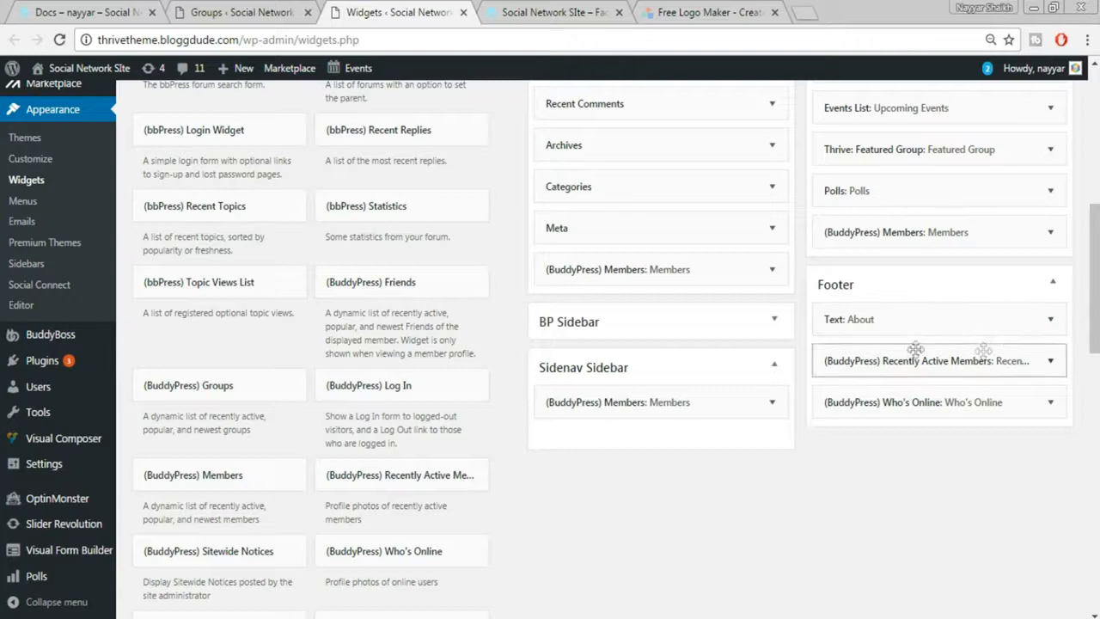
Look through the available widgets and check the empty space in the home page's footer
scroll(441, 381, down, 4)
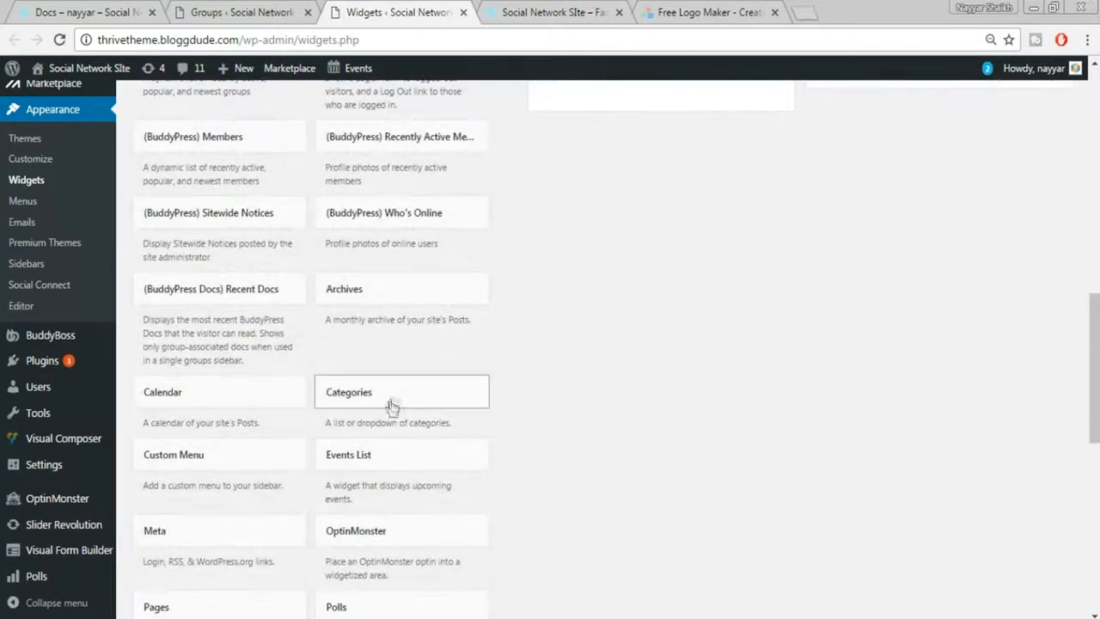
scroll(416, 555, down, 1)
scroll(416, 554, down, 1)
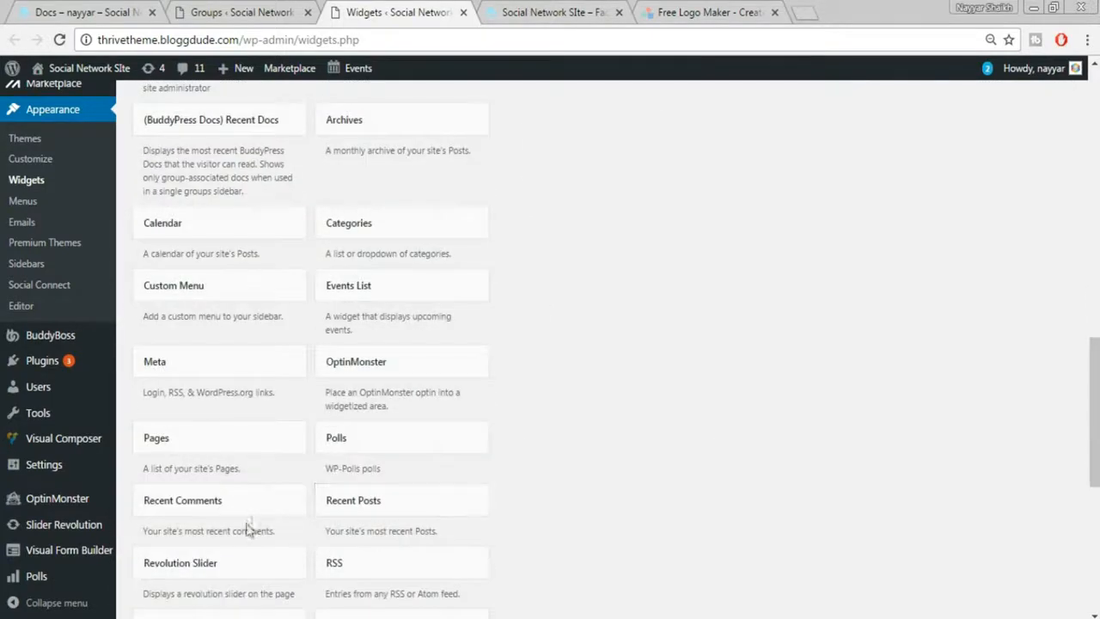
key(ctrl+Tab)
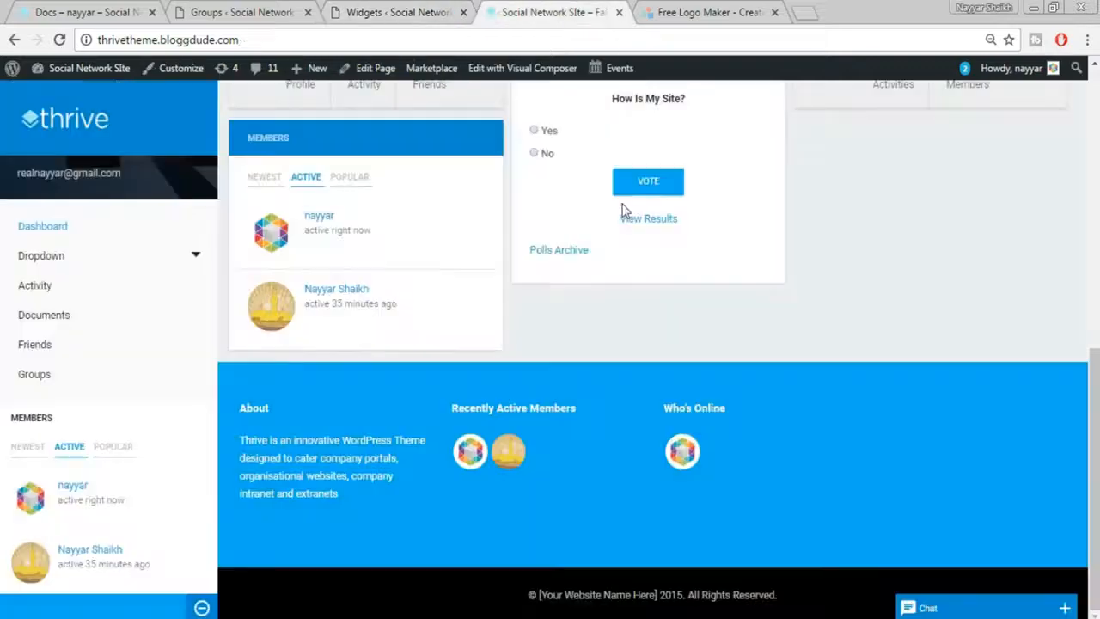
click(430, 9)
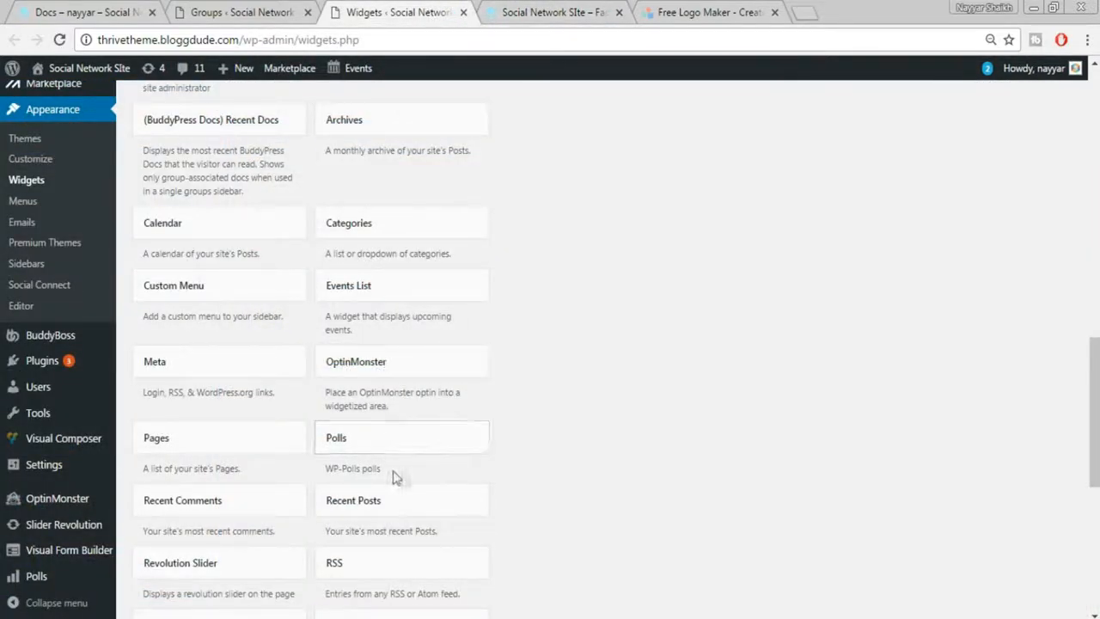
Add the (BuddyPress) Groups widget to the Footer widget area
scroll(625, 514, up, 5)
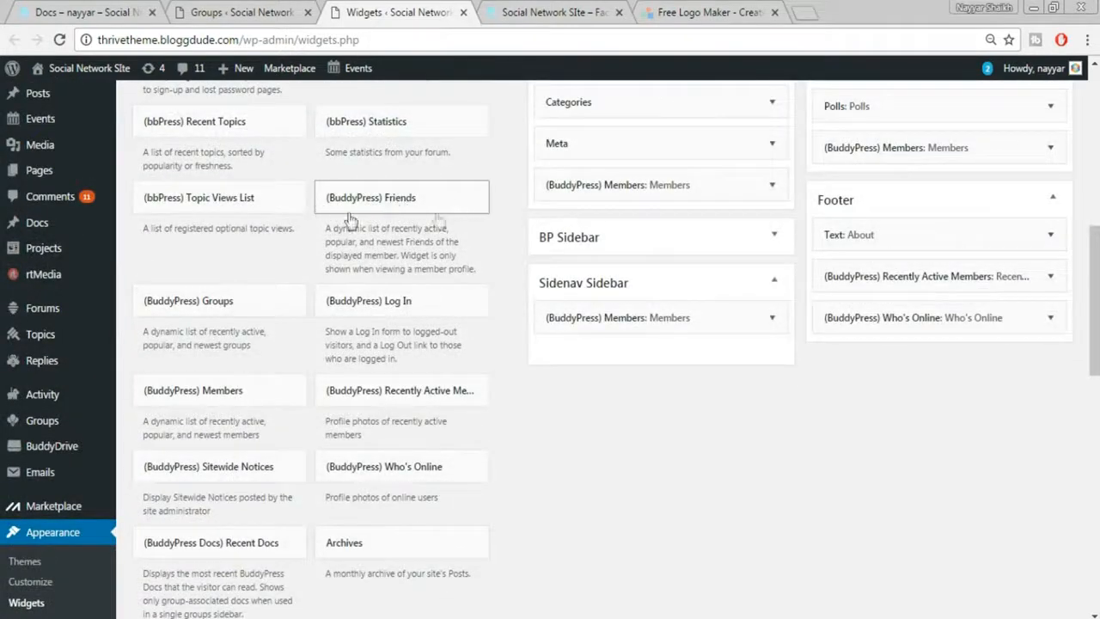
click(242, 307)
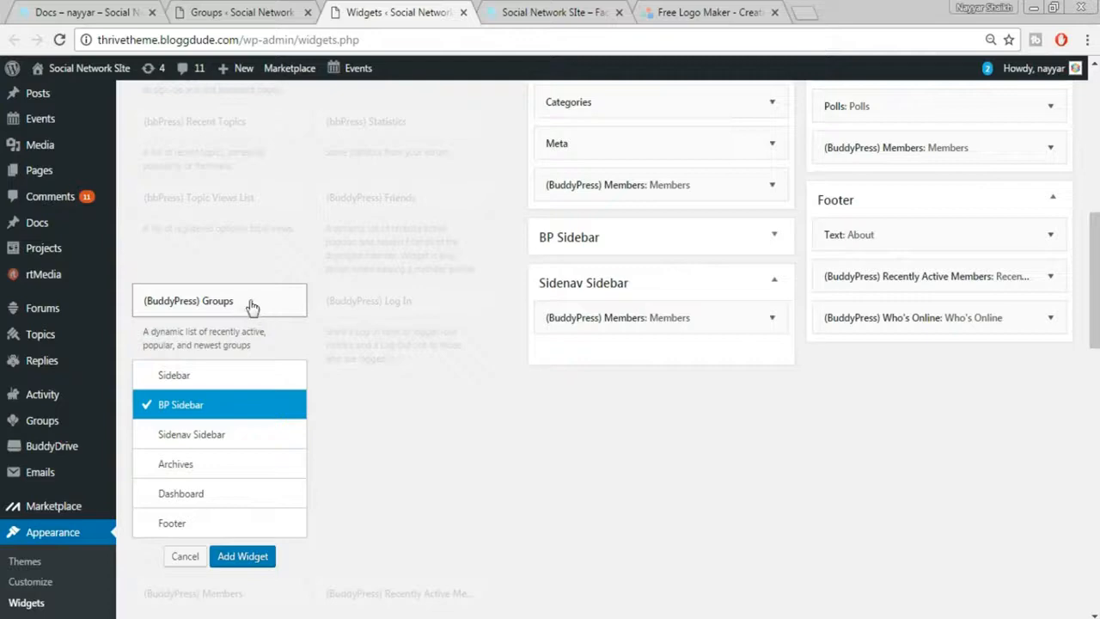
scroll(264, 311, down, 2)
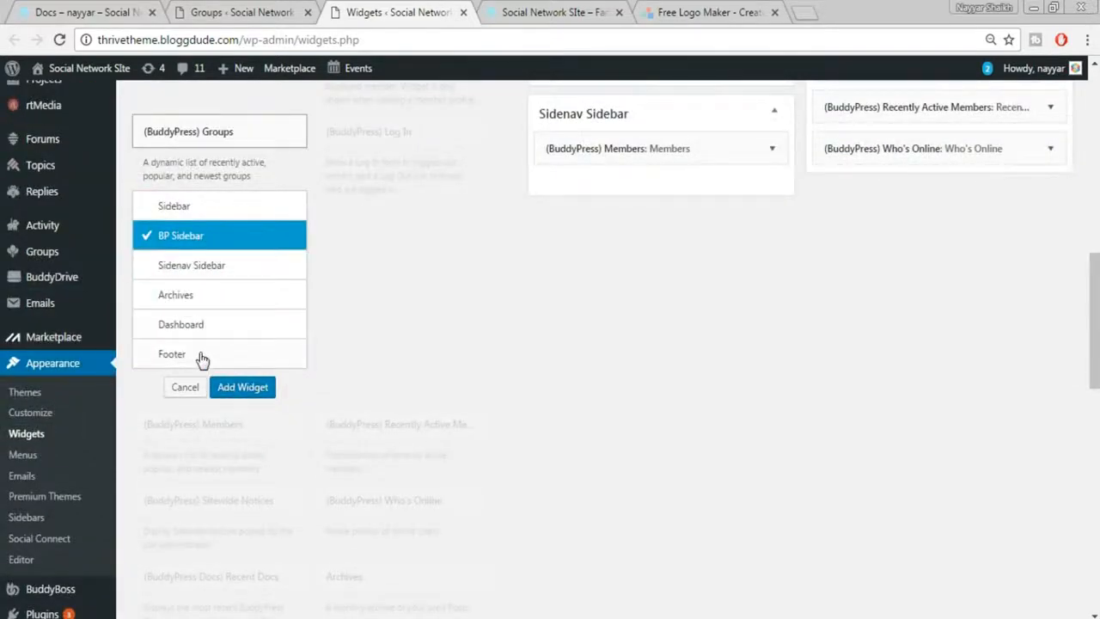
click(201, 357)
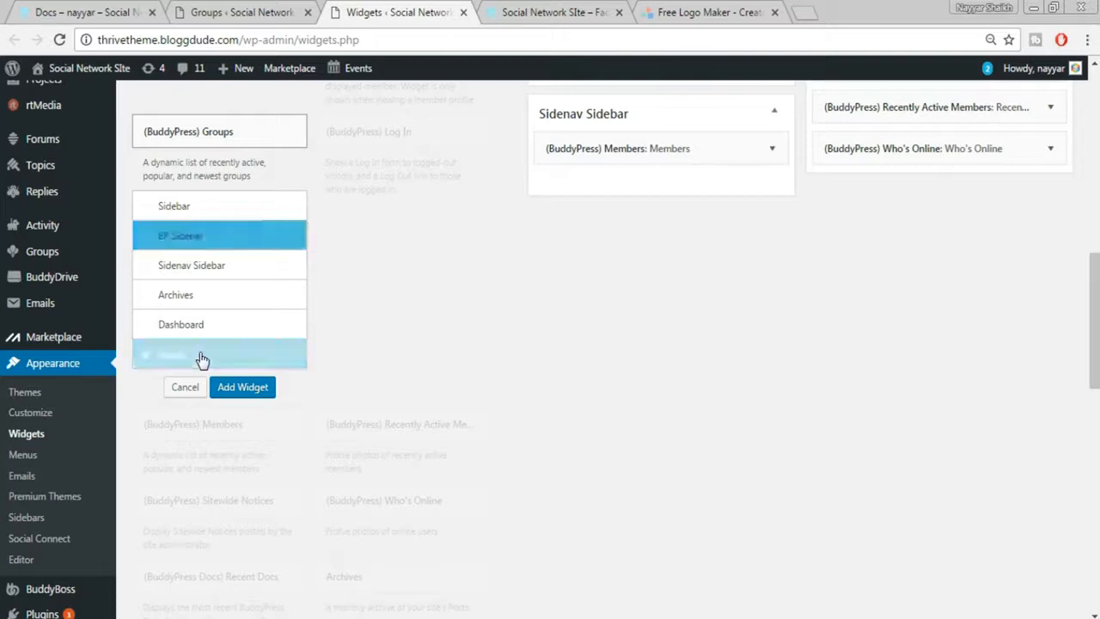
click(258, 395)
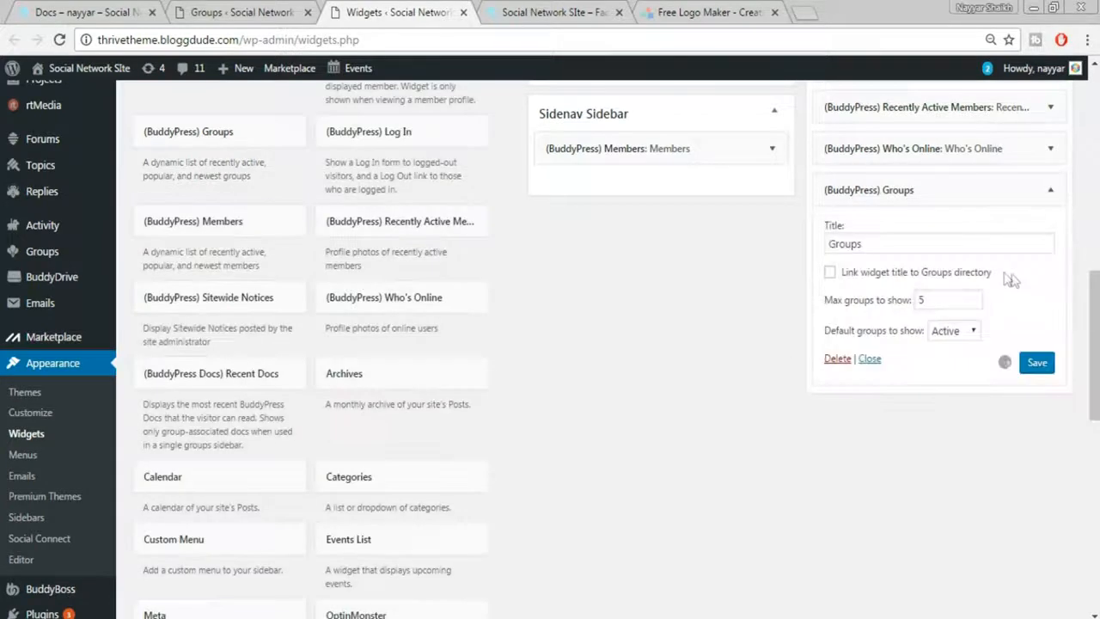
Reload the site's home page to check the Groups widget in the footer
click(533, 12)
click(631, 45)
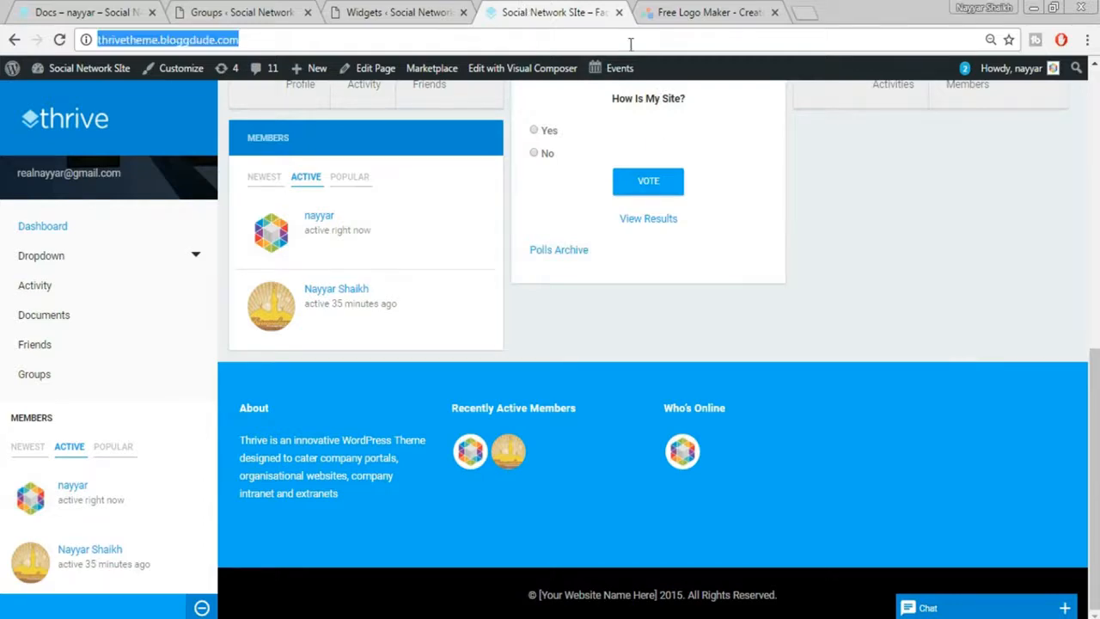
key(Return)
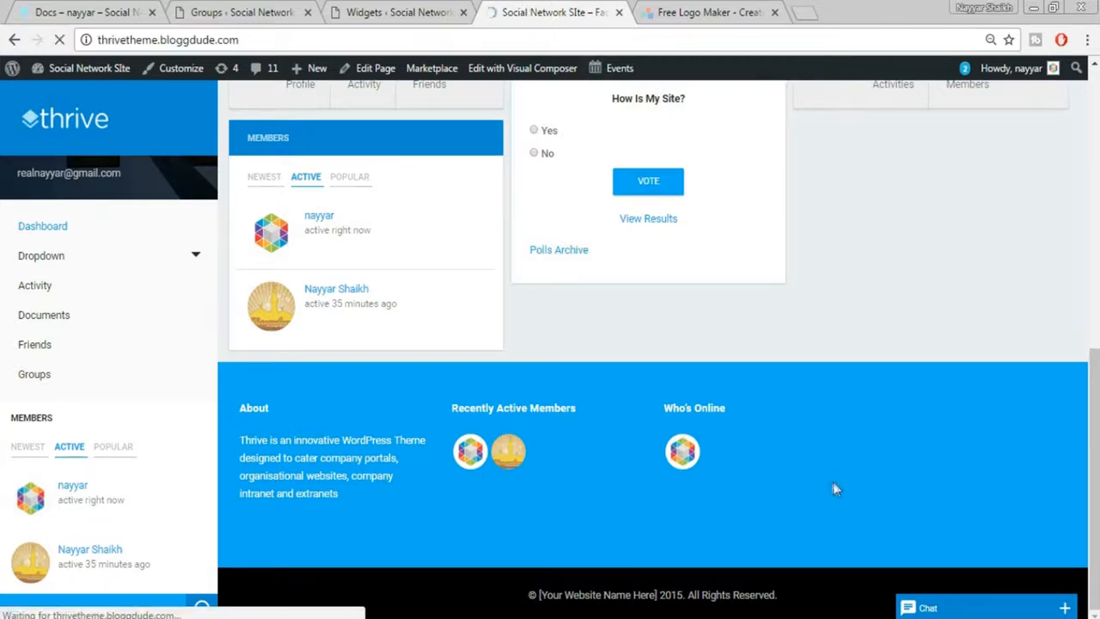
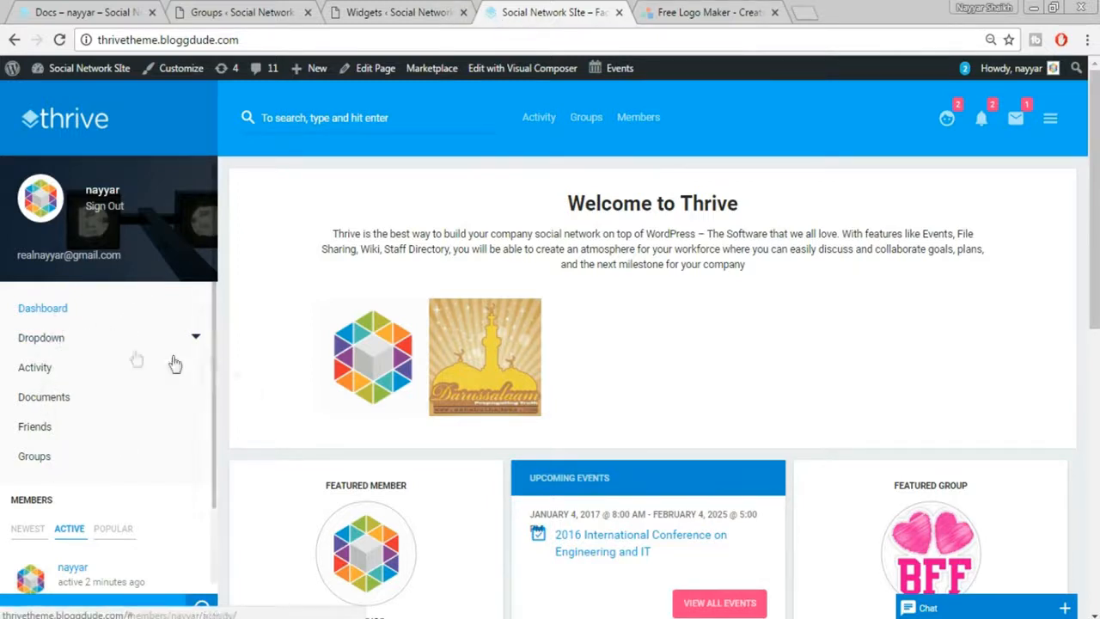
Examine the home page's side navigation, including its Dropdown submenu and the Members list
click(196, 339)
click(196, 338)
scroll(63, 344, down, 2)
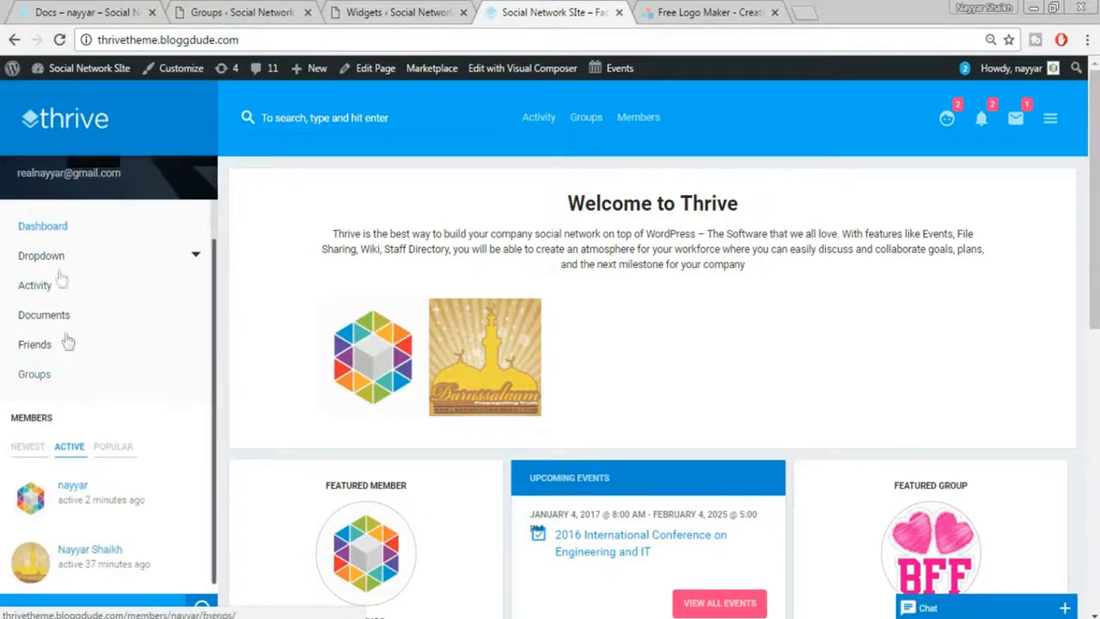
scroll(74, 294, up, 2)
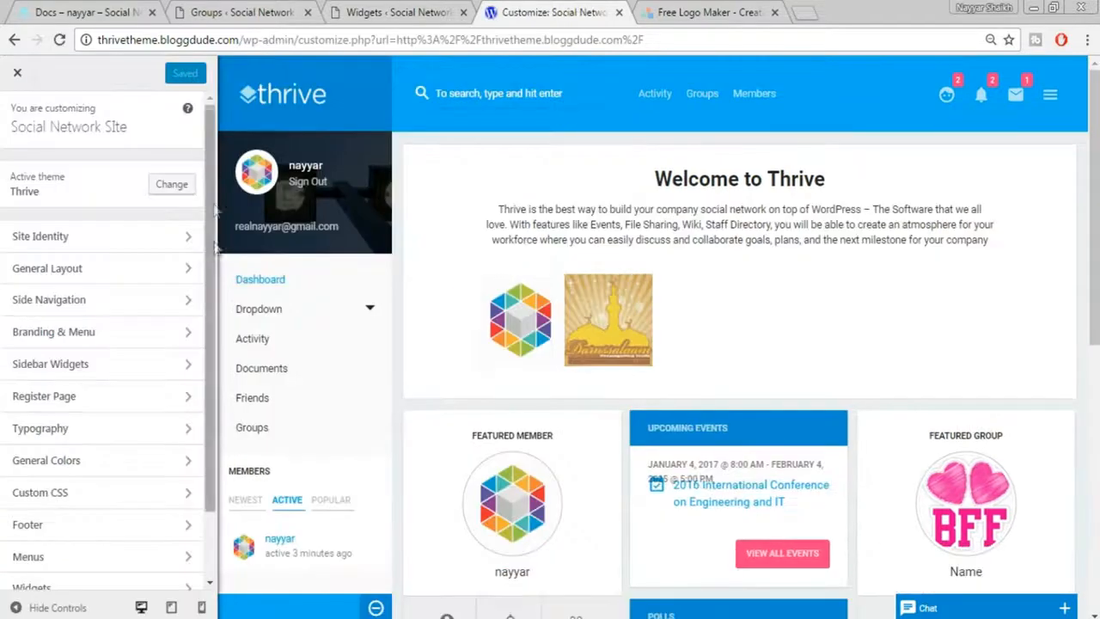
Open the site customizer's Site Identity settings and set the 512 × 512 image cropped-Logomakr_3VQ5Kv.png as the site icon
click(146, 237)
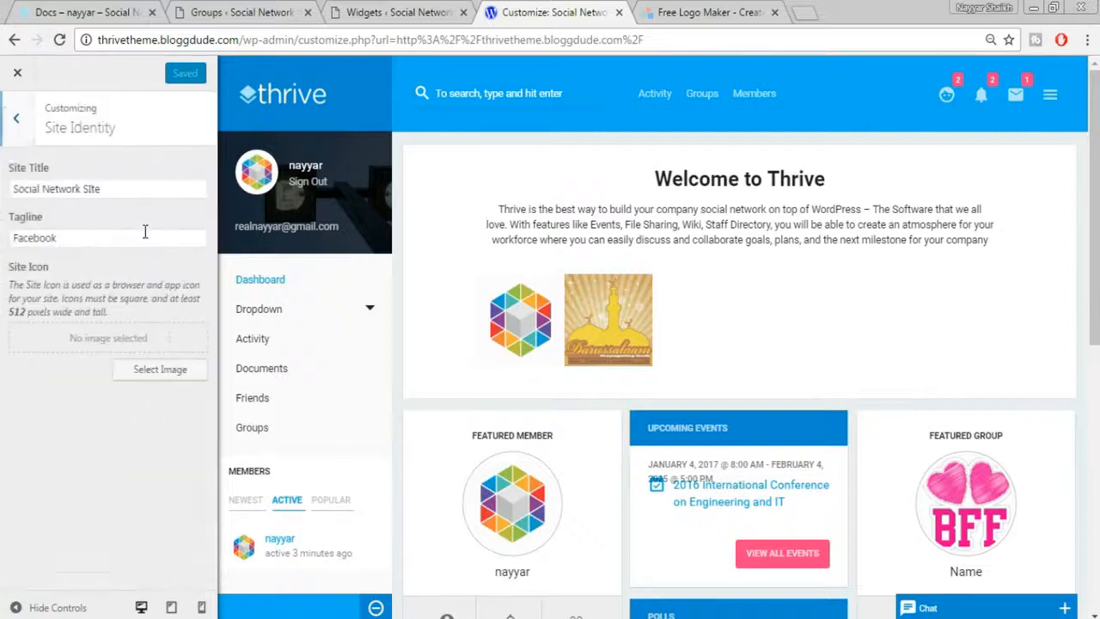
click(160, 370)
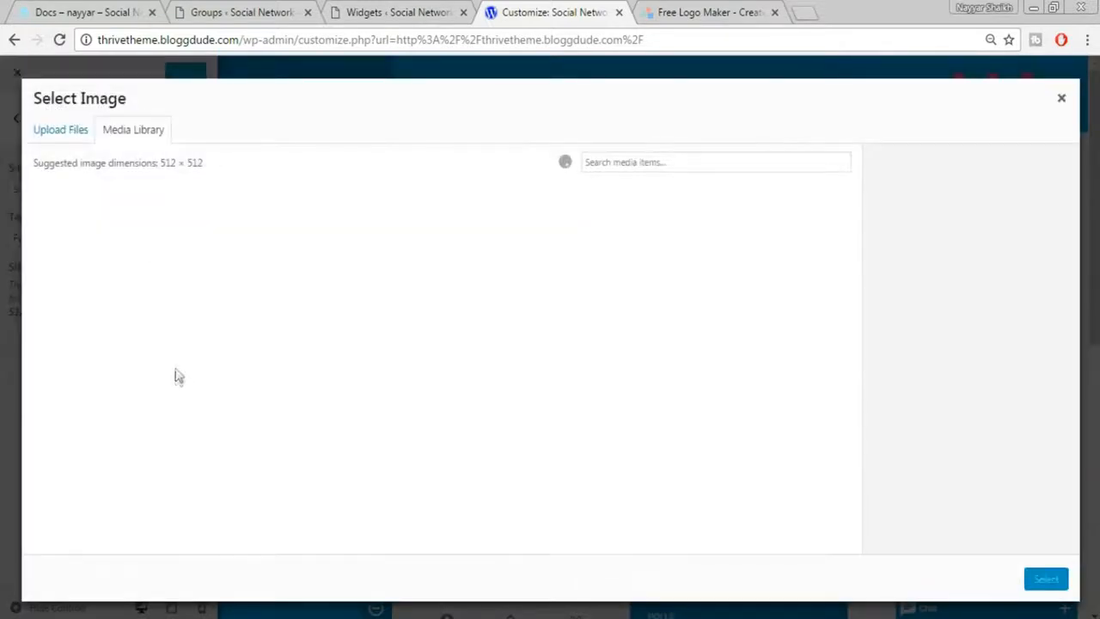
click(58, 137)
click(127, 138)
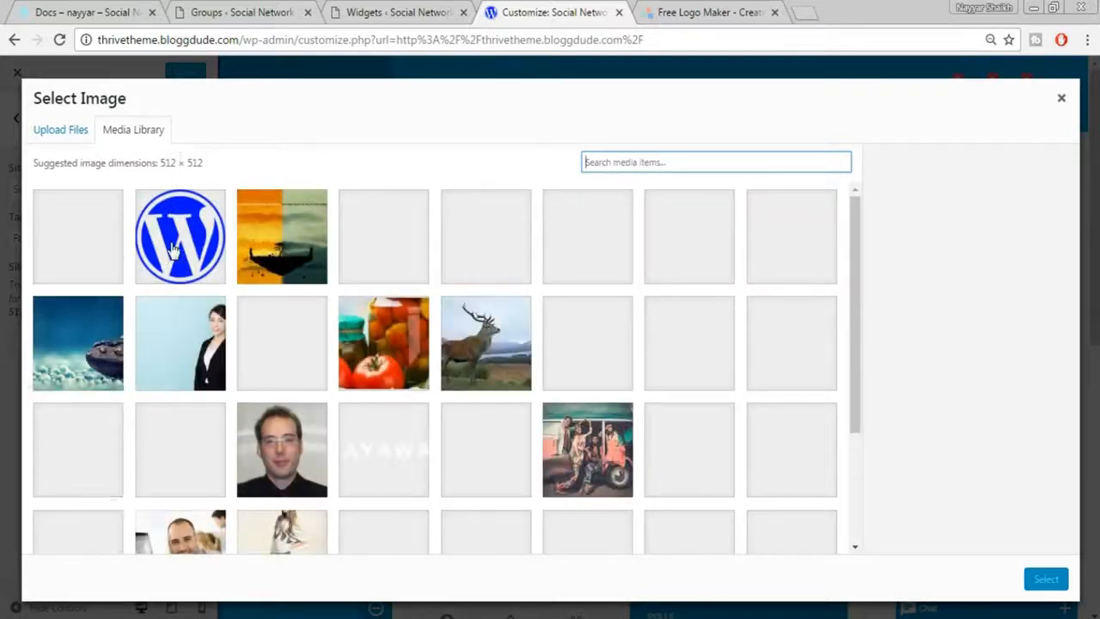
click(199, 243)
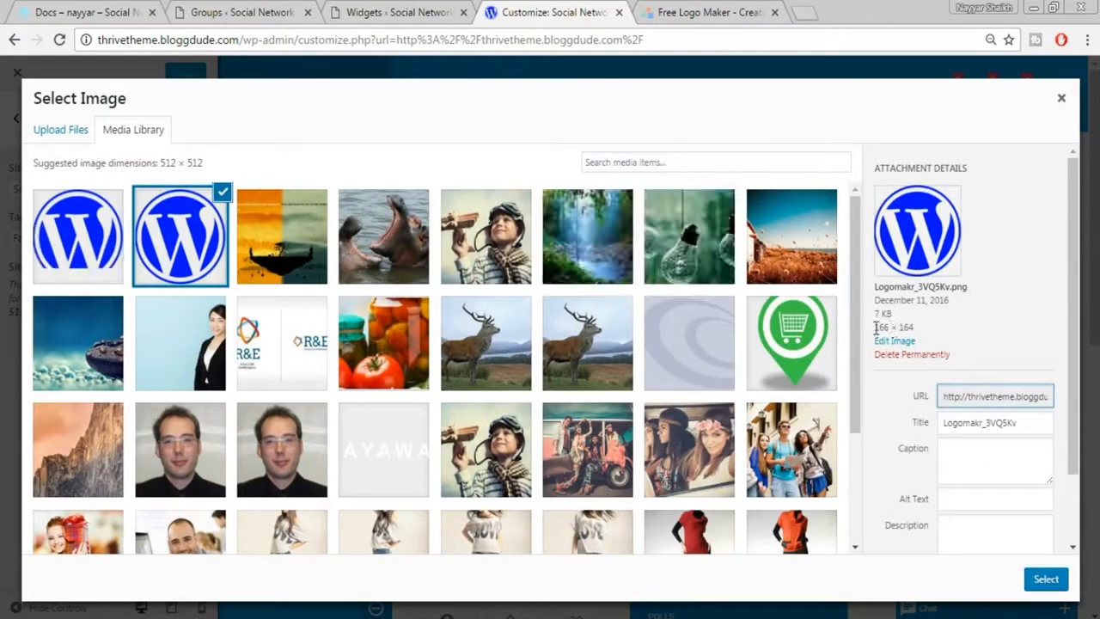
click(67, 241)
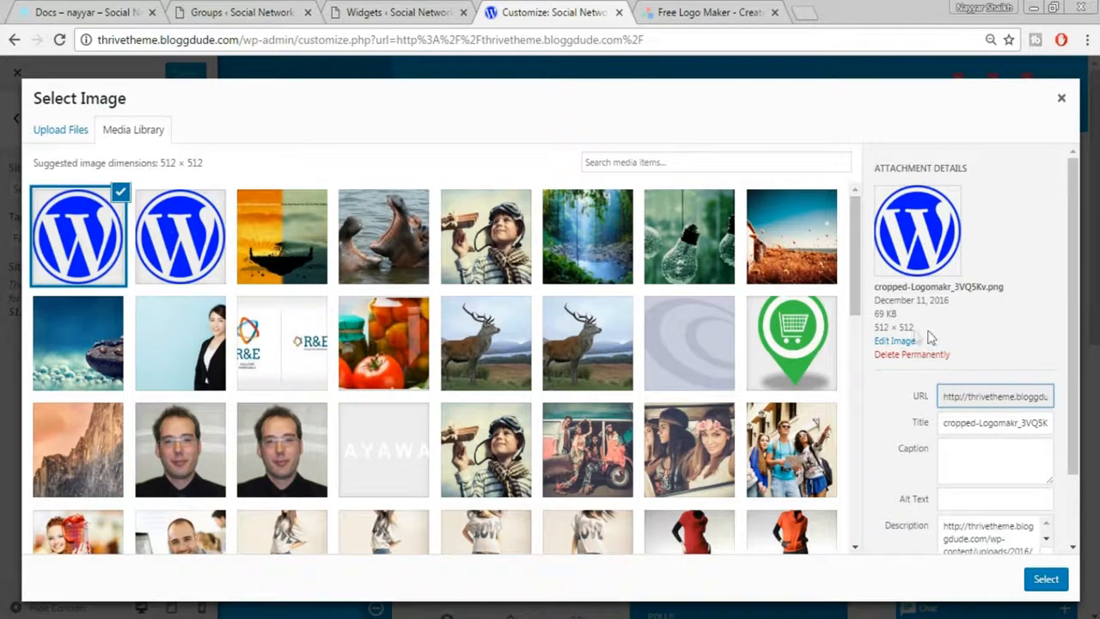
drag(905, 329, 864, 335)
click(943, 328)
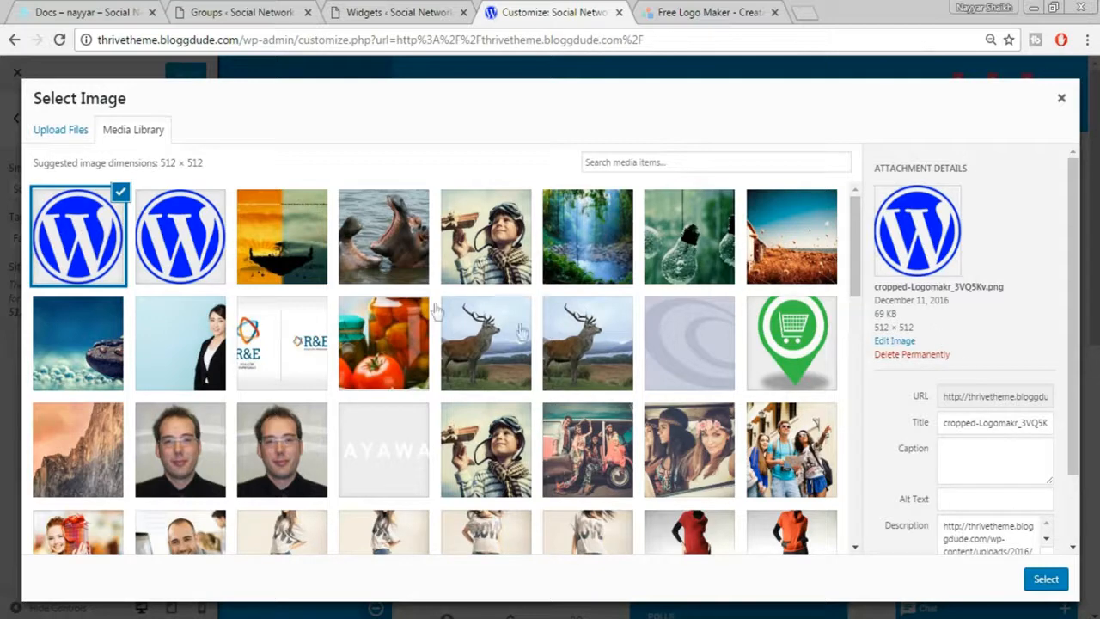
click(1045, 581)
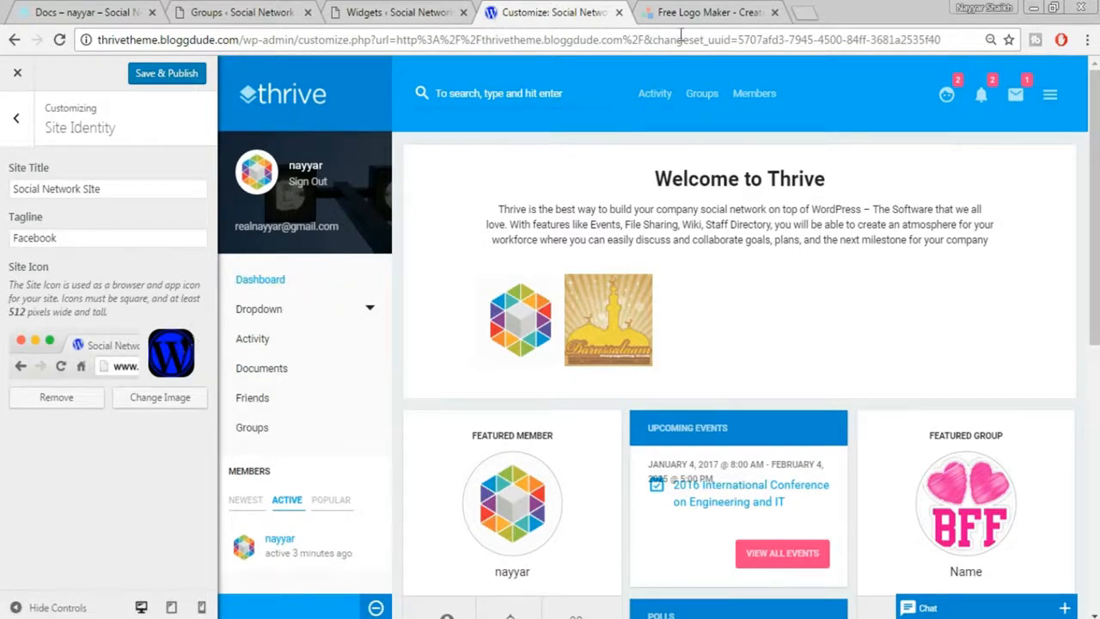
Try the Full Page Layout in the General Layout settings and return the site to 2 Columns Left (Default)
click(15, 118)
click(62, 249)
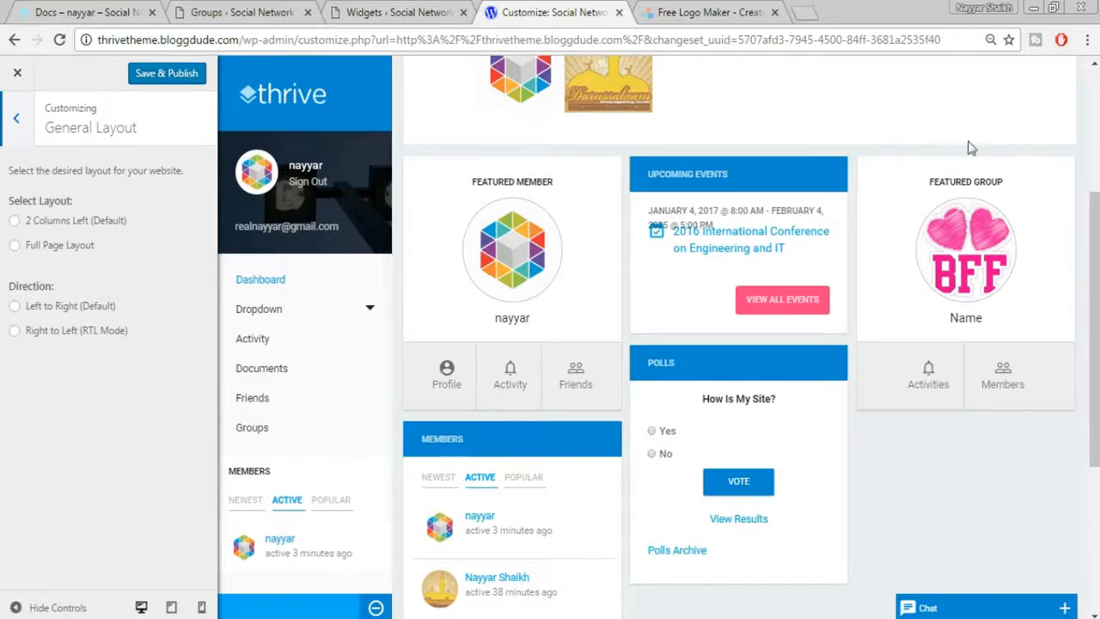
scroll(1012, 338, up, 3)
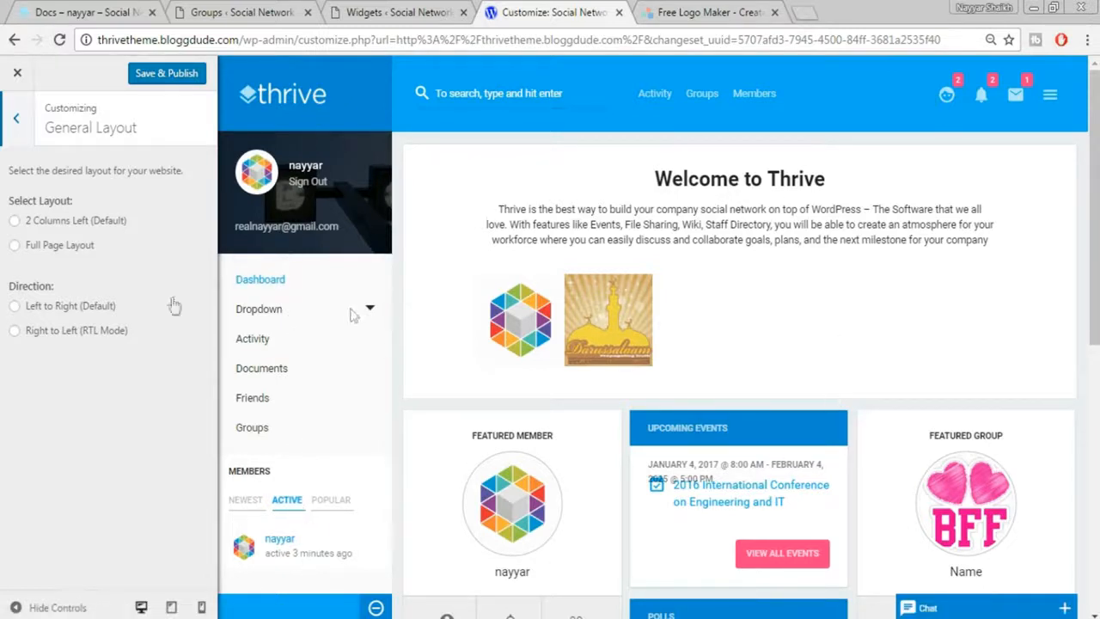
click(54, 249)
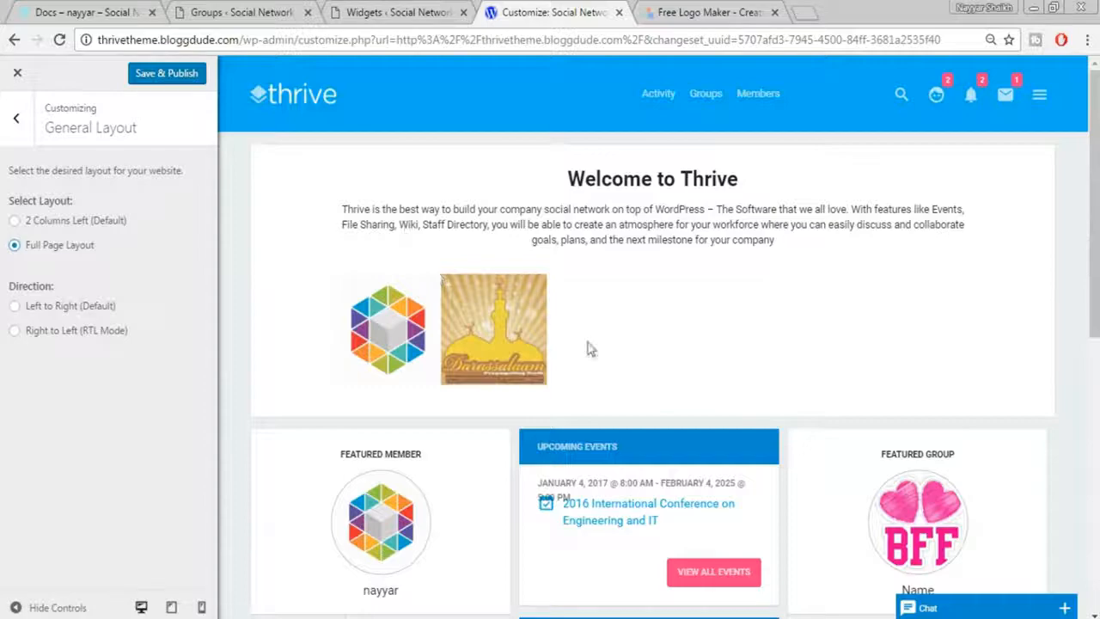
scroll(590, 350, down, 4)
scroll(588, 413, up, 4)
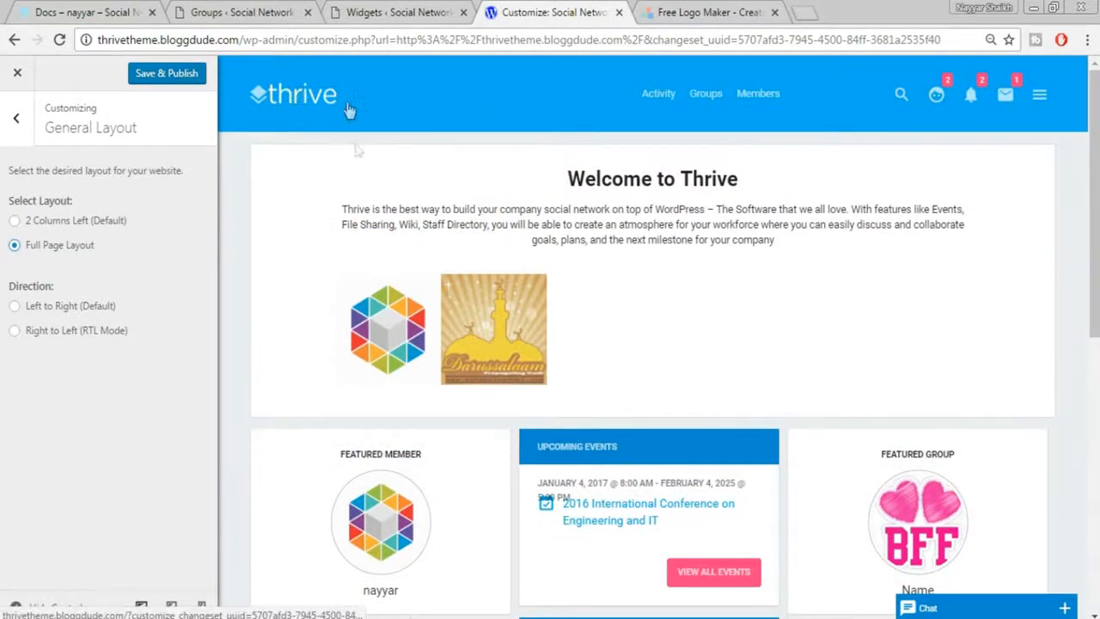
scroll(447, 291, down, 10)
scroll(494, 423, up, 10)
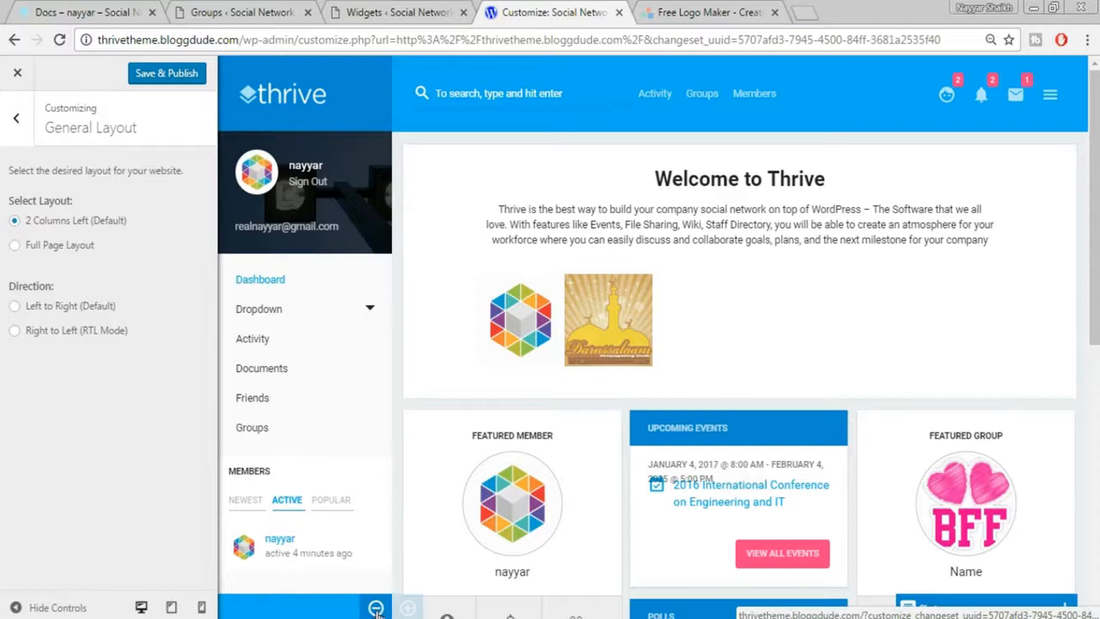
Collapse and re-expand the side navigation in the preview, and review the Side Navigation settings
click(376, 608)
click(234, 607)
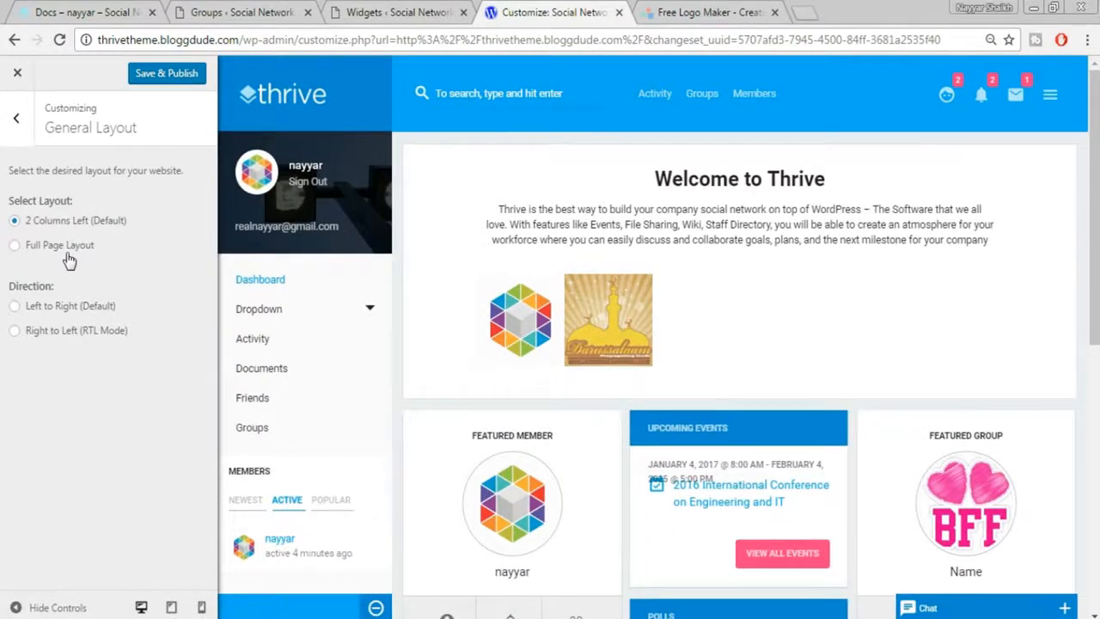
click(15, 118)
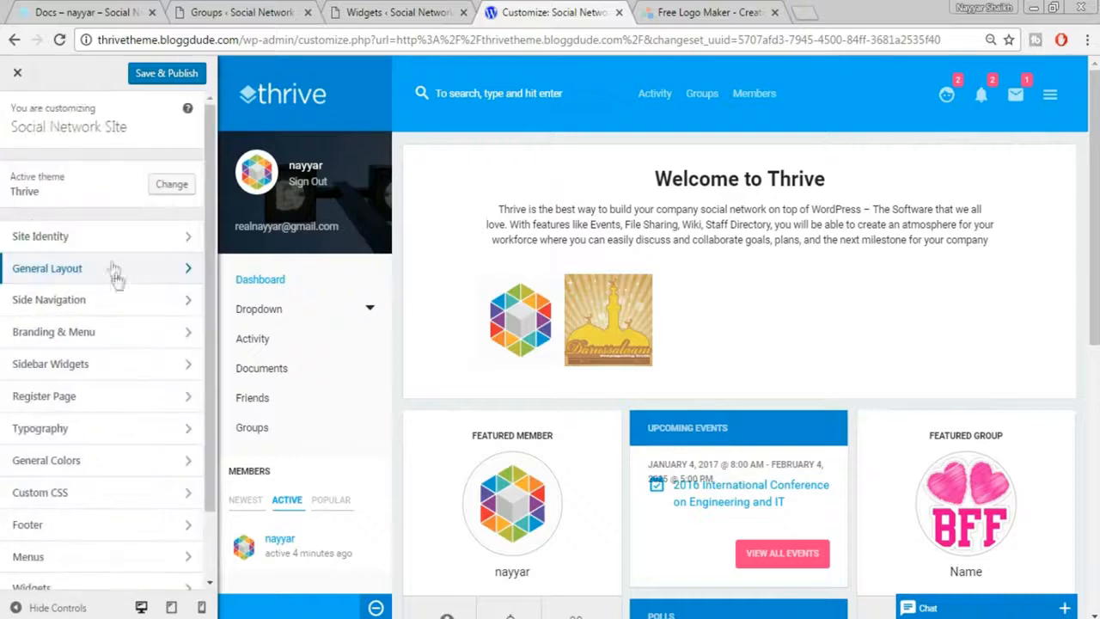
click(121, 309)
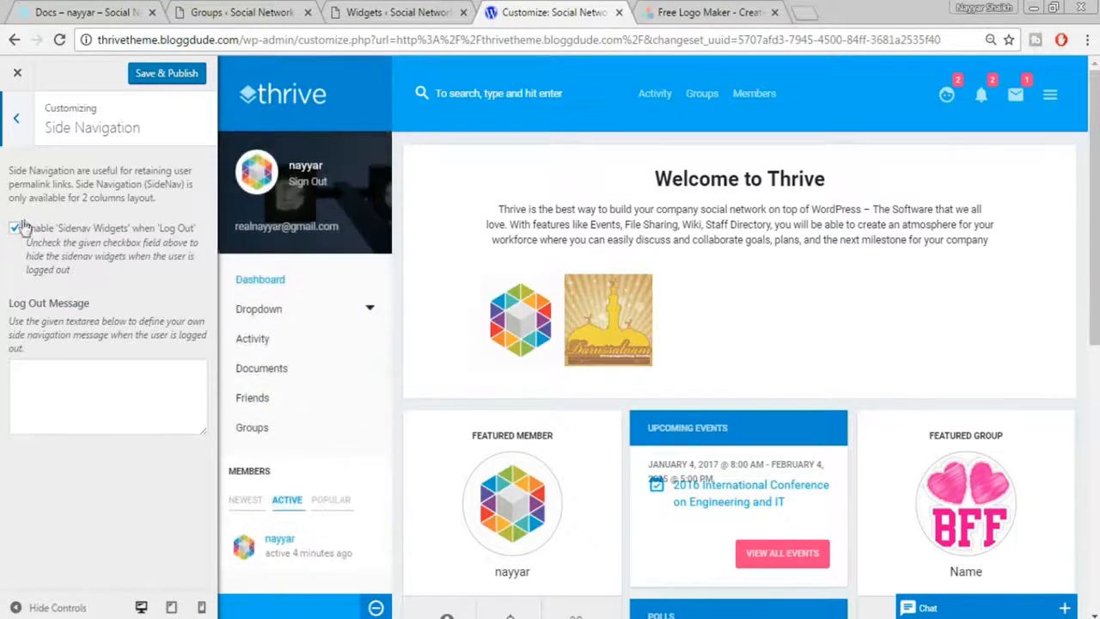
click(14, 125)
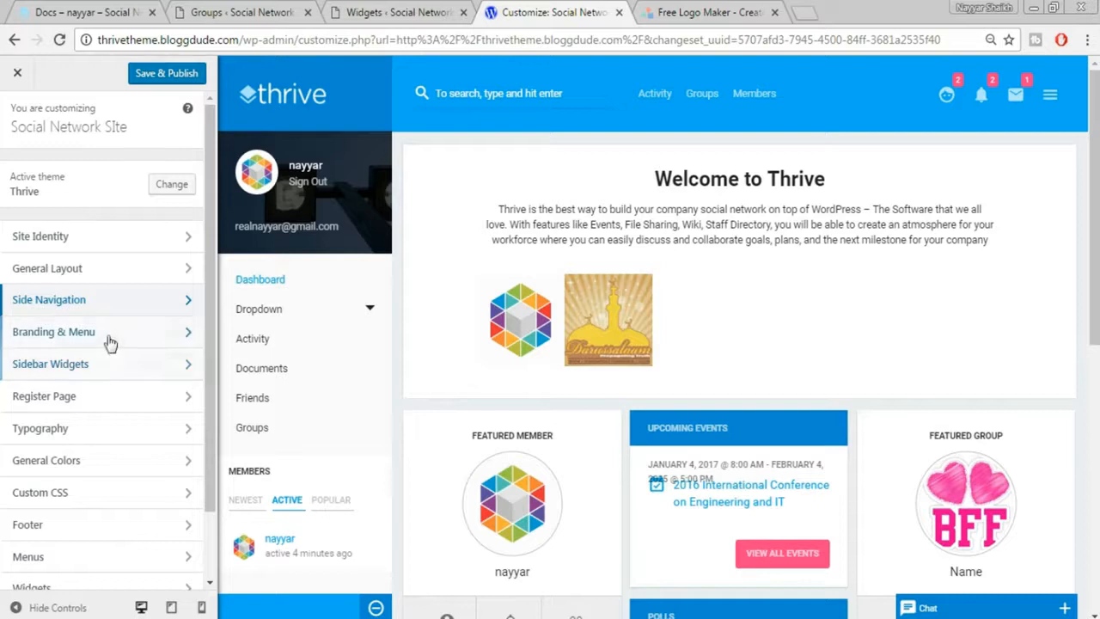
Open the Branding settings and remove the current Thrive logo
click(110, 341)
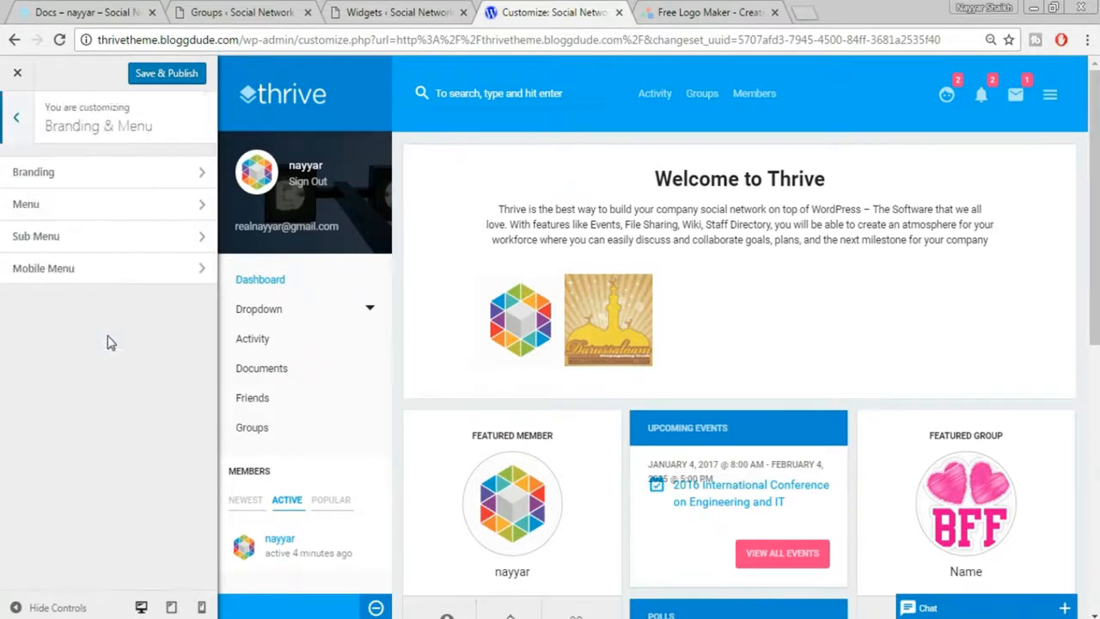
click(121, 177)
scroll(103, 318, down, 3)
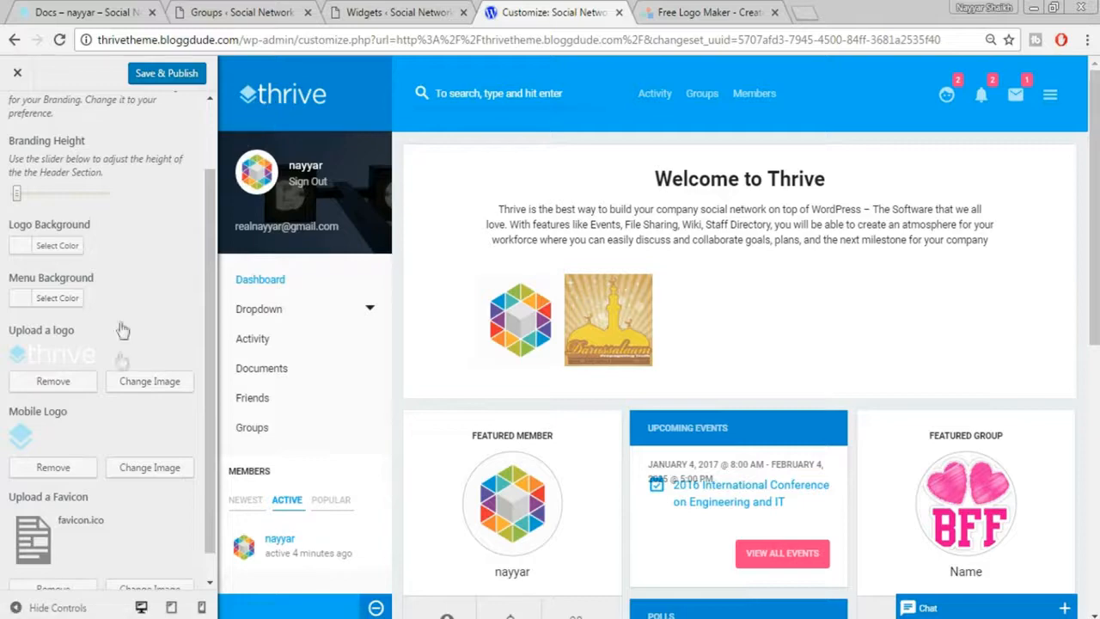
click(53, 382)
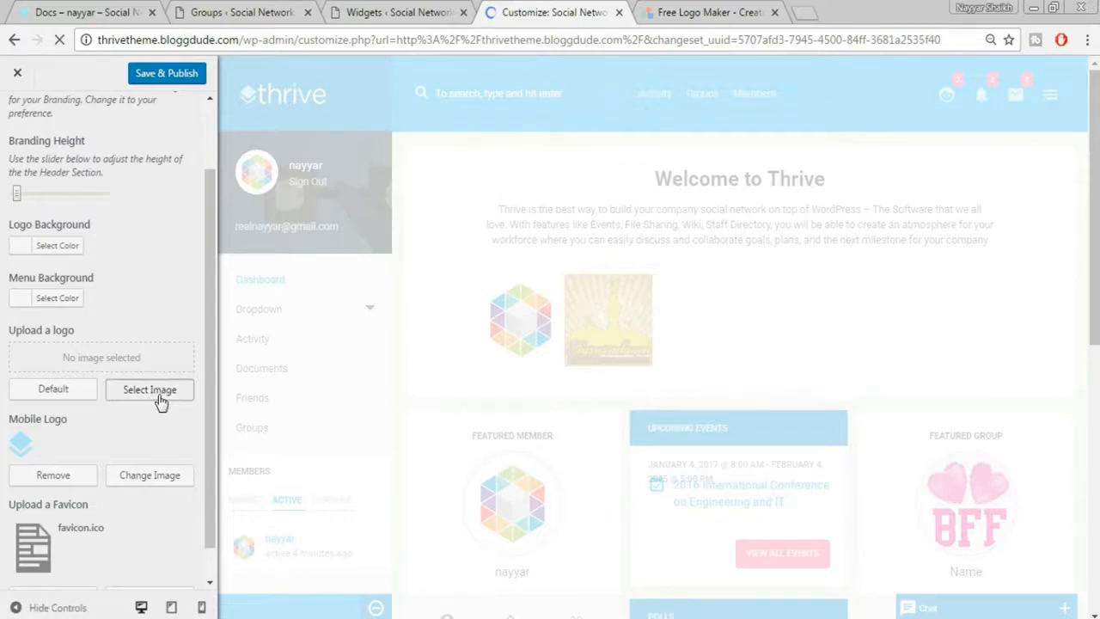
Upload the Logomakr_1Yenud image from the Downloads folder and set it as the site logo
click(150, 389)
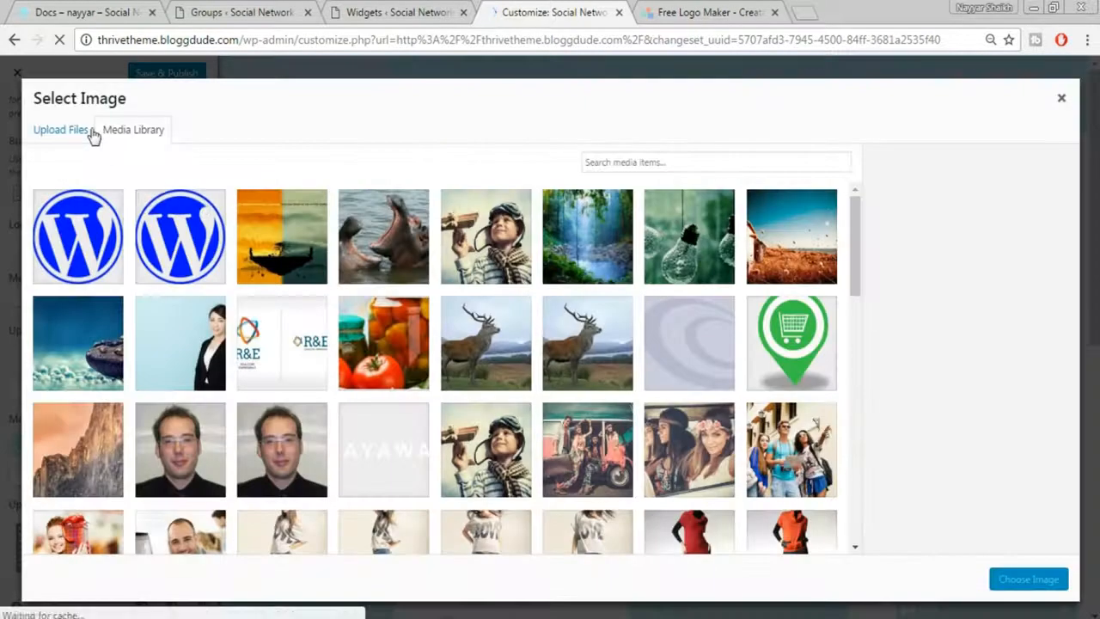
click(74, 136)
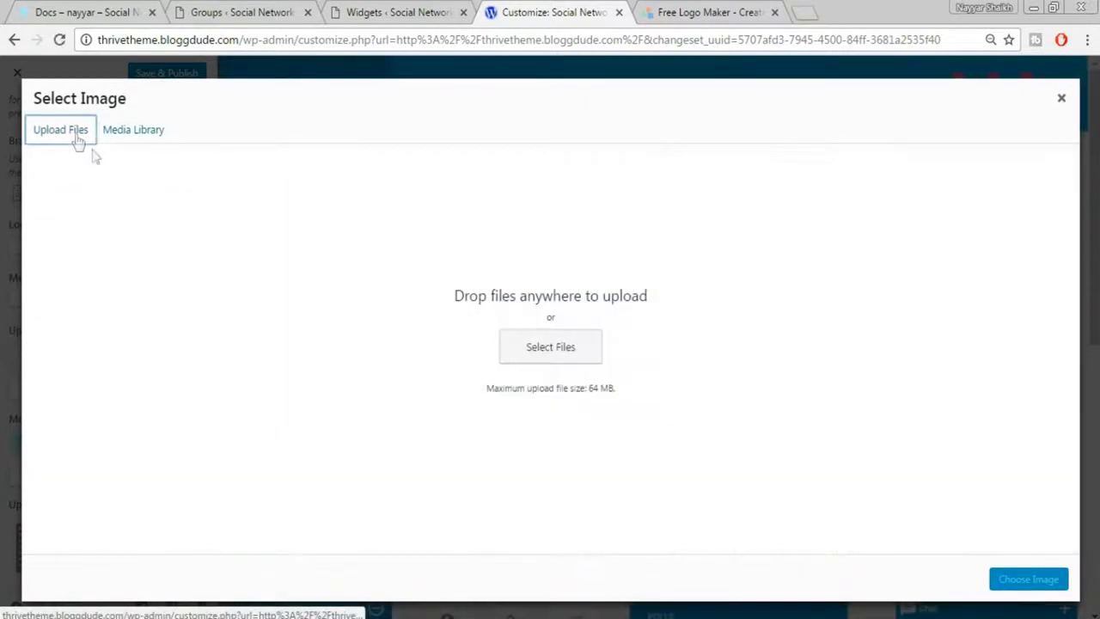
click(530, 359)
click(486, 189)
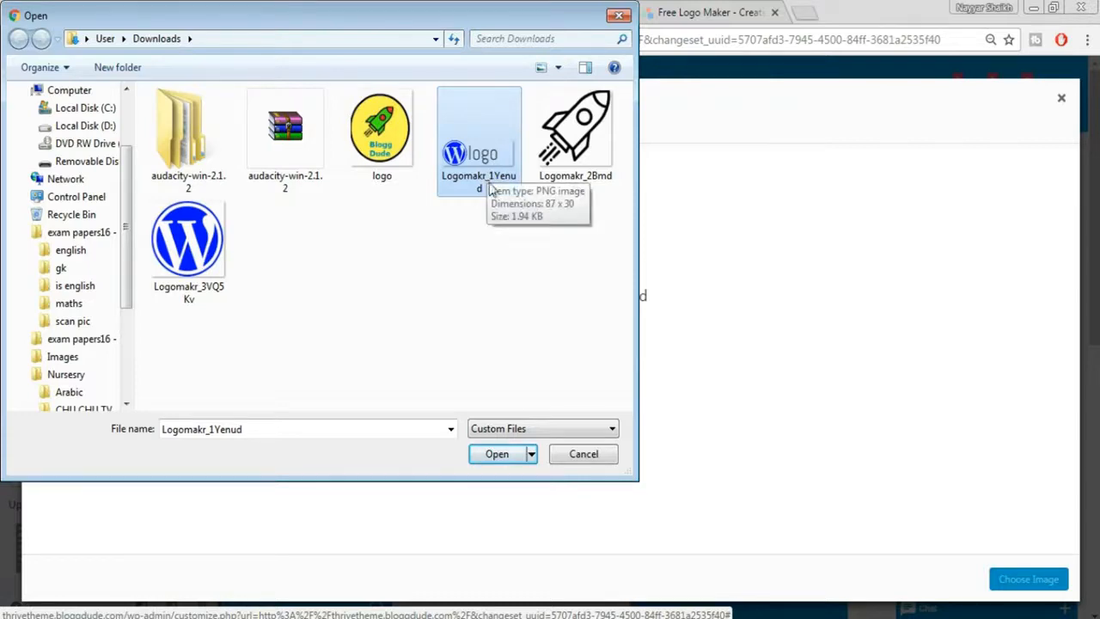
click(506, 452)
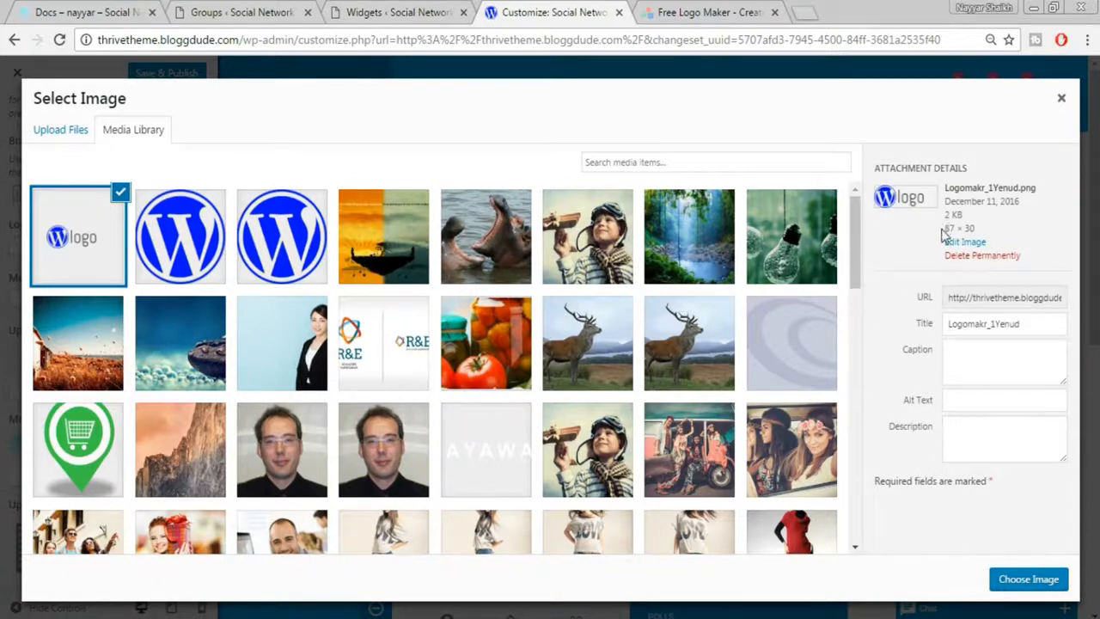
drag(943, 232, 950, 228)
click(975, 231)
click(1022, 581)
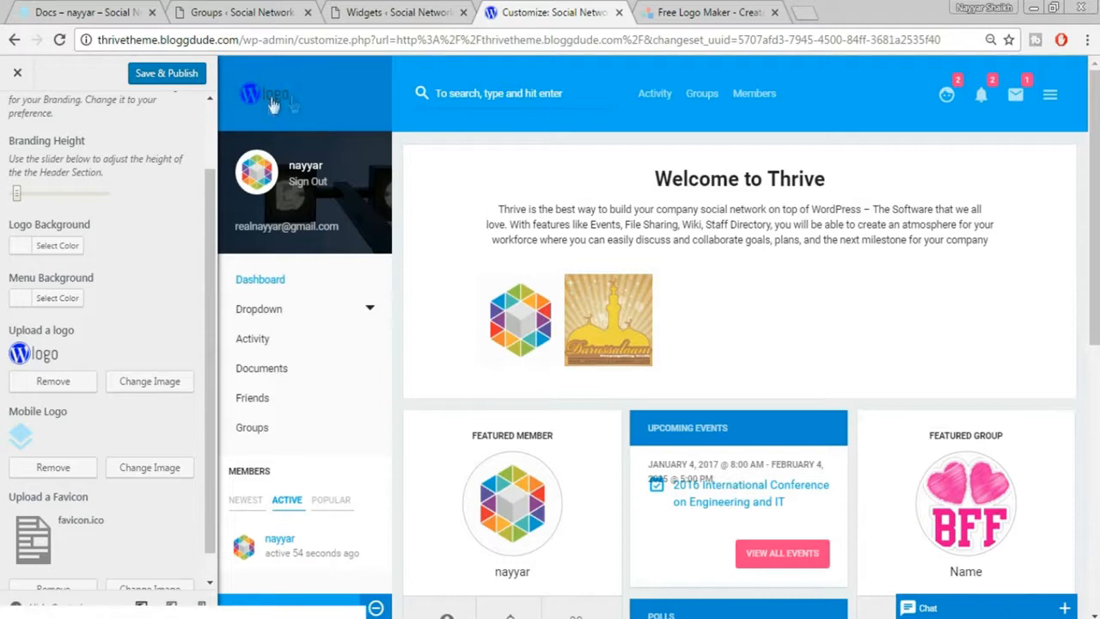
Leave the Branding settings and review the Register Page options for the header, footer and site logo
scroll(143, 381, up, 2)
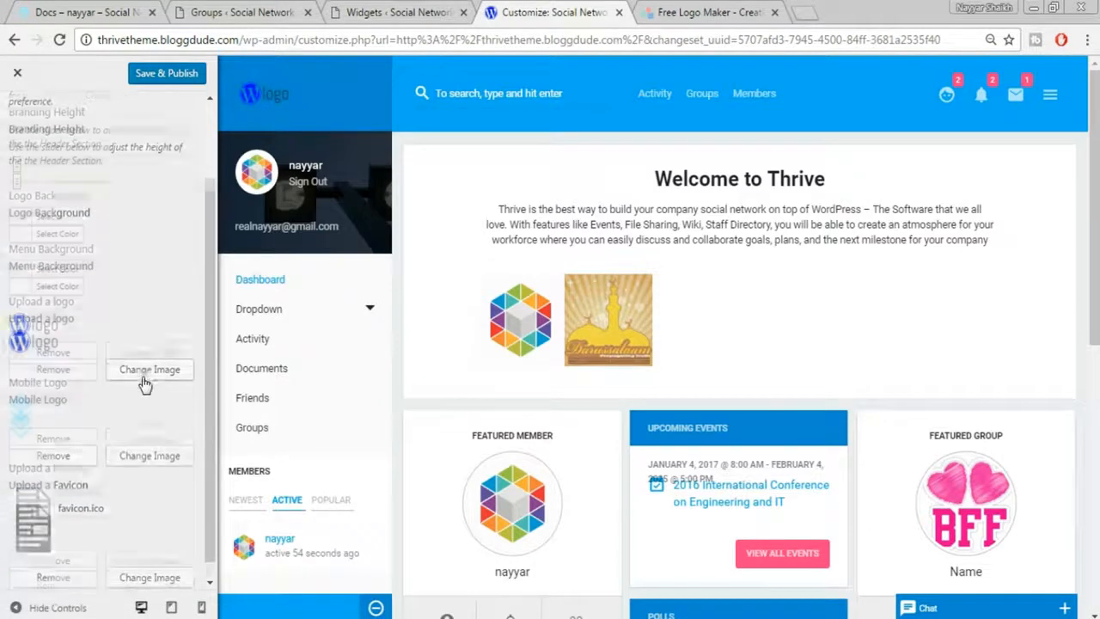
click(9, 122)
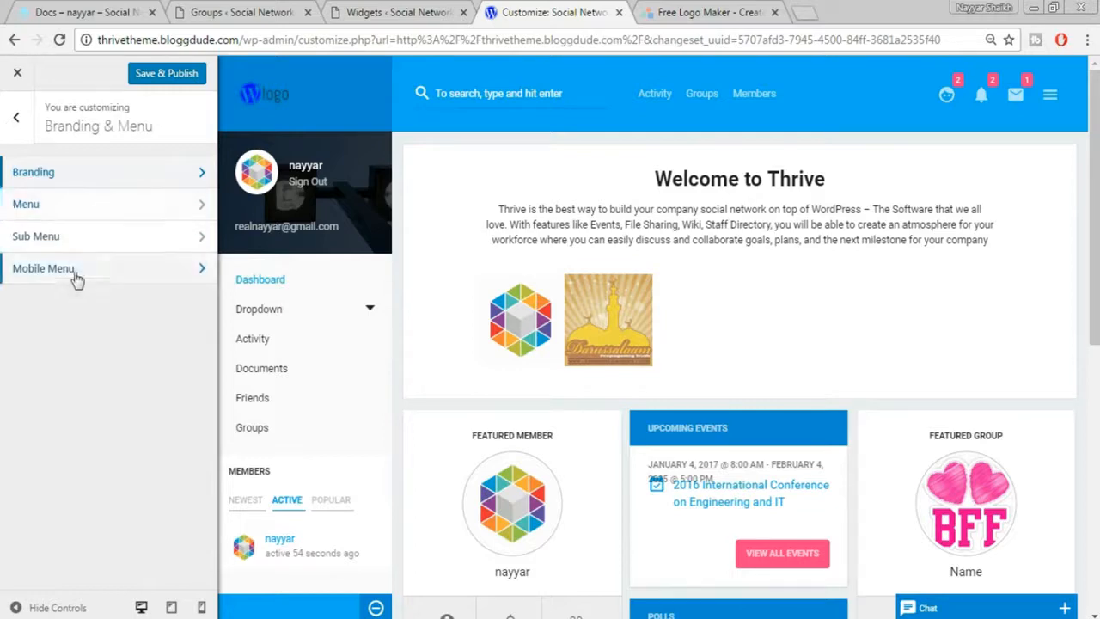
click(15, 121)
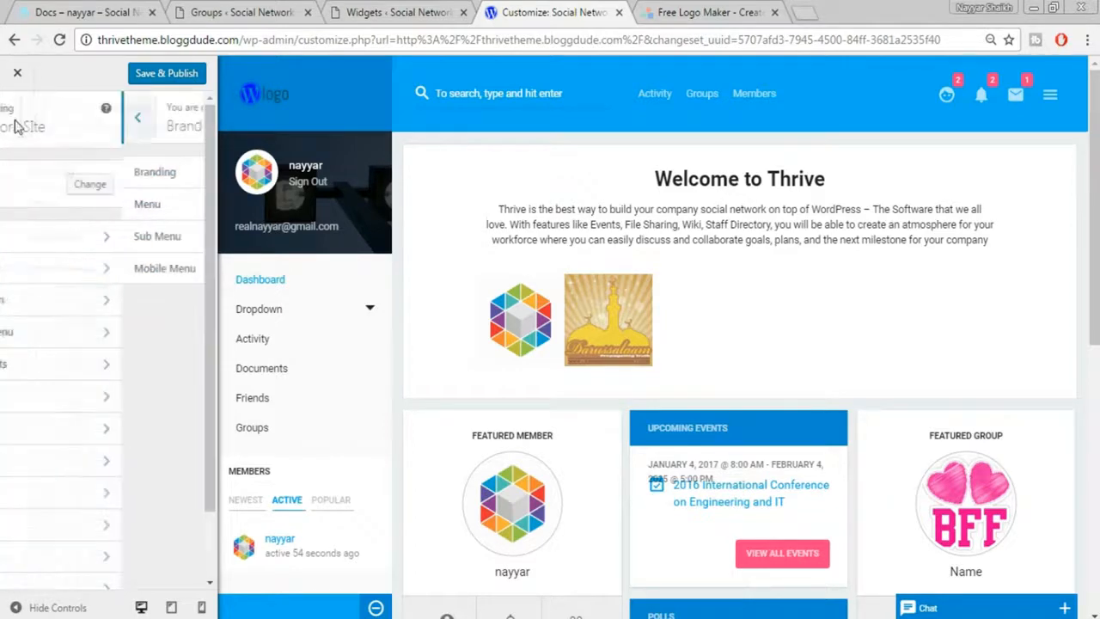
scroll(133, 327, down, 2)
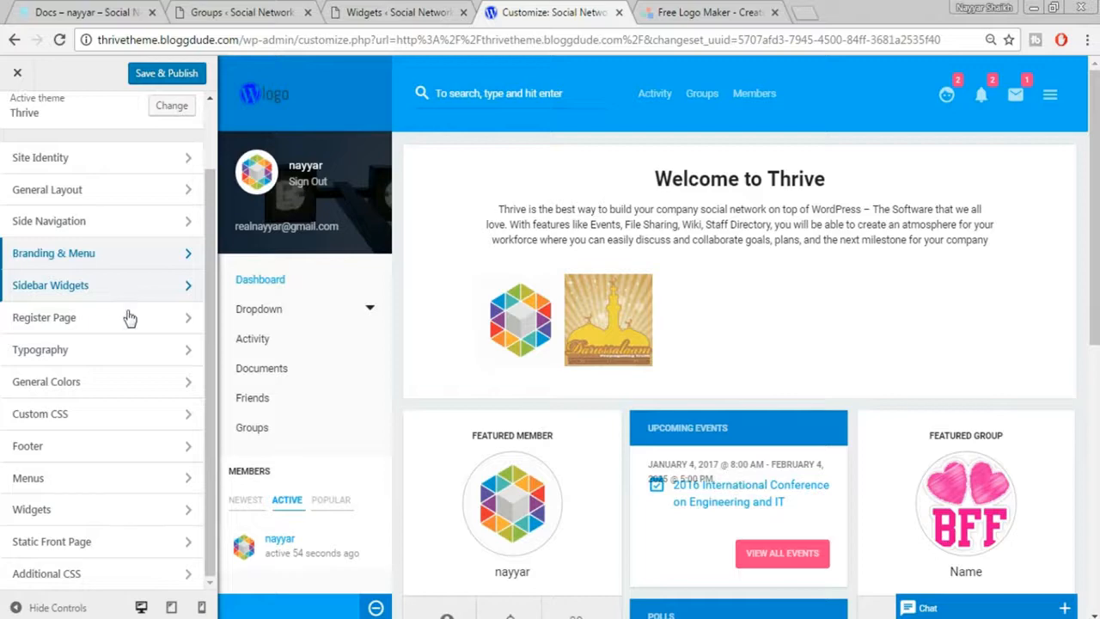
click(129, 323)
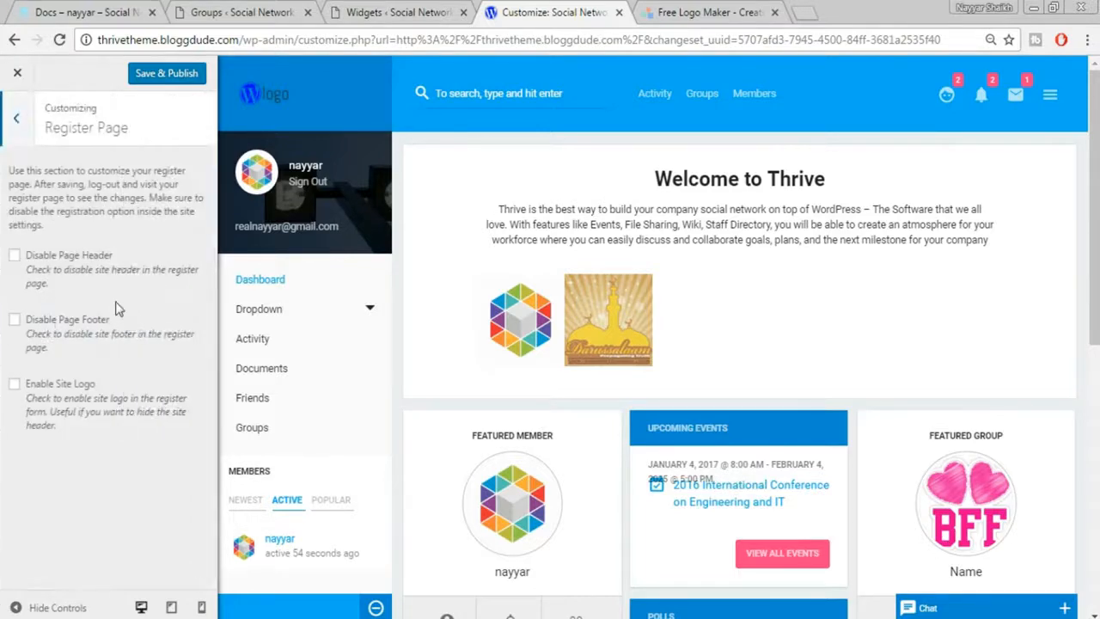
click(5, 125)
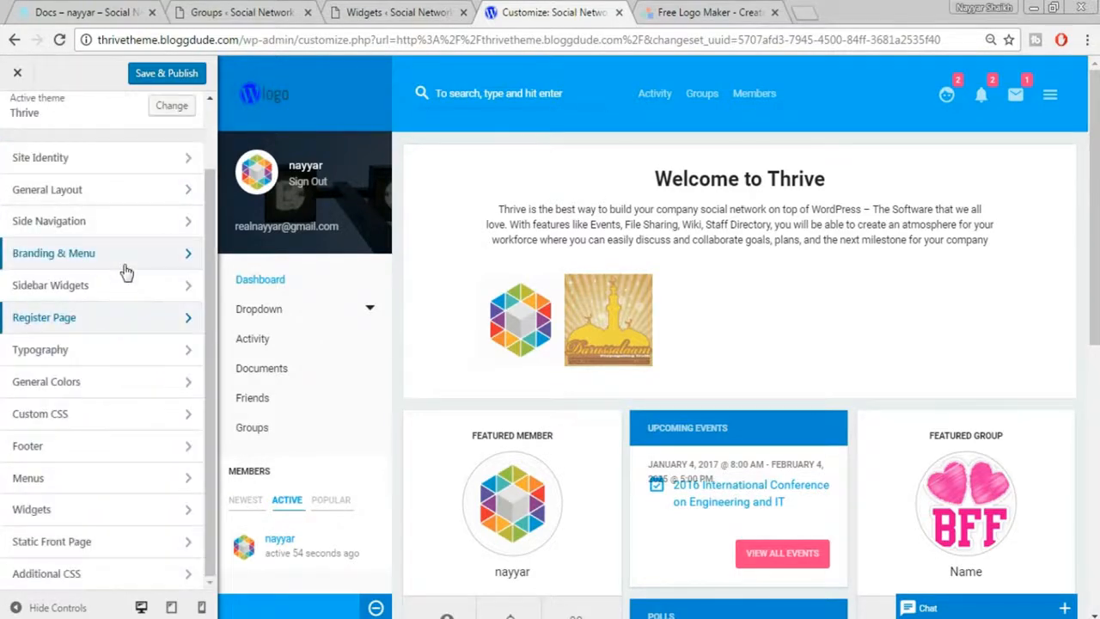
Check the placeholder copyright line in the previewed footer and open the footer's Copyright settings
click(105, 447)
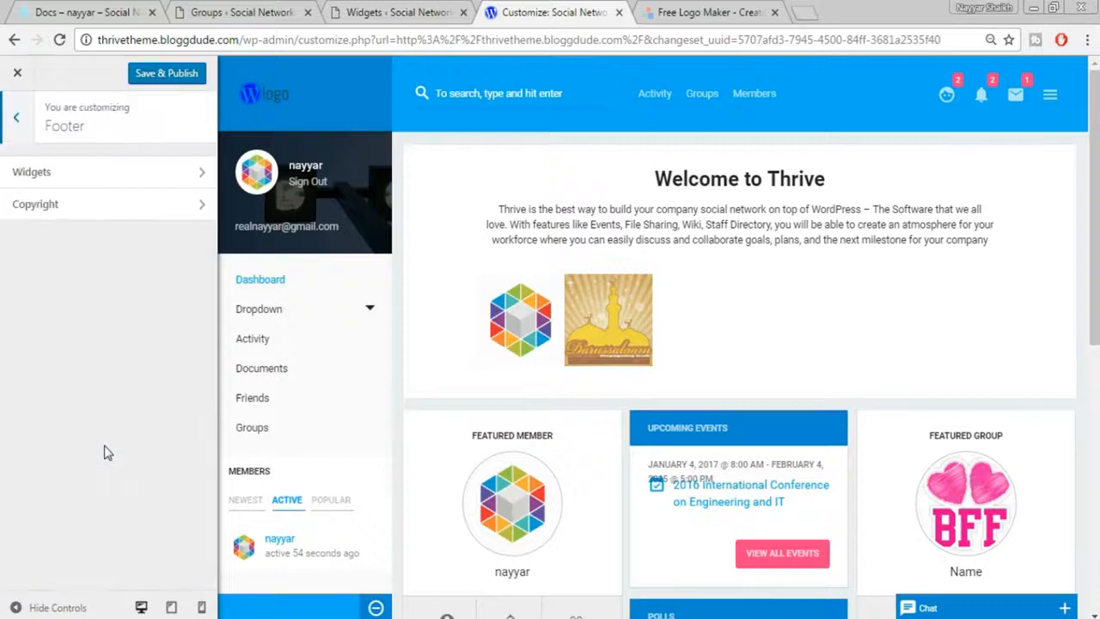
scroll(621, 412, down, 2)
scroll(621, 413, down, 5)
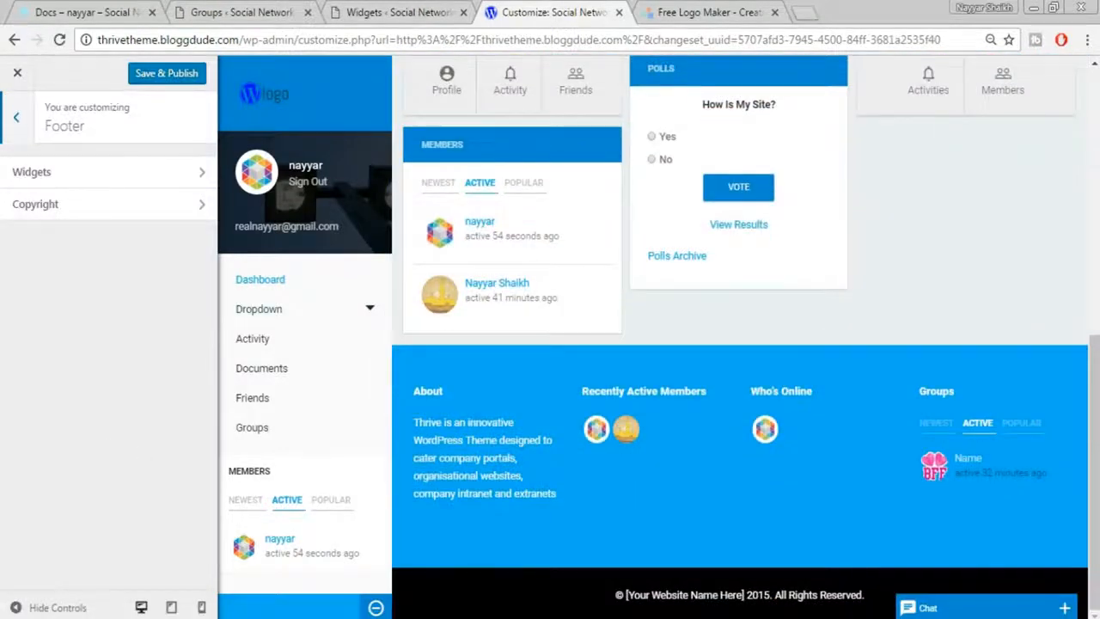
drag(625, 600, 737, 591)
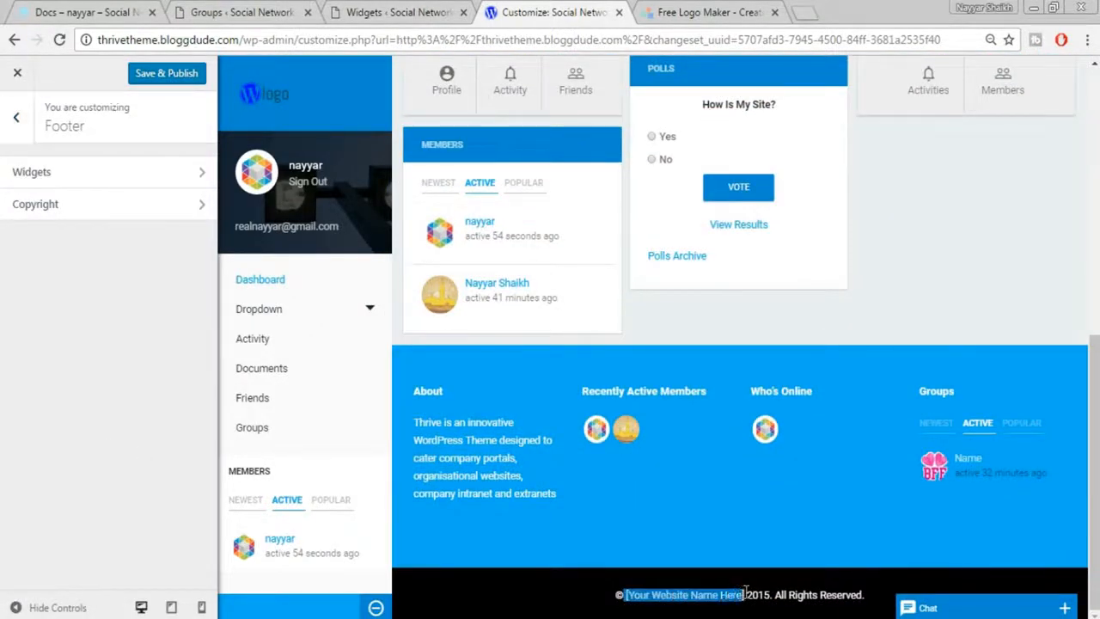
click(82, 218)
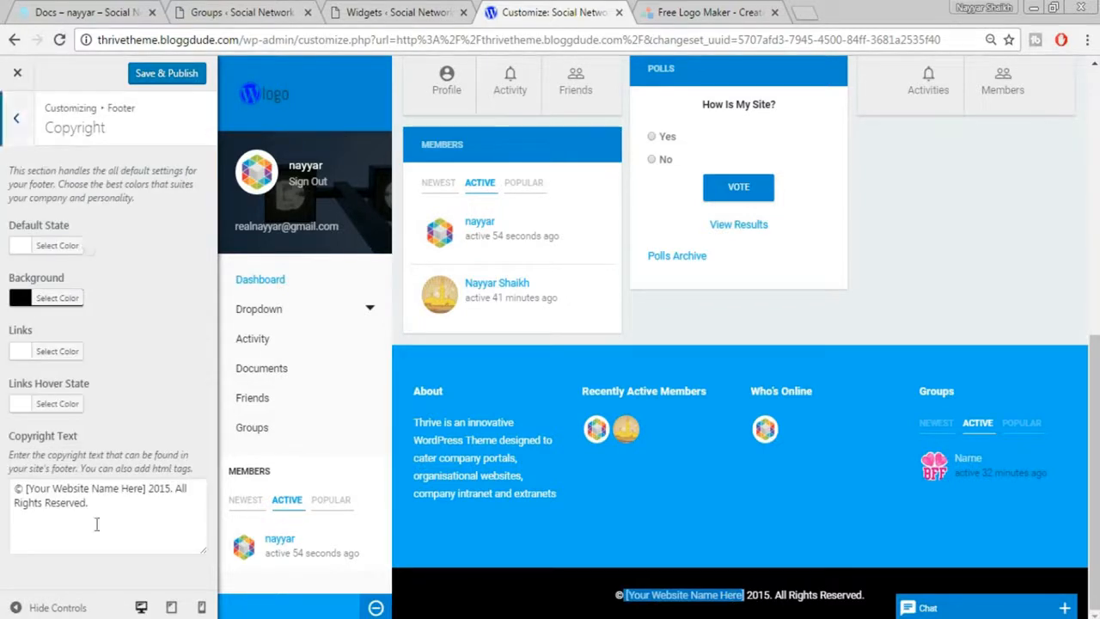
Change the footer's copyright text to "© Bloggdude 2017. All Rights Reserved." and leave the Copyright settings
drag(25, 490, 139, 484)
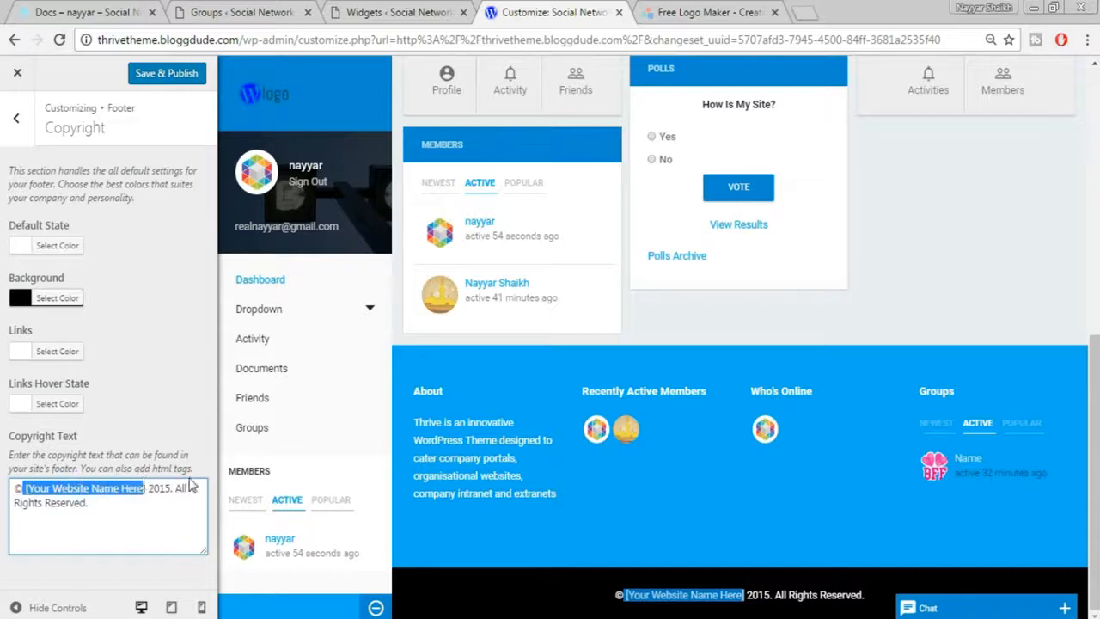
key(BackSpace)
text(Blo)
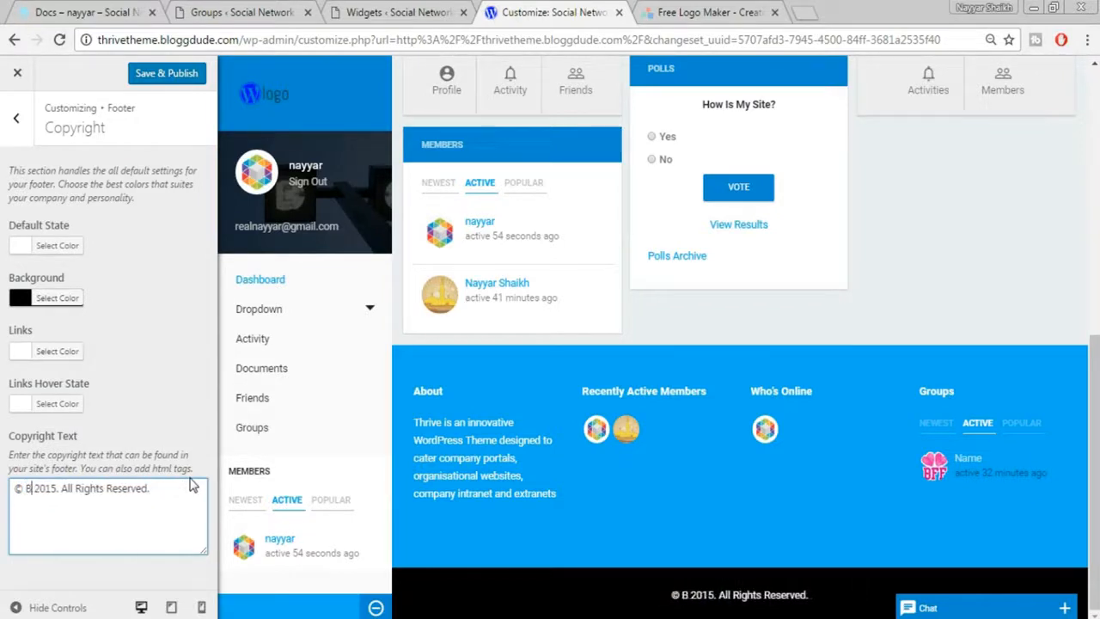
text(ggdude)
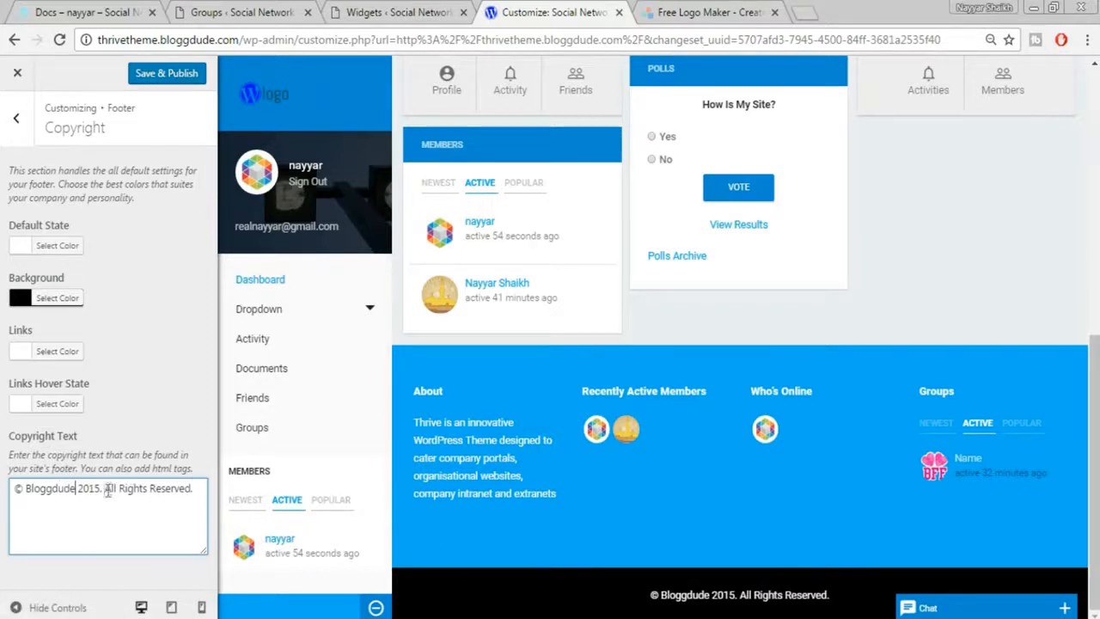
key(BackSpace)
text(6)
key(BackSpace)
text(7)
click(16, 118)
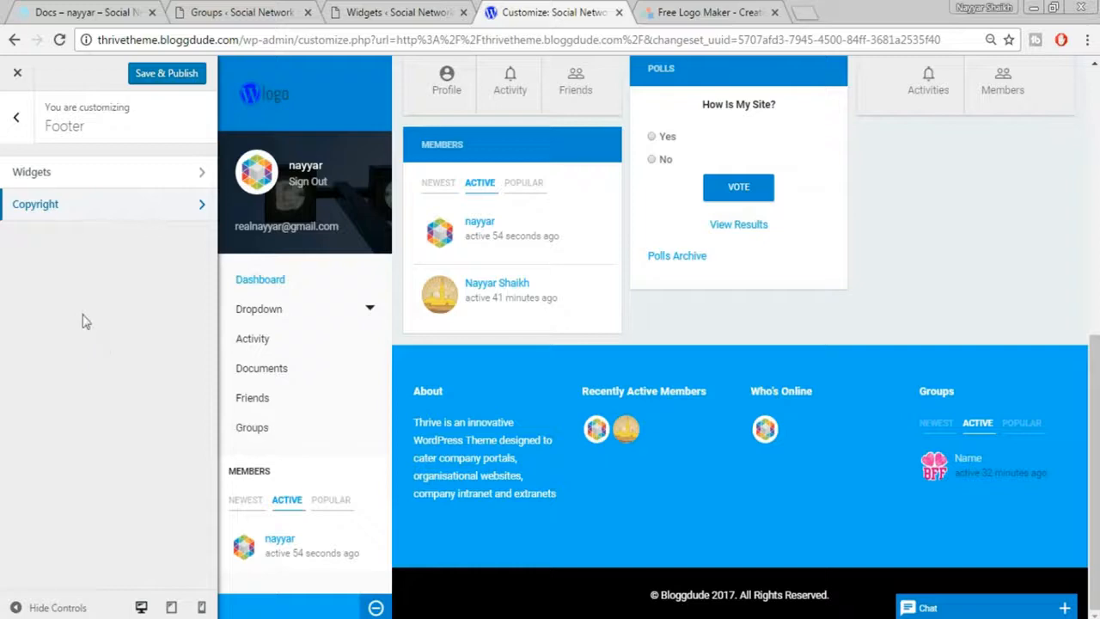
Open the Static Front Page settings and look through the Activity page in the site preview
click(14, 117)
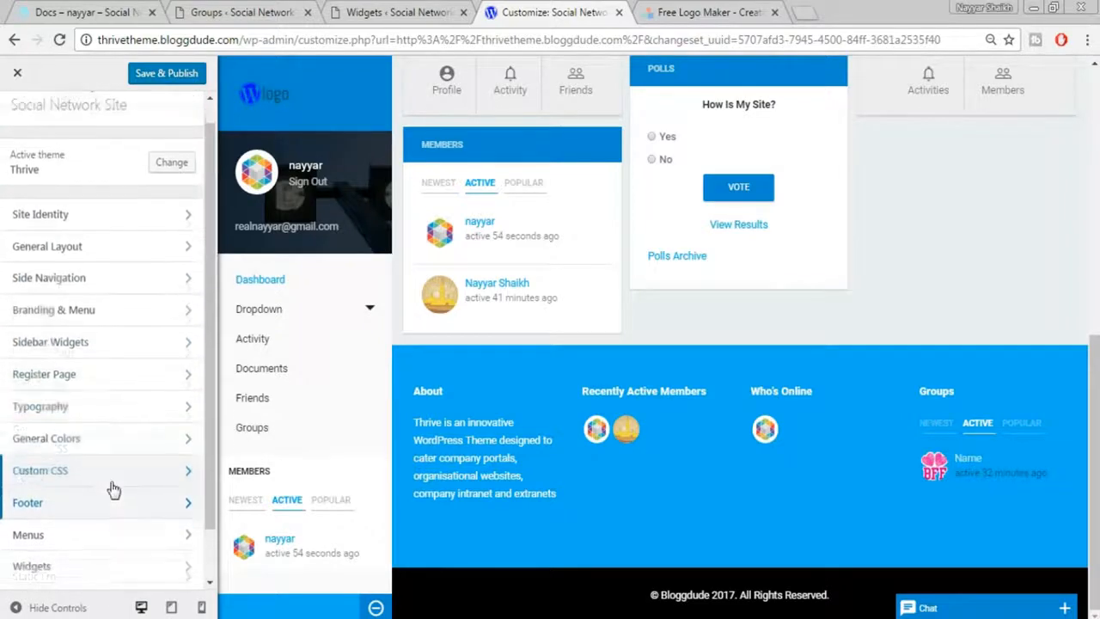
scroll(114, 489, down, 1)
click(51, 542)
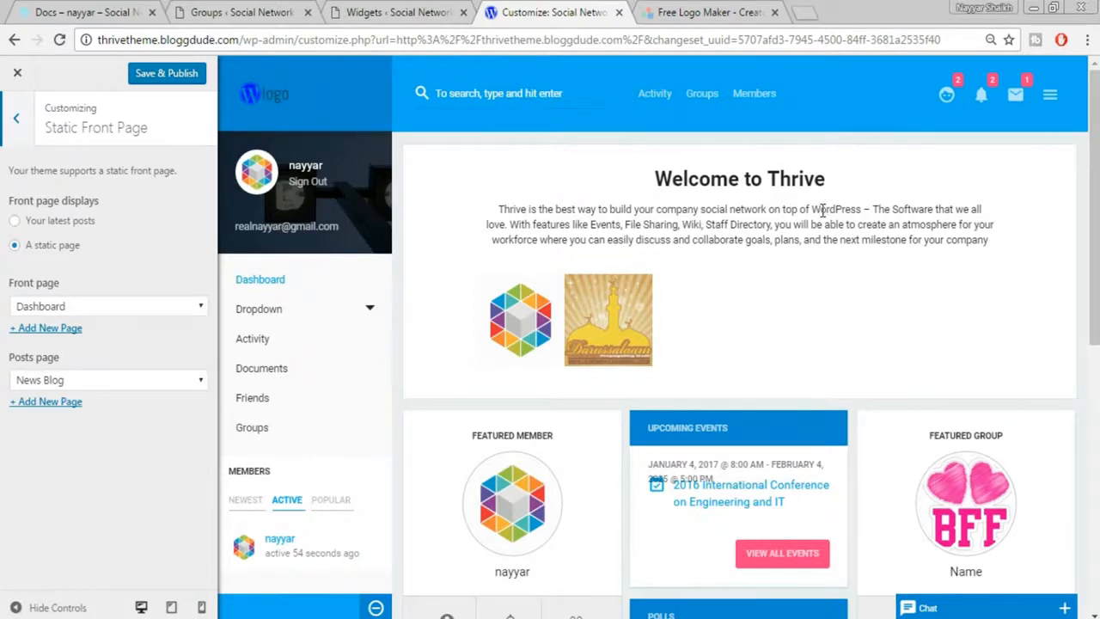
click(655, 96)
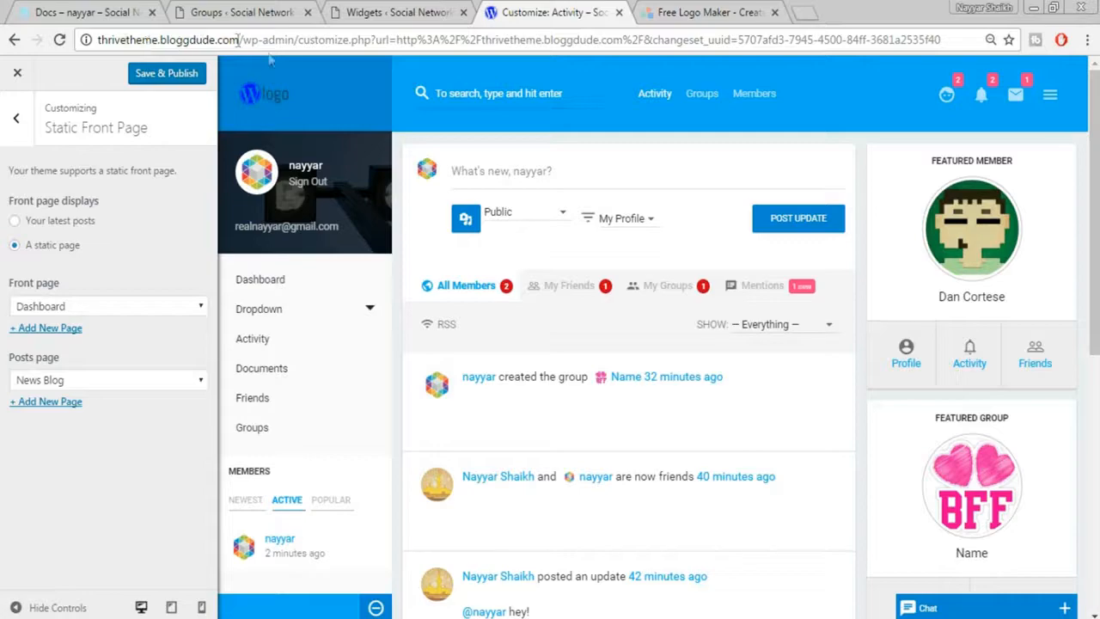
scroll(597, 451, down, 6)
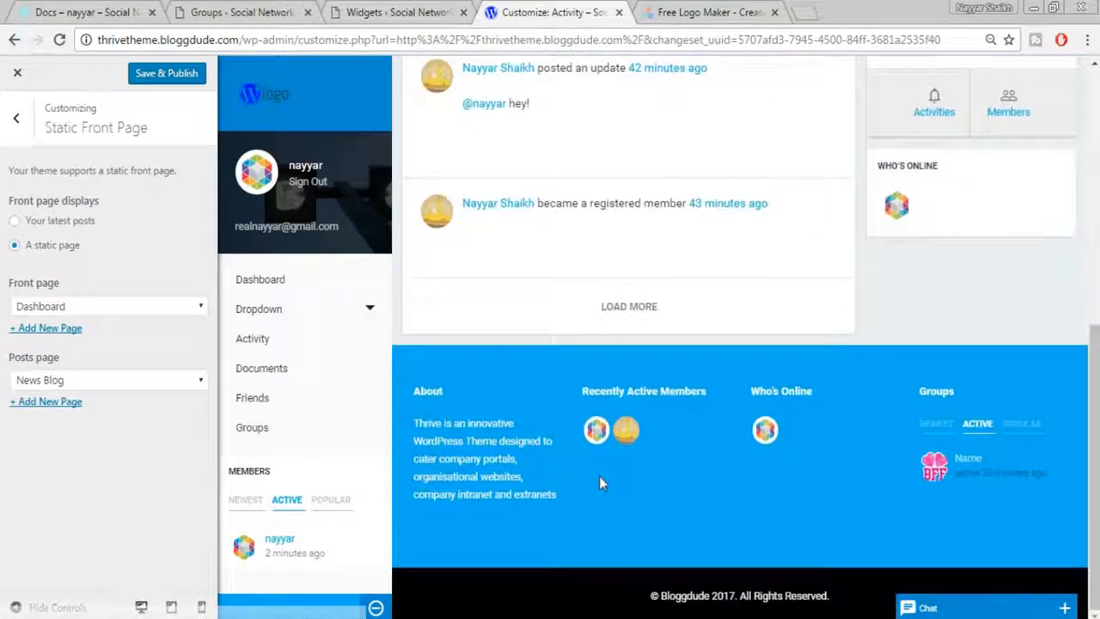
scroll(599, 482, up, 6)
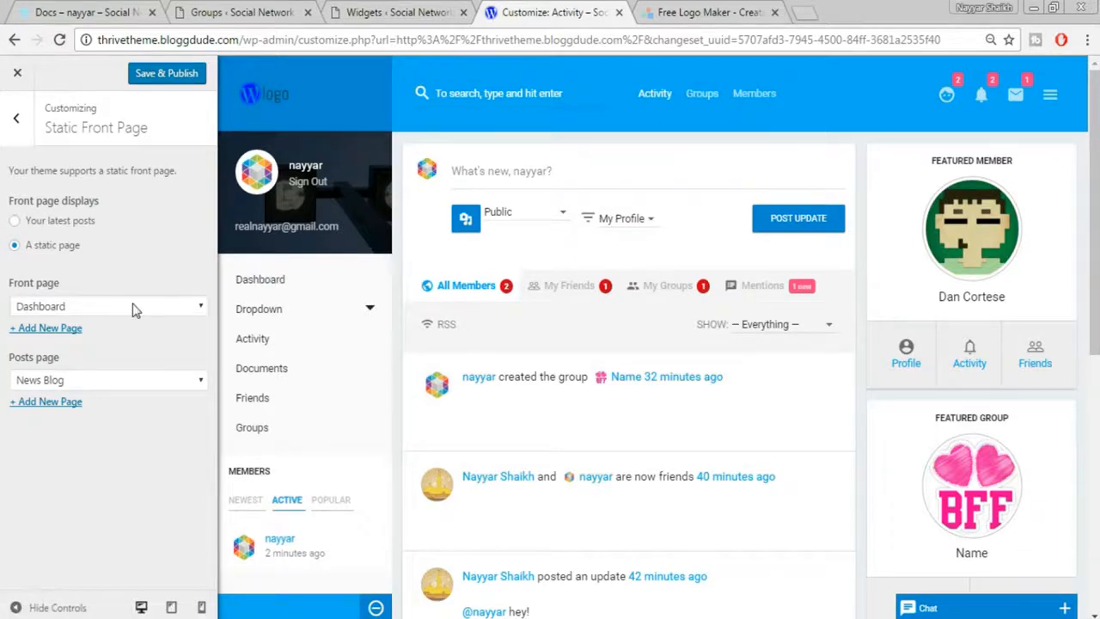
Review the pages that can be chosen as the front page, keeping Dashboard selected
click(77, 306)
click(169, 248)
click(95, 306)
click(94, 306)
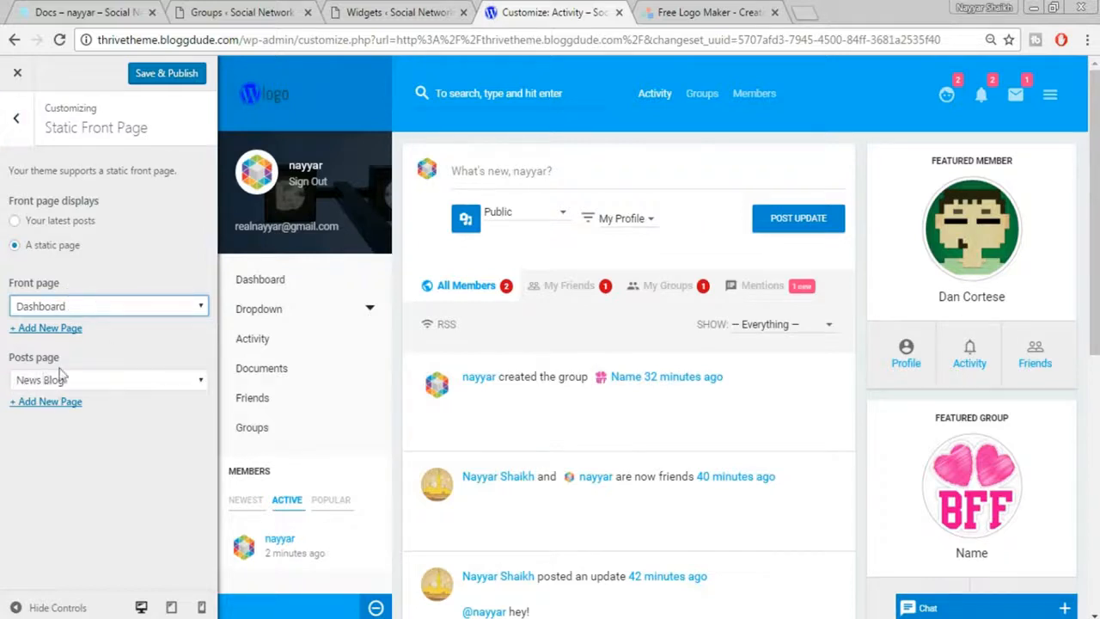
Leave the Static Front Page settings, then save and publish the site customizations
click(15, 122)
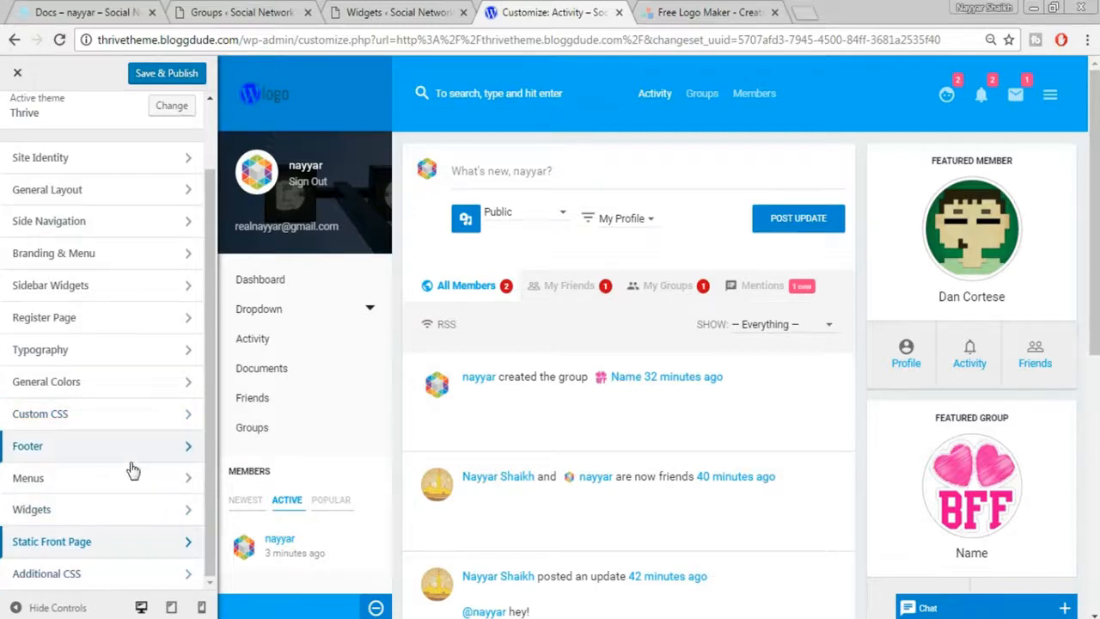
scroll(138, 476, up, 1)
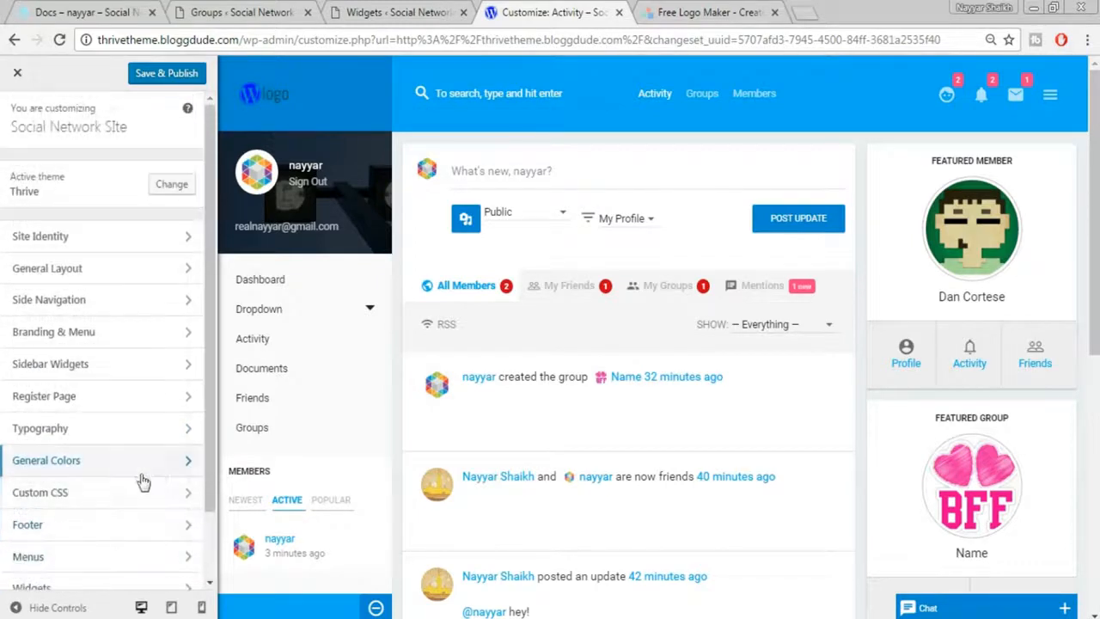
click(152, 79)
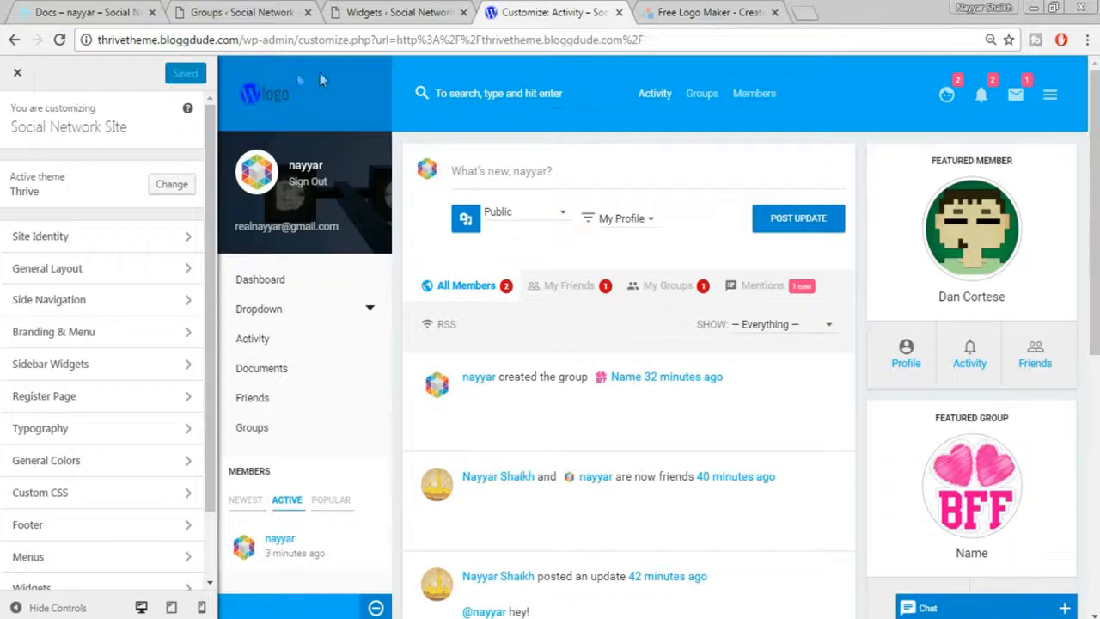
Load the live homepage at thrivetheme.bloggdude.com and examine its welcome text and member pictures
drag(243, 40, 646, 40)
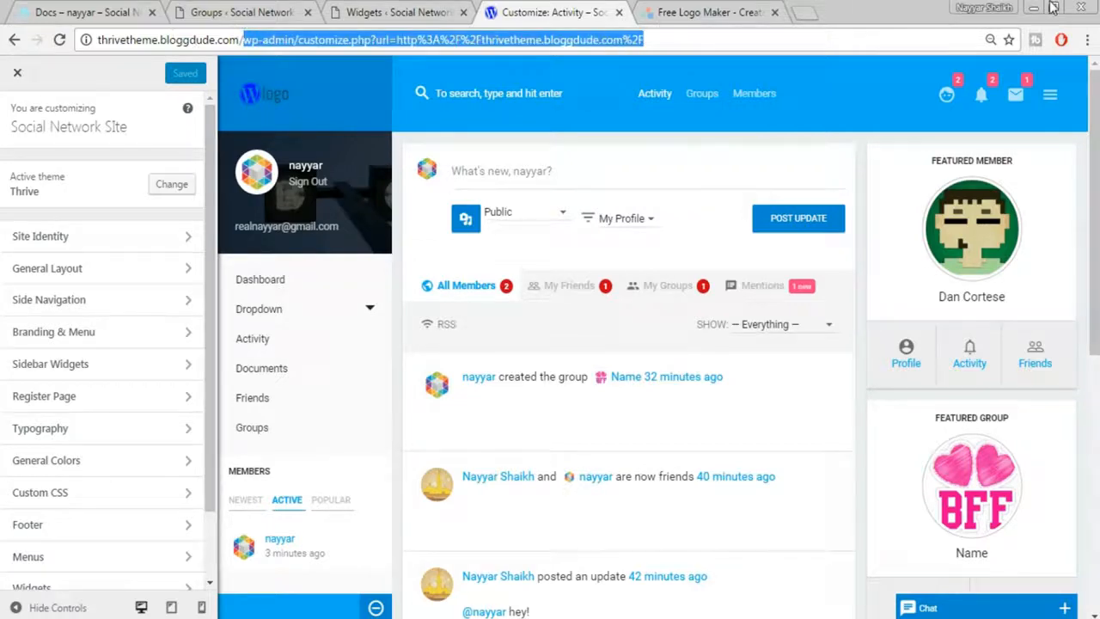
key(Delete)
key(Return)
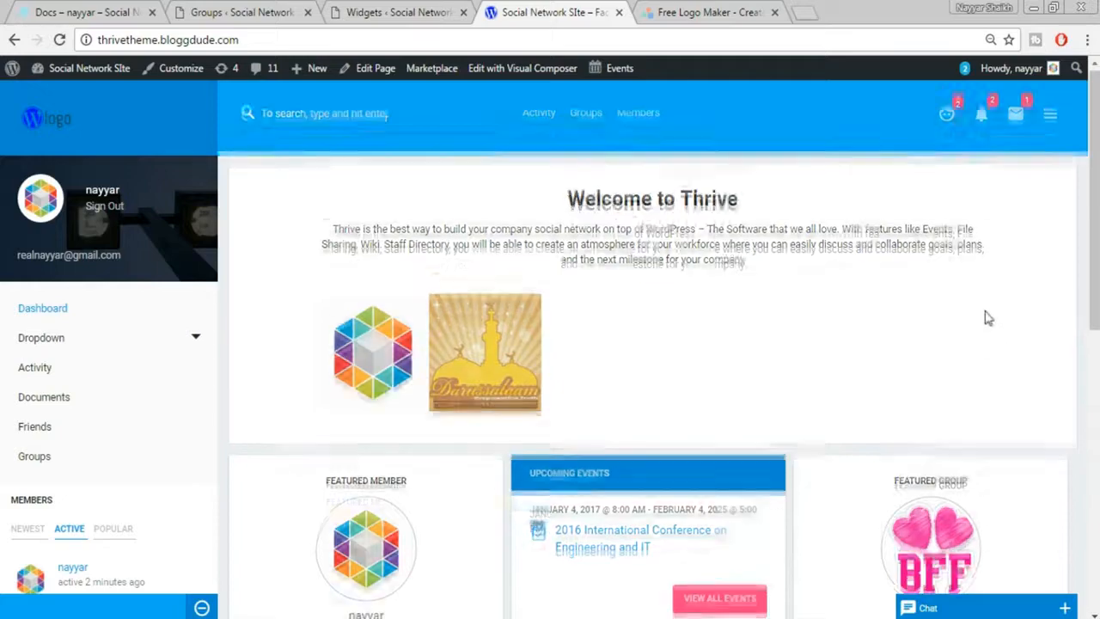
scroll(985, 312, down, 8)
scroll(988, 453, up, 10)
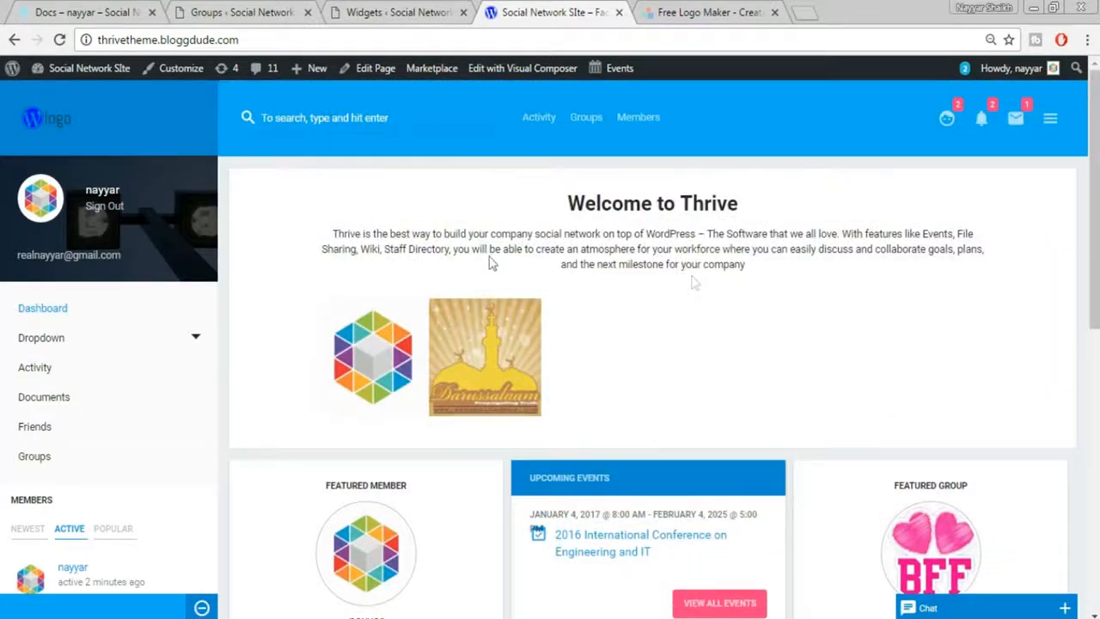
drag(389, 177, 1056, 351)
click(1034, 361)
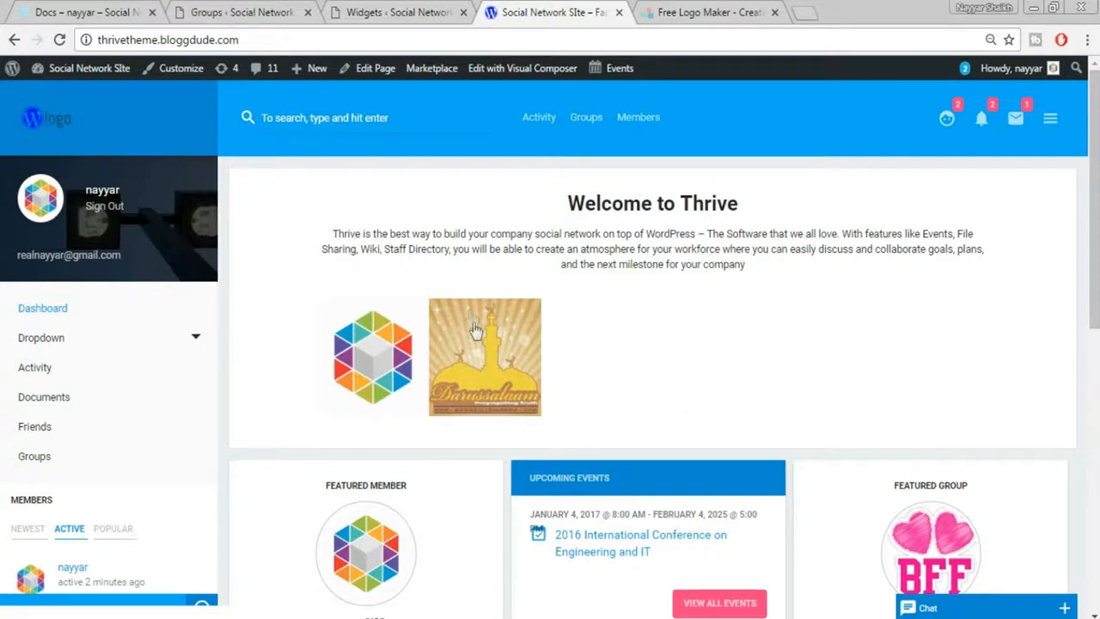
drag(544, 216, 776, 266)
click(776, 267)
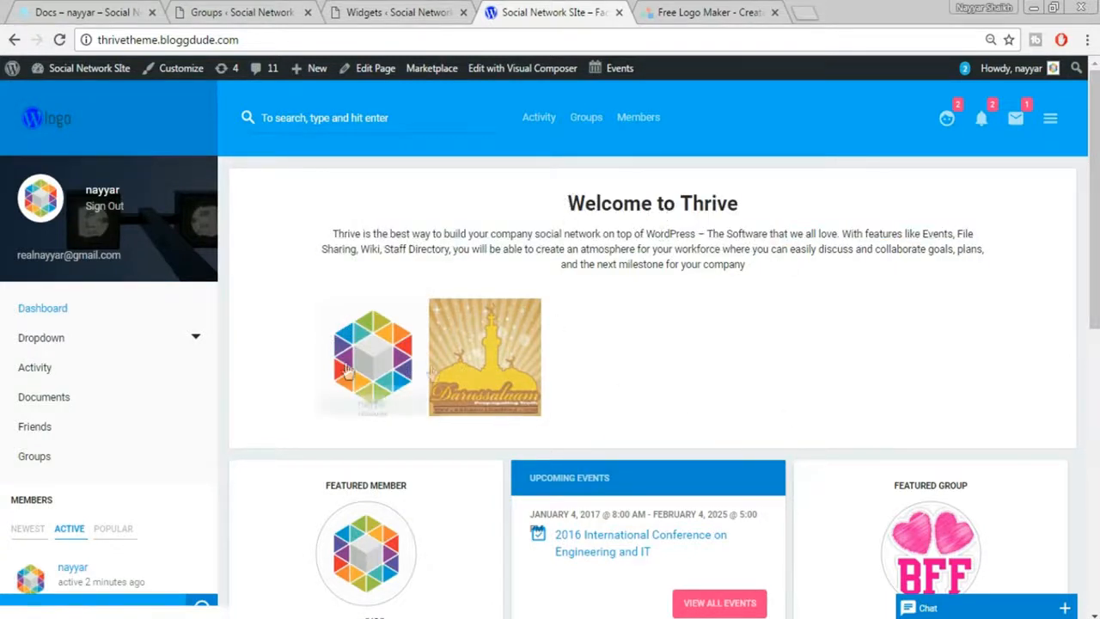
scroll(434, 352, down, 3)
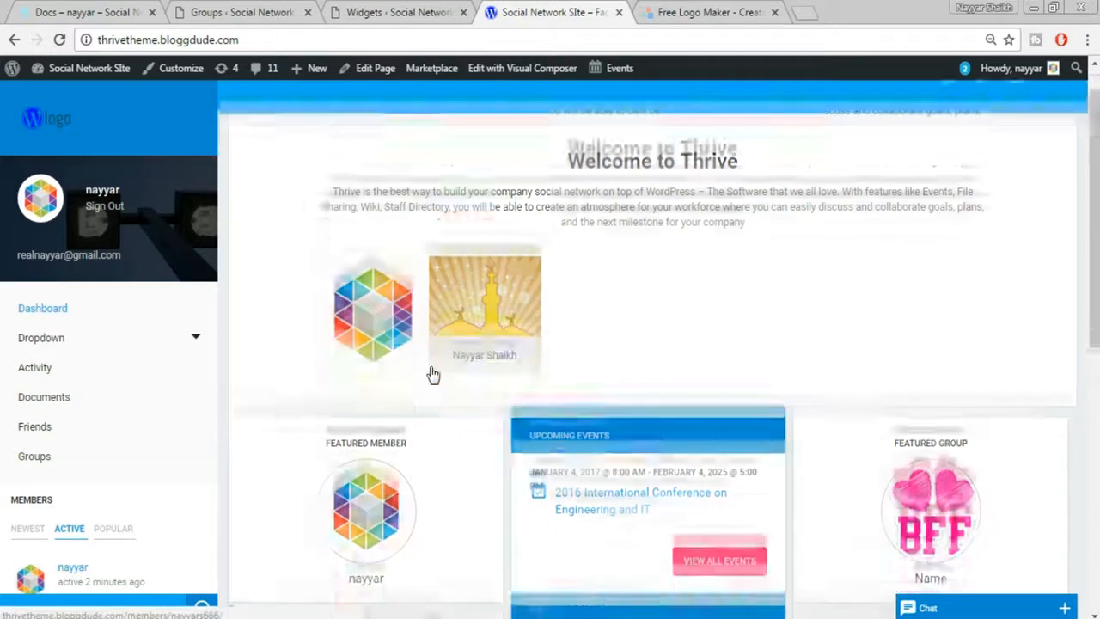
scroll(467, 287, up, 3)
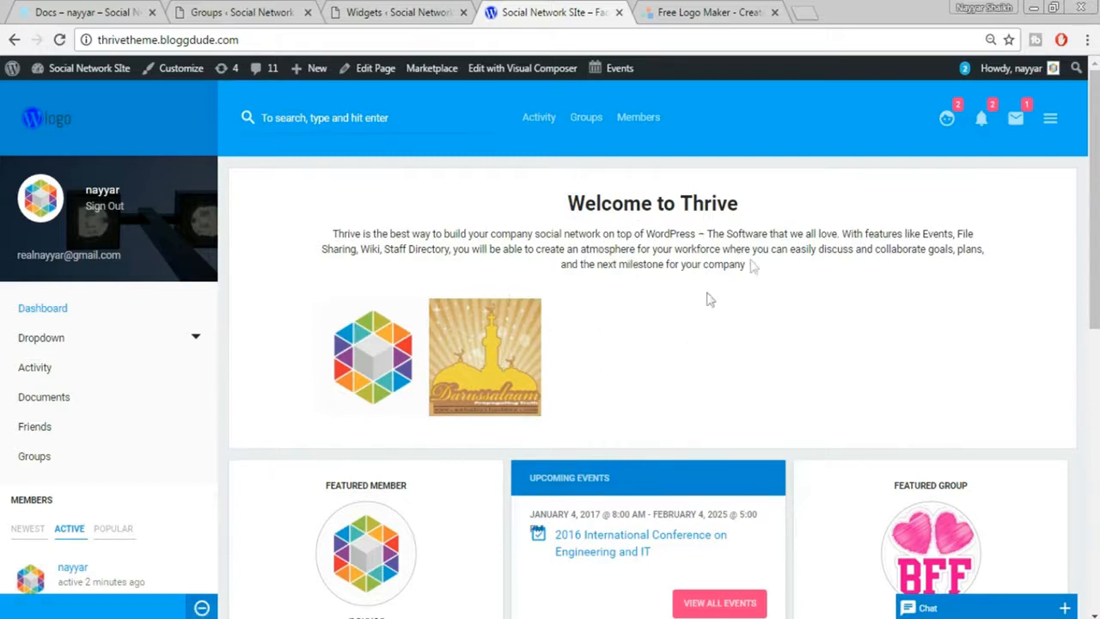
Edit the homepage with Visual Composer and change the text block's heading to "Welcome to BolggDude"
click(506, 77)
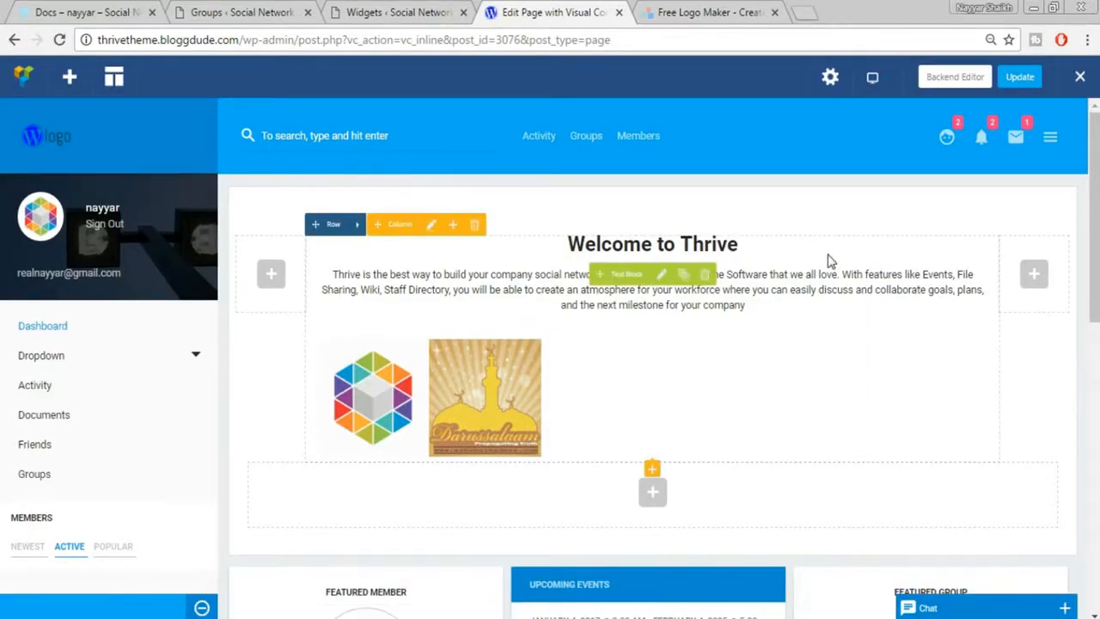
click(662, 275)
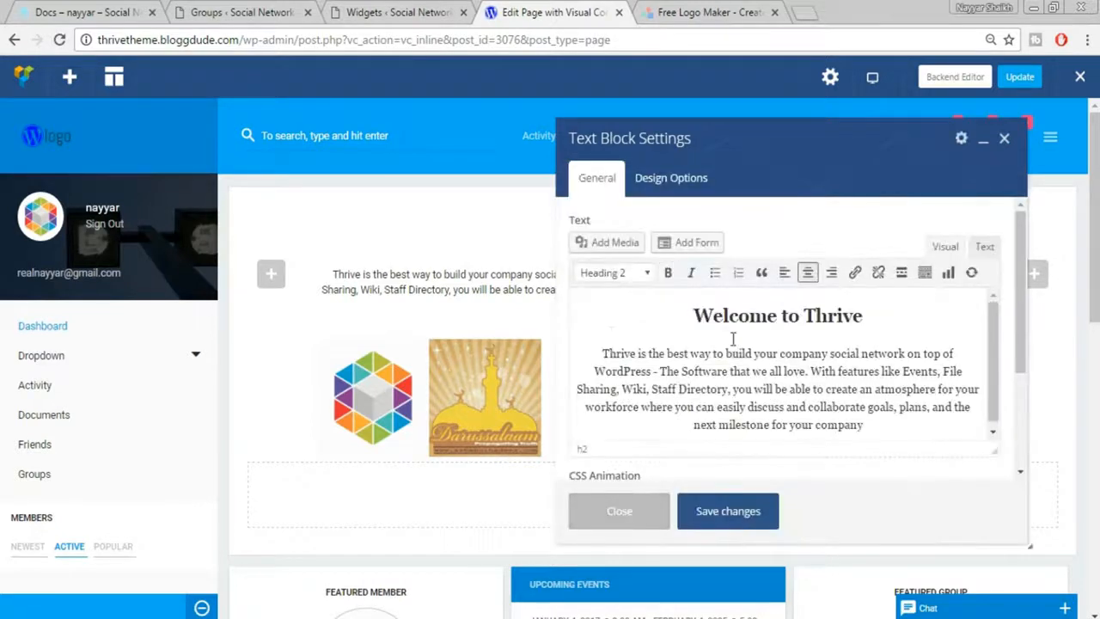
drag(805, 315, 871, 315)
text(BolggDude)
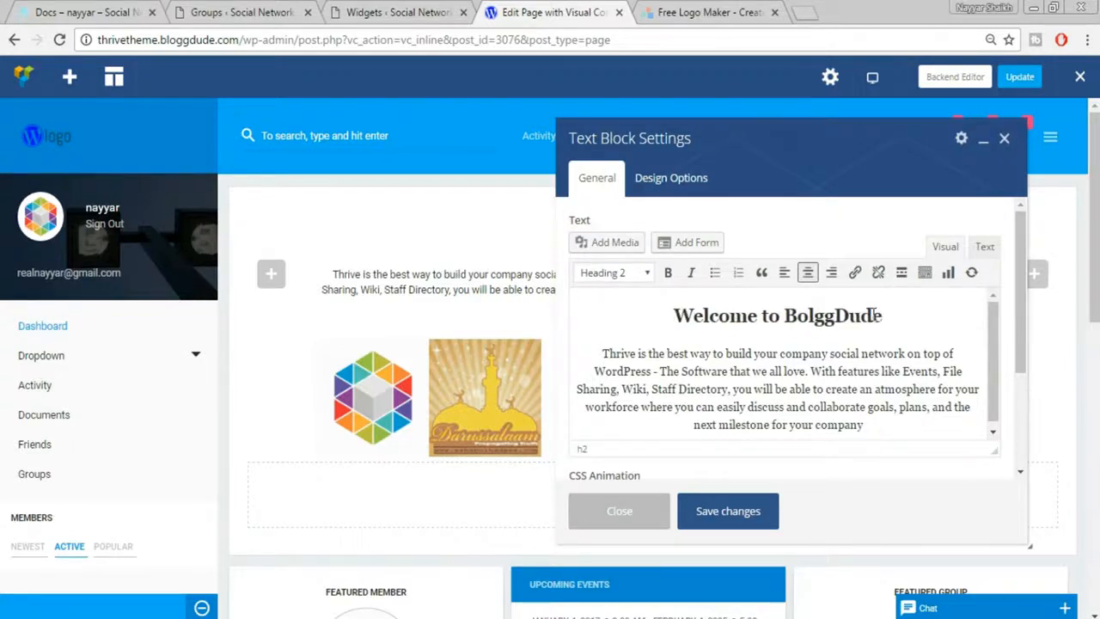
click(761, 514)
click(1004, 139)
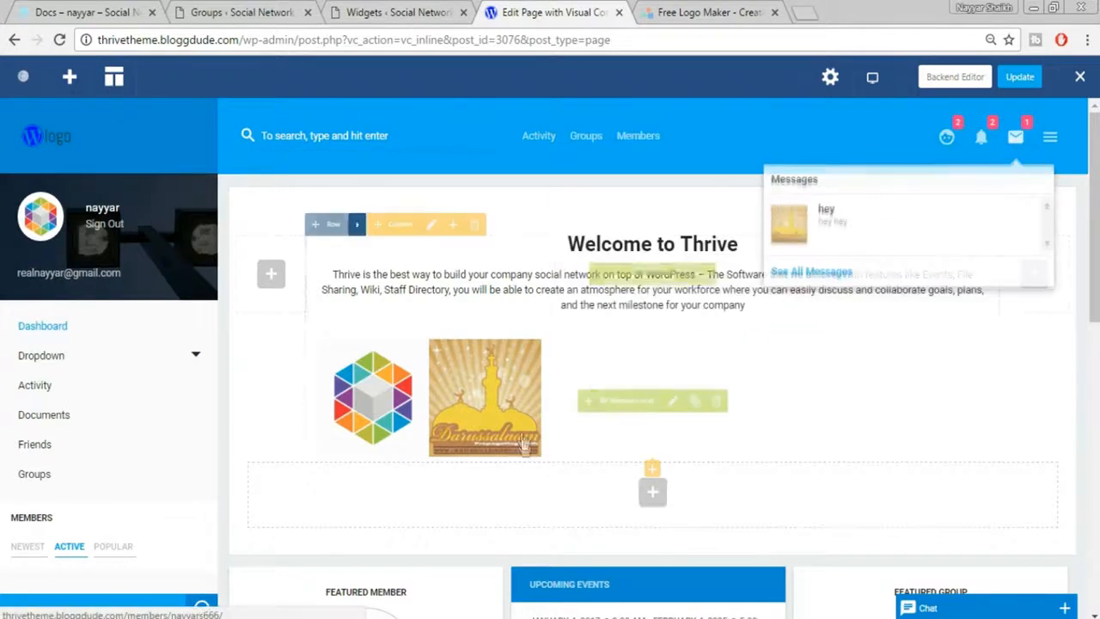
Delete the BP Members Grid element below the welcome text and check the resulting page layout
mouse_move(484, 408)
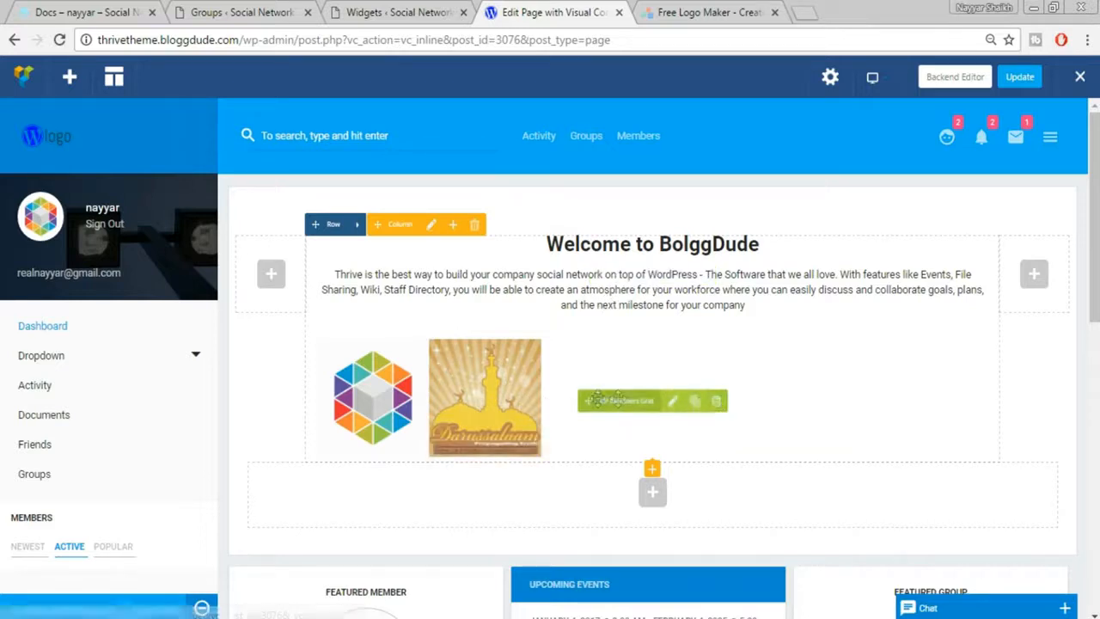
click(716, 401)
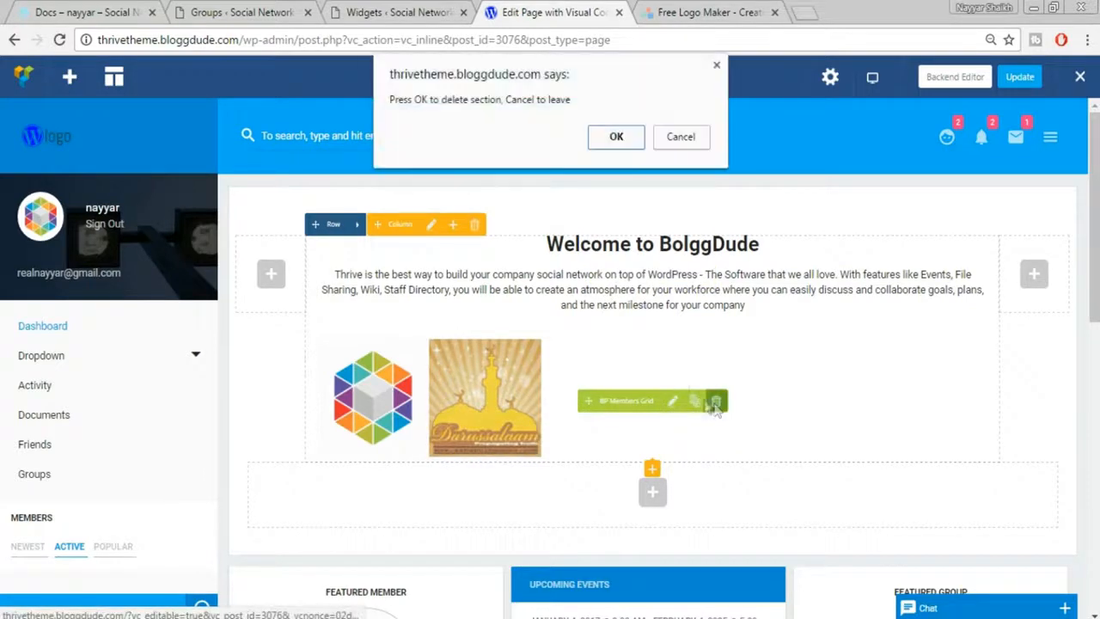
click(624, 145)
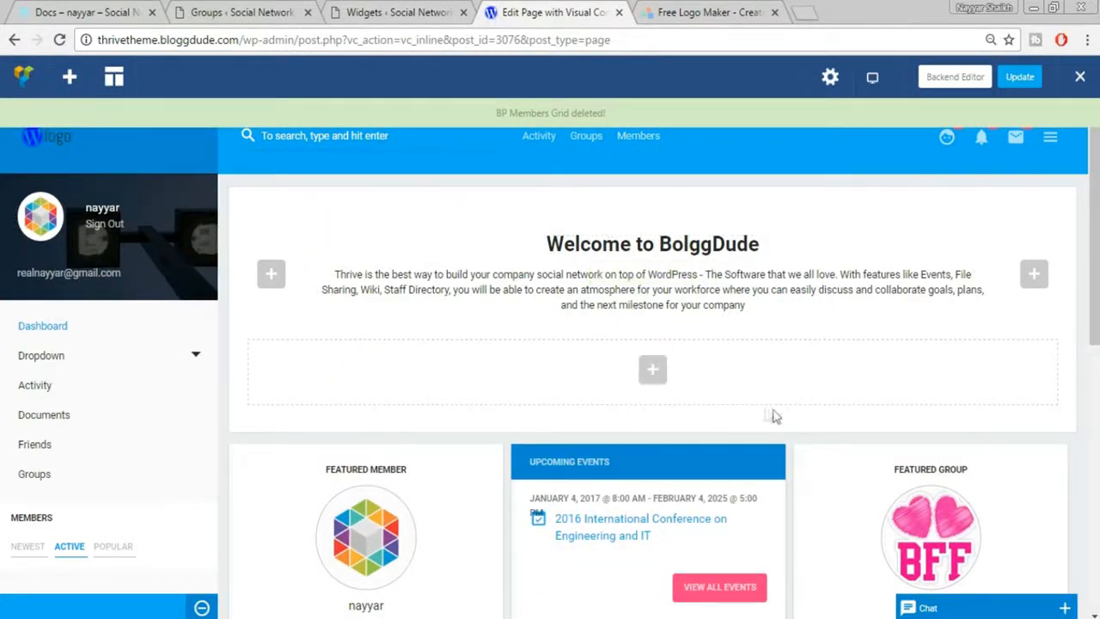
scroll(773, 418, down, 3)
scroll(816, 436, up, 3)
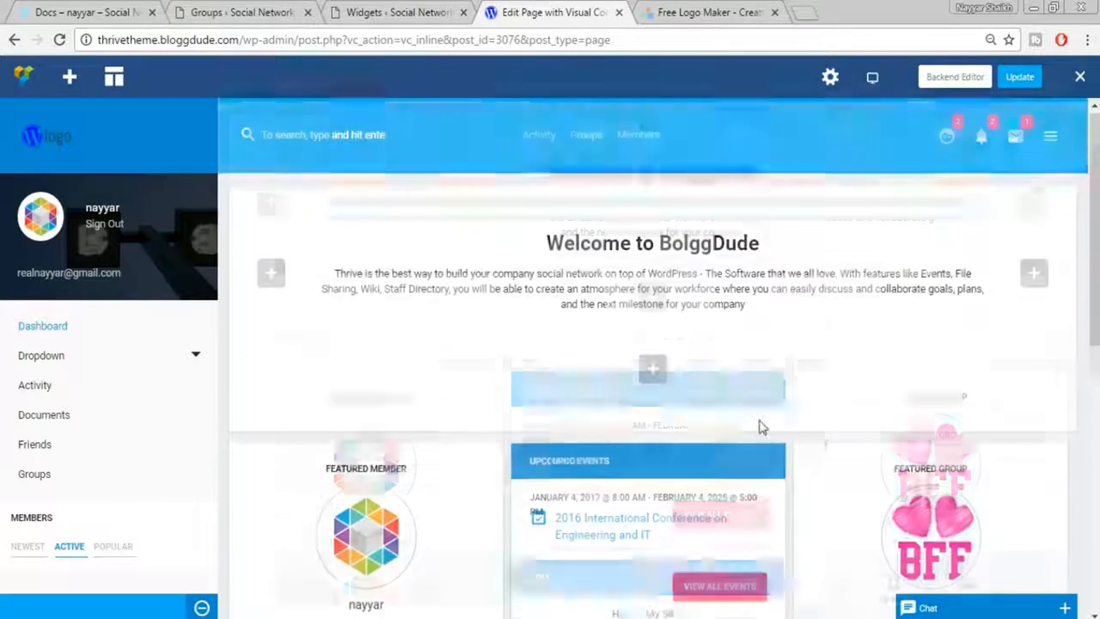
Browse the elements that can be added below the welcome section, closing the list without adding any
click(656, 373)
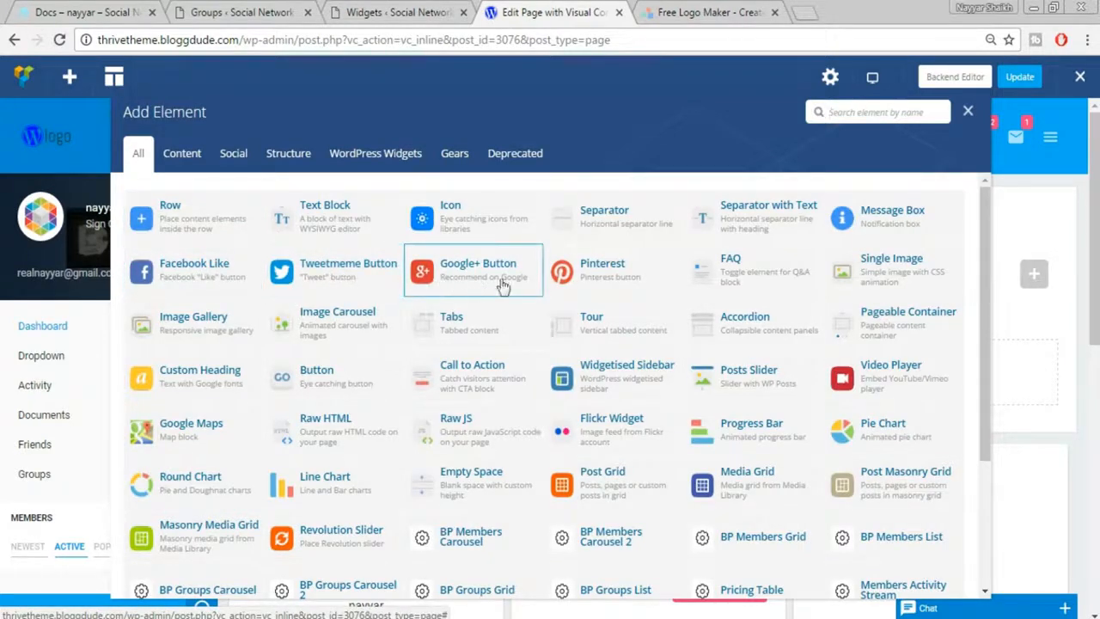
scroll(748, 255, down, 4)
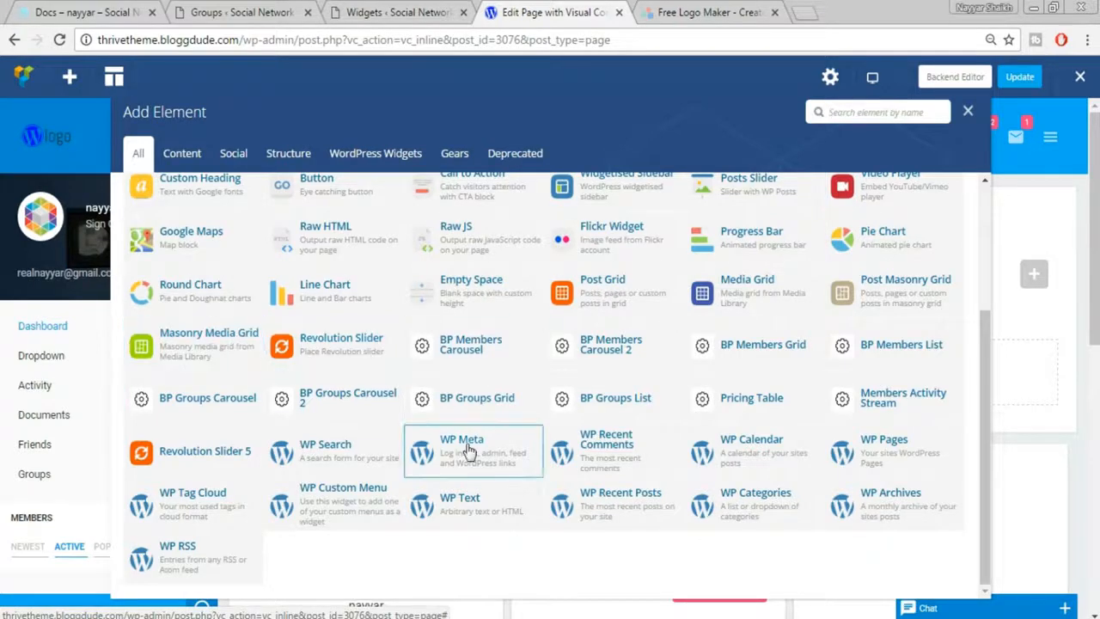
scroll(411, 430, up, 3)
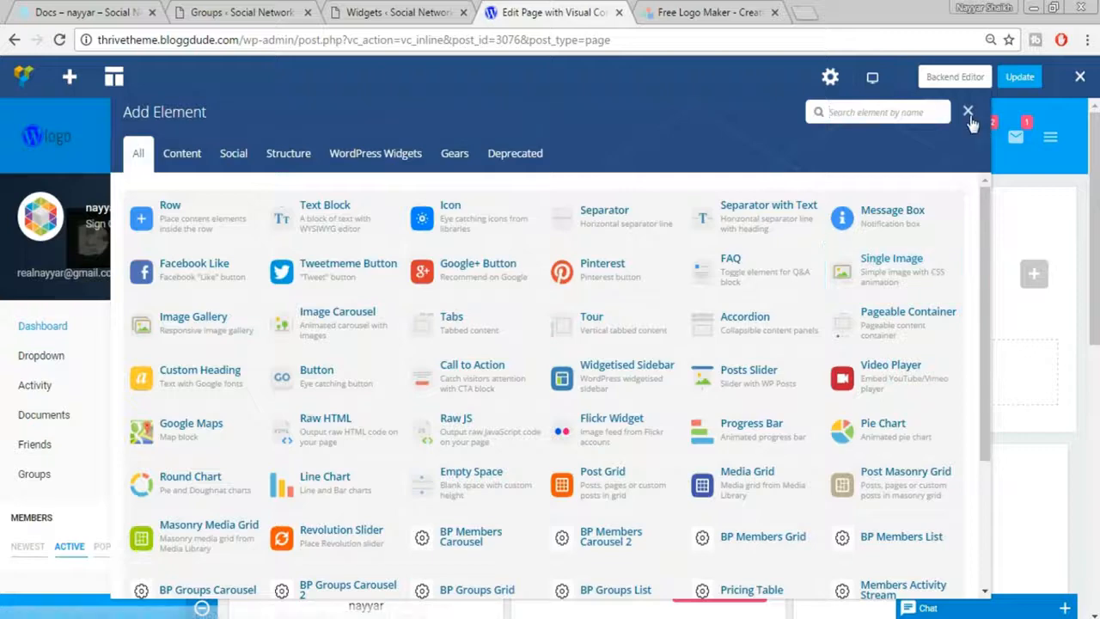
click(967, 111)
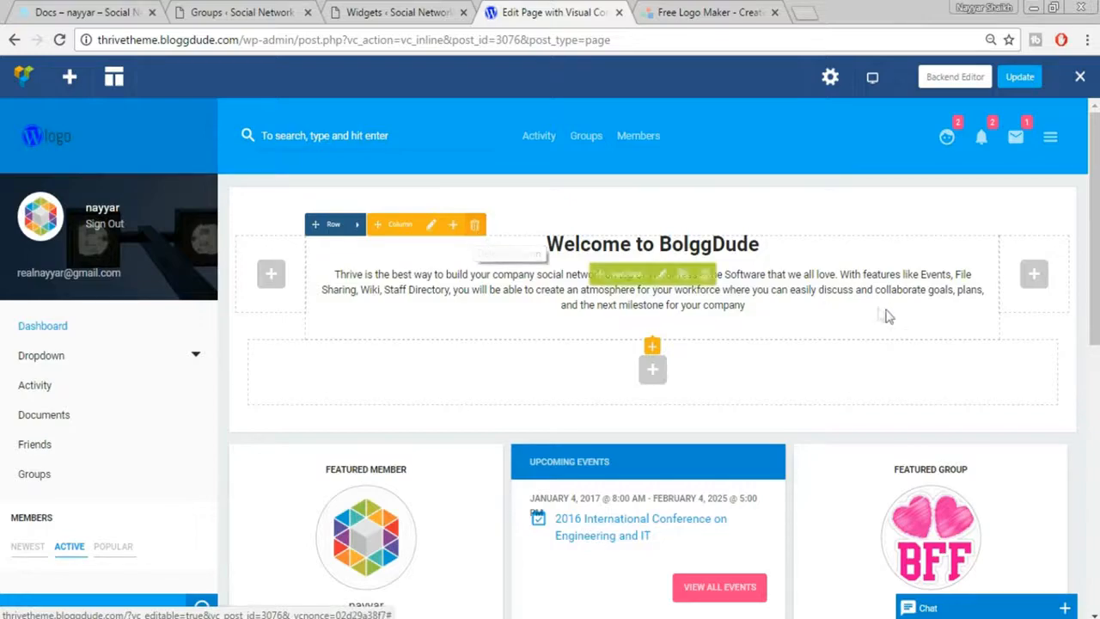
scroll(893, 404, down, 2)
scroll(890, 413, down, 5)
scroll(888, 464, up, 7)
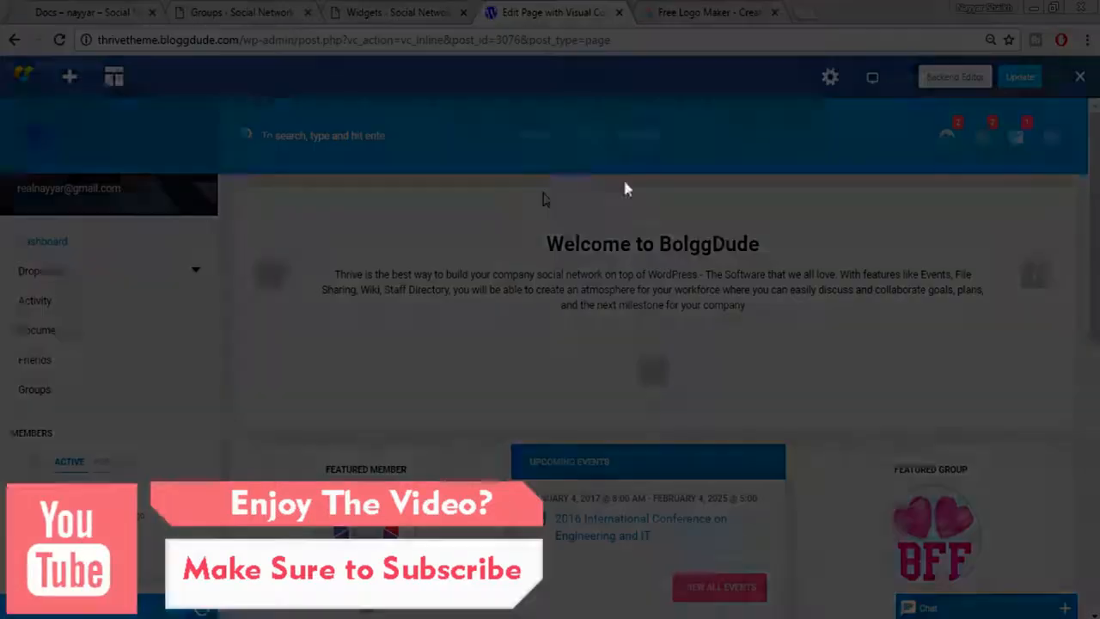
scroll(825, 270, down, 3)
scroll(825, 344, down, 3)
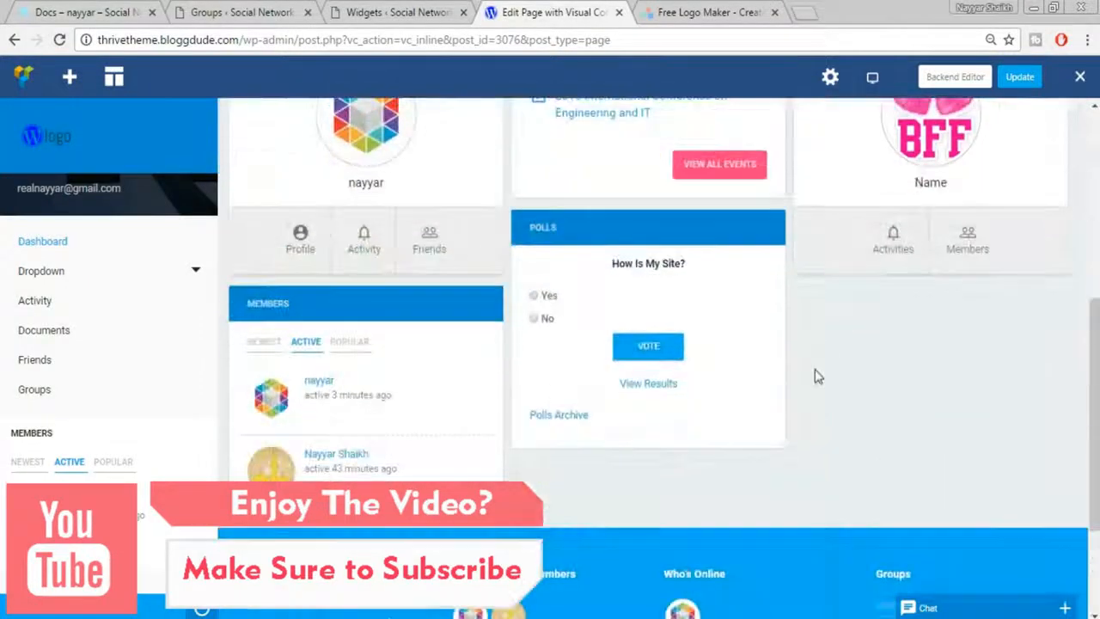
scroll(816, 376, up, 6)
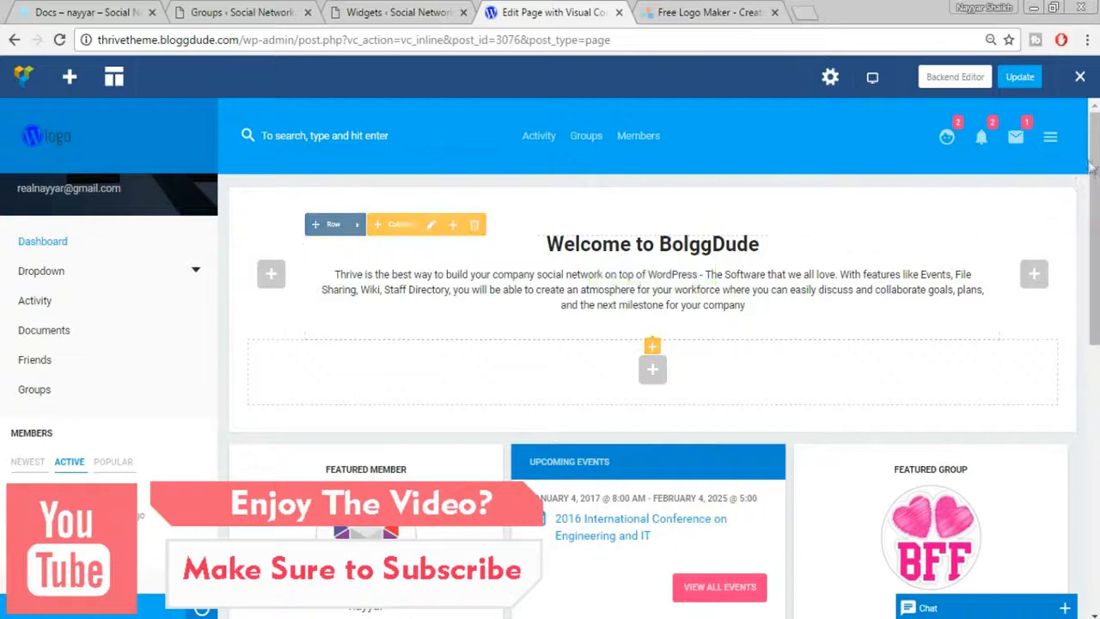